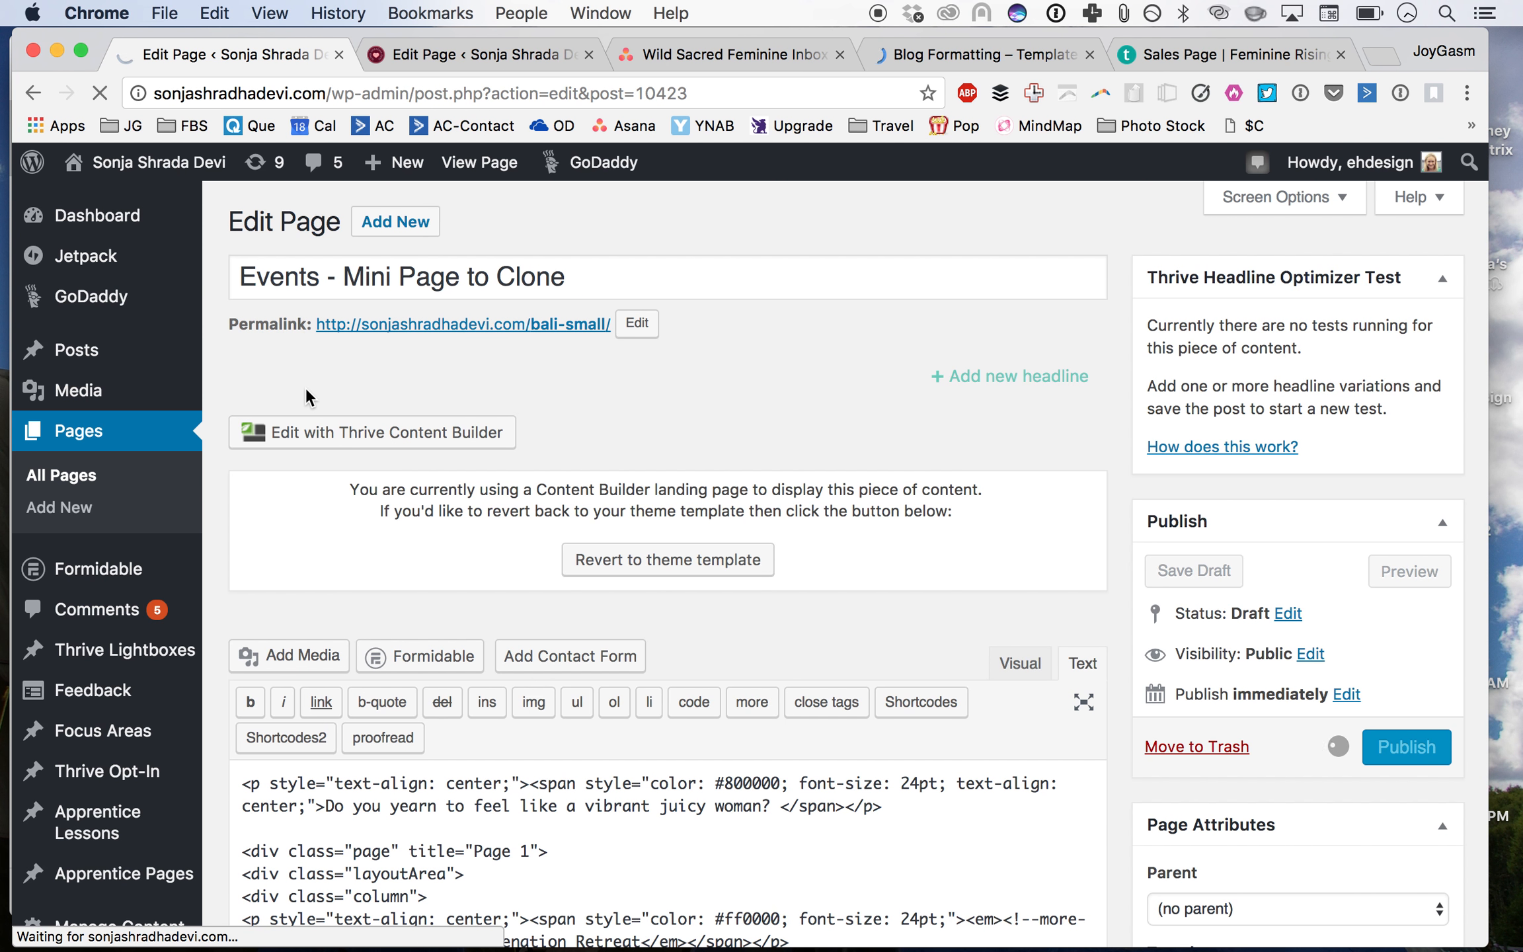
Step: Publish the "Events – Mini Page to Clone" page
click(74, 484)
click(448, 57)
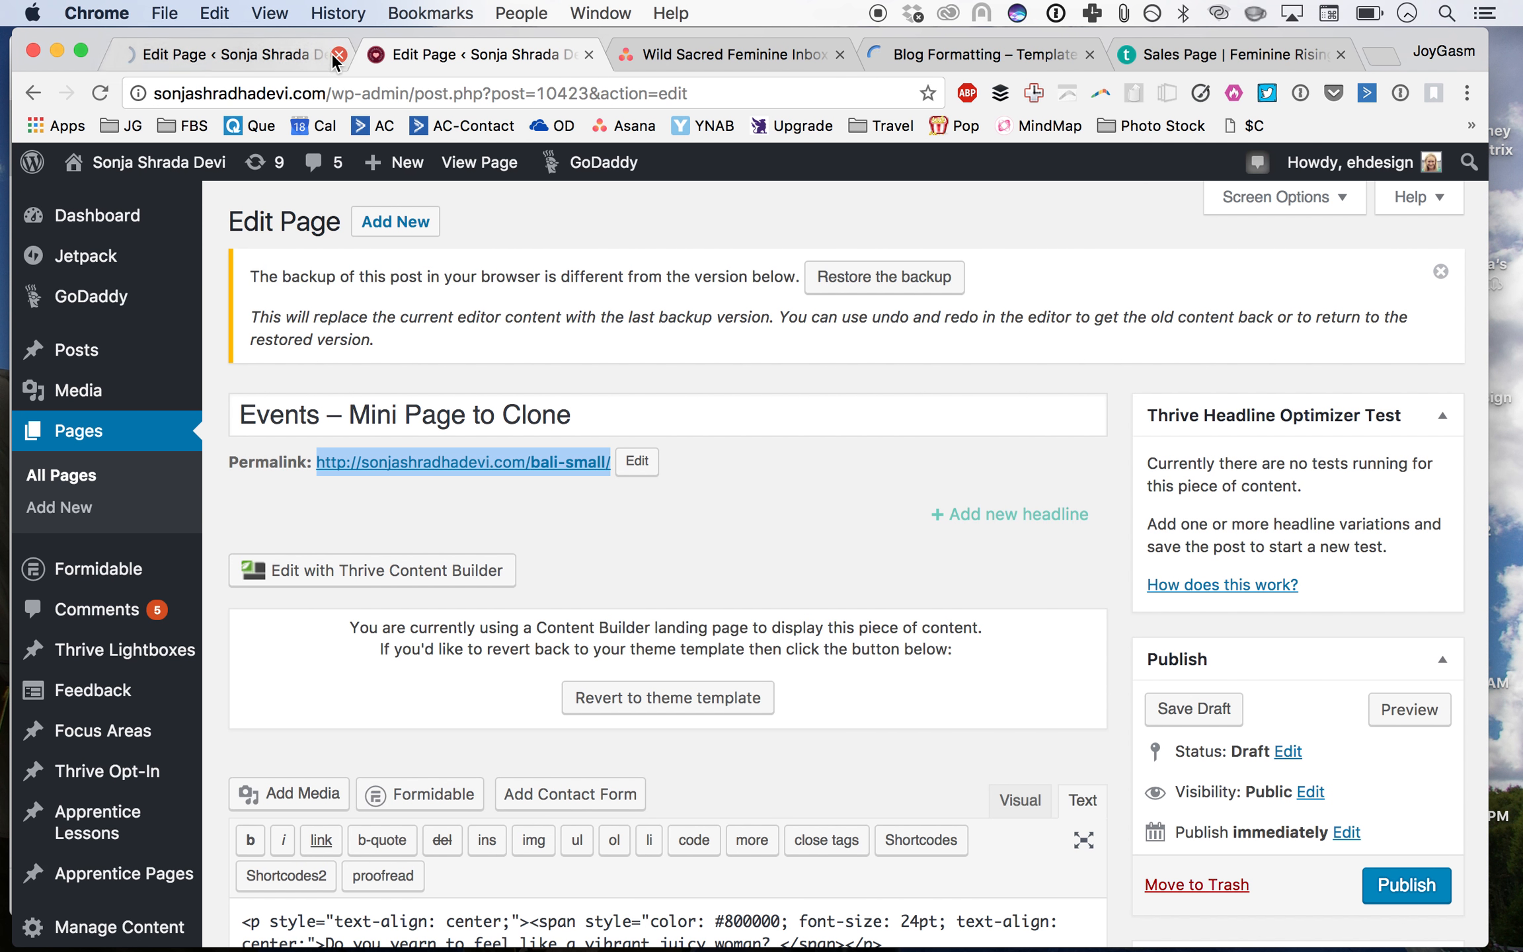
click(281, 46)
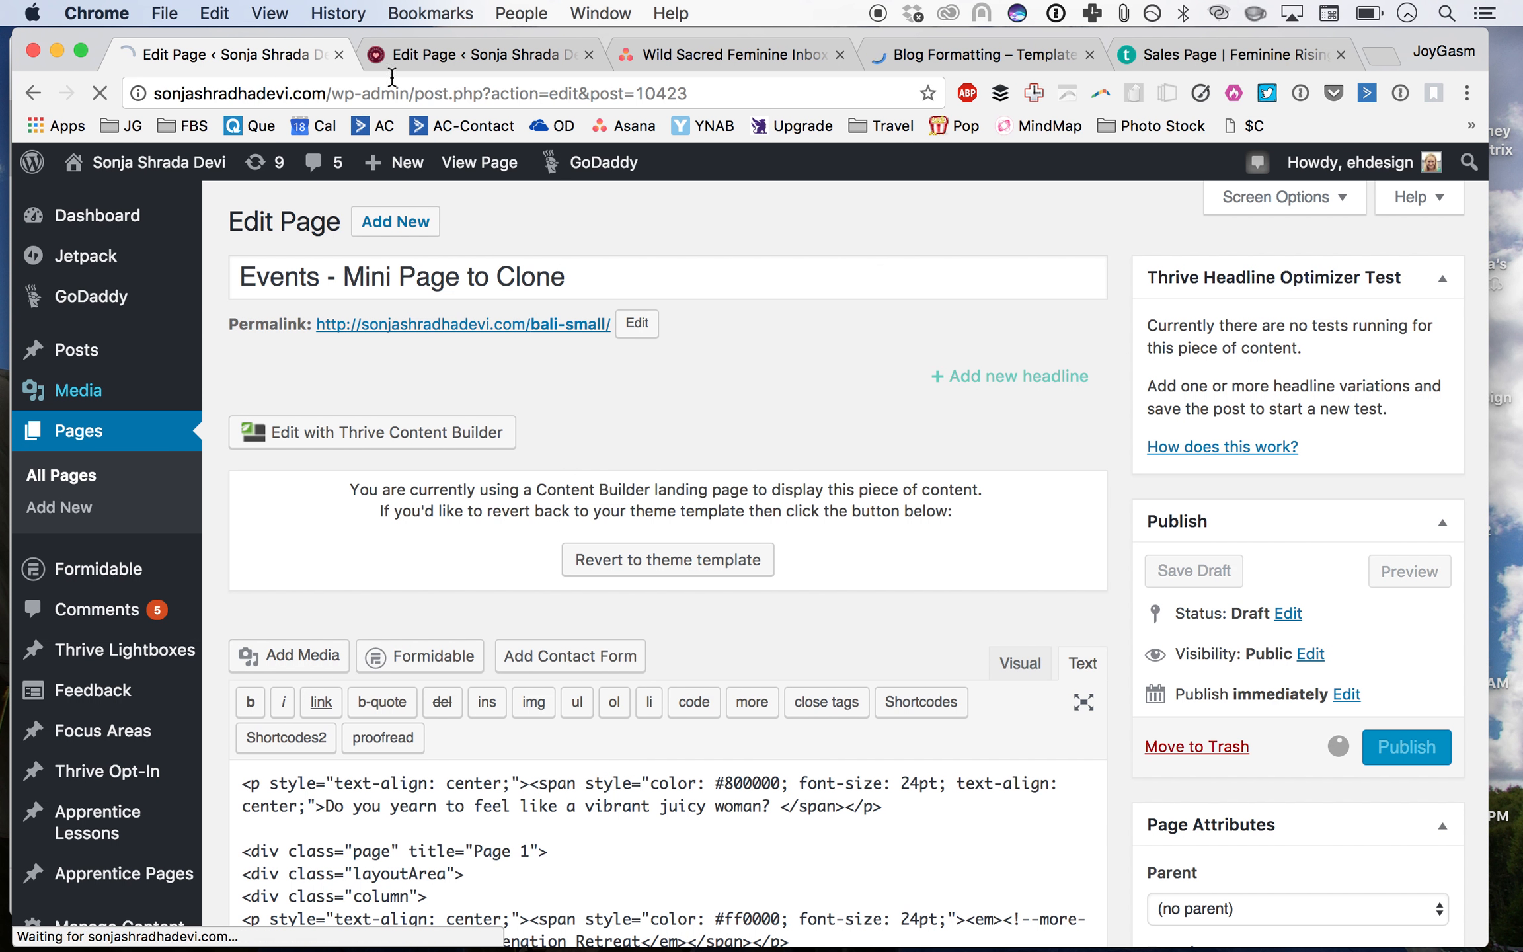
click(442, 52)
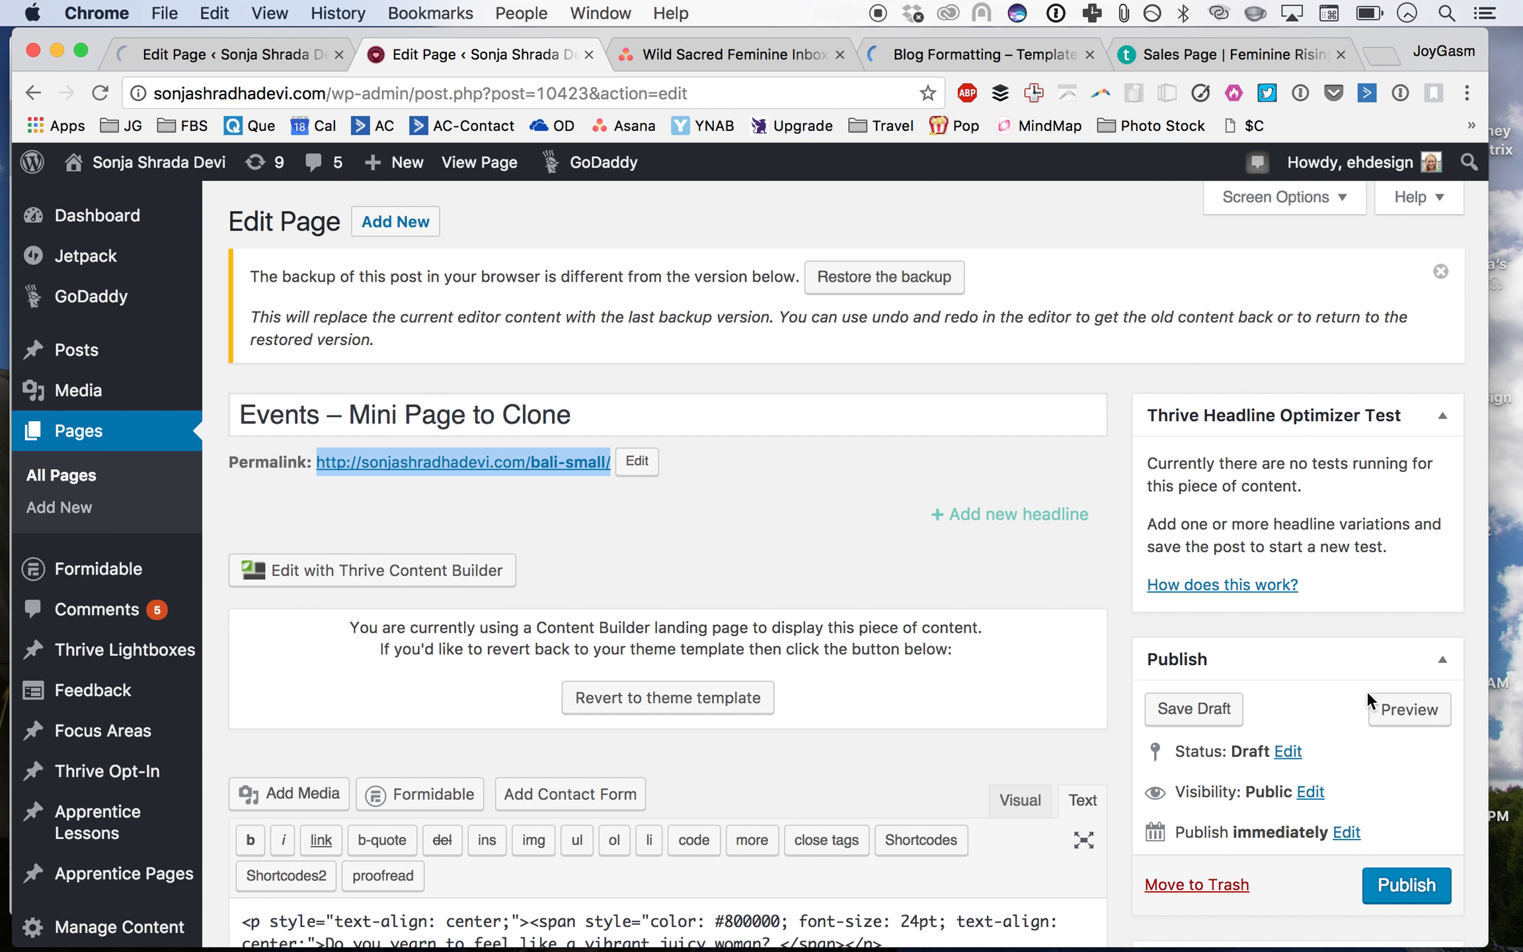
click(1421, 884)
Step: Scroll through the Pages list to find the Events – Mini Page to Clone entry
click(264, 51)
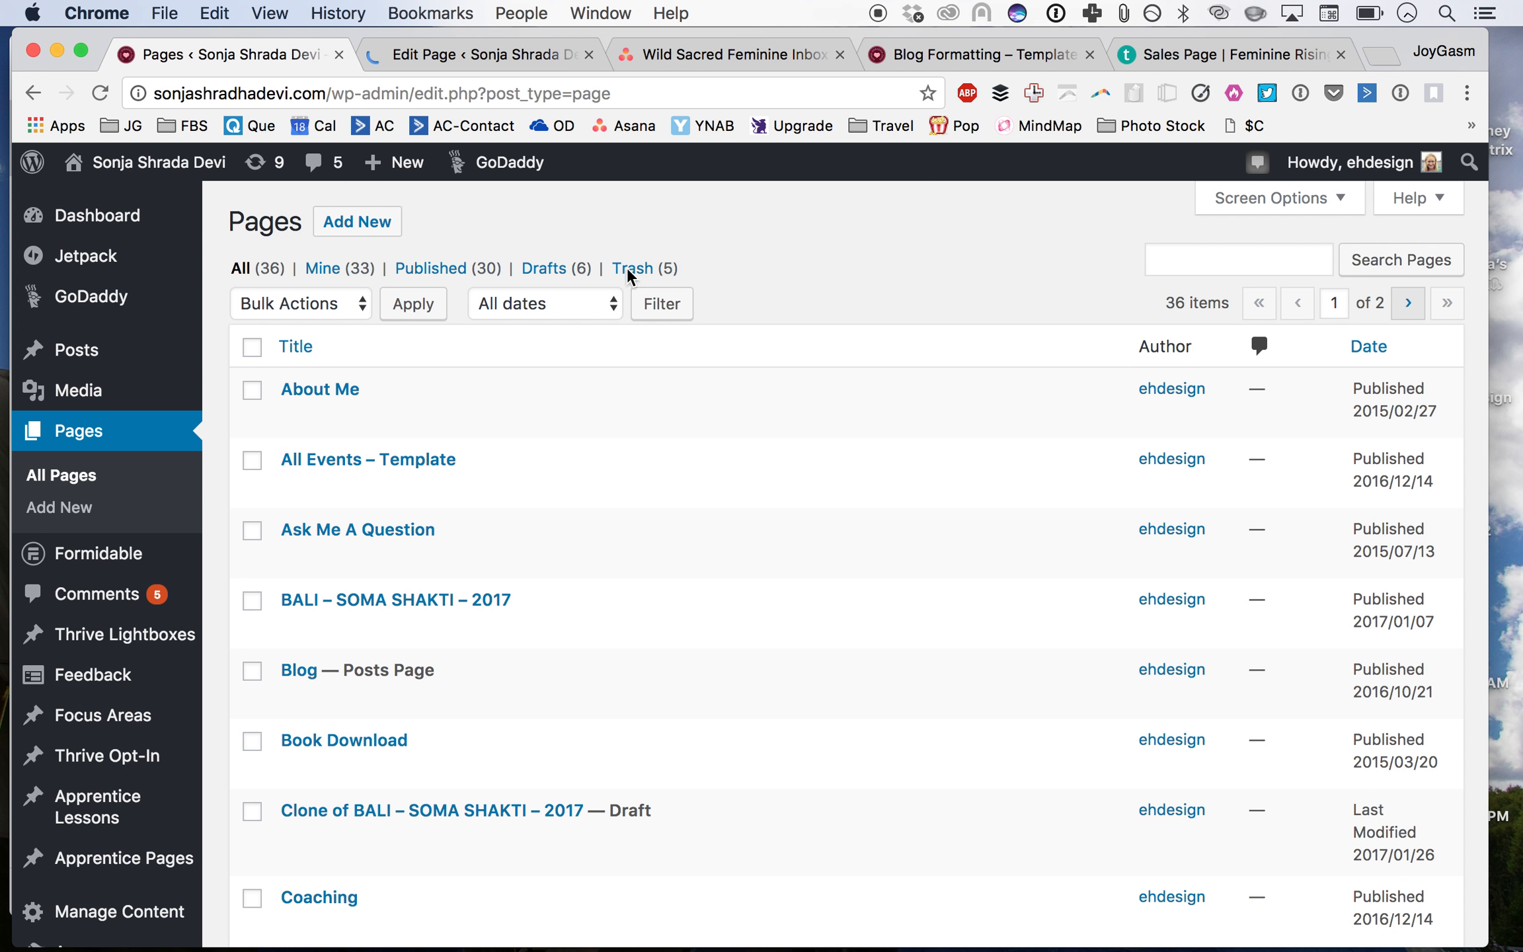
scroll(840, 261, down, 3)
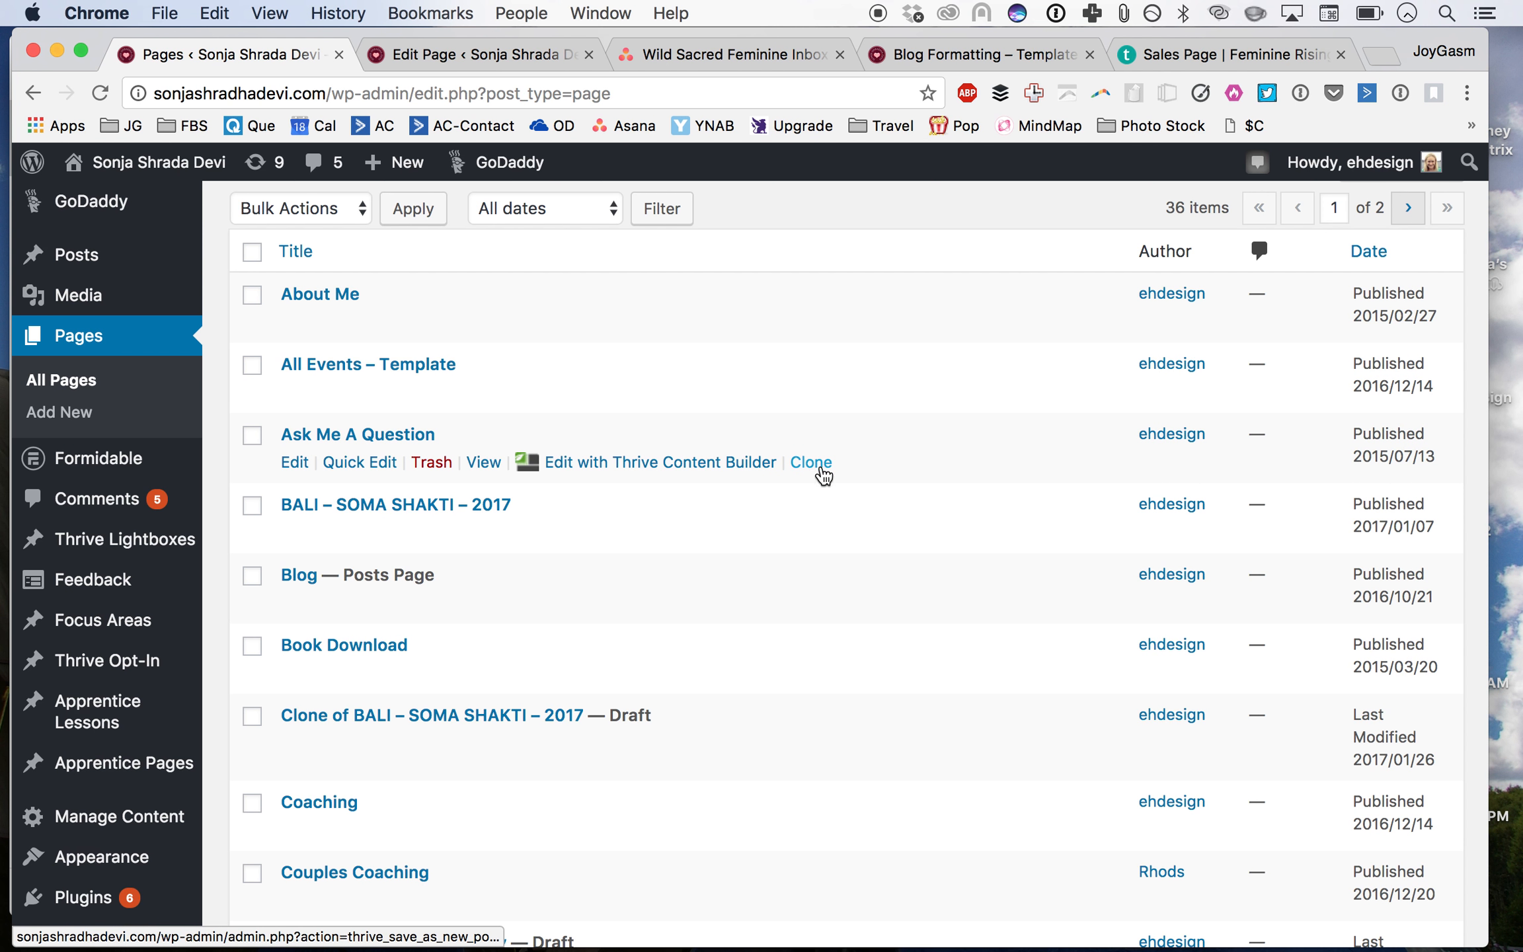
scroll(823, 475, down, 4)
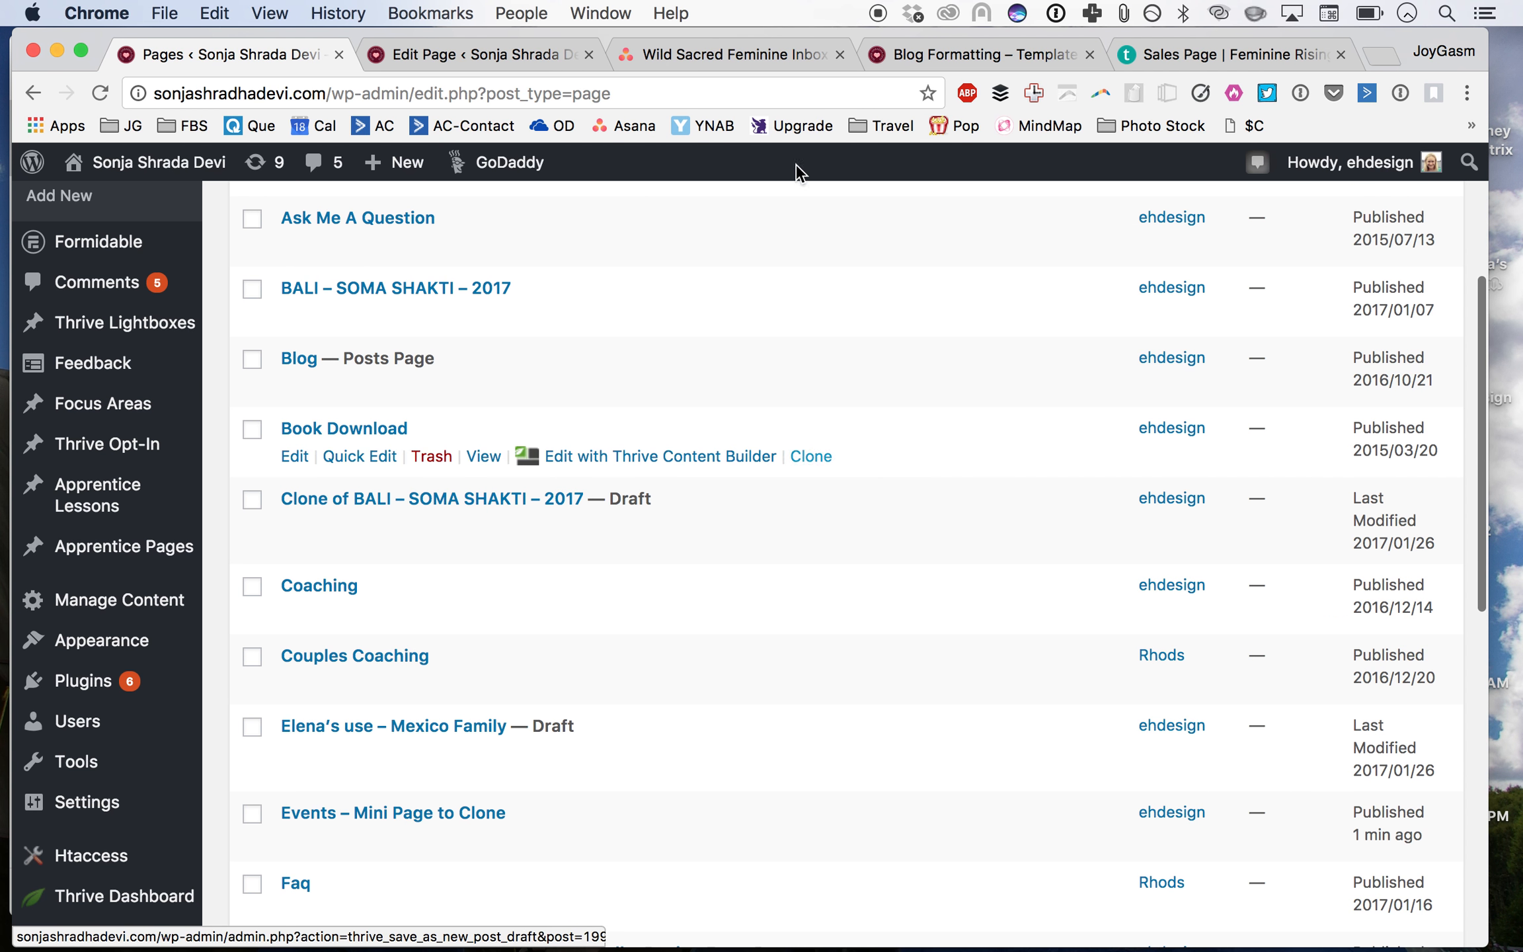
scroll(695, 588, down, 5)
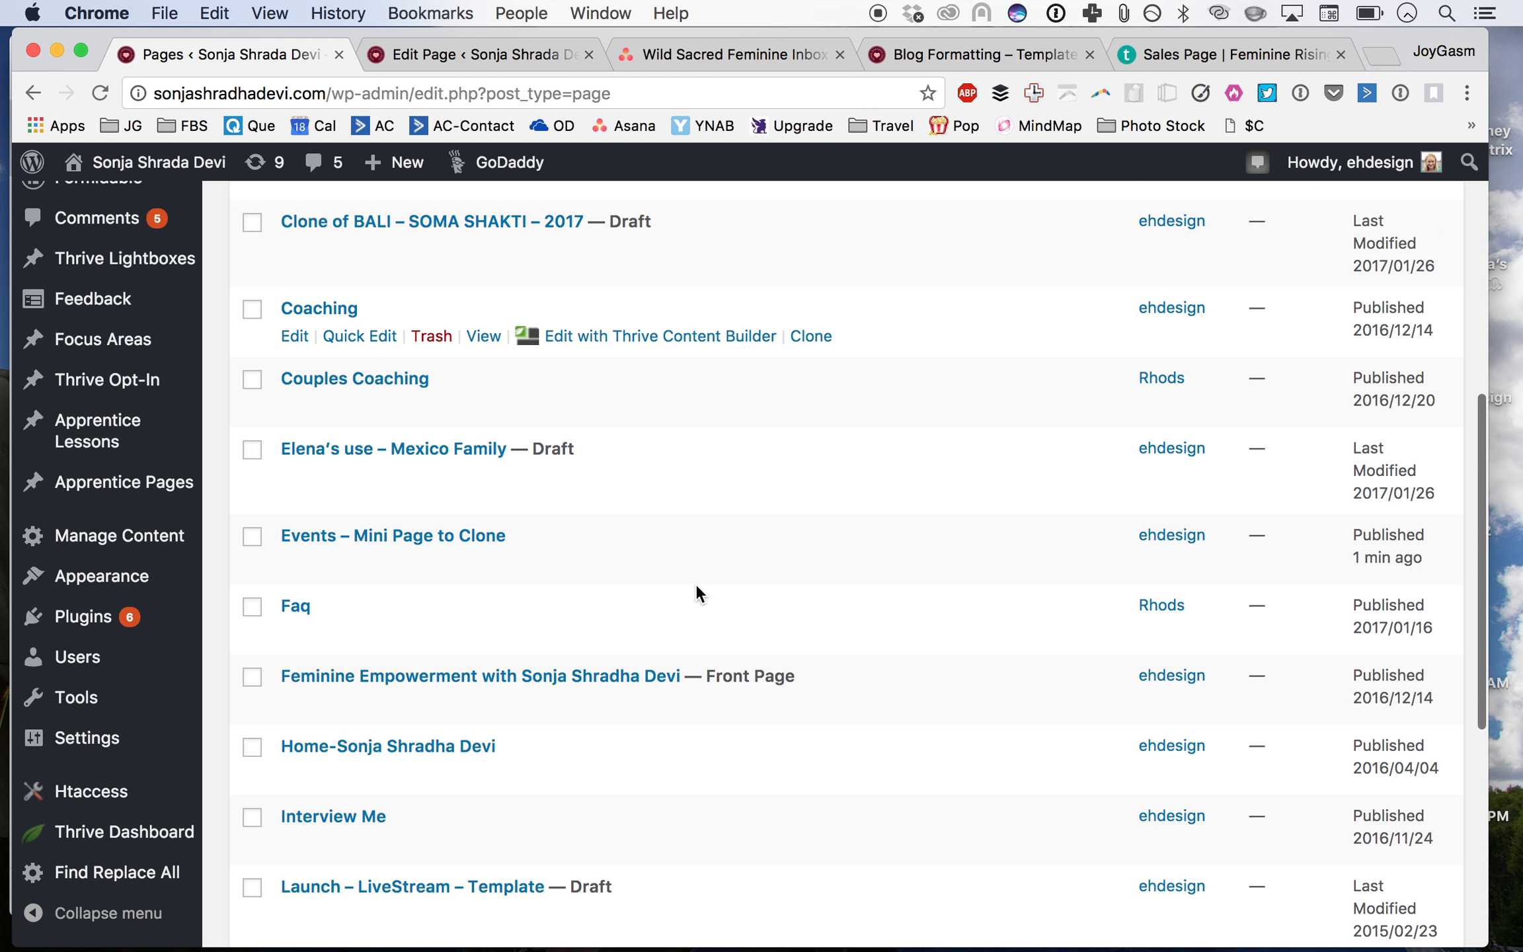
Step: Read the Blog template task and its linked post address in Asana
click(741, 57)
click(1175, 522)
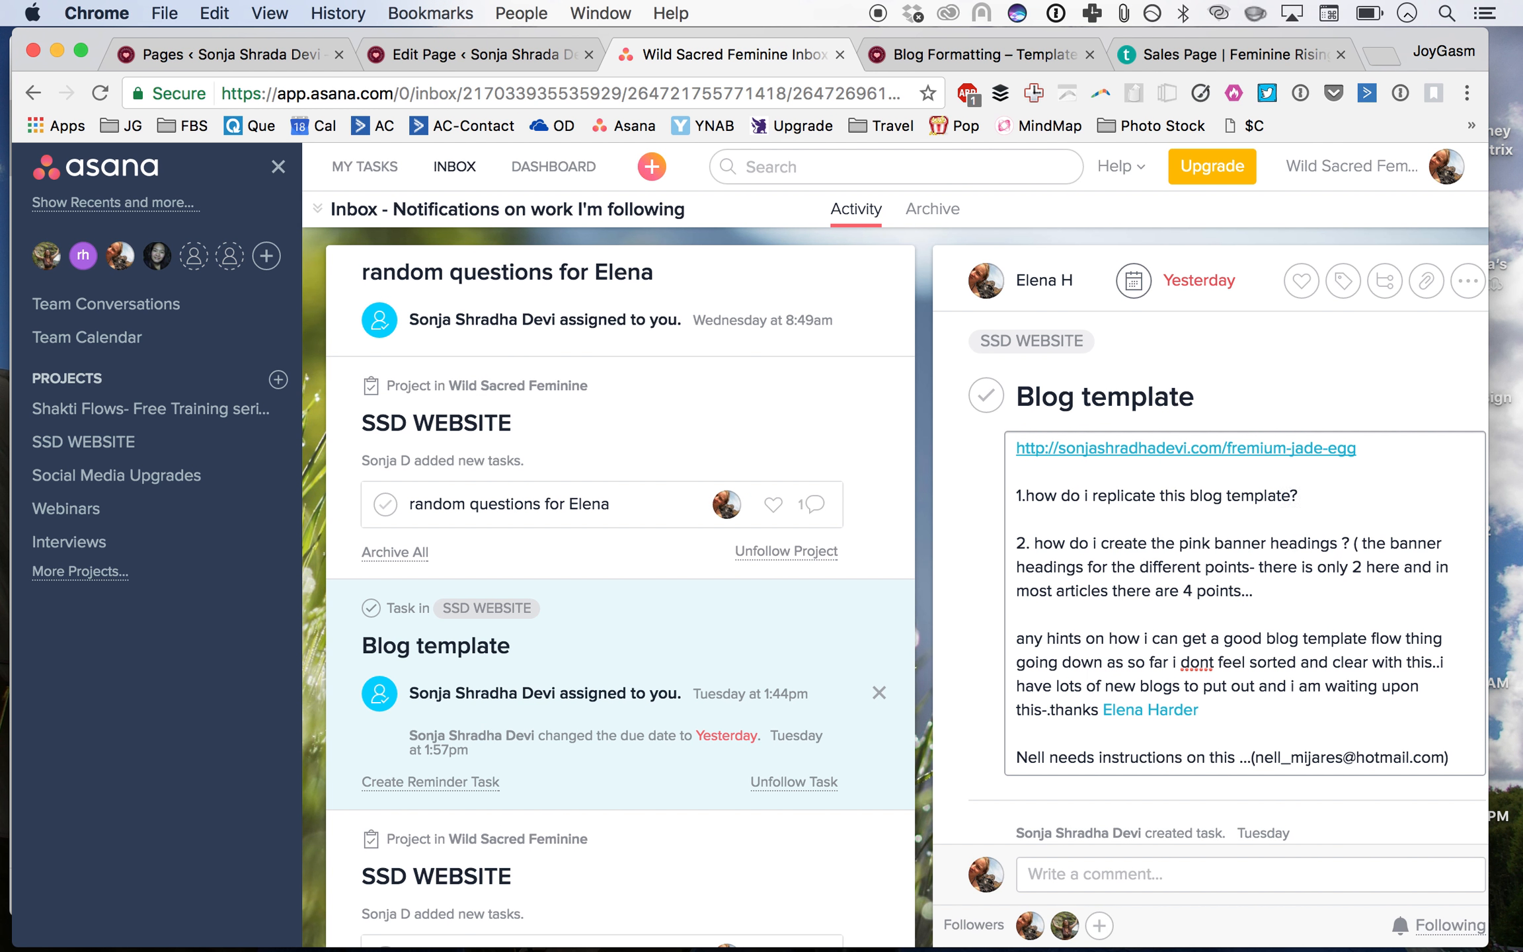
click(216, 51)
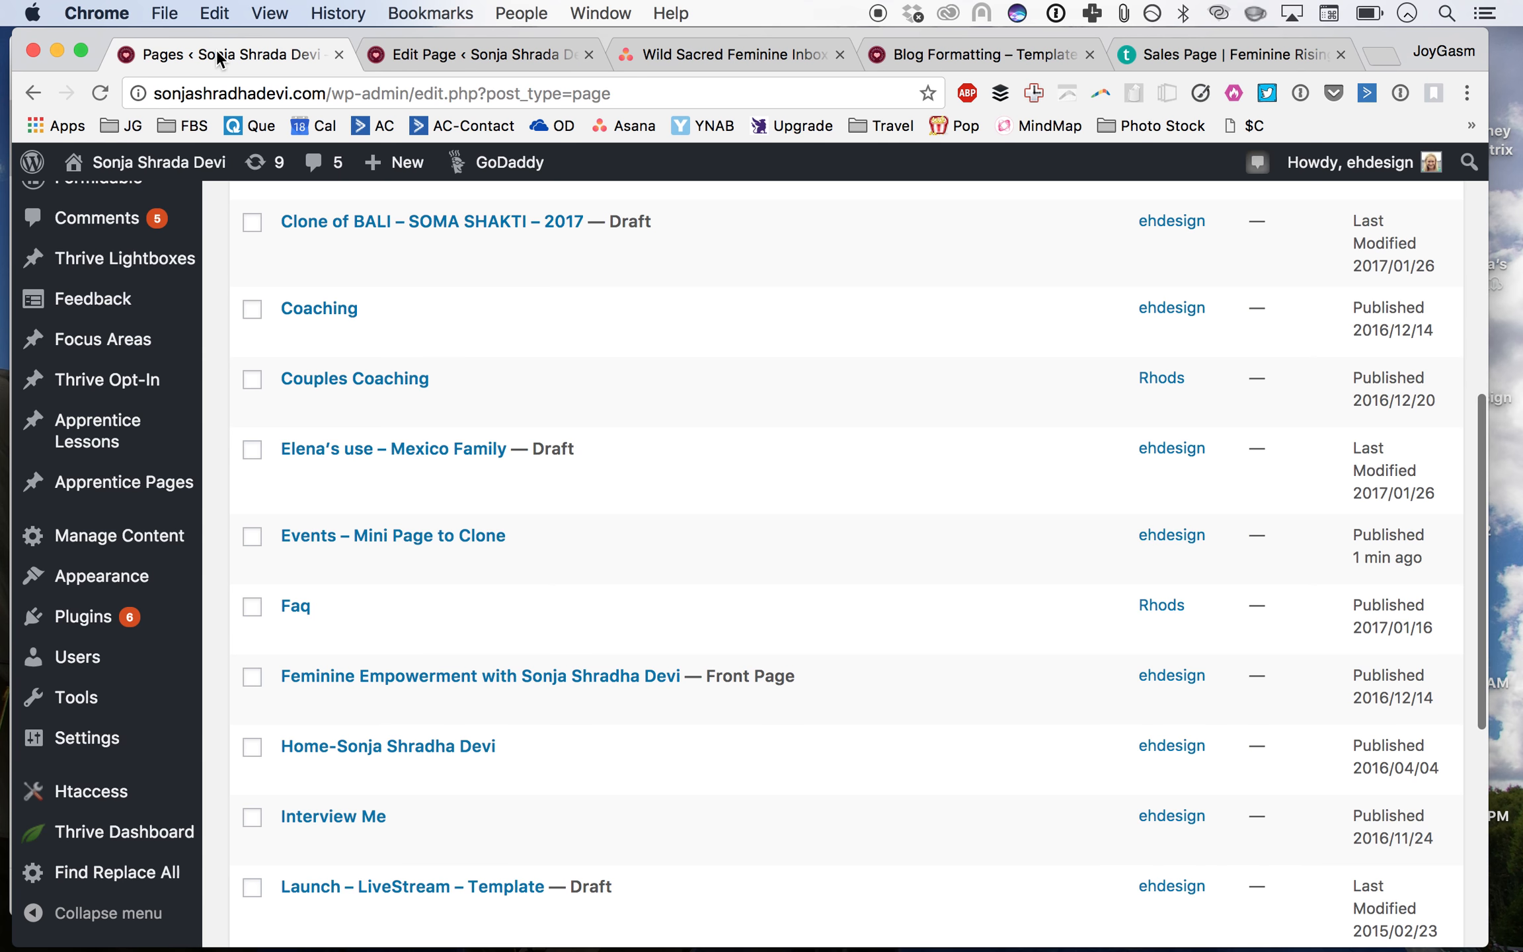
Step: Open the list of all Posts
scroll(295, 398, up, 10)
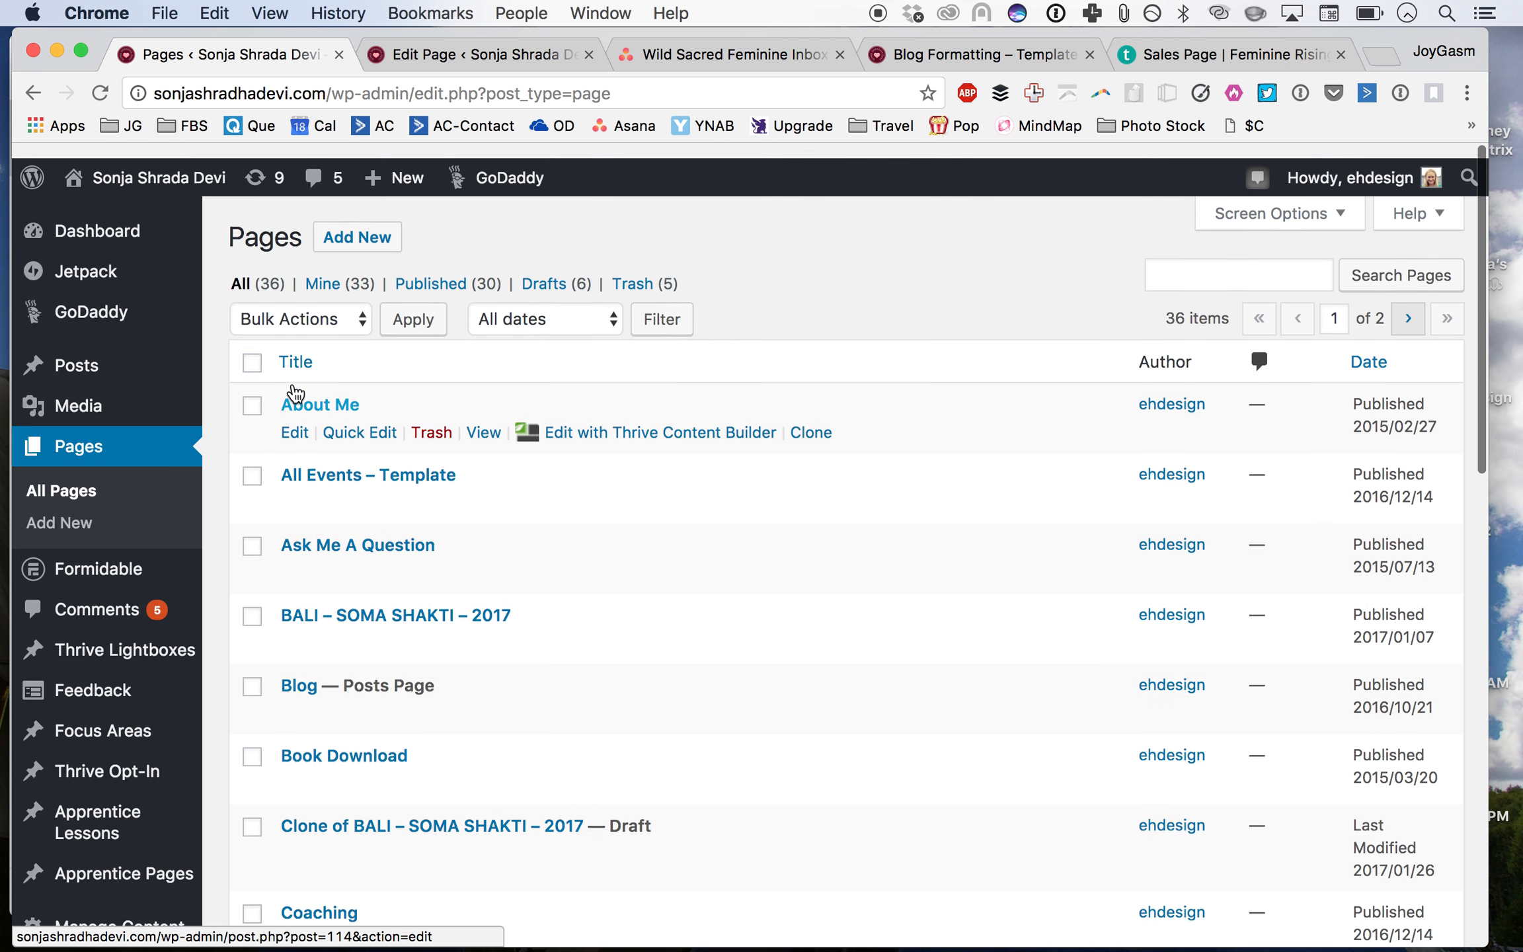
mouse_move(93, 371)
click(275, 358)
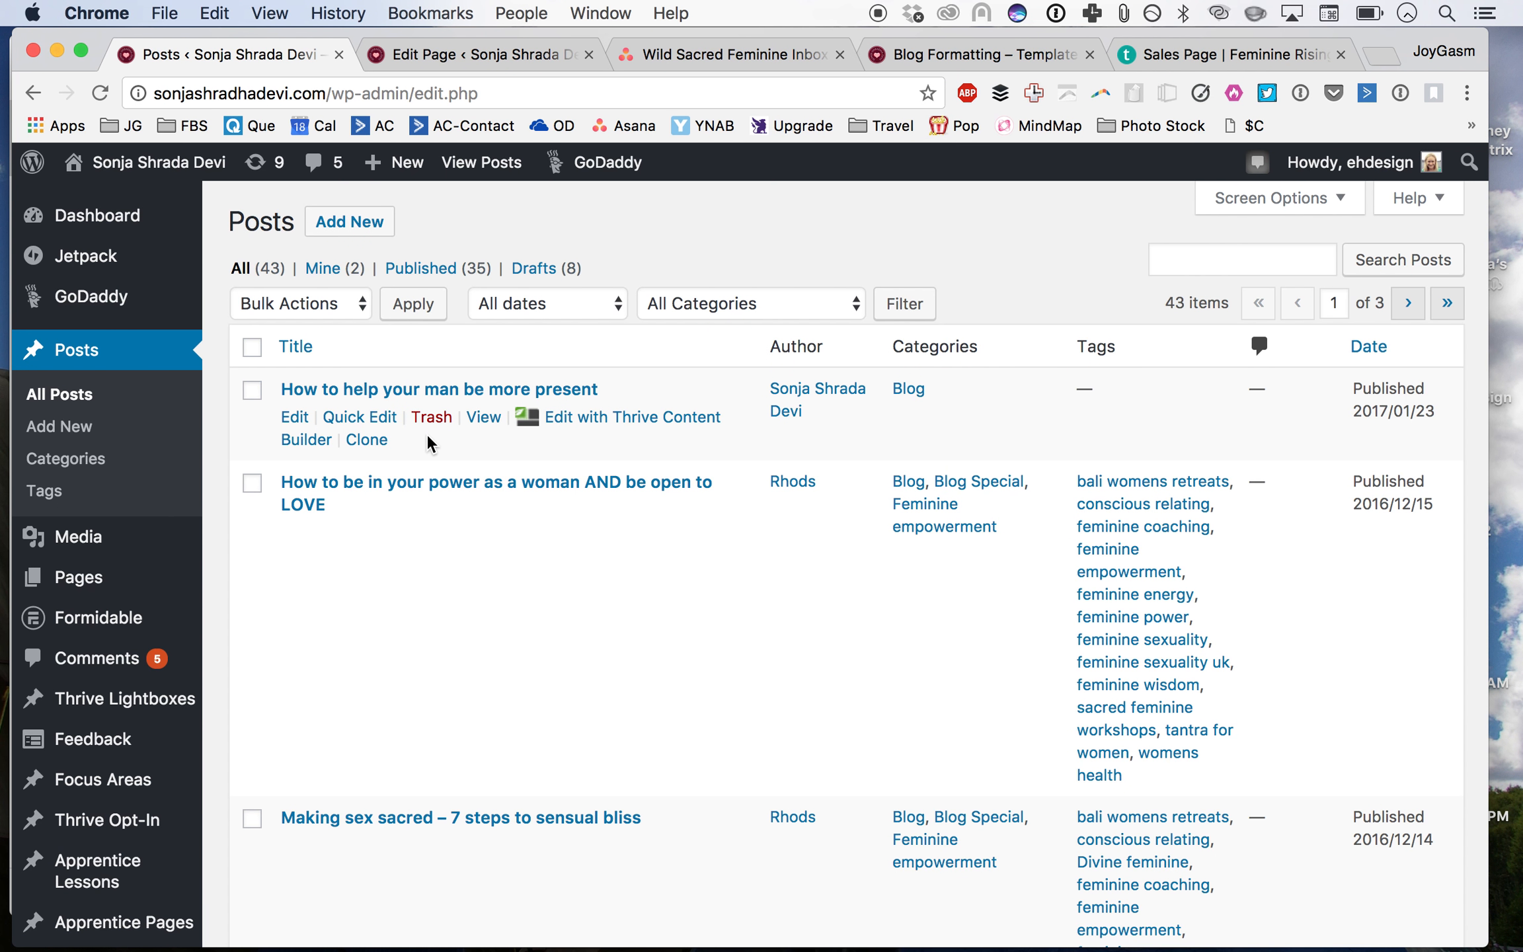
click(1293, 260)
text(jade)
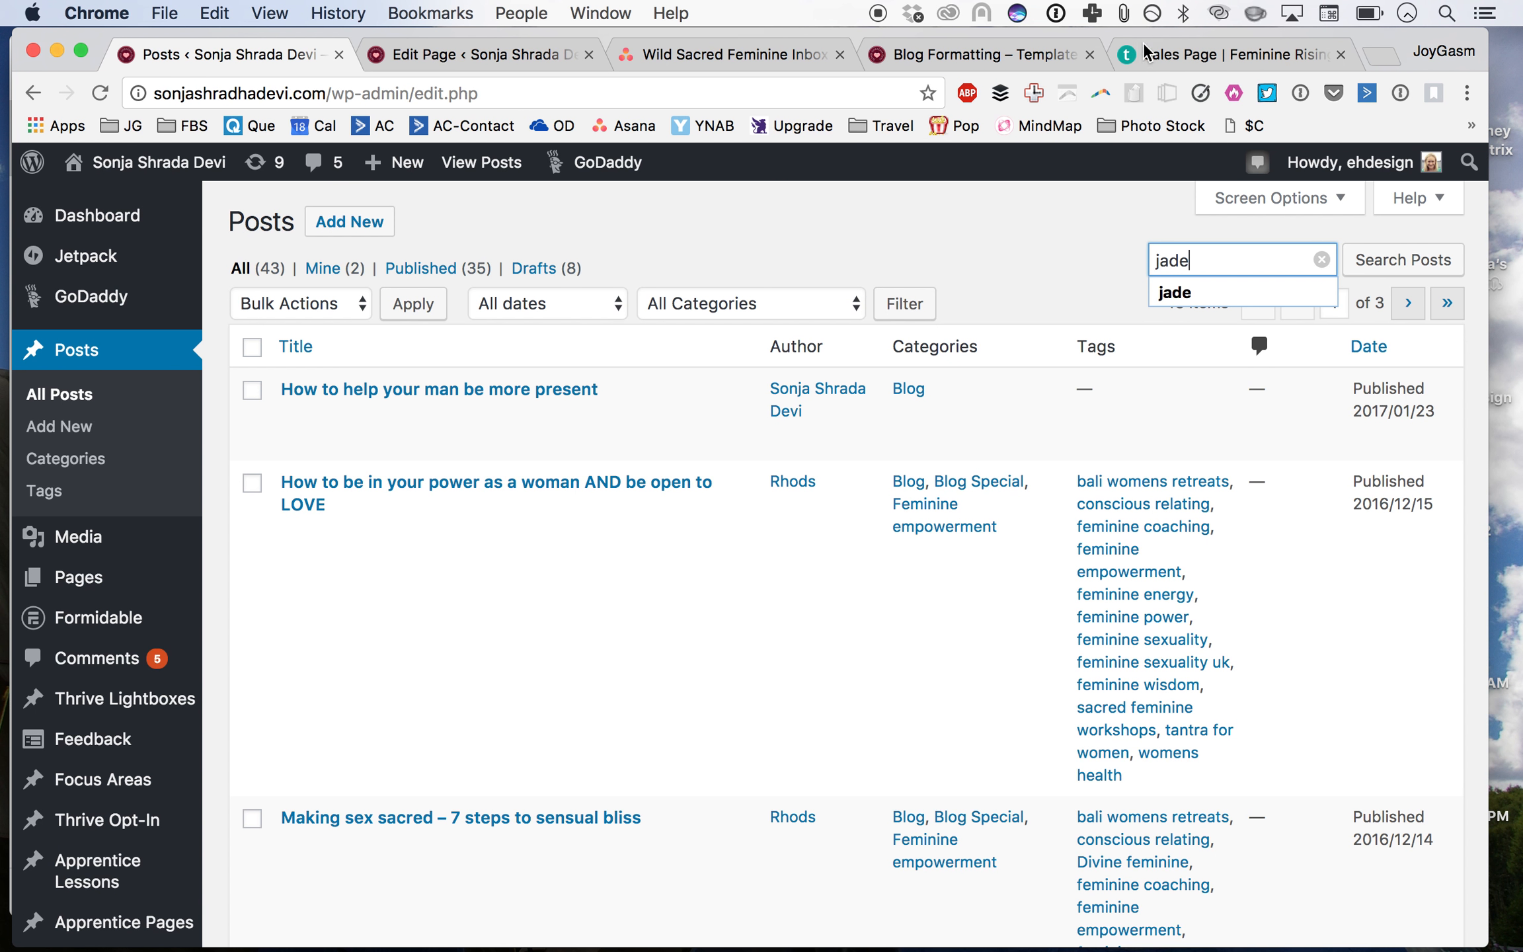
key(BackSpace)
key(BackSpace)
key(BackSpace)
key(BackSpace)
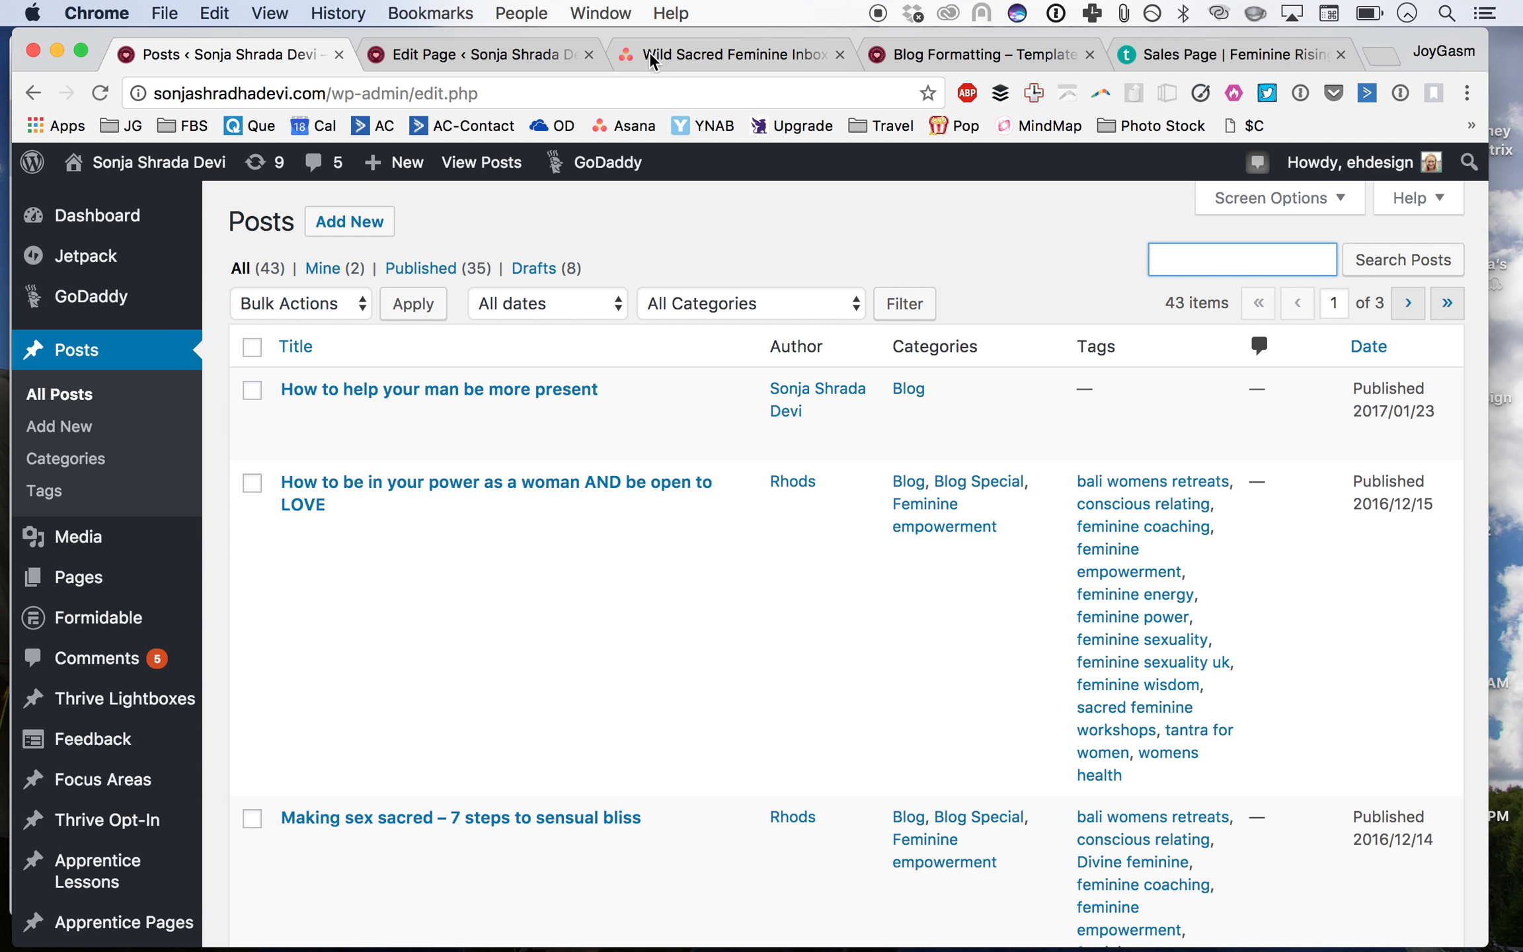
Step: Search the posts for "jade"
click(680, 56)
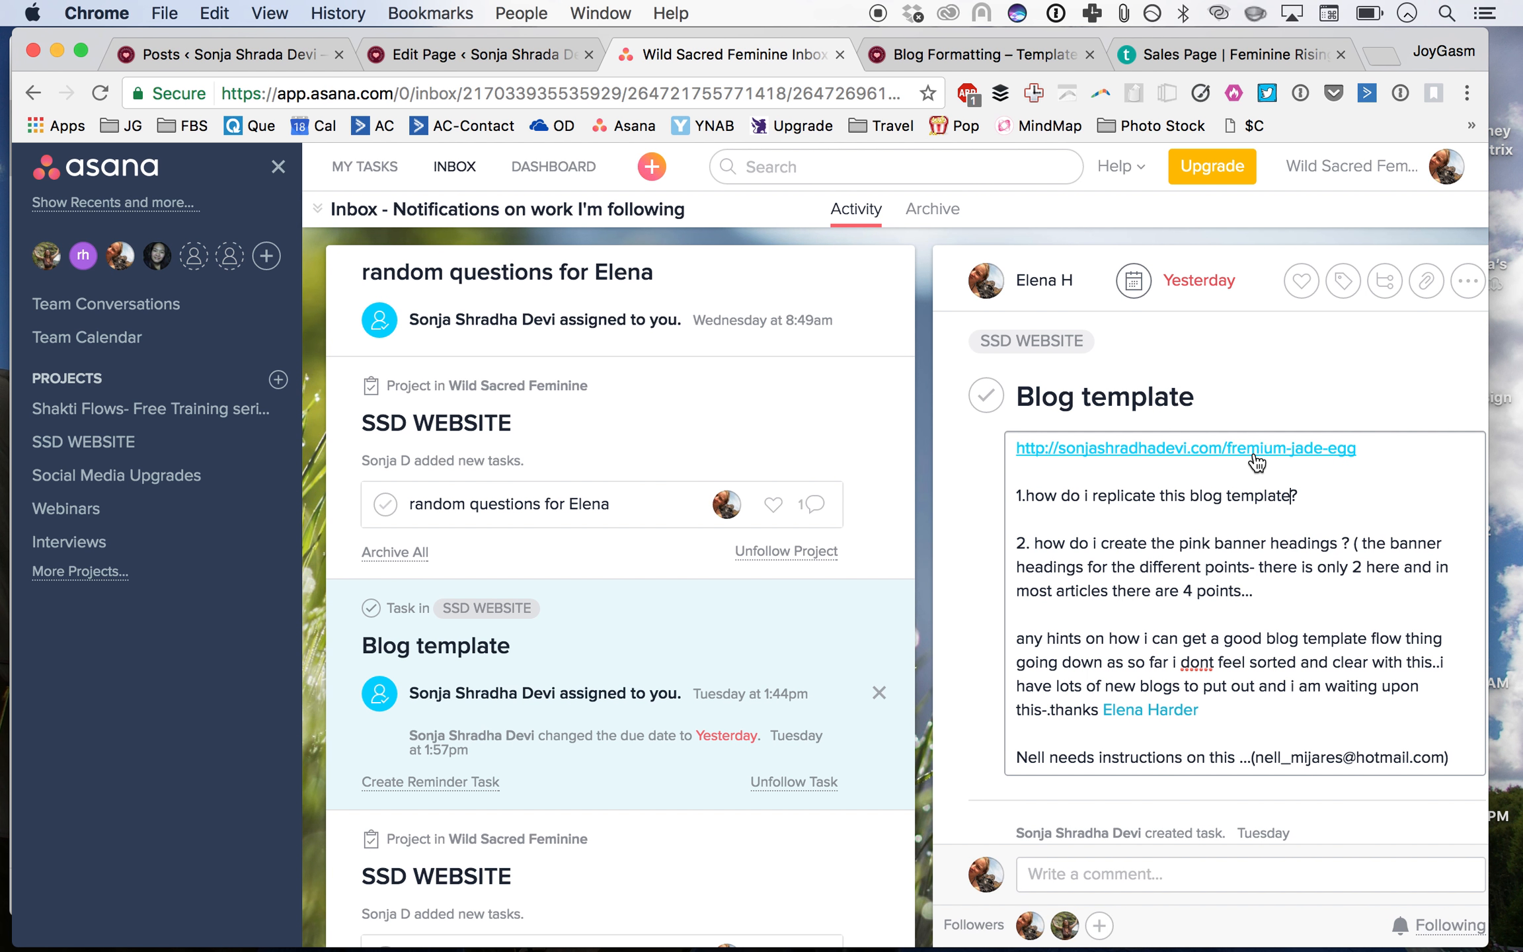
click(159, 57)
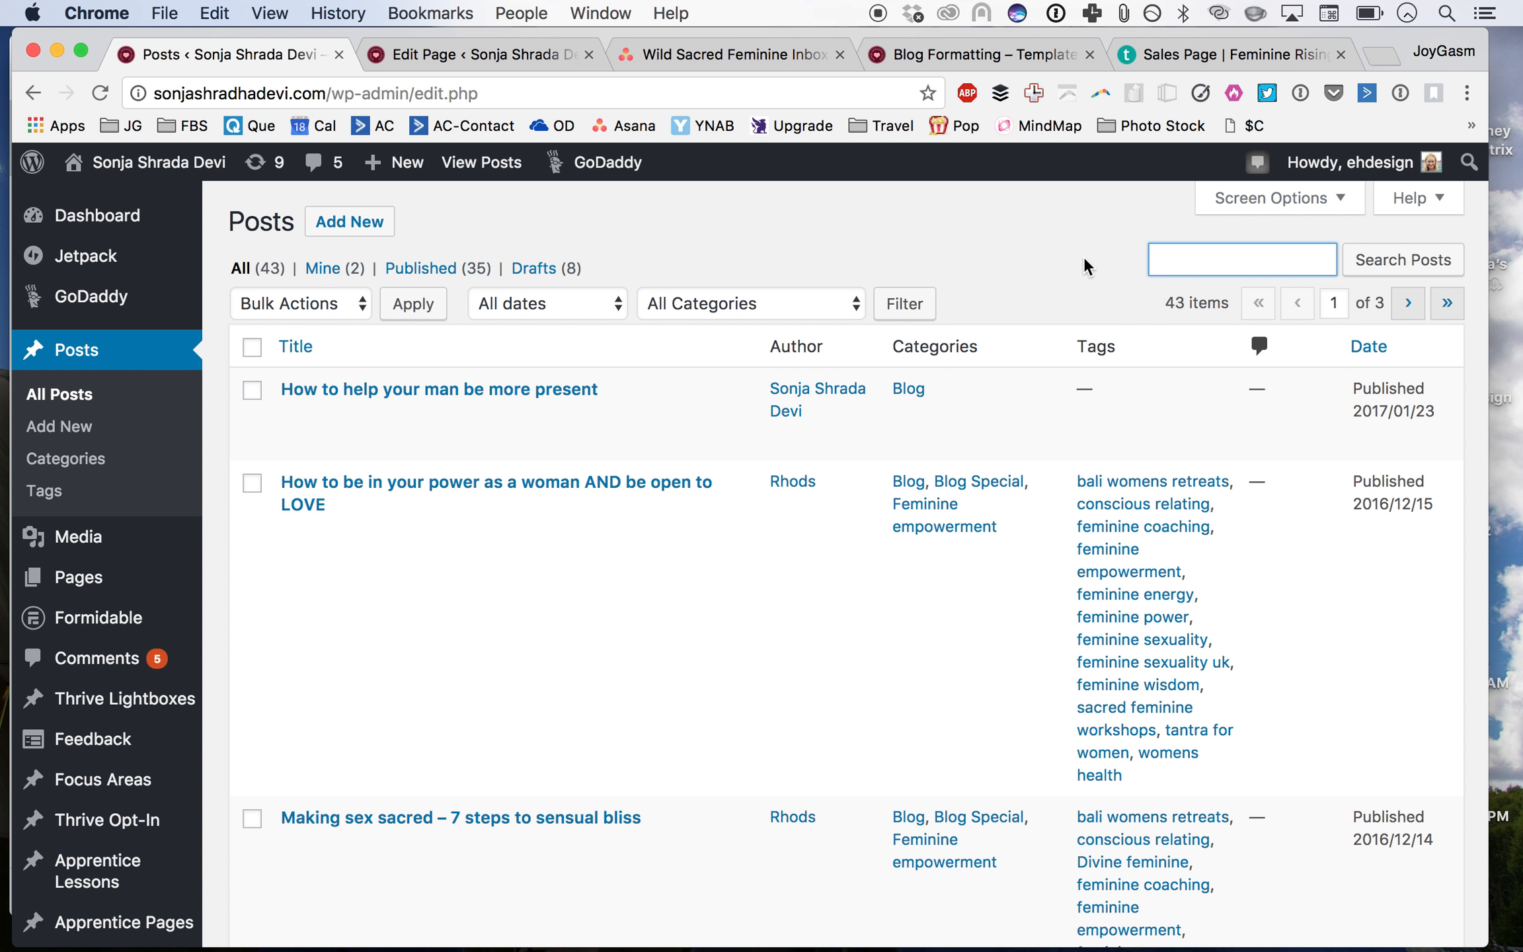
text(jade)
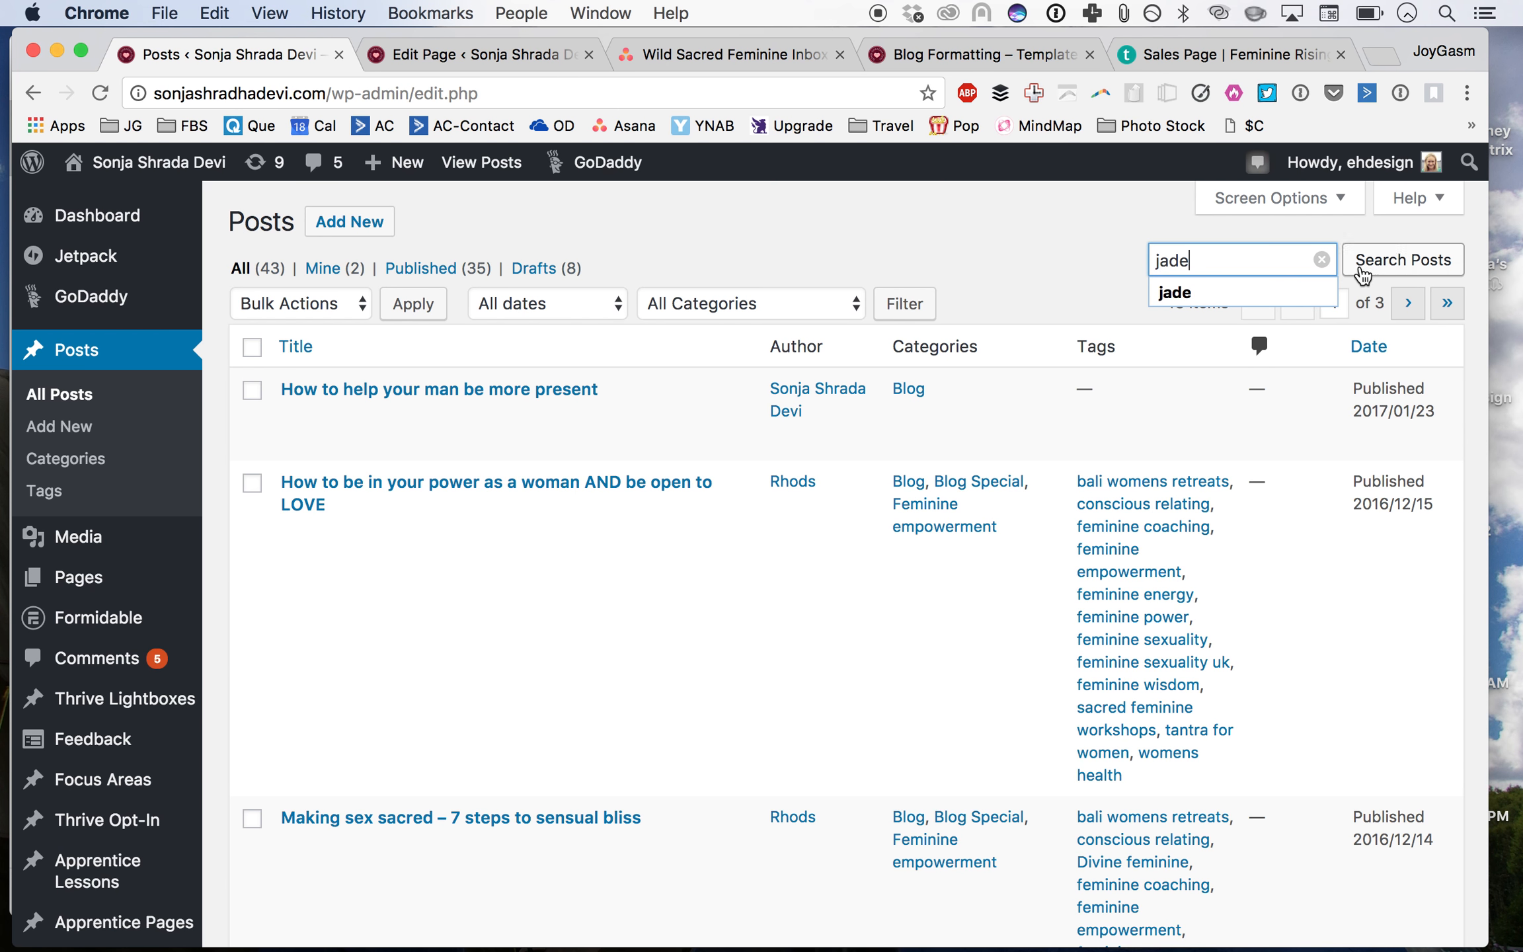
click(1365, 271)
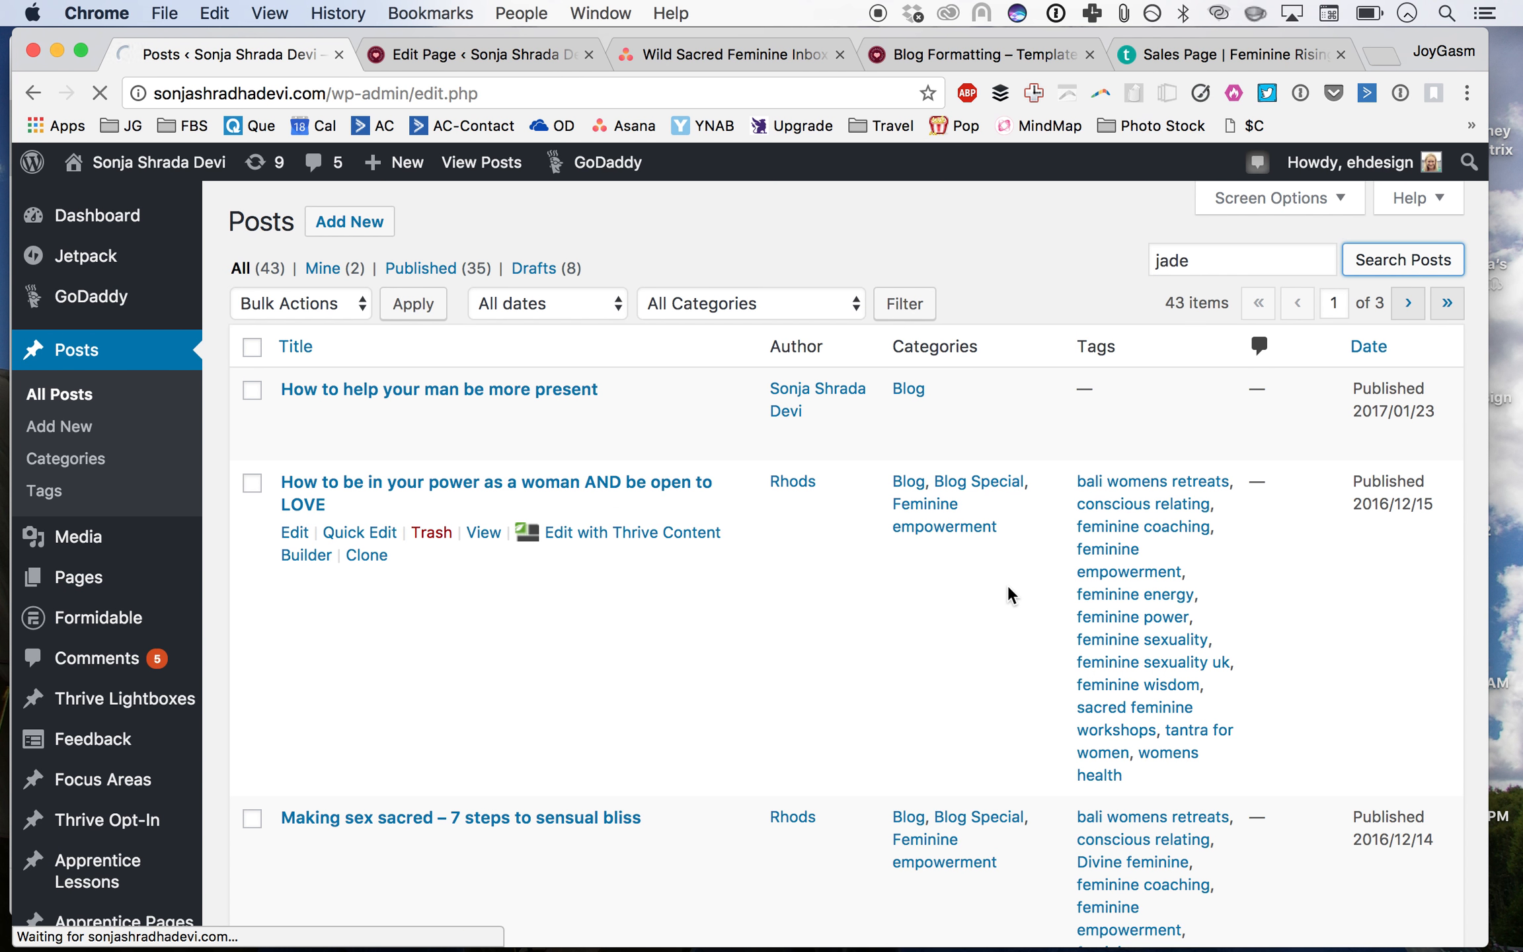
Step: Scroll through the post list while the search results load
scroll(1008, 554, down, 10)
scroll(1009, 554, down, 4)
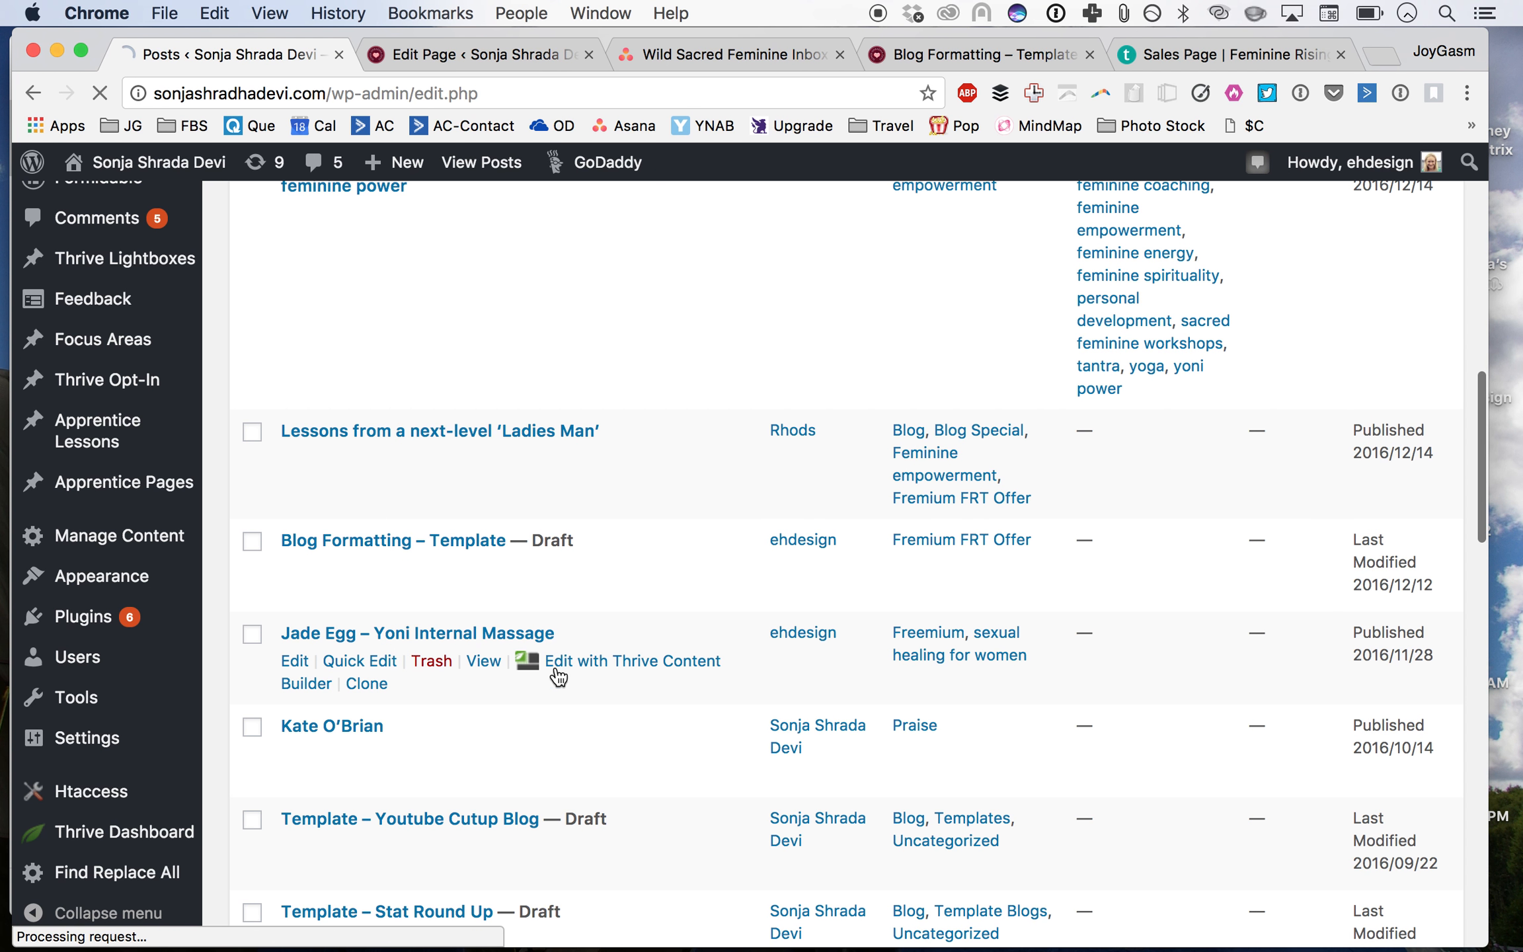
scroll(488, 694, down, 4)
scroll(486, 688, down, 2)
click(252, 405)
click(252, 503)
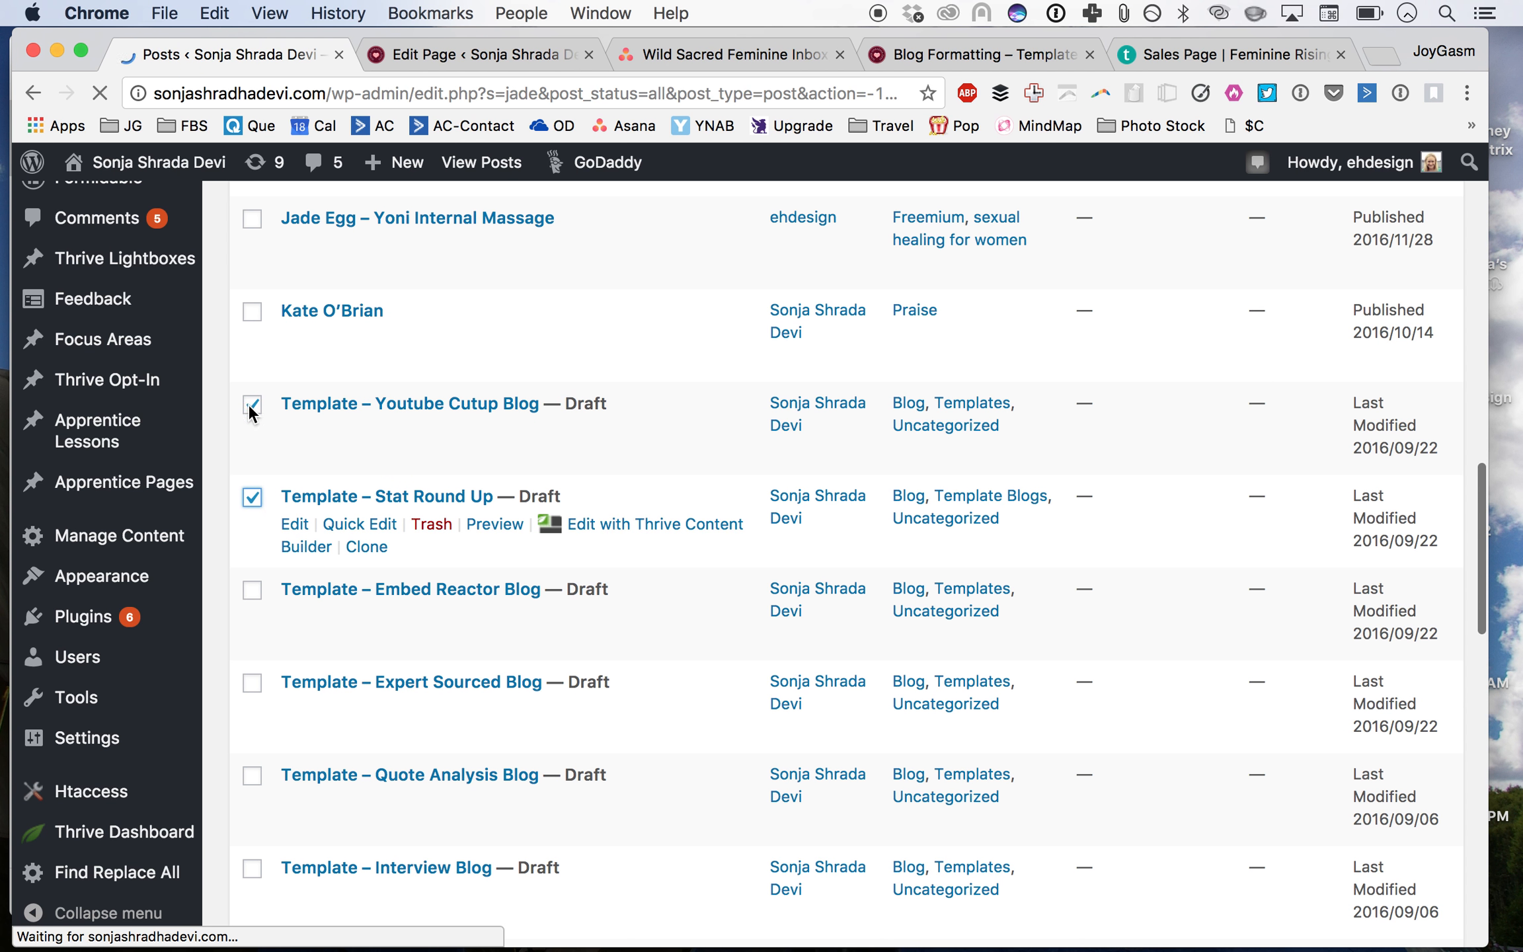
scroll(277, 647, down, 4)
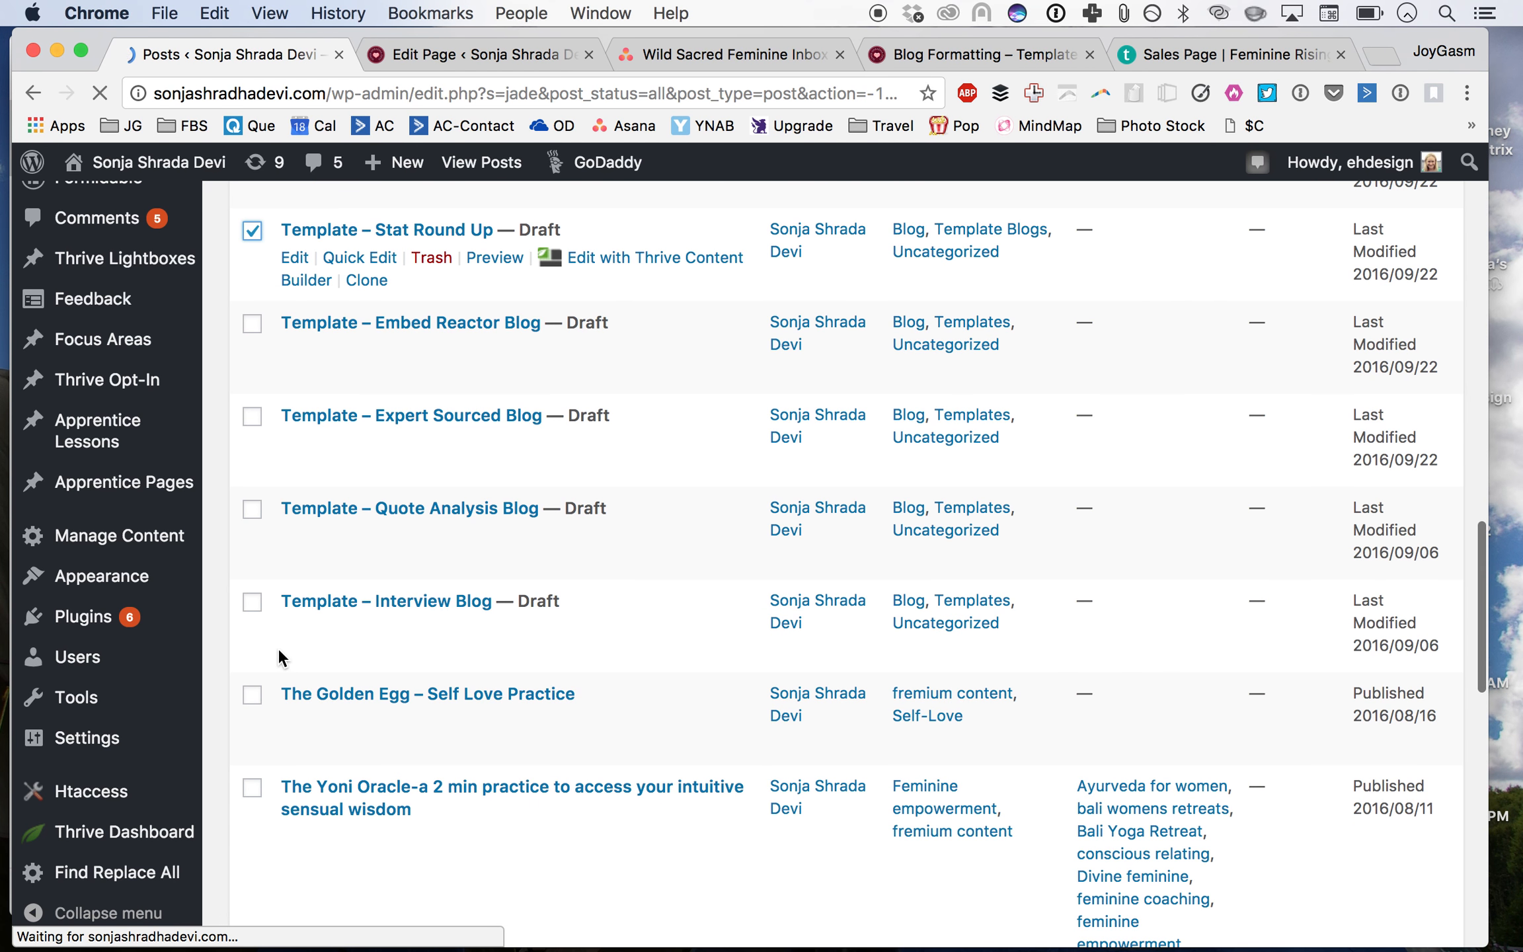
scroll(277, 645, down, 2)
scroll(277, 645, down, 10)
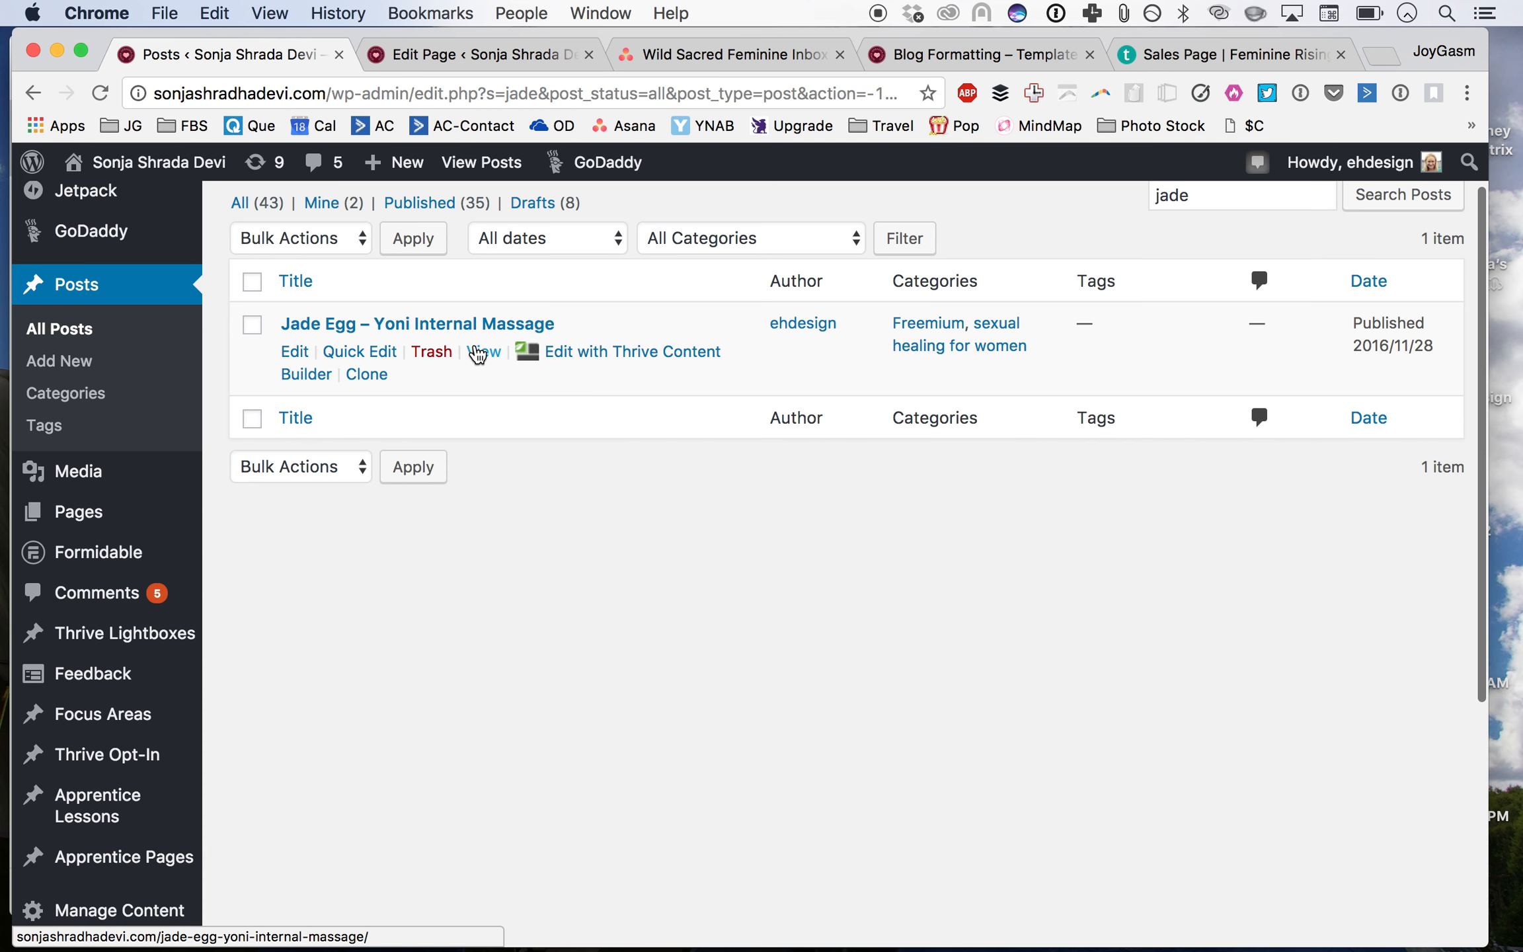
Step: Open the Jade Egg – Yoni Internal Massage post's live view in a new tab and clone the post
super+click(481, 354)
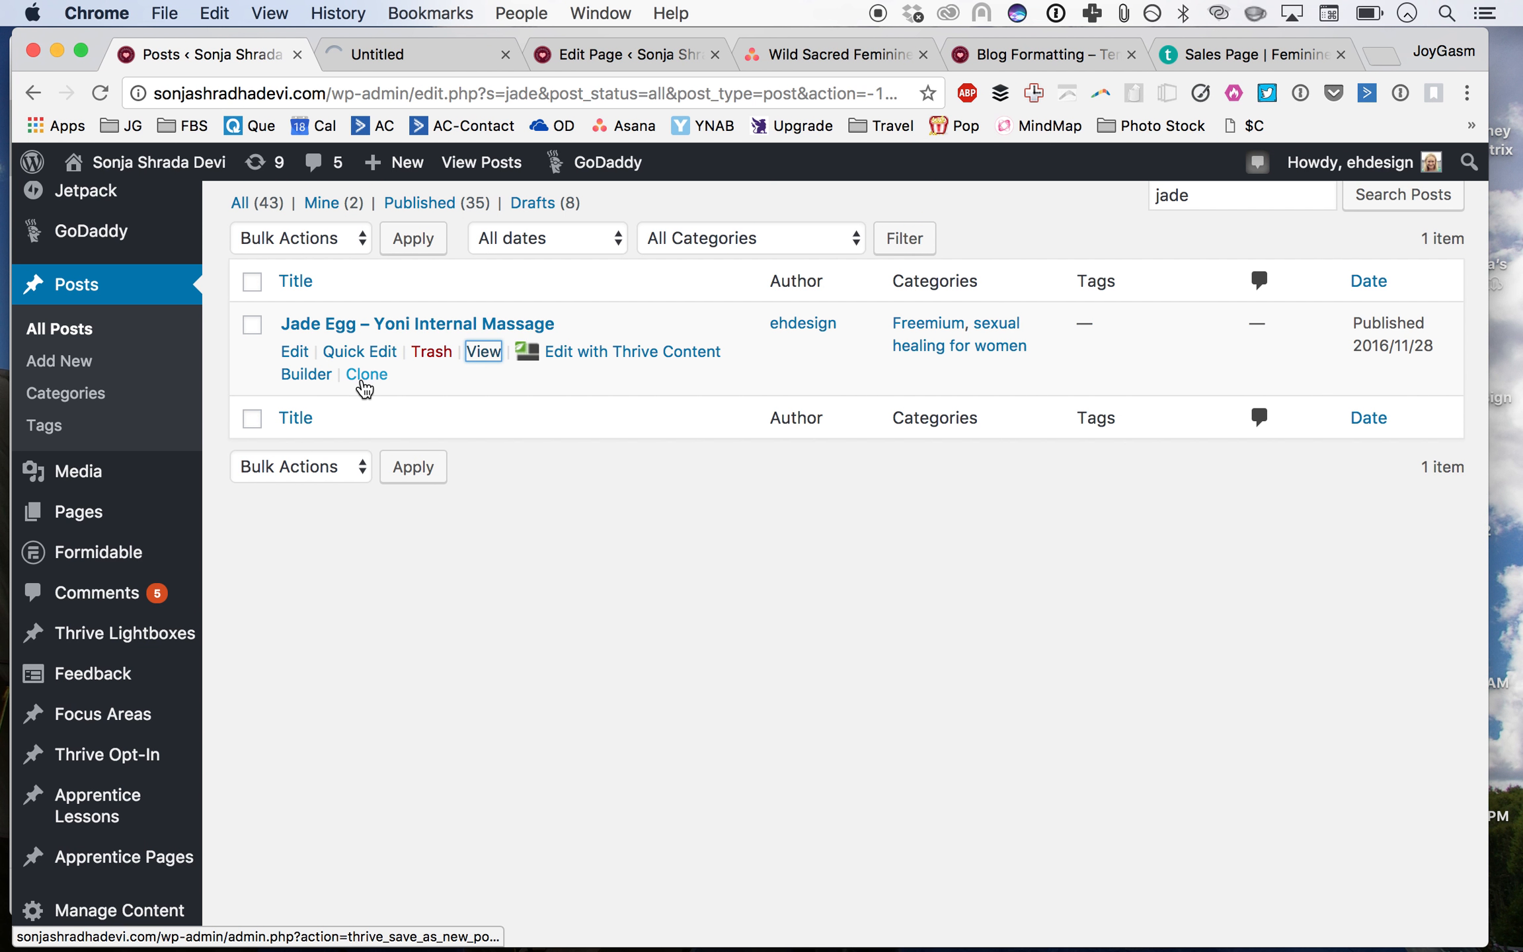
click(366, 378)
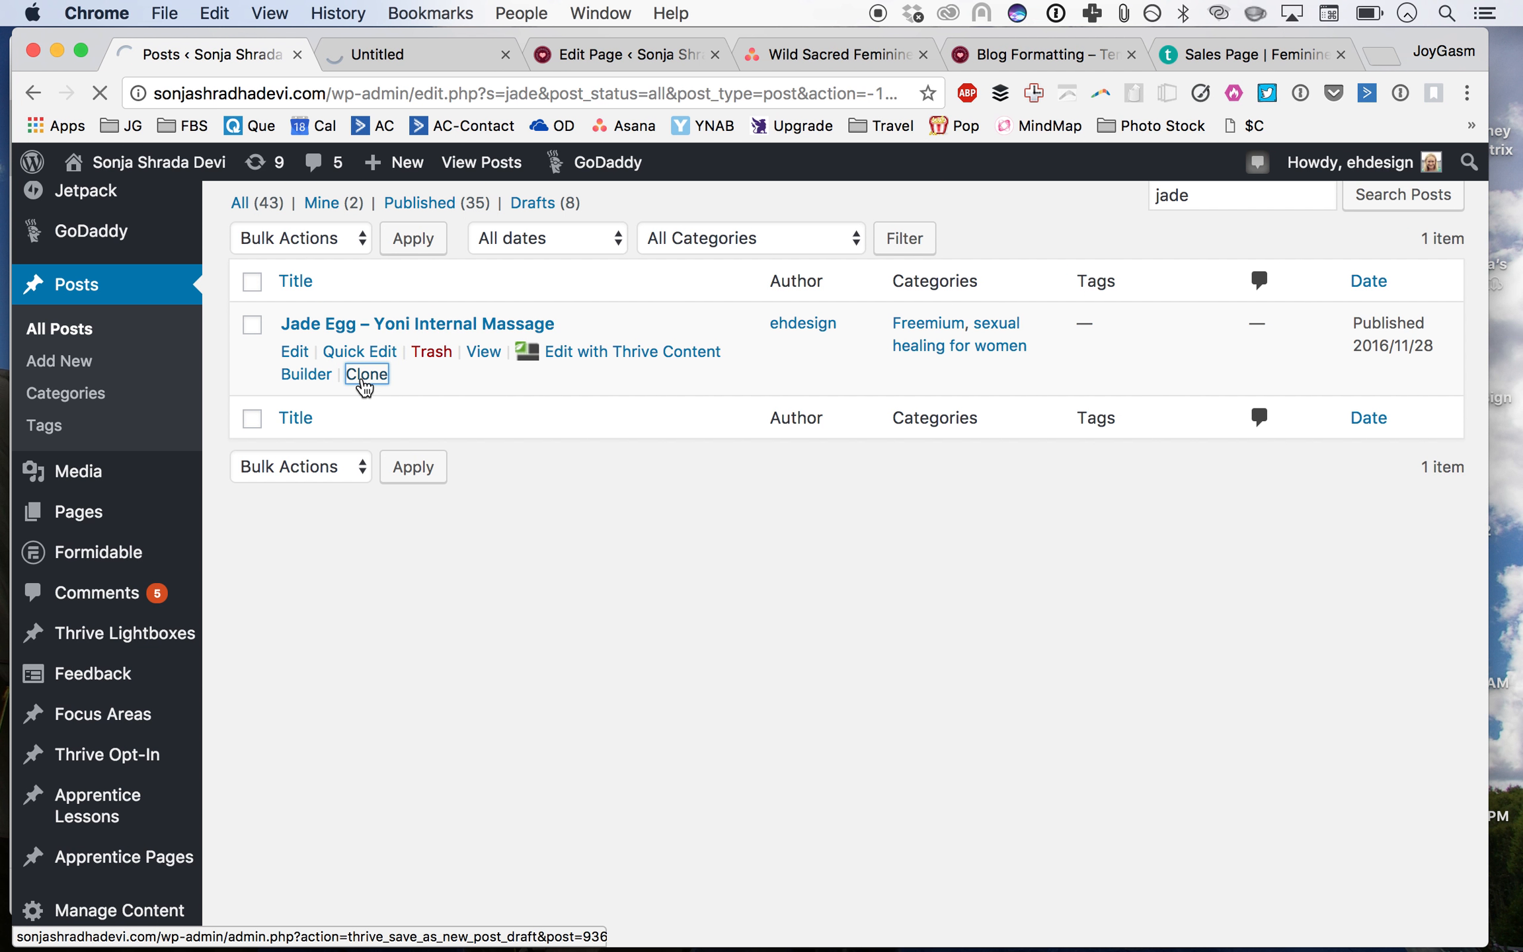
Step: Review the Jade Egg post's live page layout and headings, then return to the cloned post's editor
click(412, 56)
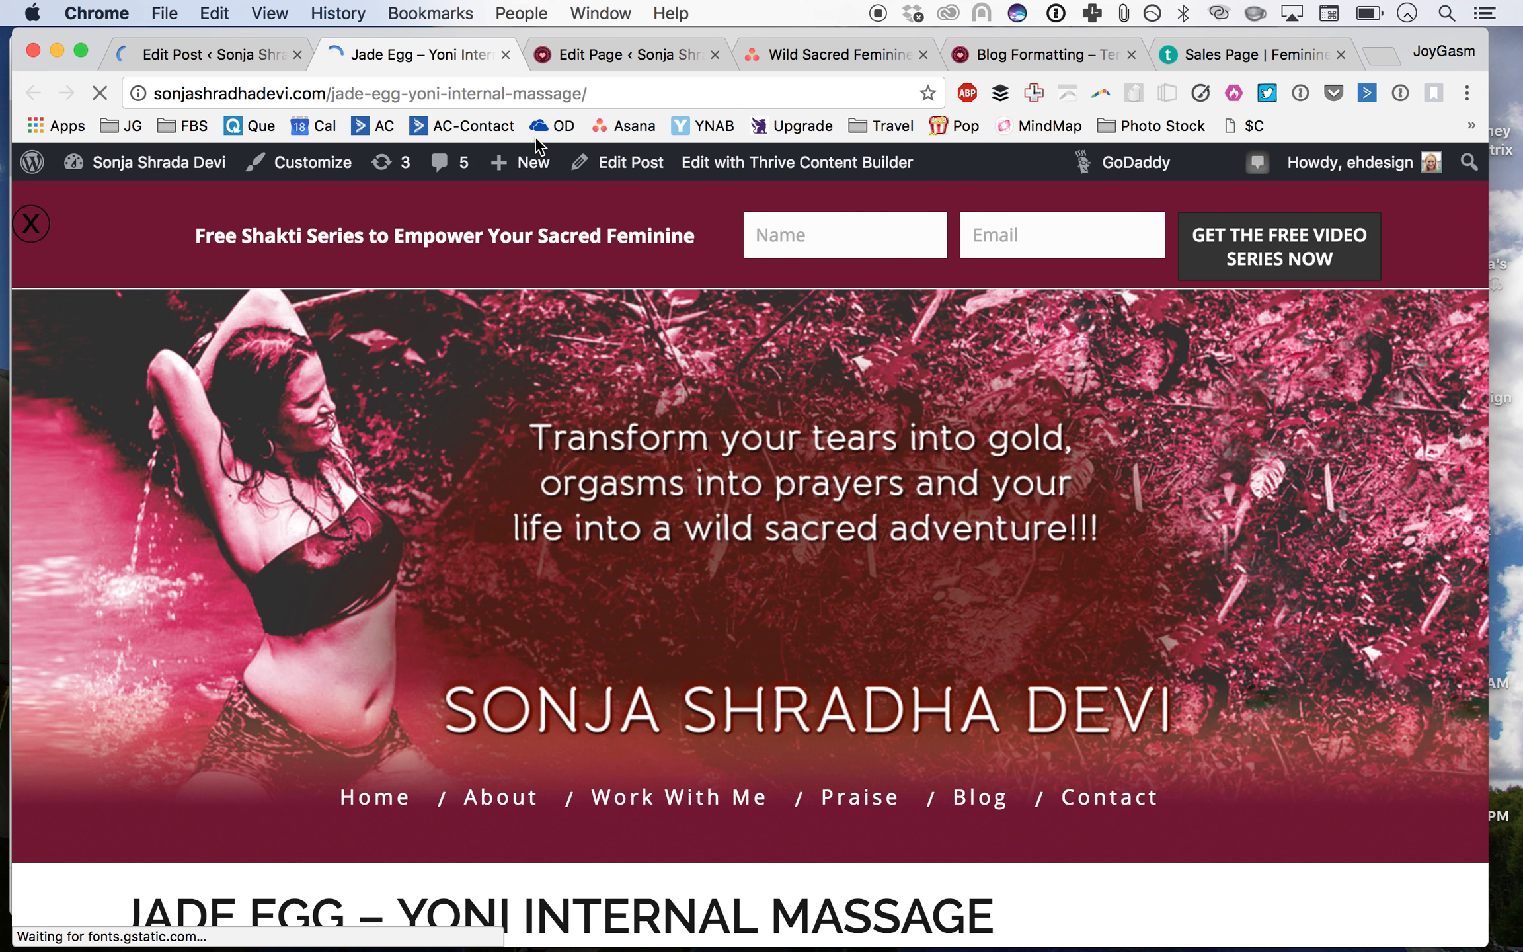
scroll(716, 534, down, 5)
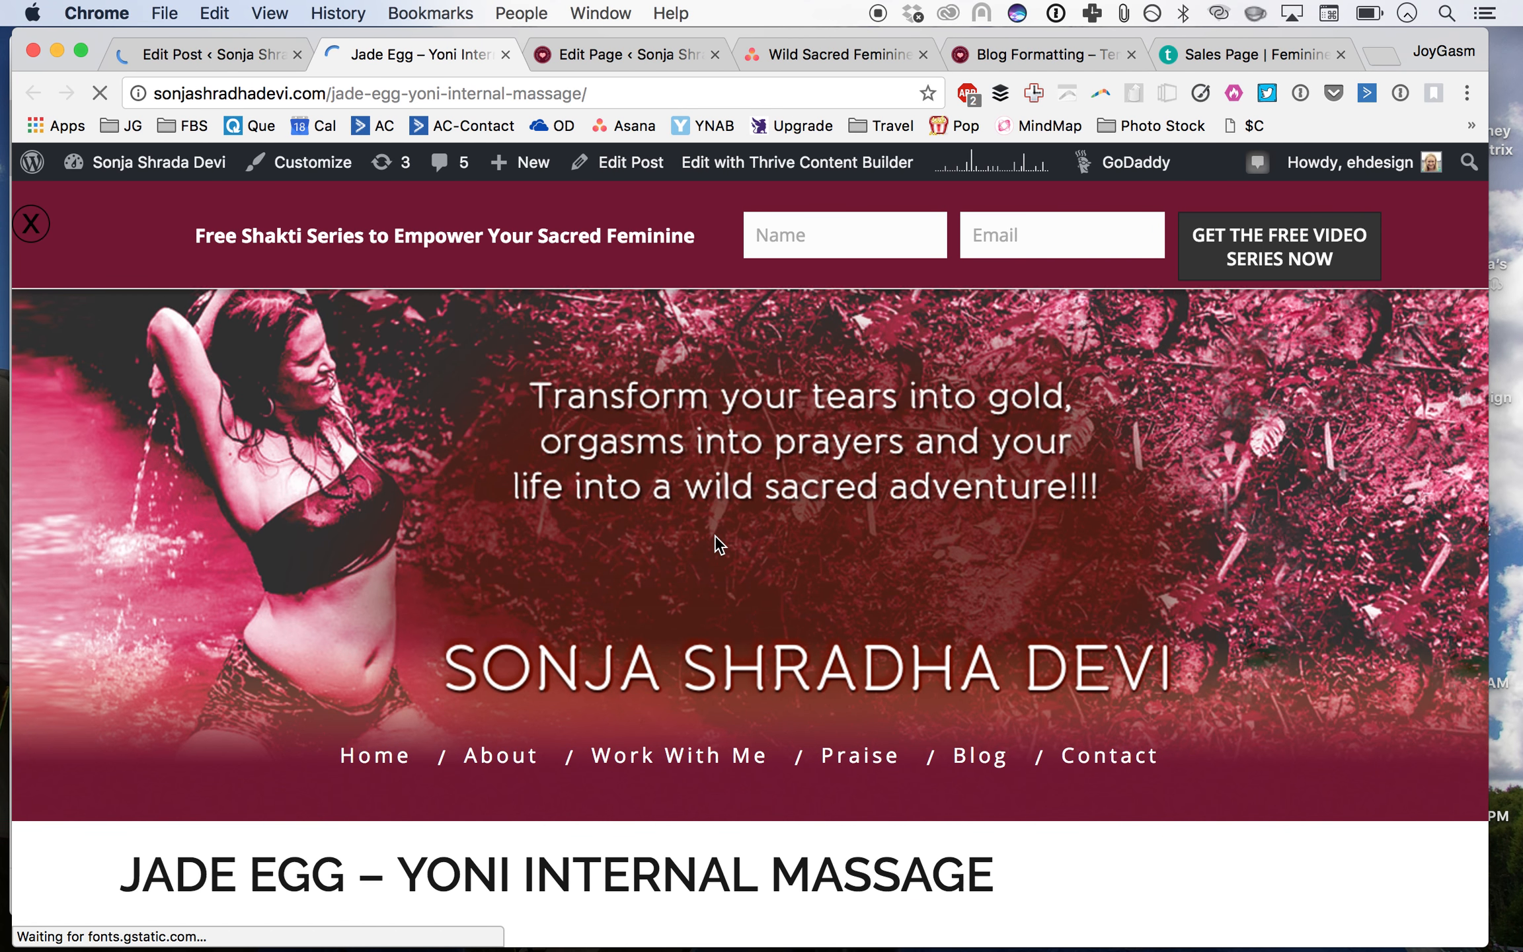
scroll(715, 534, down, 3)
scroll(604, 673, down, 2)
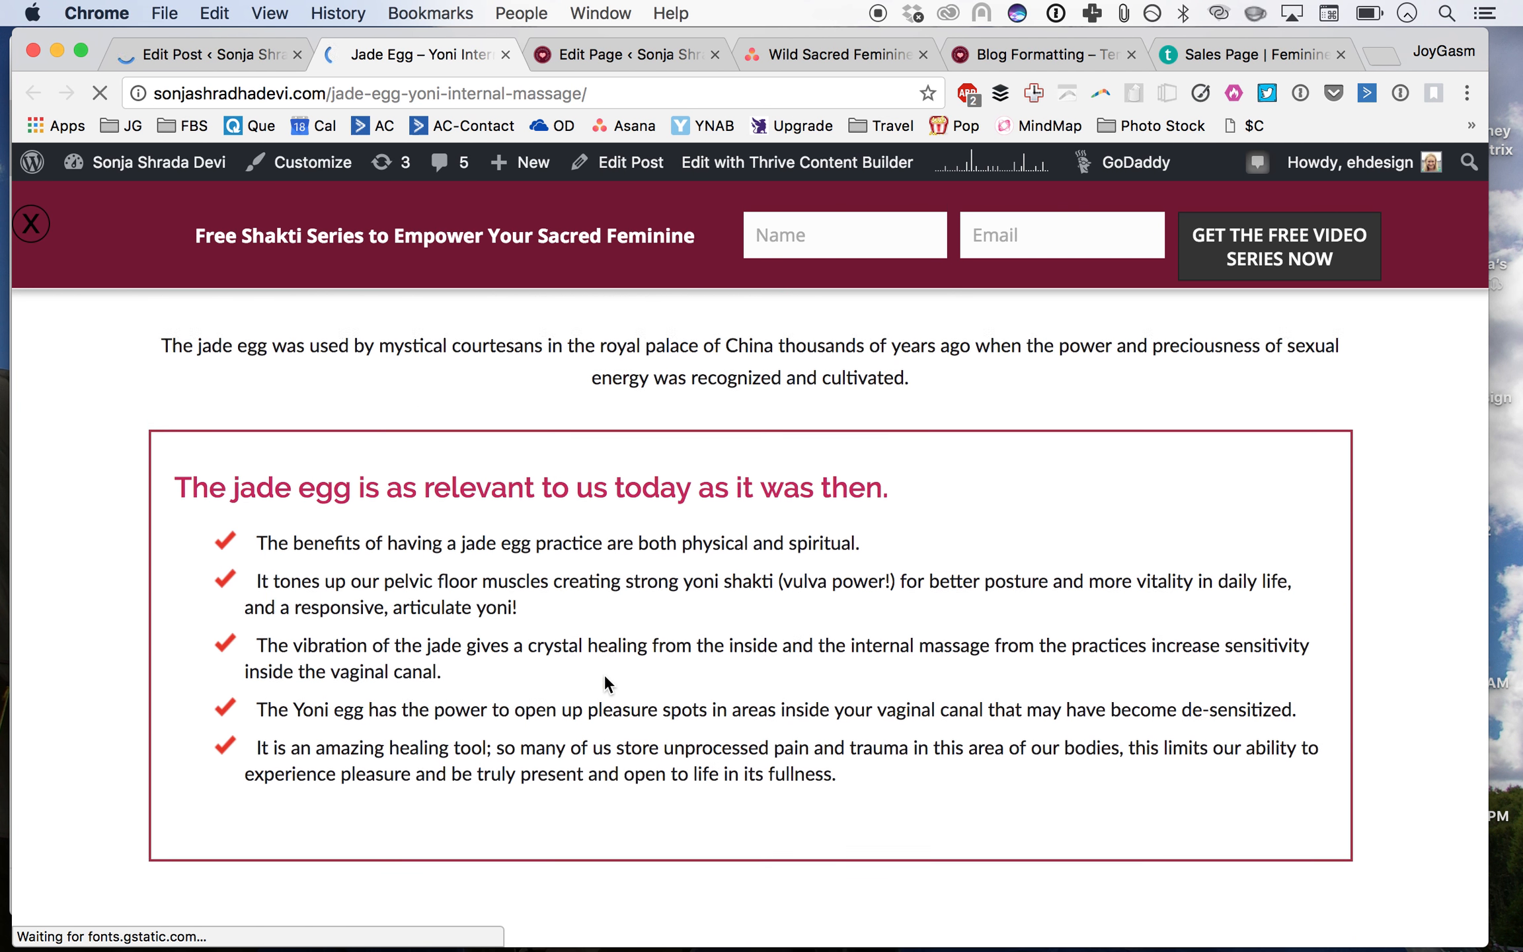
scroll(604, 674, up, 4)
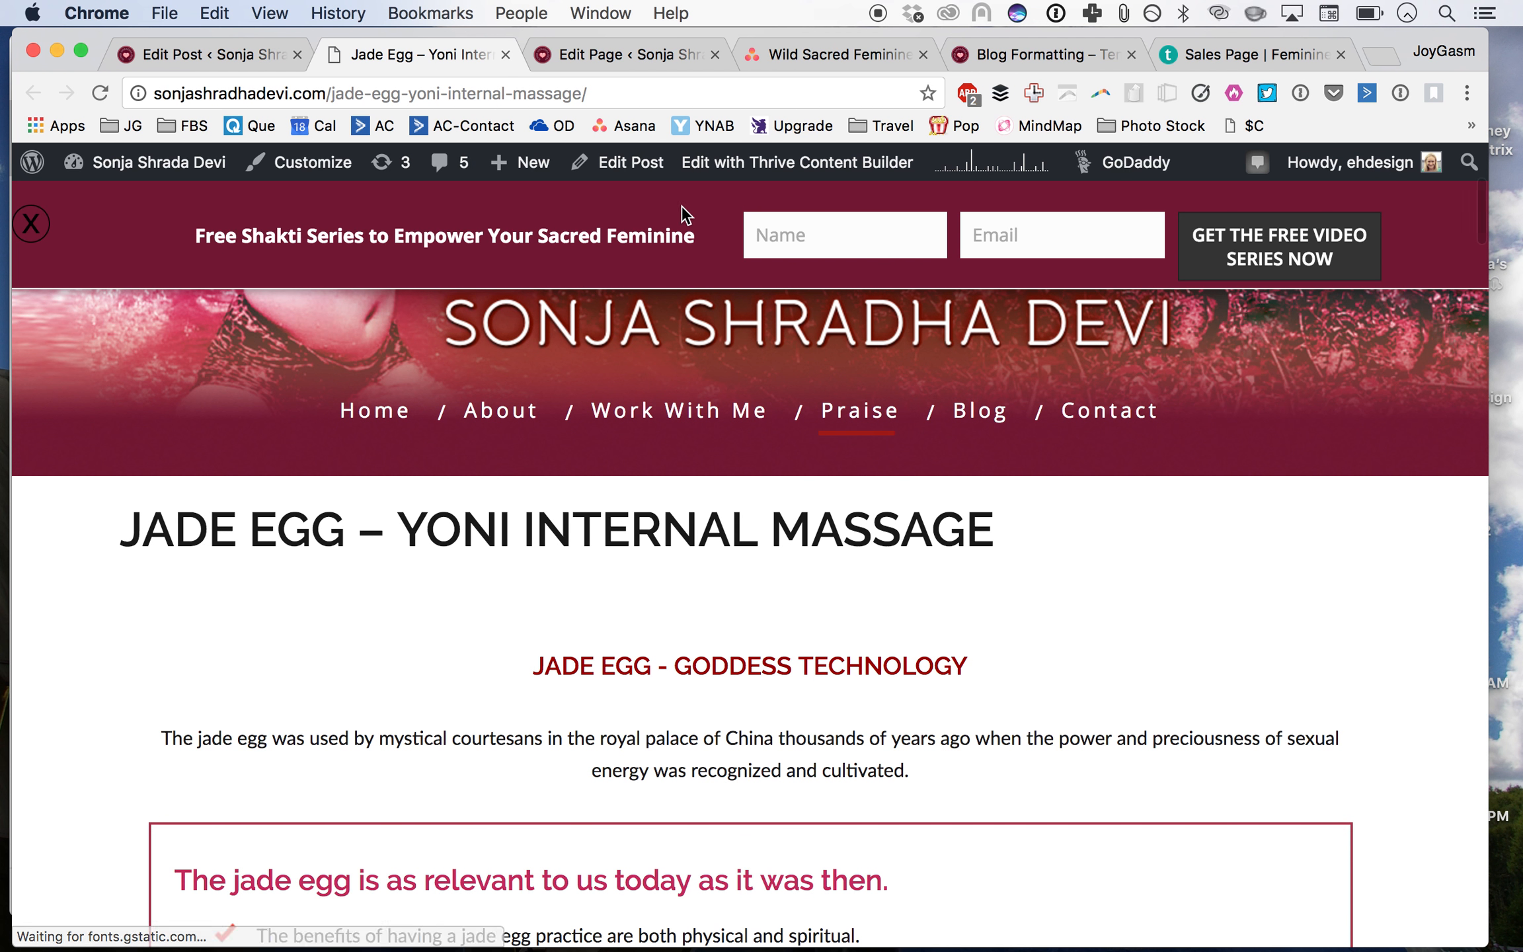
mouse_move(681, 411)
scroll(759, 549, down, 1)
scroll(724, 655, down, 15)
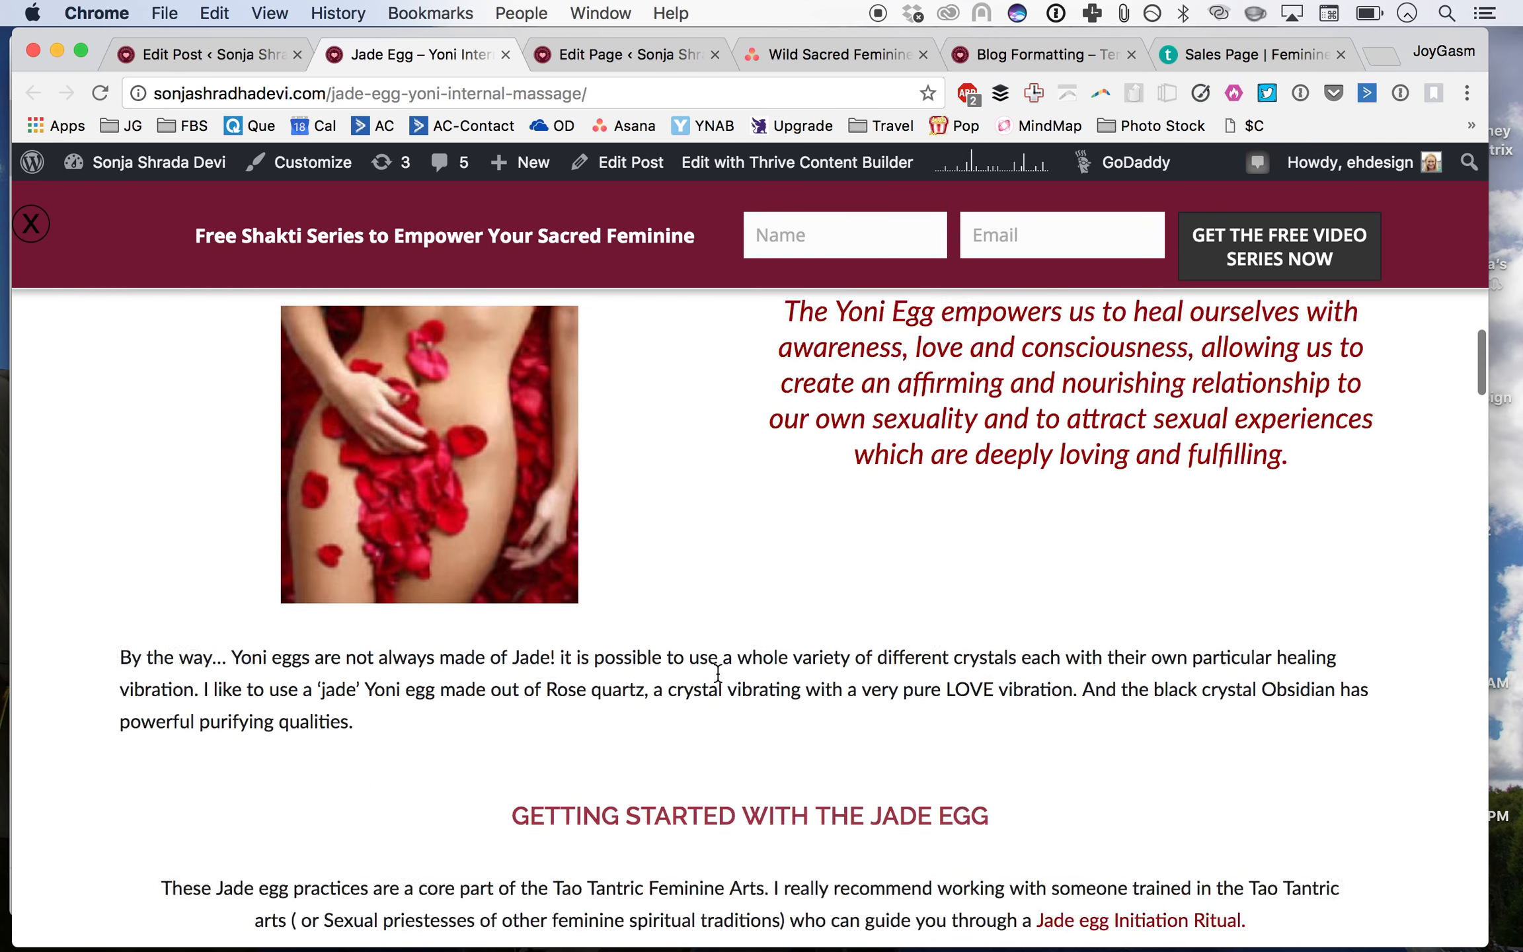
scroll(718, 675, down, 20)
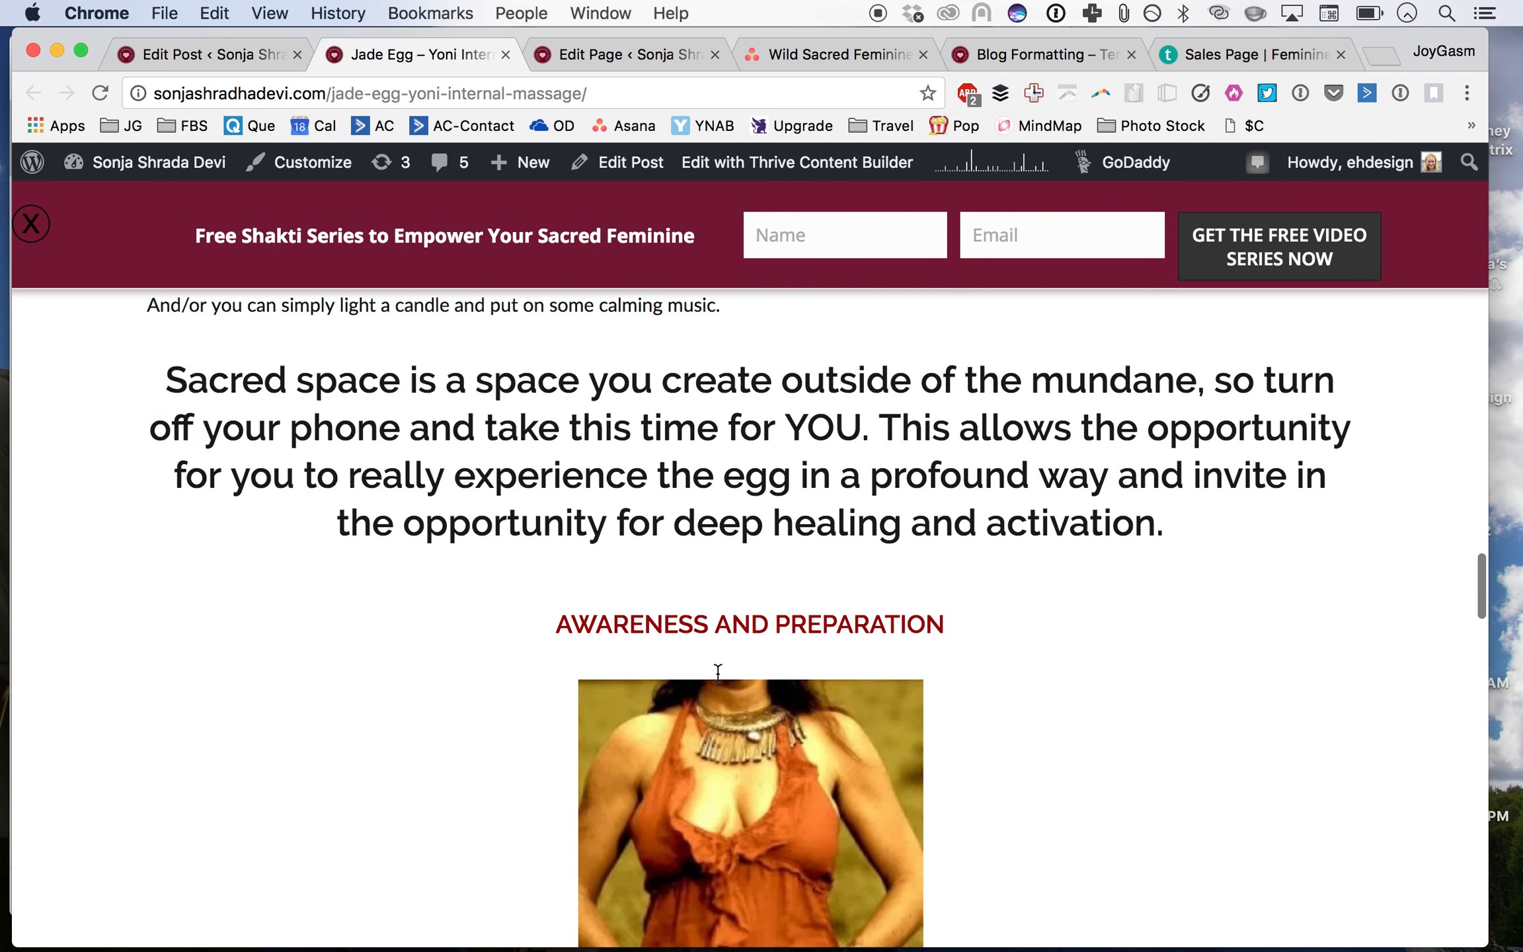
scroll(718, 673, up, 20)
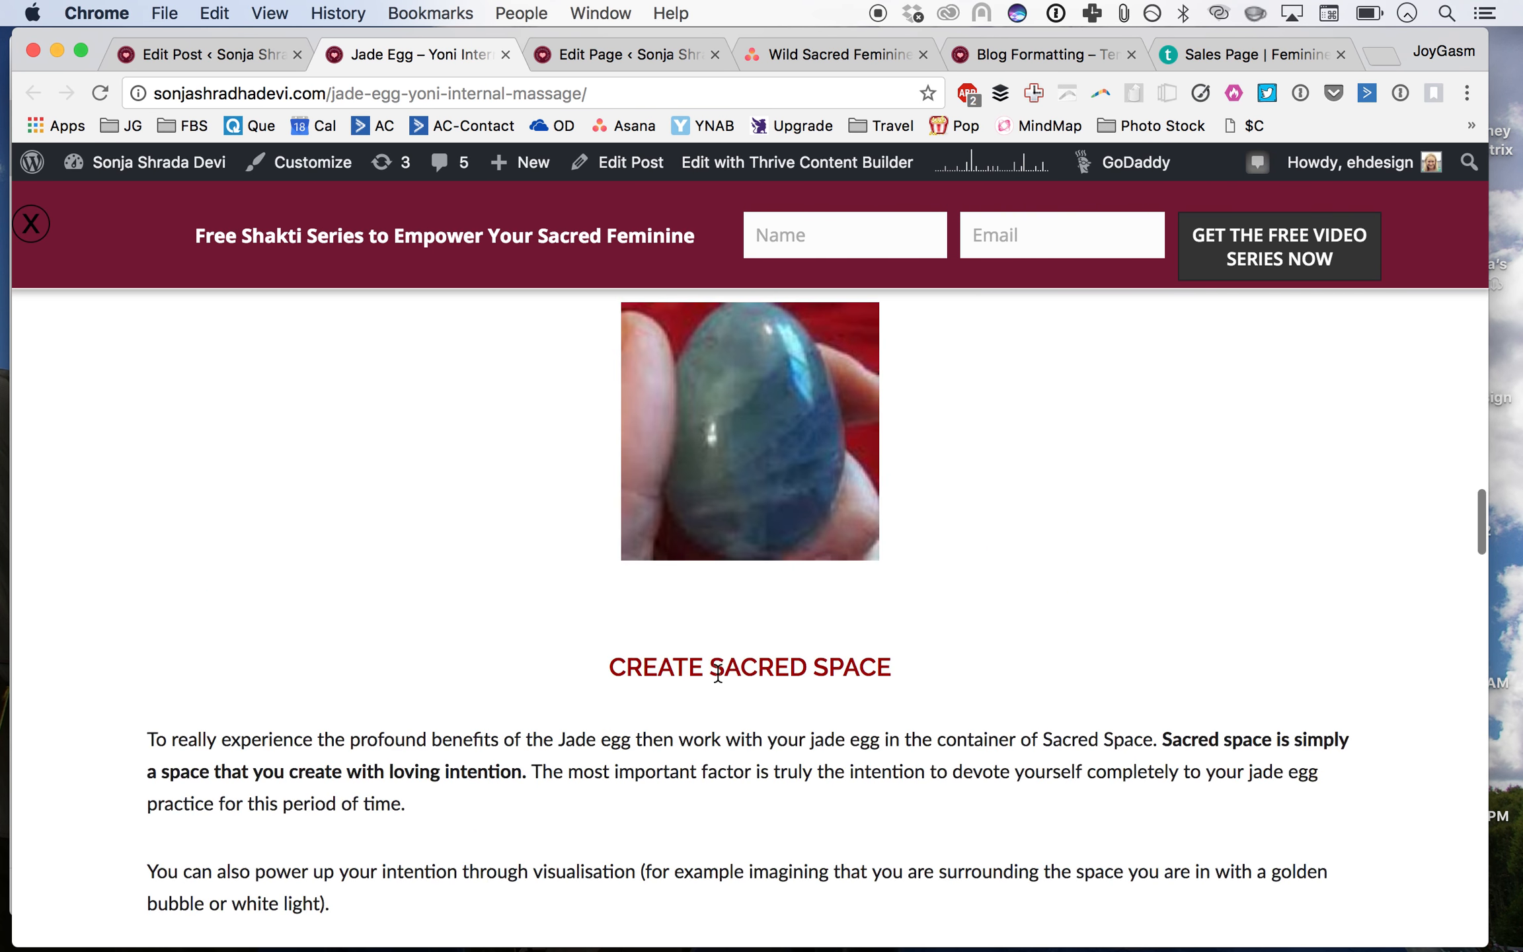
scroll(718, 673, down, 12)
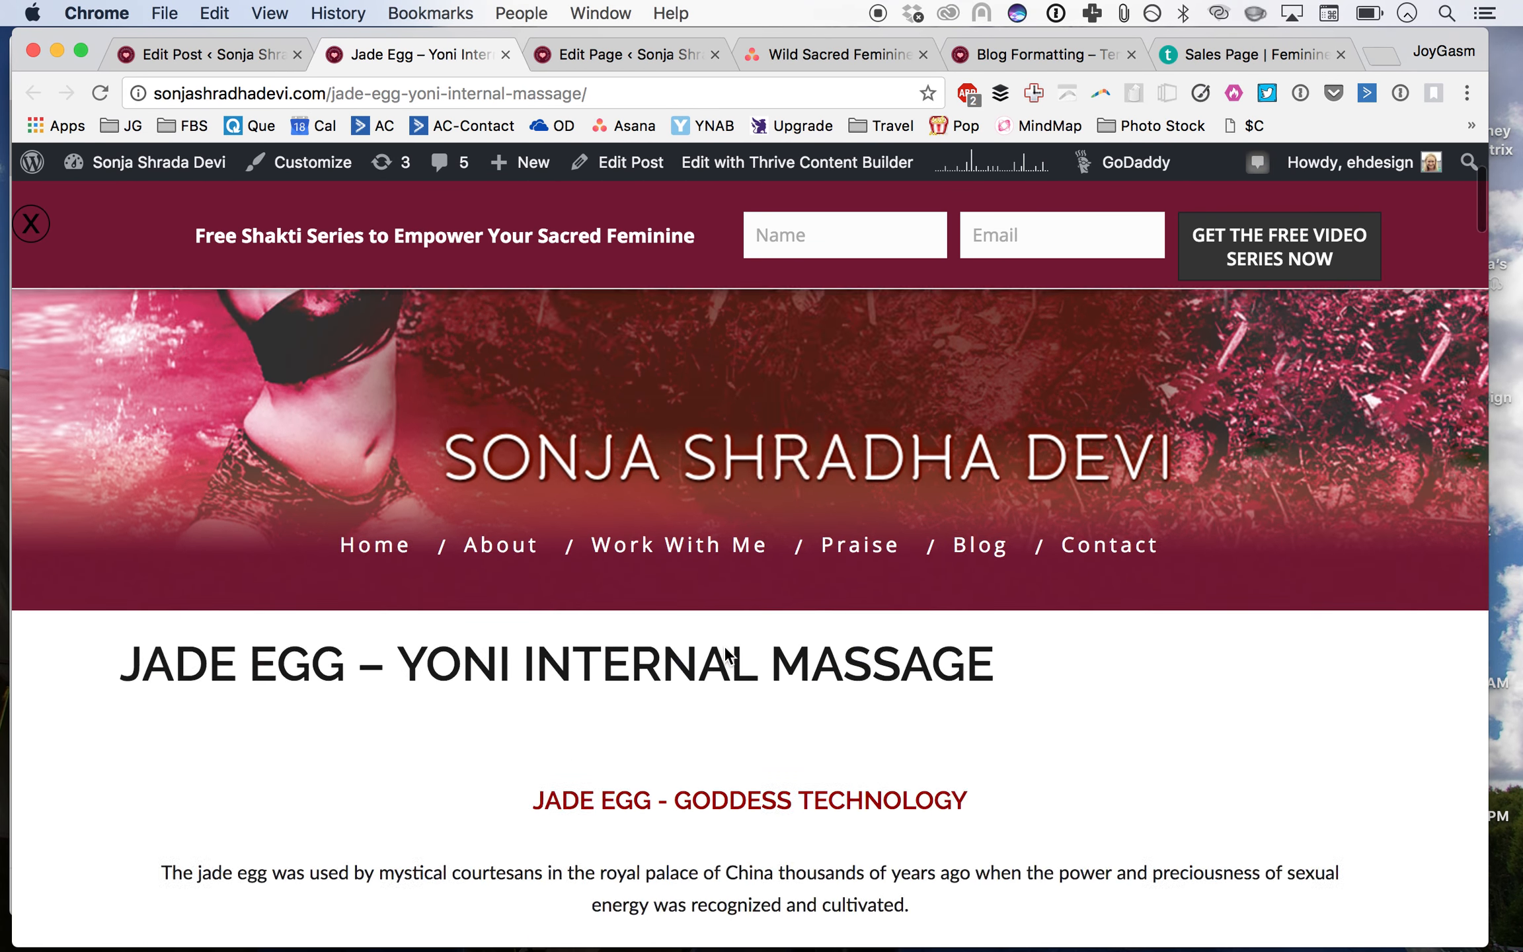
scroll(725, 655, down, 15)
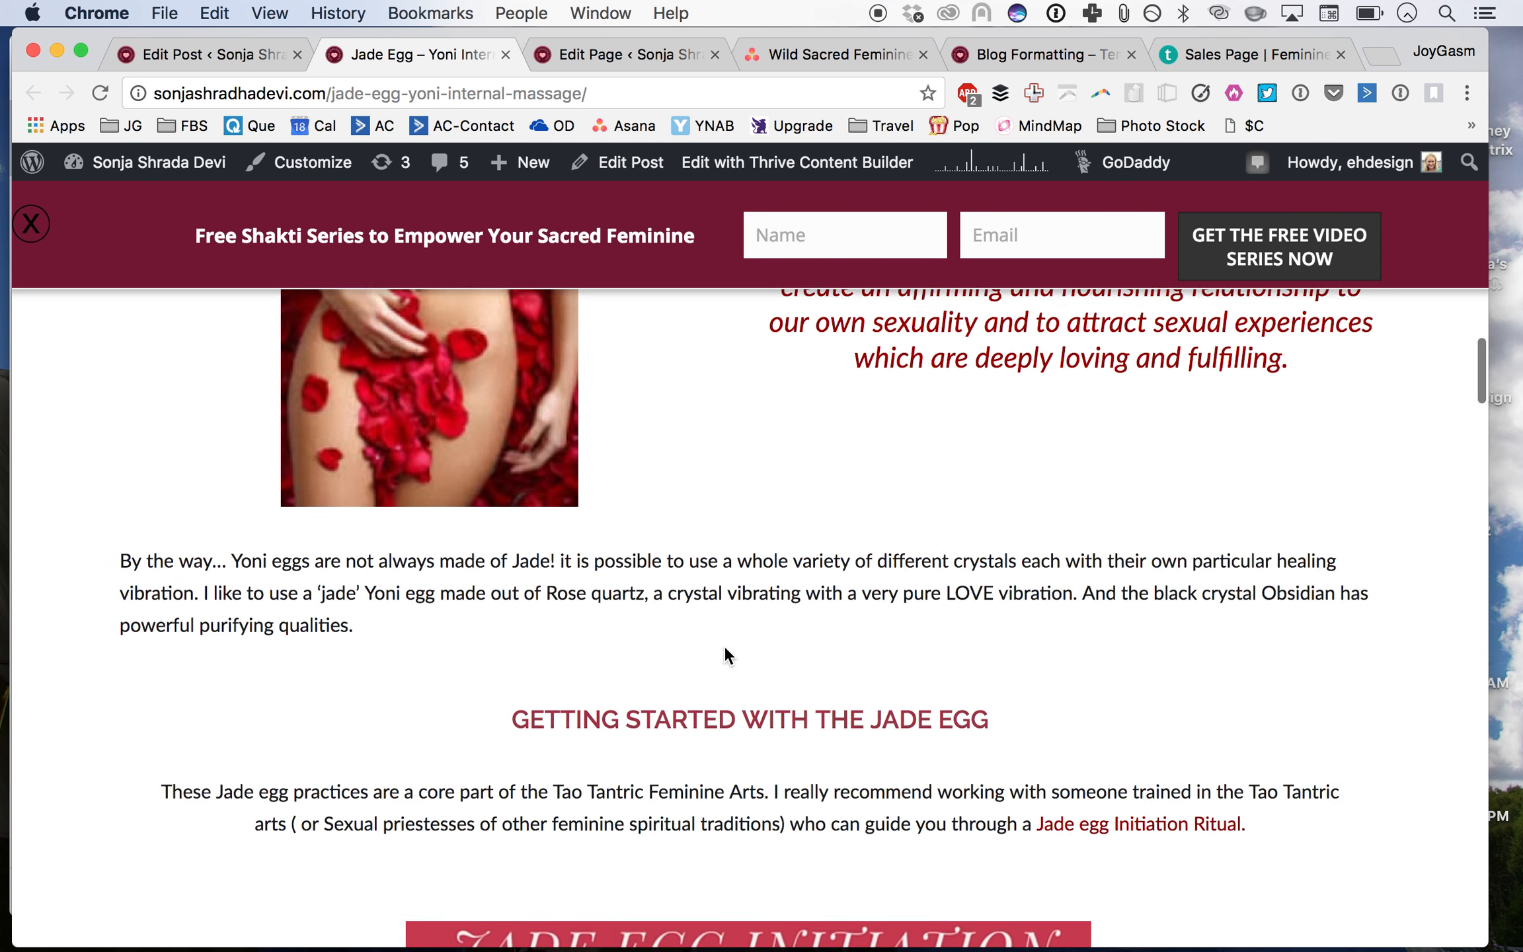
scroll(725, 654, down, 5)
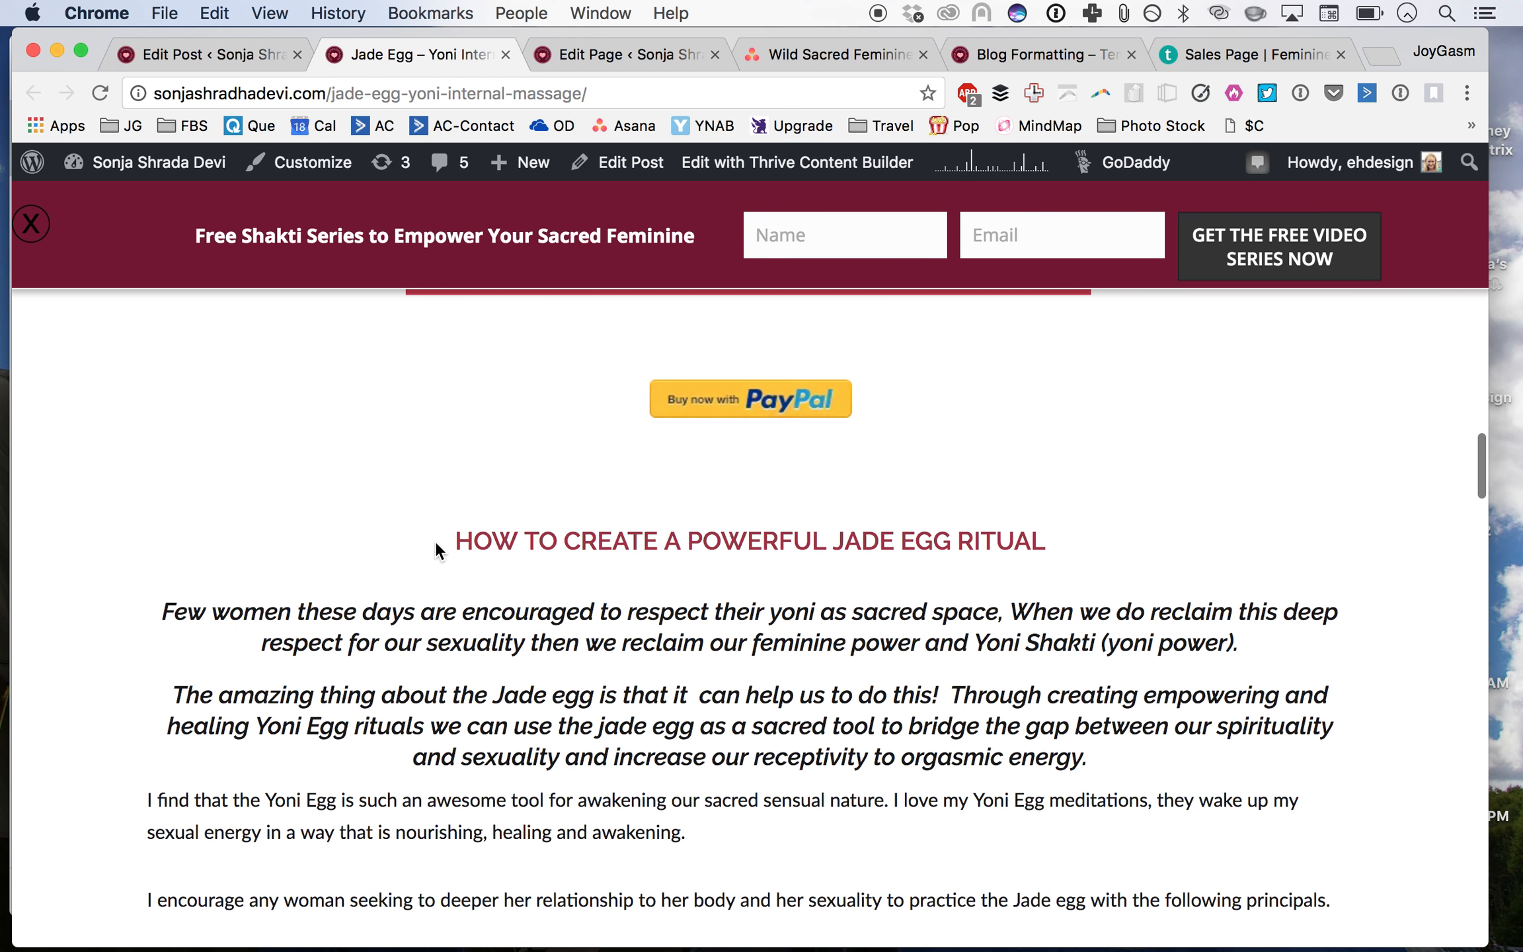
triple_click(1097, 536)
scroll(1097, 536, down, 6)
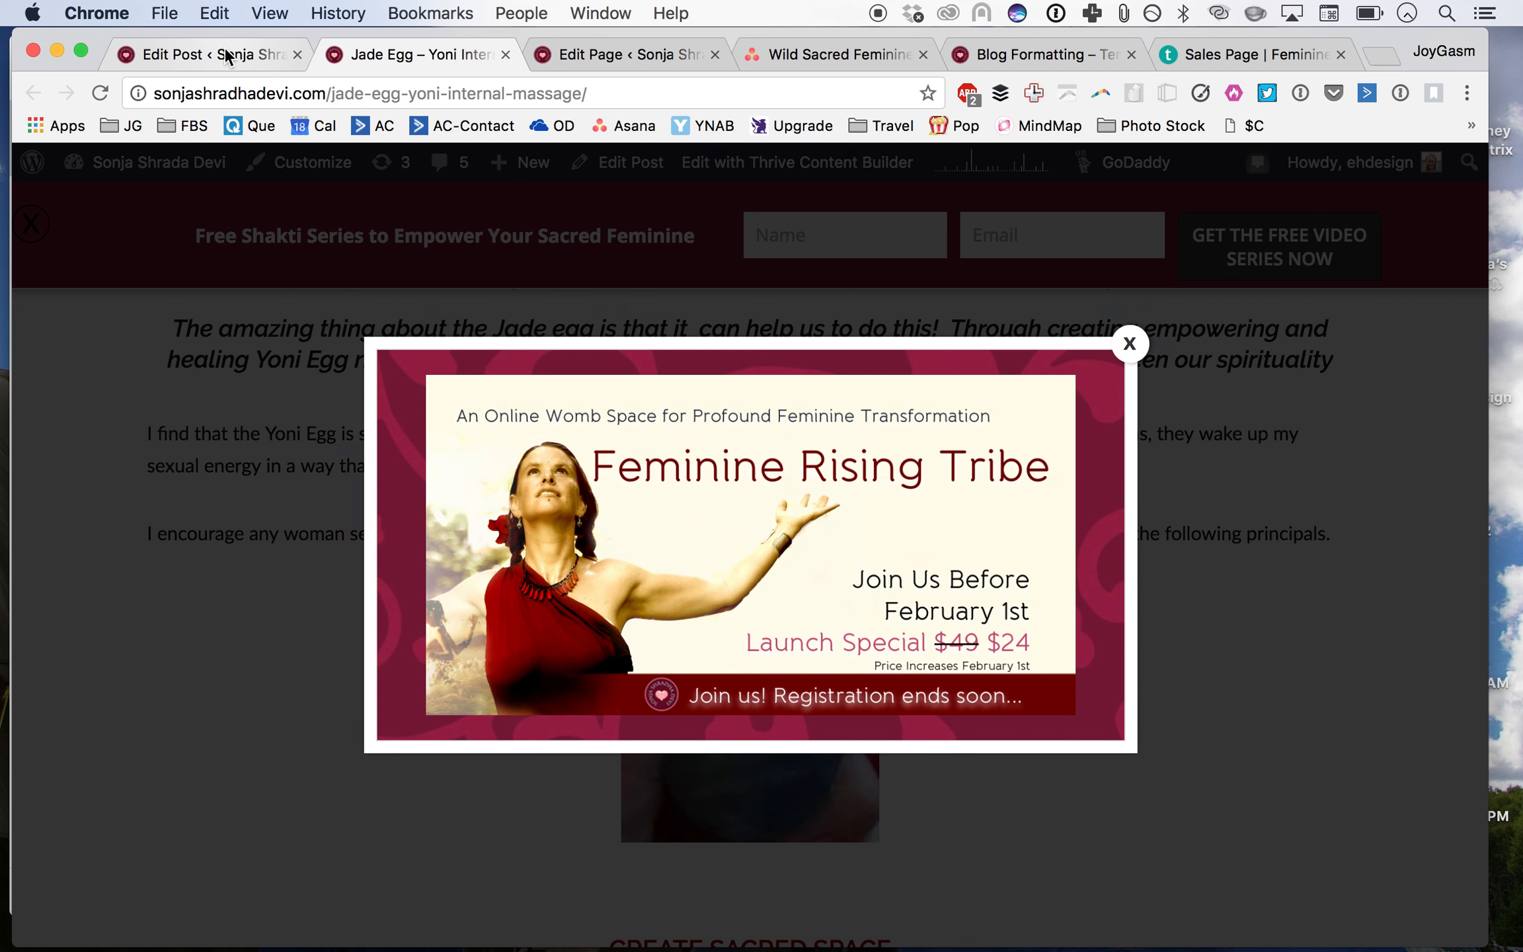
click(225, 53)
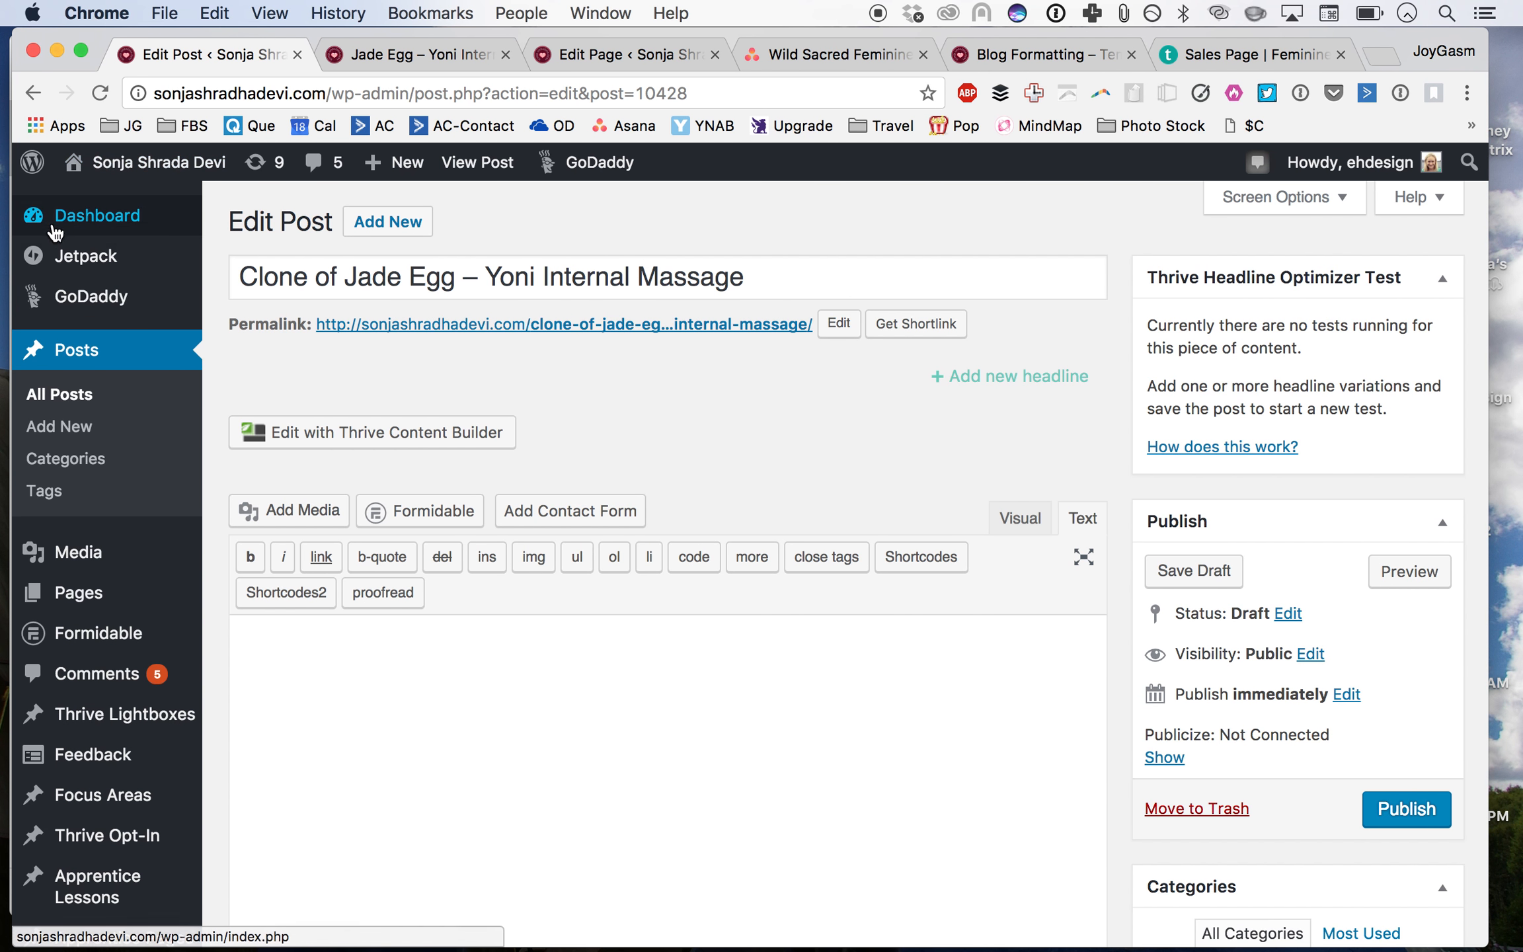
Step: Return to the posts list and read the Blog template task description in the Asana tab
click(66, 403)
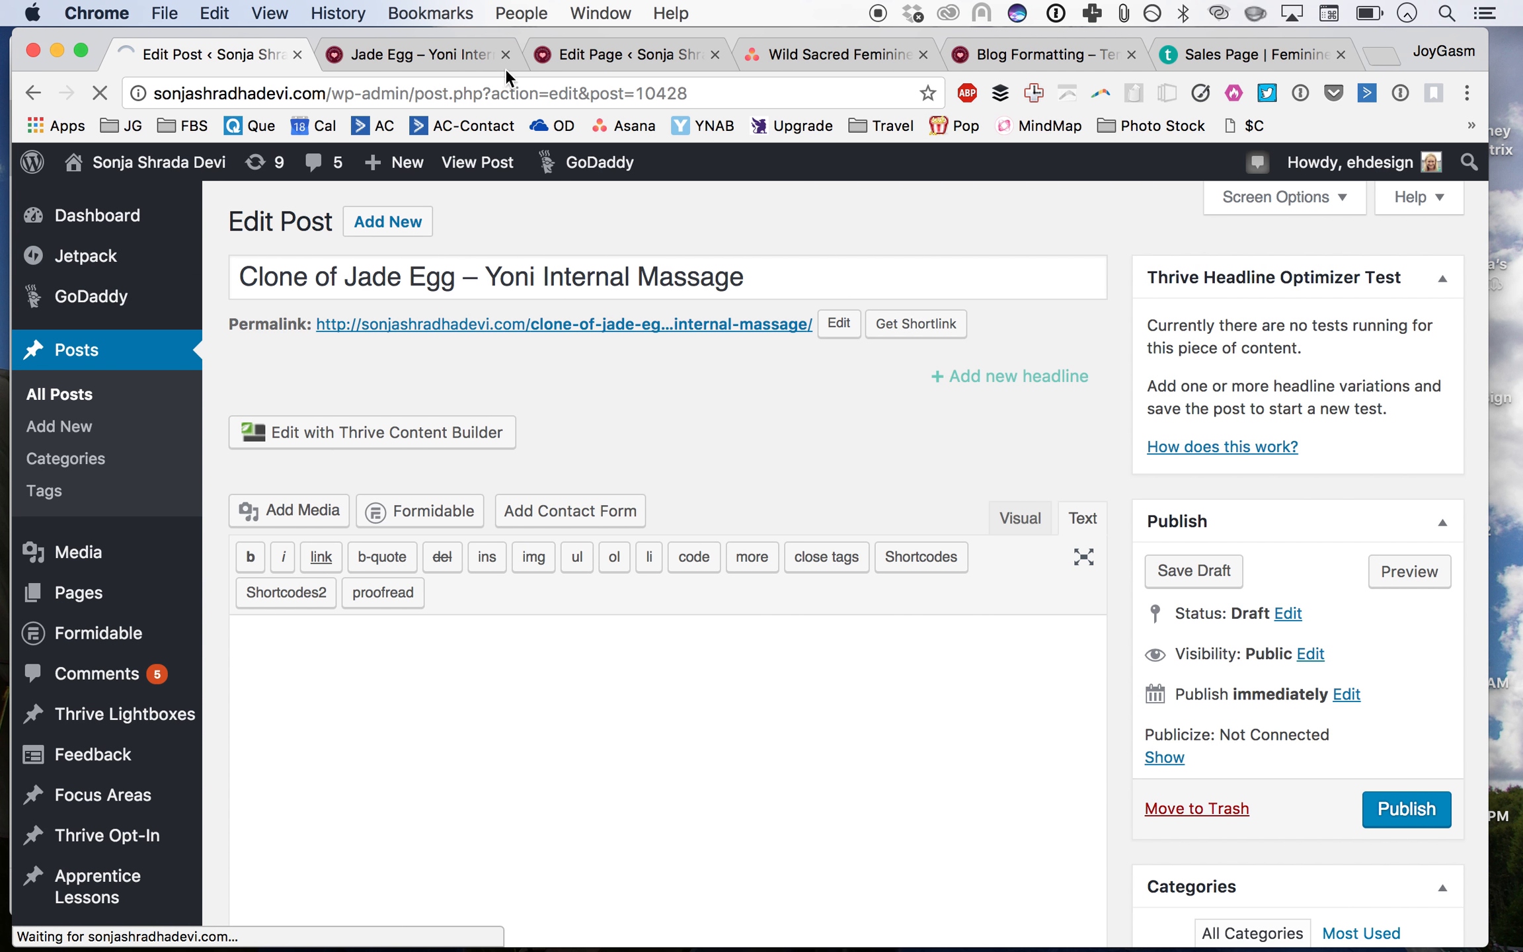
click(795, 54)
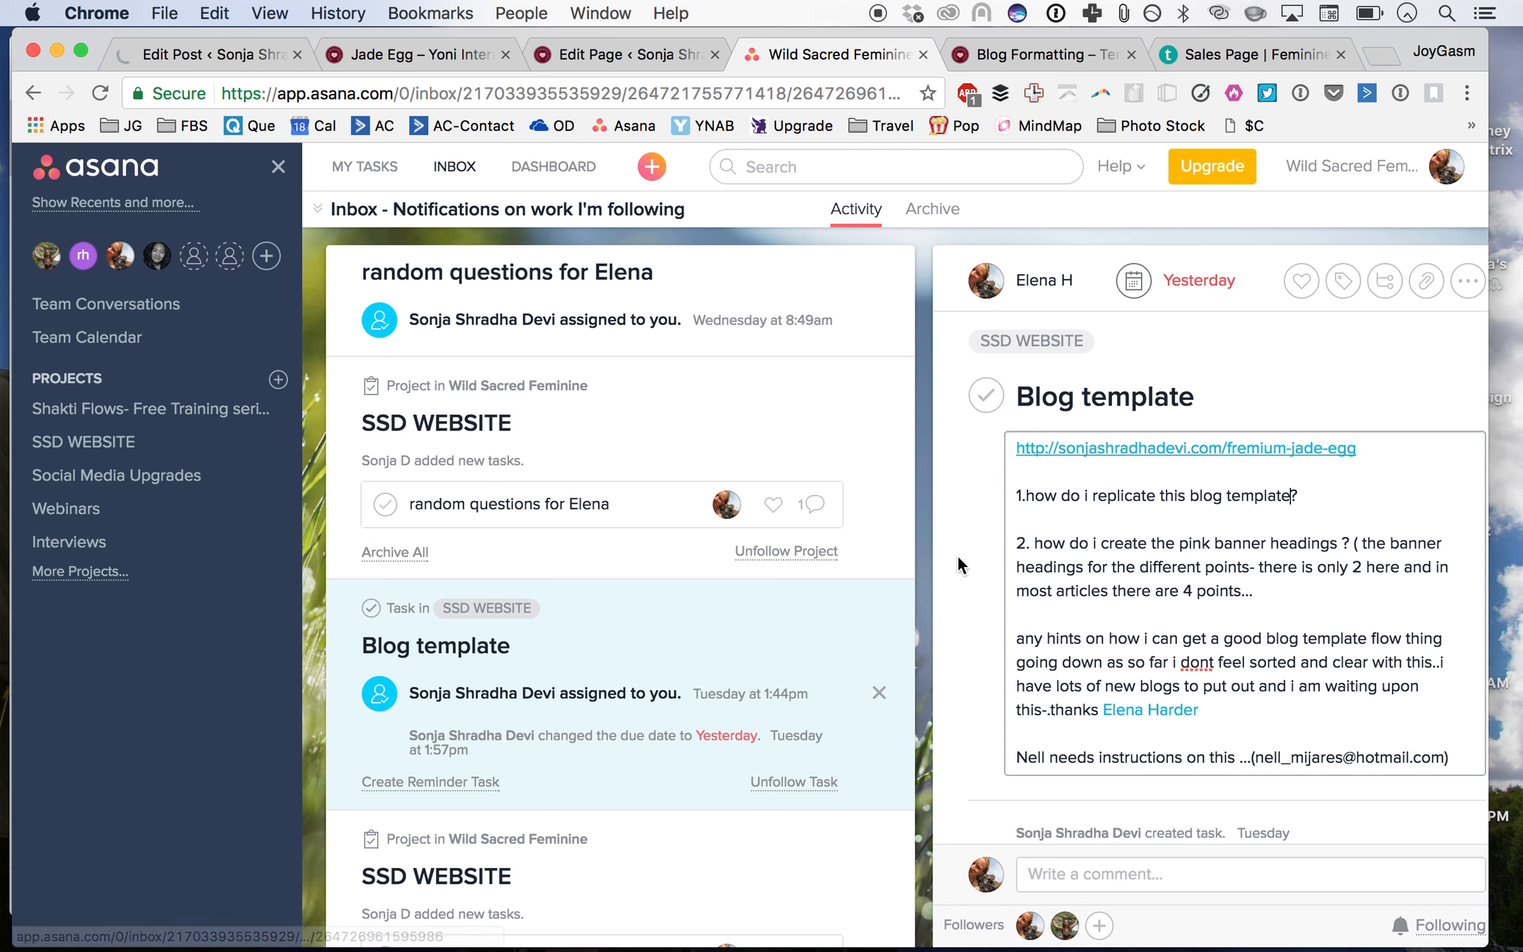
scroll(972, 689, down, 5)
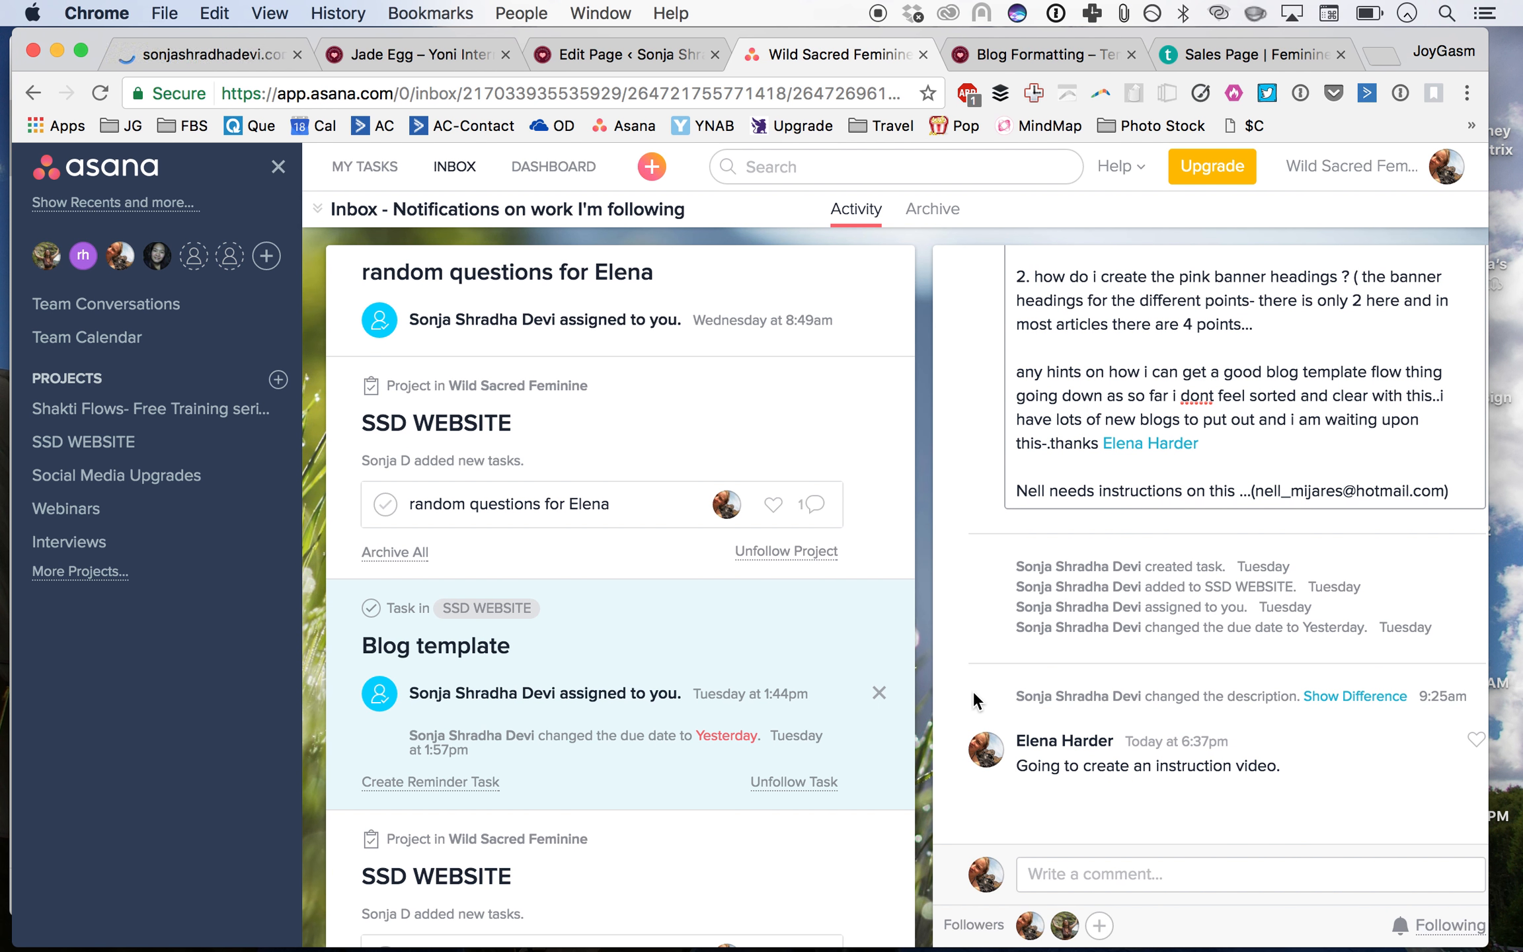
scroll(973, 689, up, 5)
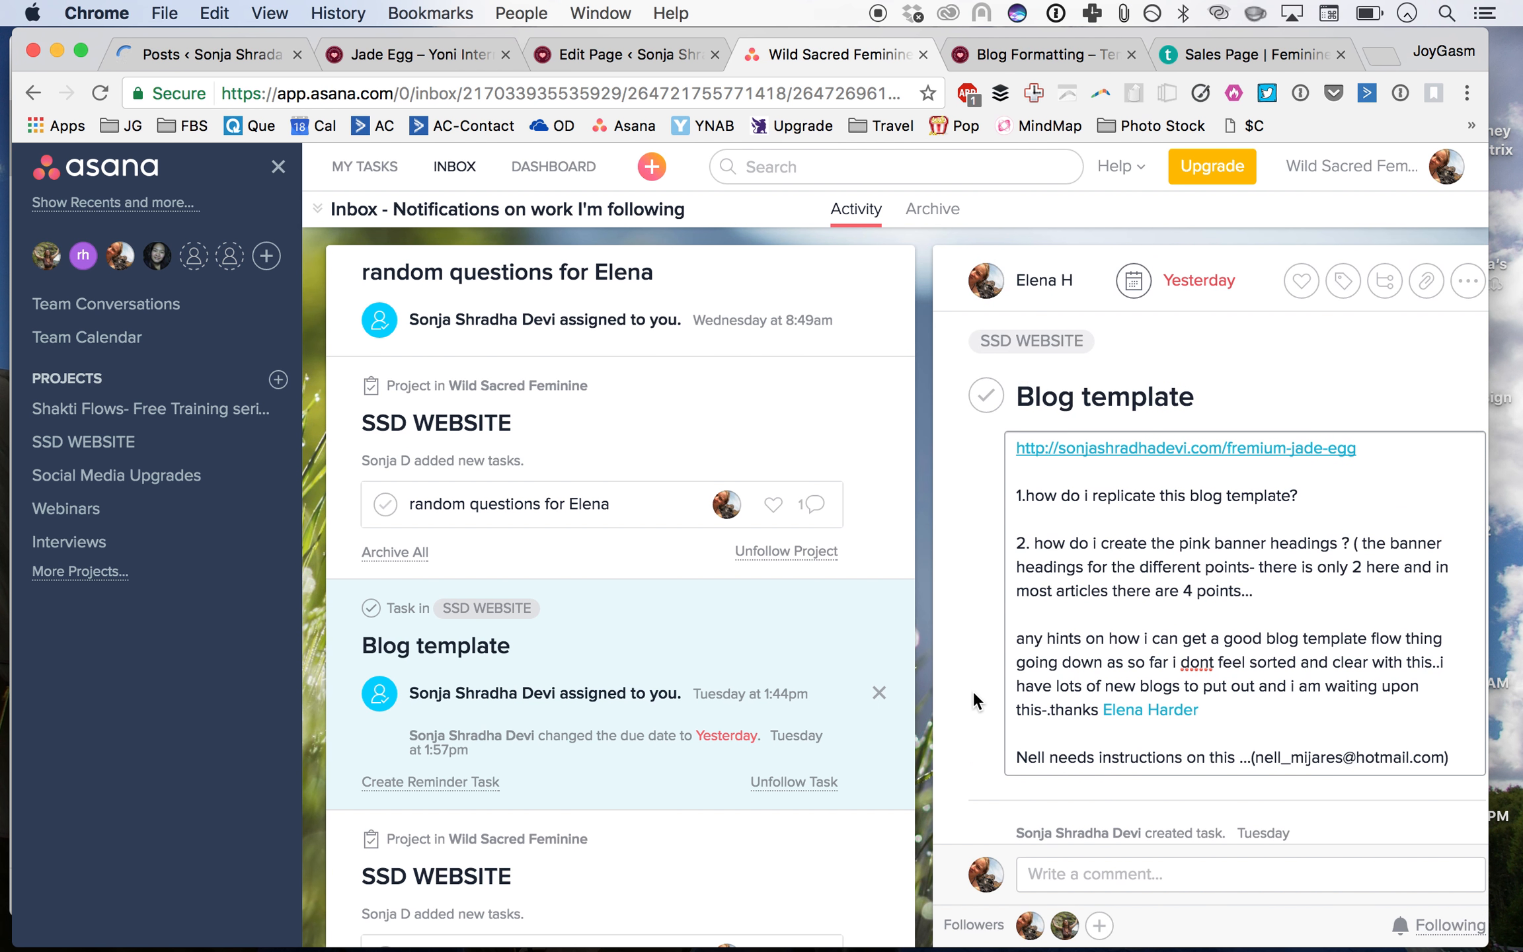
Step: Open the freemium-jade-egg page linked in the task and review its layout, boxes and pink banner headings
click(1117, 448)
click(1064, 53)
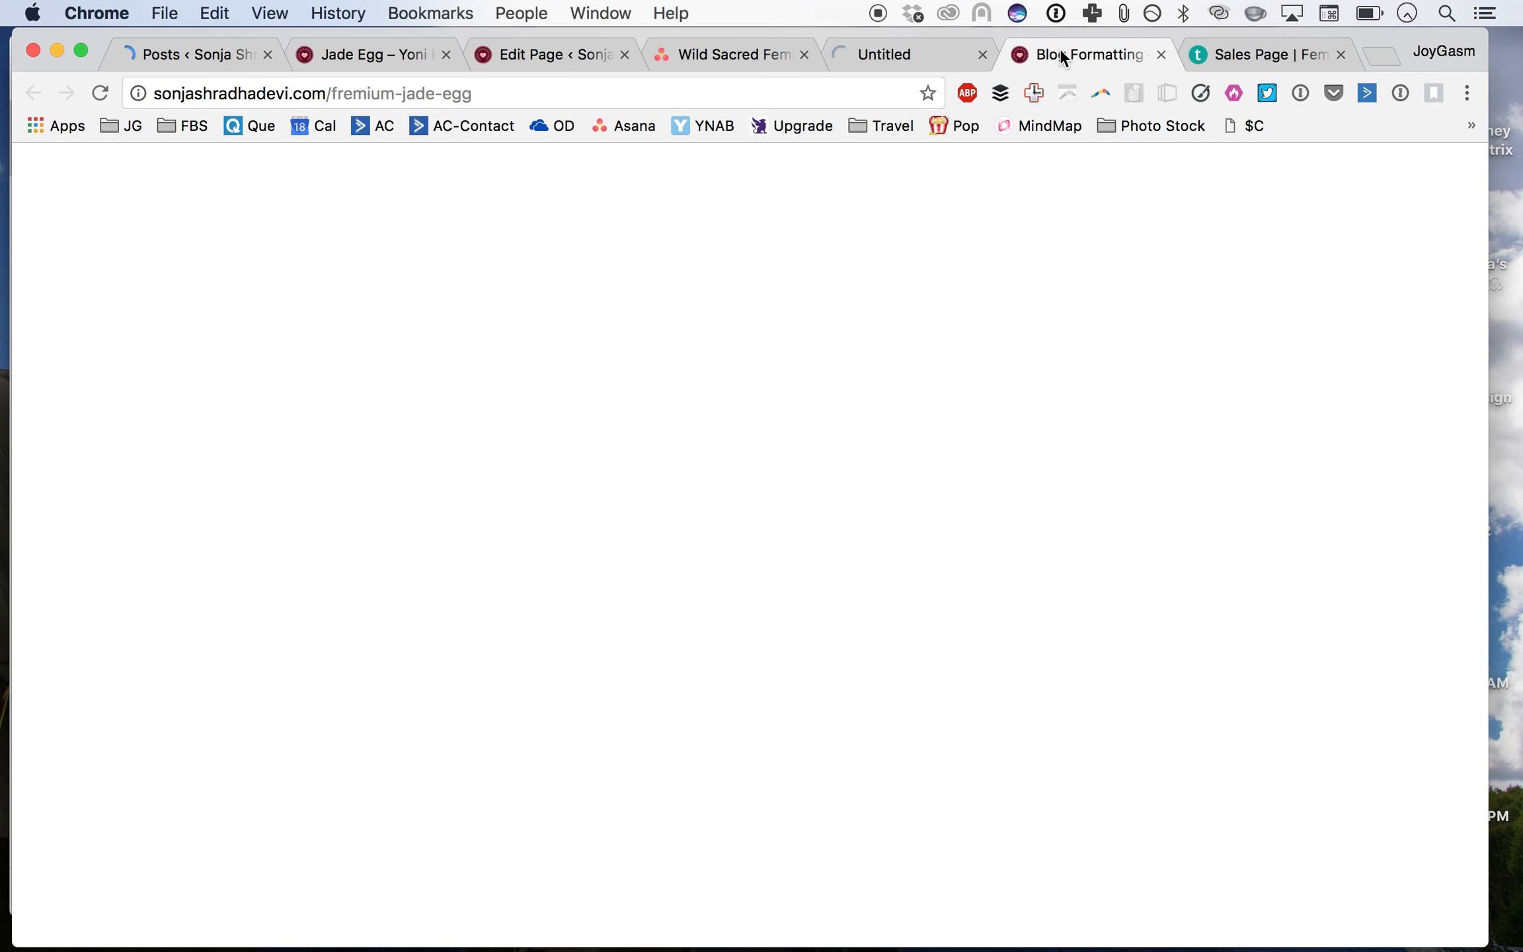
scroll(761, 498, down, 10)
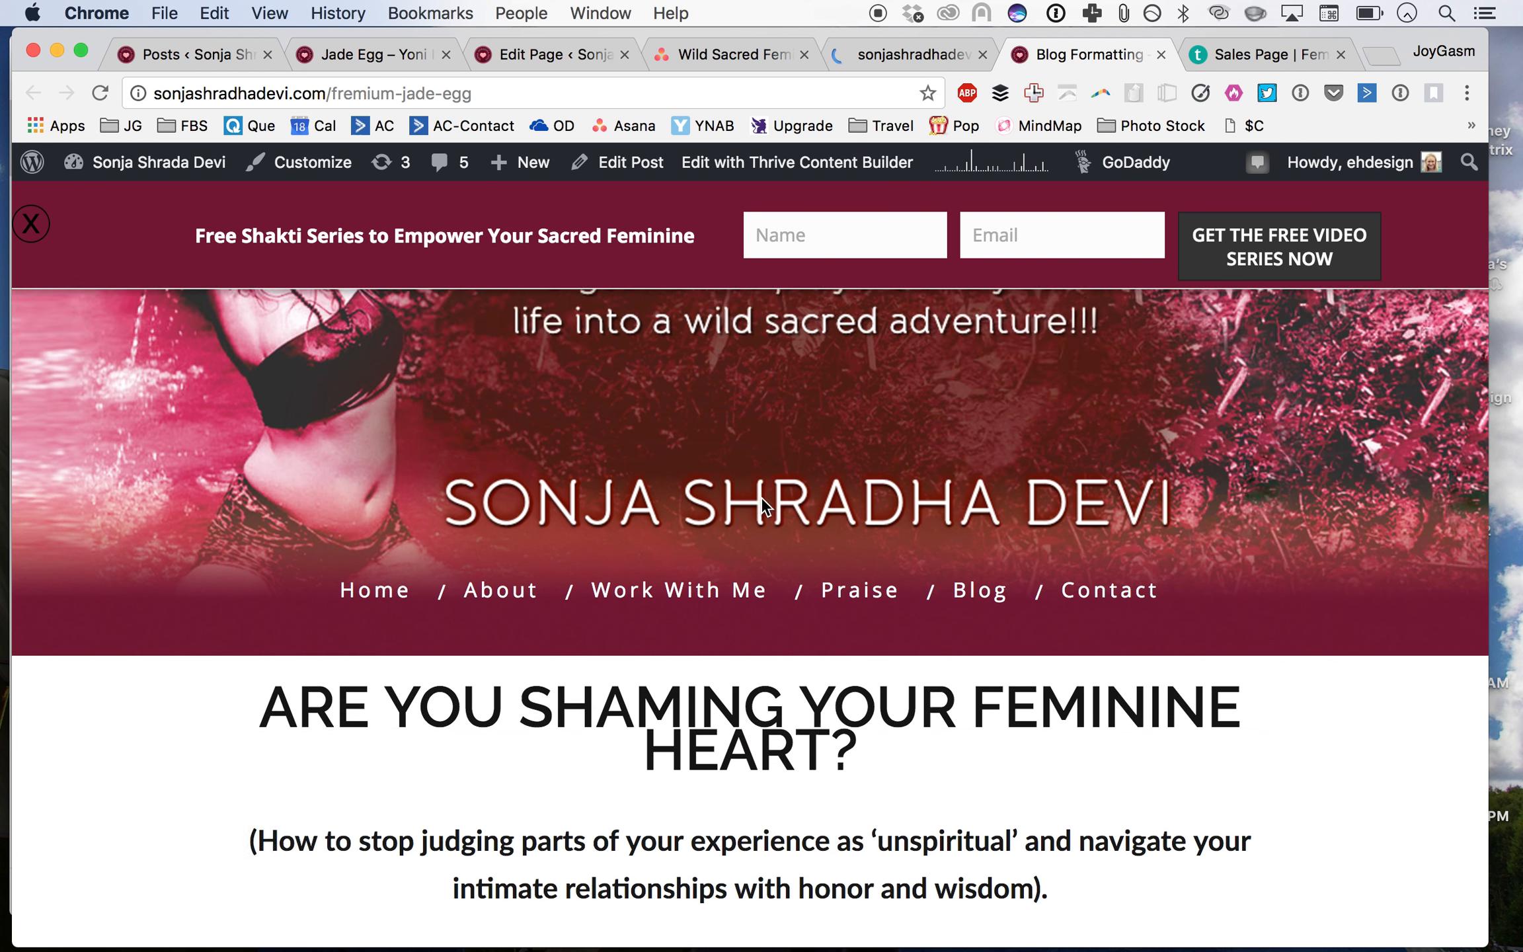
scroll(761, 500, down, 15)
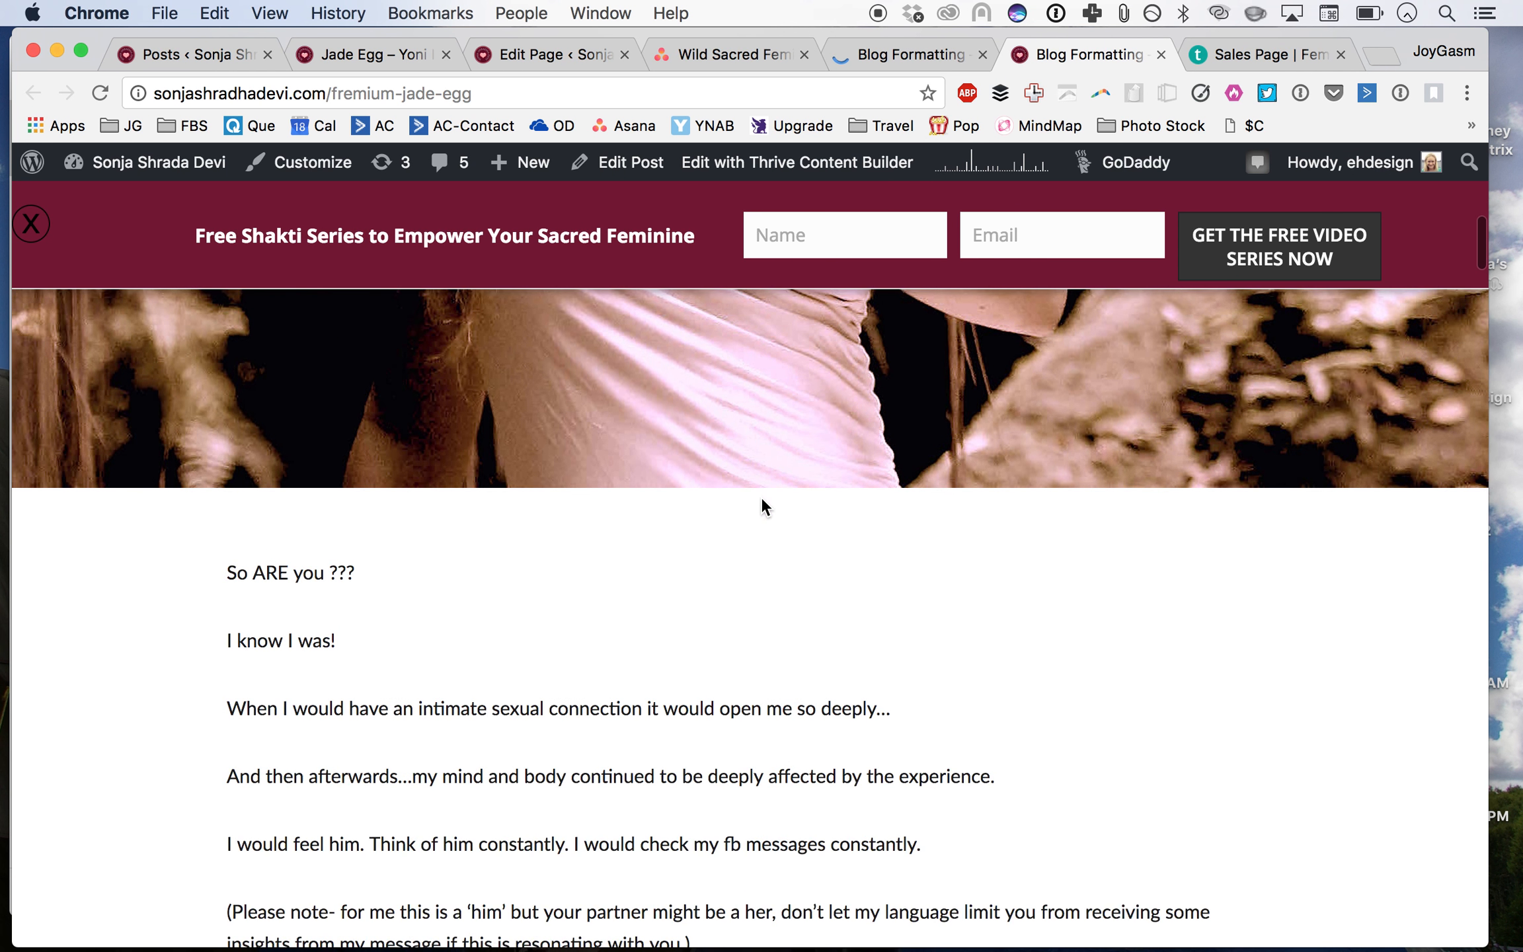
scroll(760, 506, down, 15)
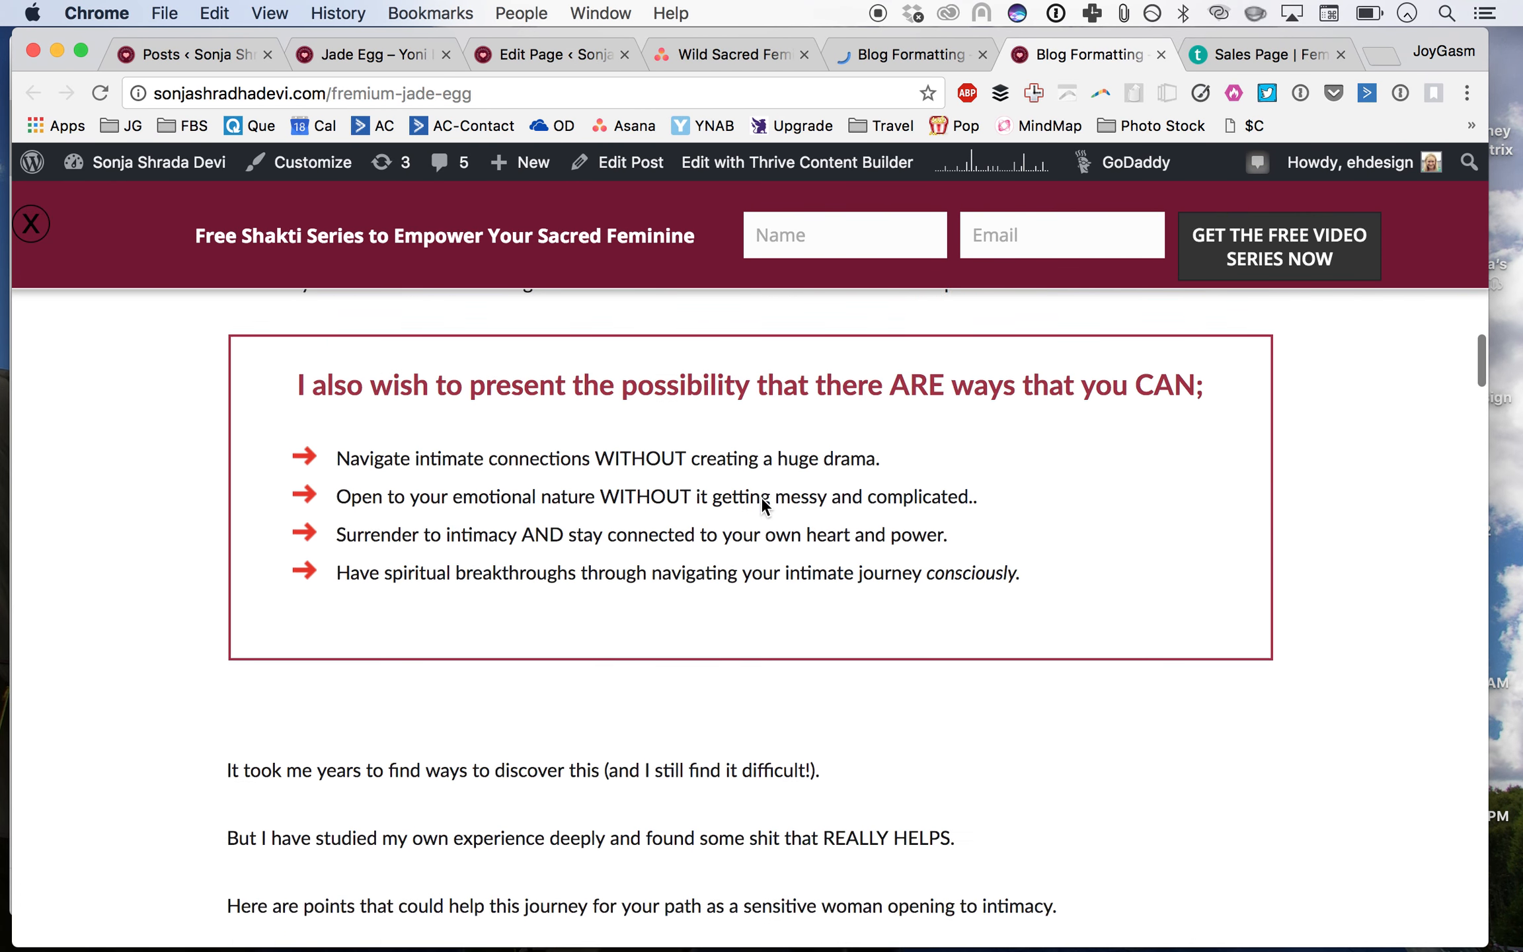
scroll(761, 499, down, 20)
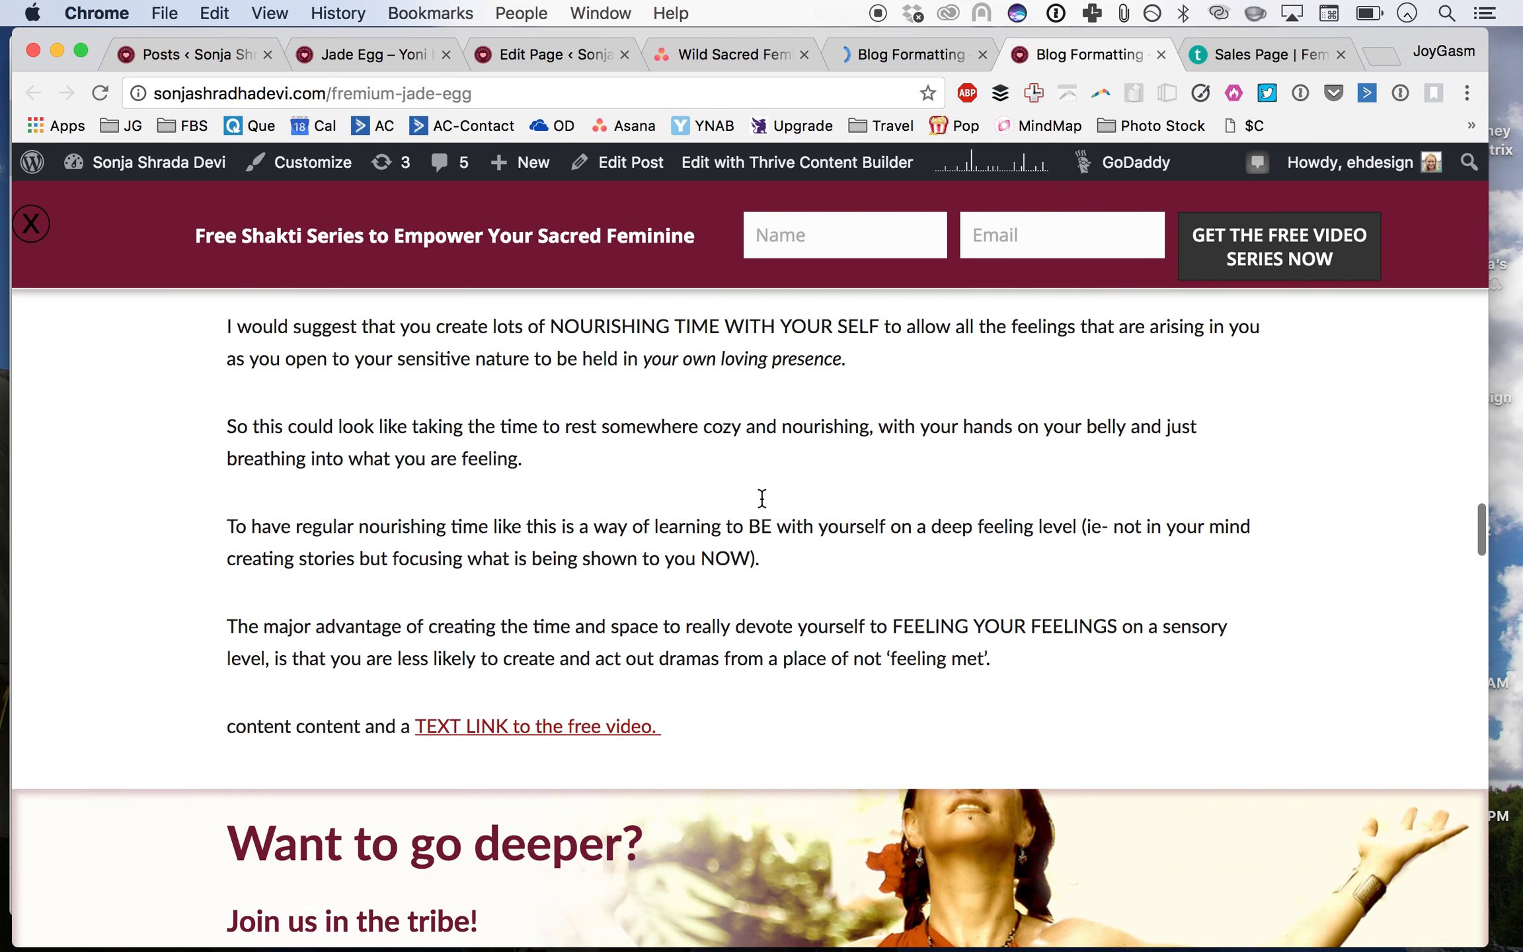
scroll(762, 498, down, 20)
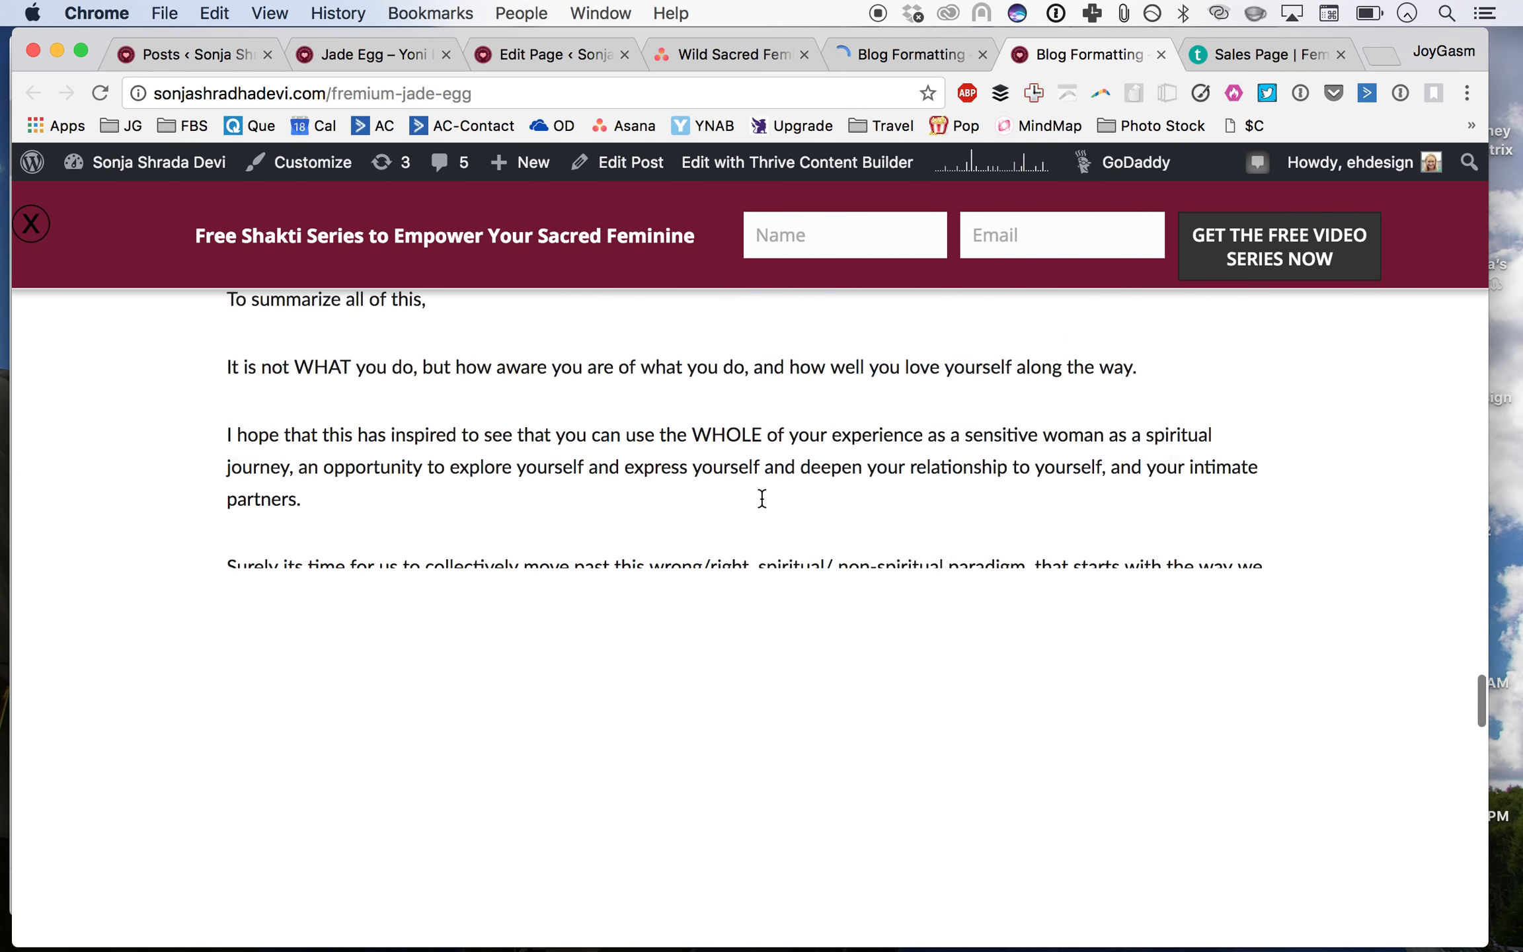
scroll(760, 497, up, 5)
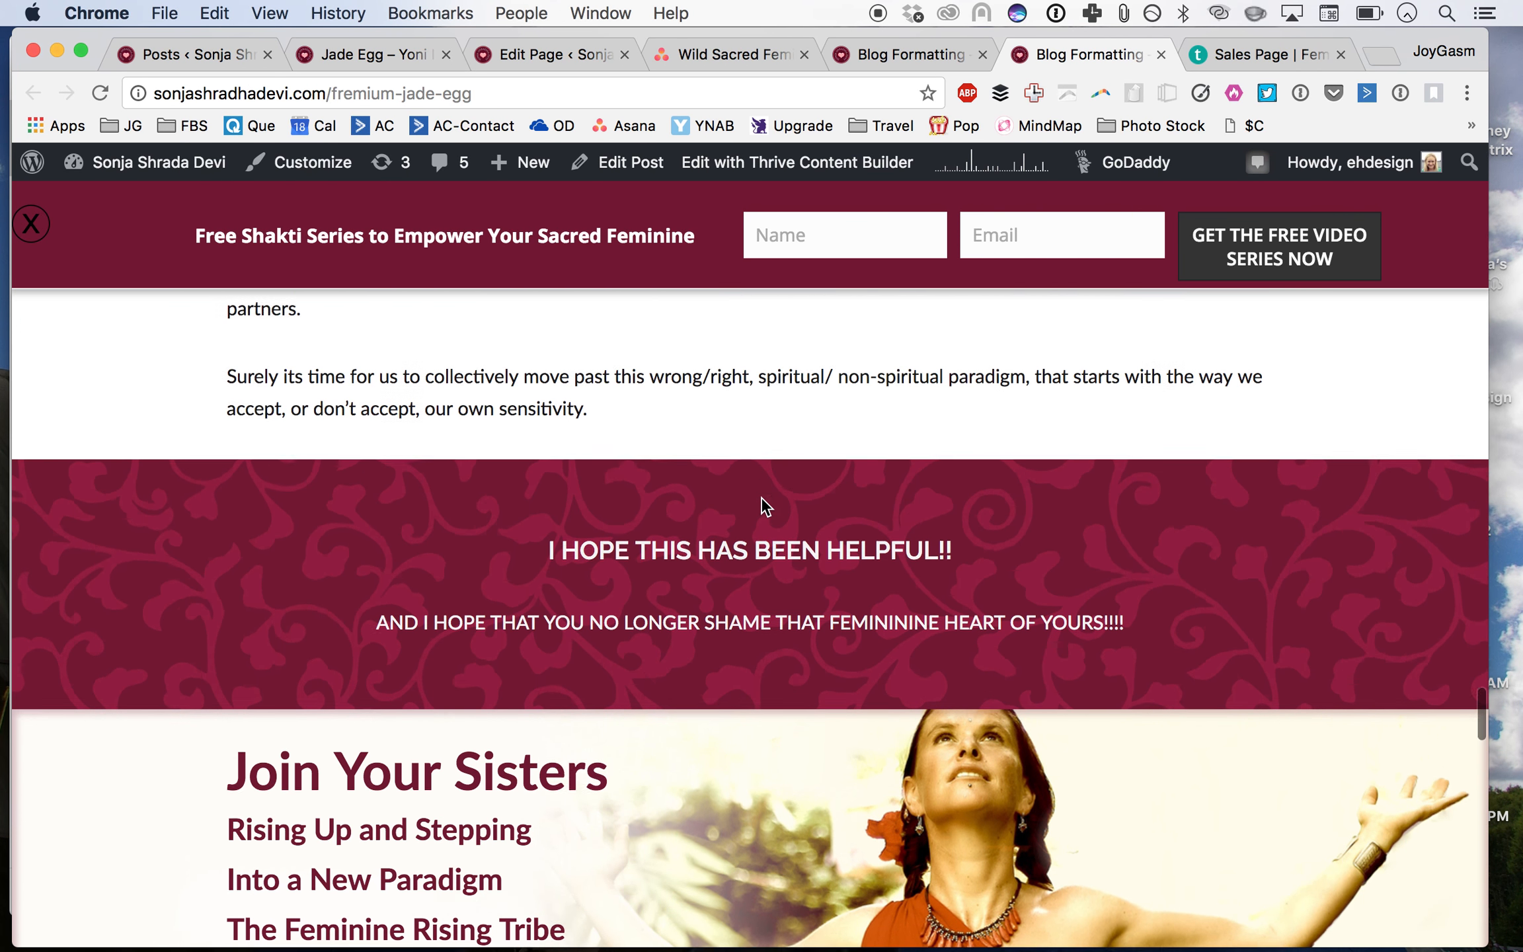
scroll(732, 600, up, 20)
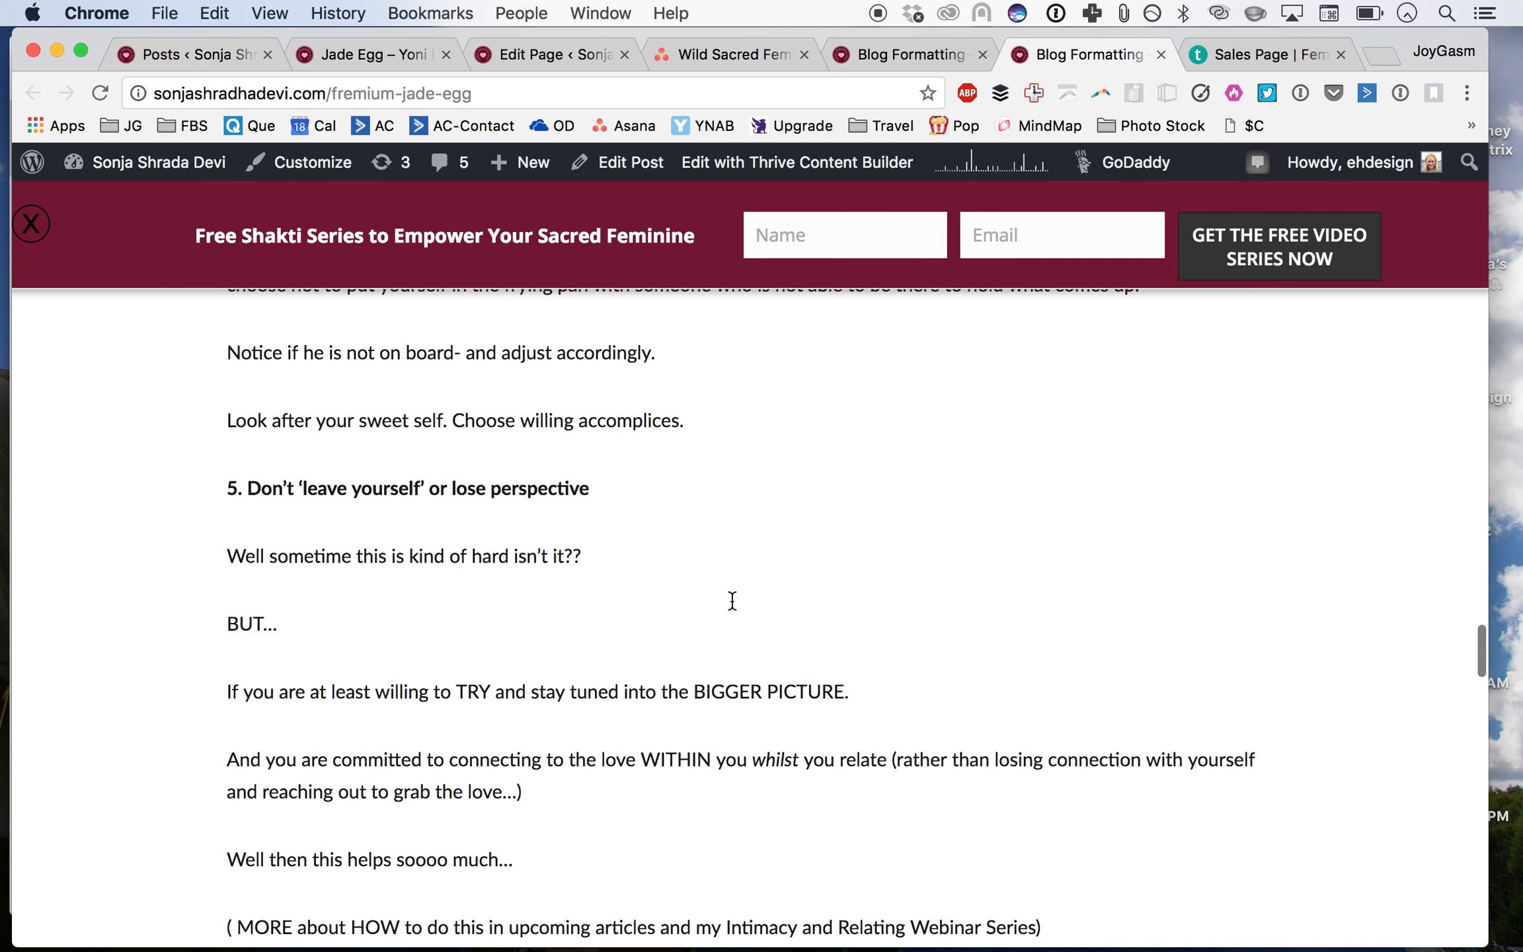
scroll(733, 600, up, 3)
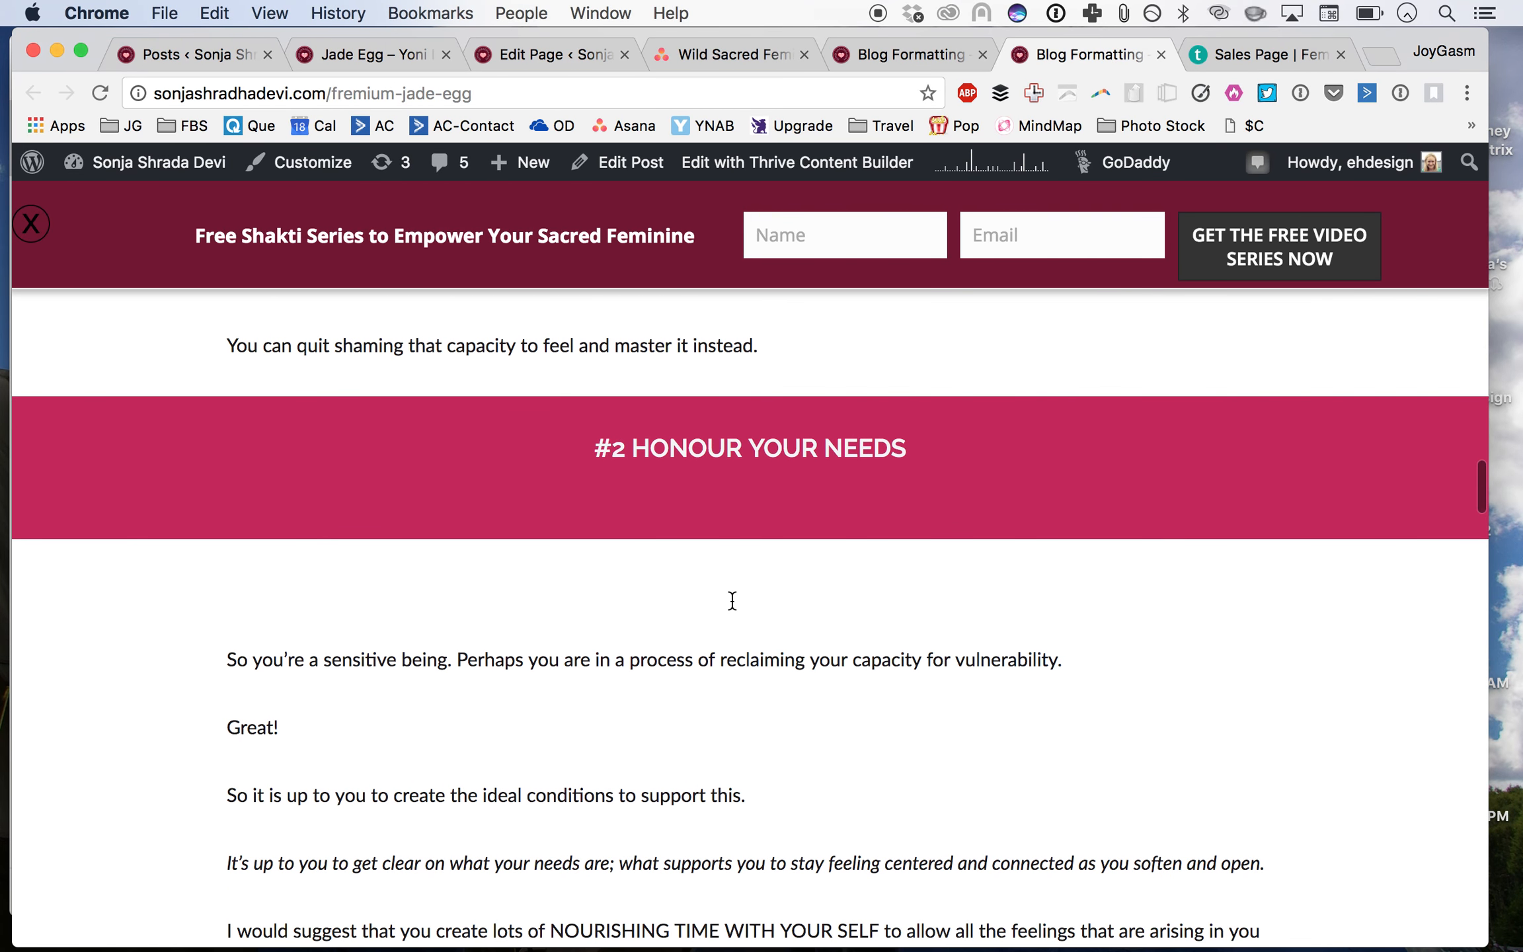
scroll(732, 600, up, 10)
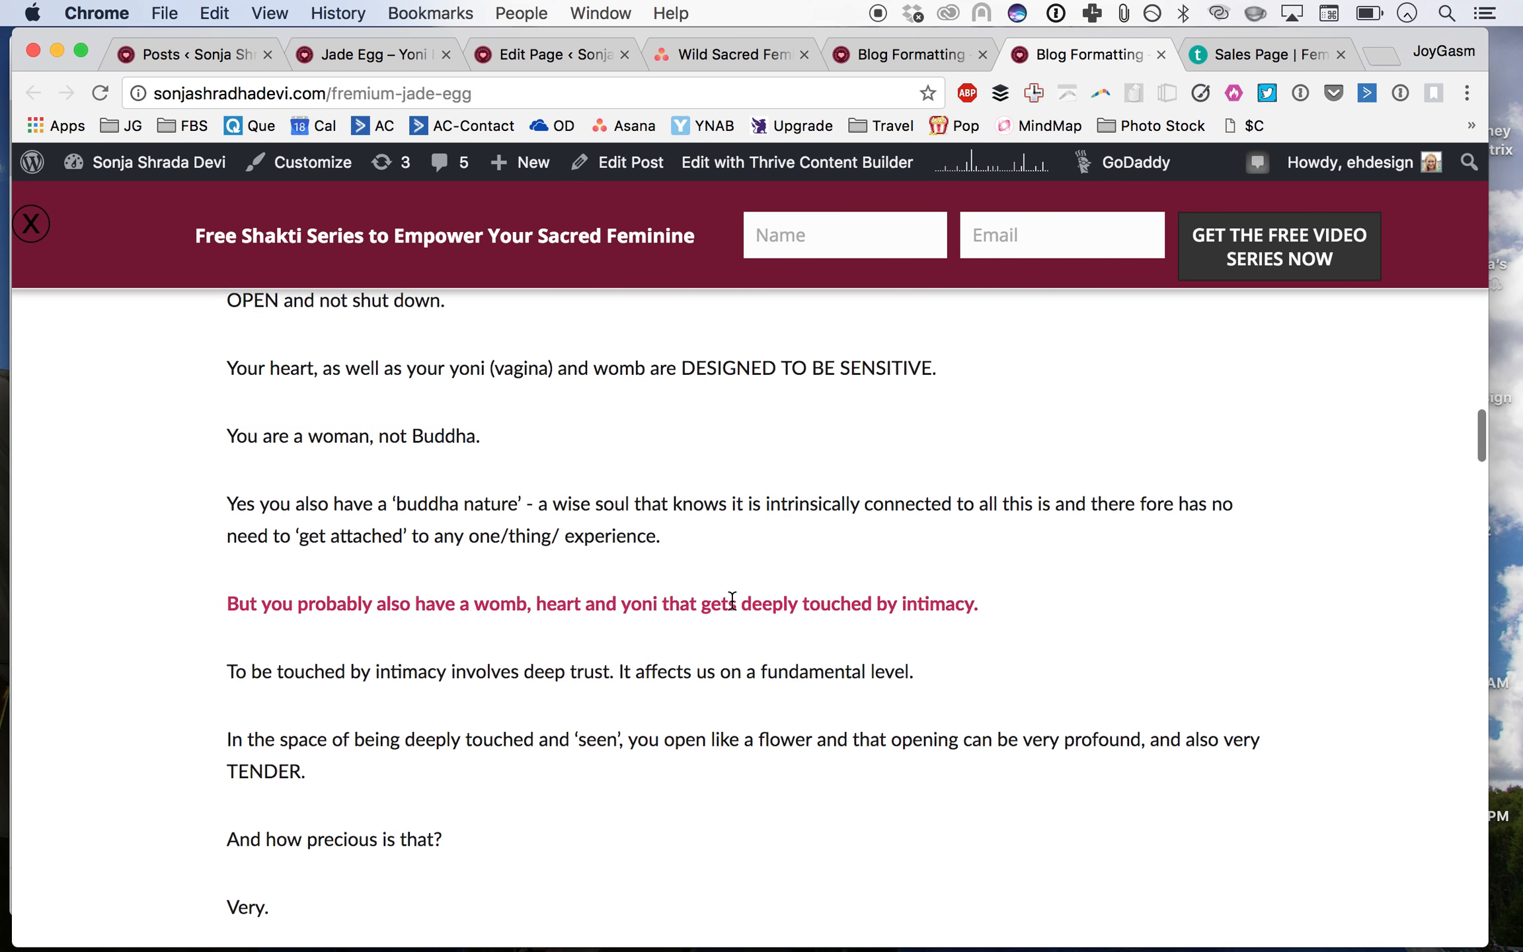
scroll(733, 600, up, 20)
scroll(732, 600, up, 20)
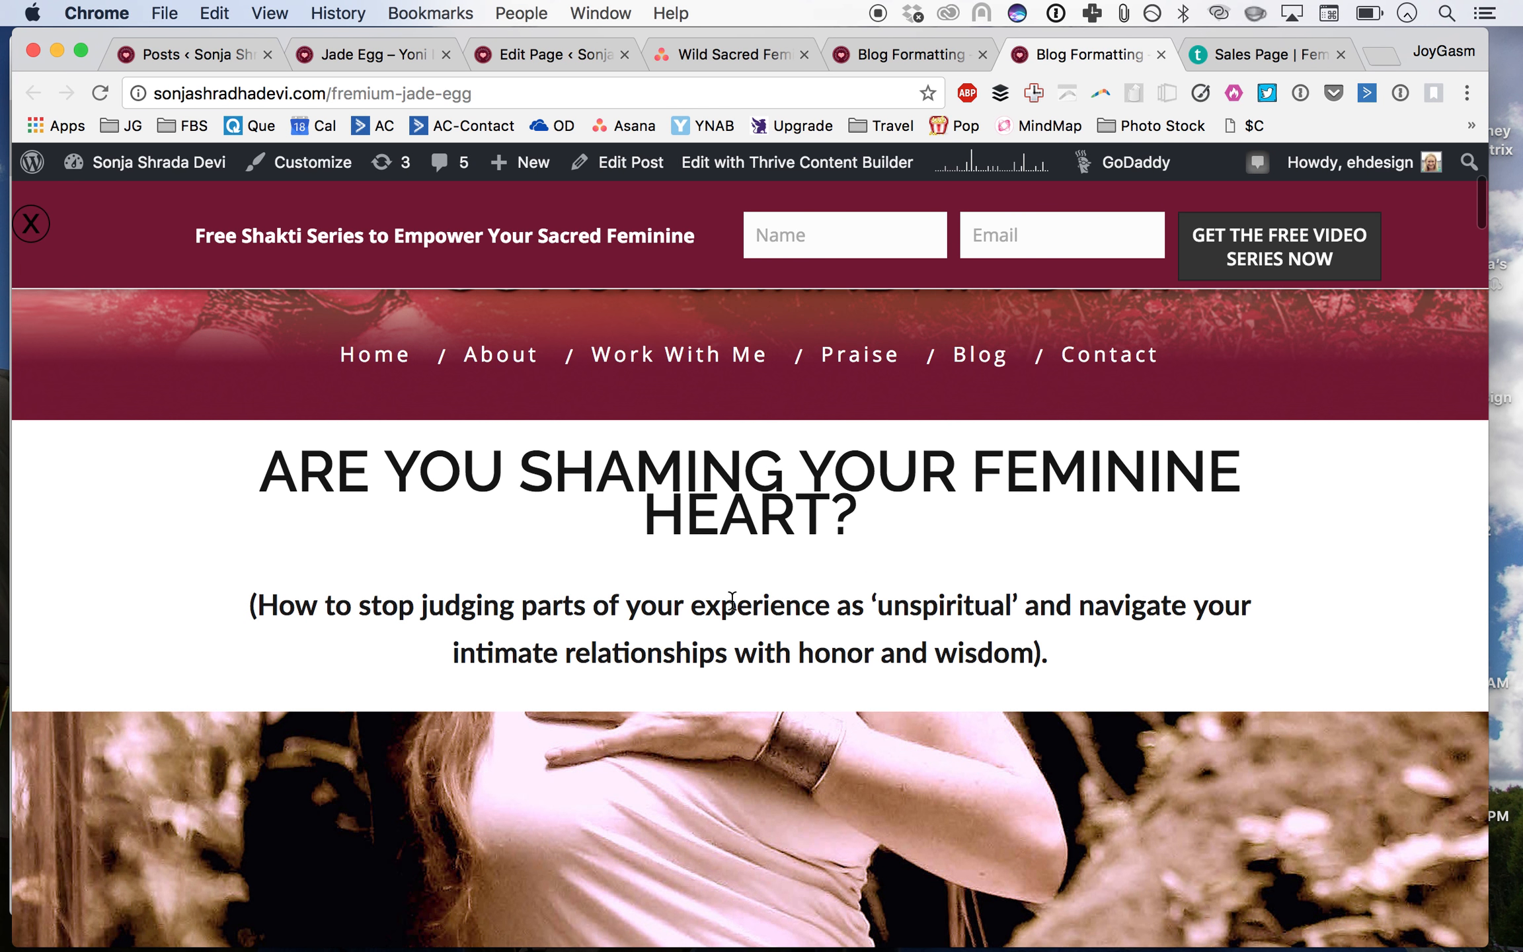
scroll(733, 600, up, 3)
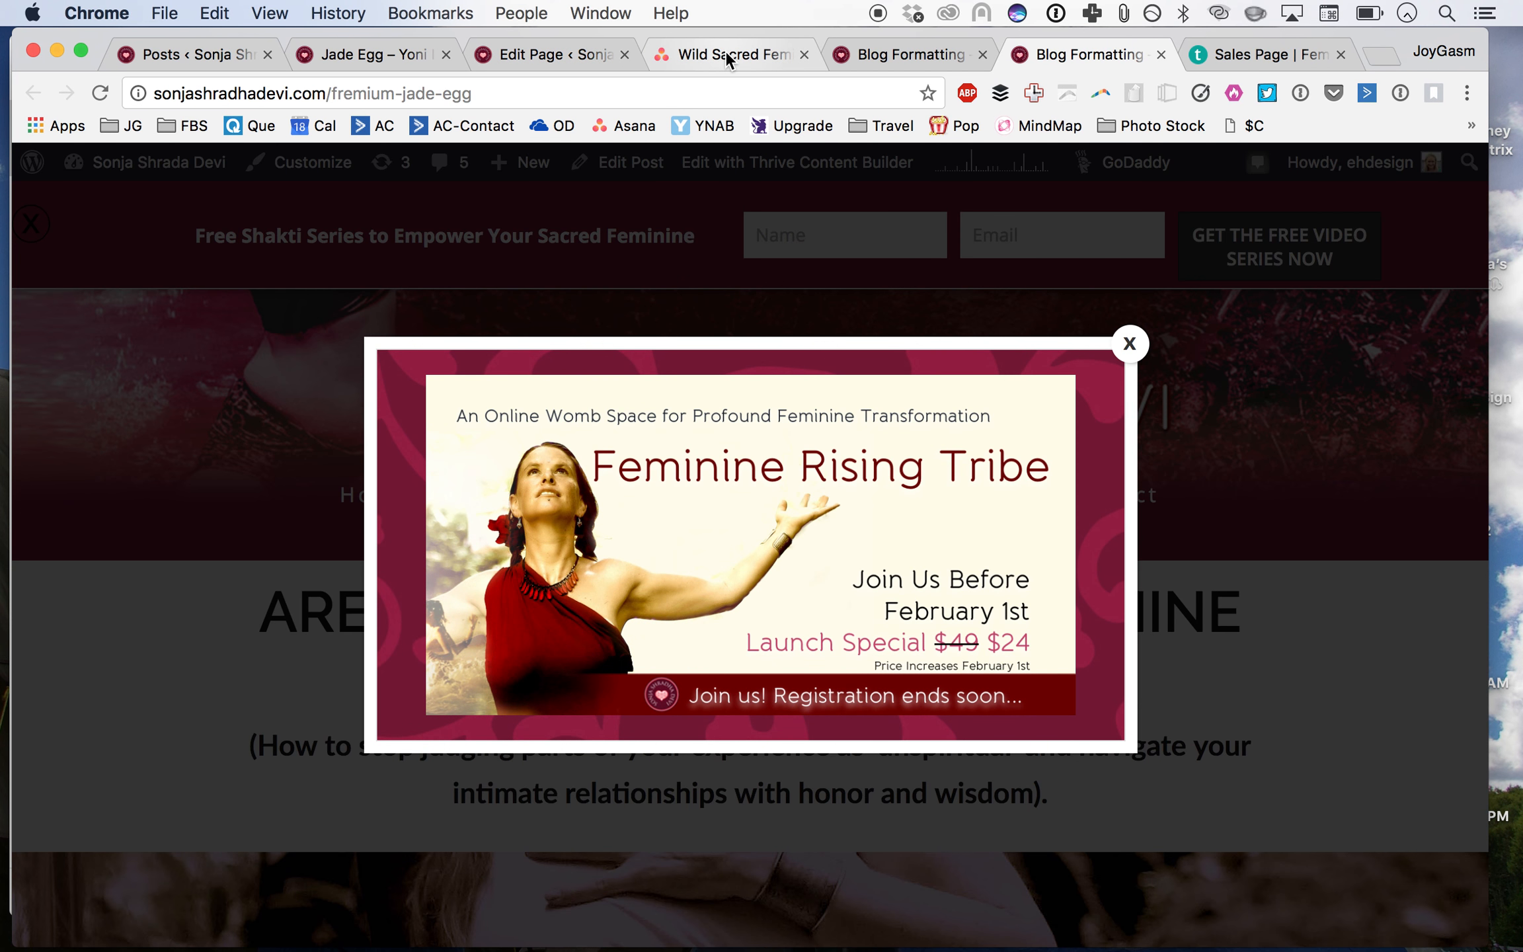
Step: Go back to the Asana task and highlight the question about replicating the blog template
click(725, 51)
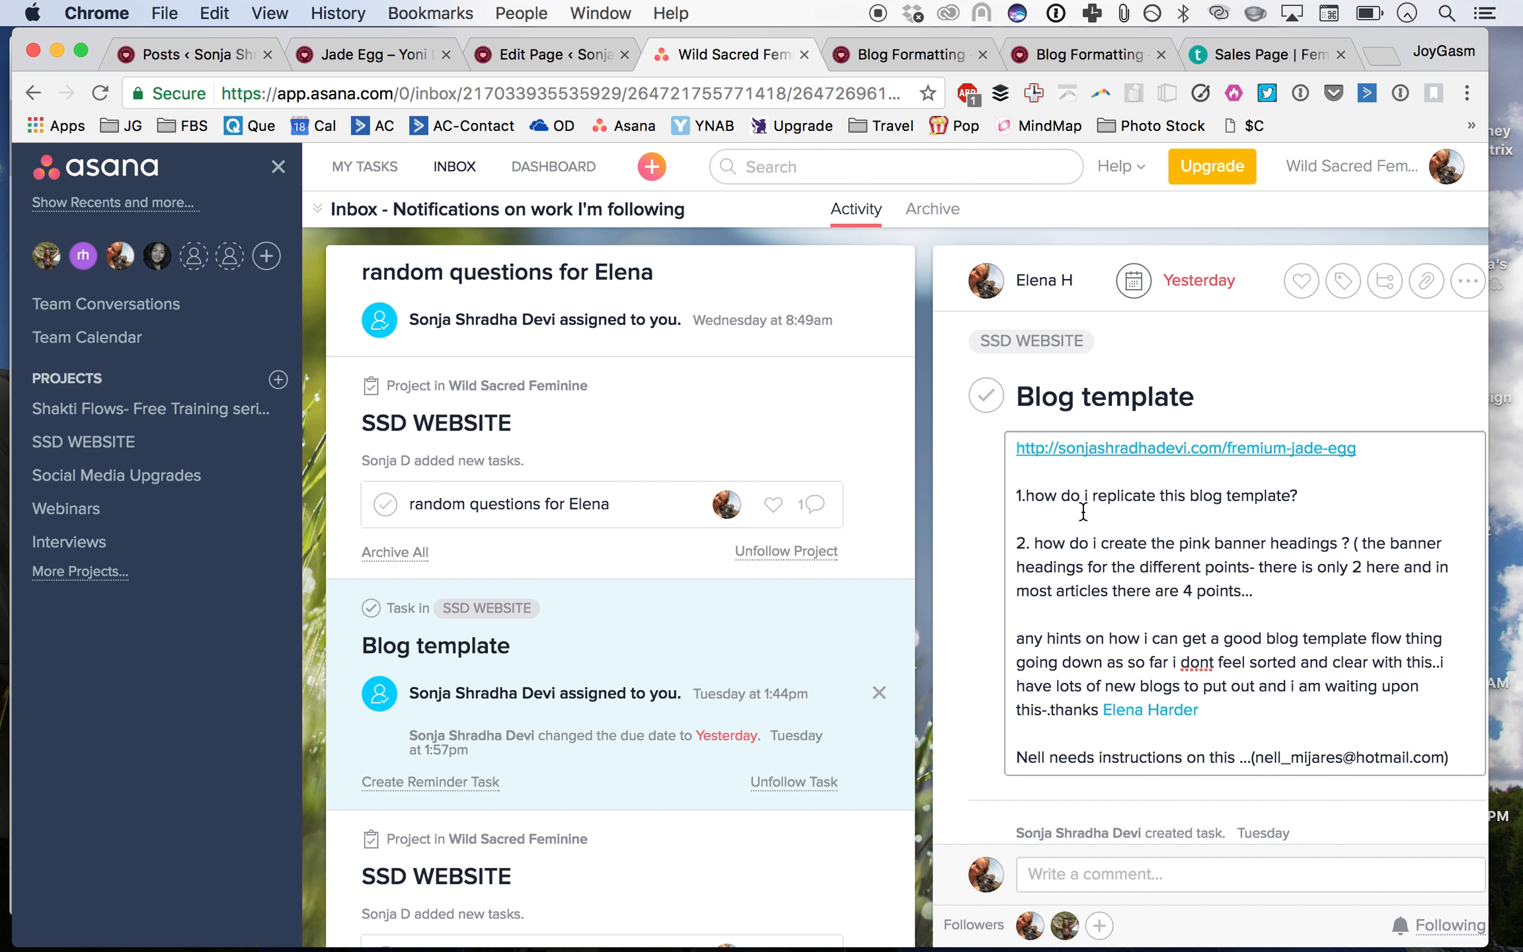
drag(1042, 522, 1012, 489)
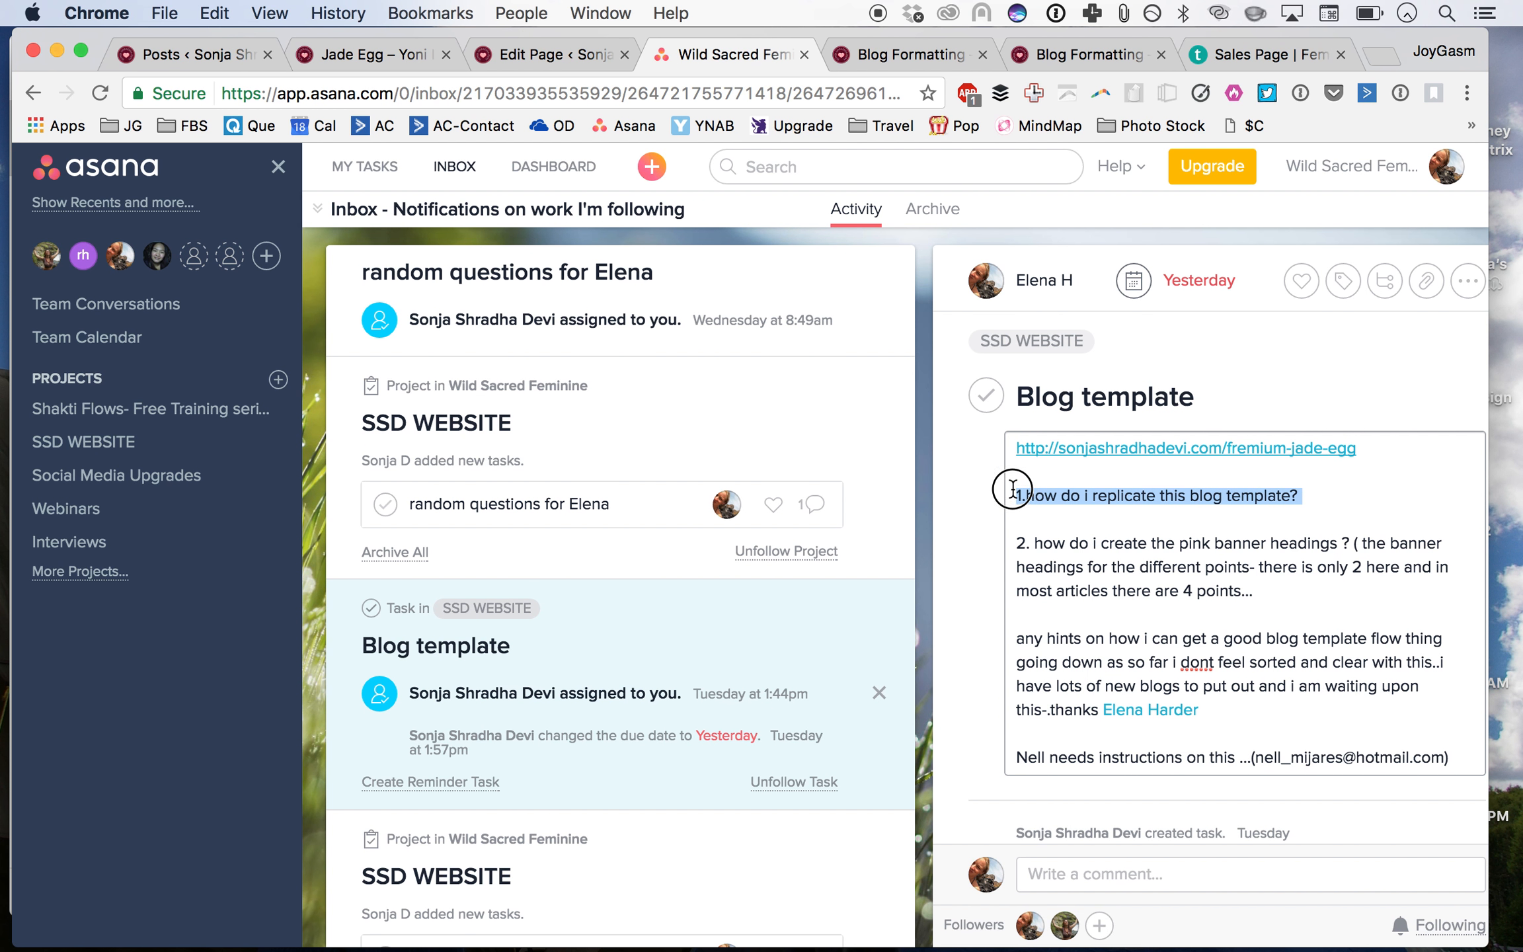
click(1012, 489)
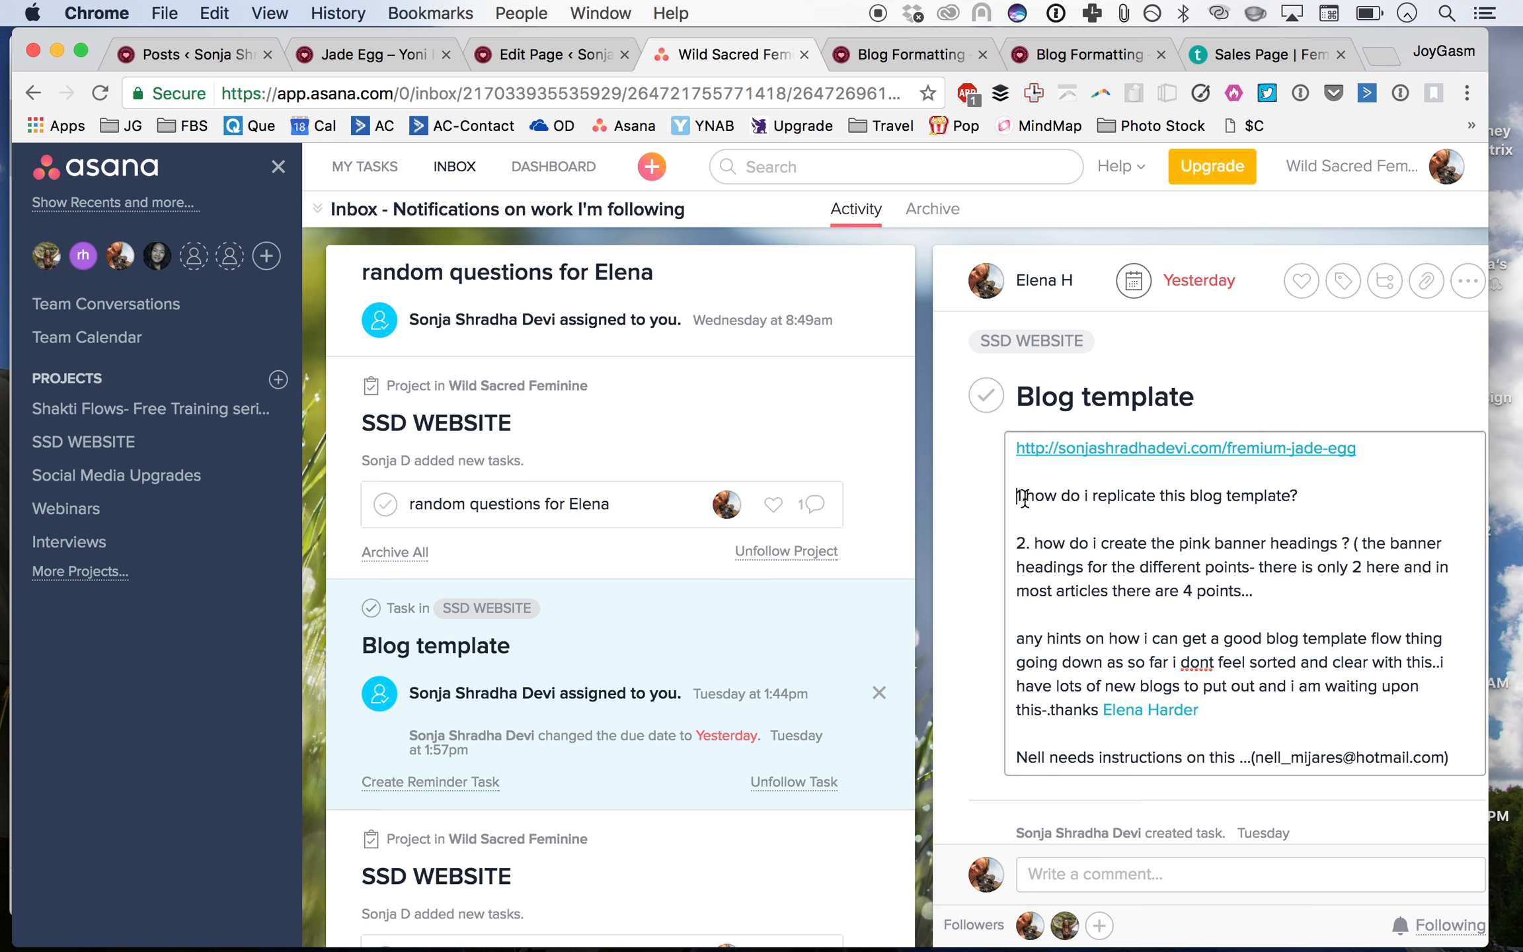
Step: Switch back to the freemium-jade-egg page, close the Feminine Rising Tribe popup, and view its header
click(902, 54)
click(1066, 49)
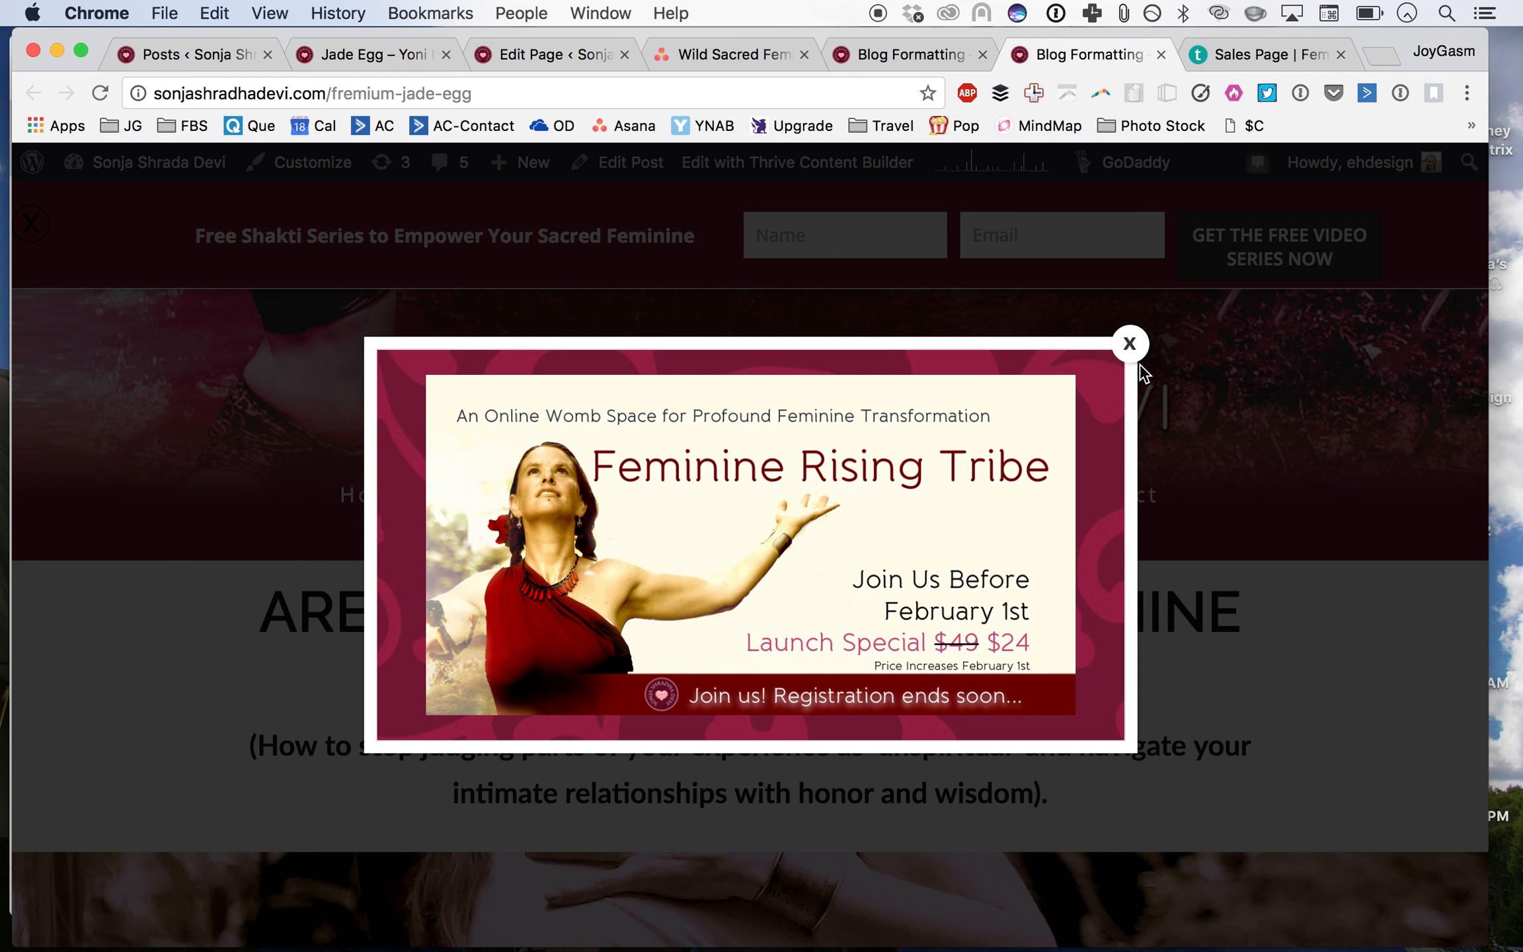
click(1132, 346)
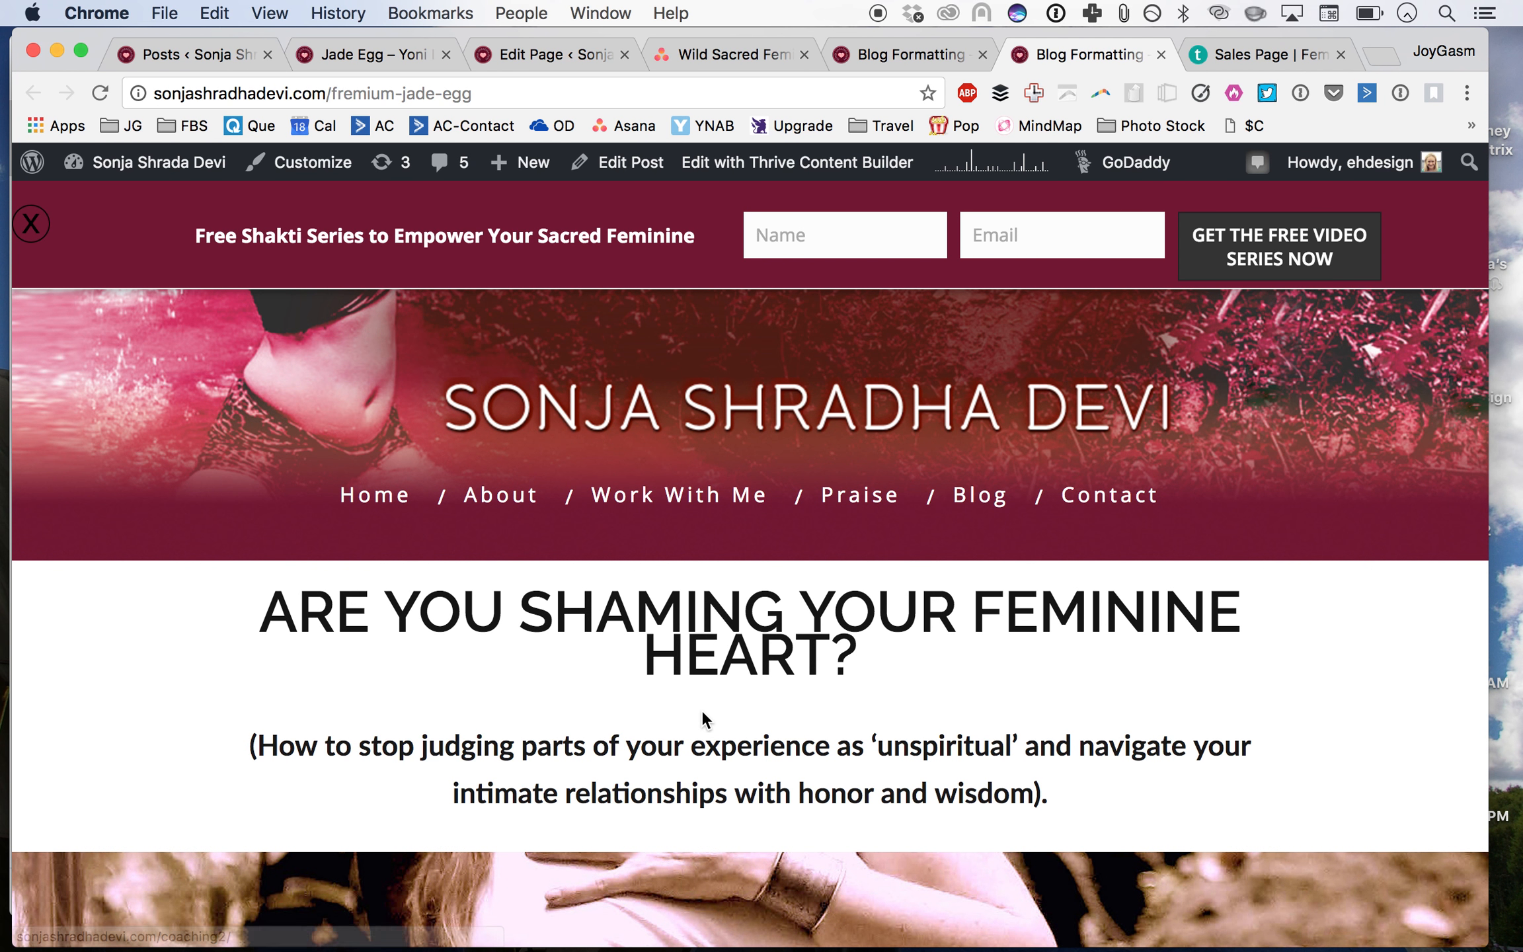
scroll(700, 709, down, 5)
scroll(701, 709, up, 6)
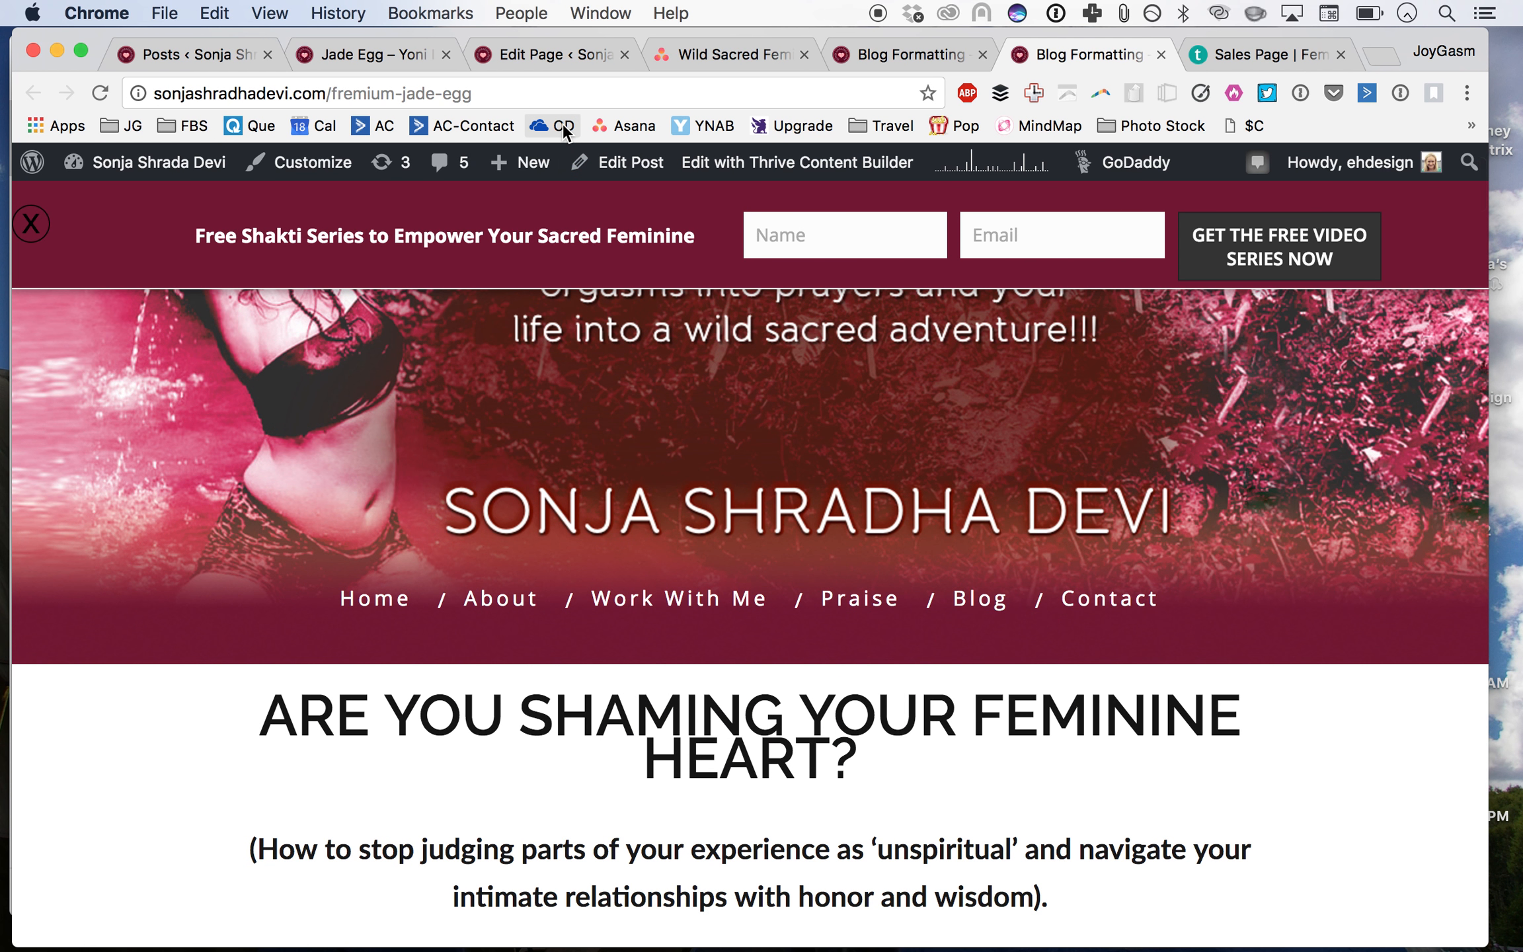
Step: Move the Clone of Jade Egg – Yoni Internal Massage draft to the trash from the posts list
click(192, 55)
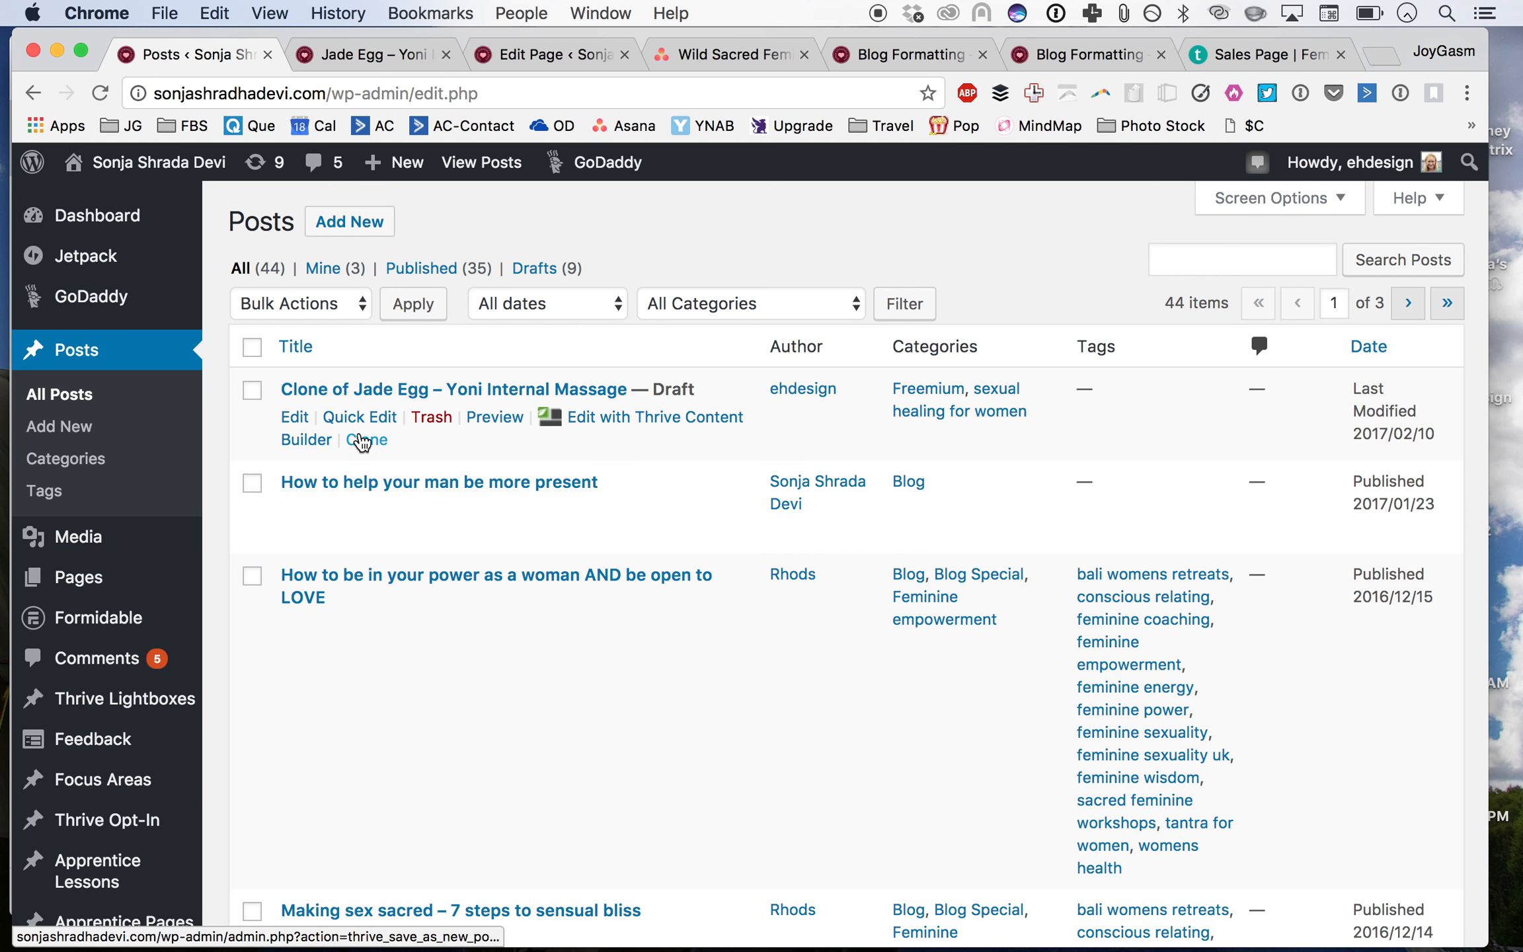
click(438, 420)
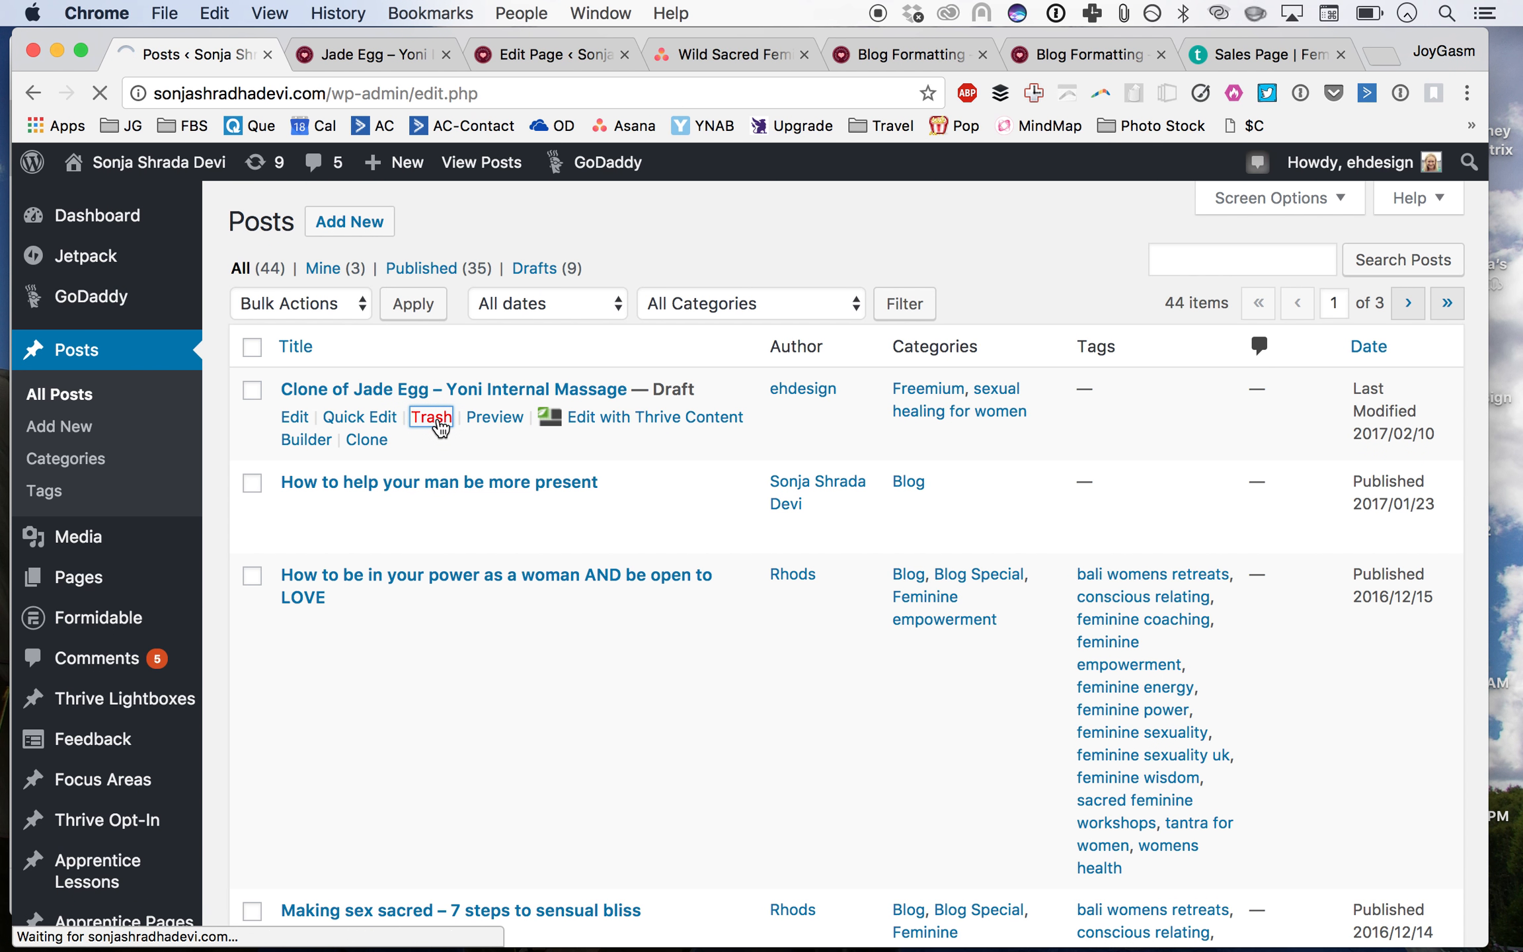
scroll(673, 456, down, 10)
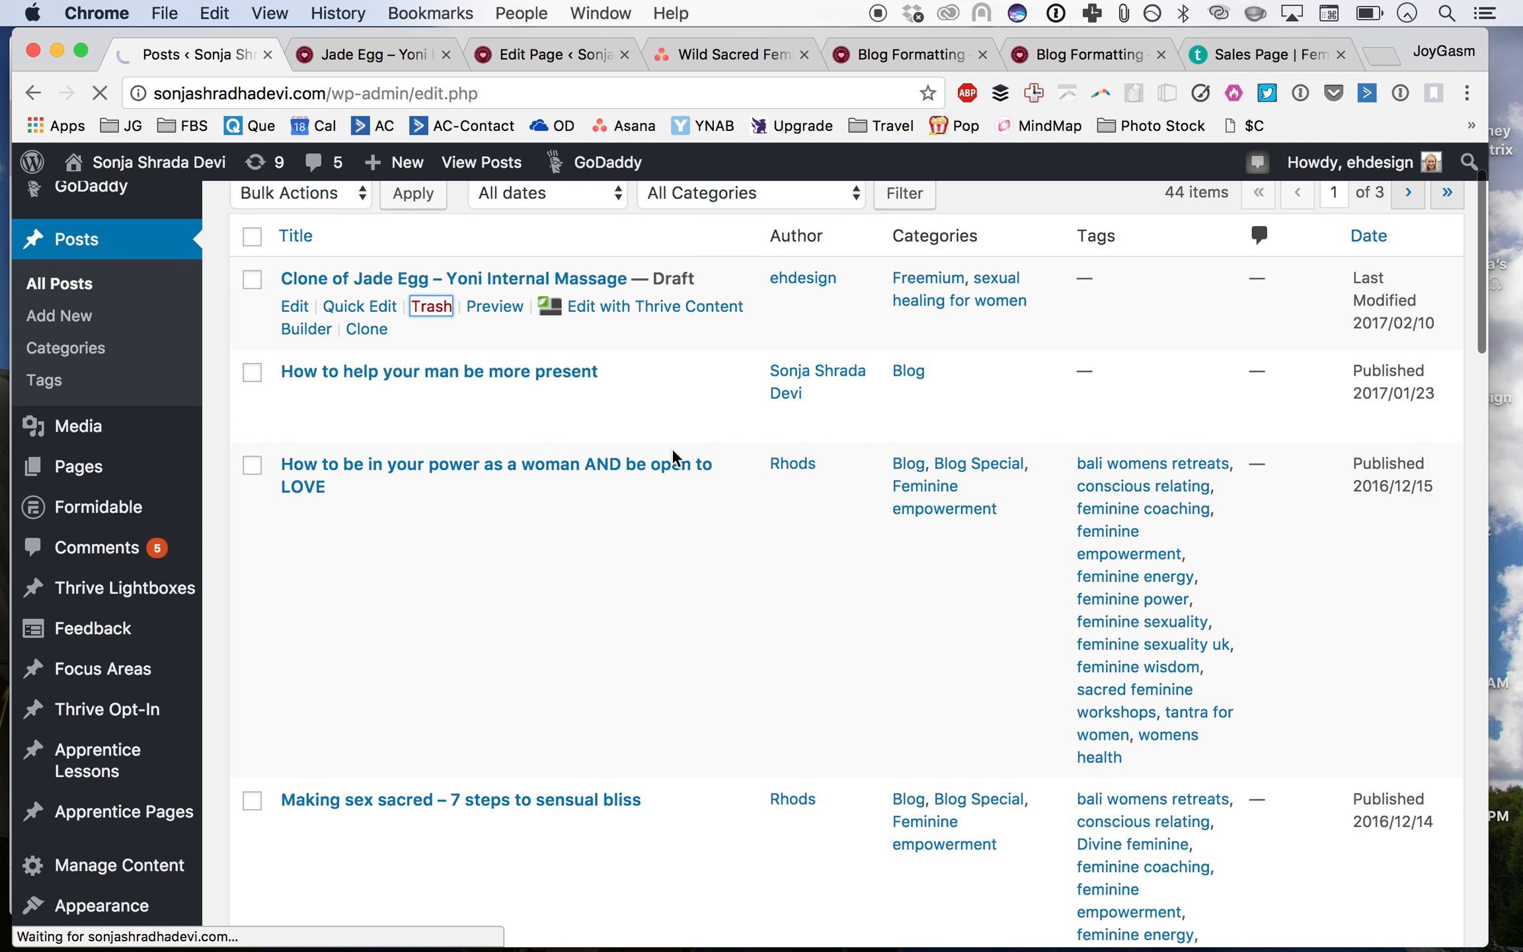
scroll(672, 450, up, 10)
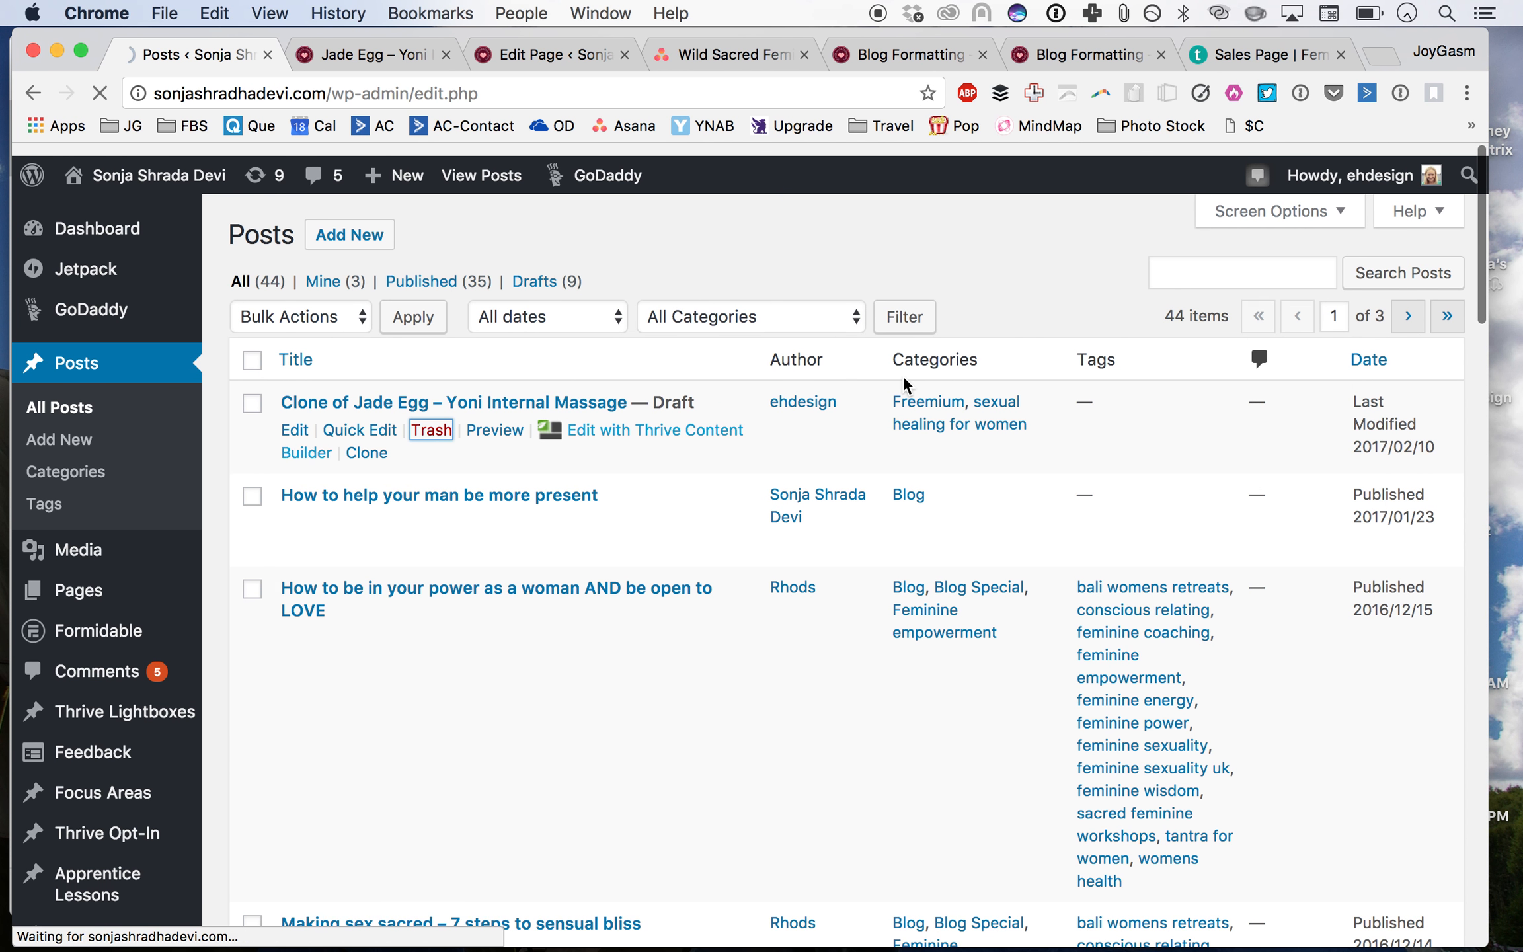
Step: Search the posts for "free"
click(1270, 255)
text(free)
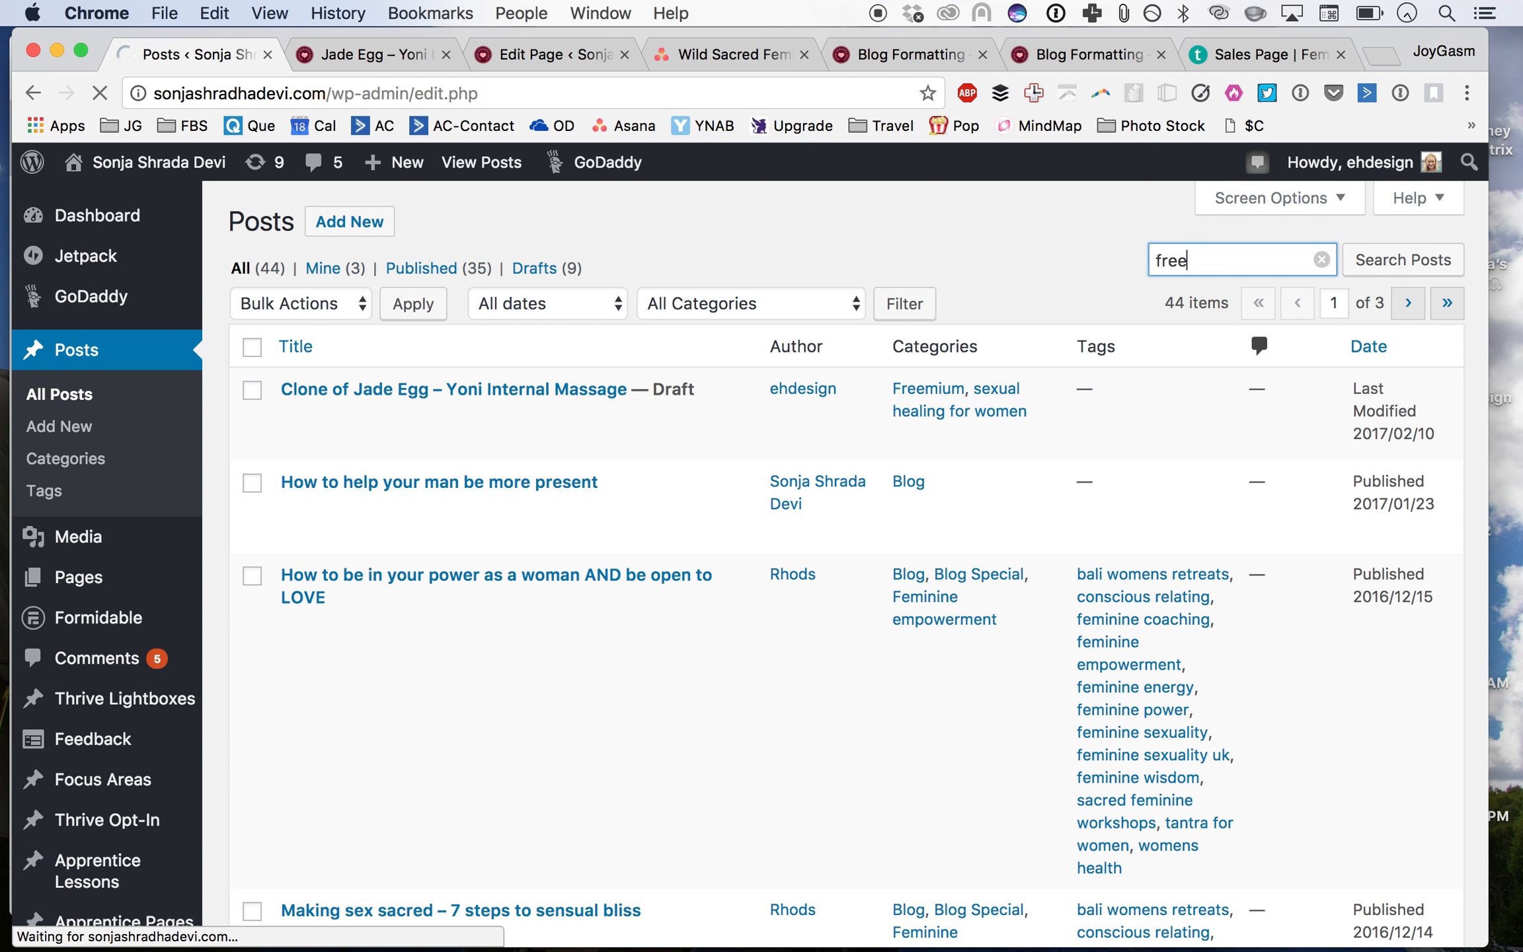
click(1375, 270)
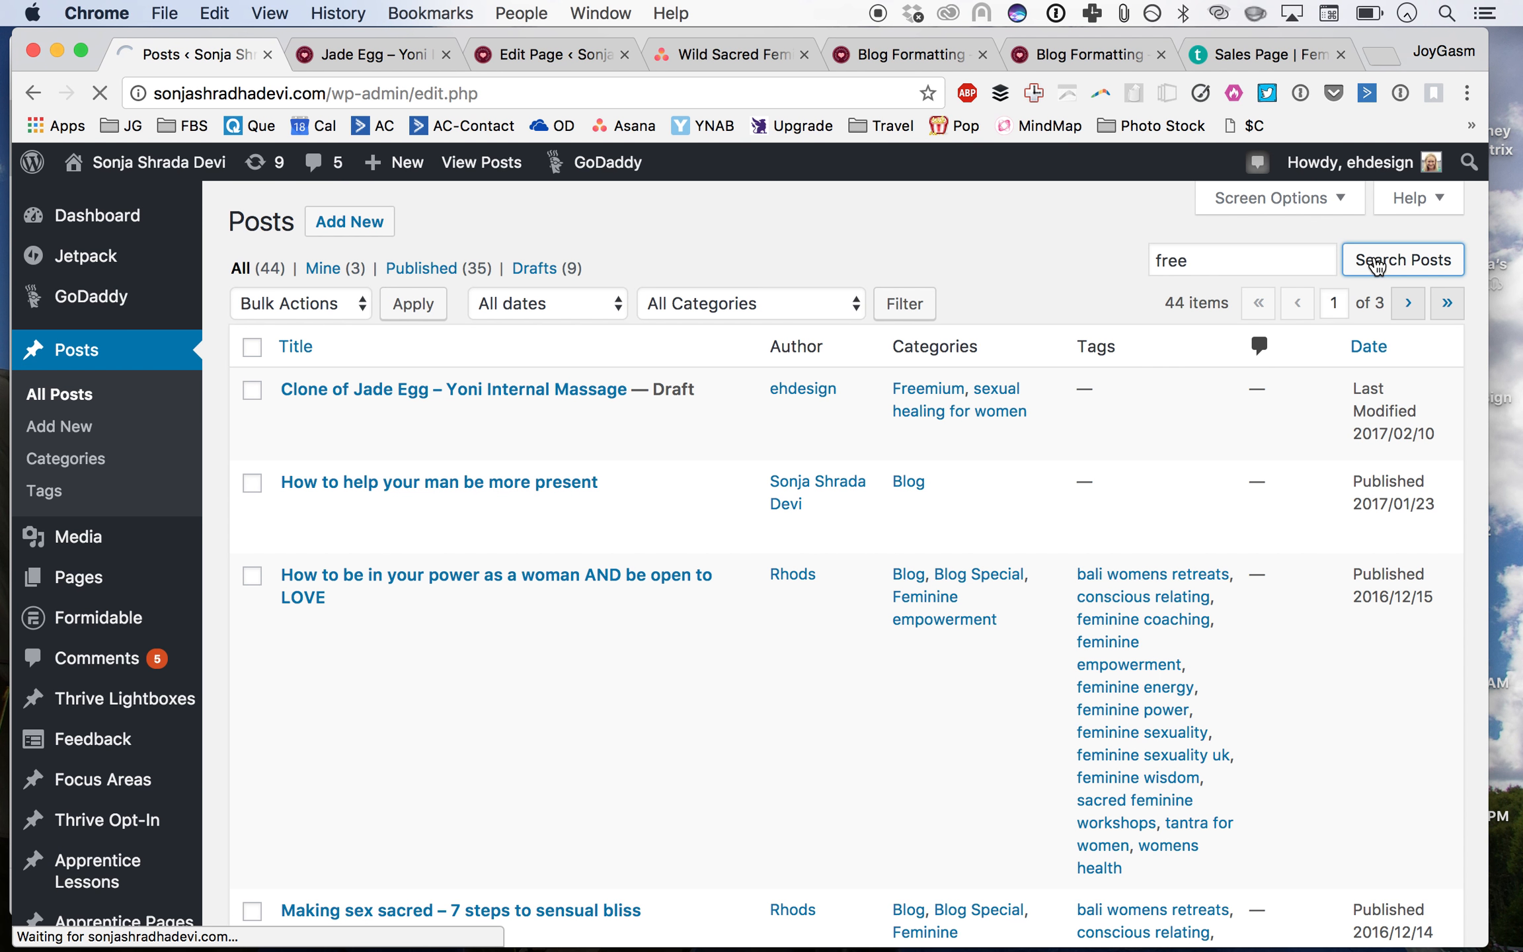
Step: Switch to the Teachable admin and browse the list of courses
click(1274, 44)
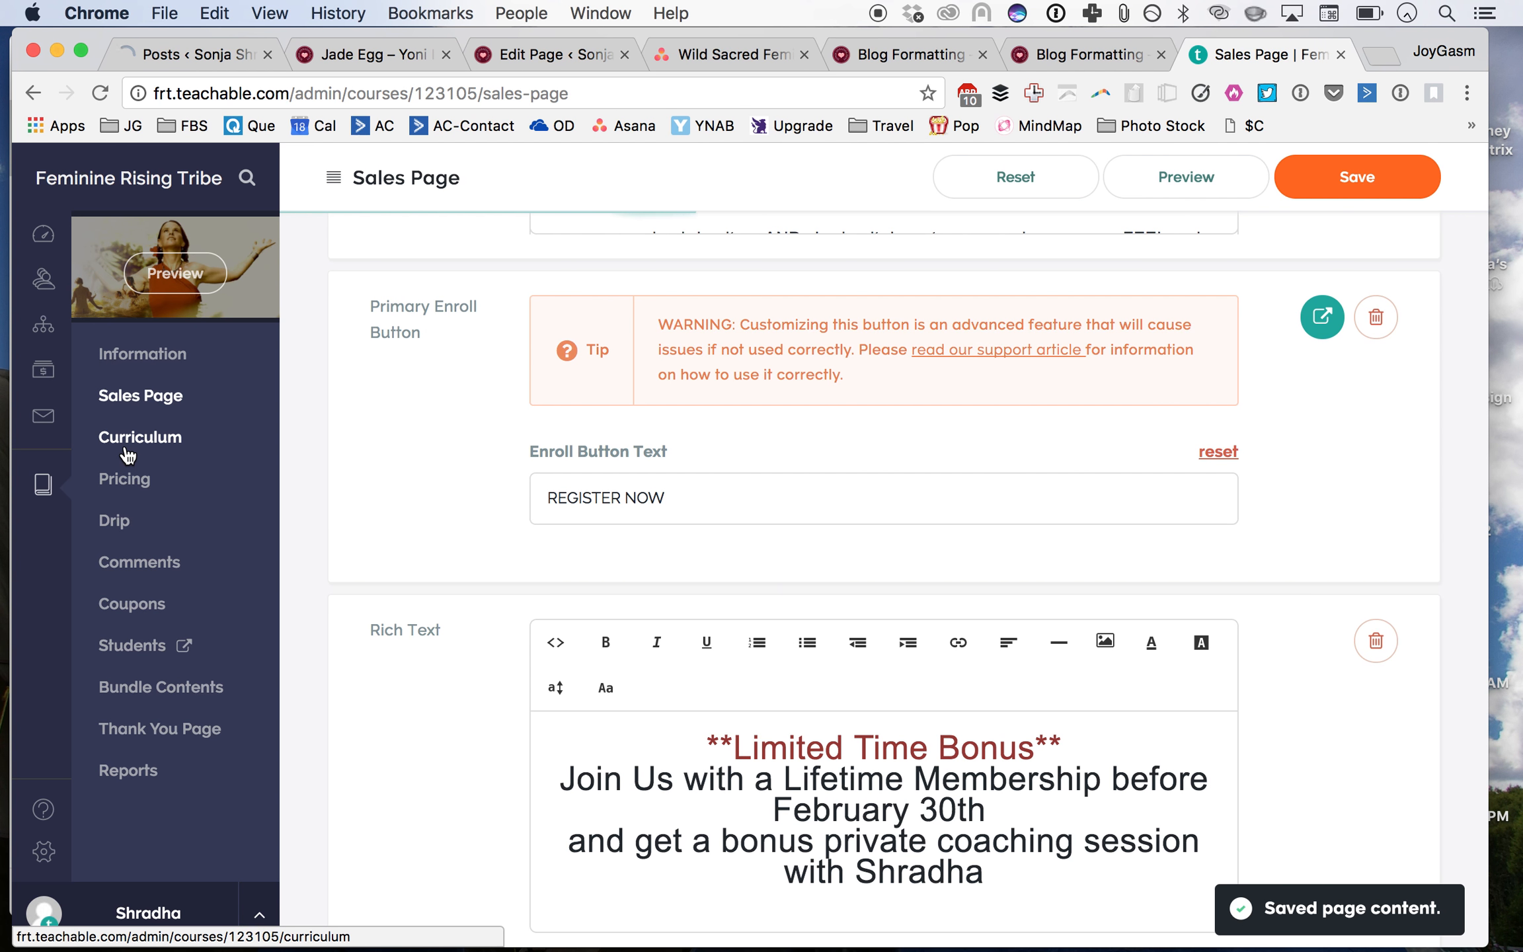
click(44, 488)
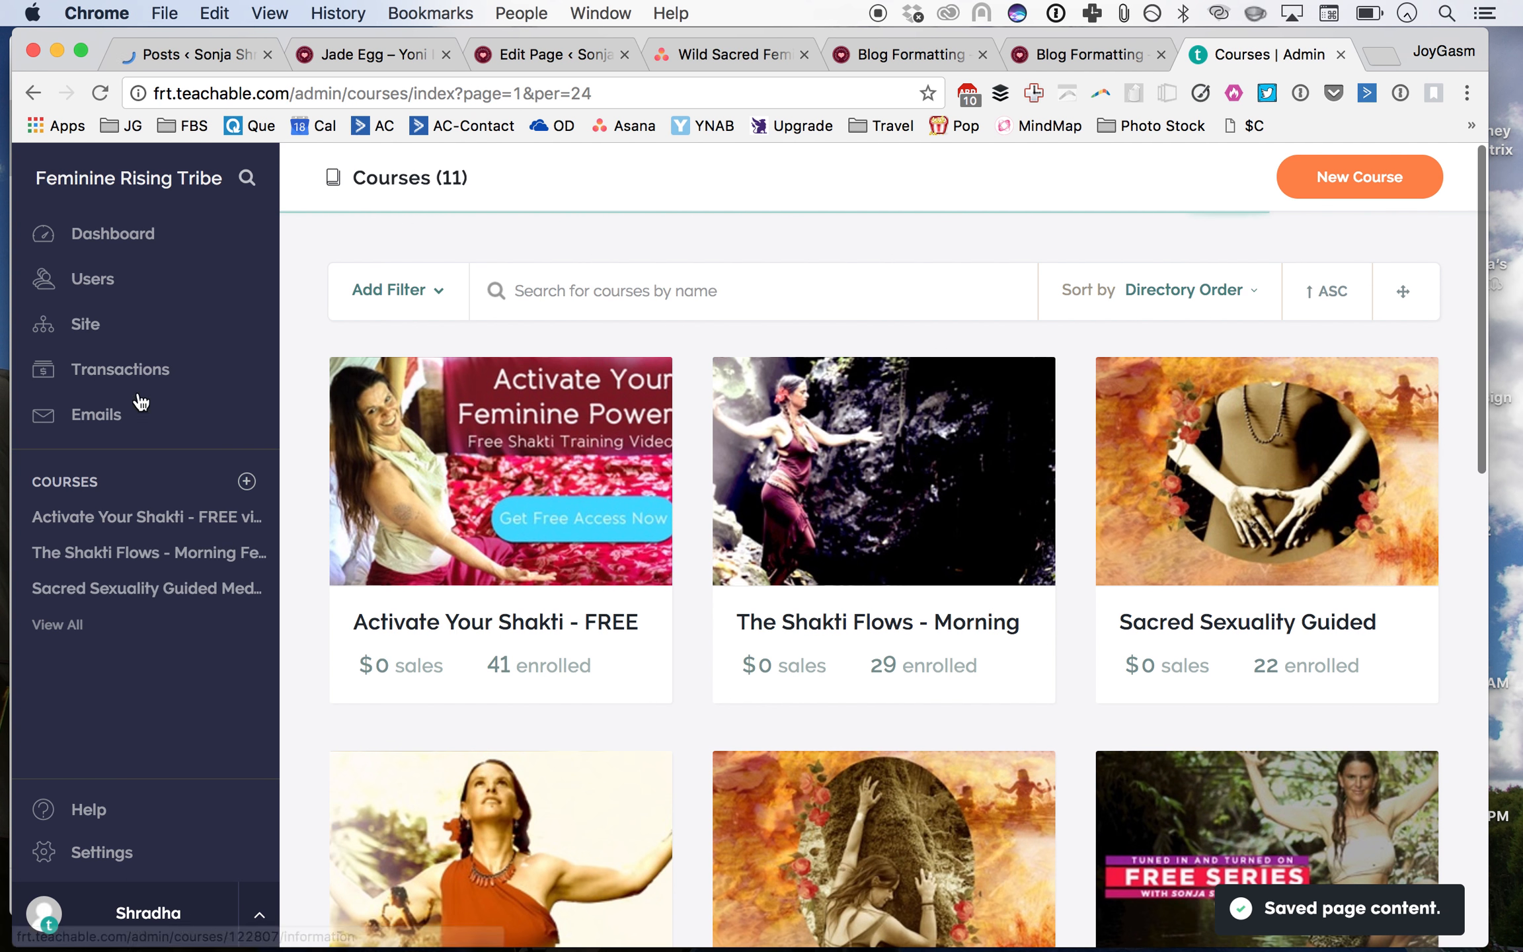
scroll(764, 703, down, 10)
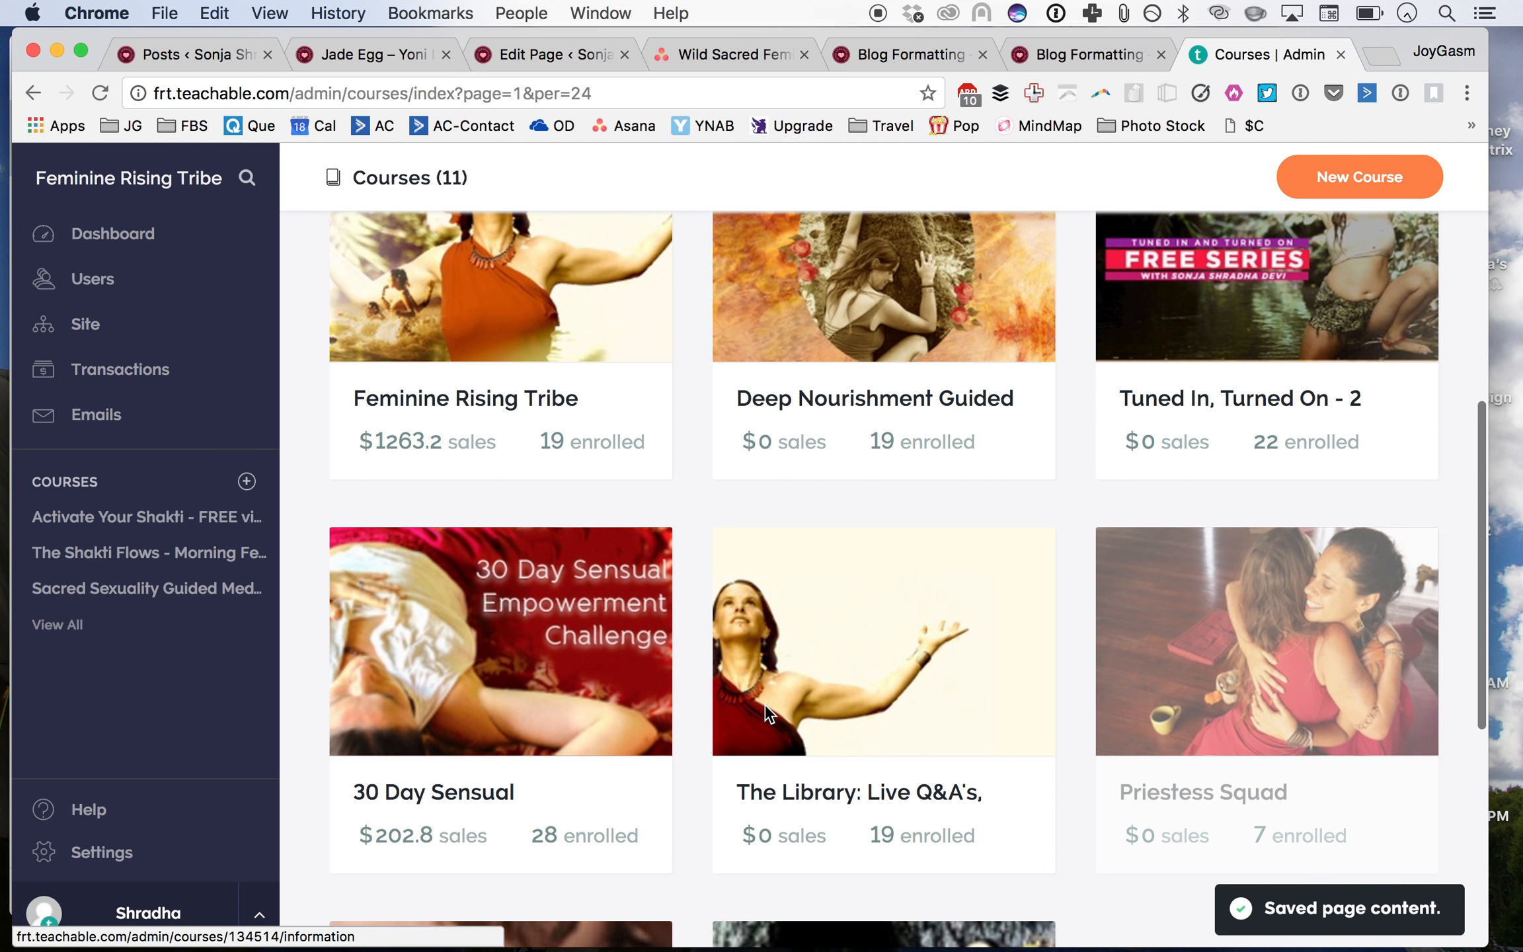
scroll(769, 691, down, 2)
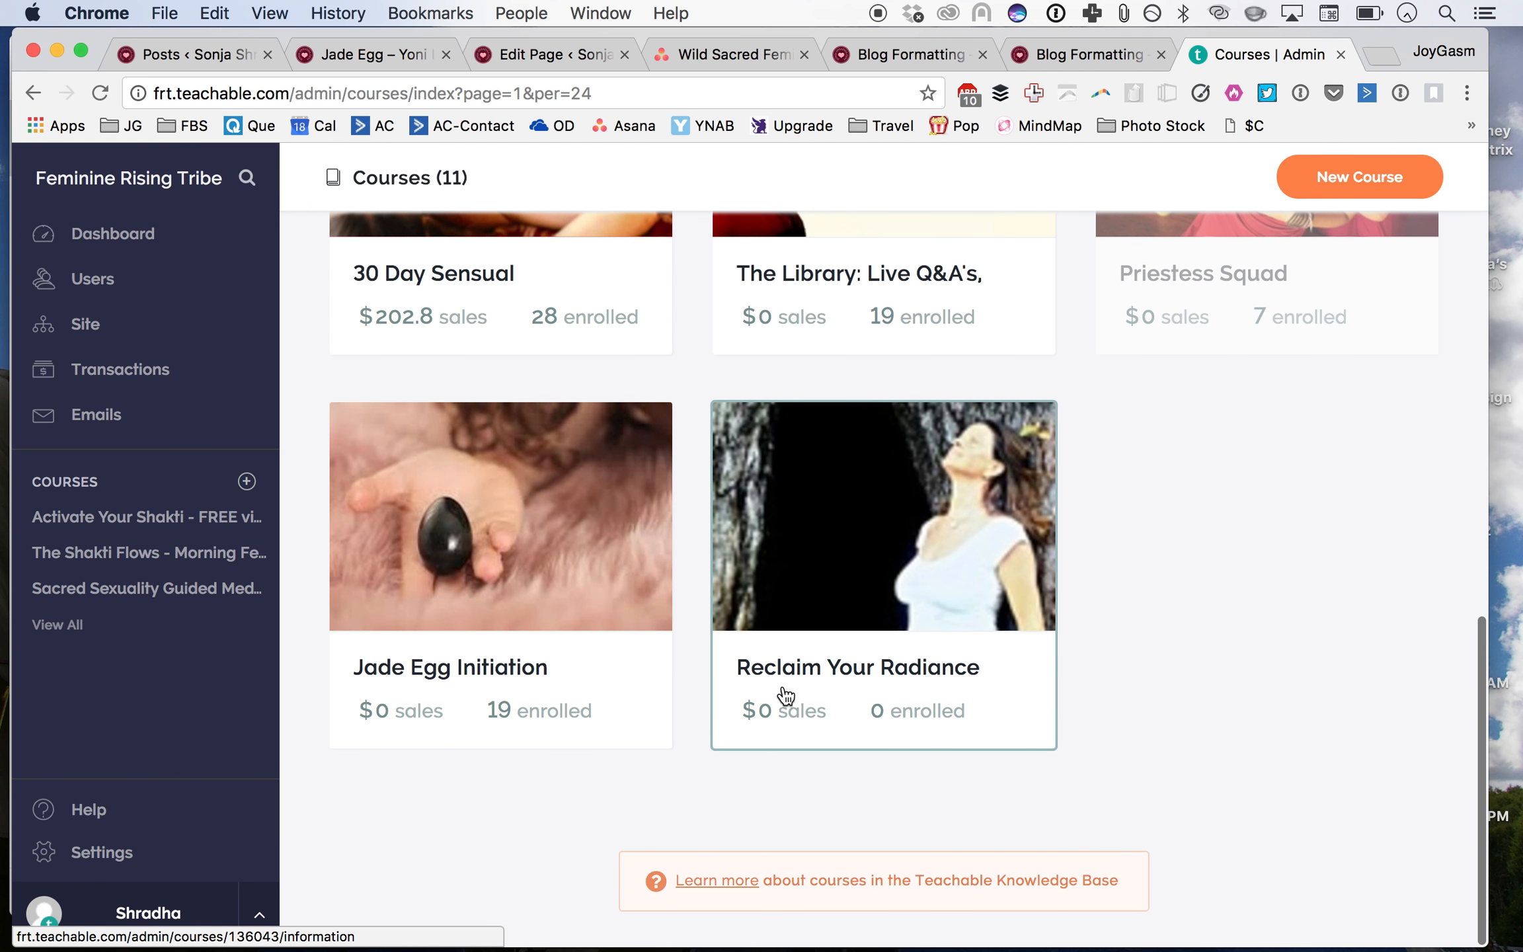
Step: Open the Reclaim Your Radiance course's curriculum and add a new lecture
click(791, 696)
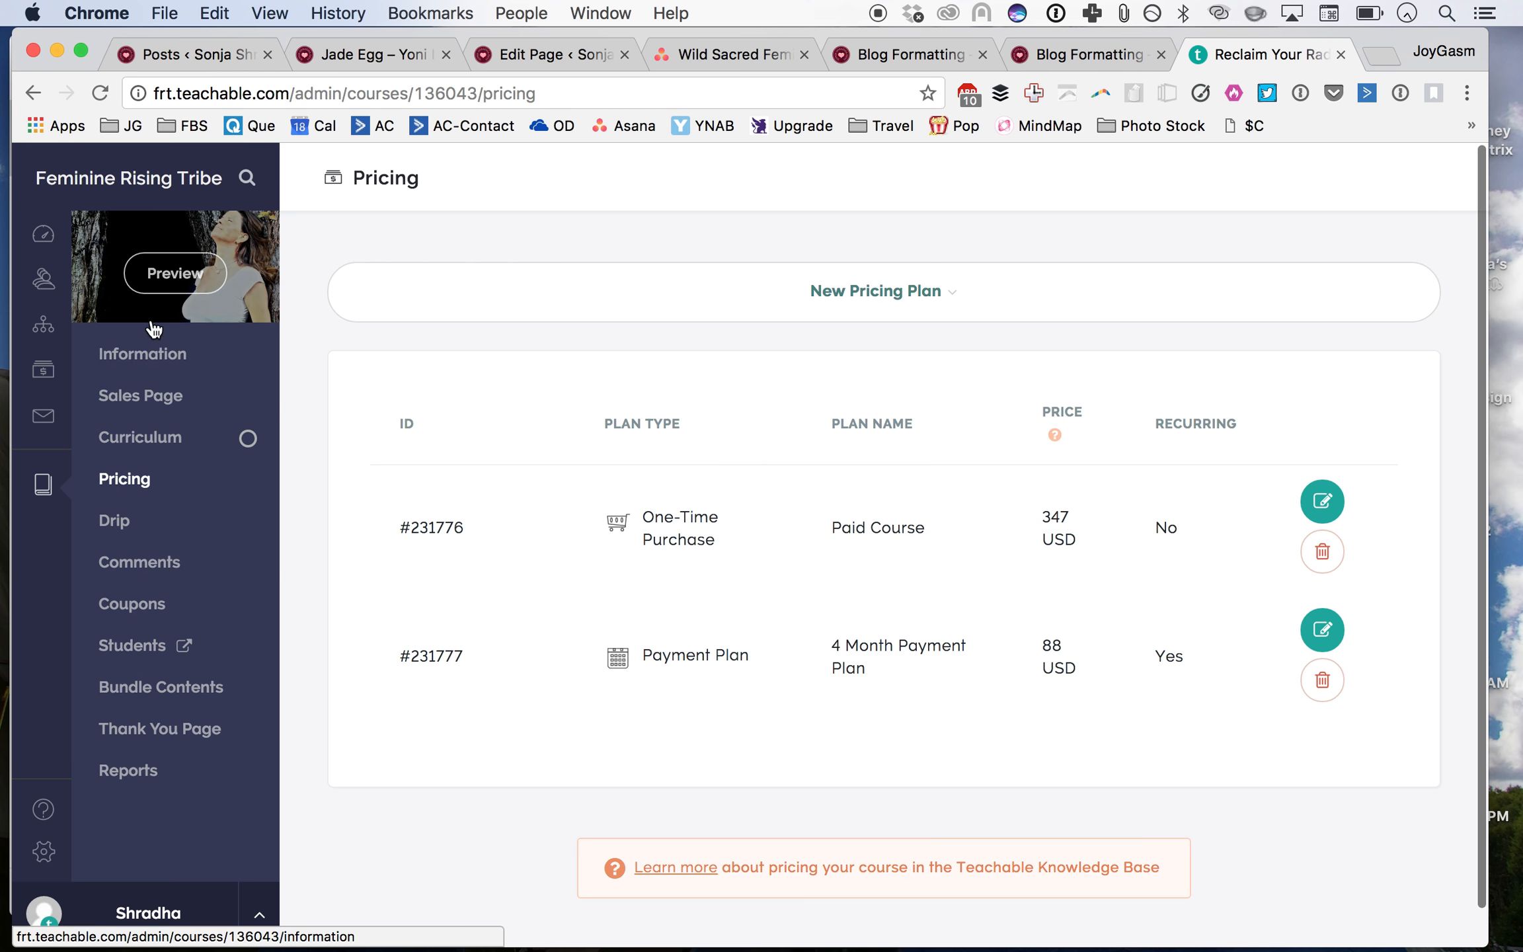
click(136, 438)
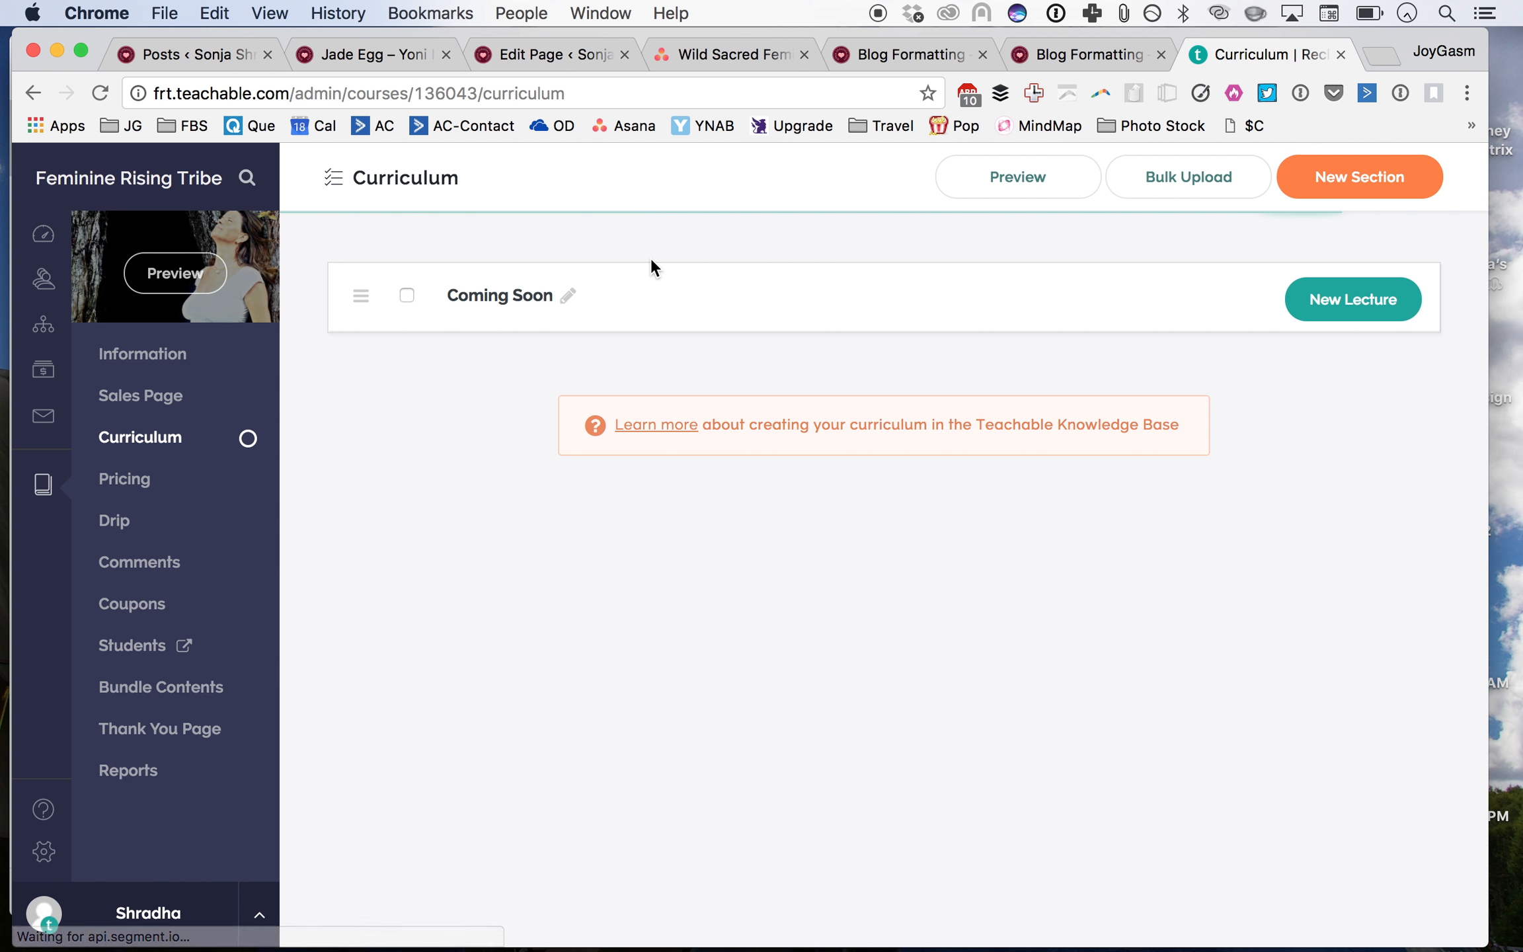
click(1352, 305)
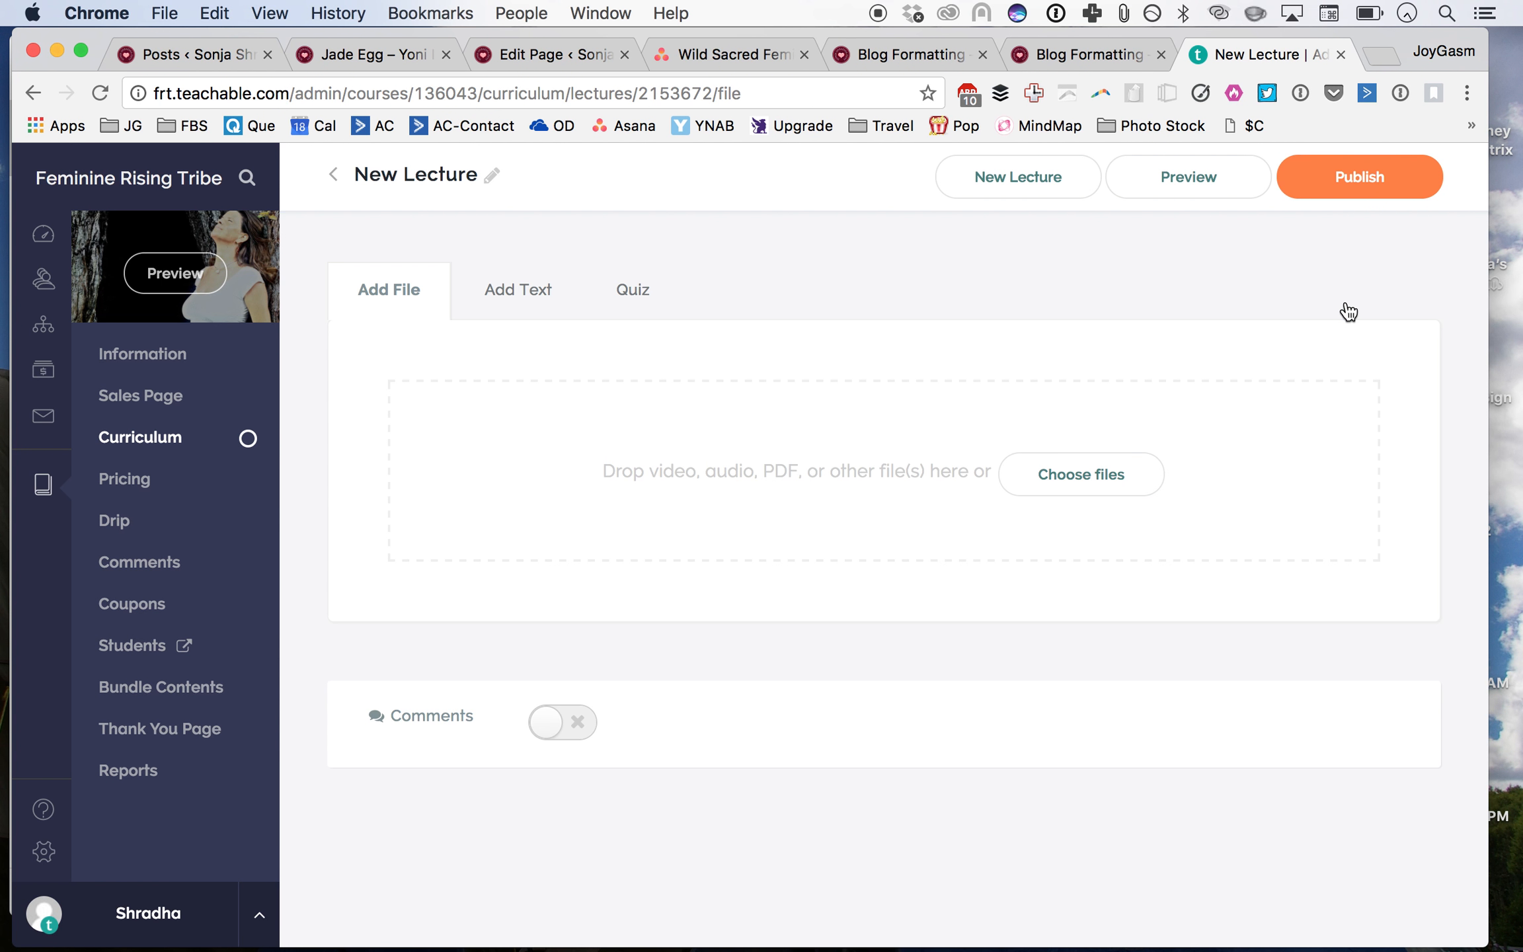
Step: Rename the new lecture to Coming Soon and switch its content to text
text(Coming Soon.)
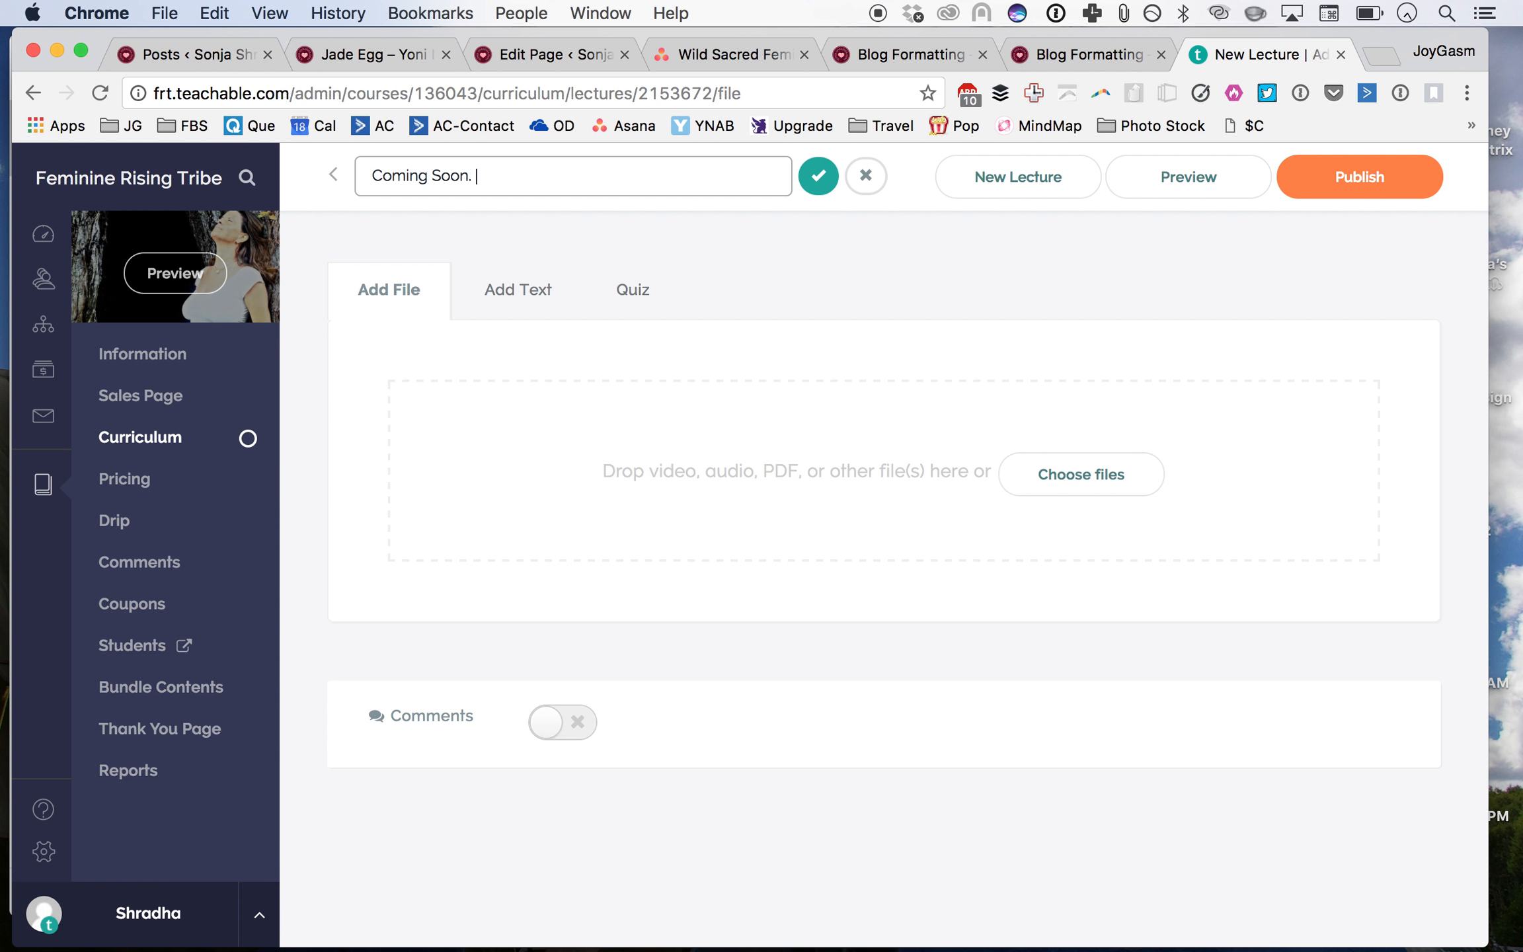
click(505, 303)
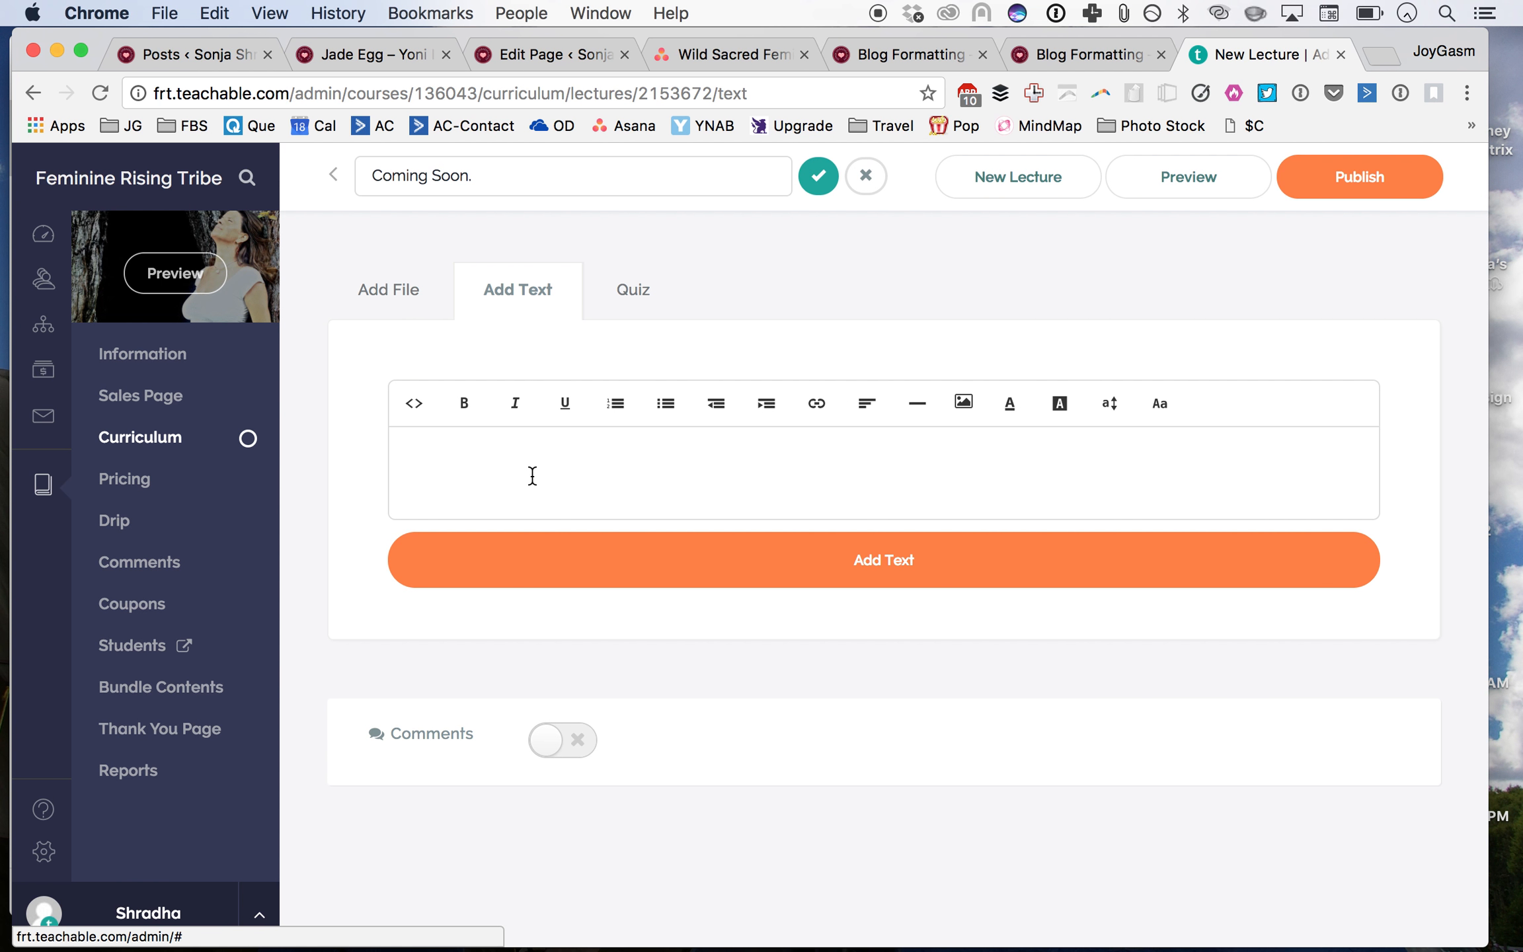
key(Escape)
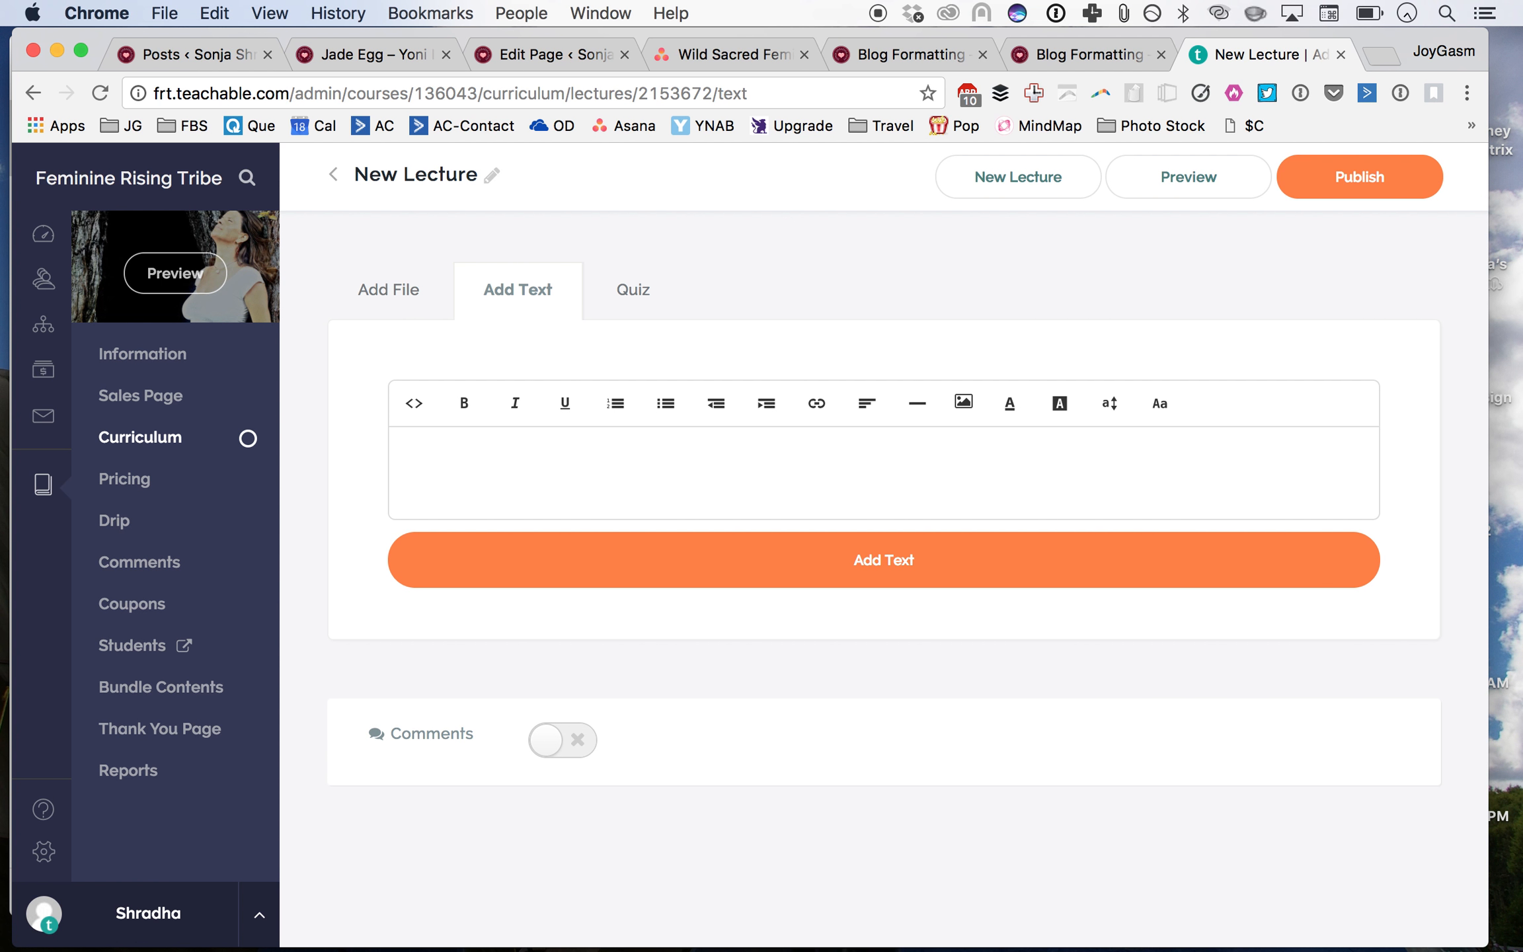
click(463, 166)
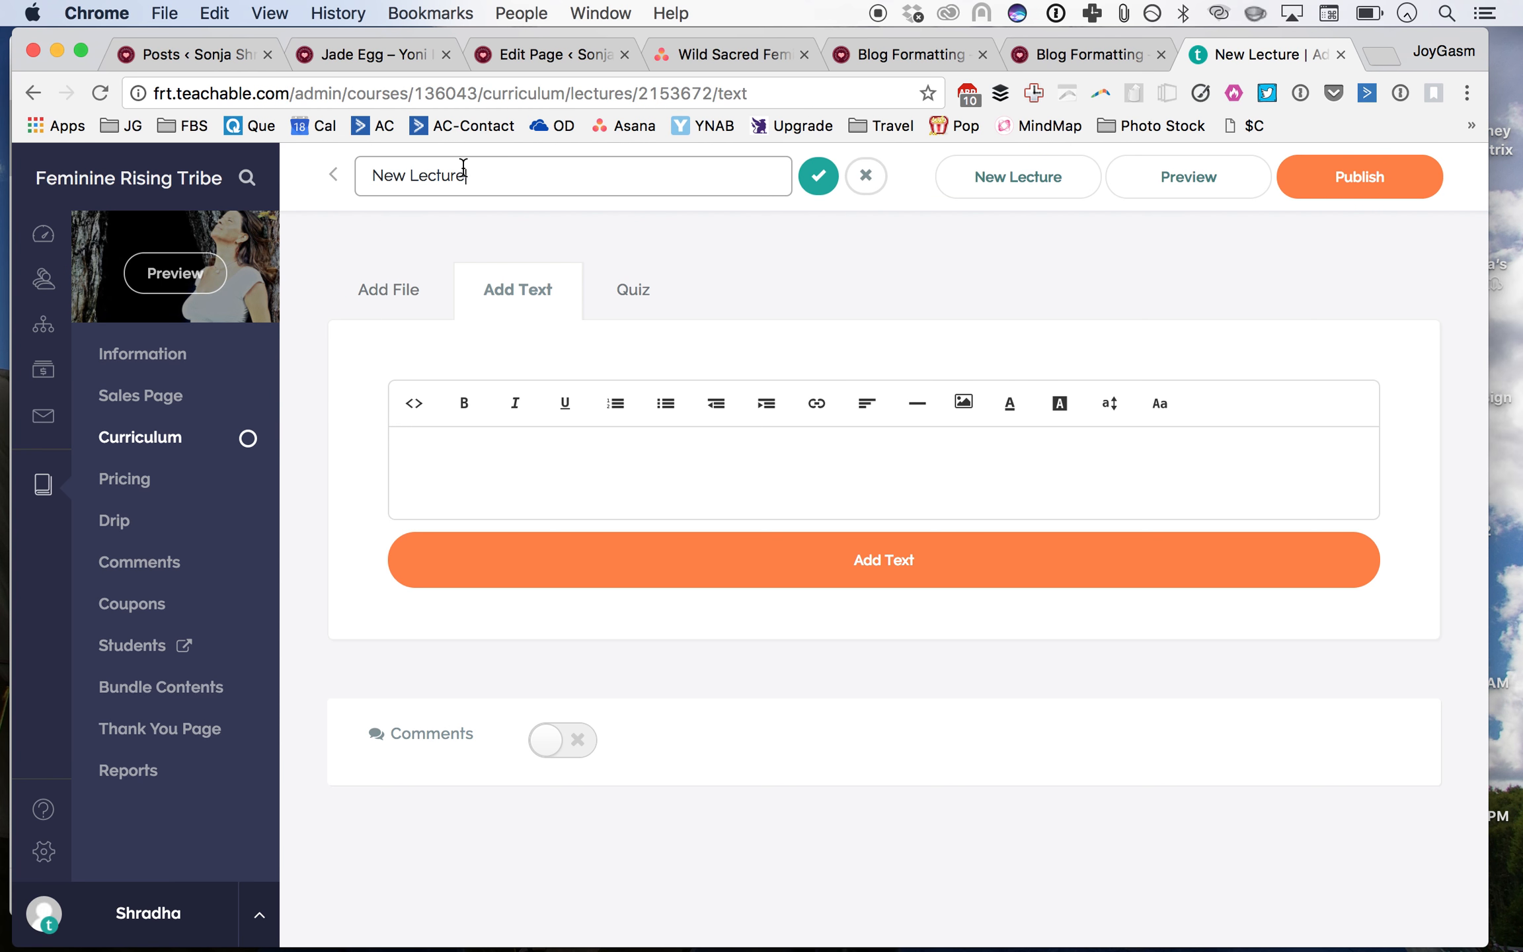
key(super+a)
text(C)
click(820, 176)
Step: Add a text block reading "What would you like to see here most? How can I support you to becoming your Radiant Self?"
click(511, 489)
text(What would you like)
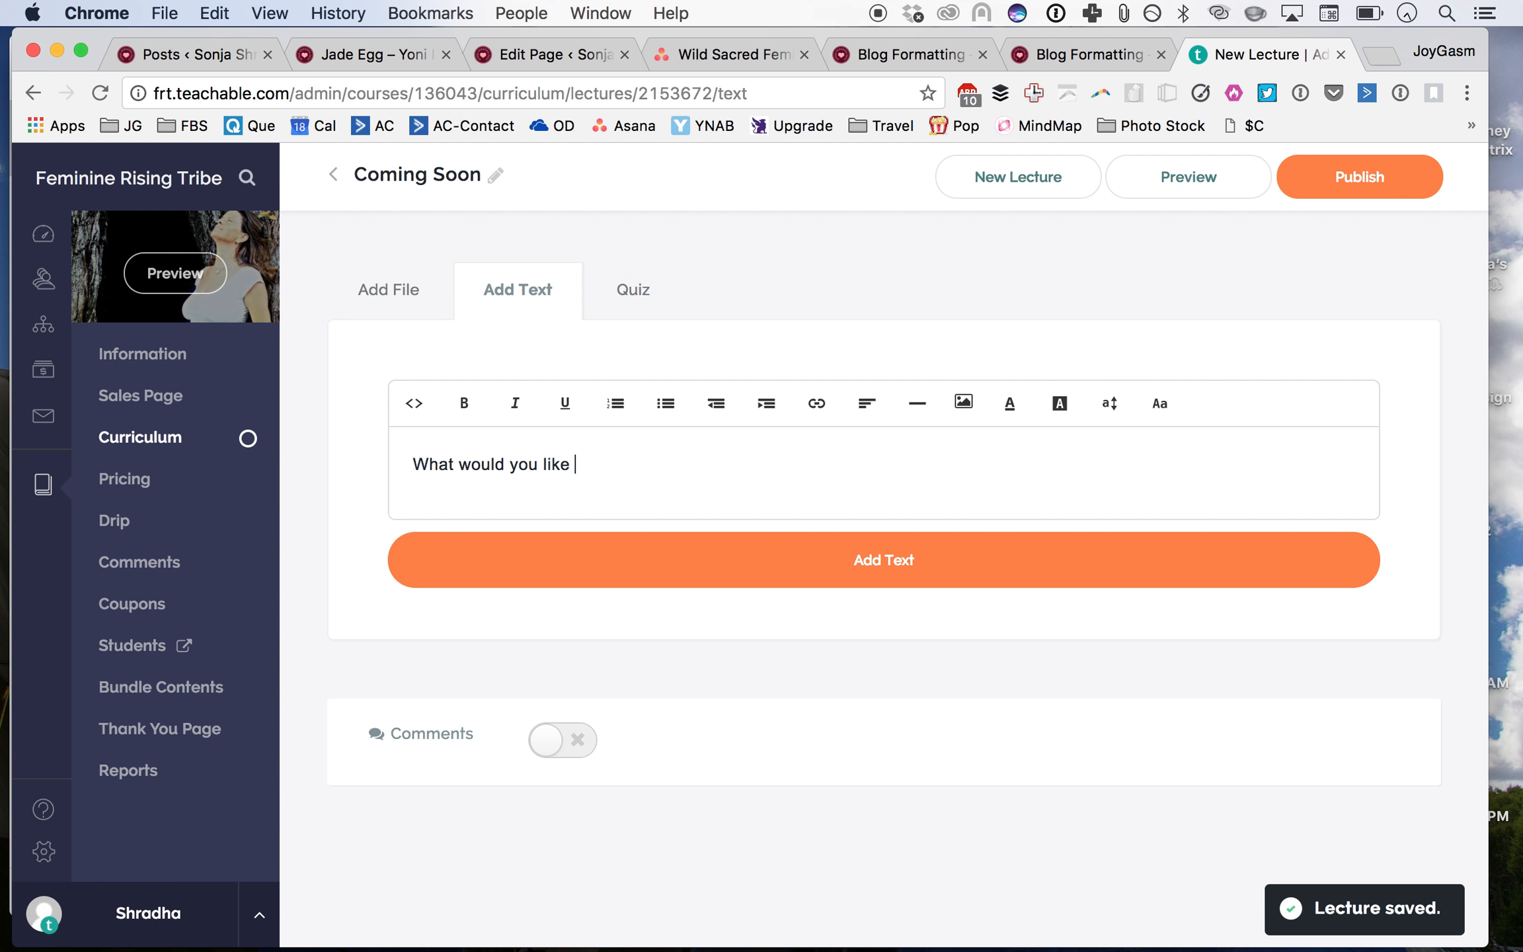
text( most? How can I support you to becoming your Radiant Self?)
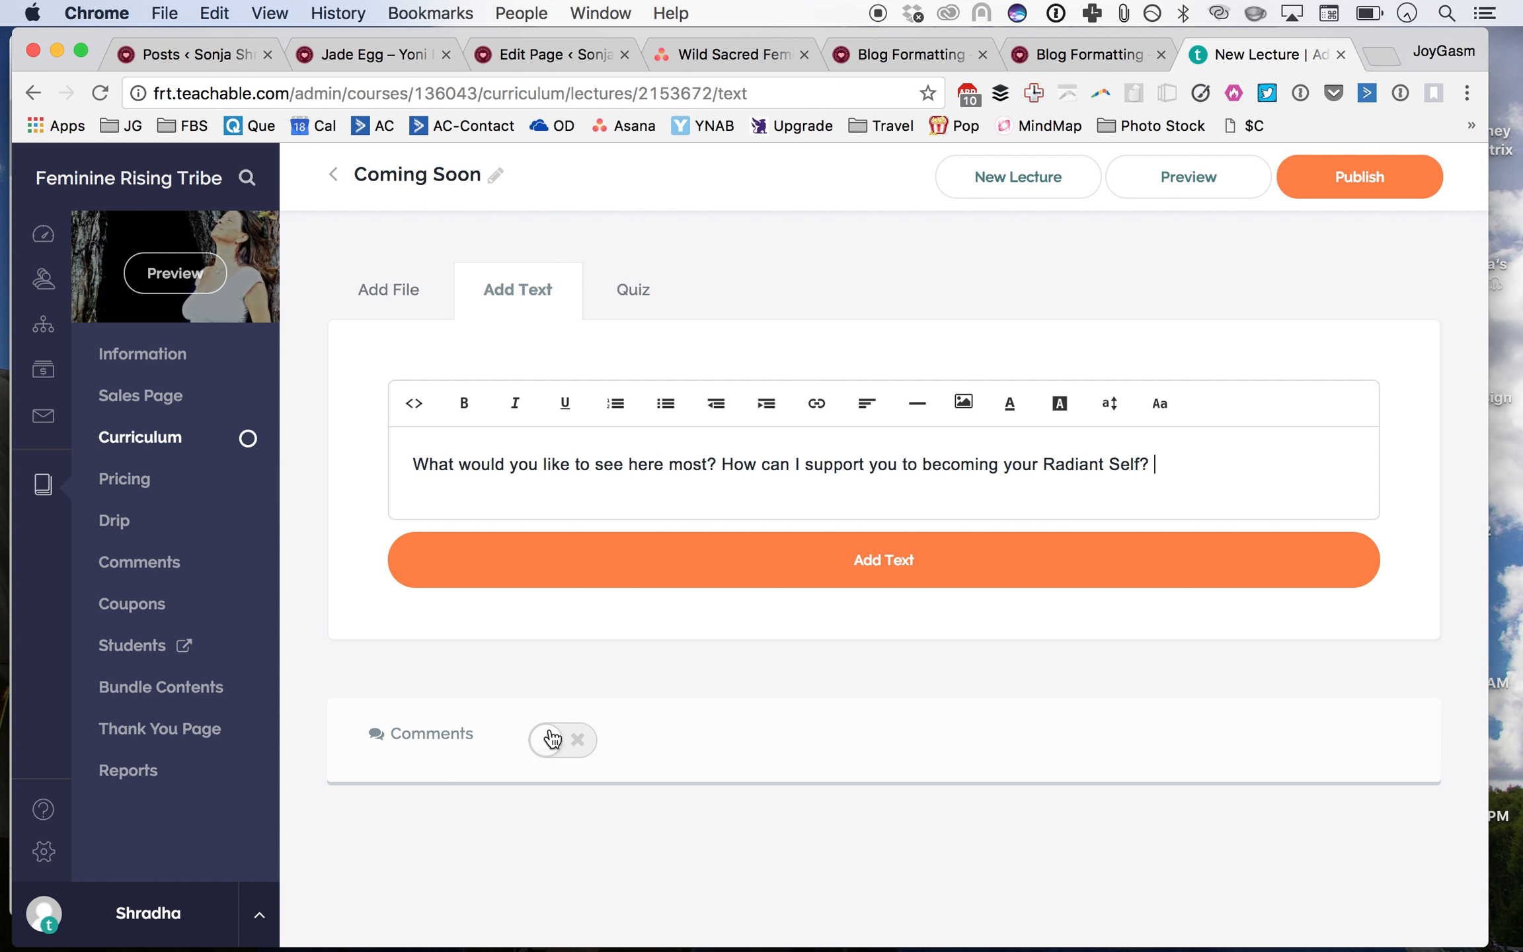
click(666, 561)
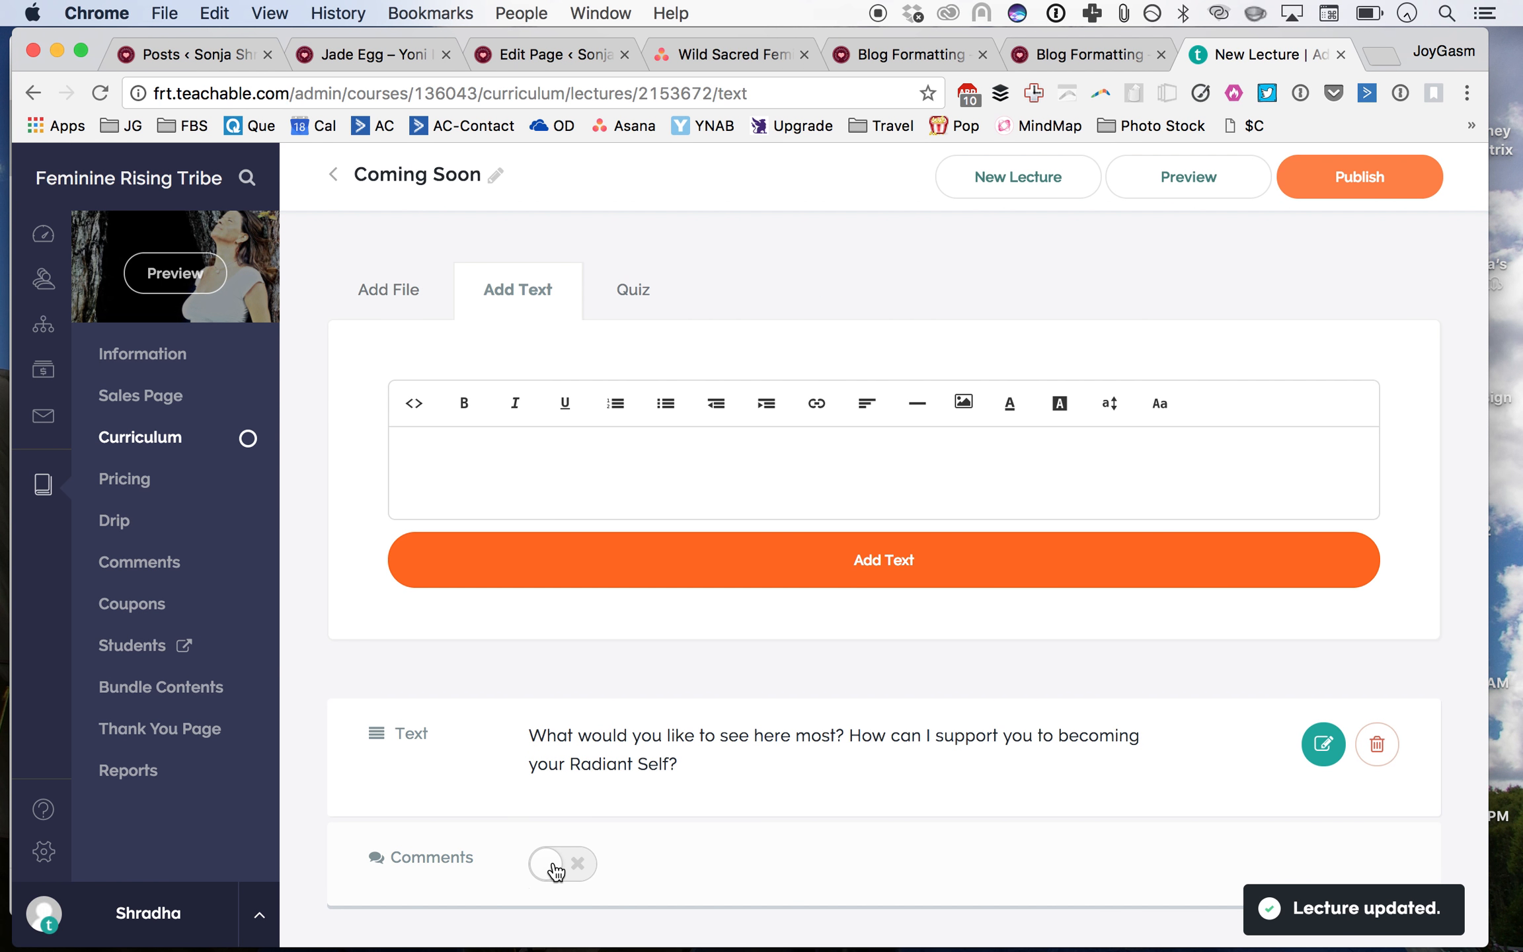
Step: Enable comments on the lecture and publish it
click(556, 868)
click(1371, 186)
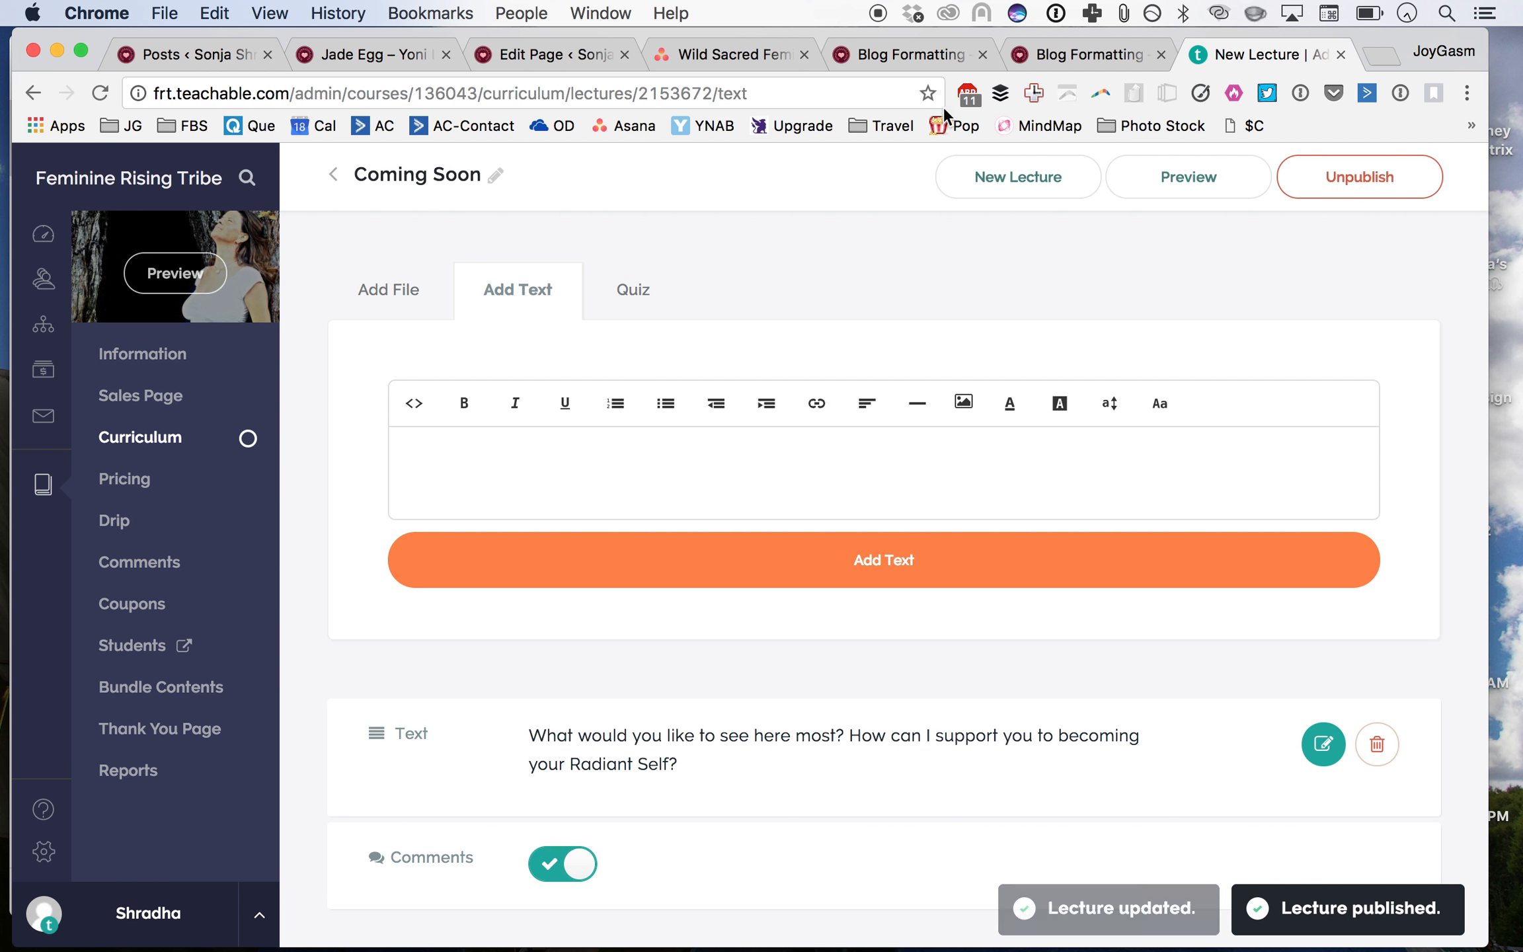
Step: Add the Reclaim Your Radiance course to the Feminine Rising Tribe course's bundle contents
click(334, 173)
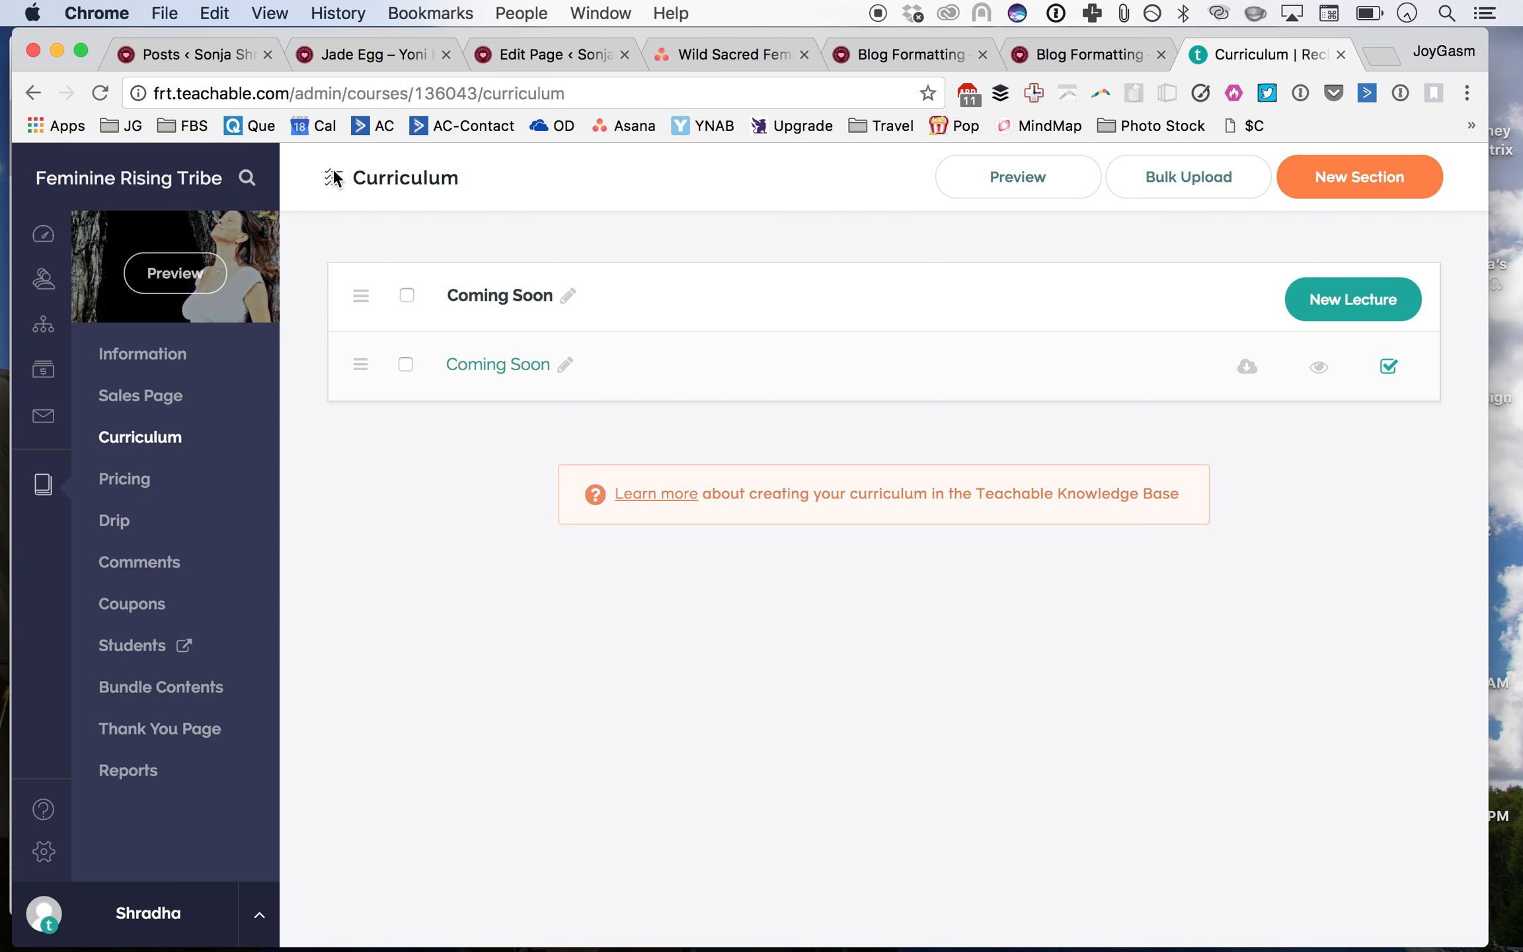
click(152, 370)
scroll(1245, 357, down, 2)
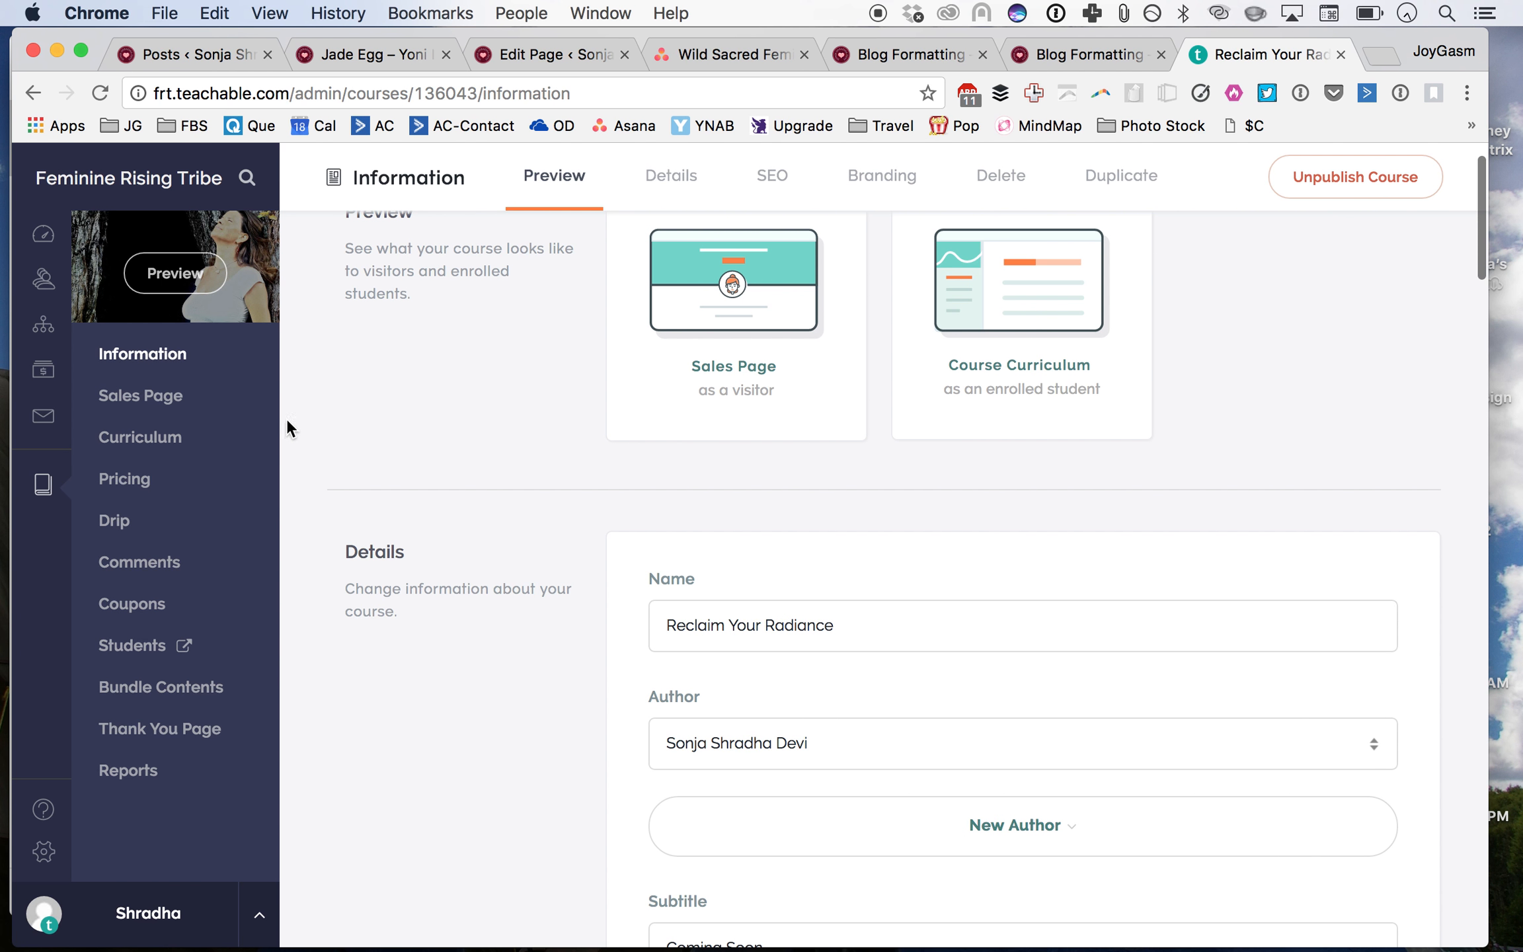
click(40, 485)
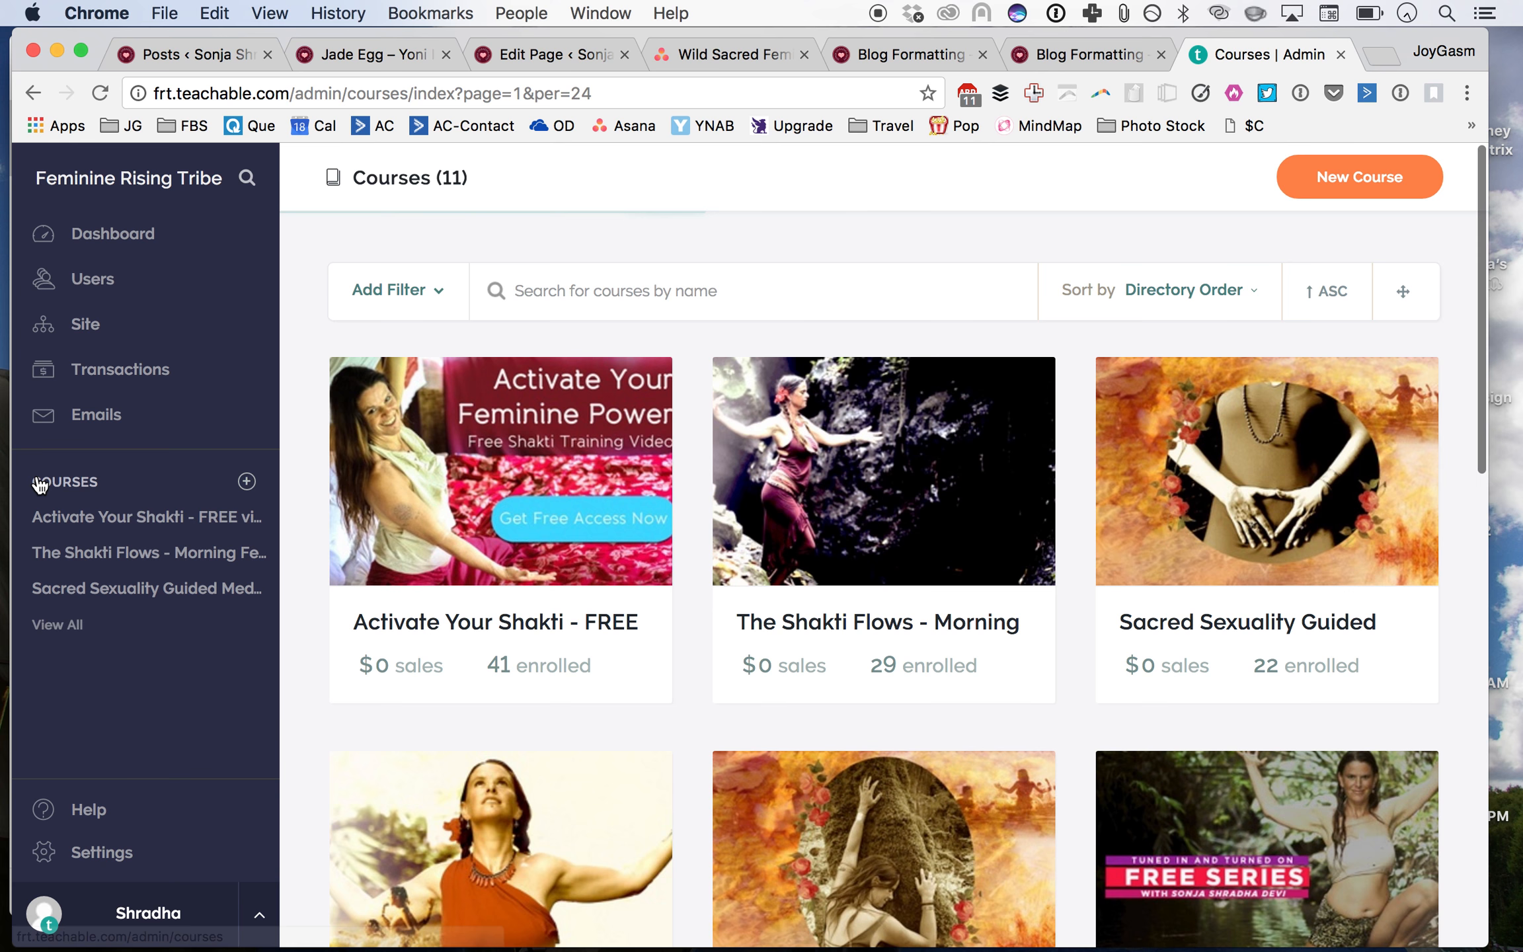
scroll(623, 720, down, 4)
click(567, 670)
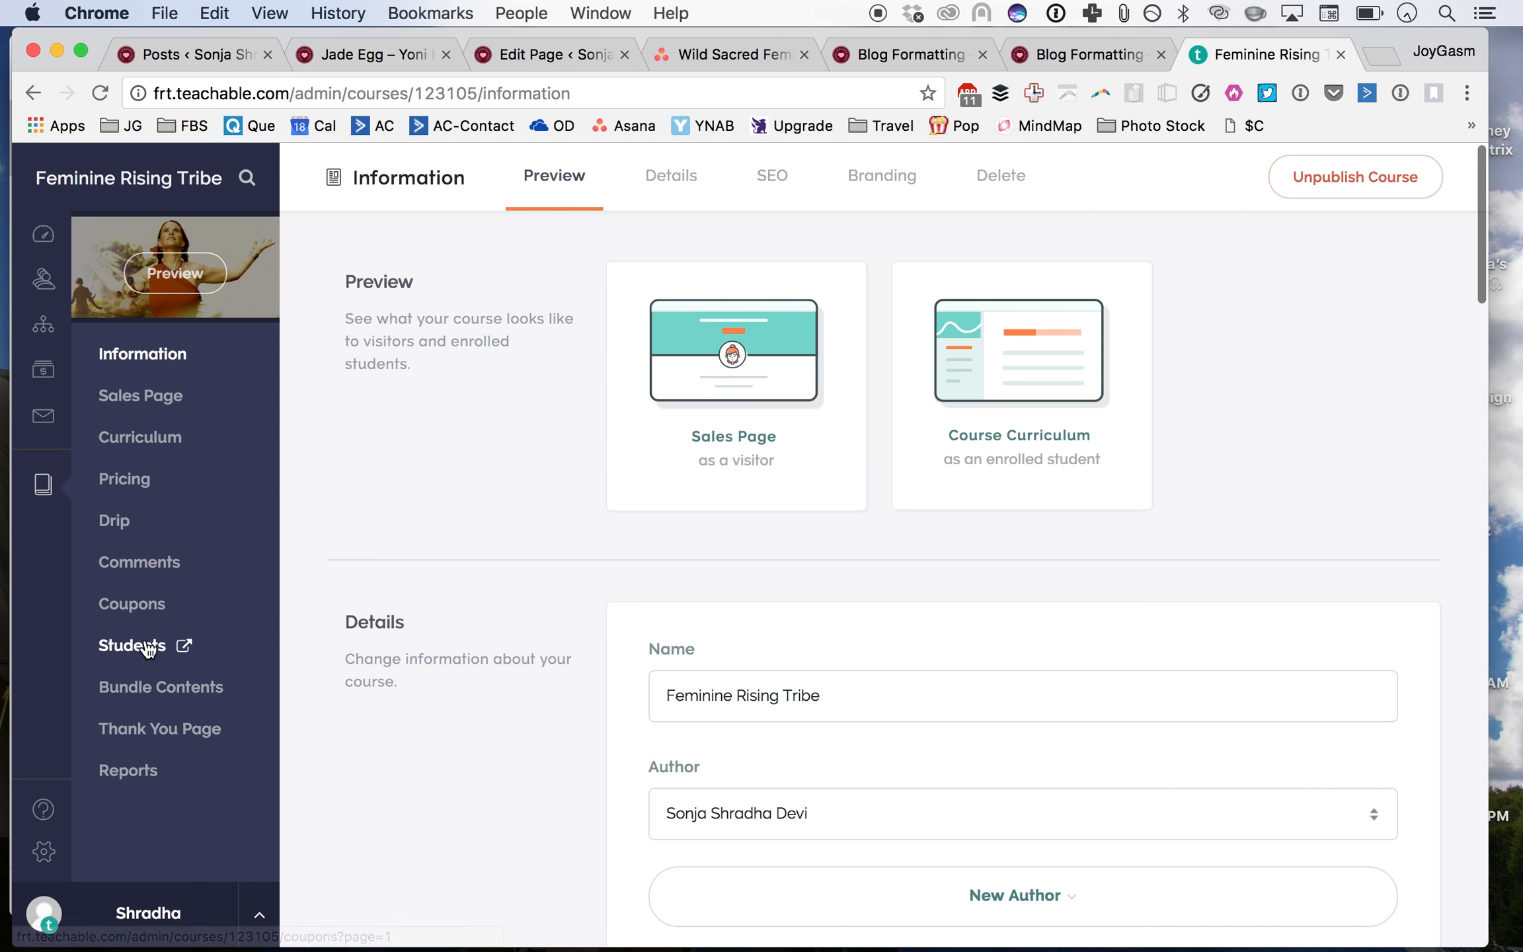
click(144, 687)
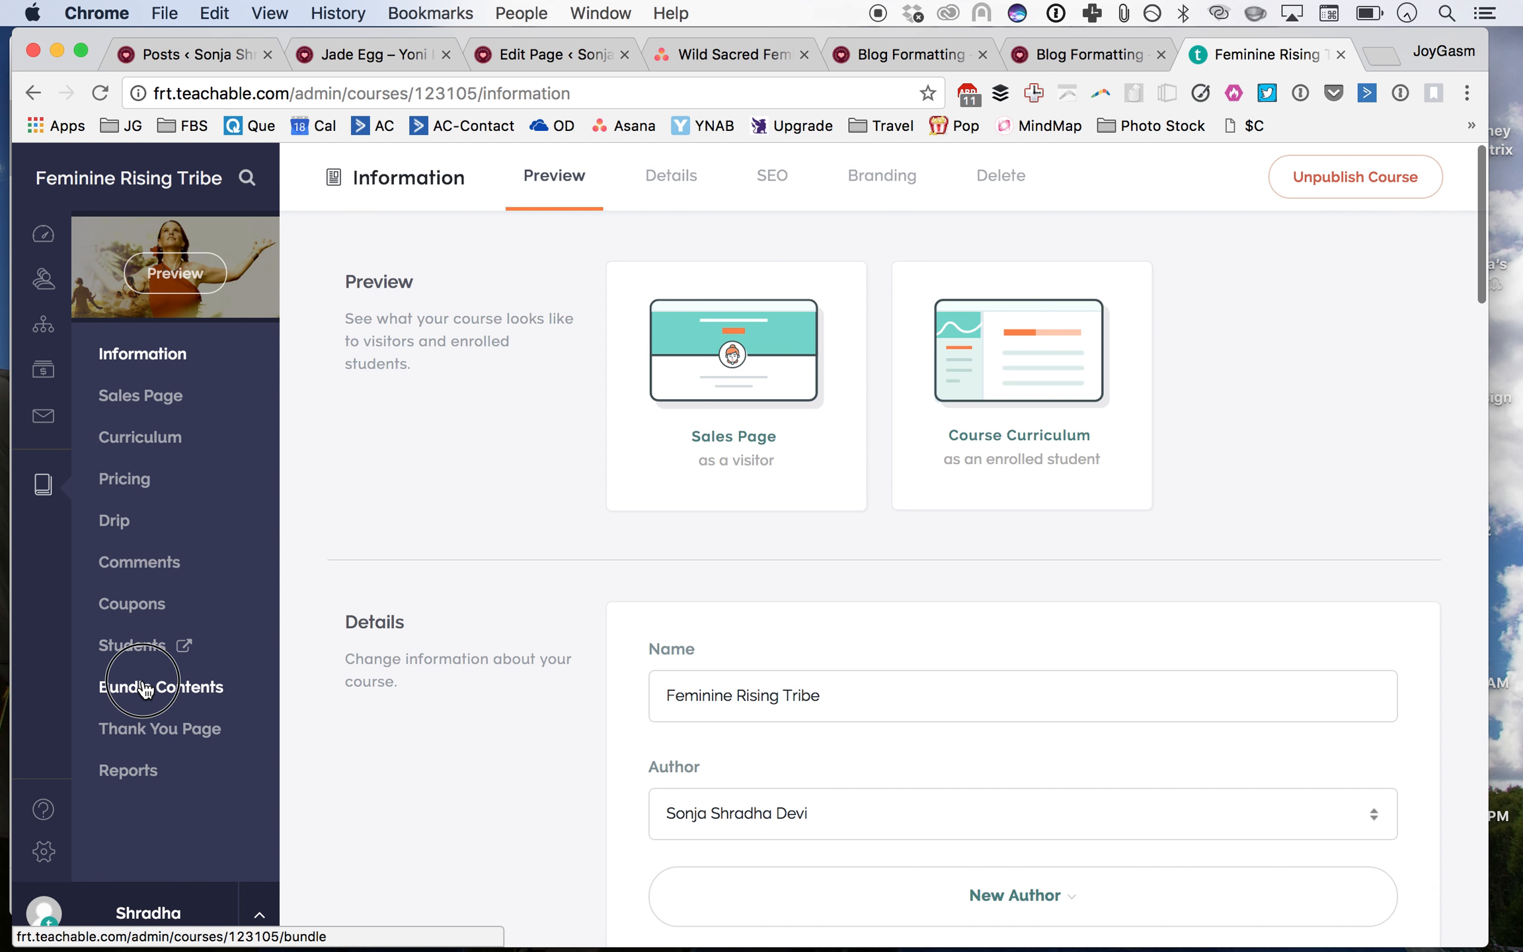
click(828, 398)
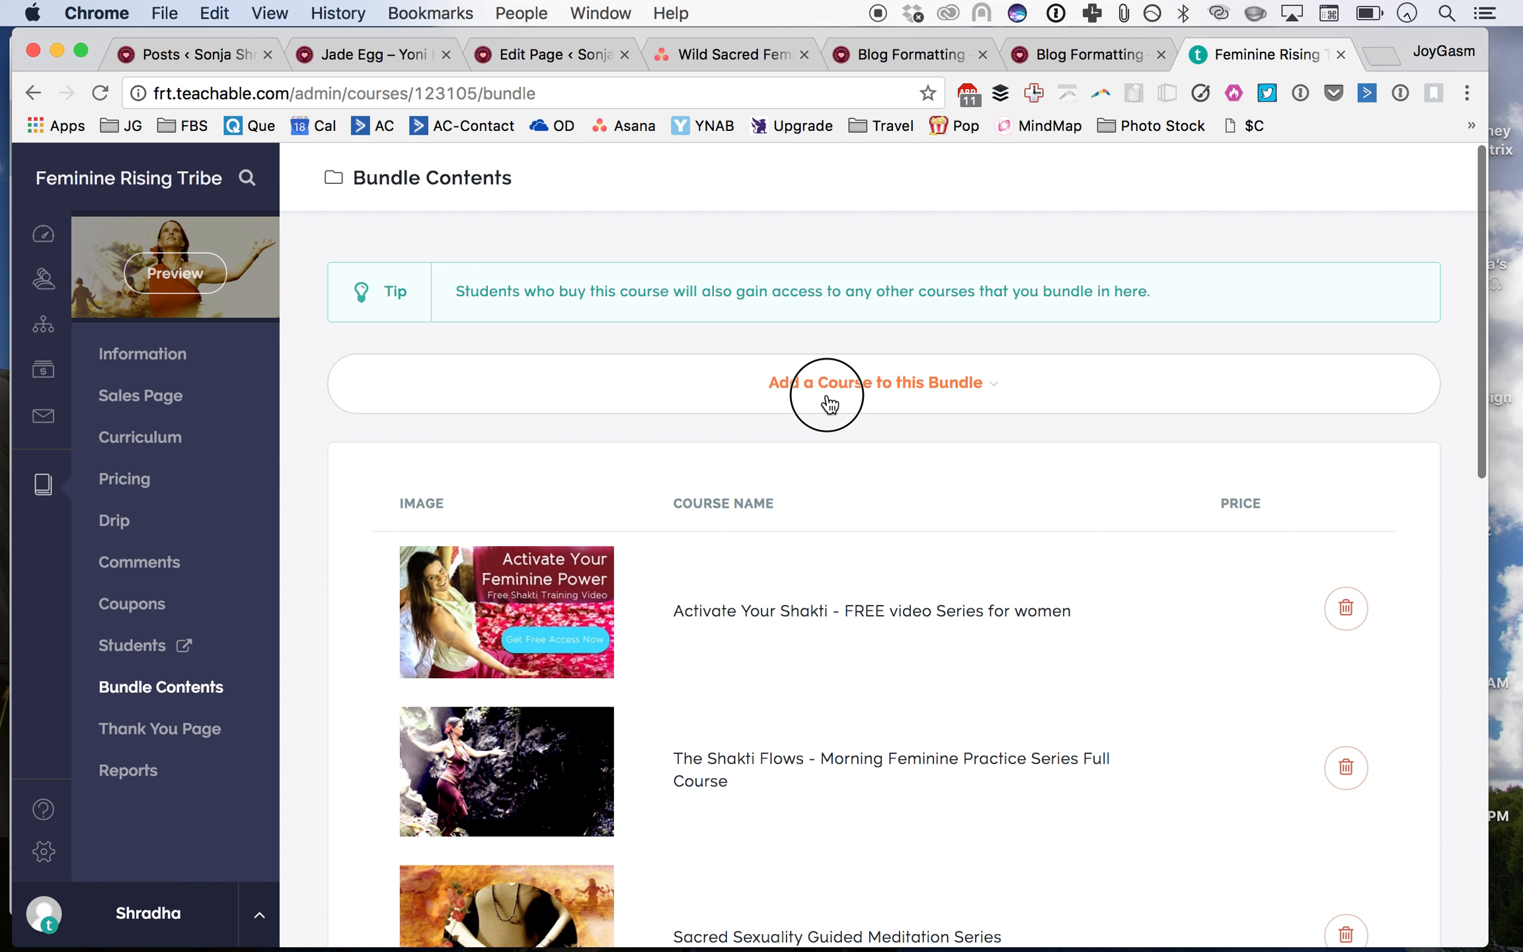
click(841, 463)
click(837, 493)
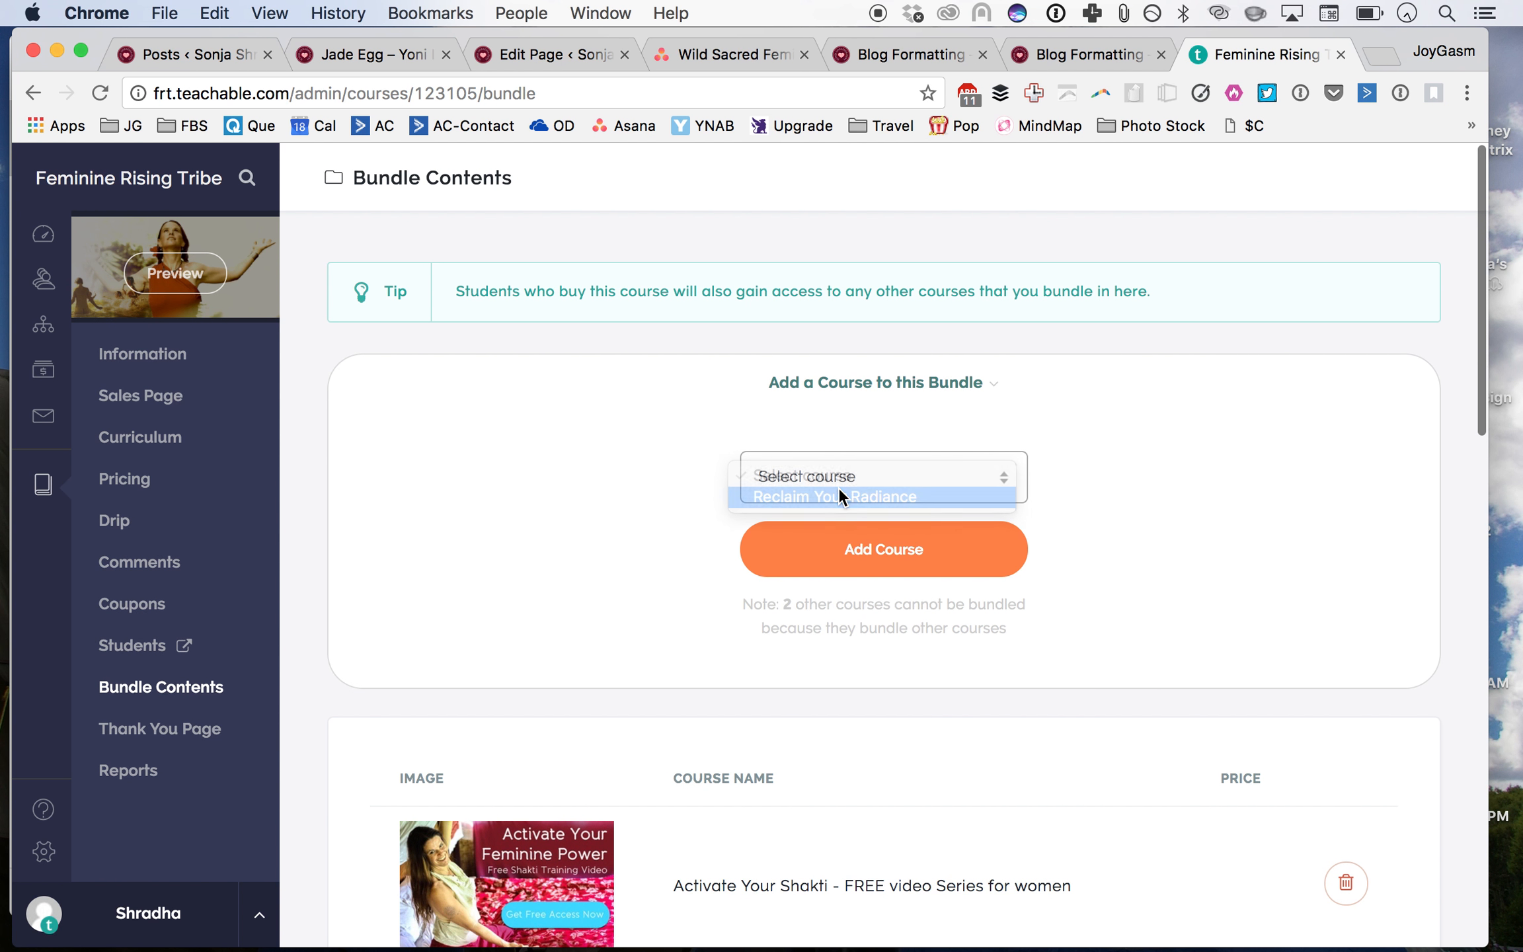
click(874, 548)
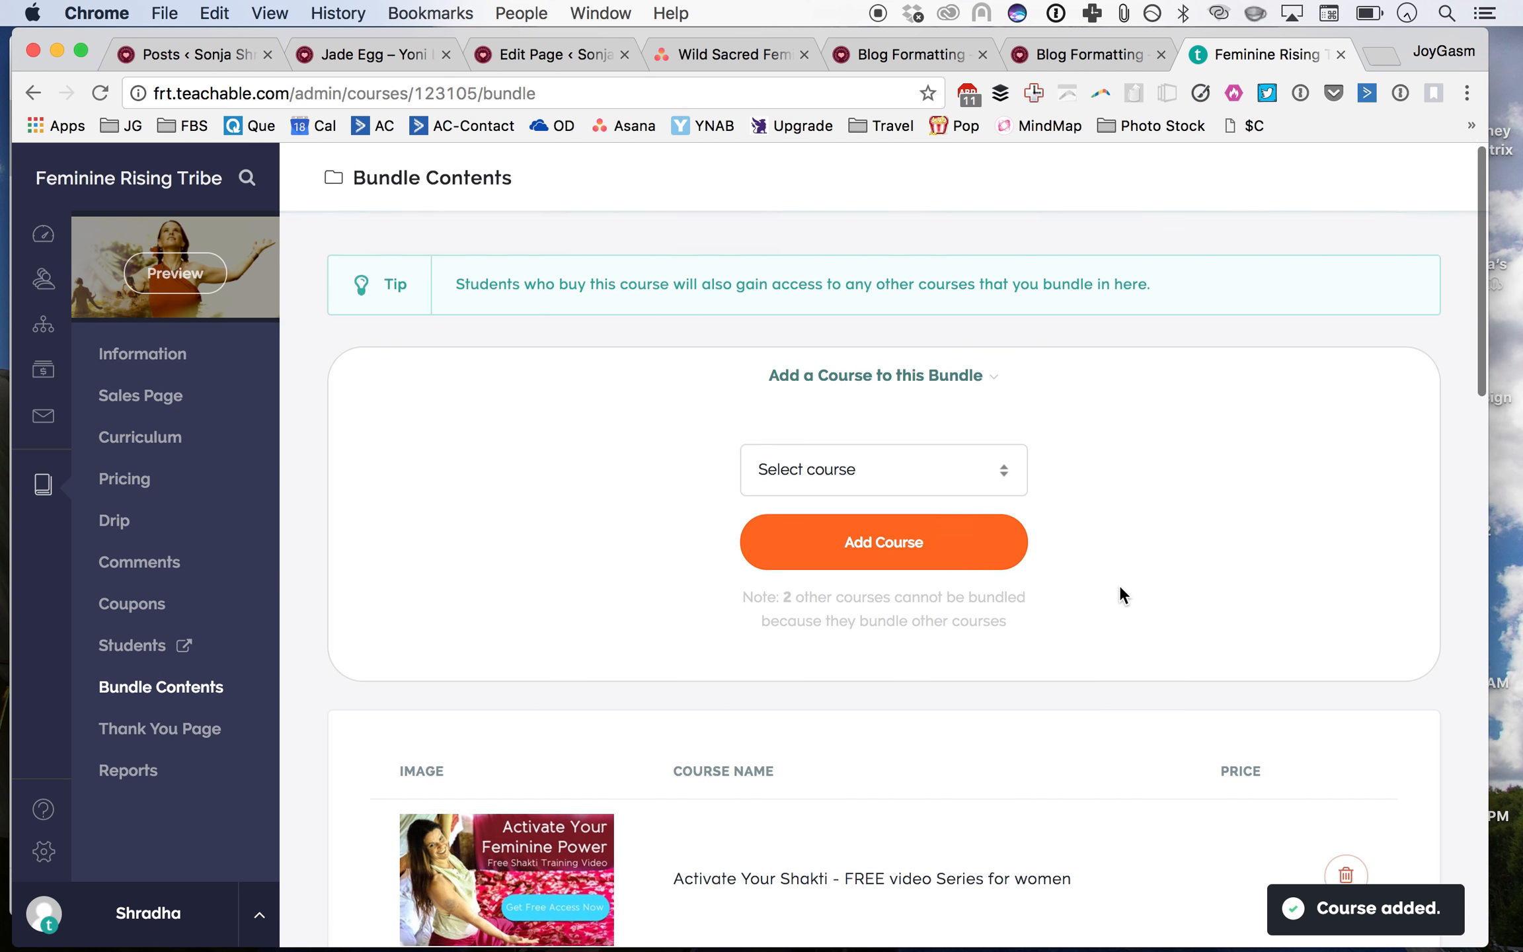
scroll(1120, 584, down, 15)
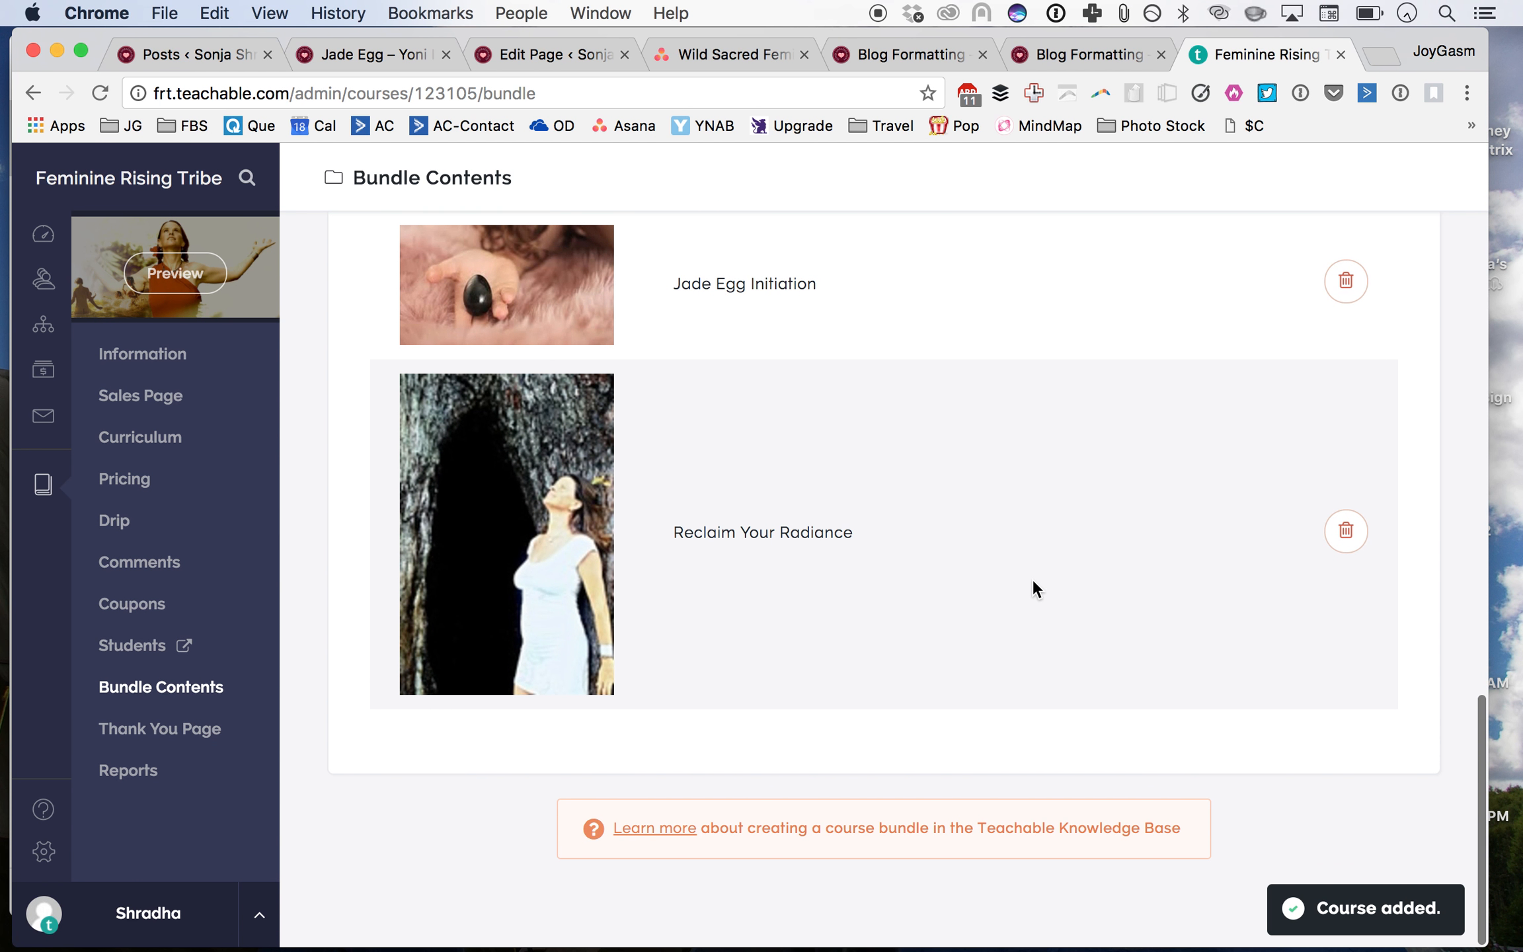
scroll(1032, 580, up, 6)
scroll(1032, 580, down, 1)
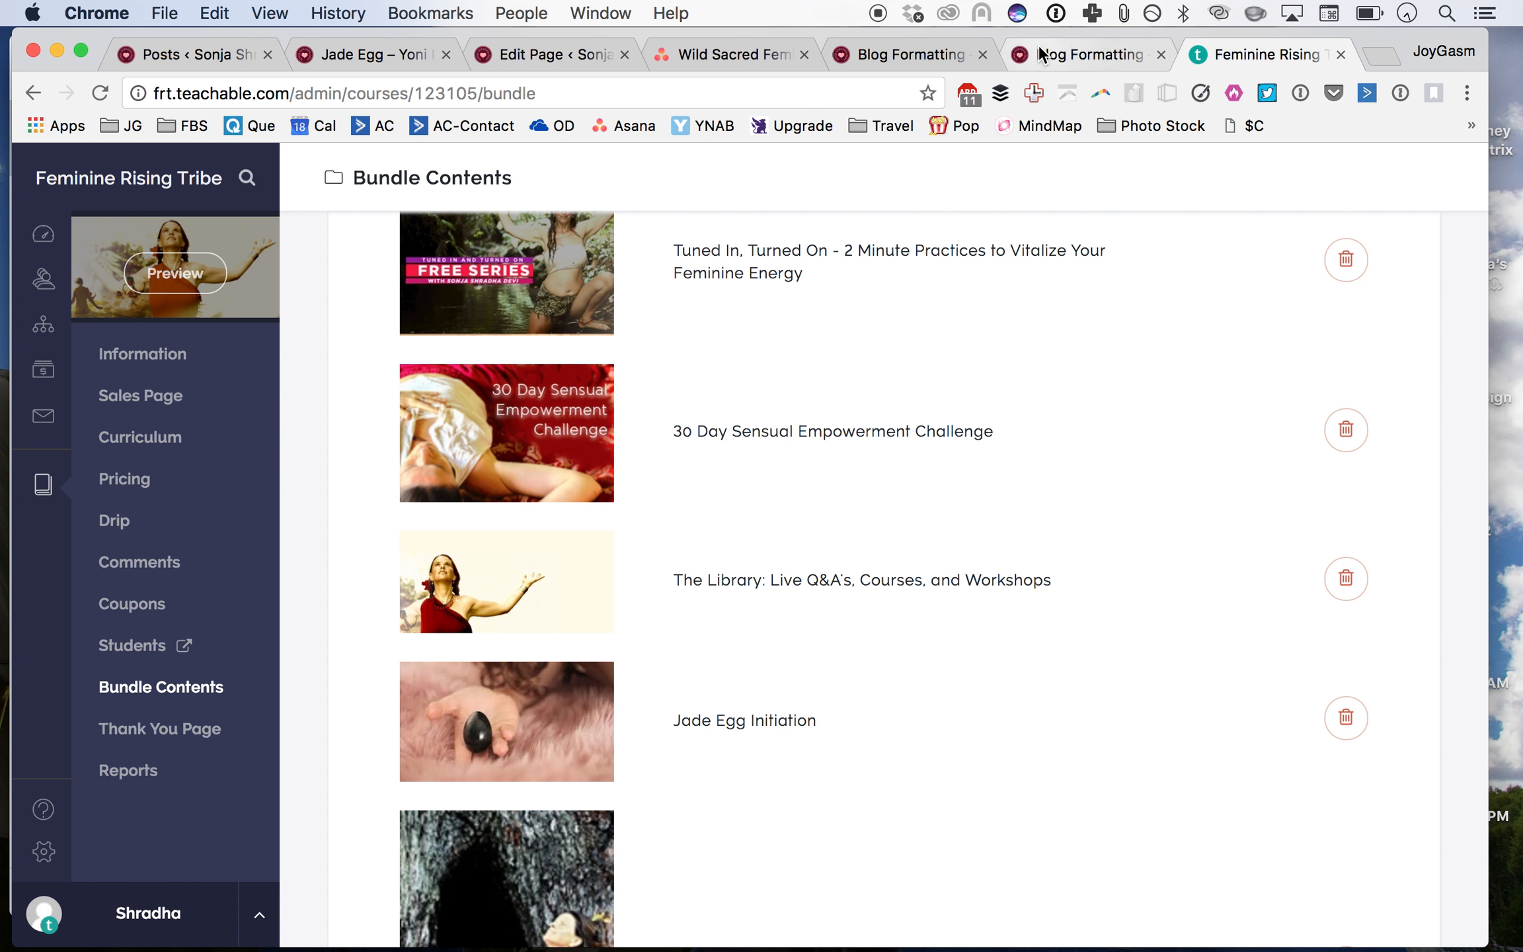
Step: Close the duplicate Blog Formatting browser tab
click(1092, 61)
click(909, 58)
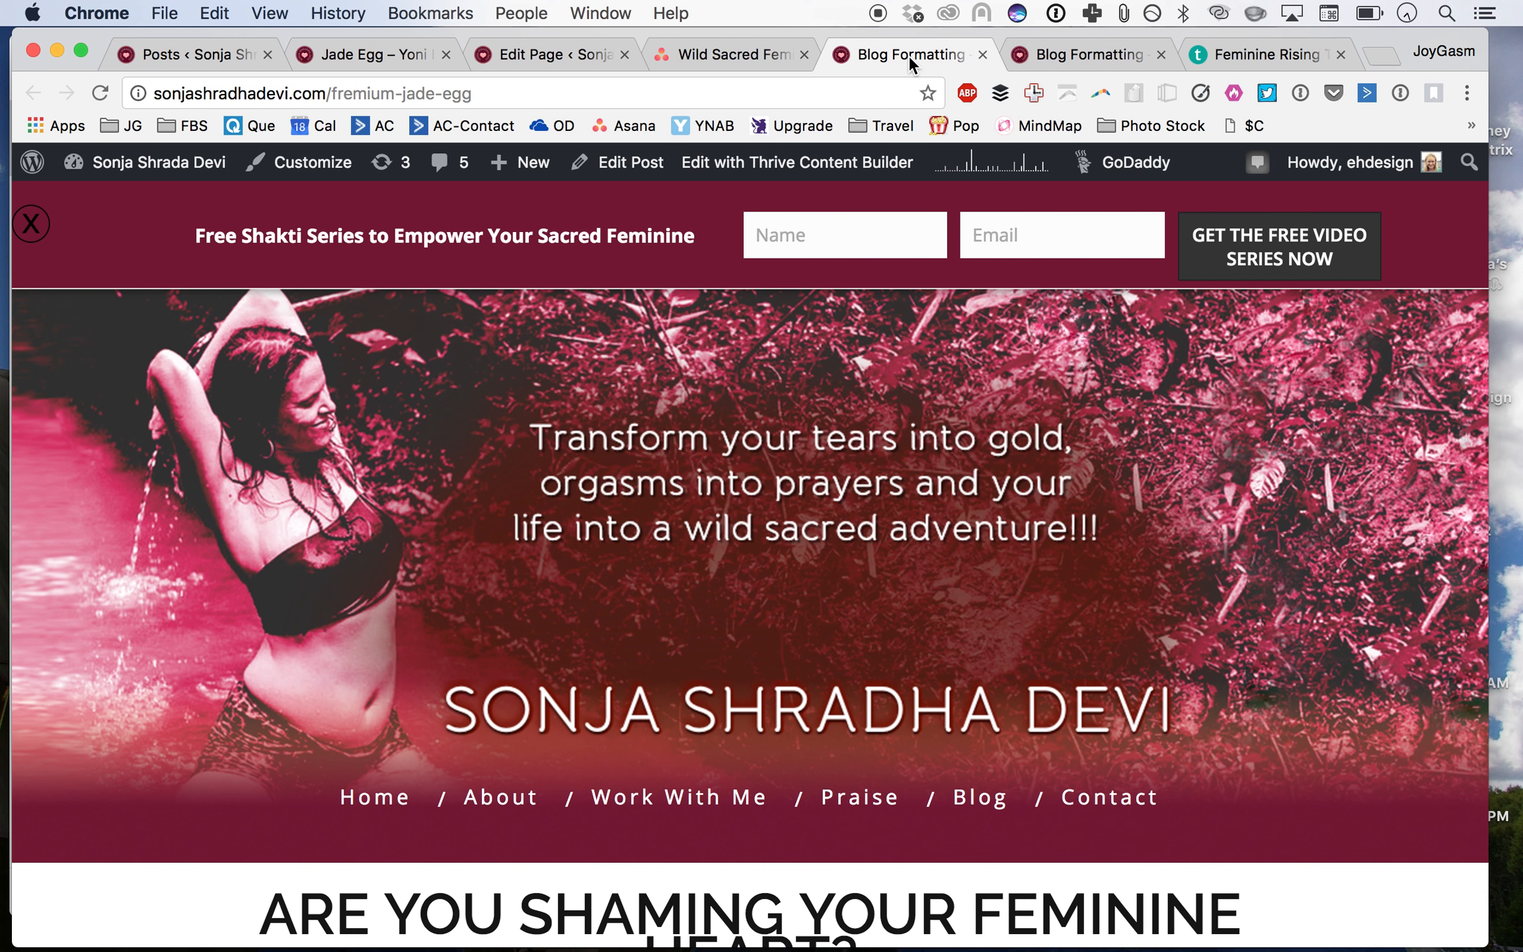
scroll(802, 439, down, 15)
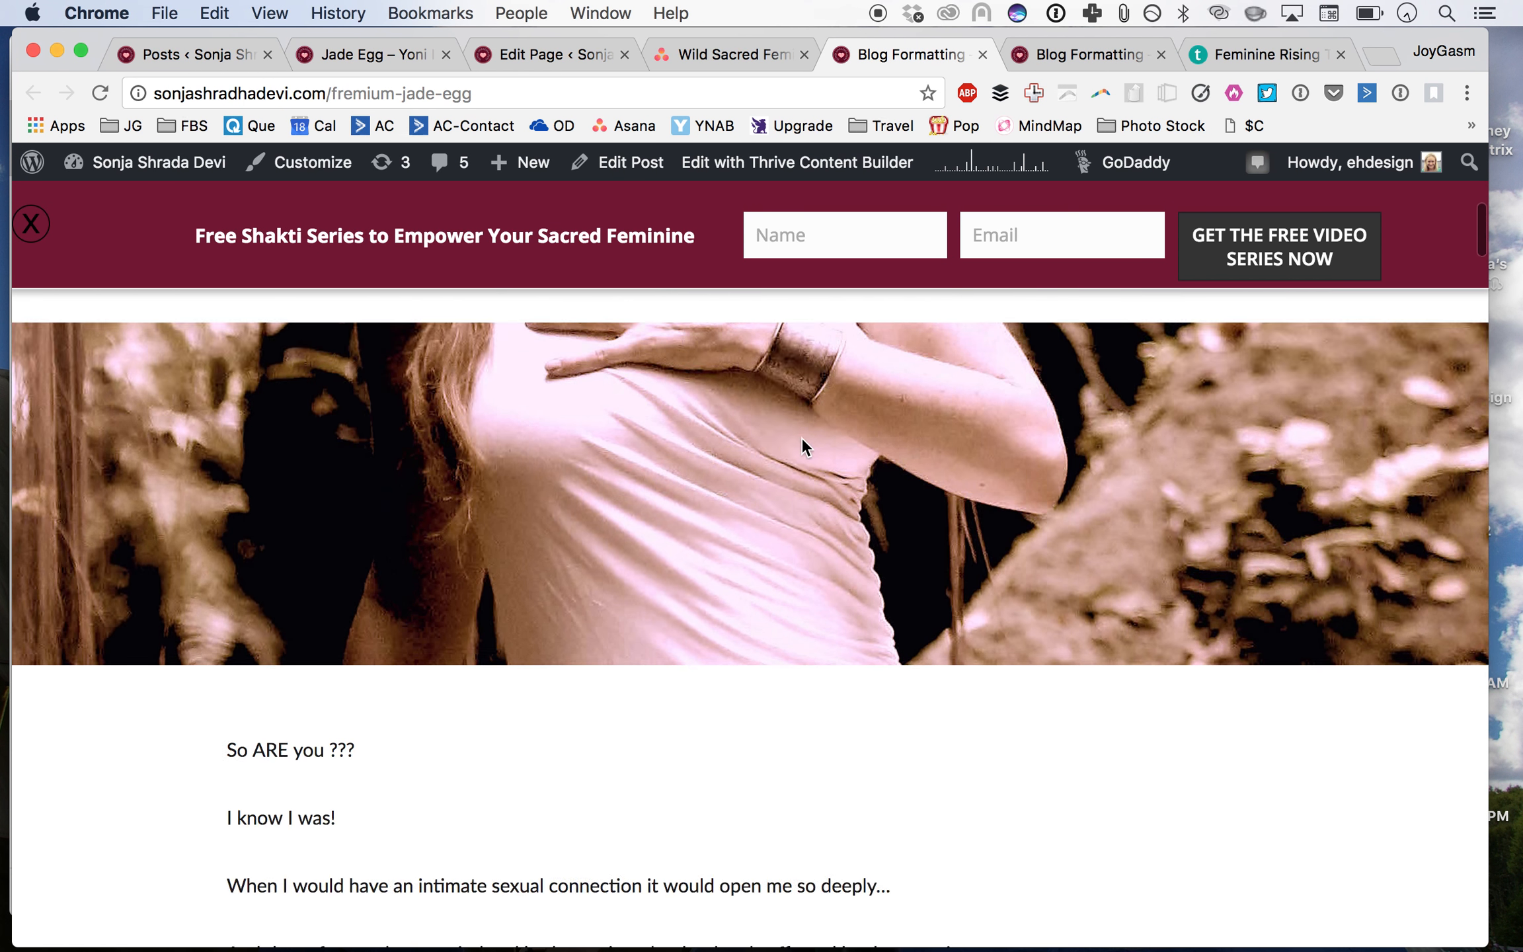
click(1063, 54)
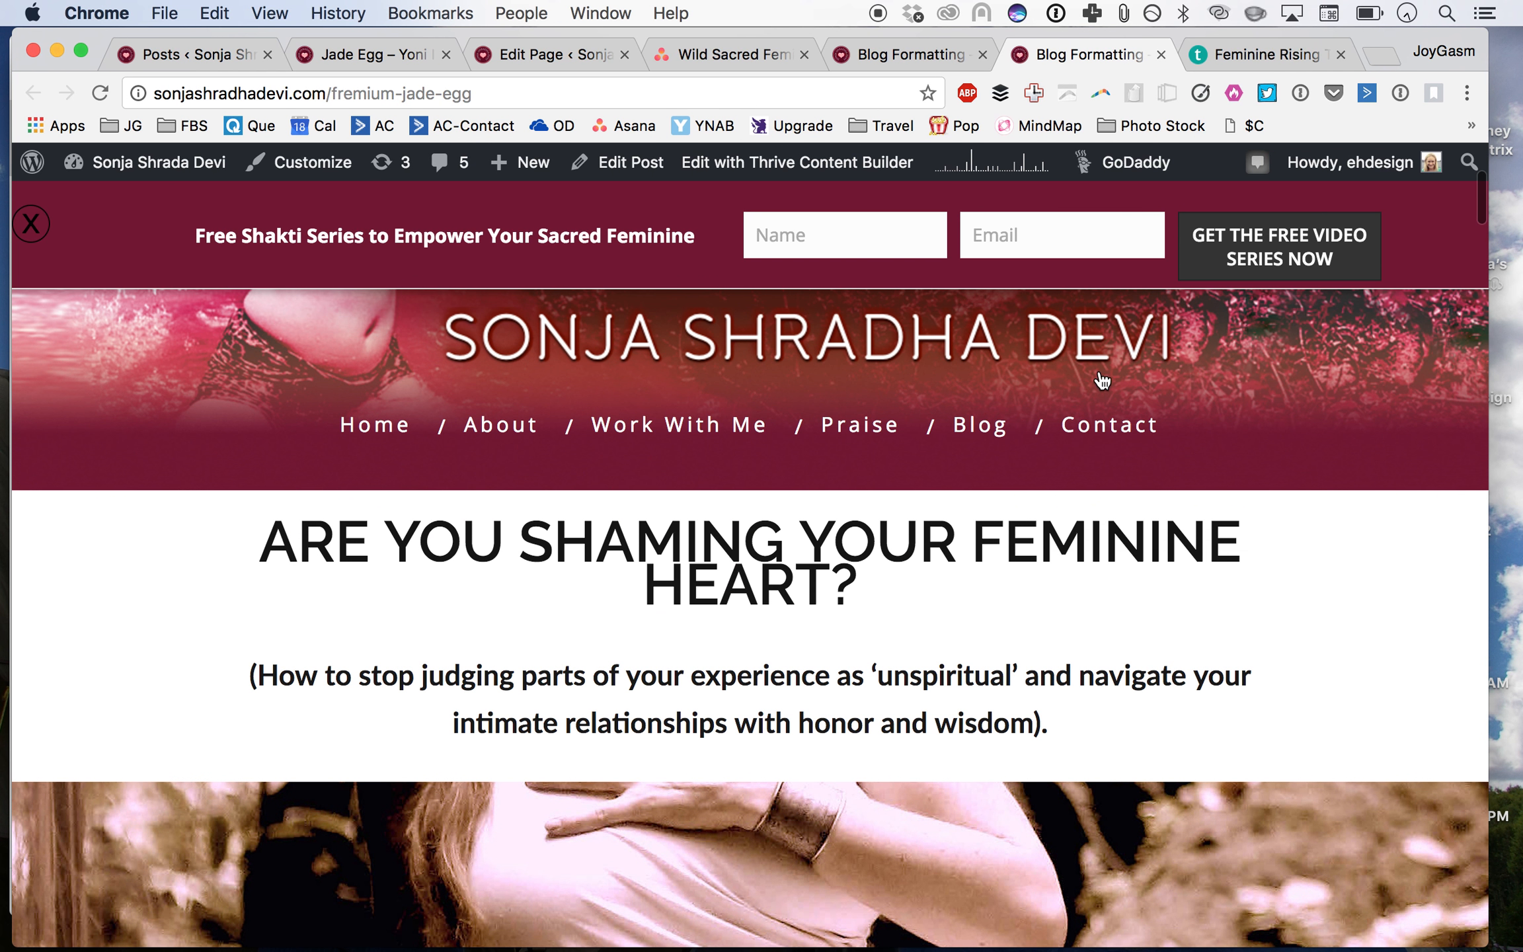
click(1161, 54)
Step: Open the Blog Formatting post in Thrive Content Builder
click(1003, 54)
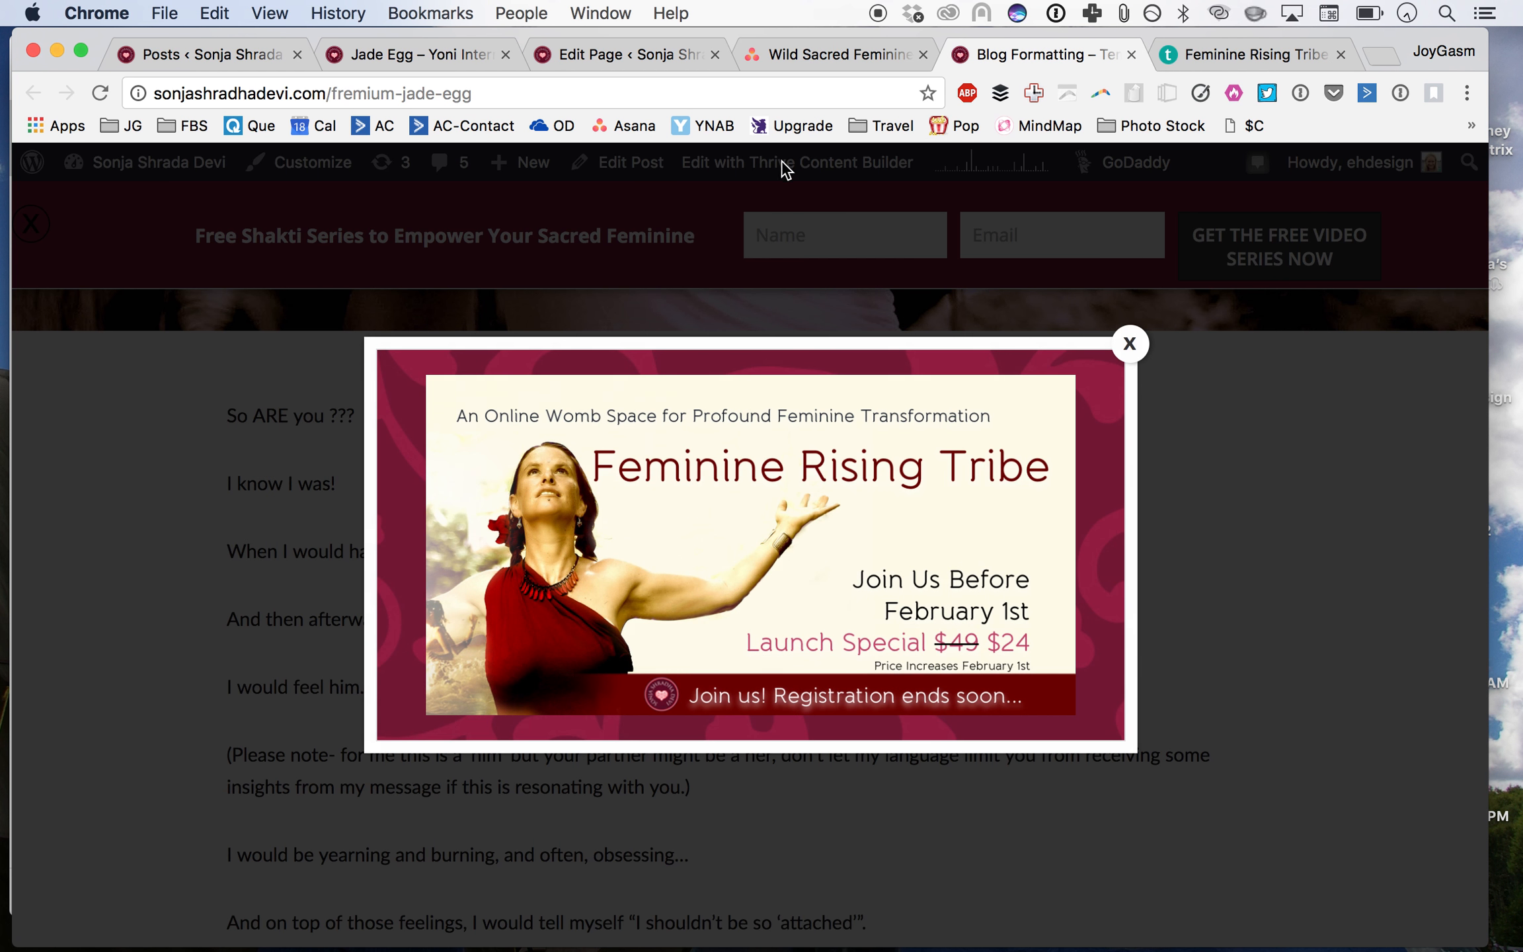
click(1130, 344)
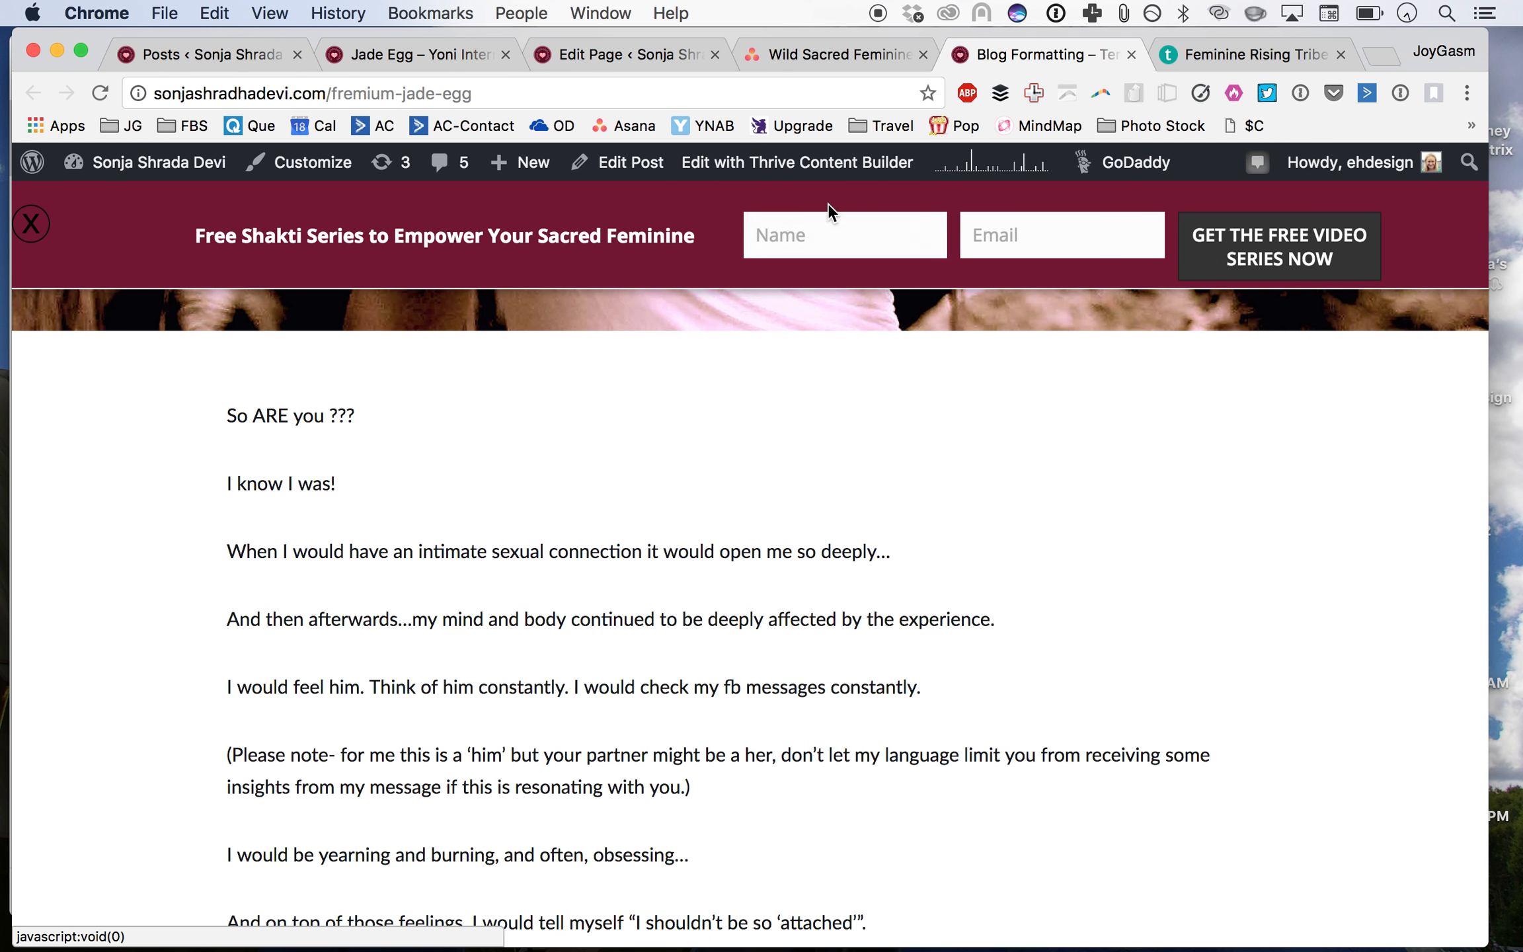
click(759, 159)
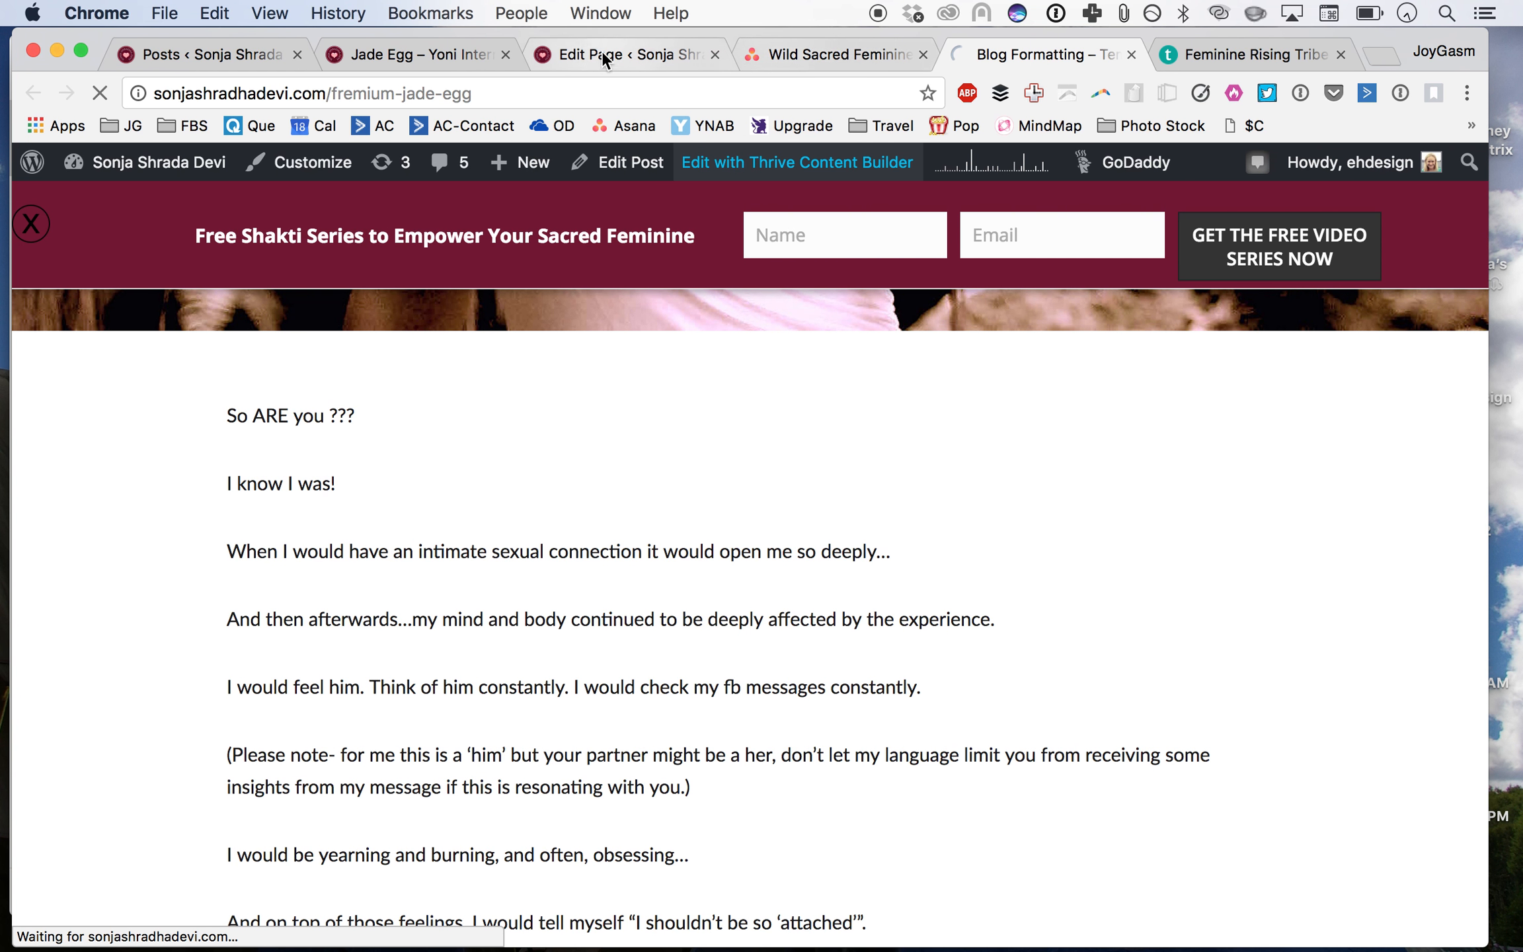
click(574, 53)
click(219, 53)
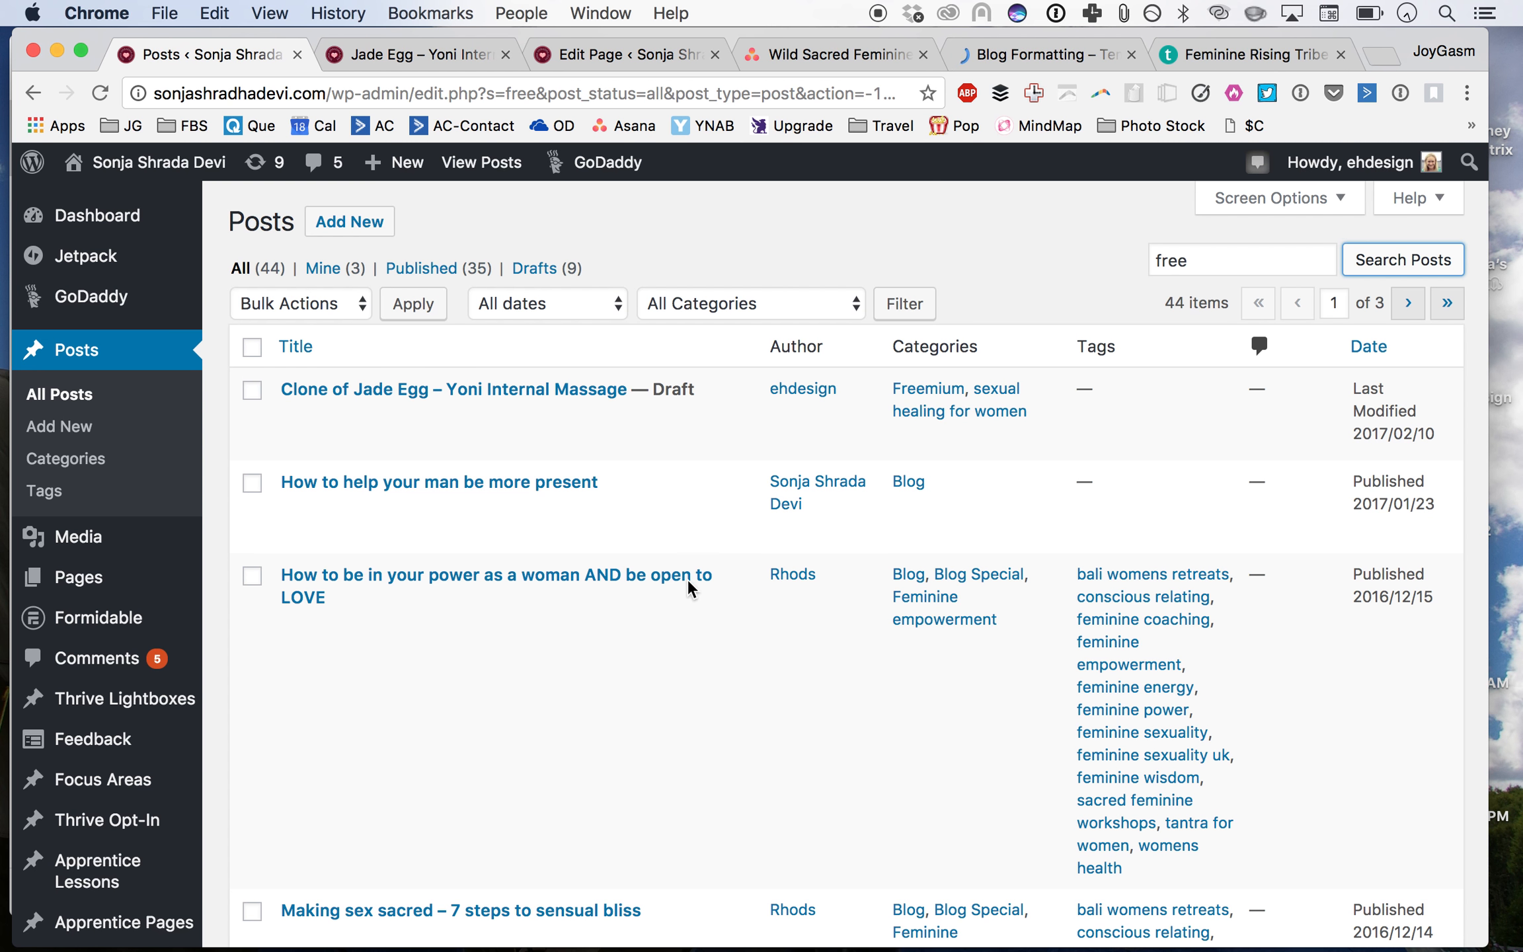
click(1235, 263)
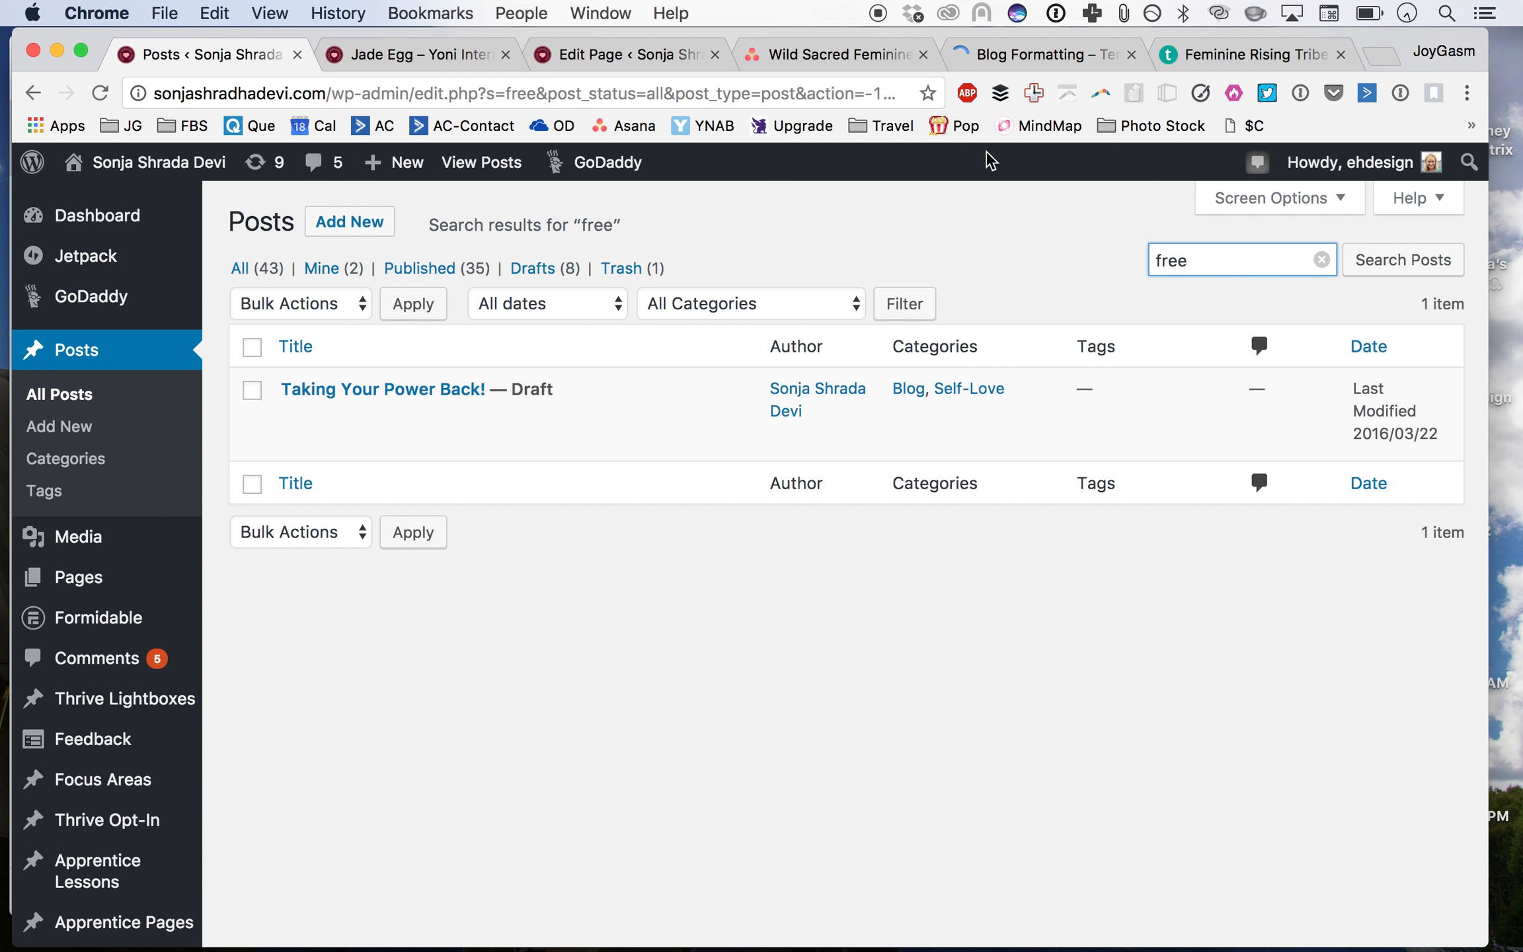
click(1024, 54)
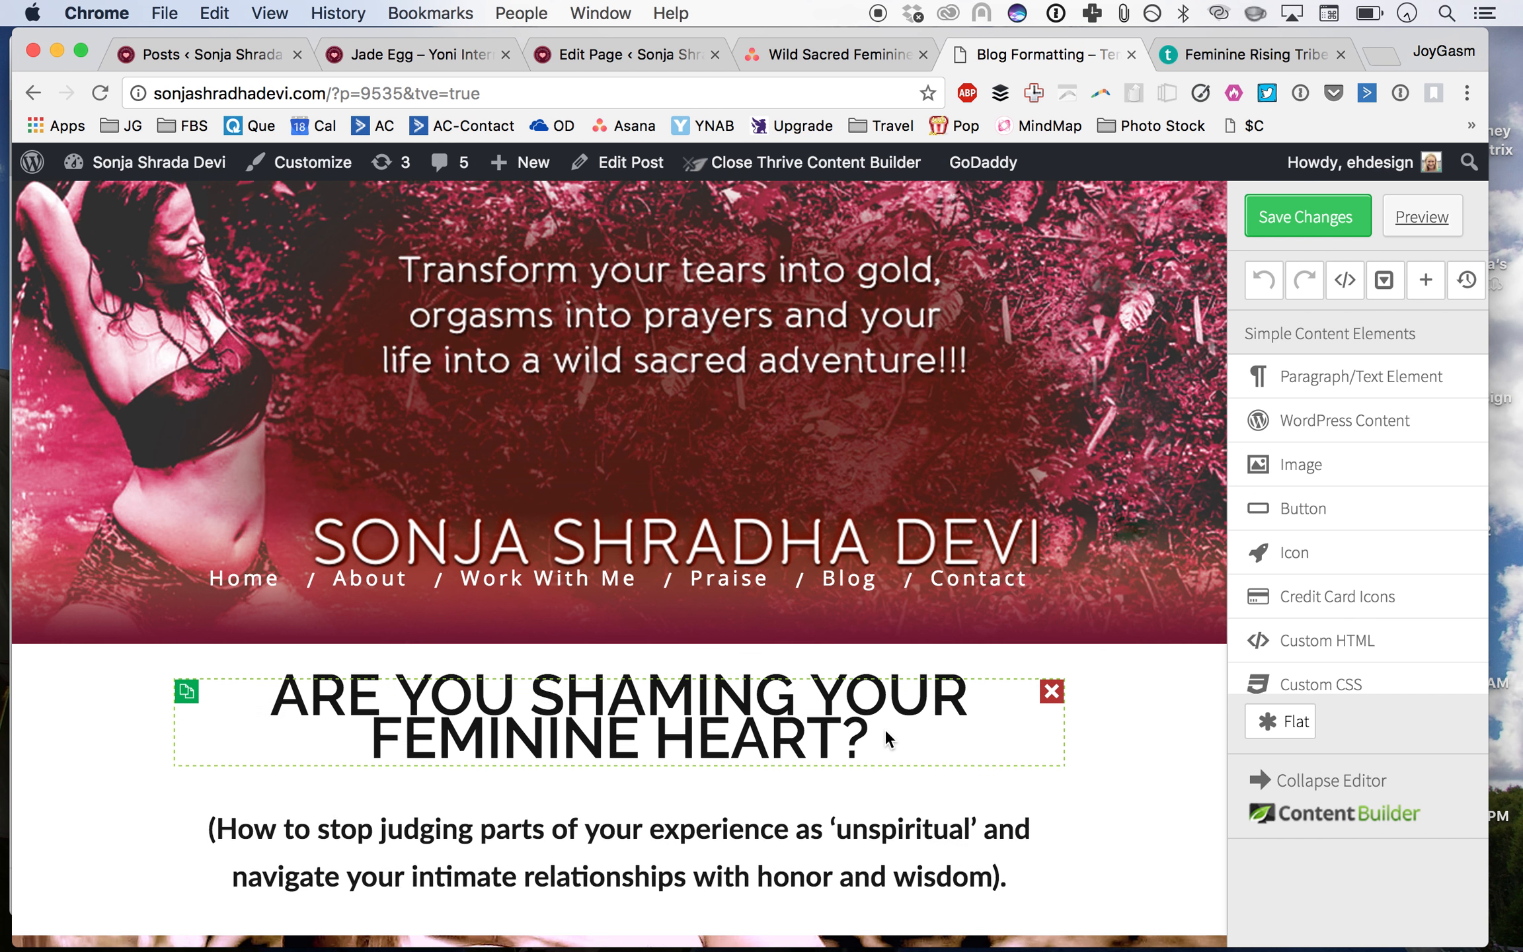
Step: Save the image page section as a user content template named Heart SSD Image Moving BG
scroll(884, 728, down, 3)
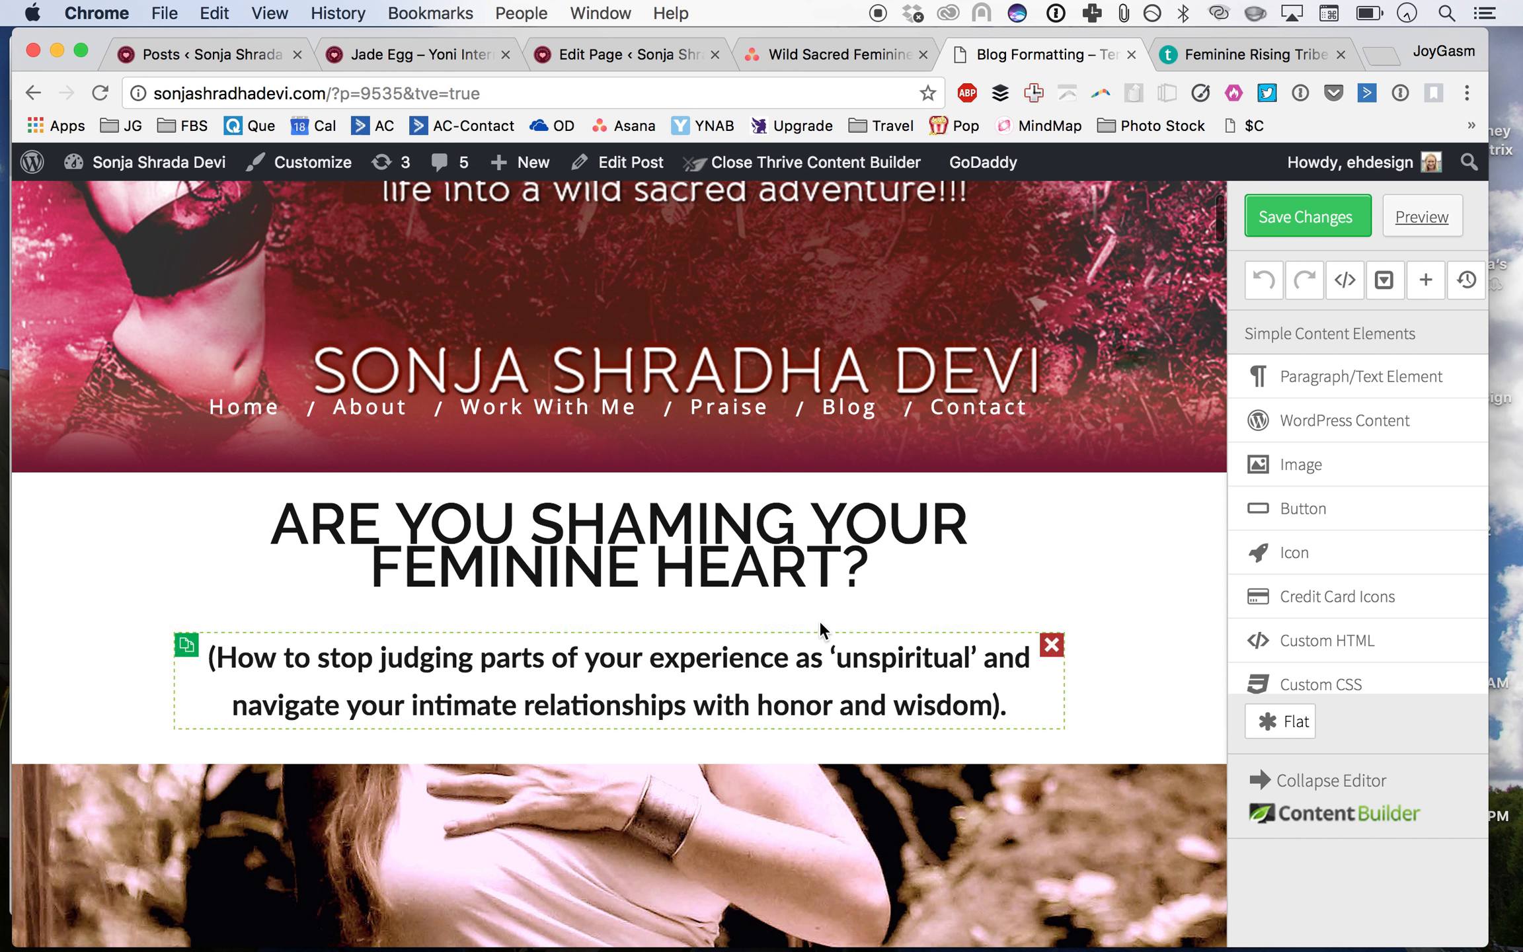
click(790, 560)
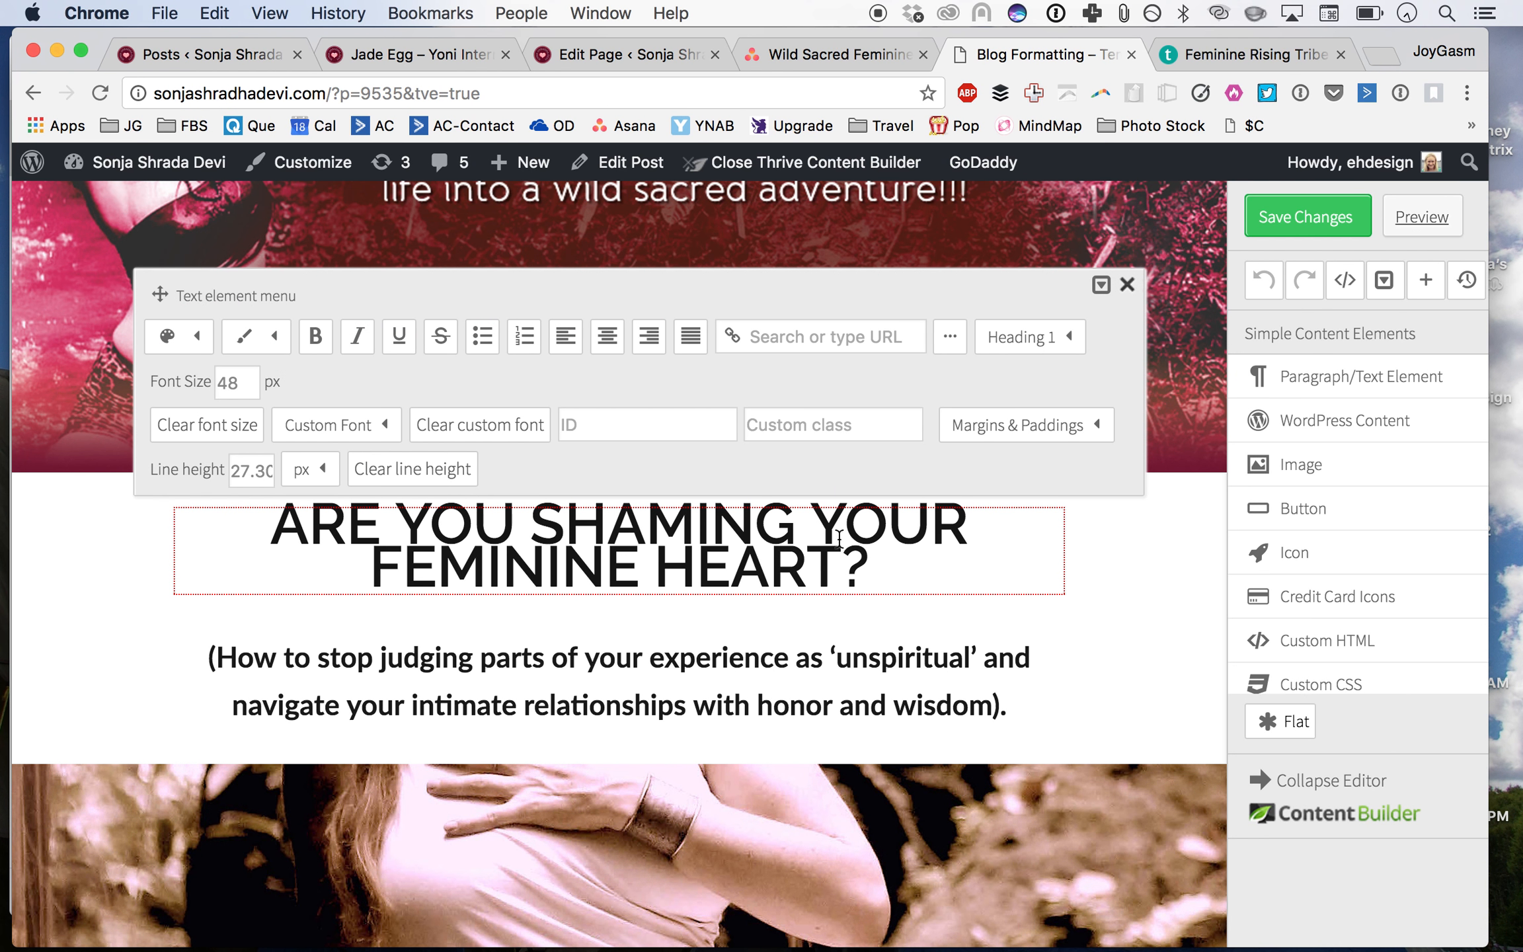
click(1100, 285)
scroll(957, 781, down, 5)
scroll(957, 781, down, 2)
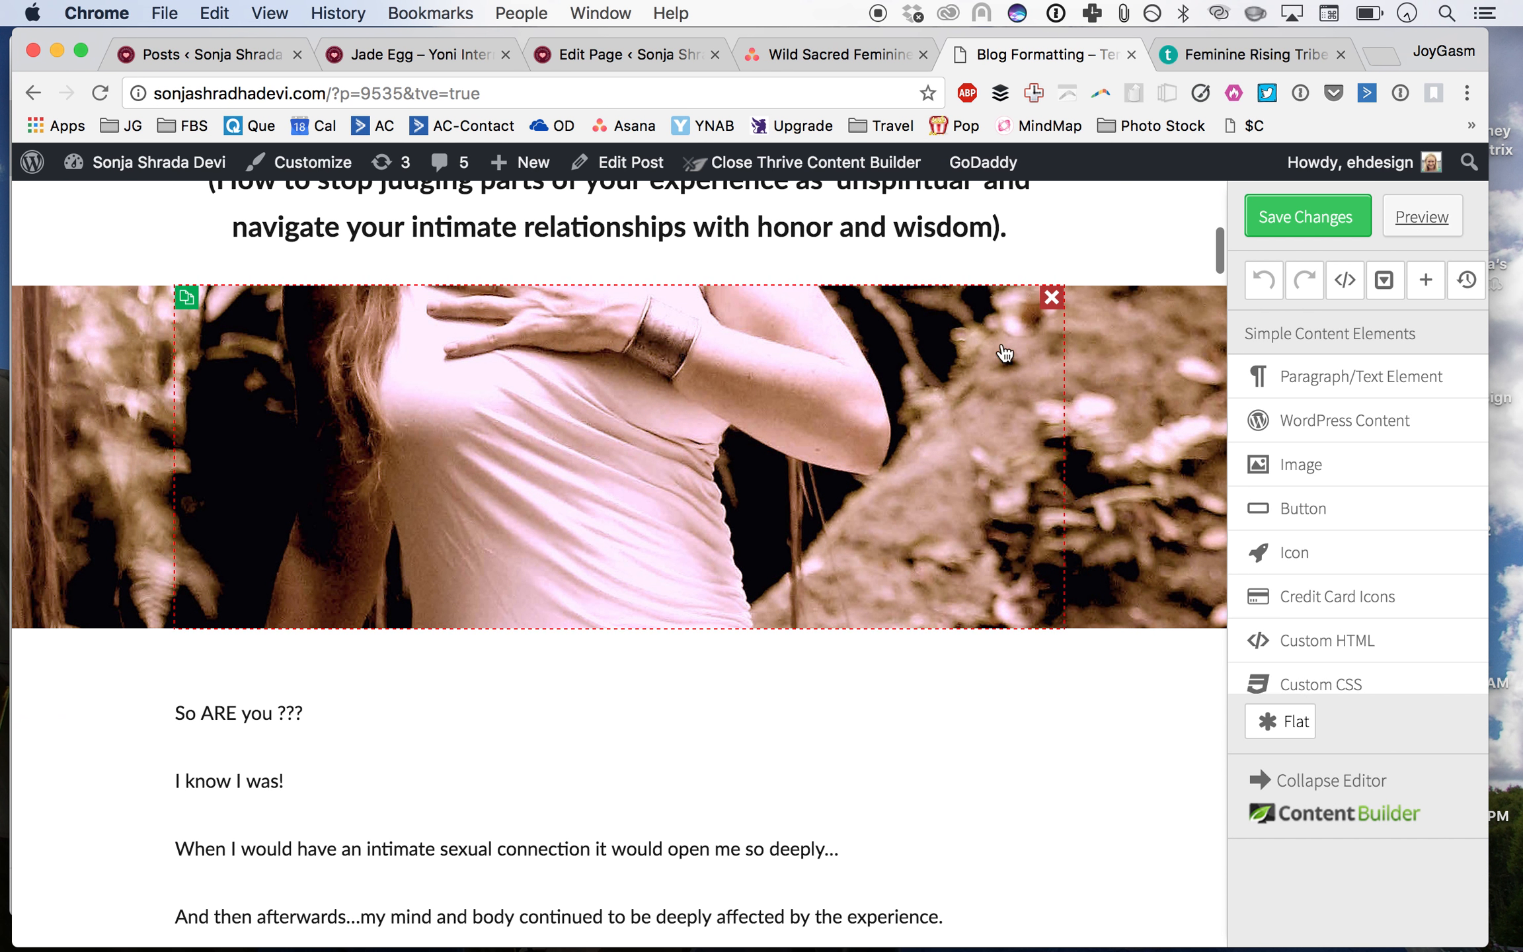
click(1011, 291)
scroll(1010, 291, up, 2)
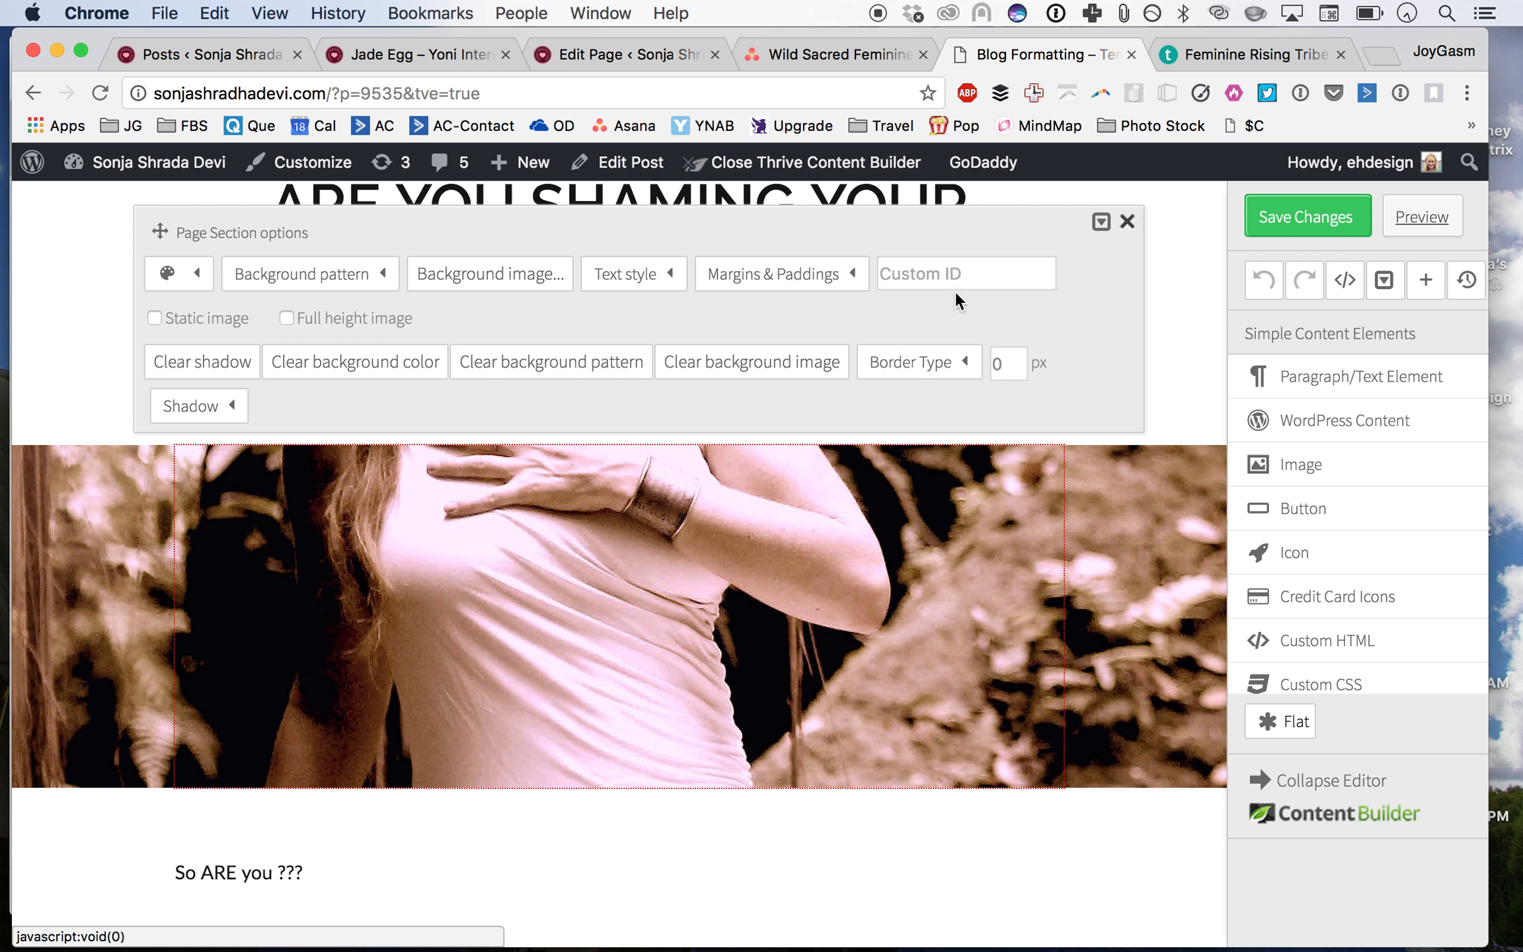
click(1100, 222)
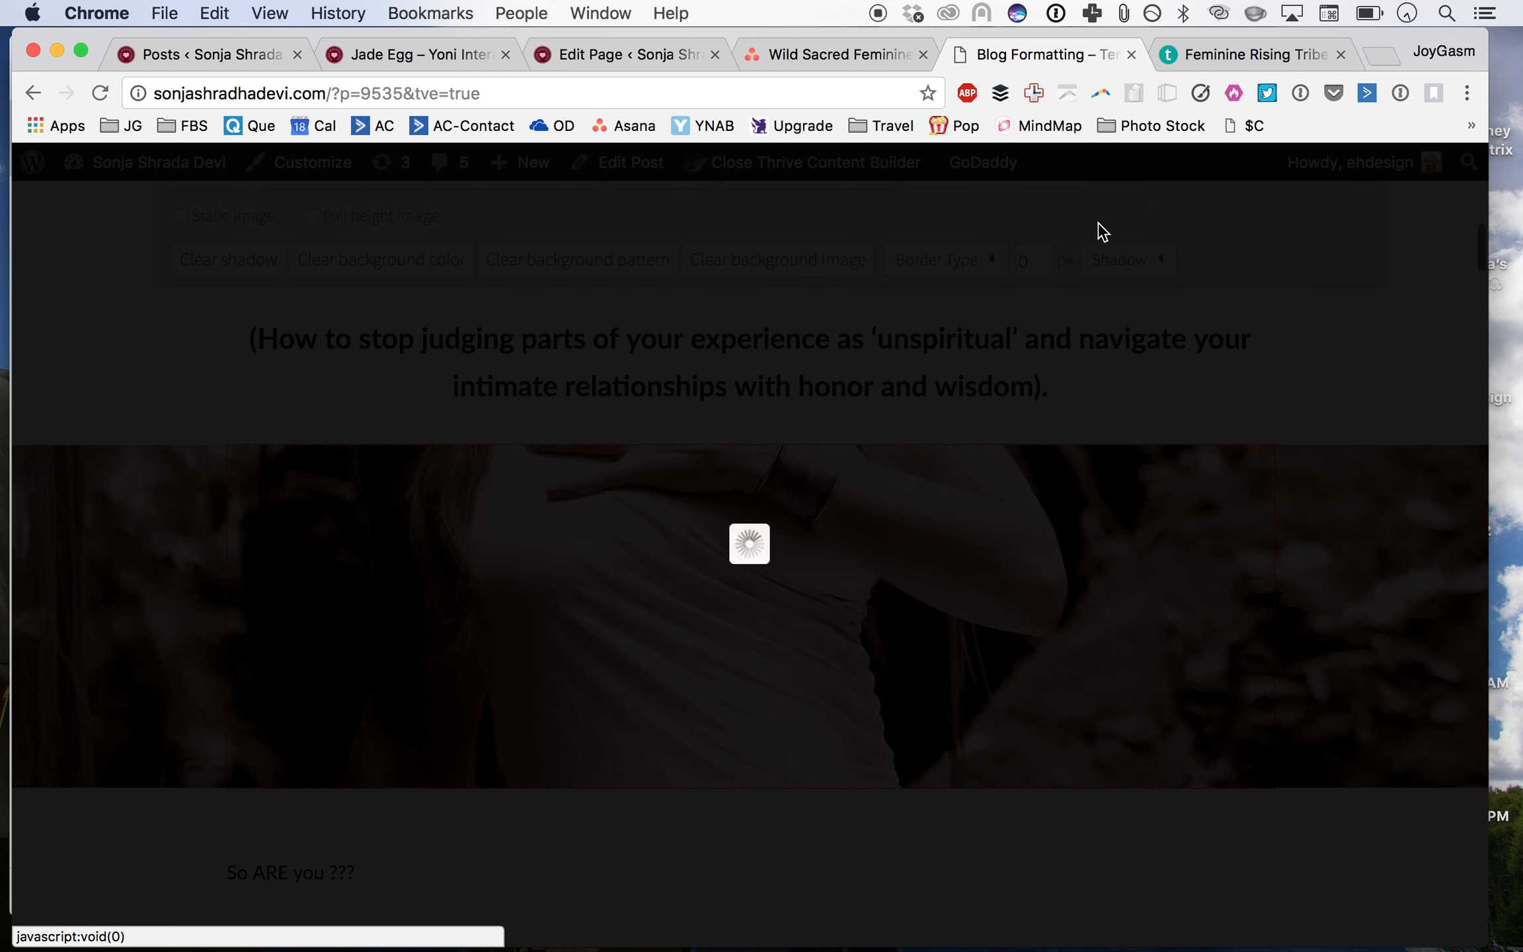
text(H)
key(BackSpace)
text(Heart SSD Image Moving BG)
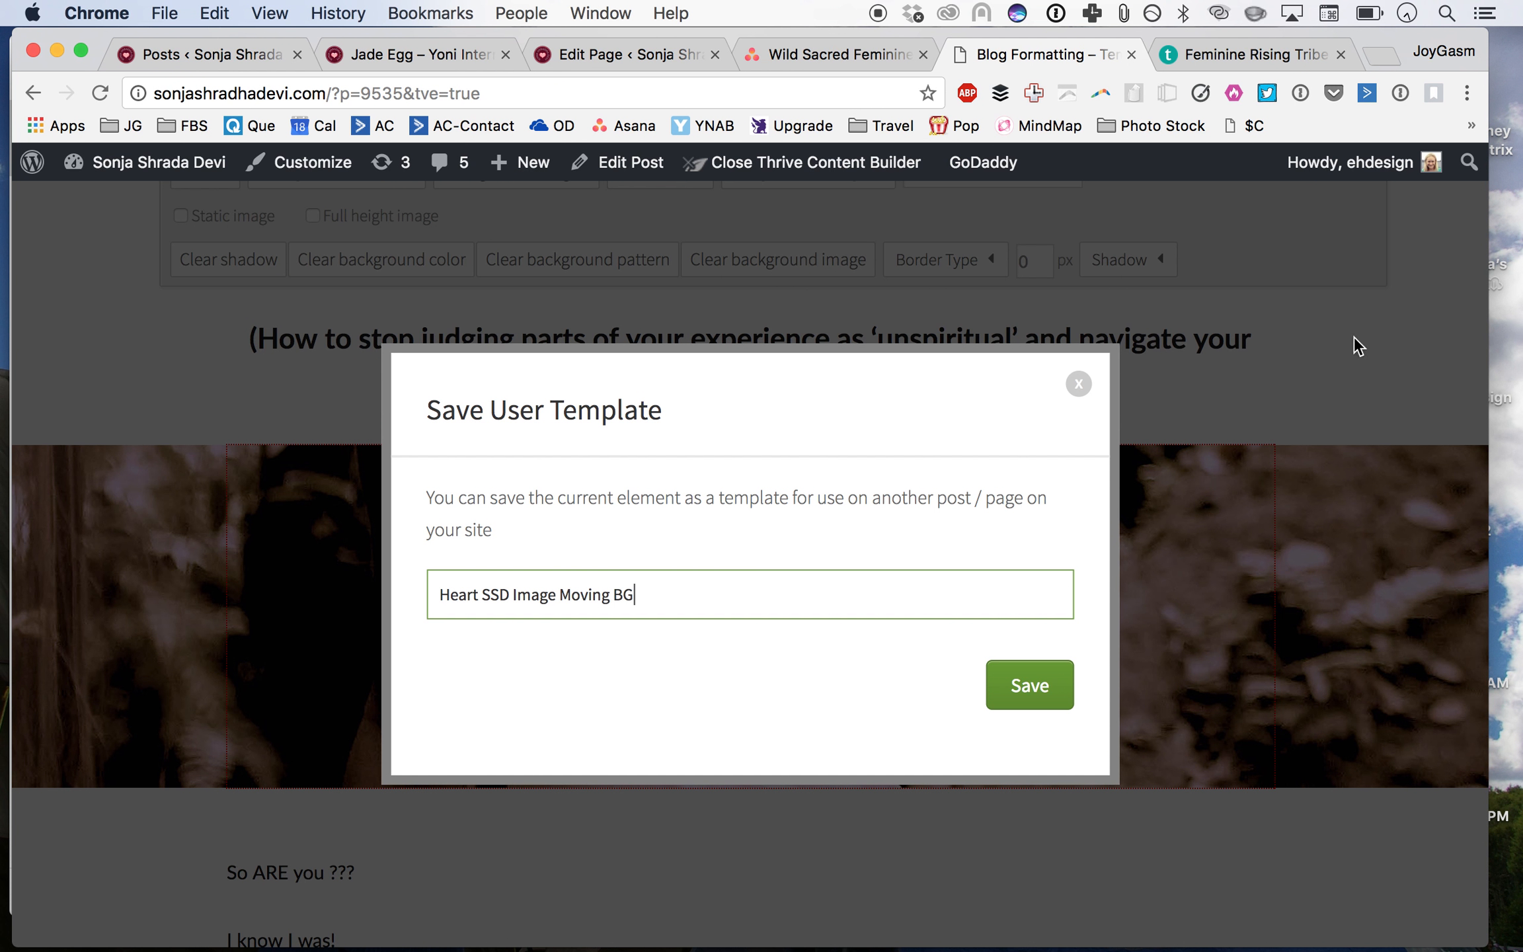
click(1026, 685)
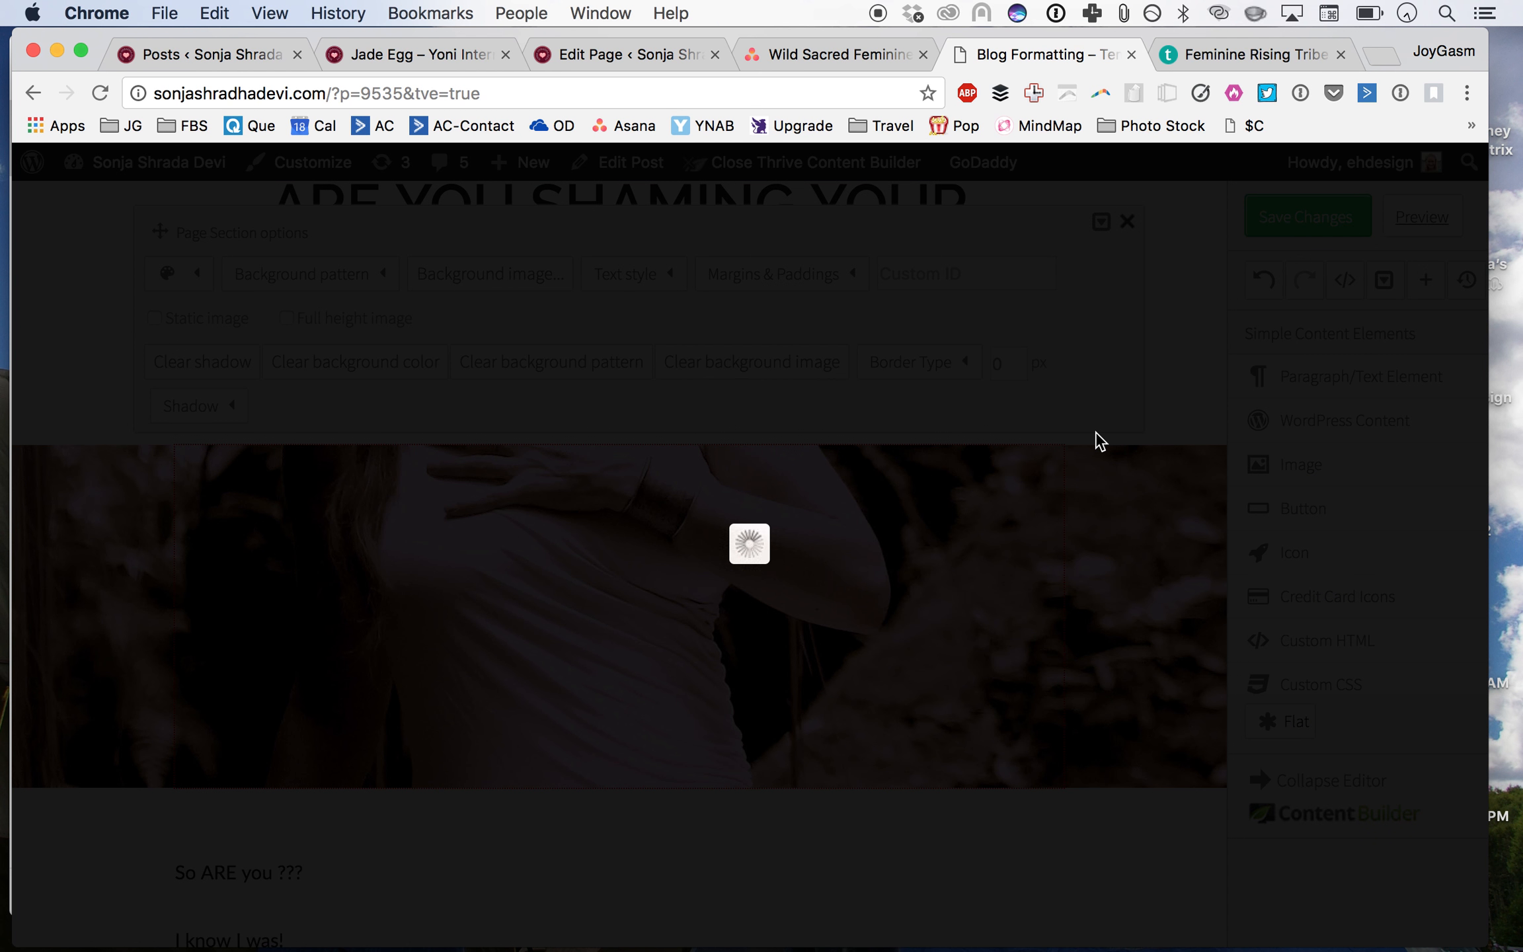
Step: Insert the Red-Pink Highlight box - White Text content template below the 'Do you relate to this by any chance?' heading
scroll(1395, 609, down, 5)
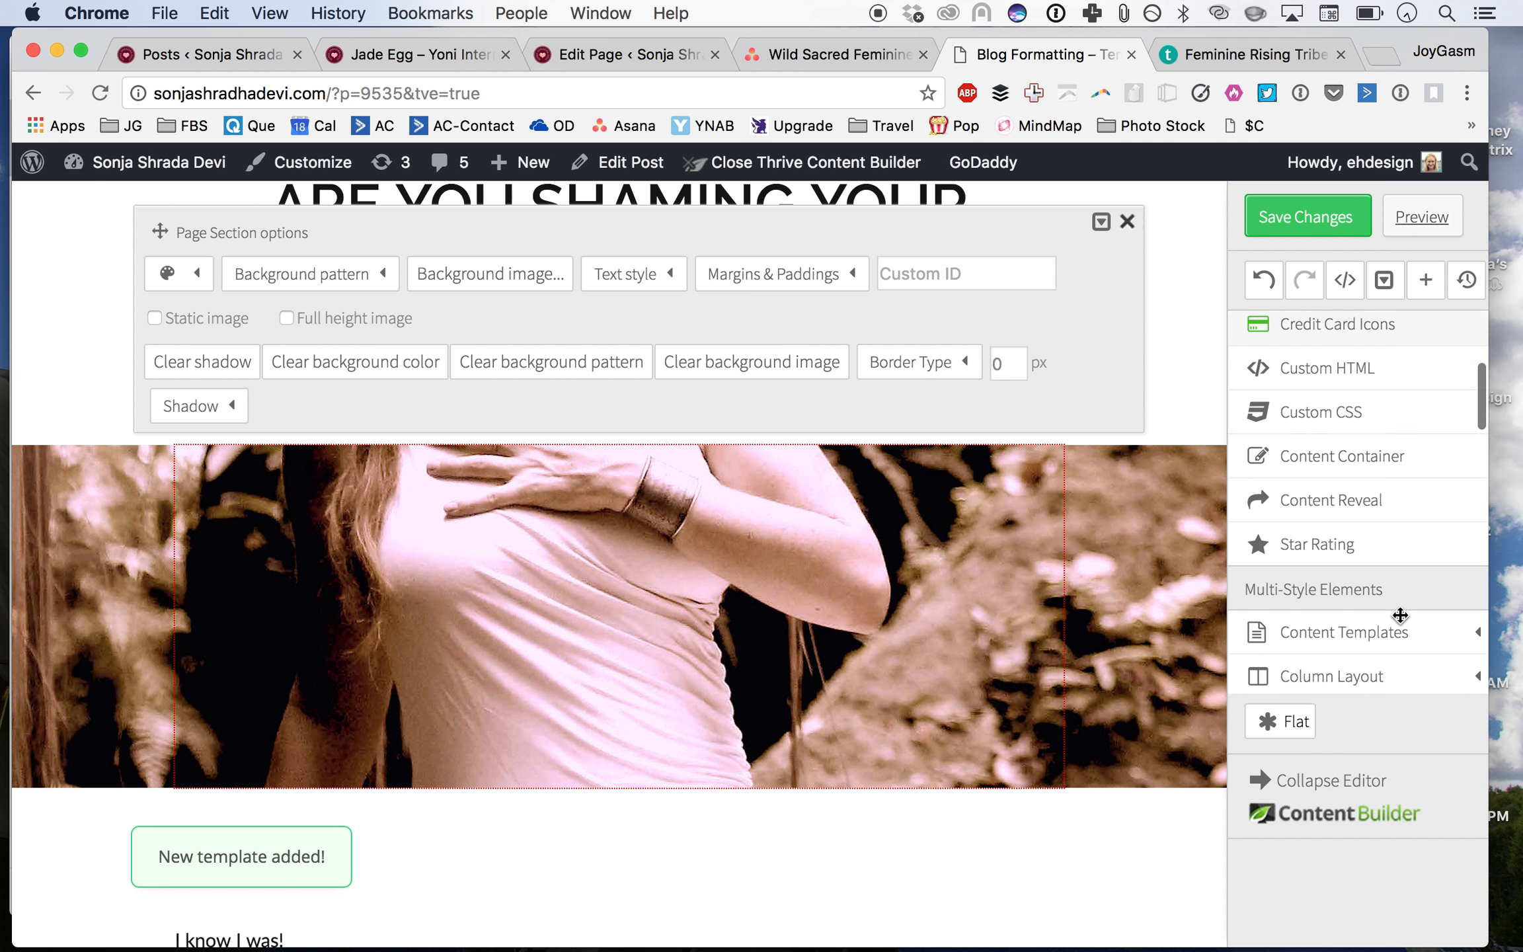
click(1367, 602)
scroll(1357, 606, down, 4)
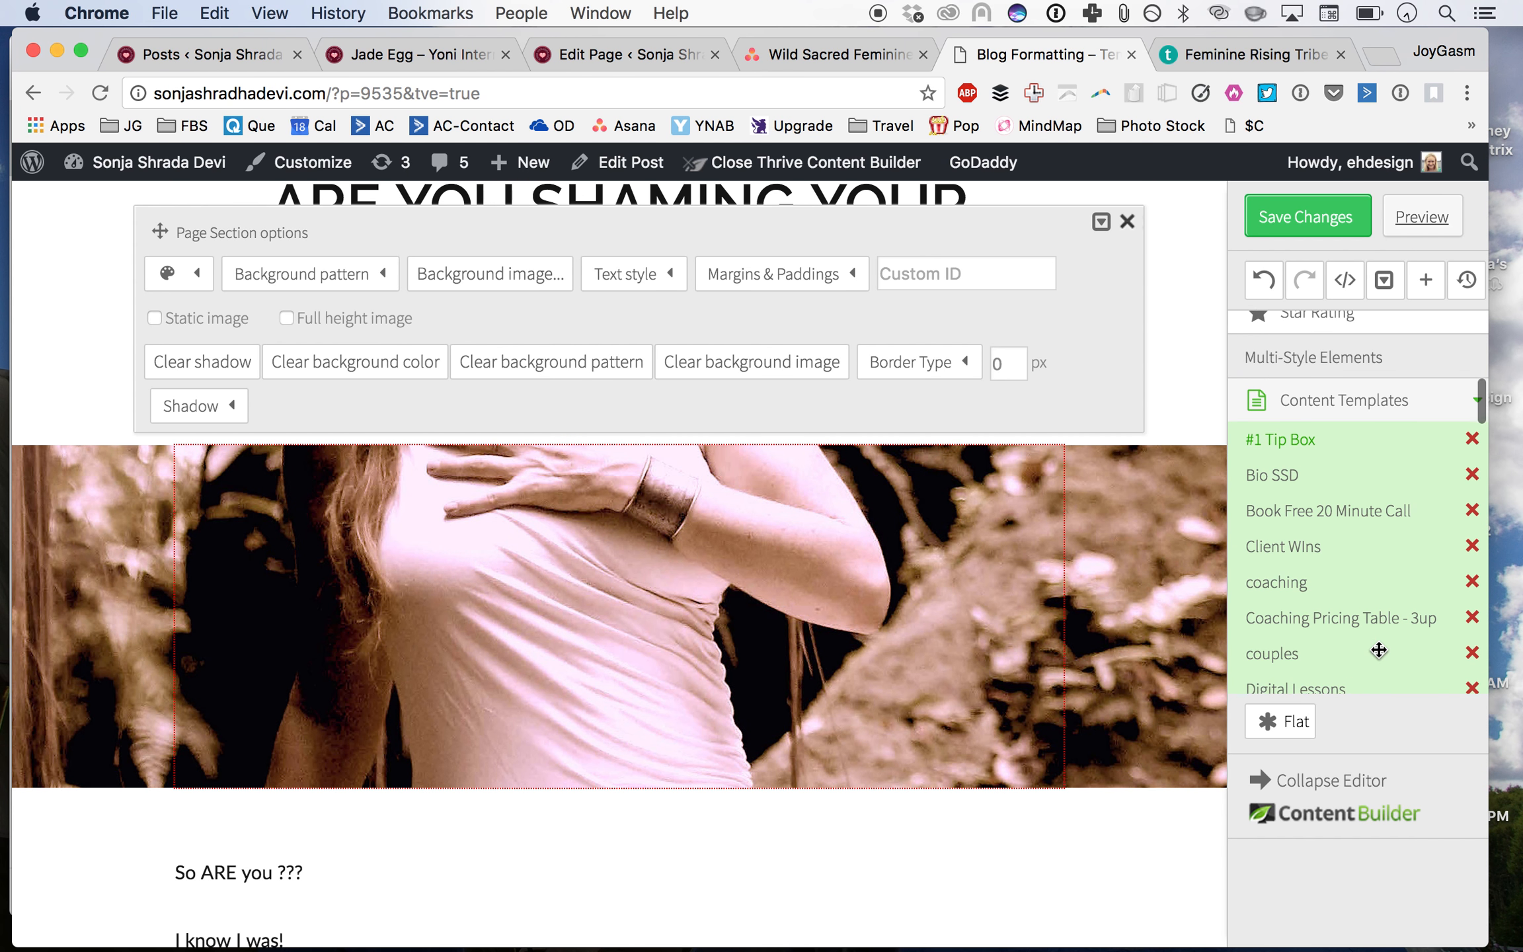
scroll(1358, 606, down, 10)
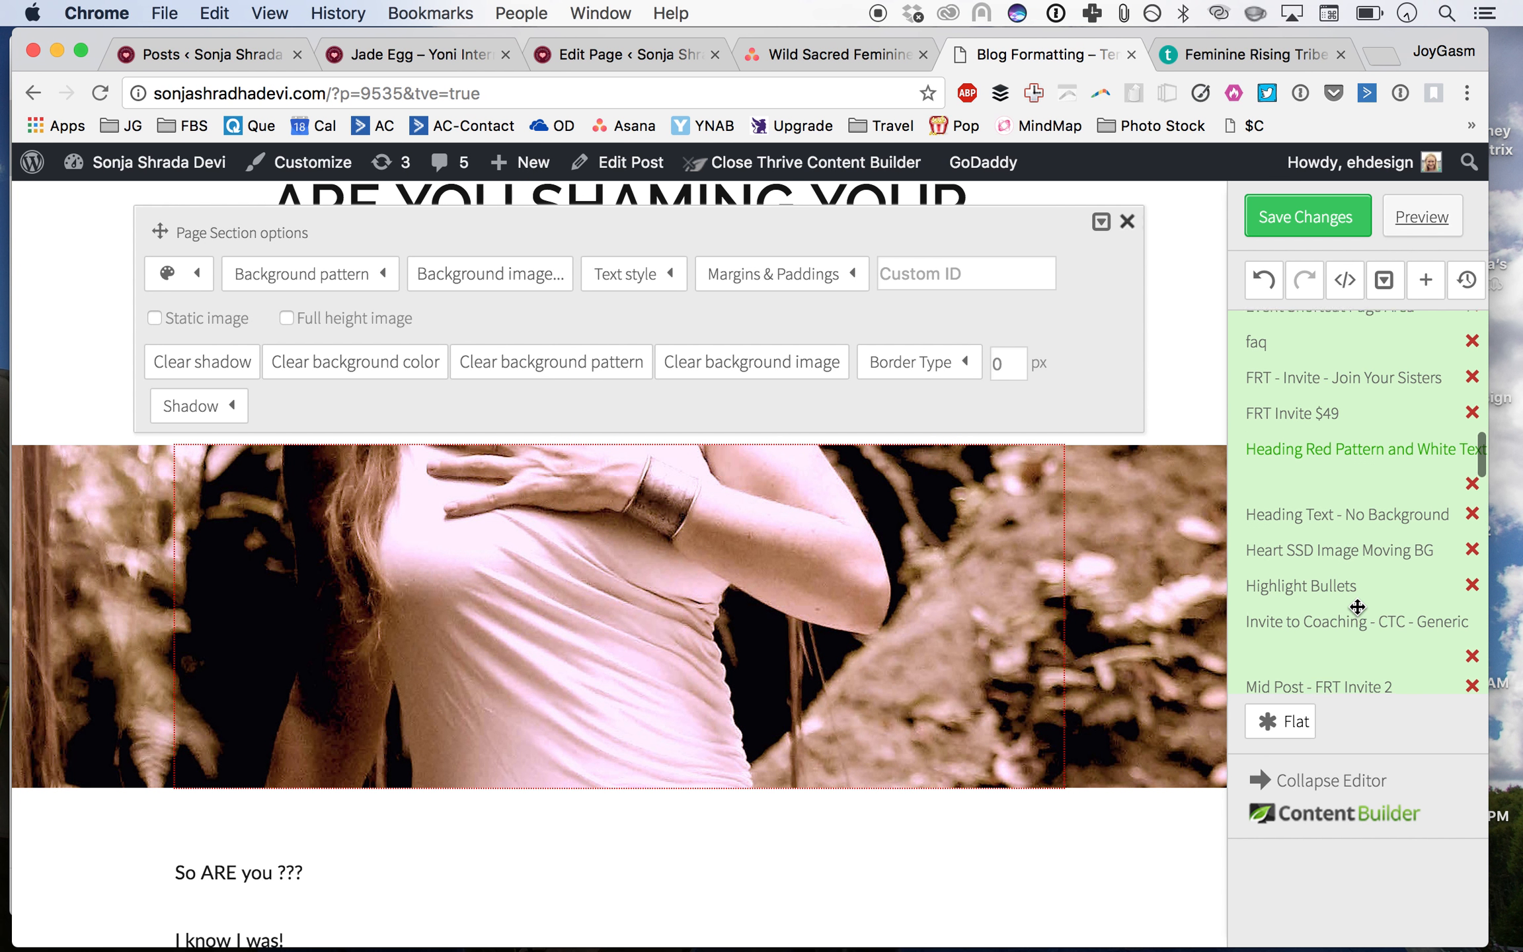
scroll(1358, 606, down, 3)
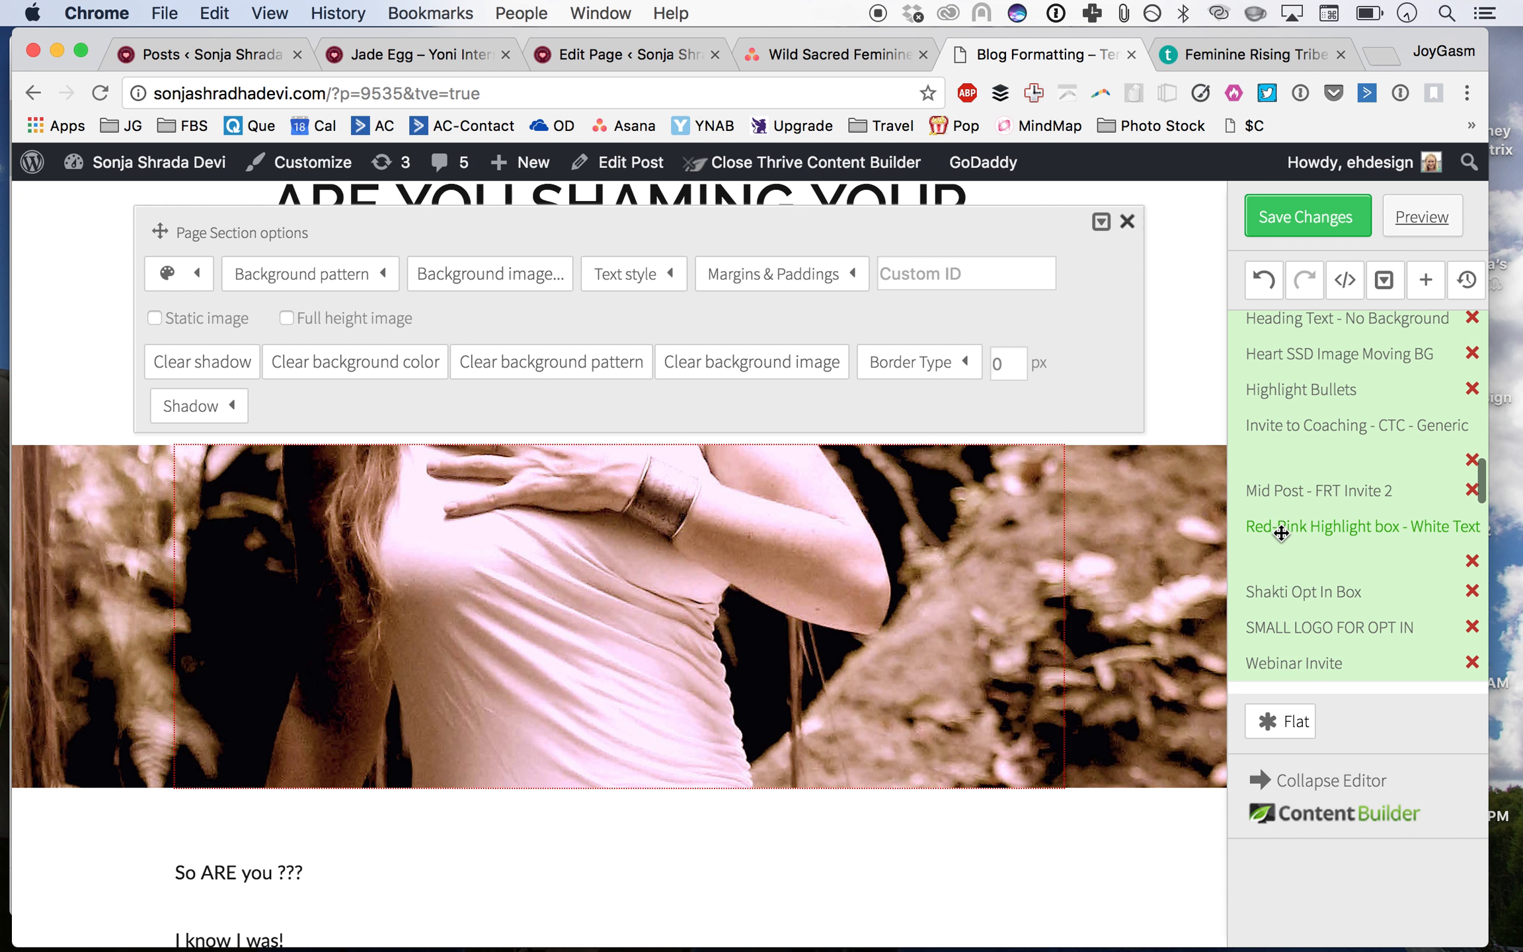
scroll(1341, 548, down, 2)
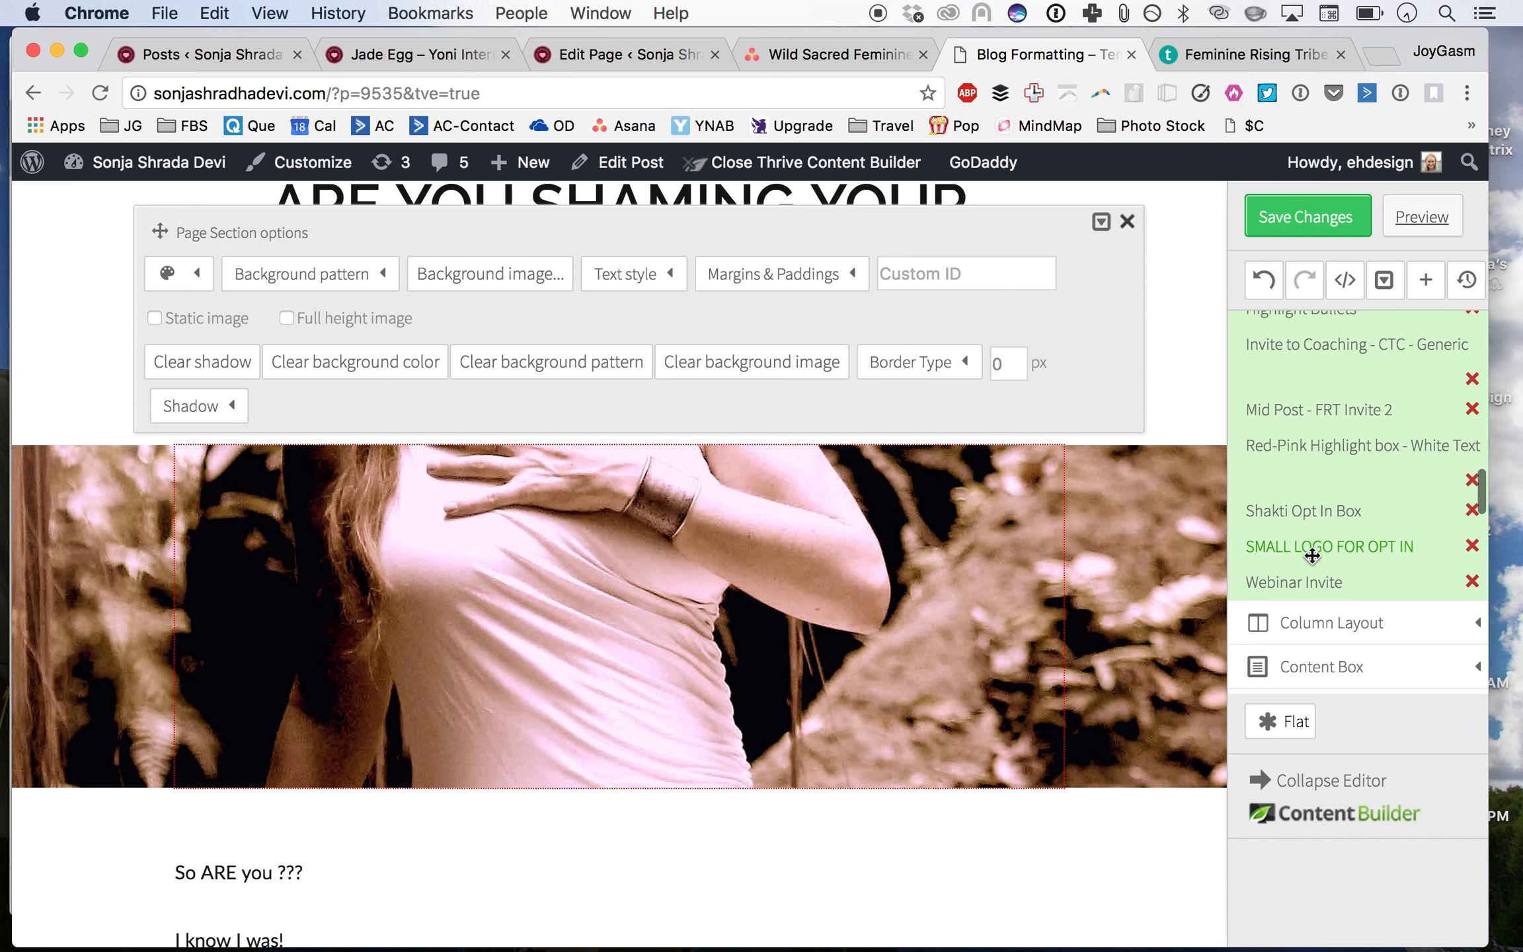
click(1127, 222)
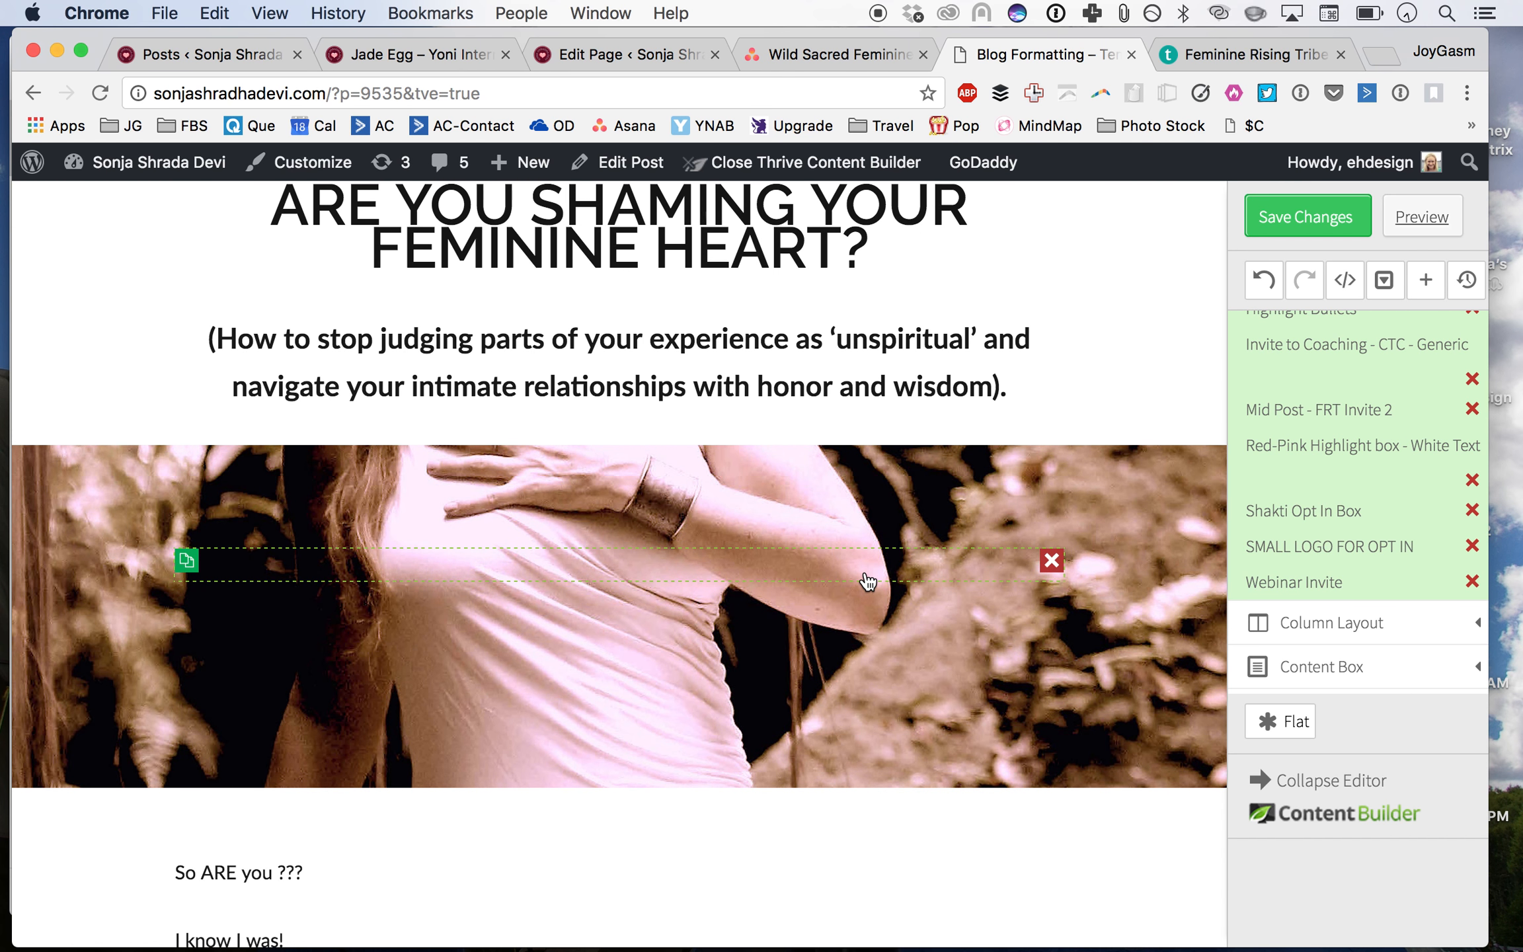
scroll(863, 585, down, 10)
scroll(863, 585, down, 9)
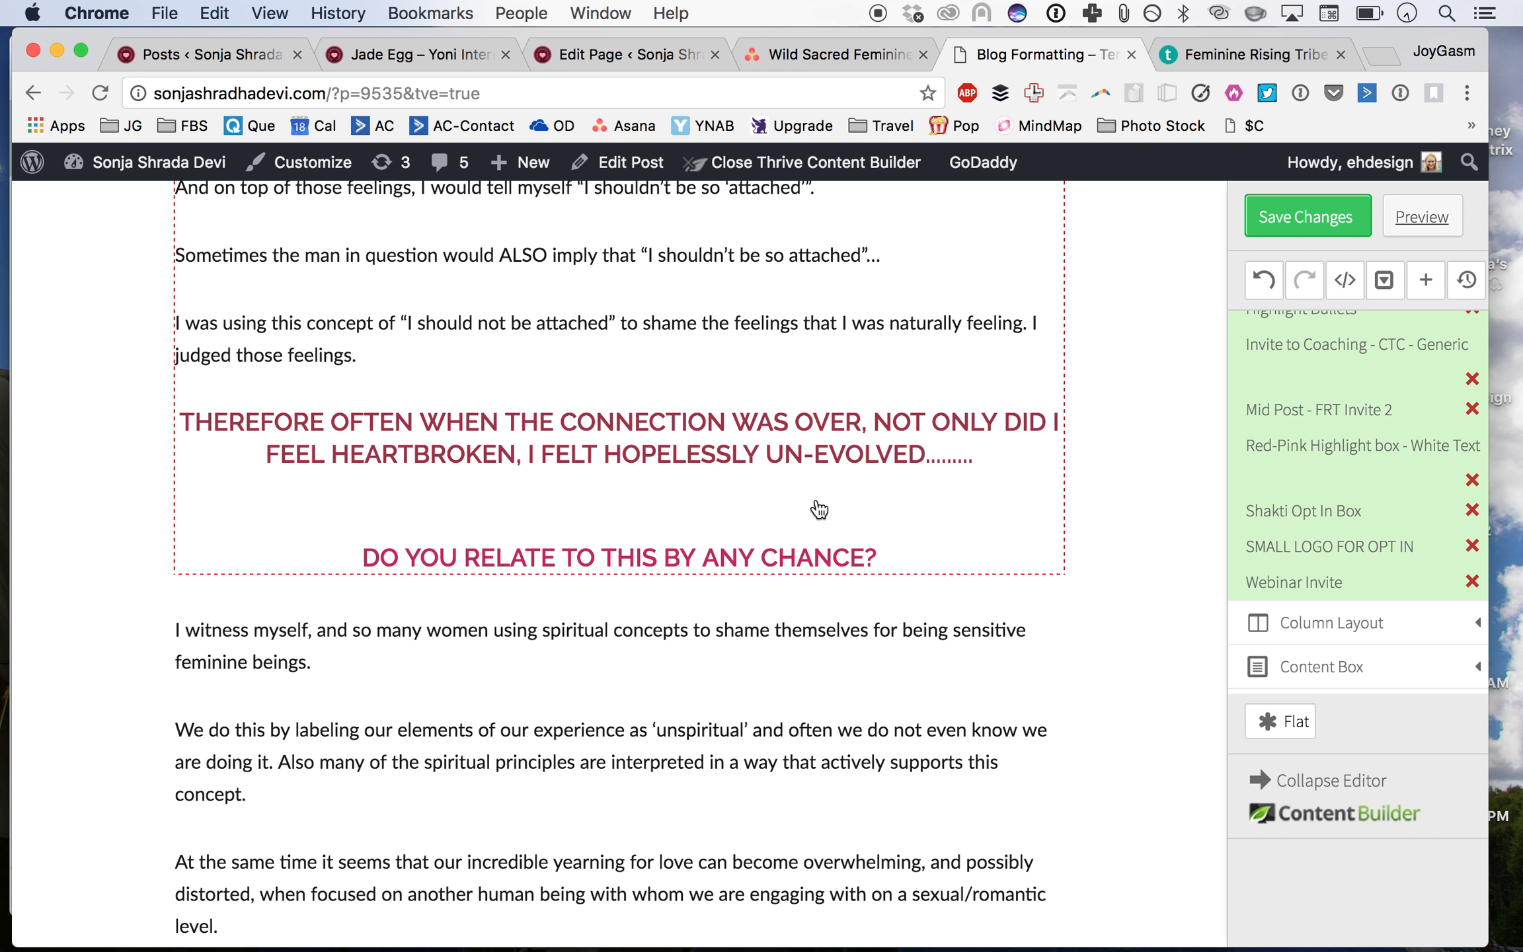
scroll(809, 496, down, 7)
scroll(822, 512, up, 5)
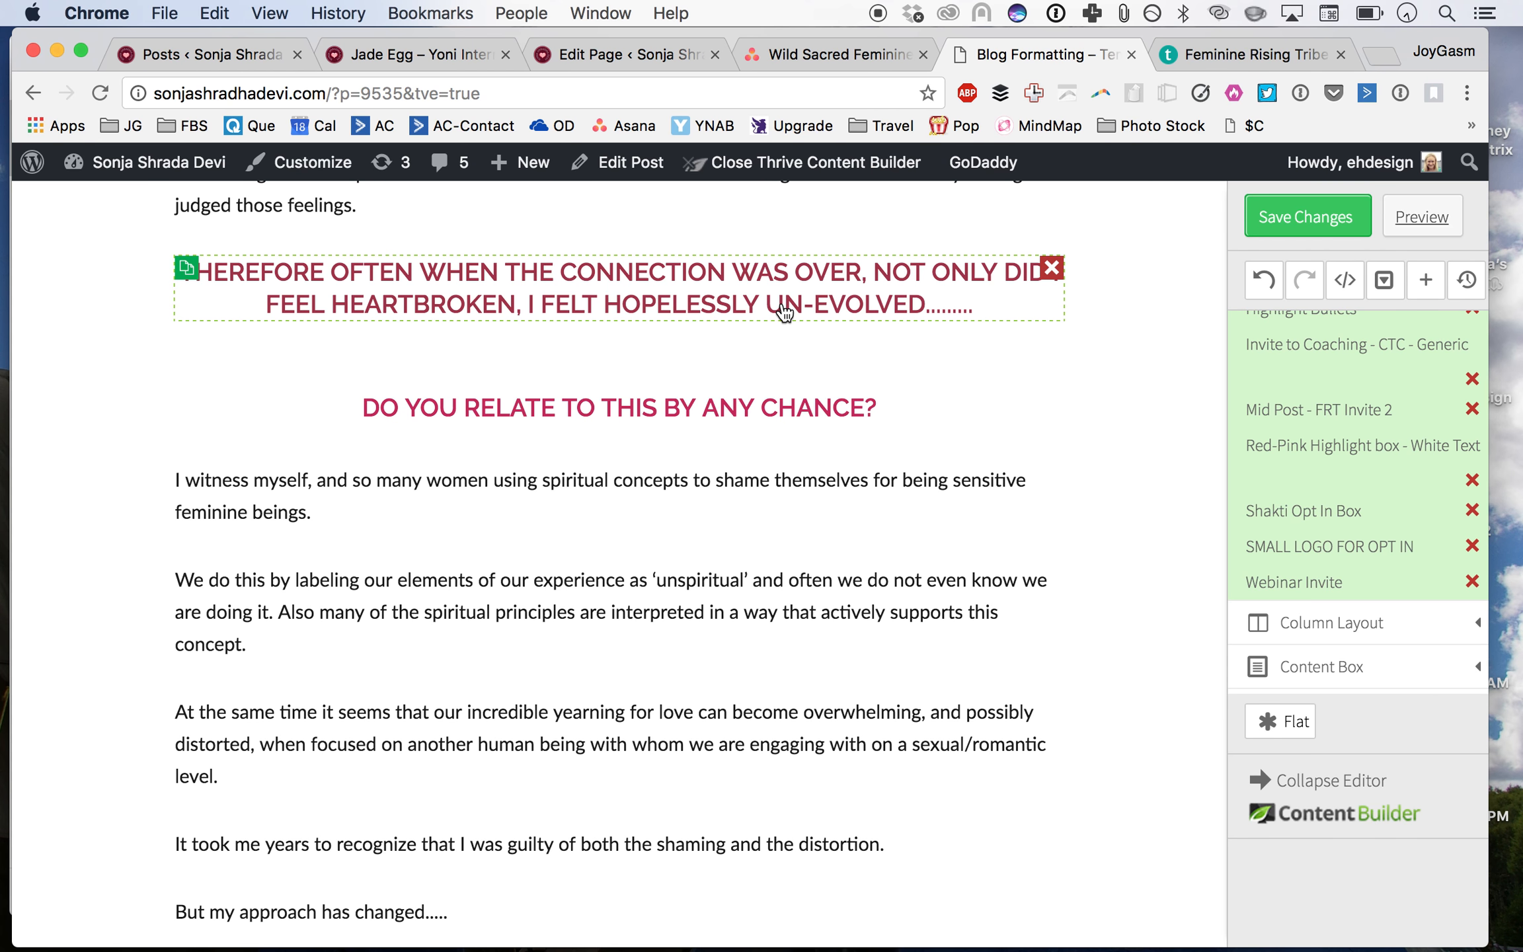
scroll(784, 321, up, 1)
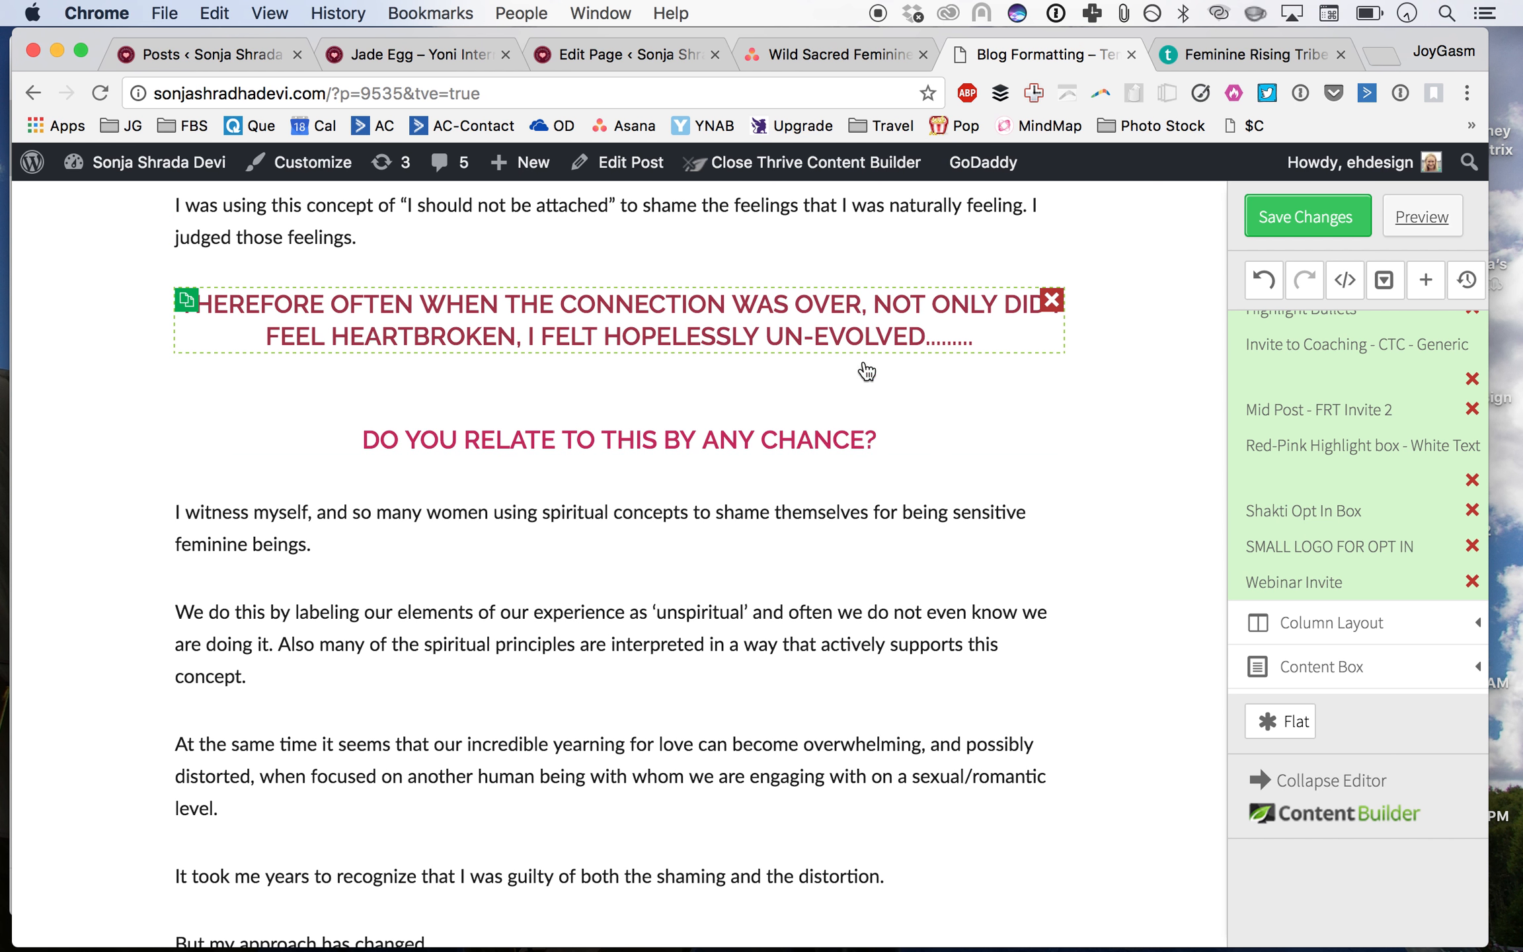
drag(1382, 448, 752, 288)
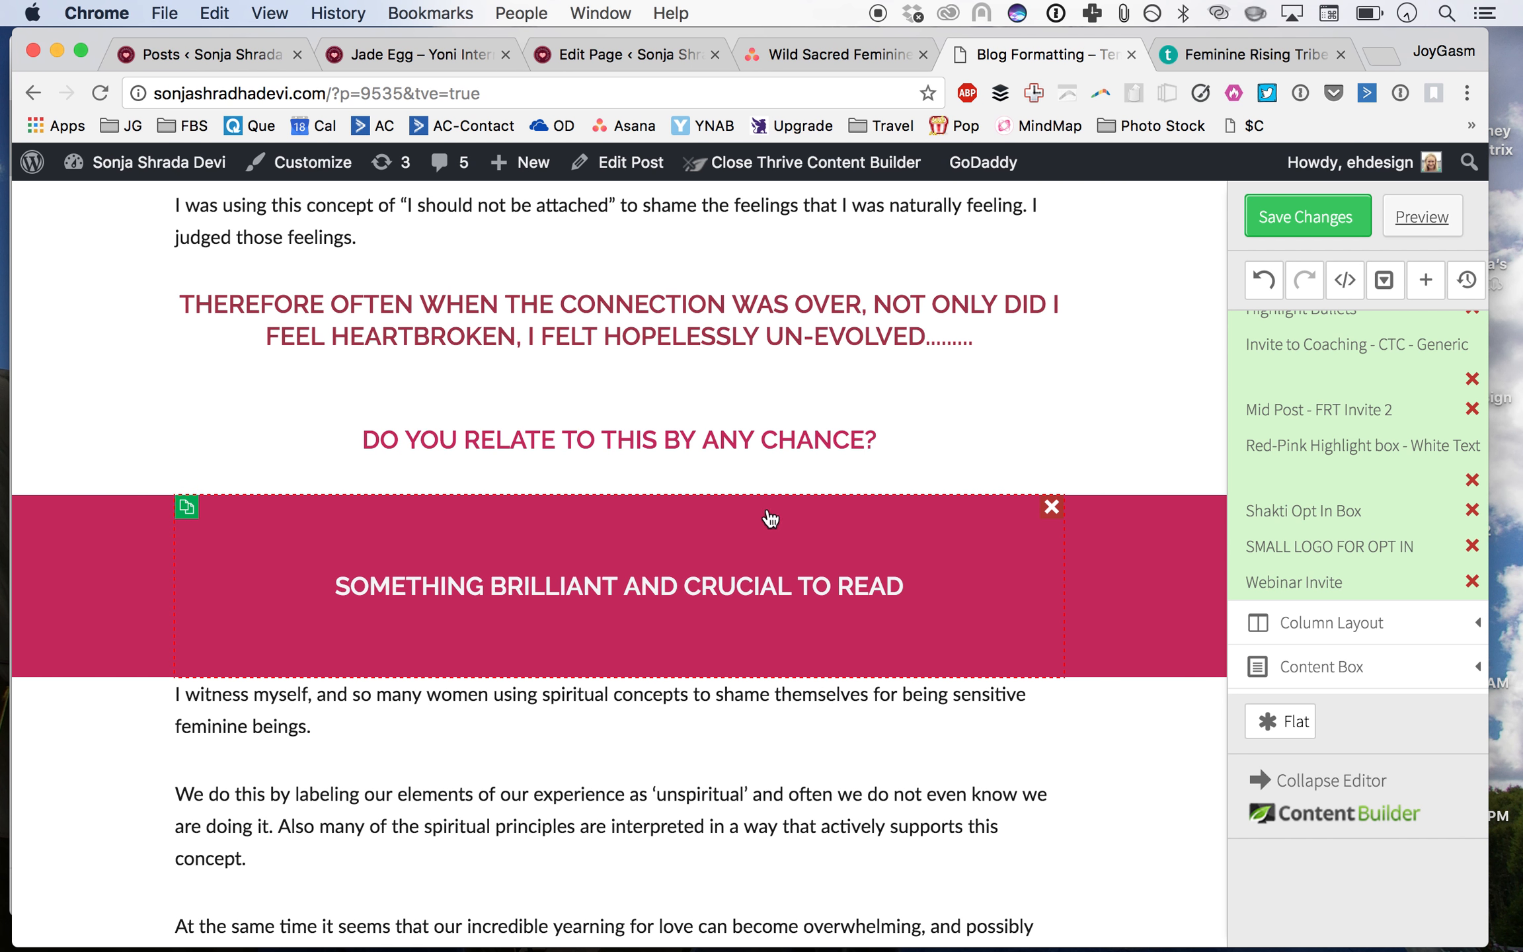
Step: Move the 'Therefore often…' and 'Do you relate to this by any chance?' headings into the pink highlight box
click(749, 436)
click(751, 559)
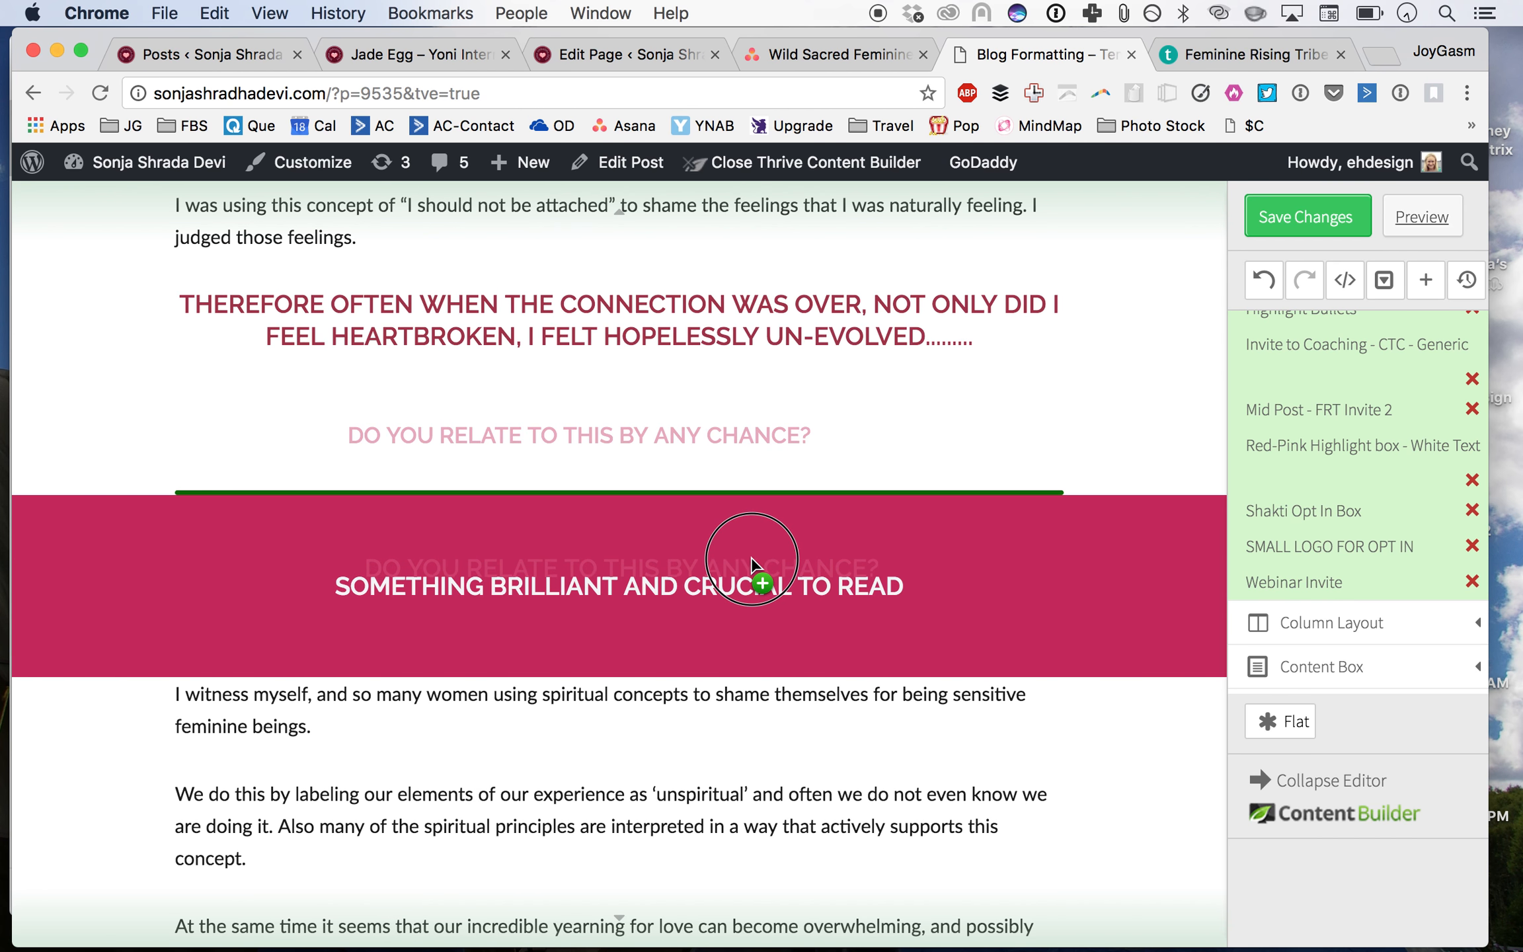
click(739, 442)
drag(739, 442, 760, 618)
drag(752, 326, 747, 528)
click(717, 472)
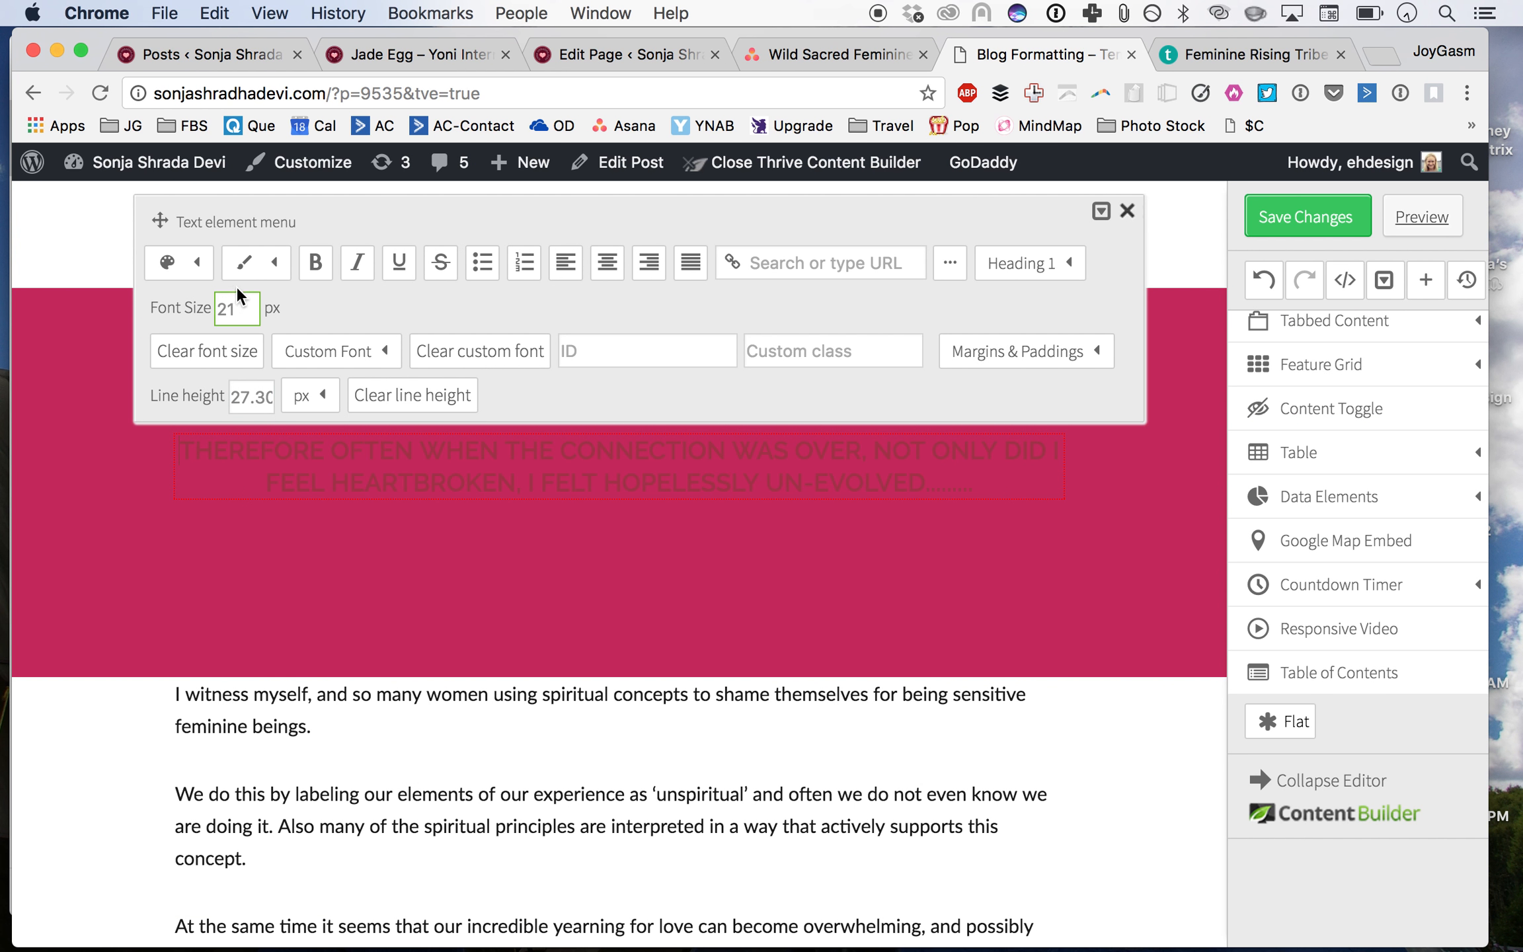
Step: Set the text colour of both headings inside the highlight box to white
click(198, 260)
click(273, 385)
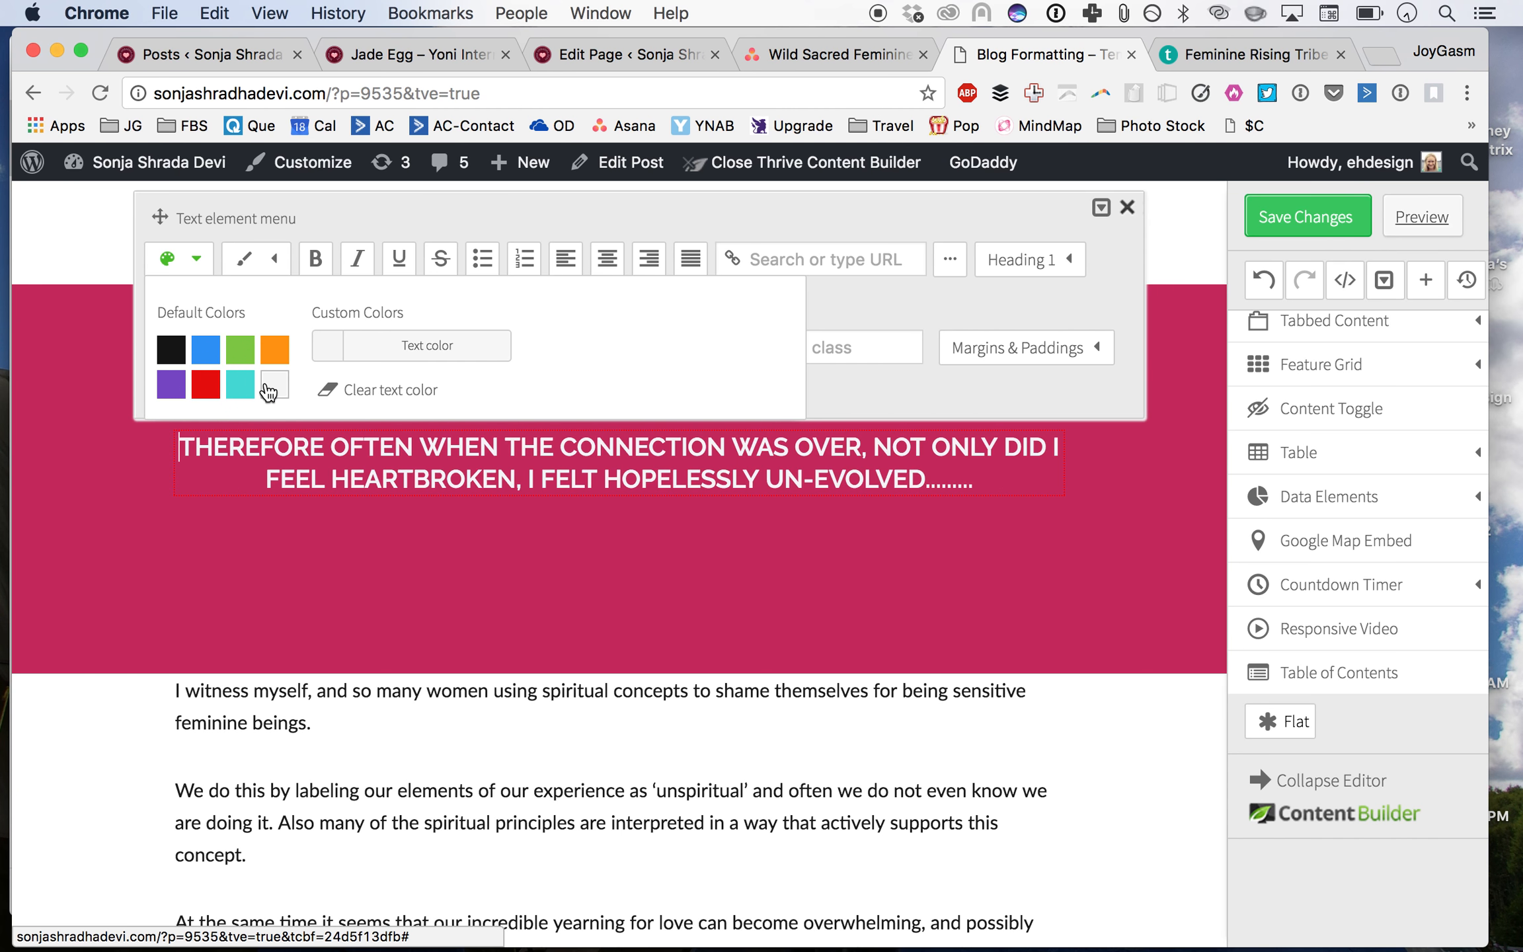
click(364, 552)
click(560, 548)
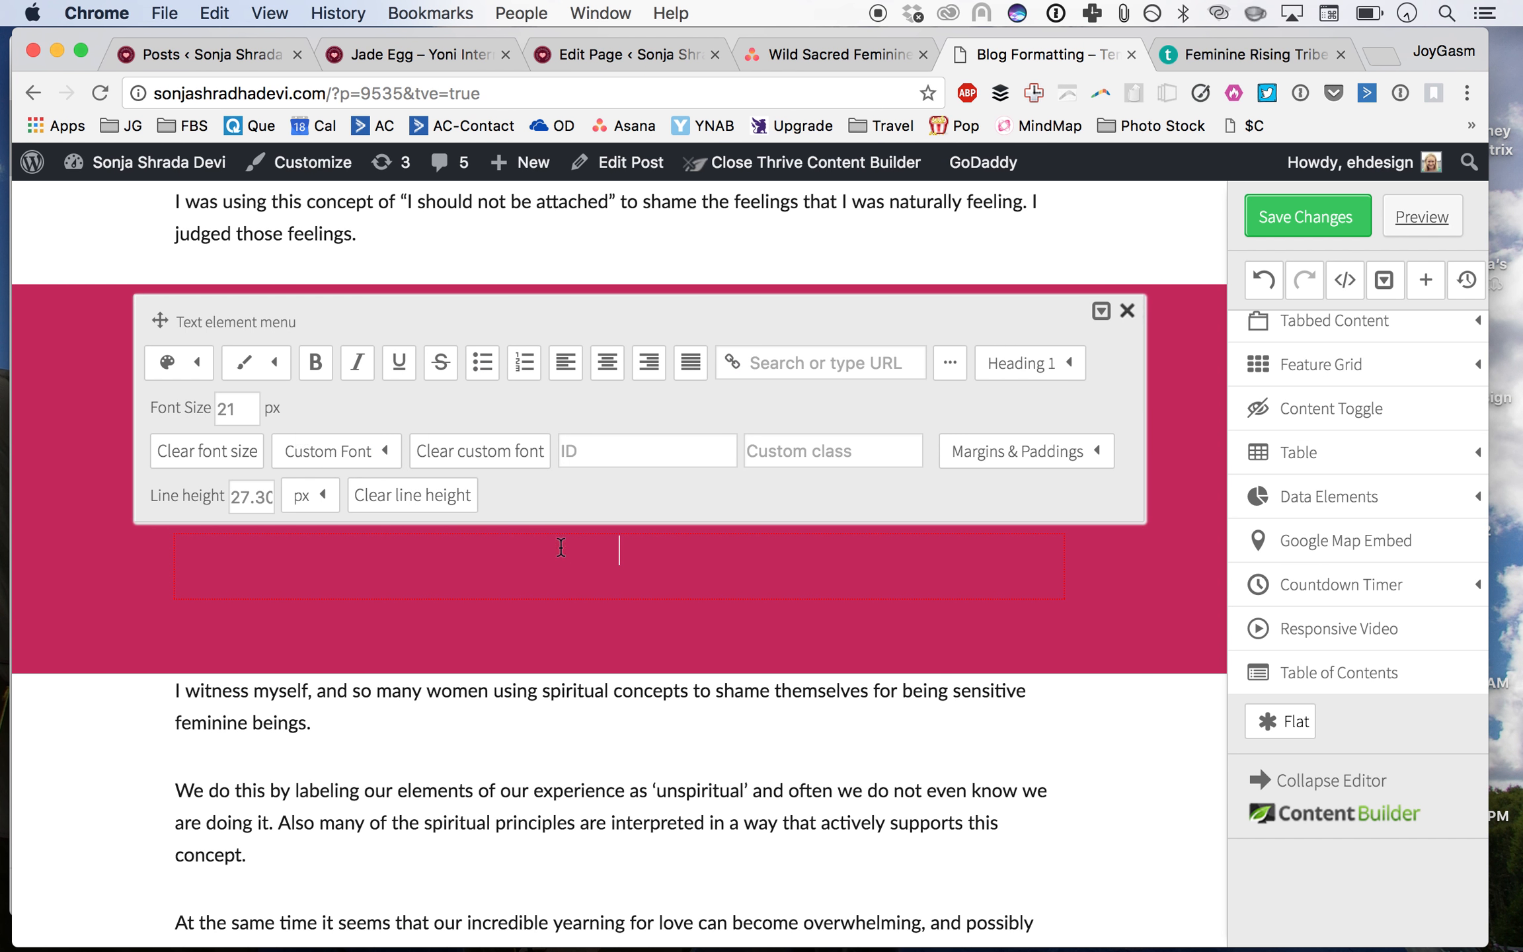
click(233, 374)
click(274, 488)
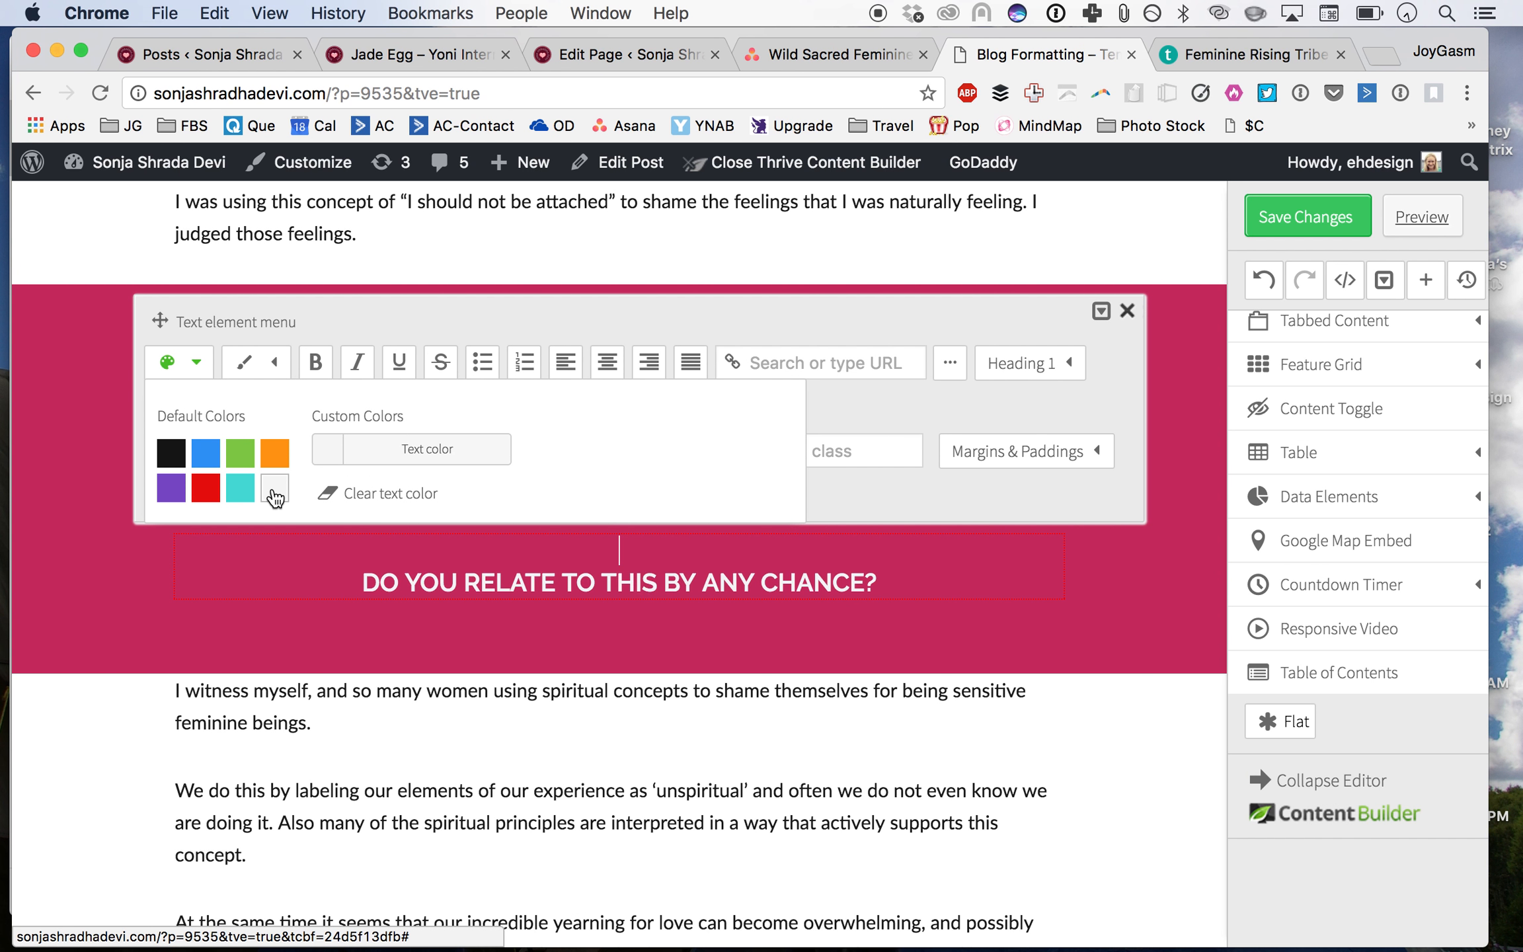
click(737, 703)
Step: Insert the Heading Red Pattern and White Text content template above the pink highlight box
scroll(1306, 389, up, 5)
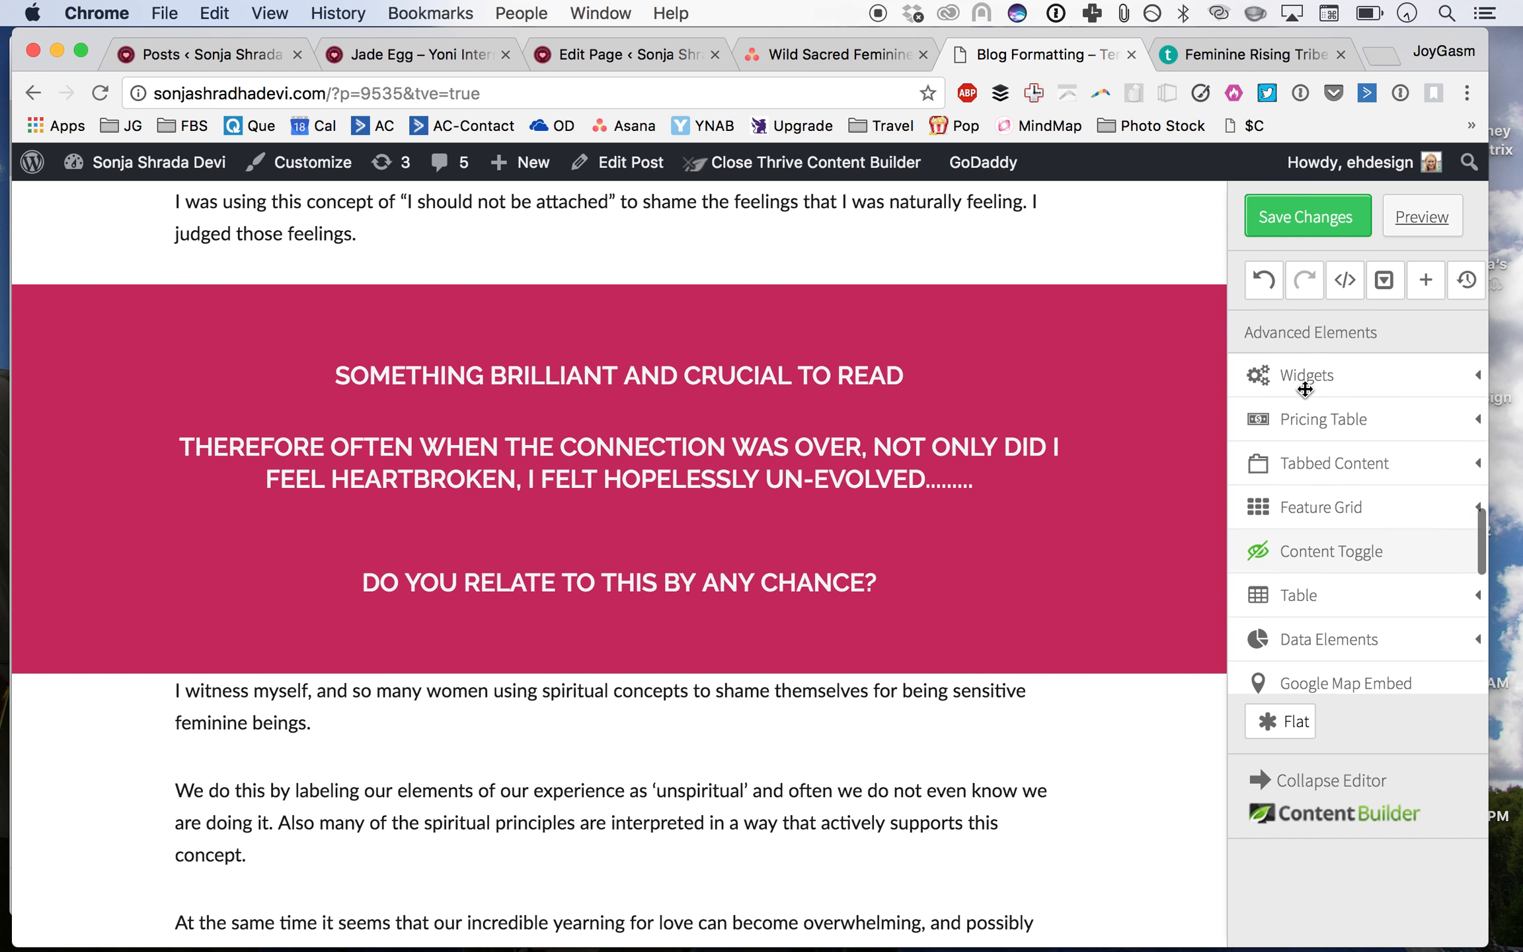
scroll(1305, 388, up, 5)
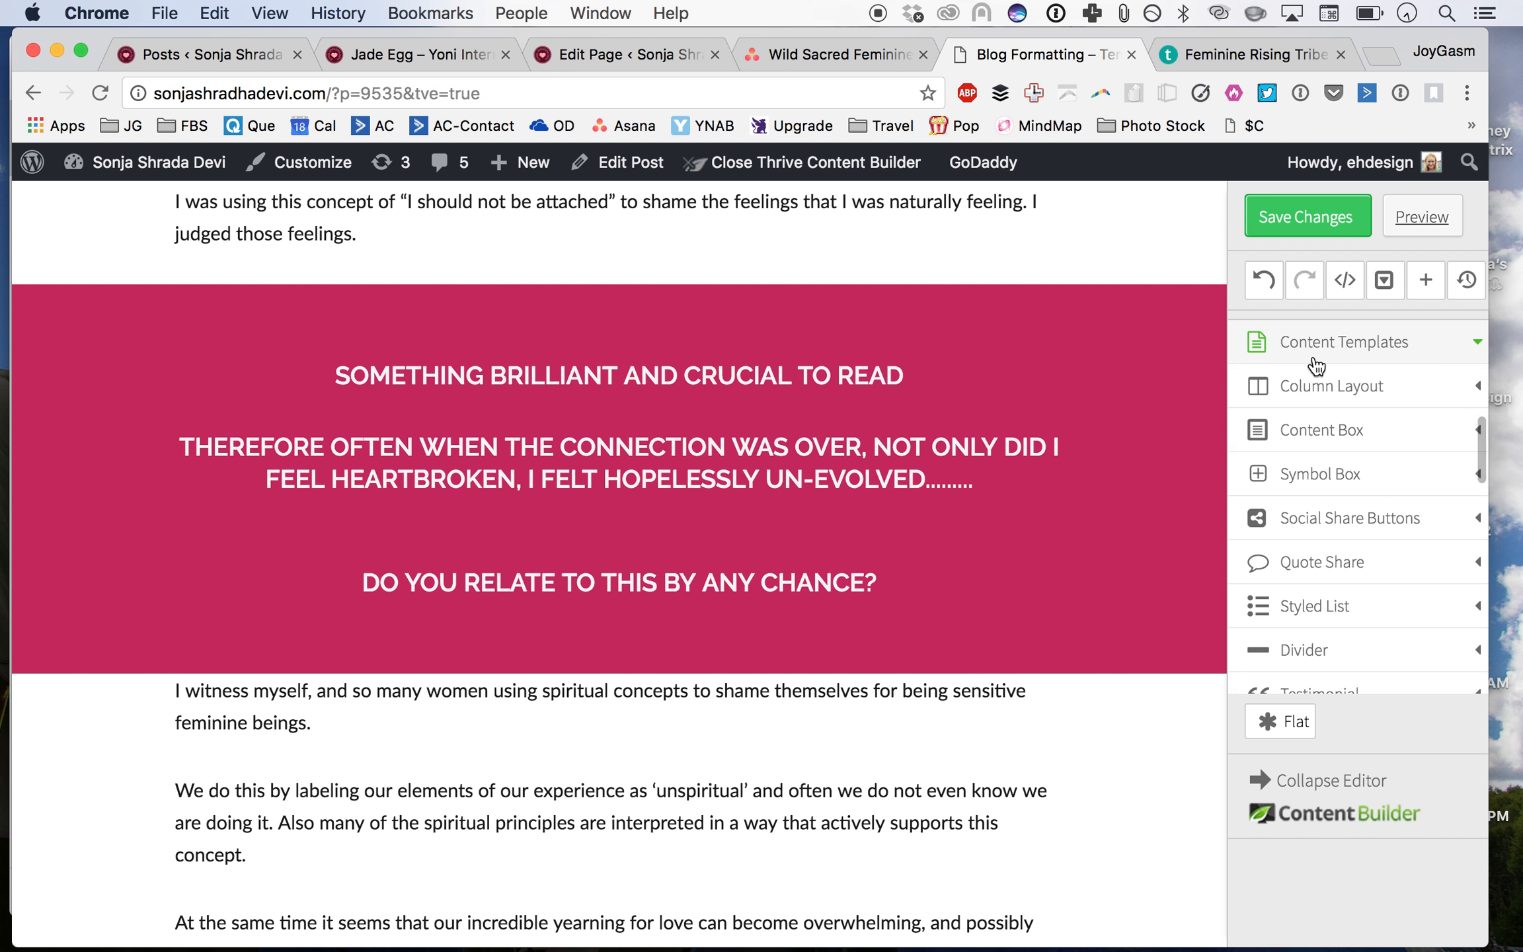
click(1316, 357)
scroll(1364, 613, down, 8)
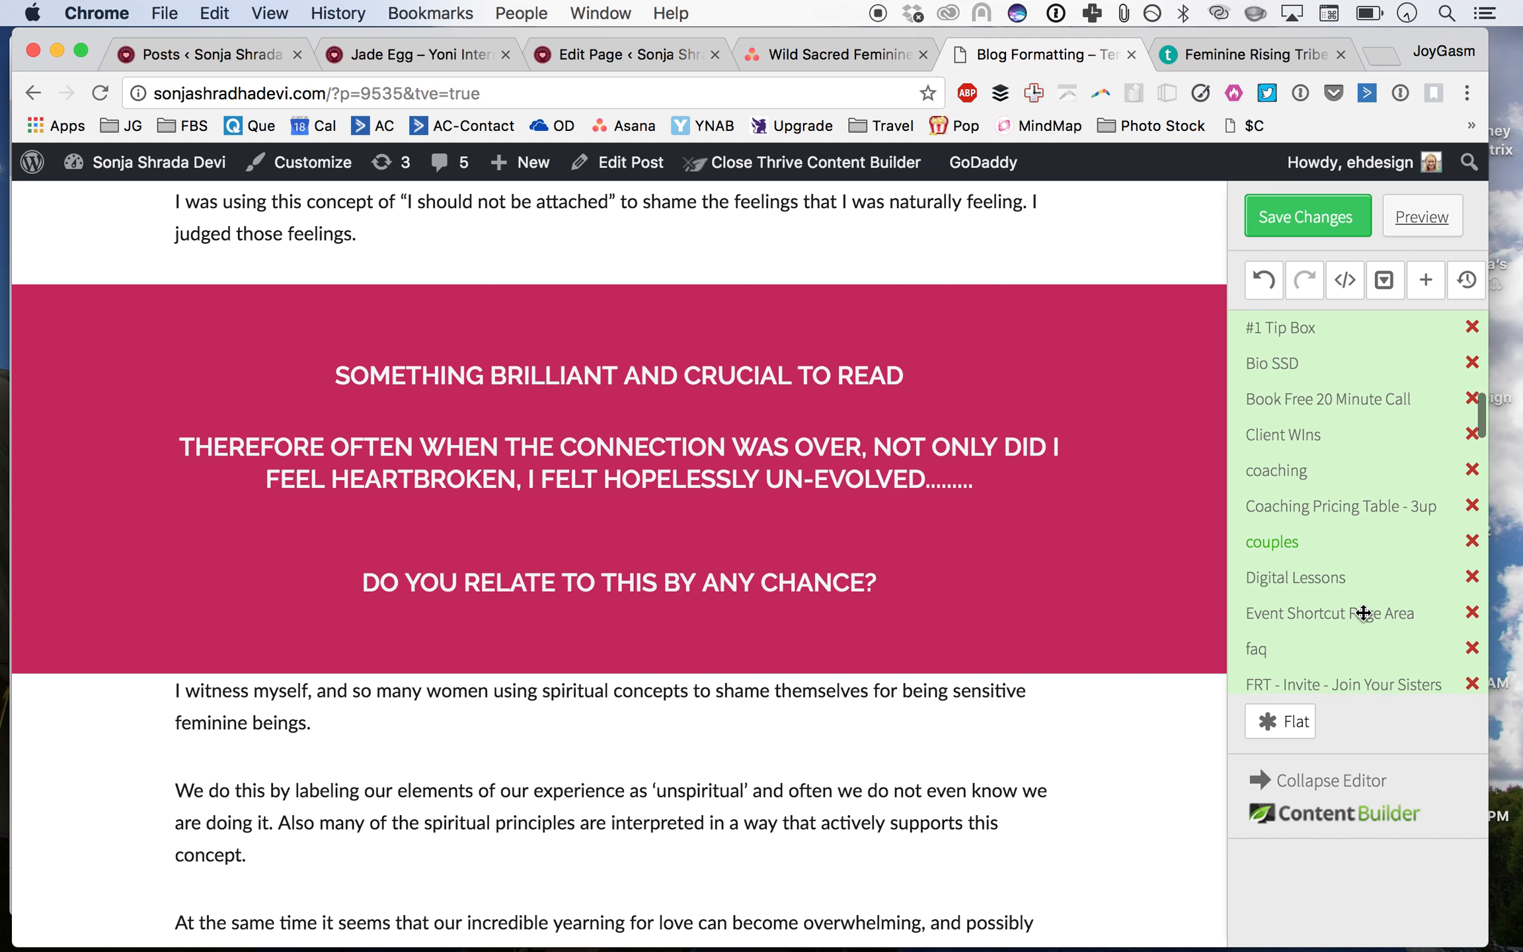
scroll(1364, 613, down, 3)
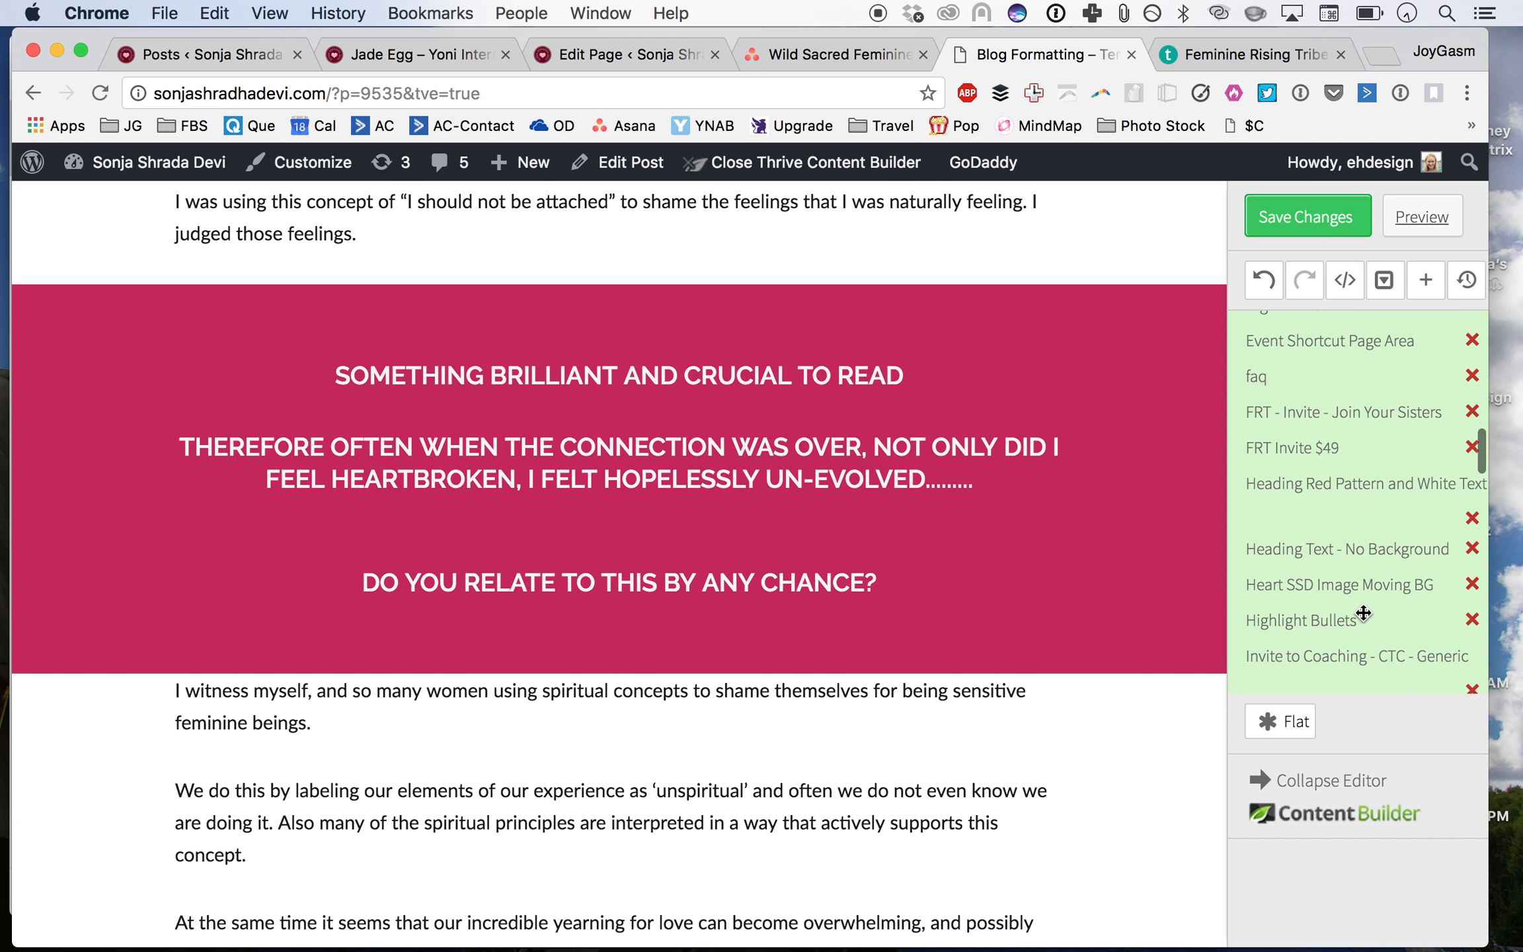
drag(1364, 469, 755, 288)
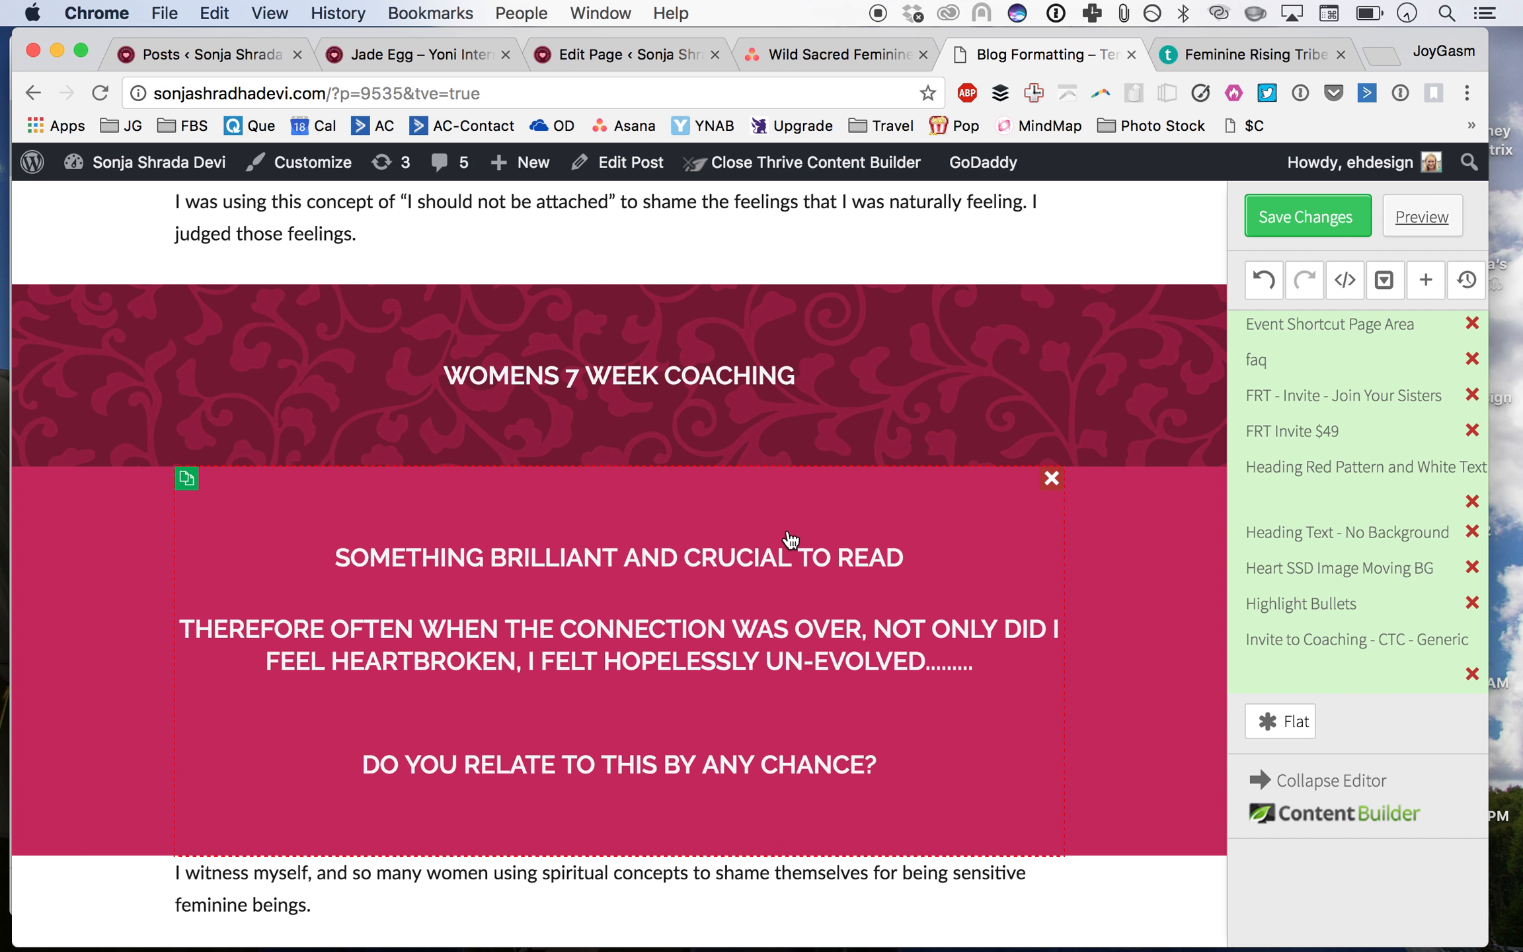
Step: Move the 'Therefore often…' heading into the patterned section and delete its placeholder 'Womens 7 Week Coaching' heading
scroll(760, 568, up, 4)
scroll(767, 591, down, 3)
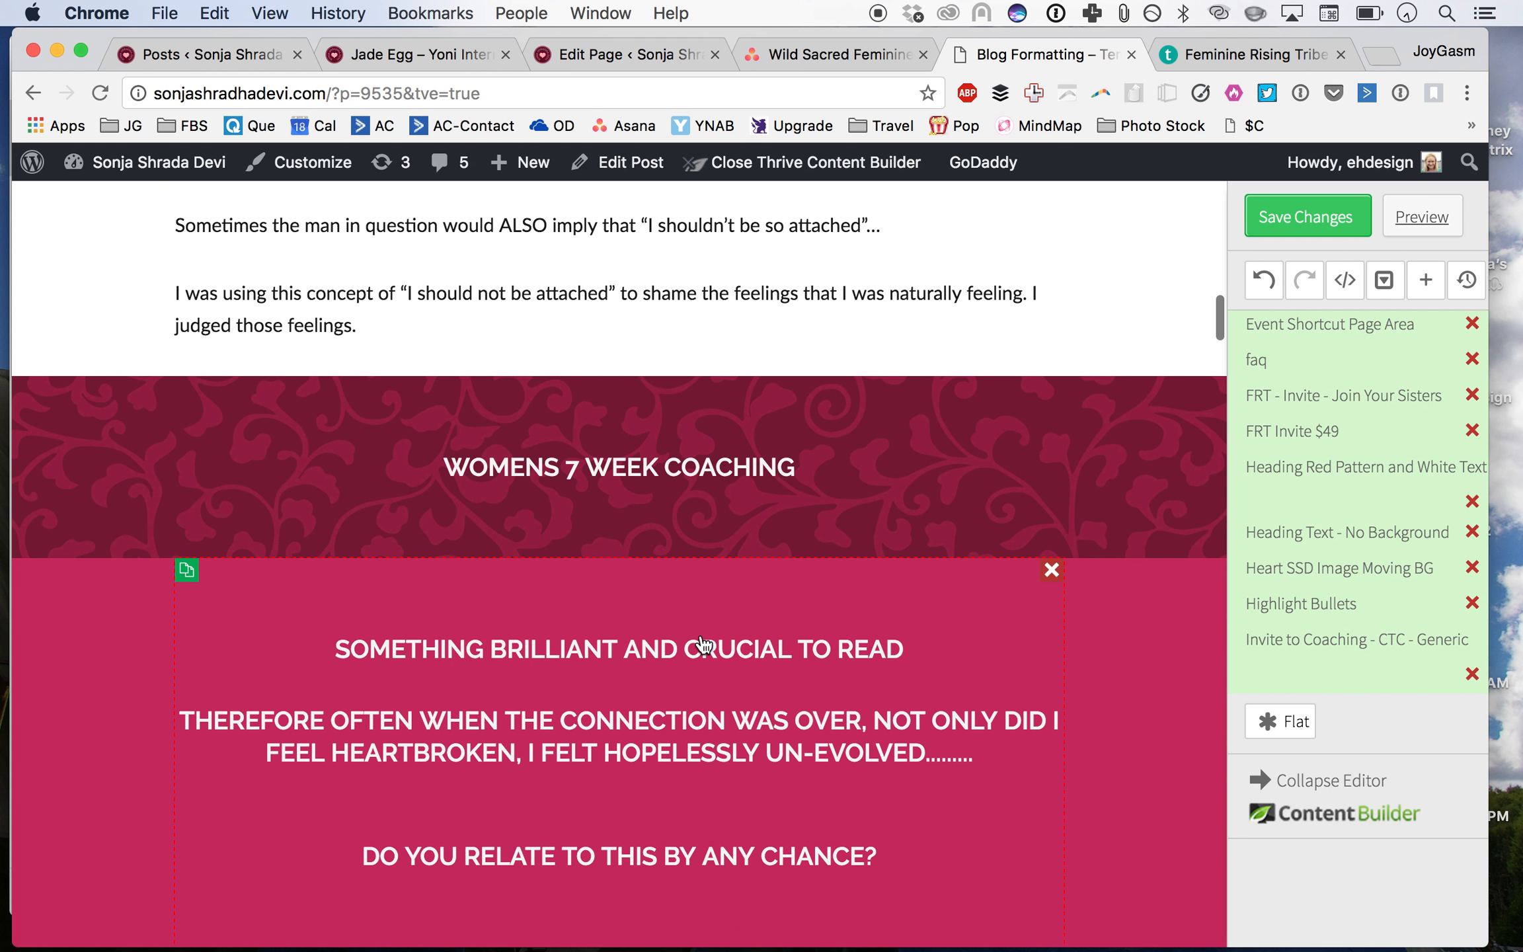
drag(703, 772, 727, 479)
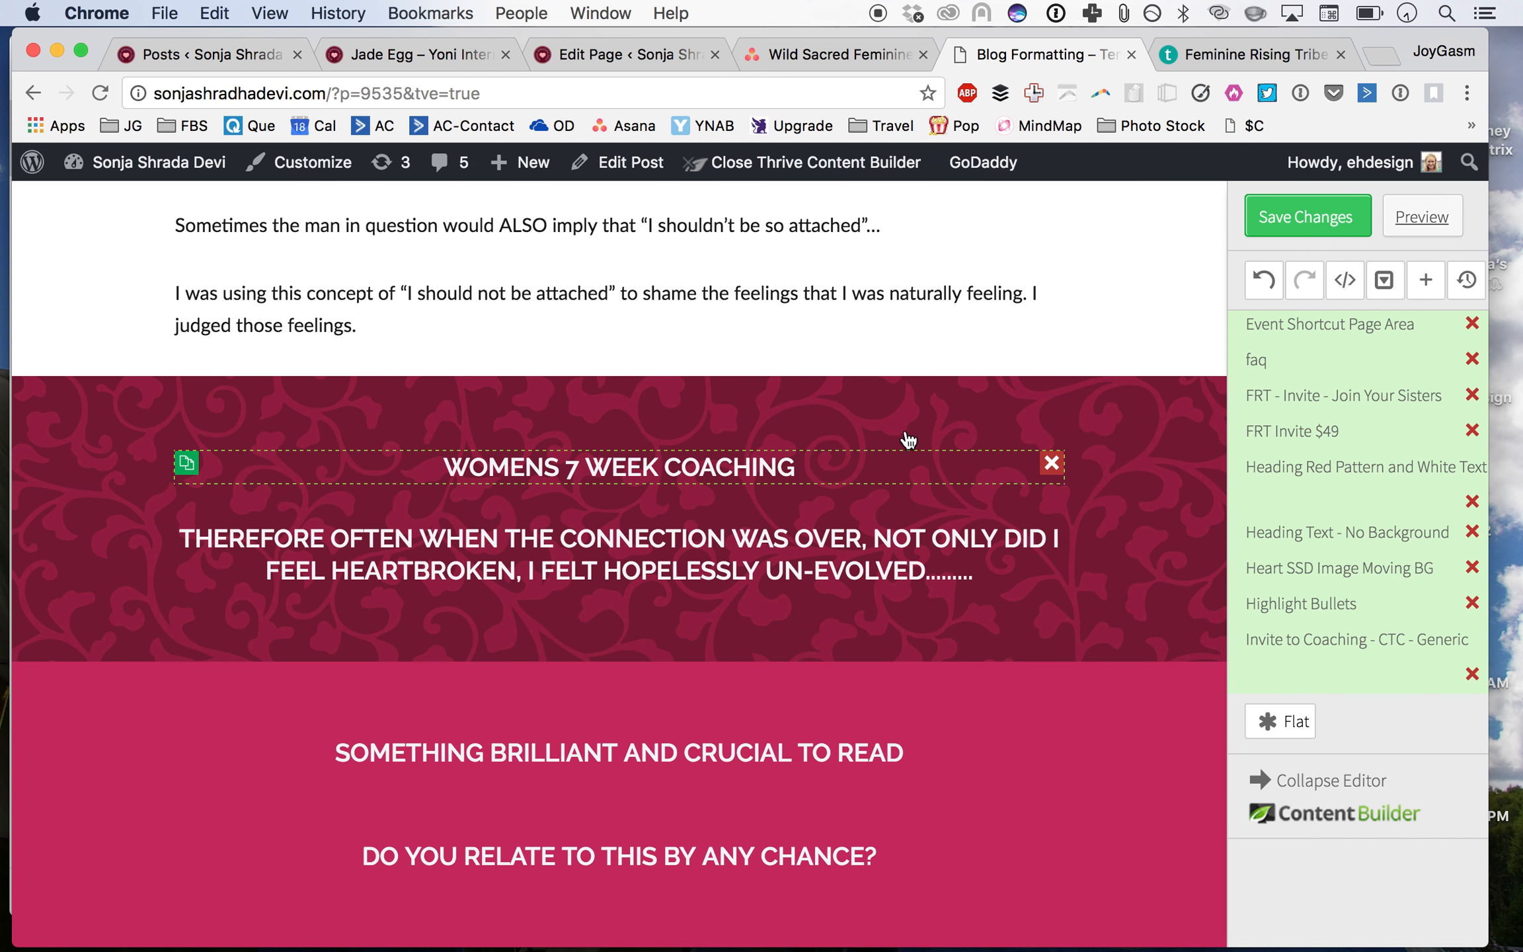
click(1052, 464)
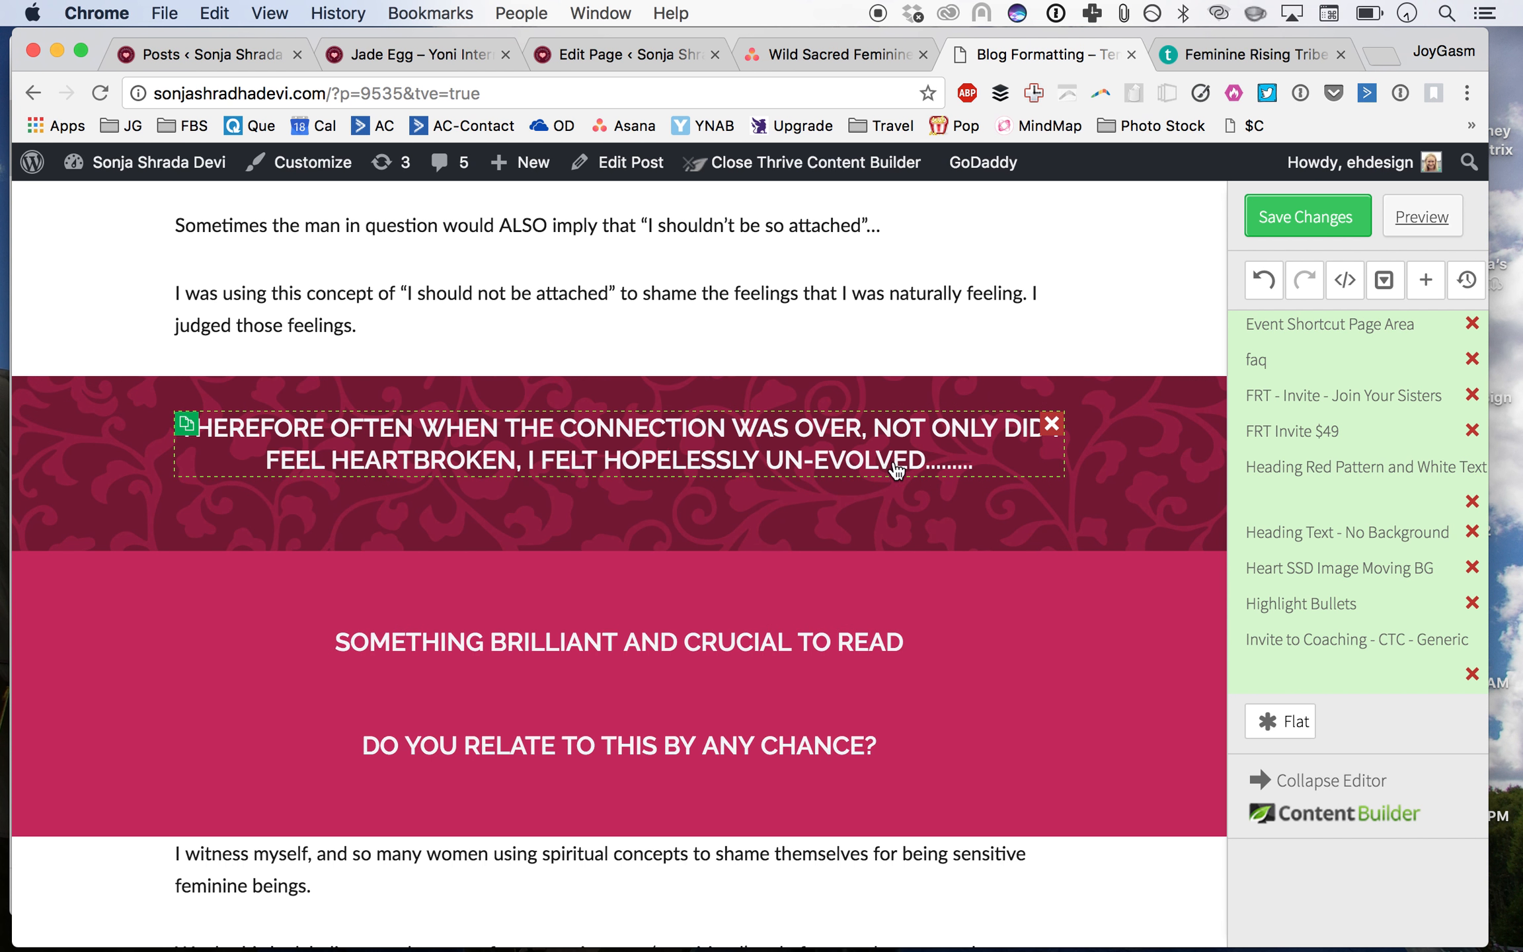
Step: Set the 'Therefore often…' heading's font size to 44 px
click(636, 437)
click(194, 272)
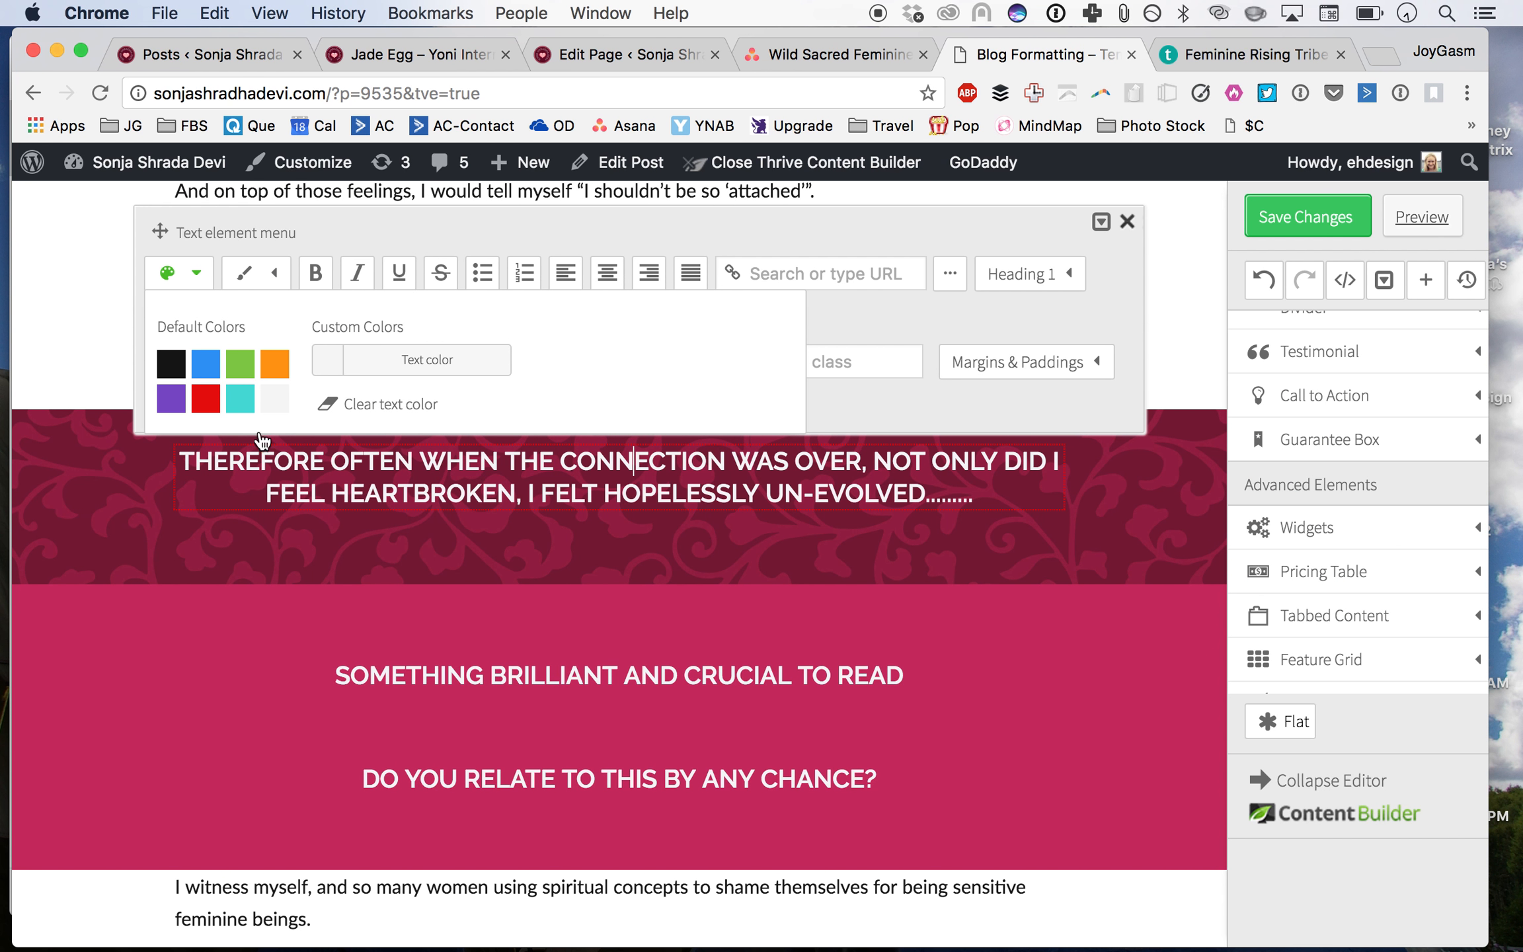
click(910, 341)
double_click(242, 320)
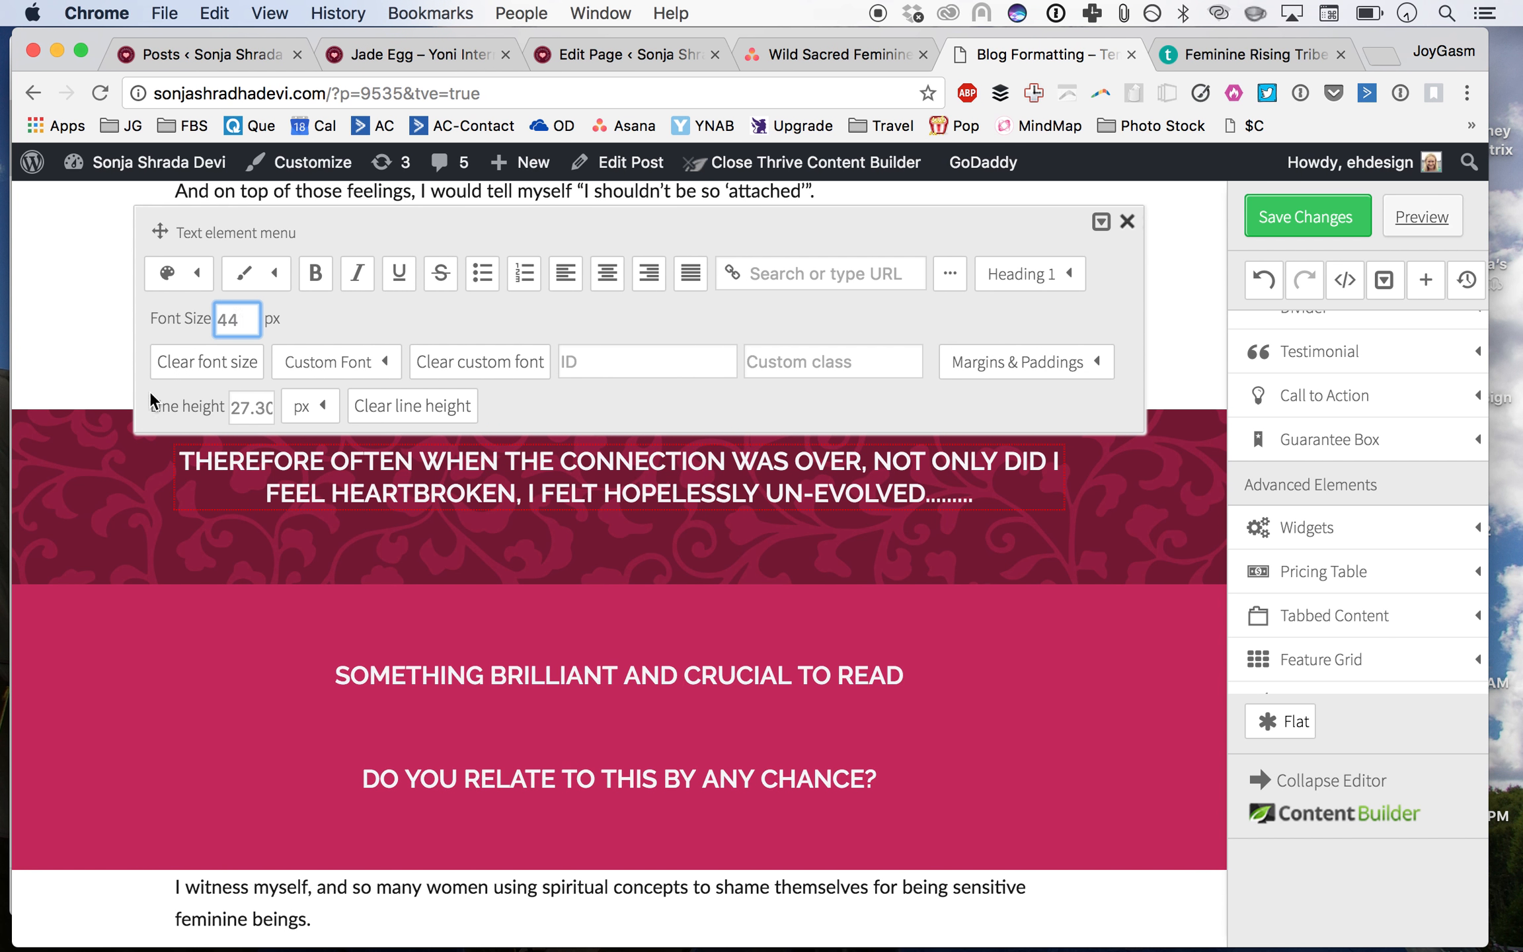
click(699, 509)
key(super+a)
double_click(237, 322)
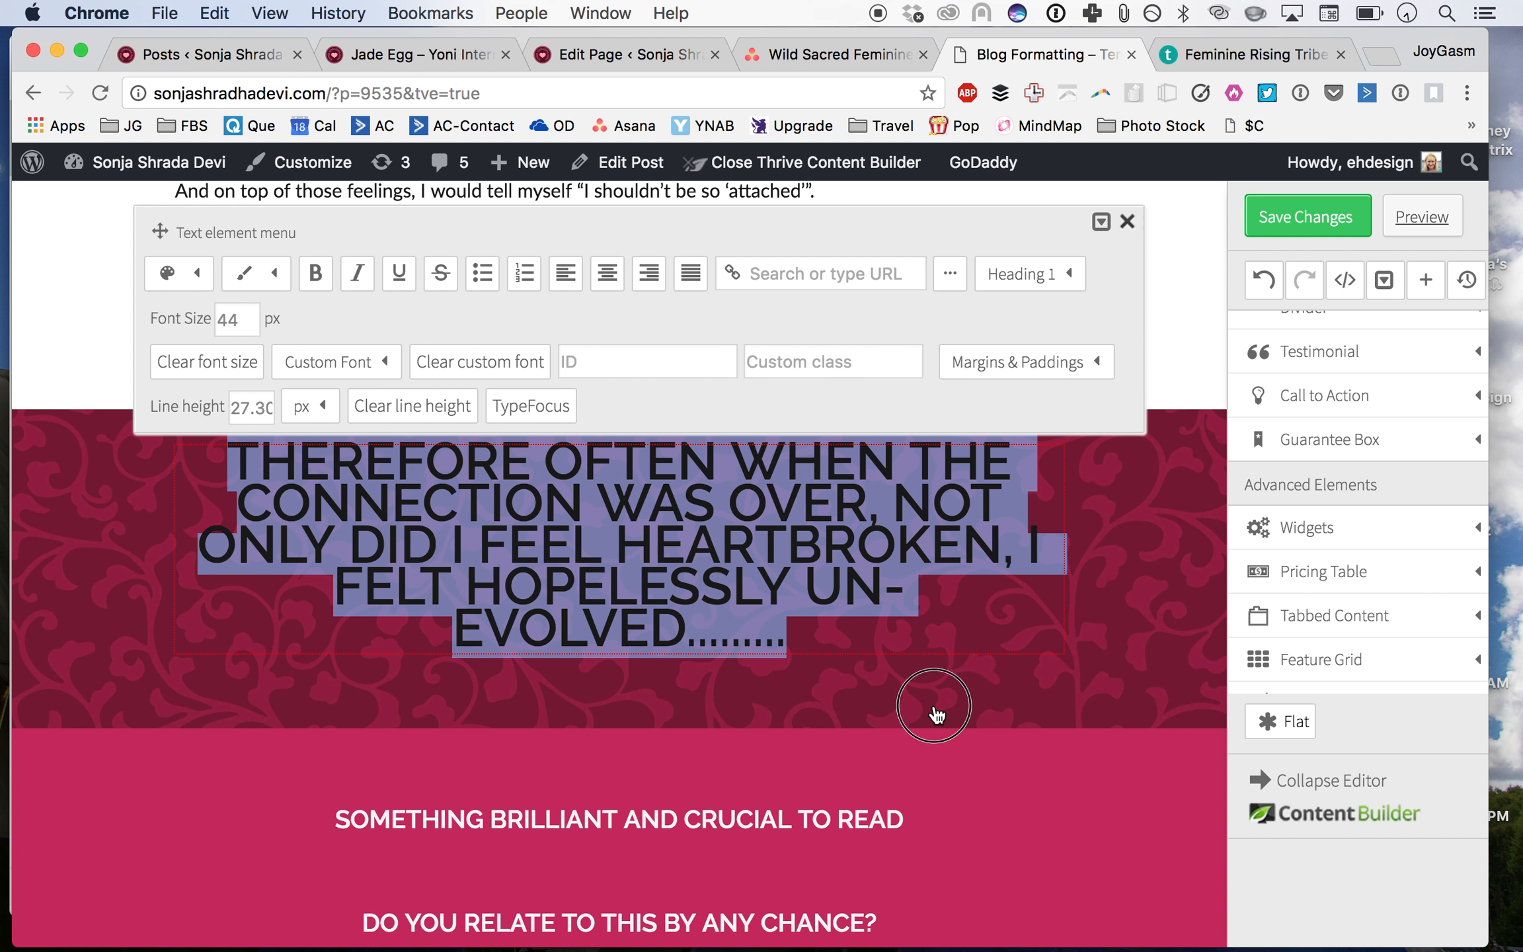
Step: Select all of the heading's text and apply the white text colour
click(935, 708)
click(507, 480)
key(super+a)
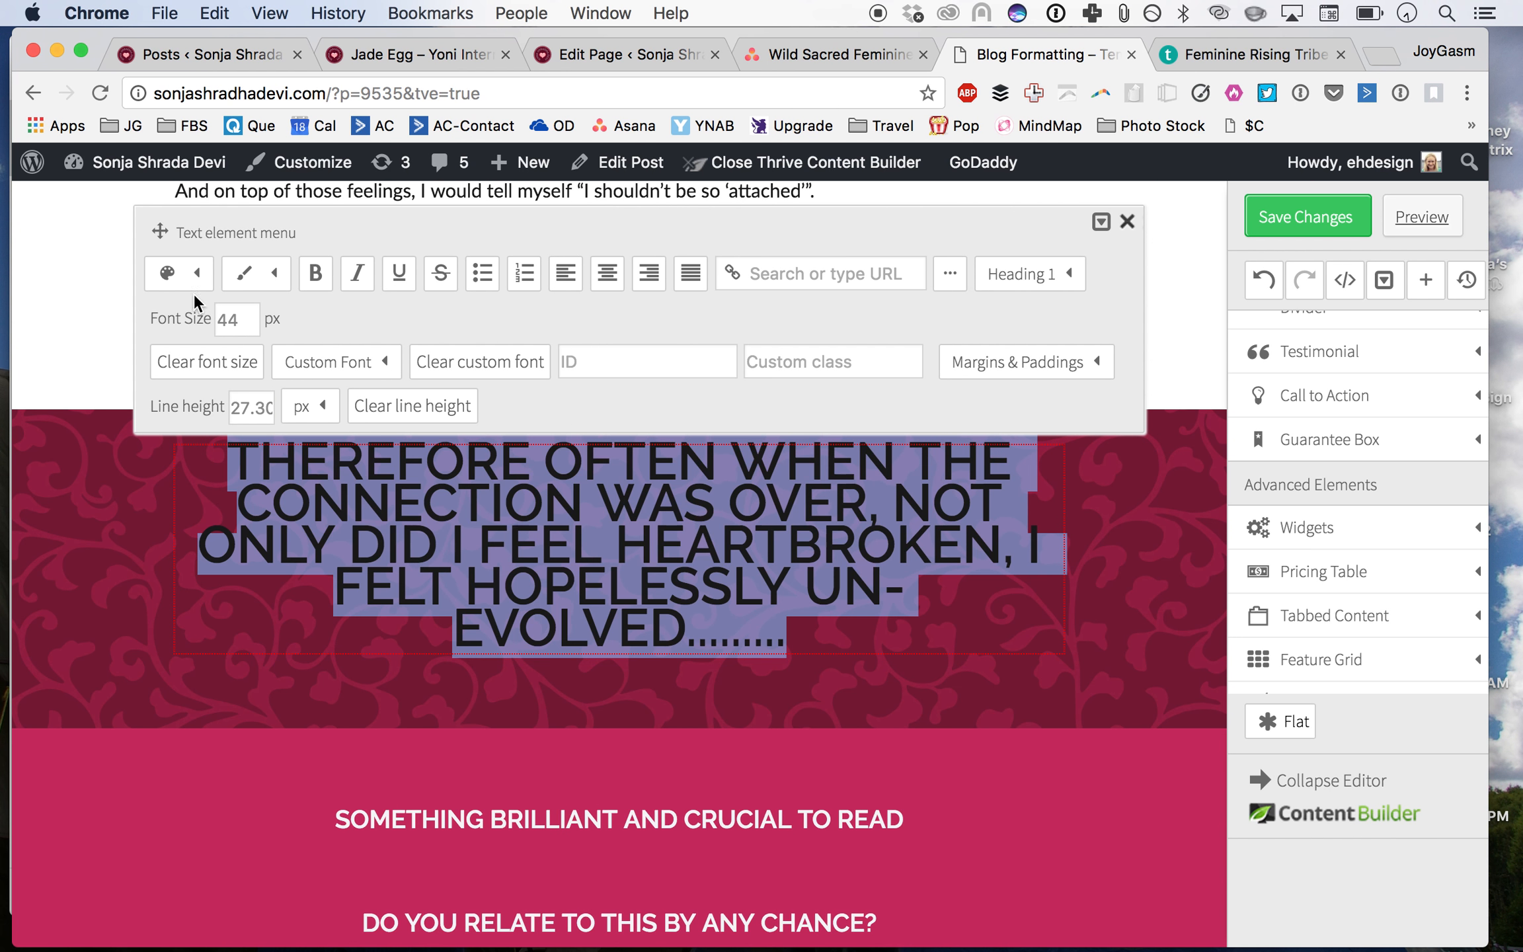
click(196, 272)
click(274, 399)
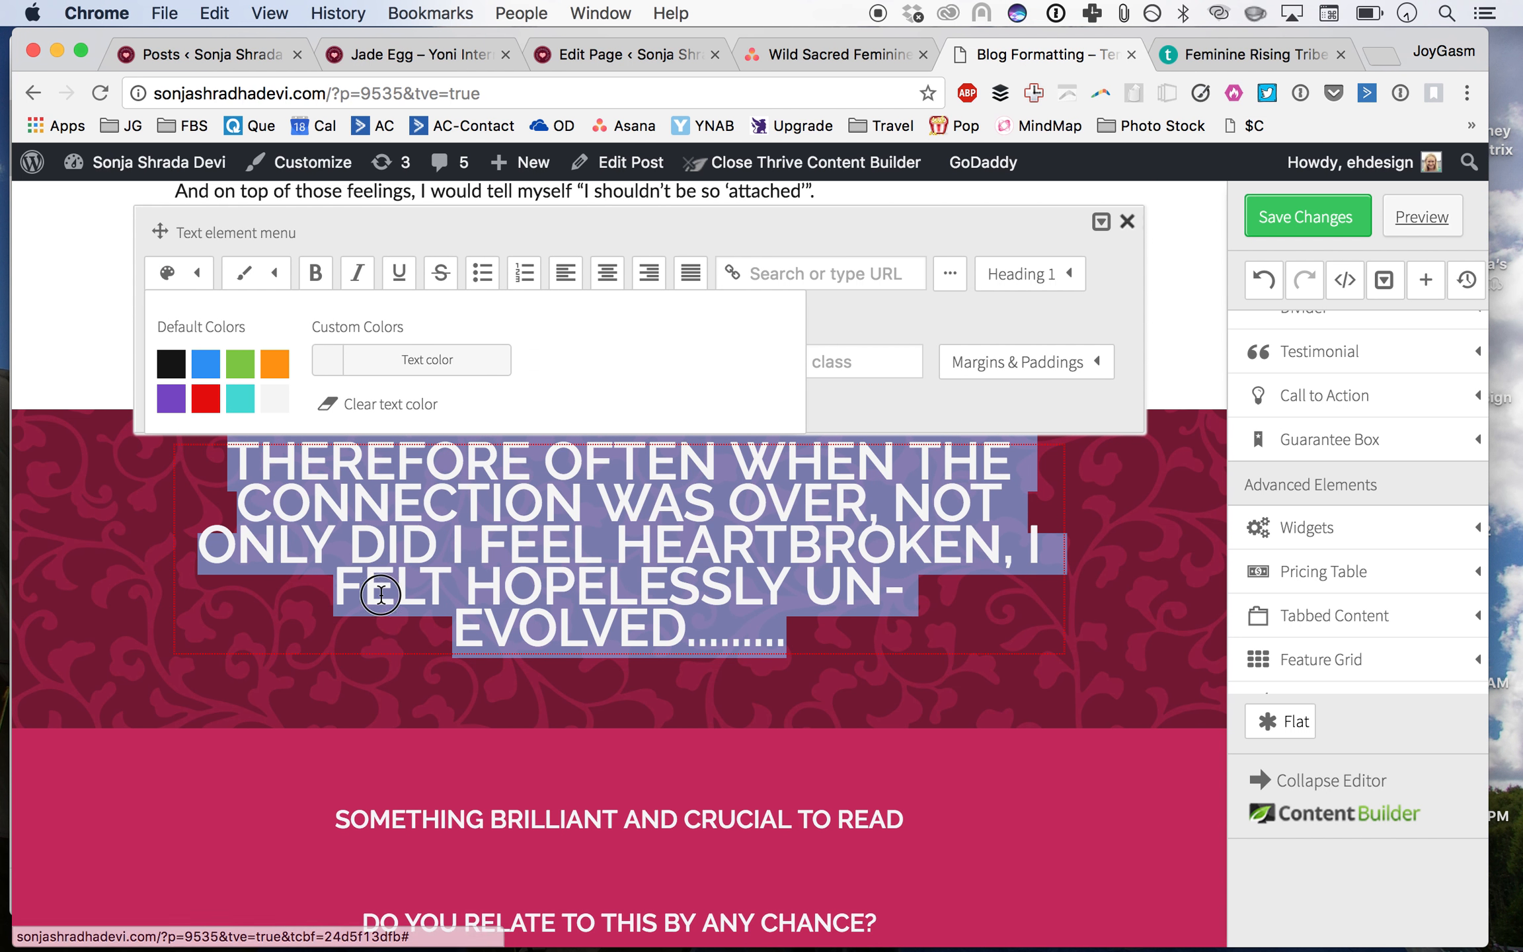
Step: Set the heading's line height to 40 px
click(920, 714)
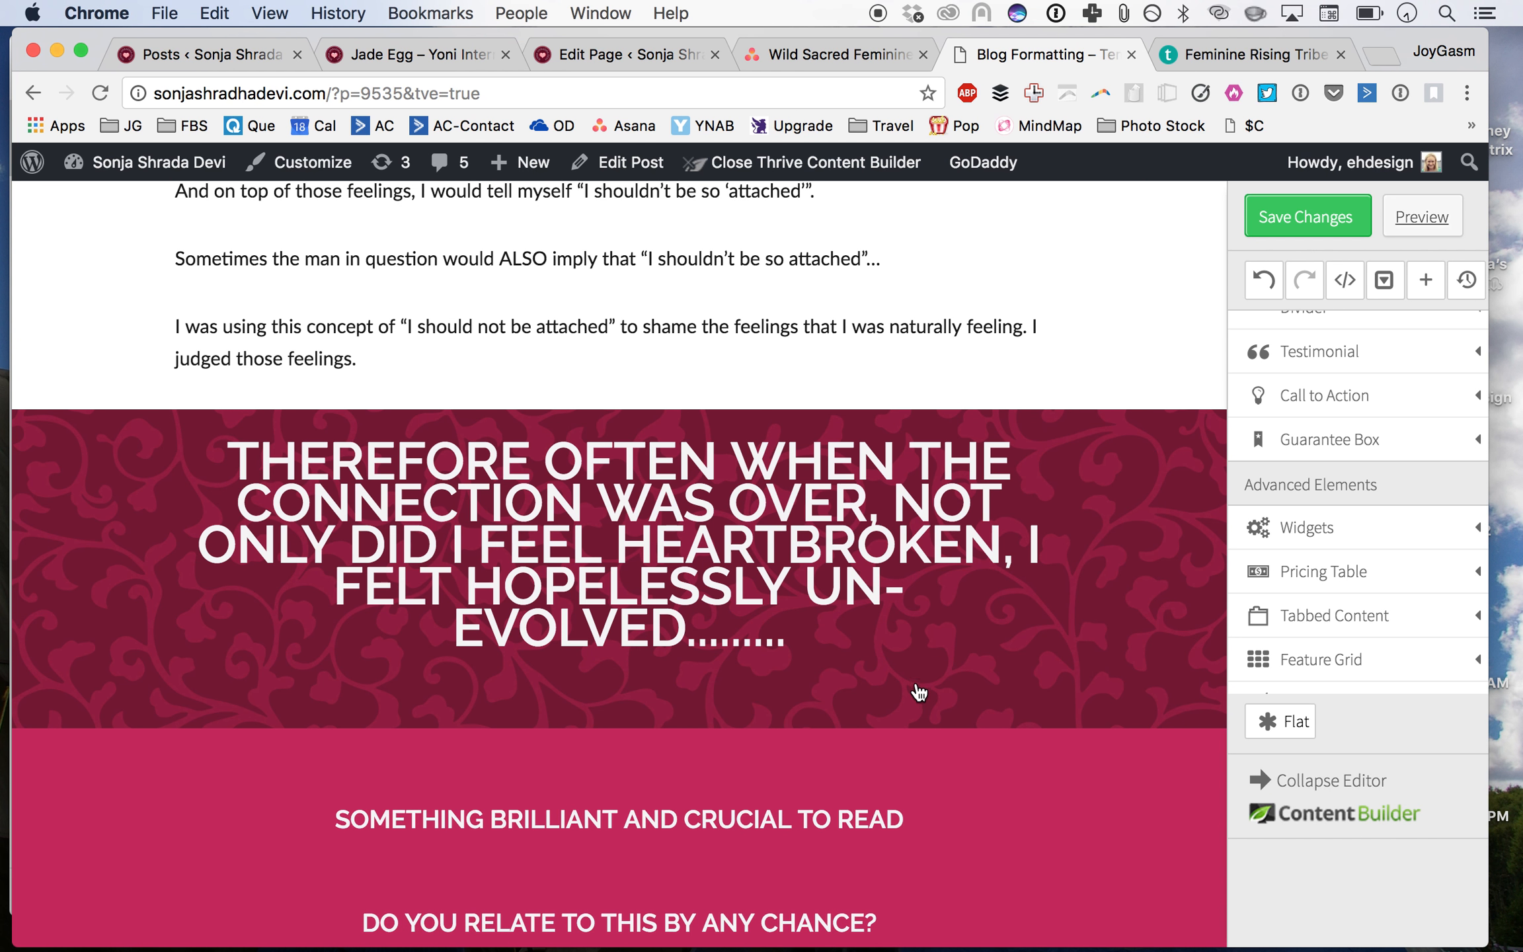
click(788, 534)
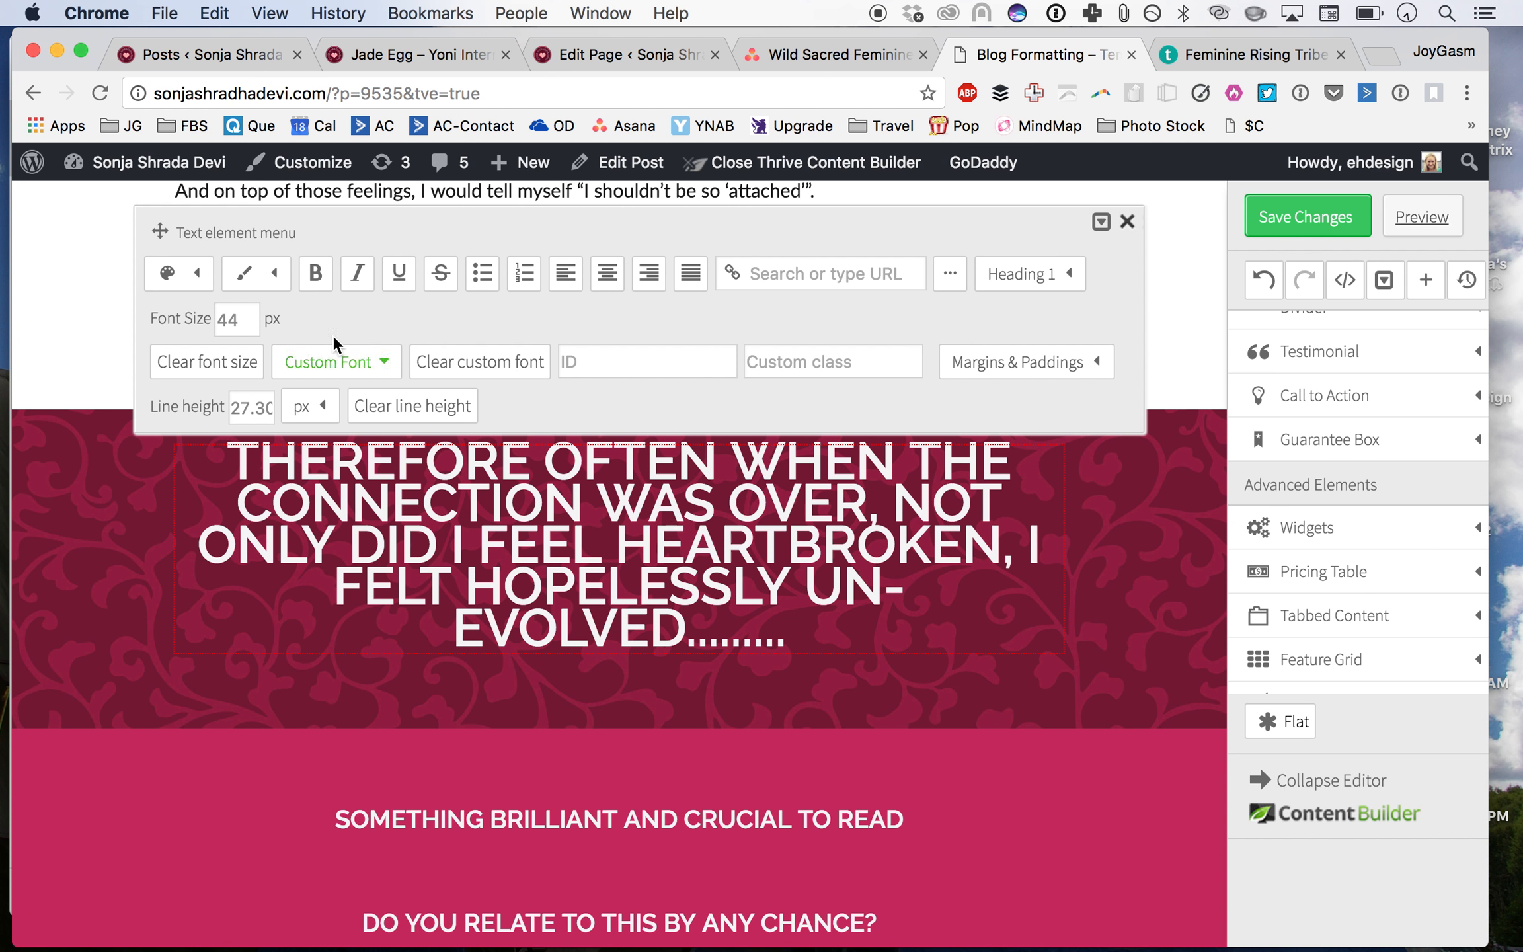
click(260, 407)
double_click(258, 407)
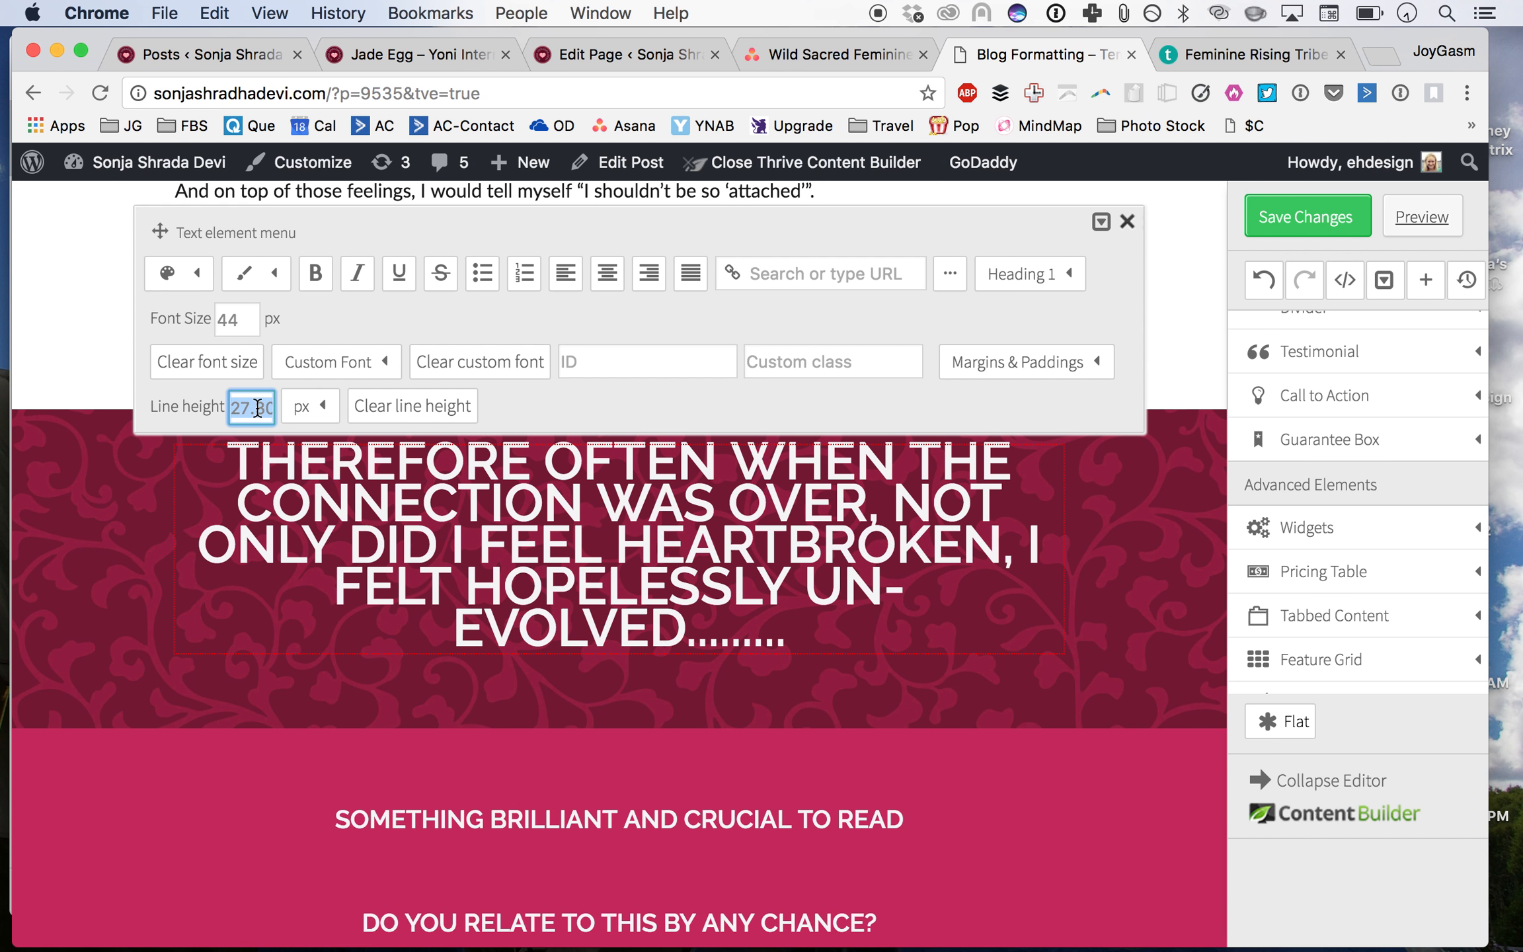
text(40)
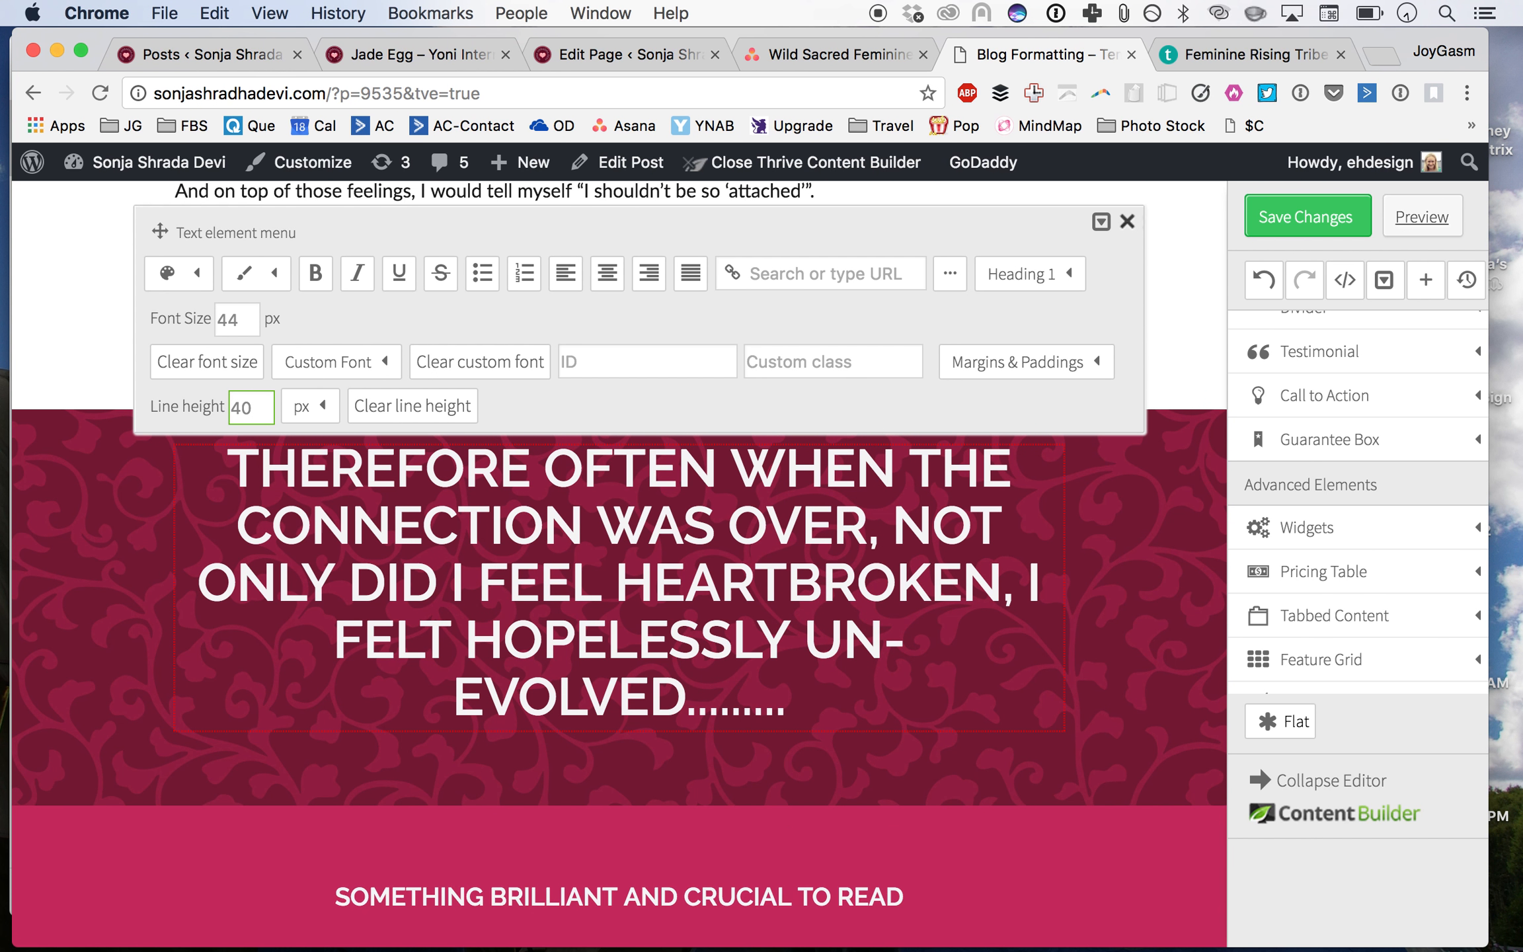
click(762, 763)
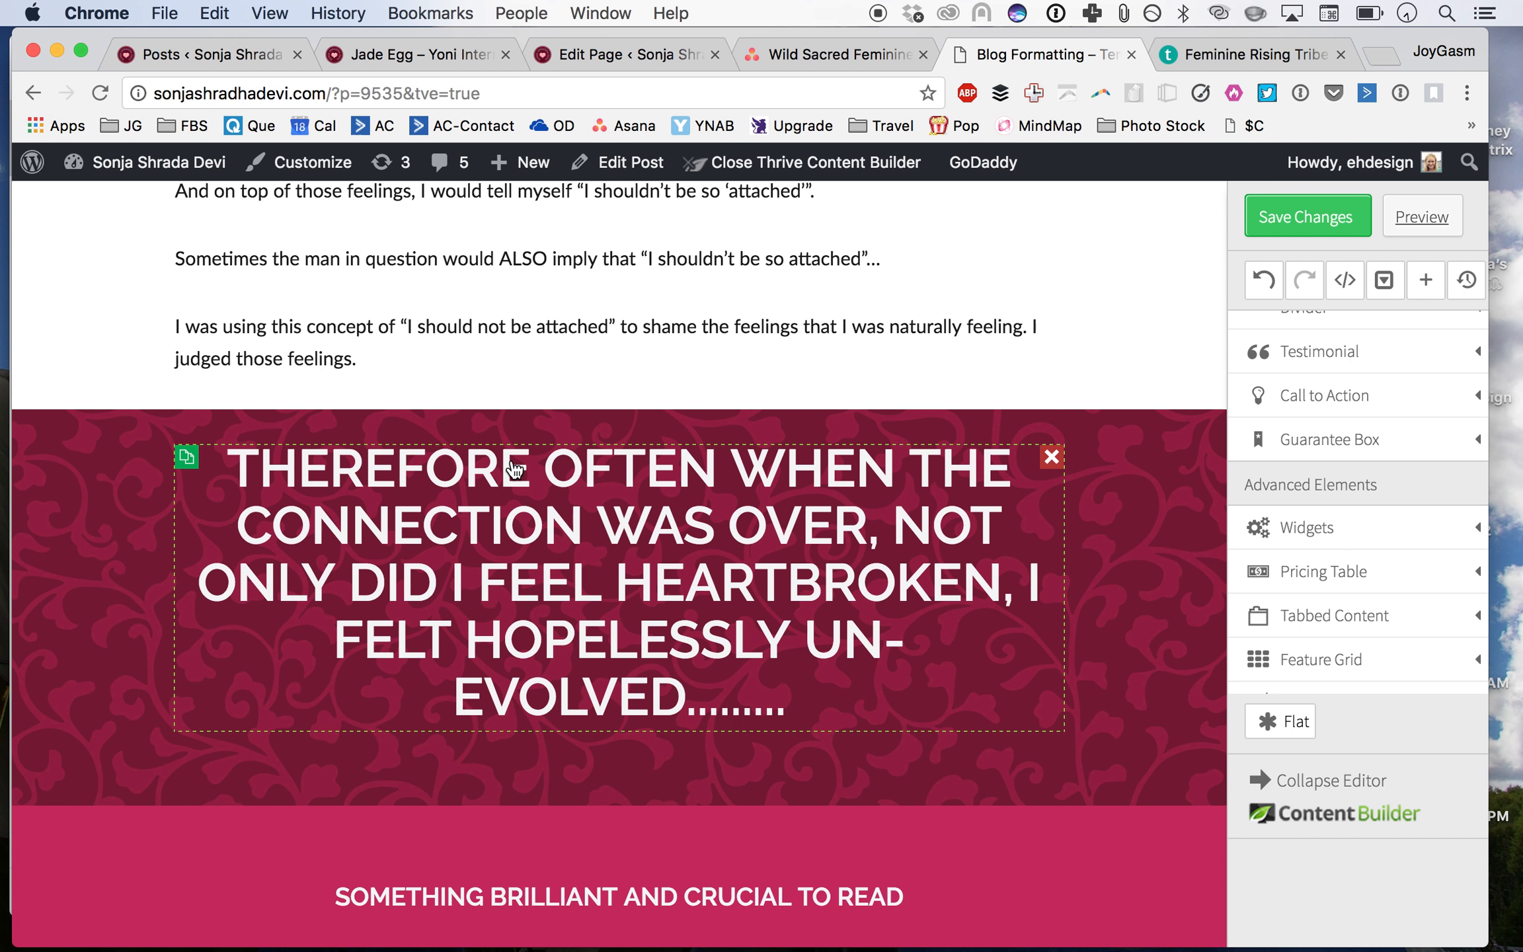
Step: Delete the word 'Therefore' from the start of the heading
scroll(515, 468, up, 10)
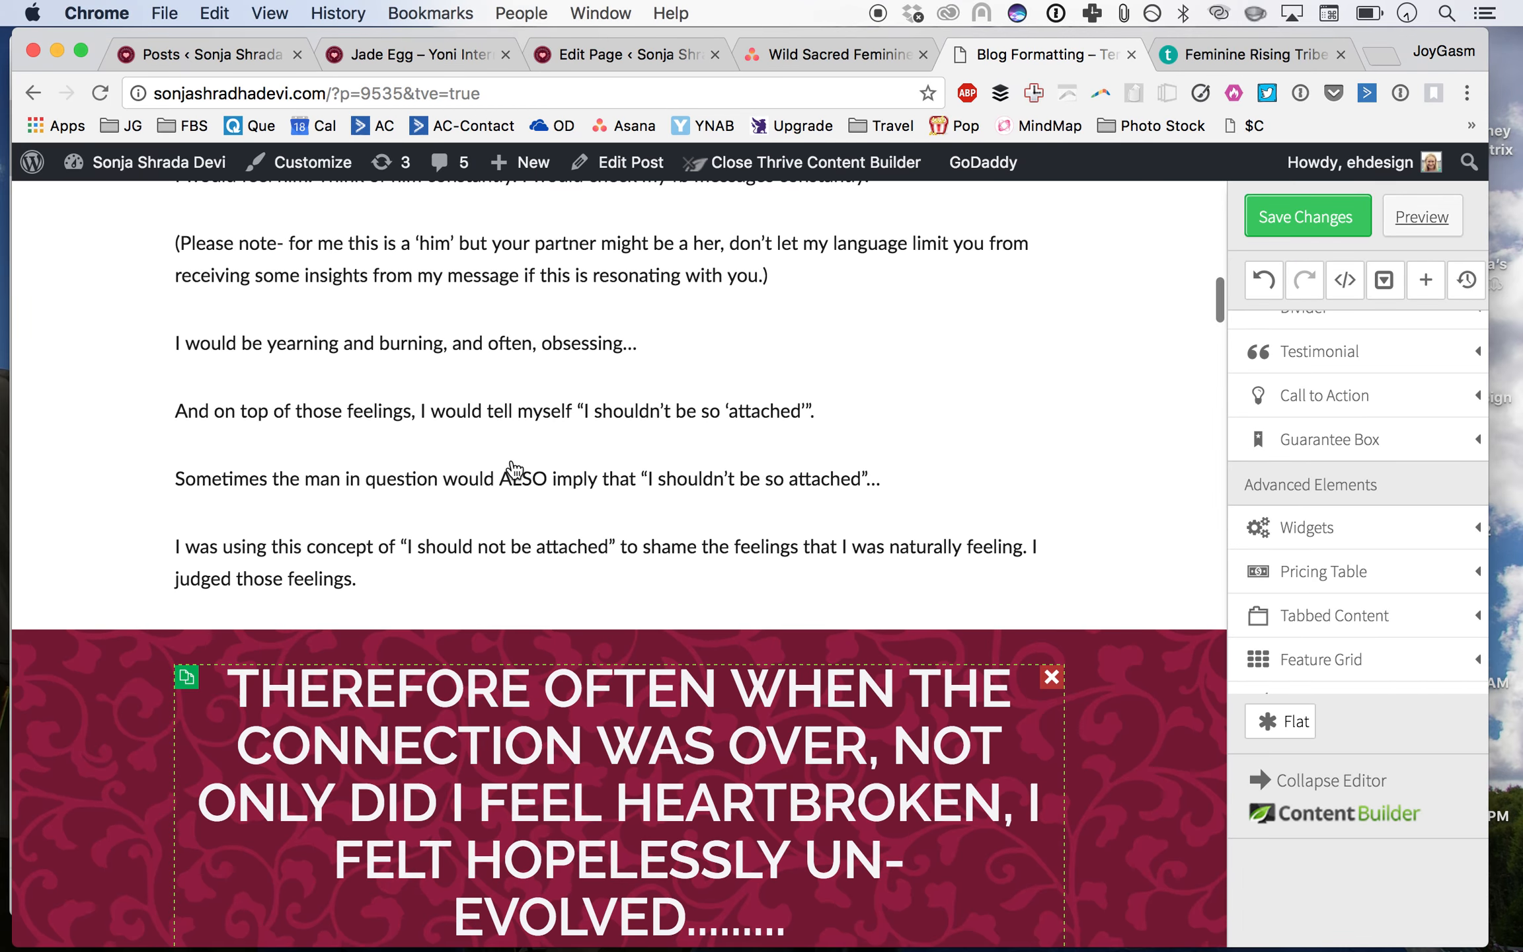
scroll(515, 468, up, 15)
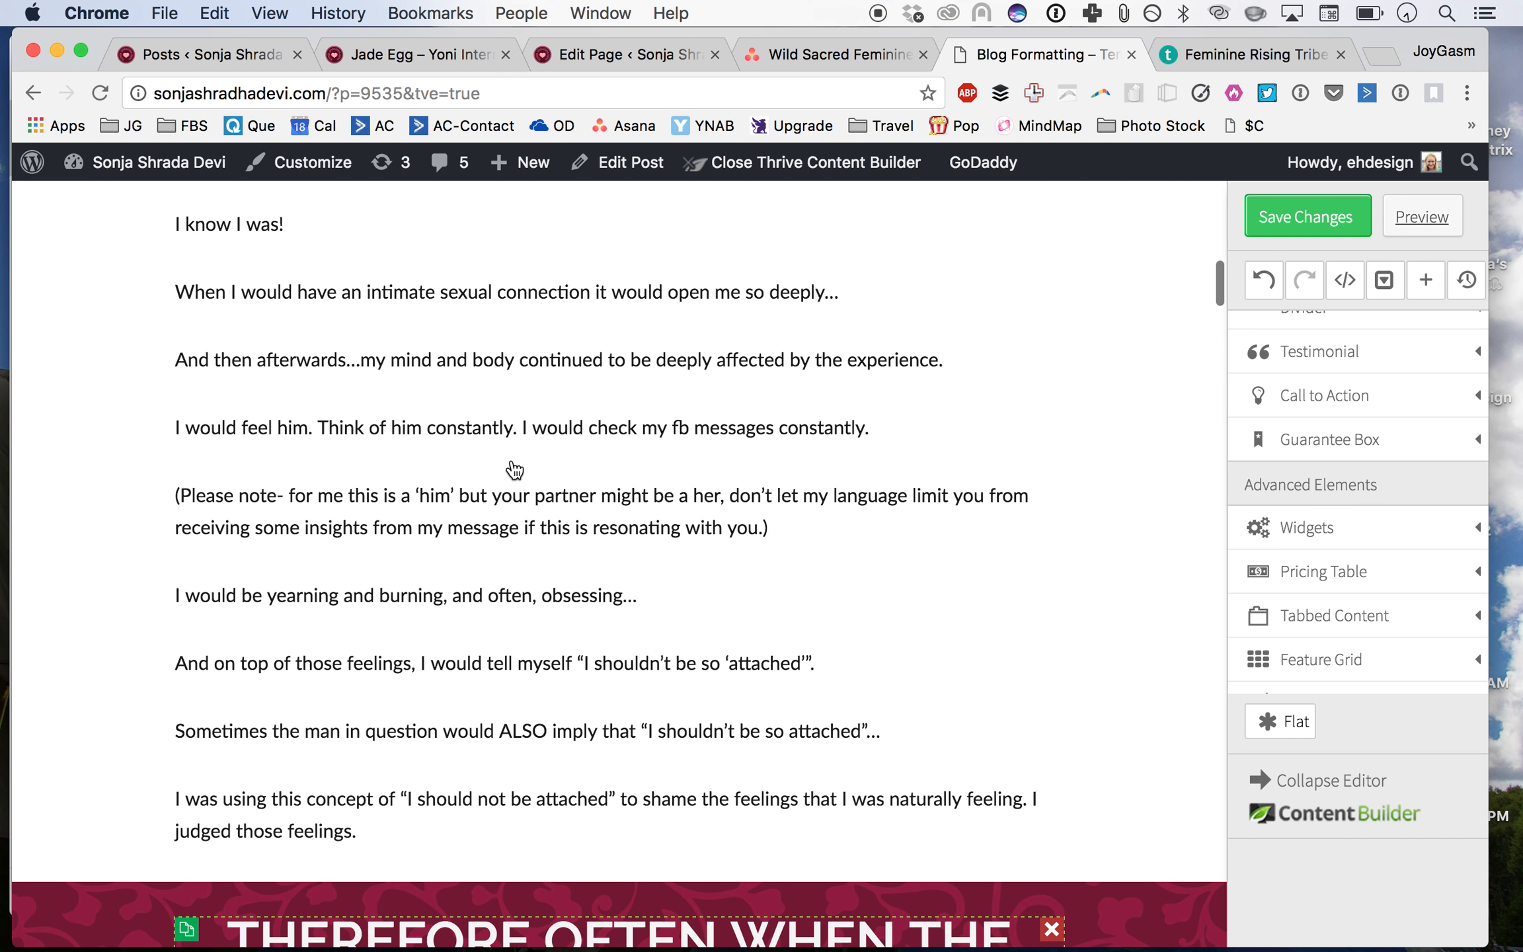
scroll(514, 468, up, 8)
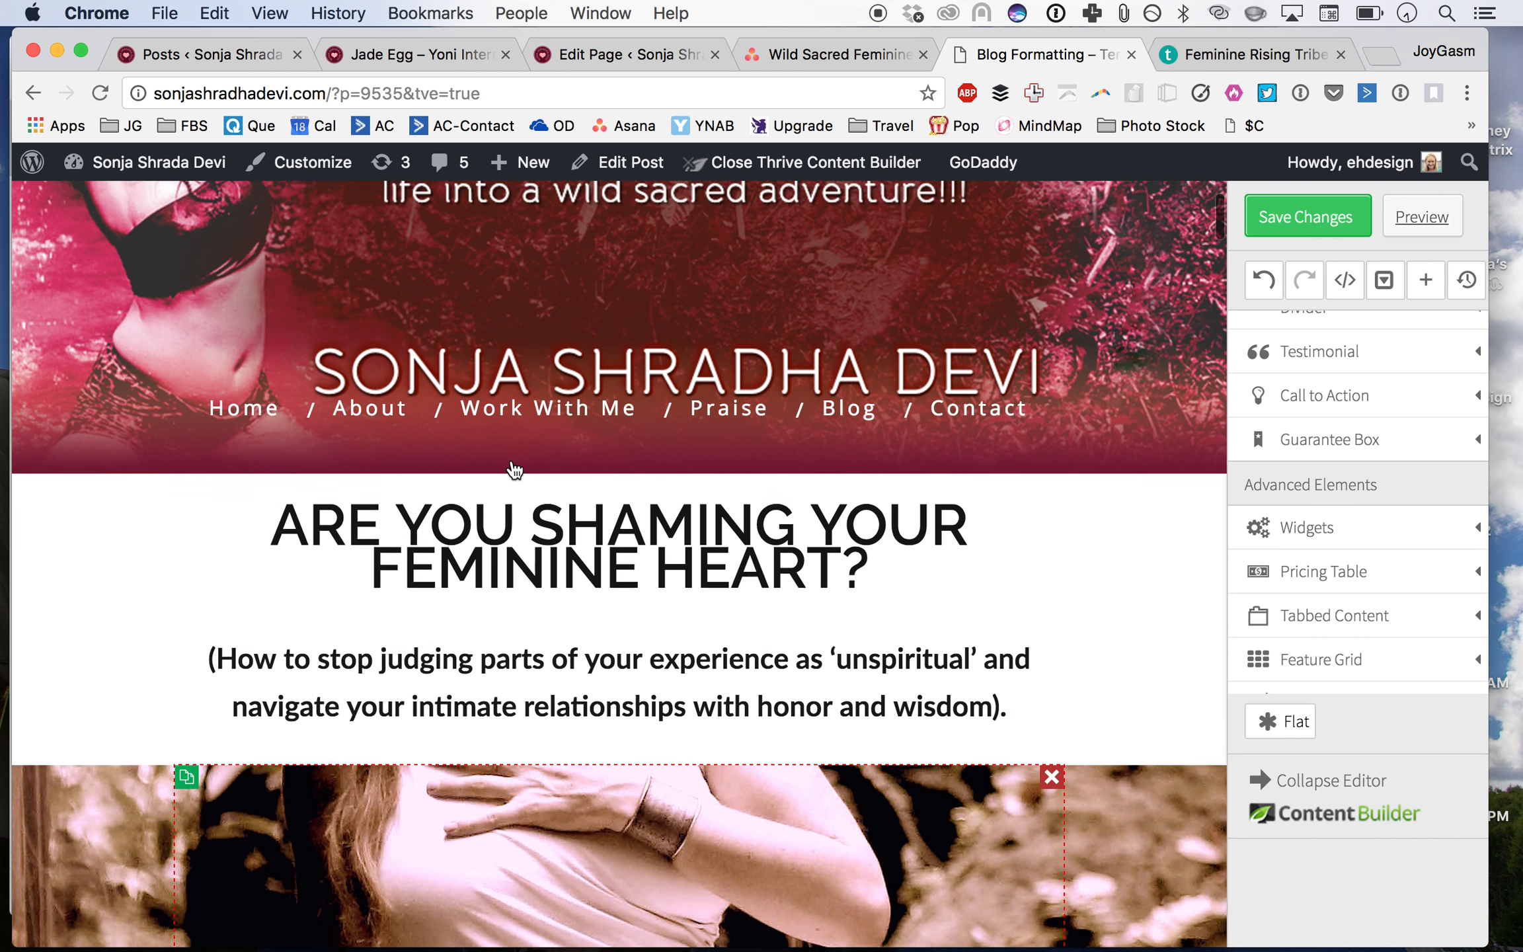
scroll(514, 469, down, 20)
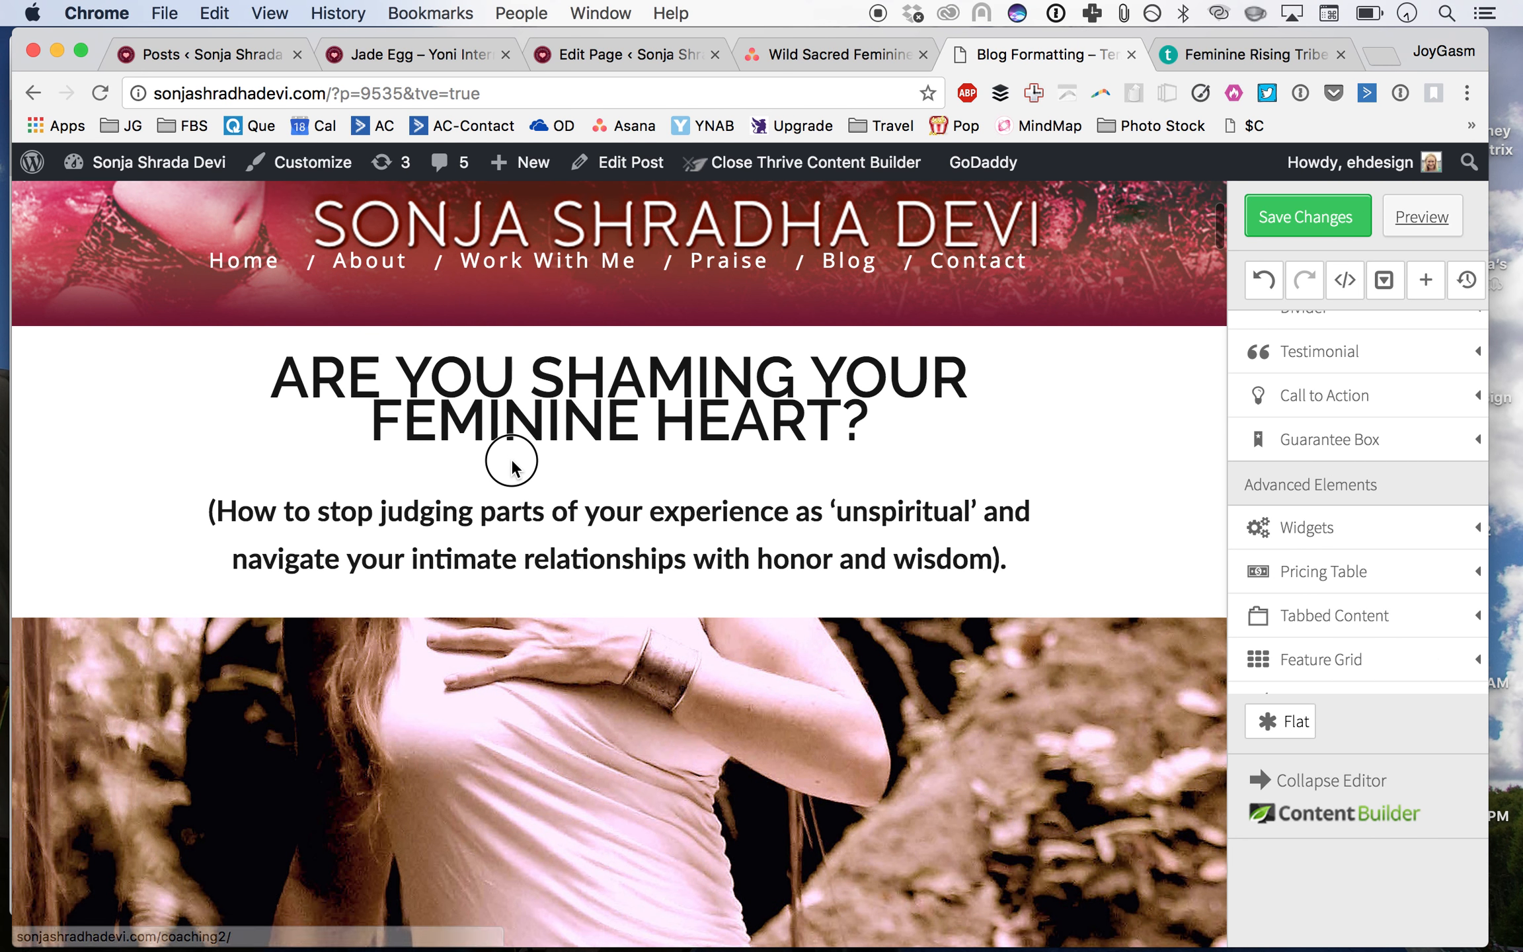
scroll(514, 468, down, 10)
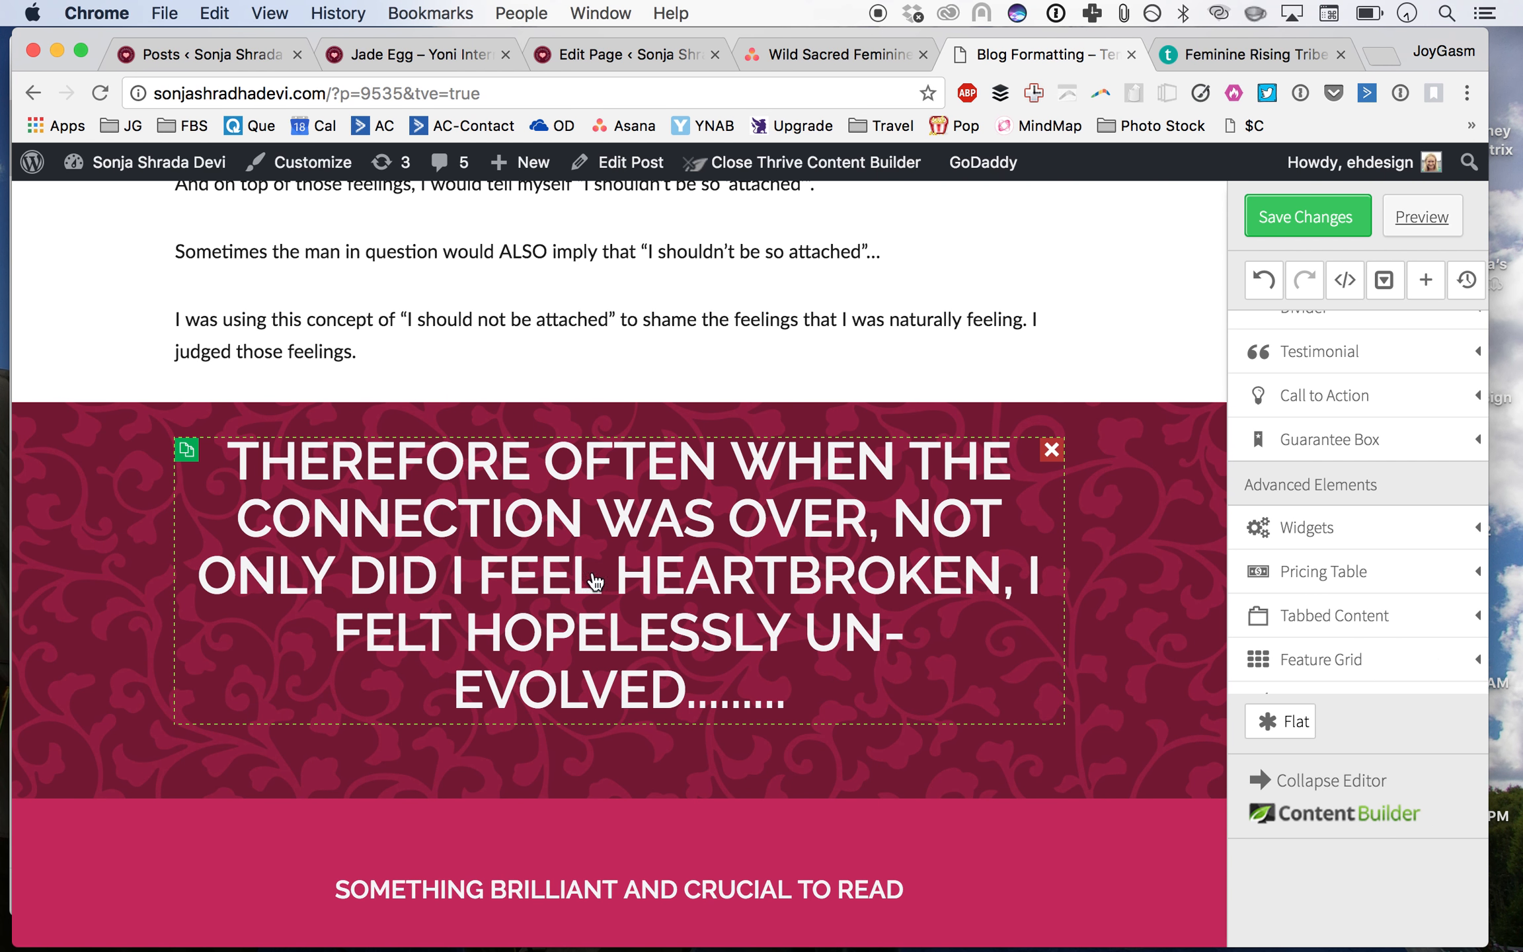
click(491, 468)
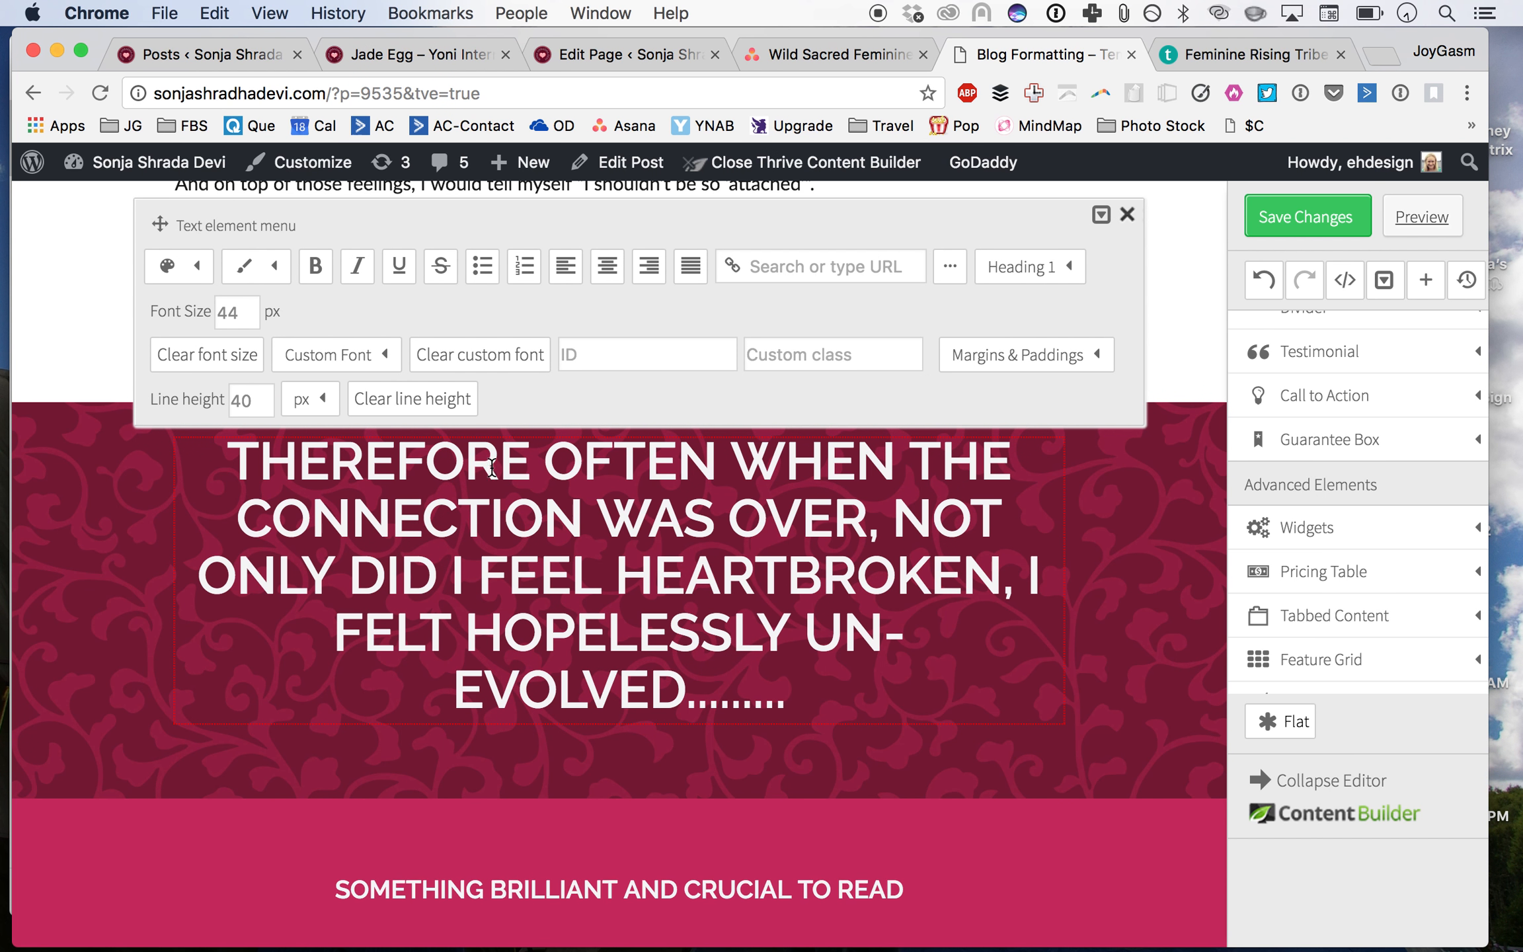
drag(543, 458, 152, 486)
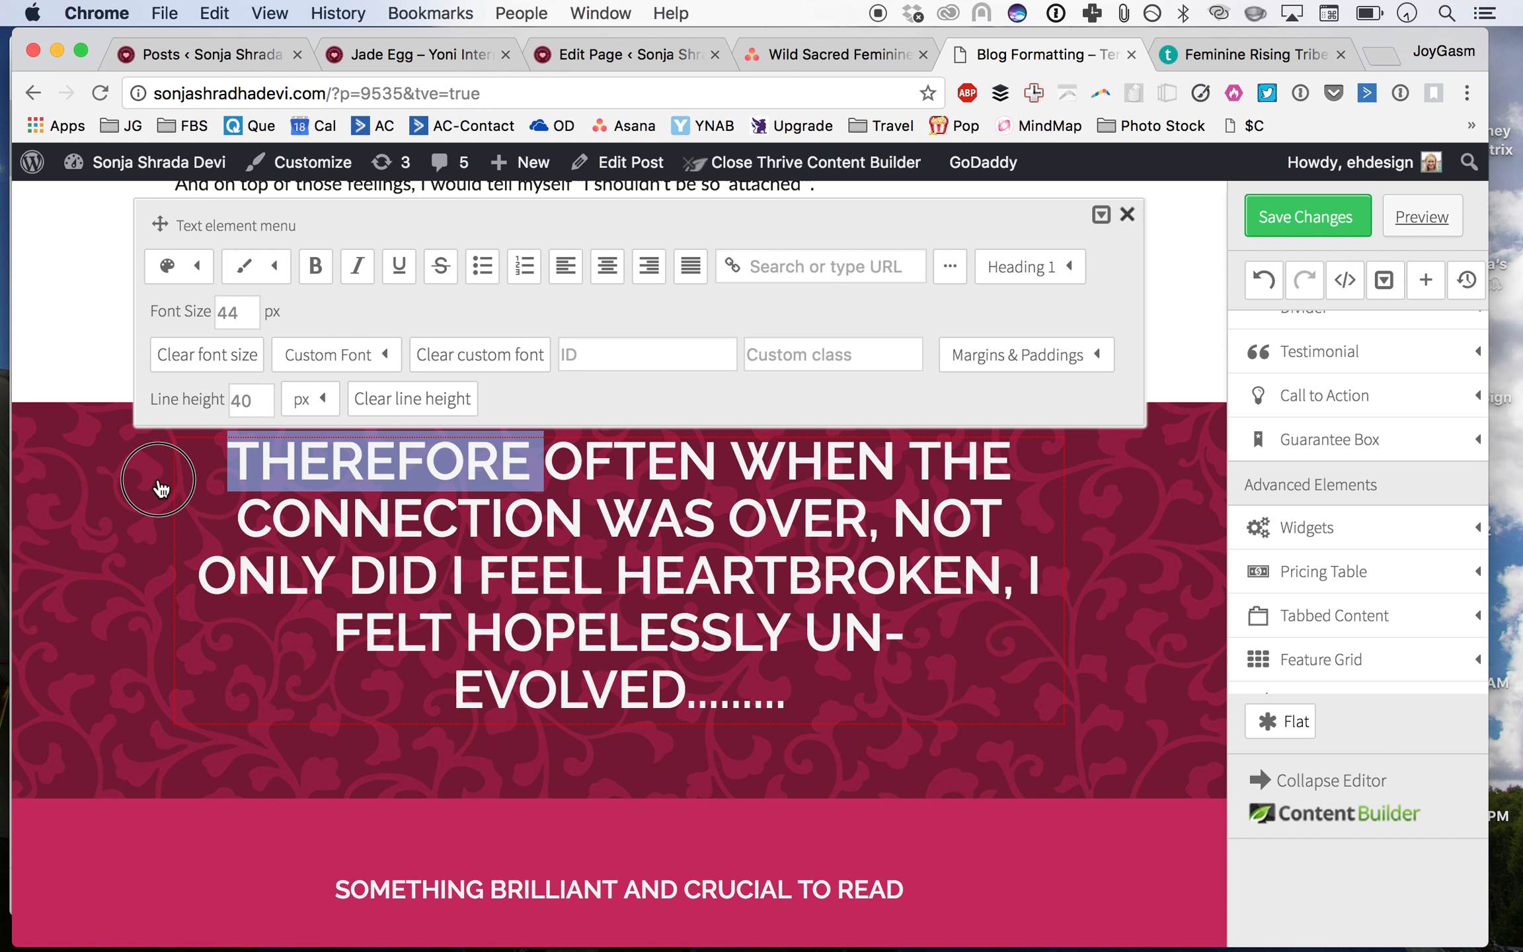
key(BackSpace)
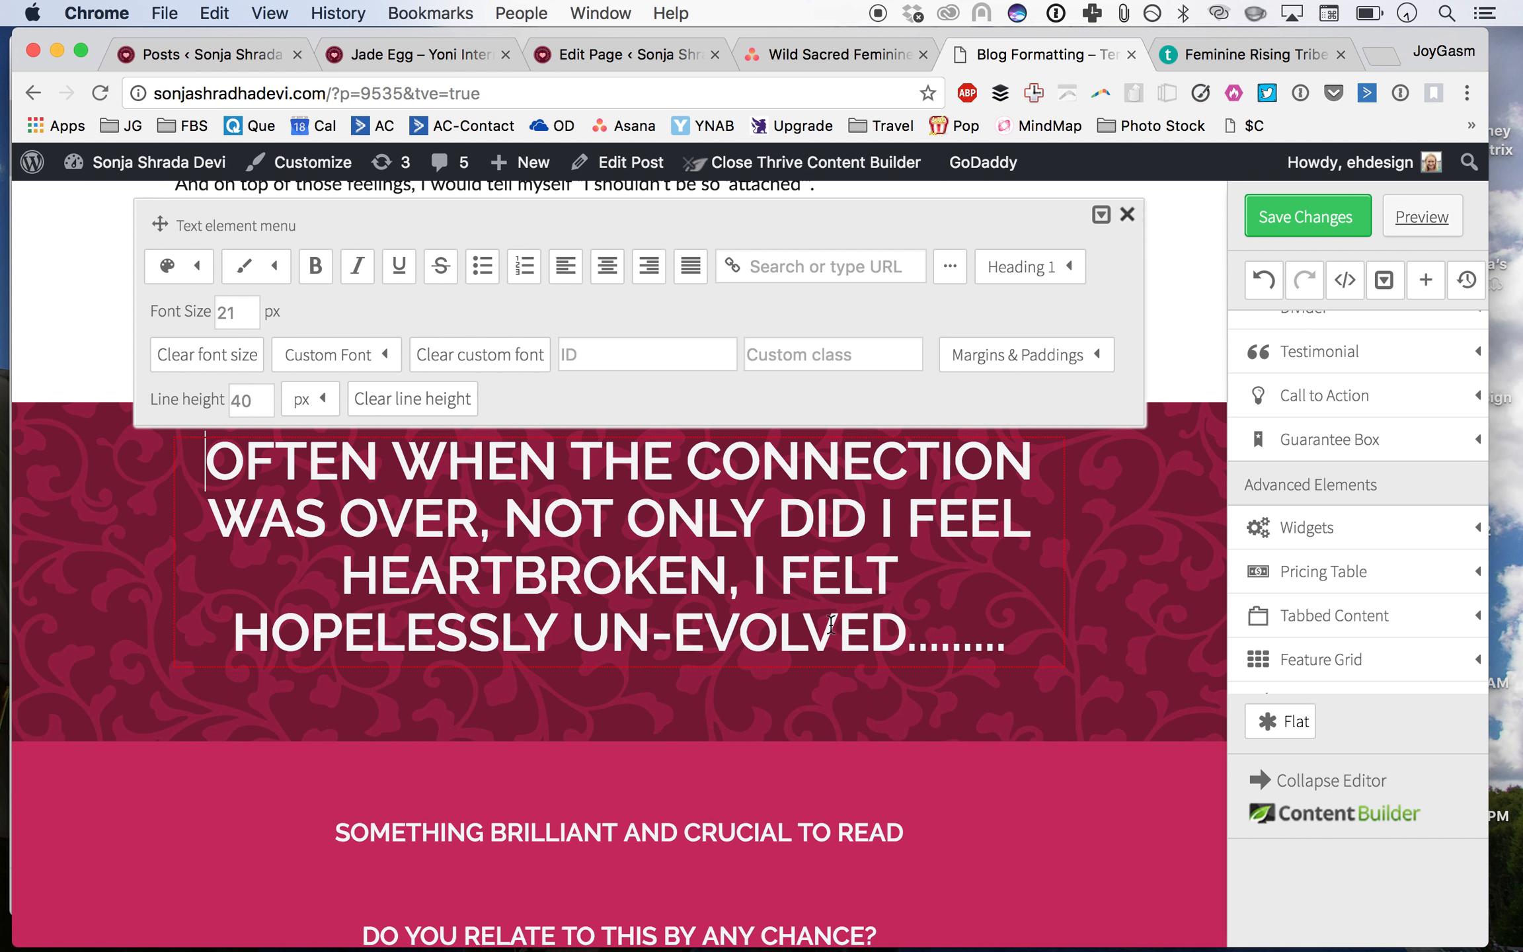
Step: Break the heading into lines after 'WAS OVER,' and 'HEARTBROKEN,' and remove the hyphen from 'UN-EVOLVED'
click(759, 584)
key(shift+Return)
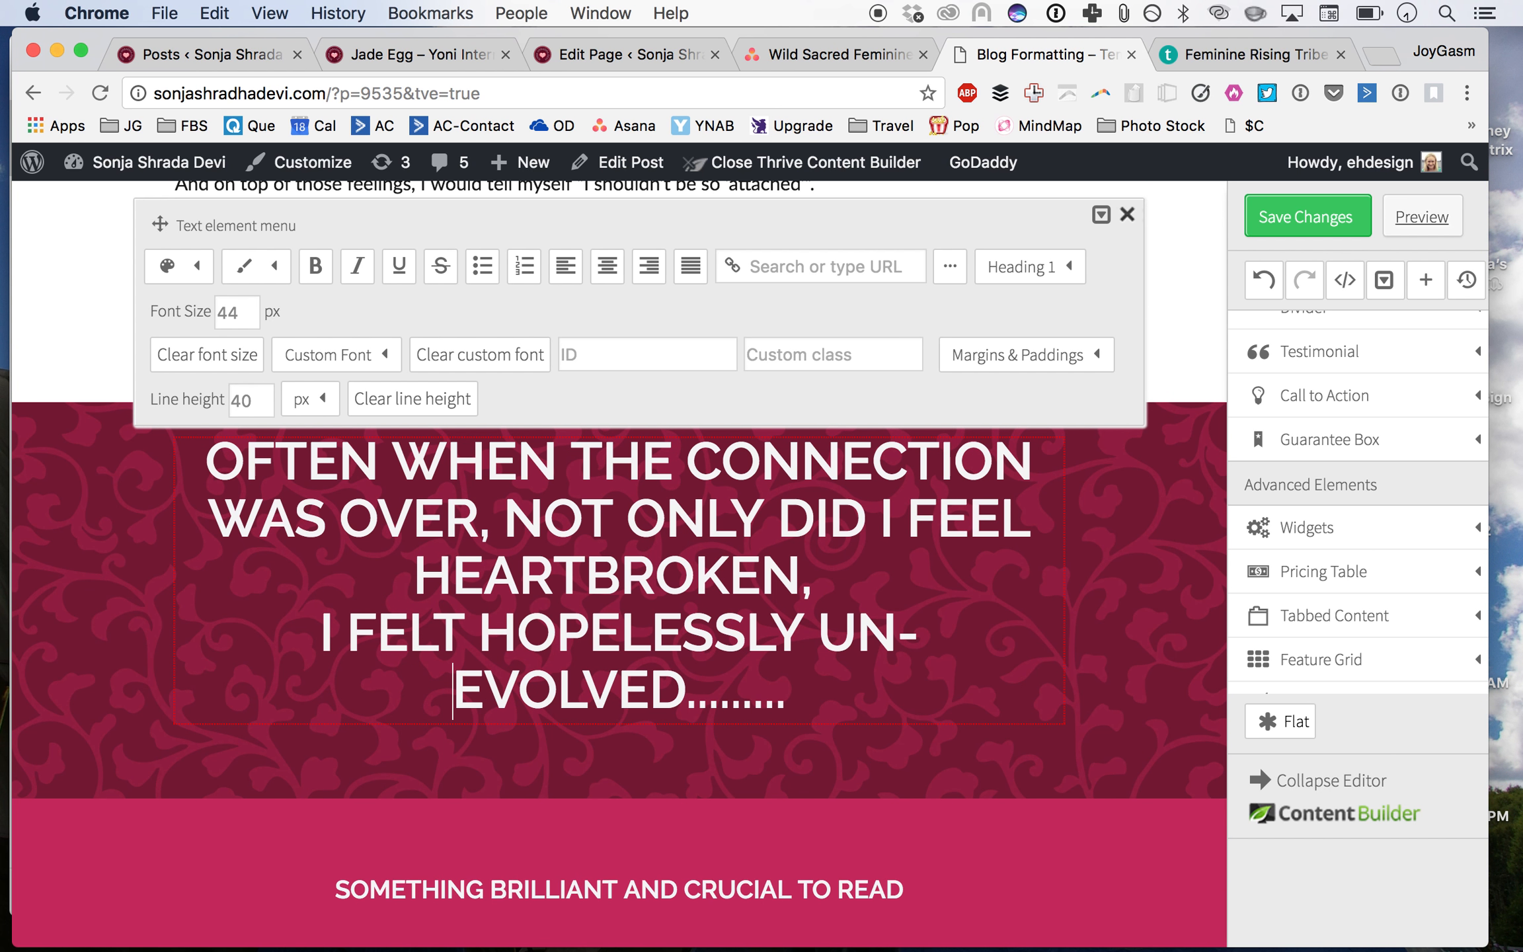
key(BackSpace)
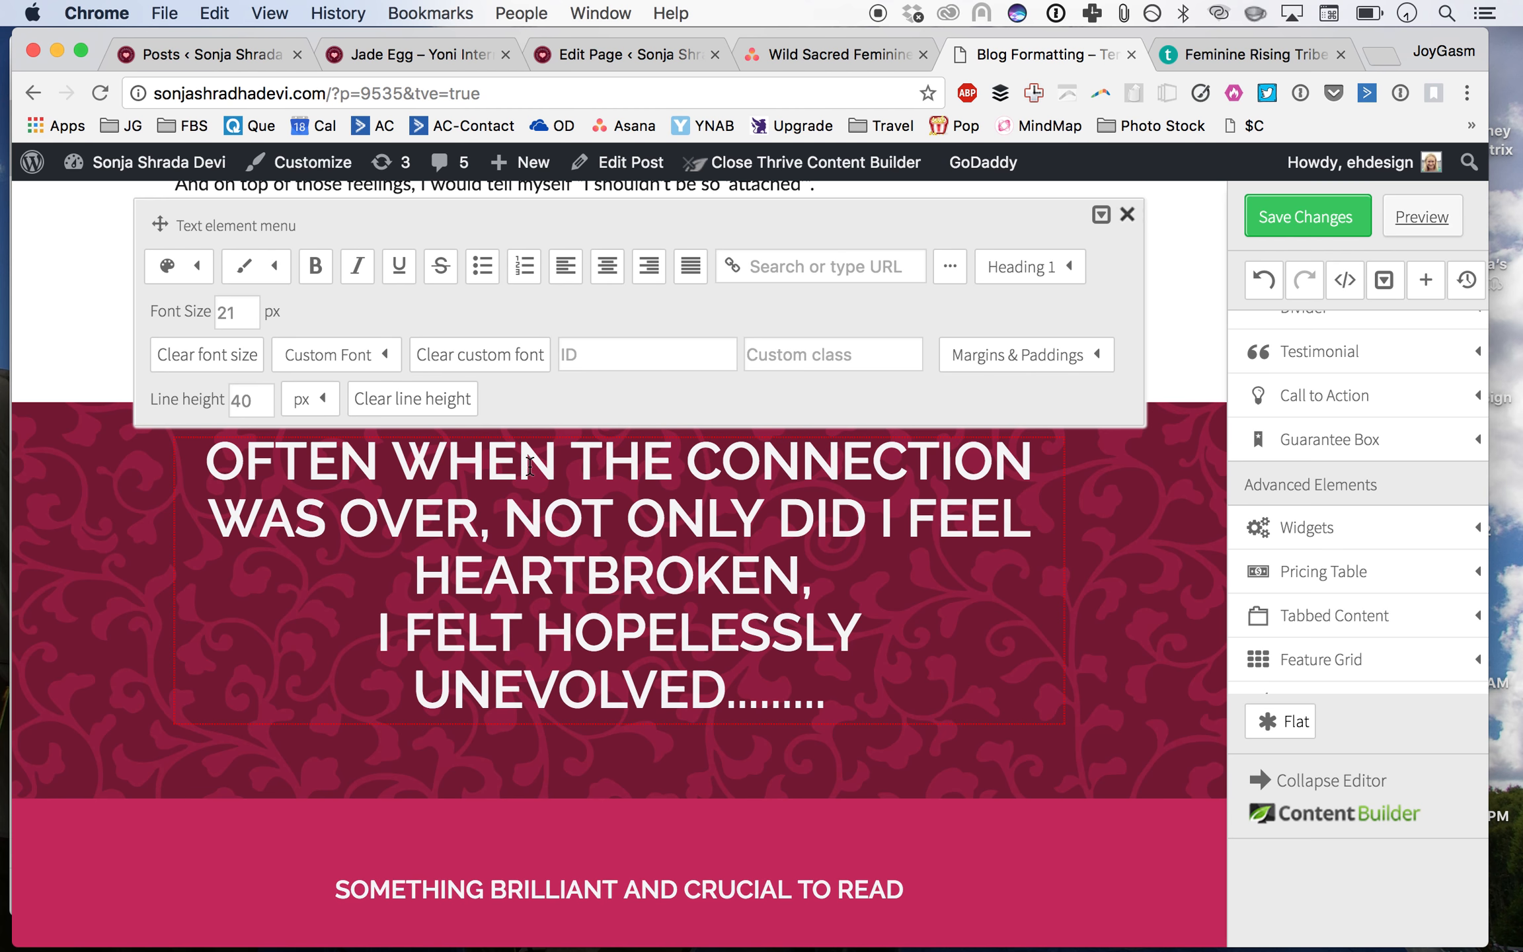
click(496, 500)
key(shift+Return)
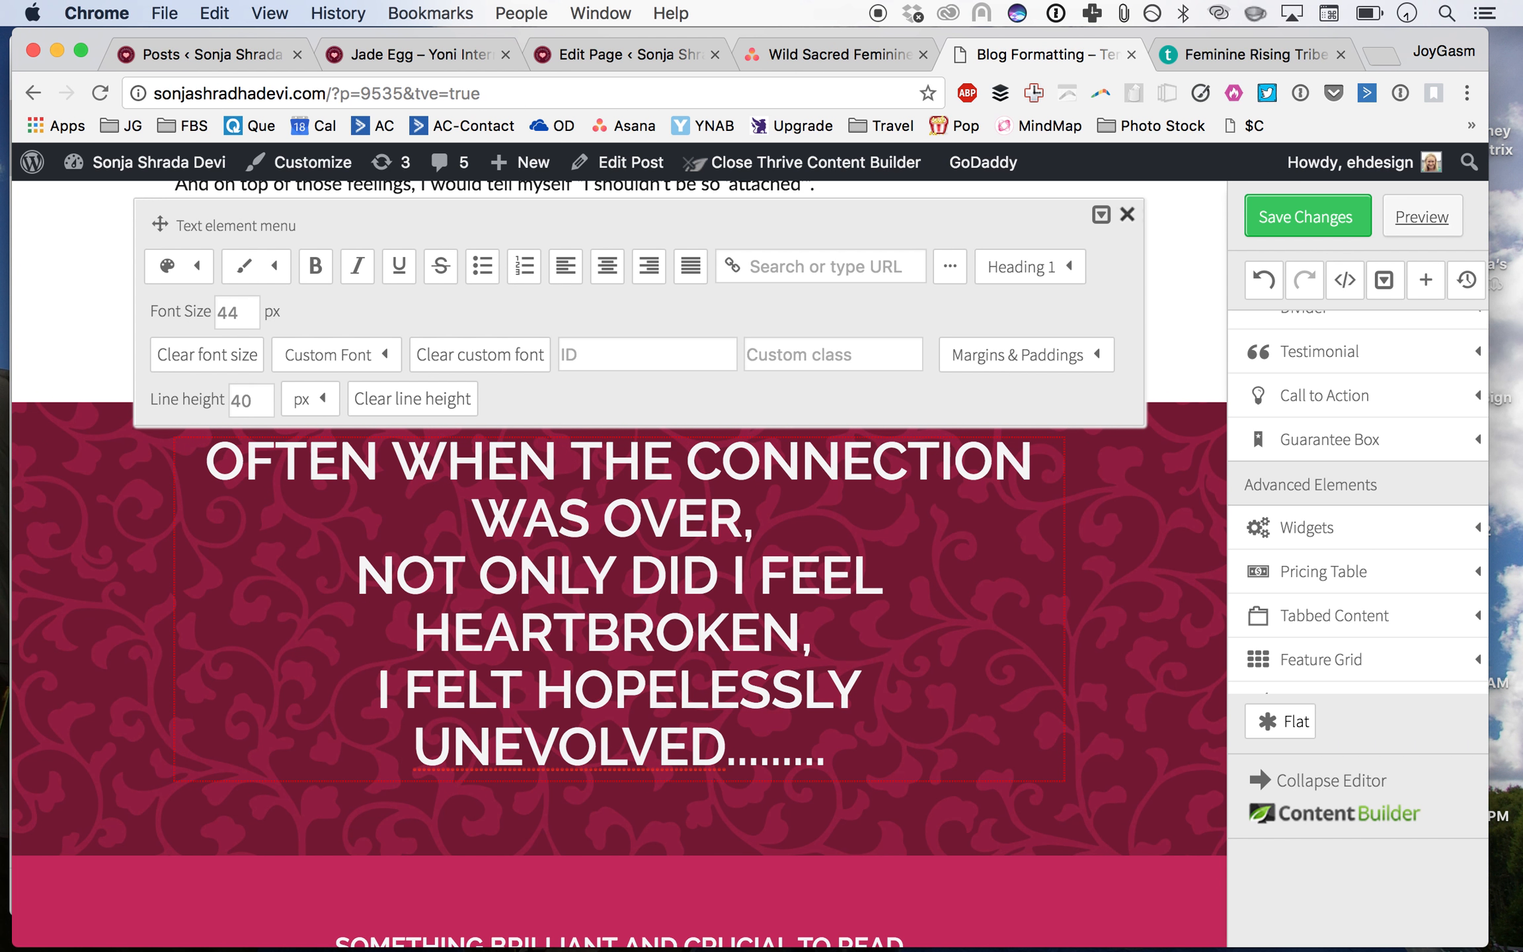
Step: Select all of the heading's text and set its font size to 30 px
key(super+a)
drag(251, 327, 146, 316)
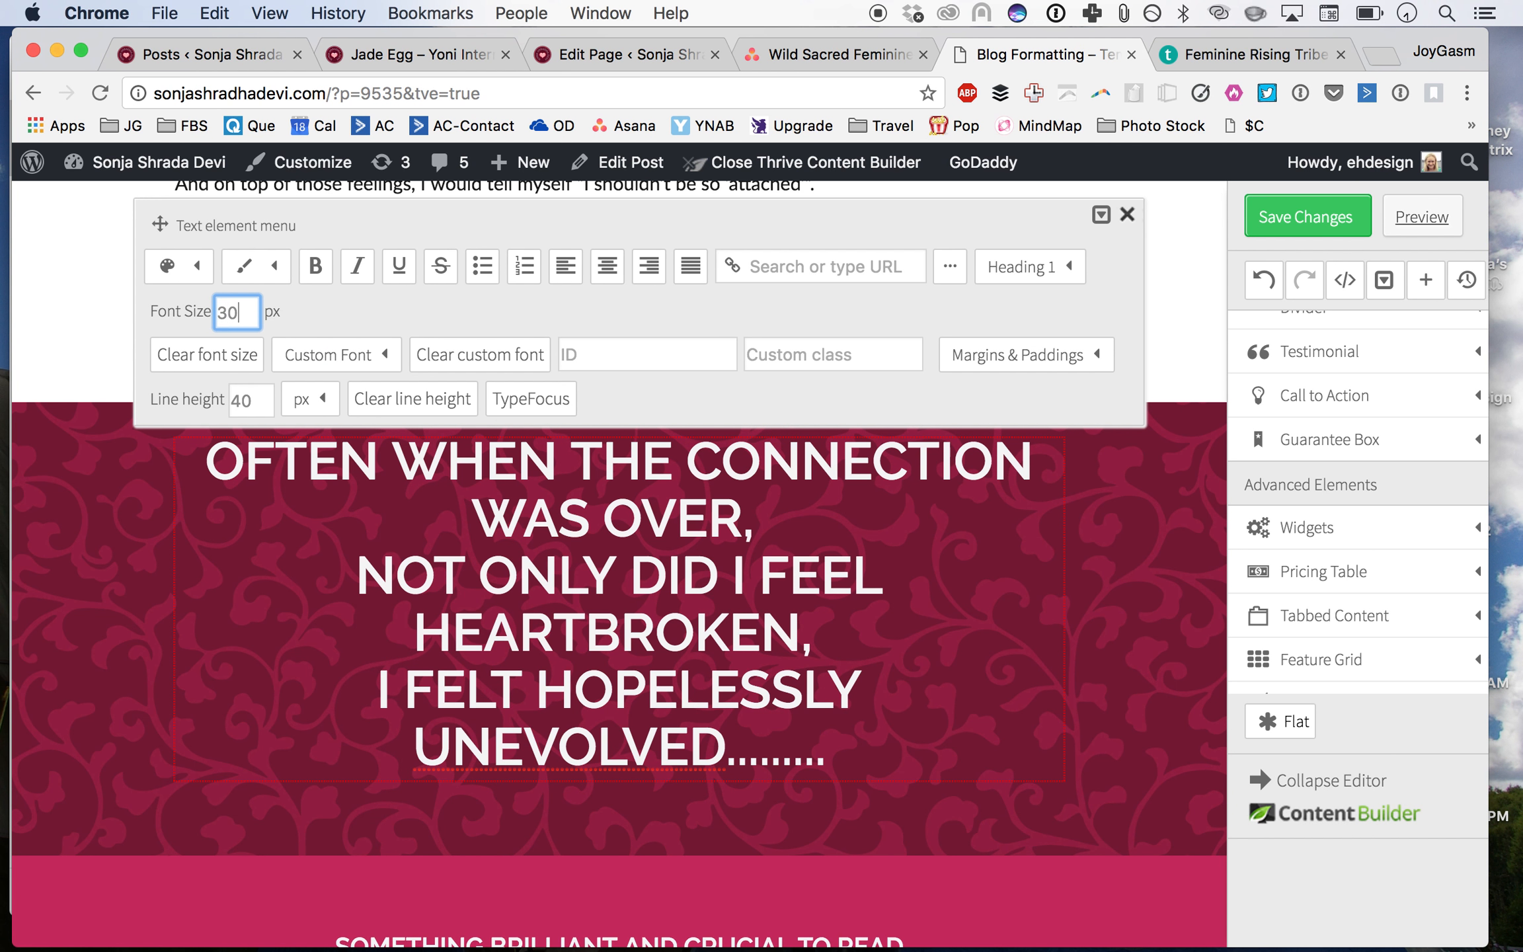
key(Return)
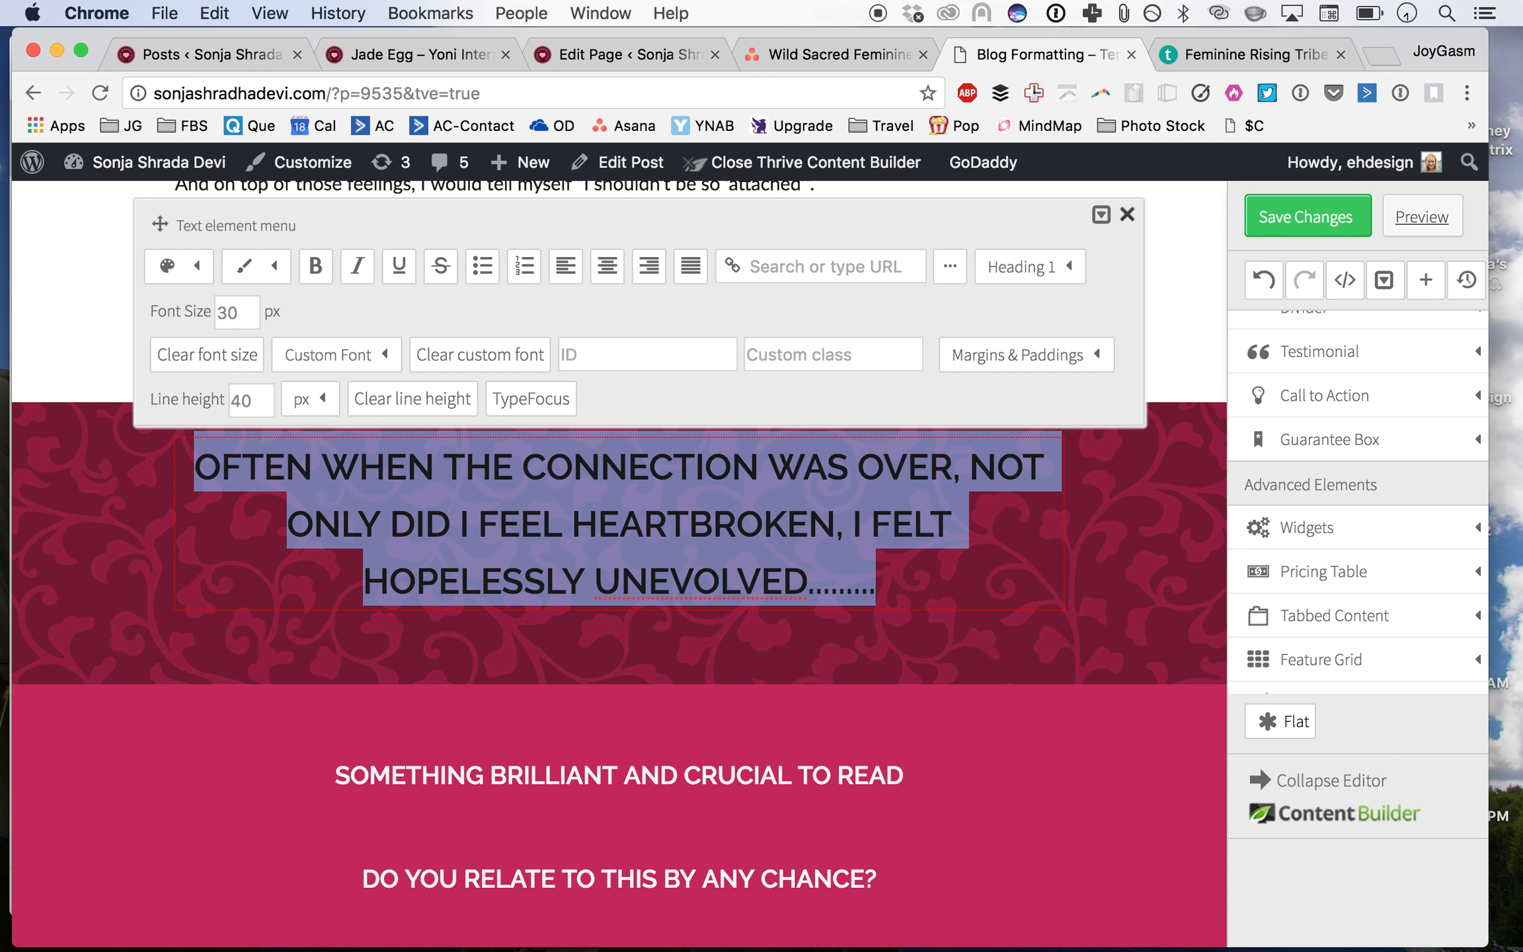
Step: Apply the white text colour to the selected heading text
click(175, 268)
click(275, 392)
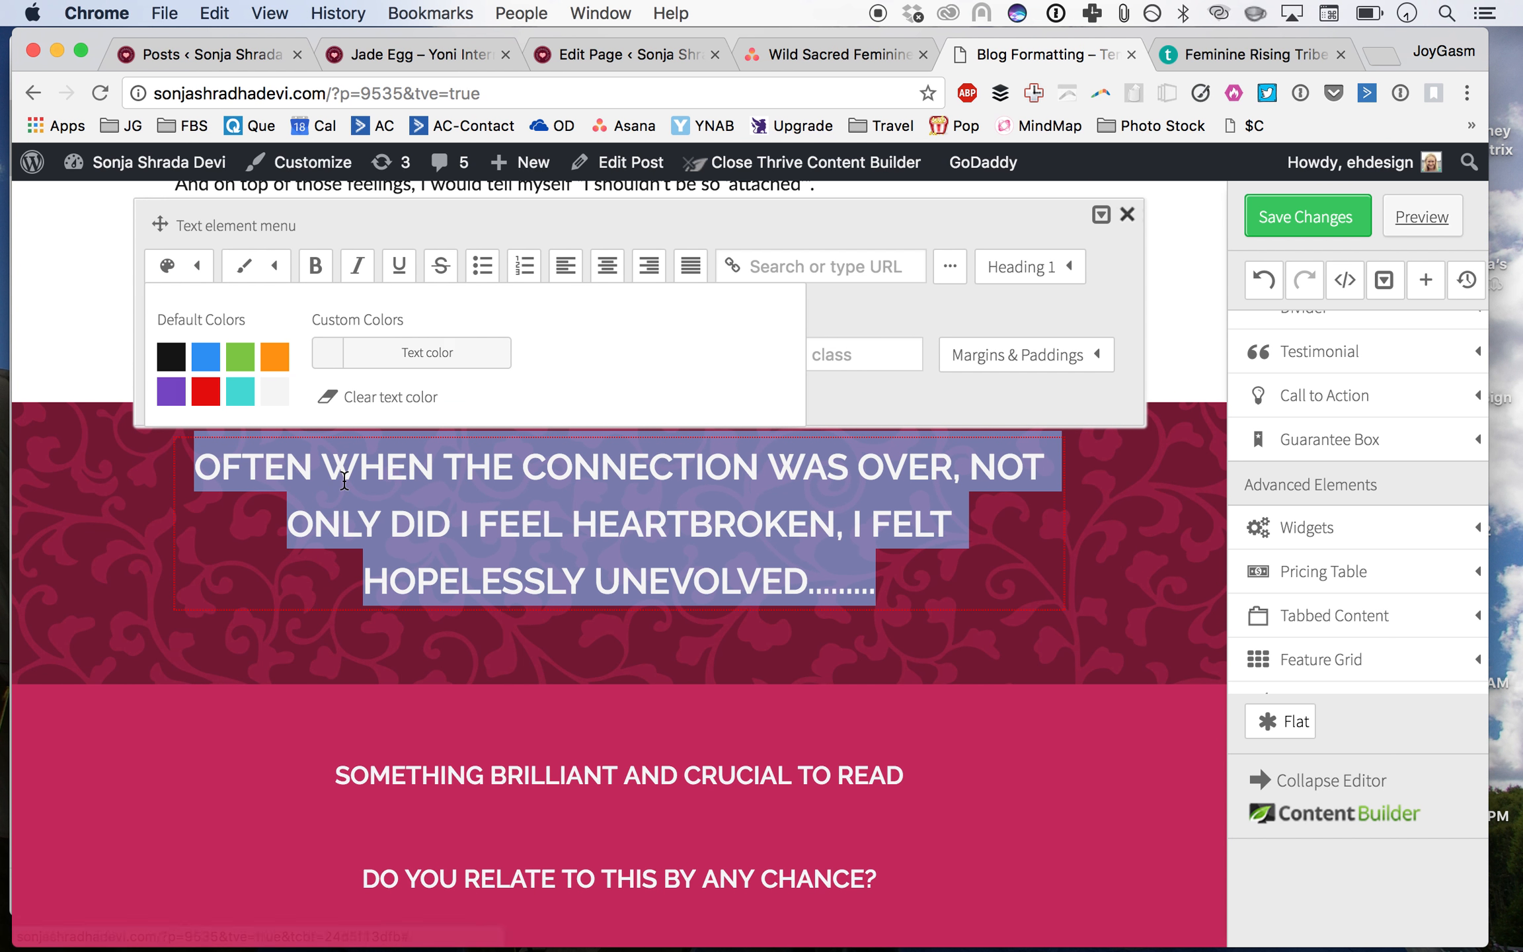
click(829, 552)
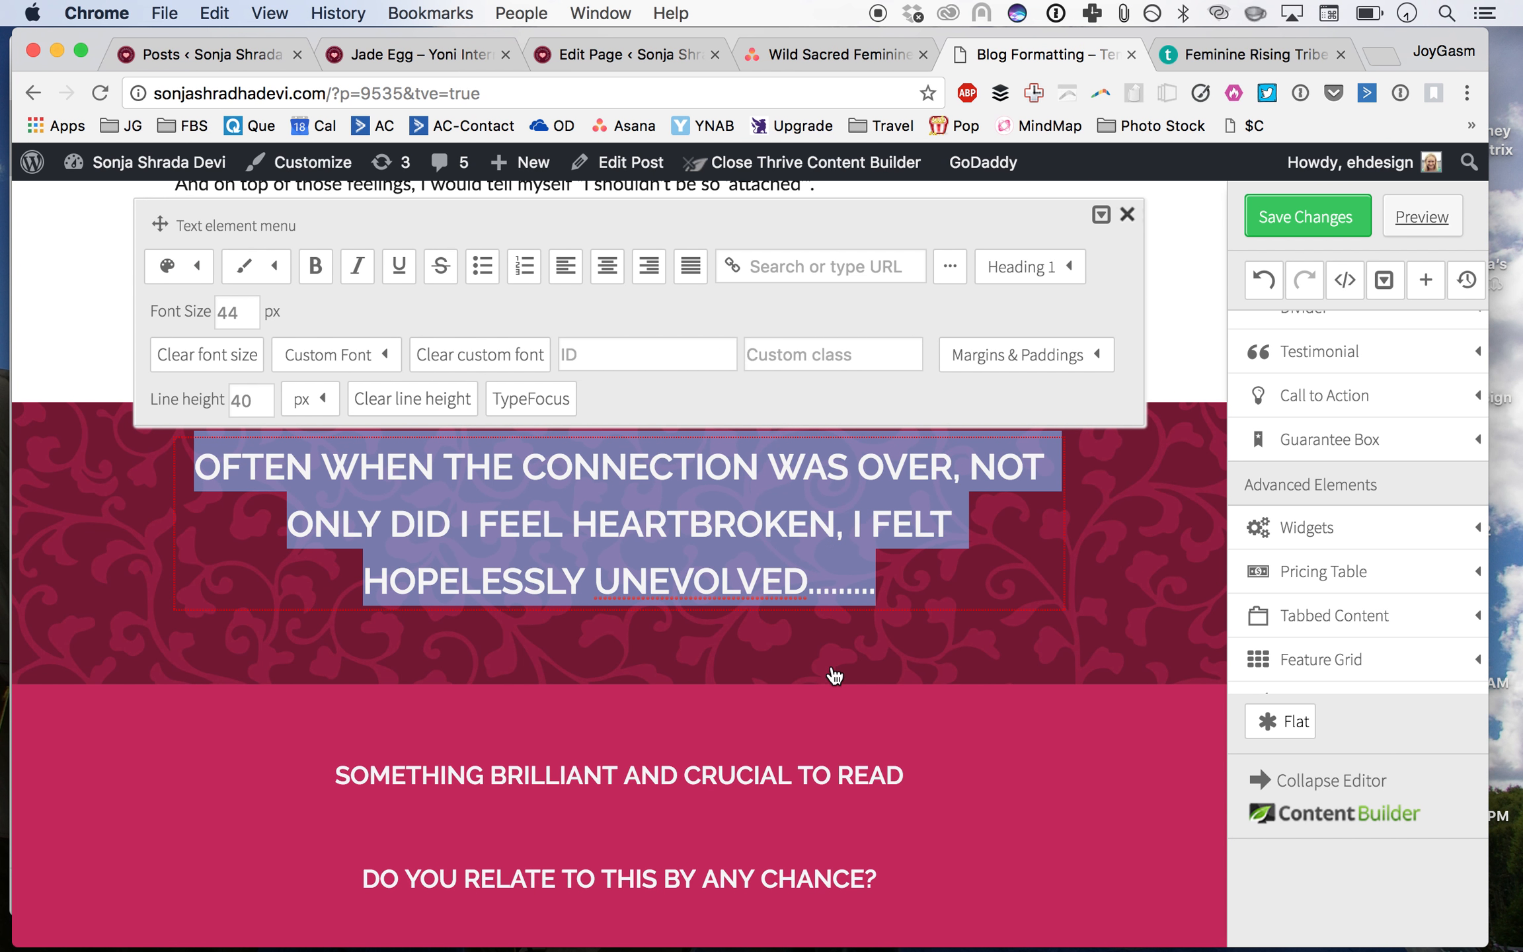
click(888, 706)
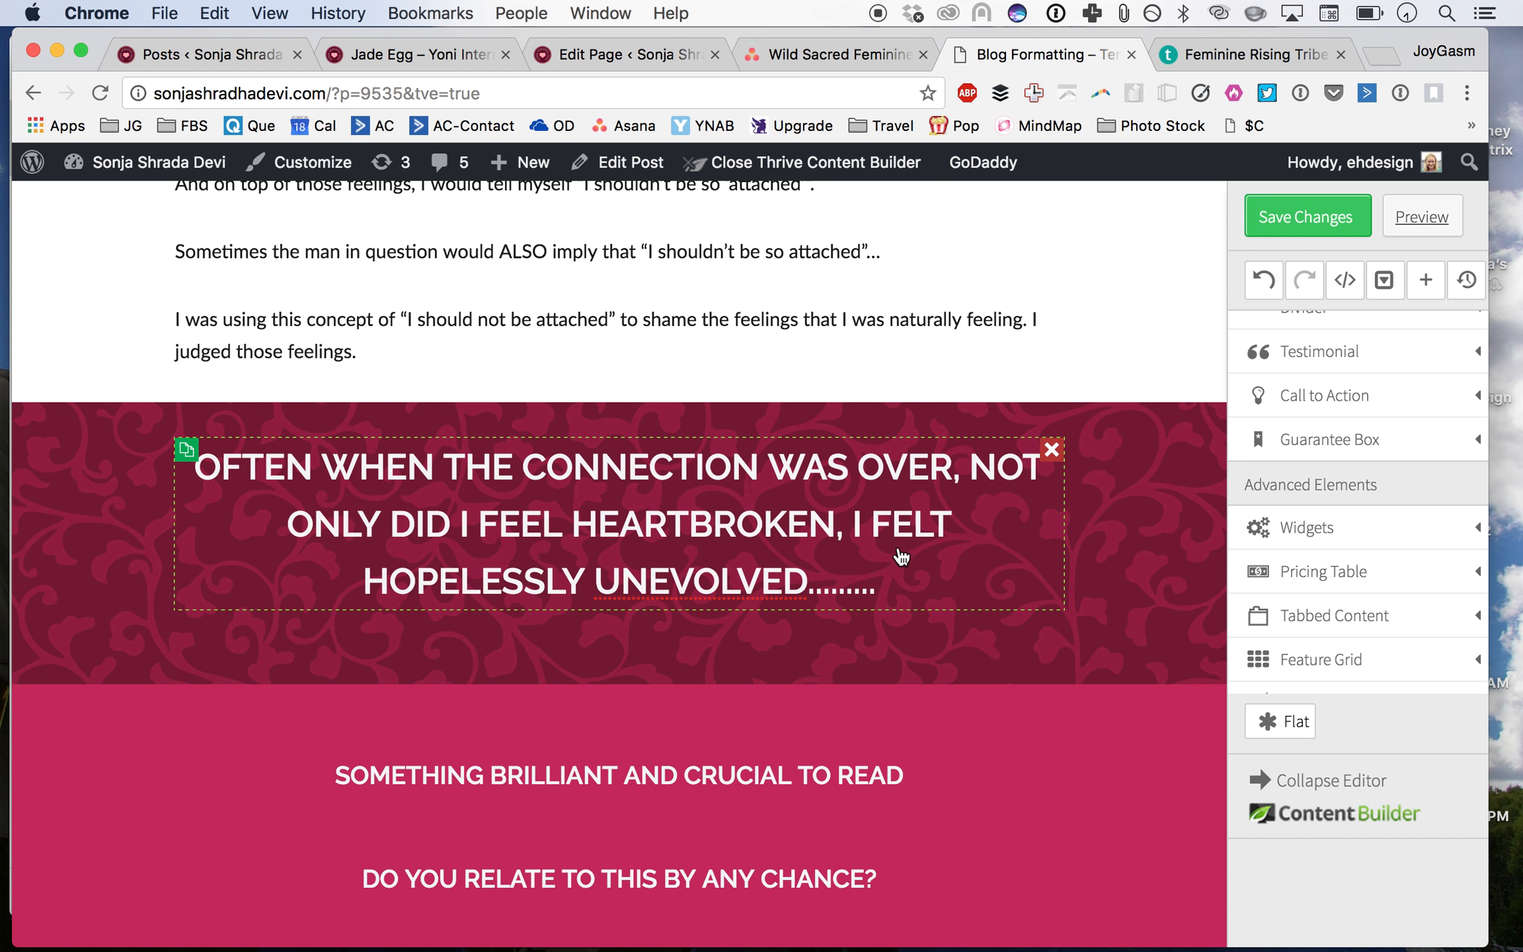
Step: Insert line breaks after 'WAS OVER,' and after 'HEARTBROKEN,' in the heading
click(975, 468)
key(shift+Return)
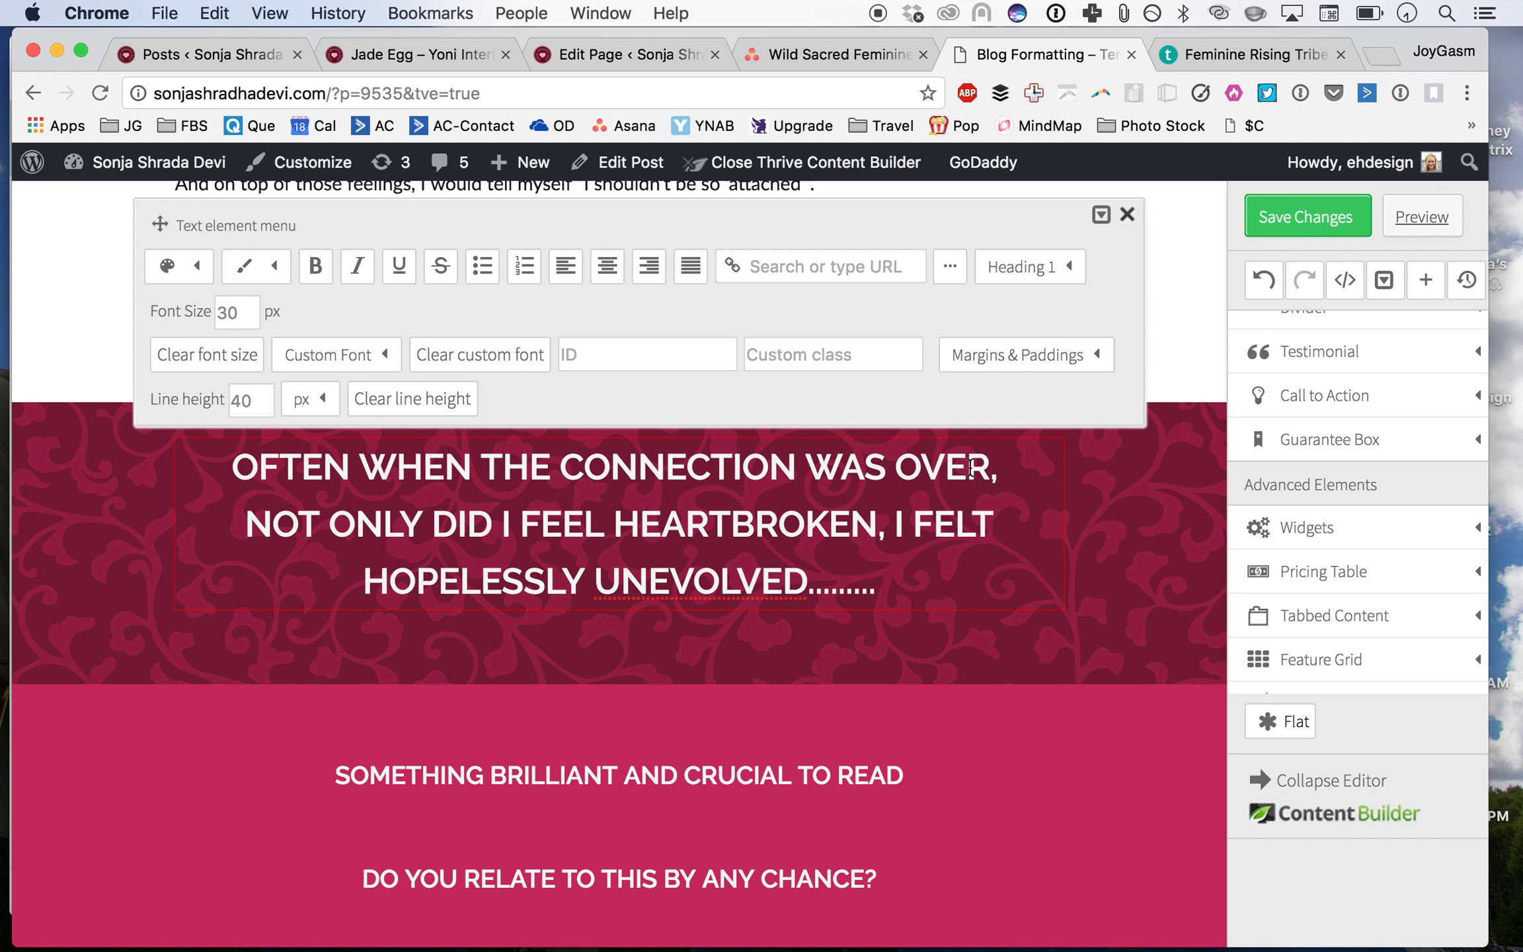
click(902, 524)
key(shift+Return)
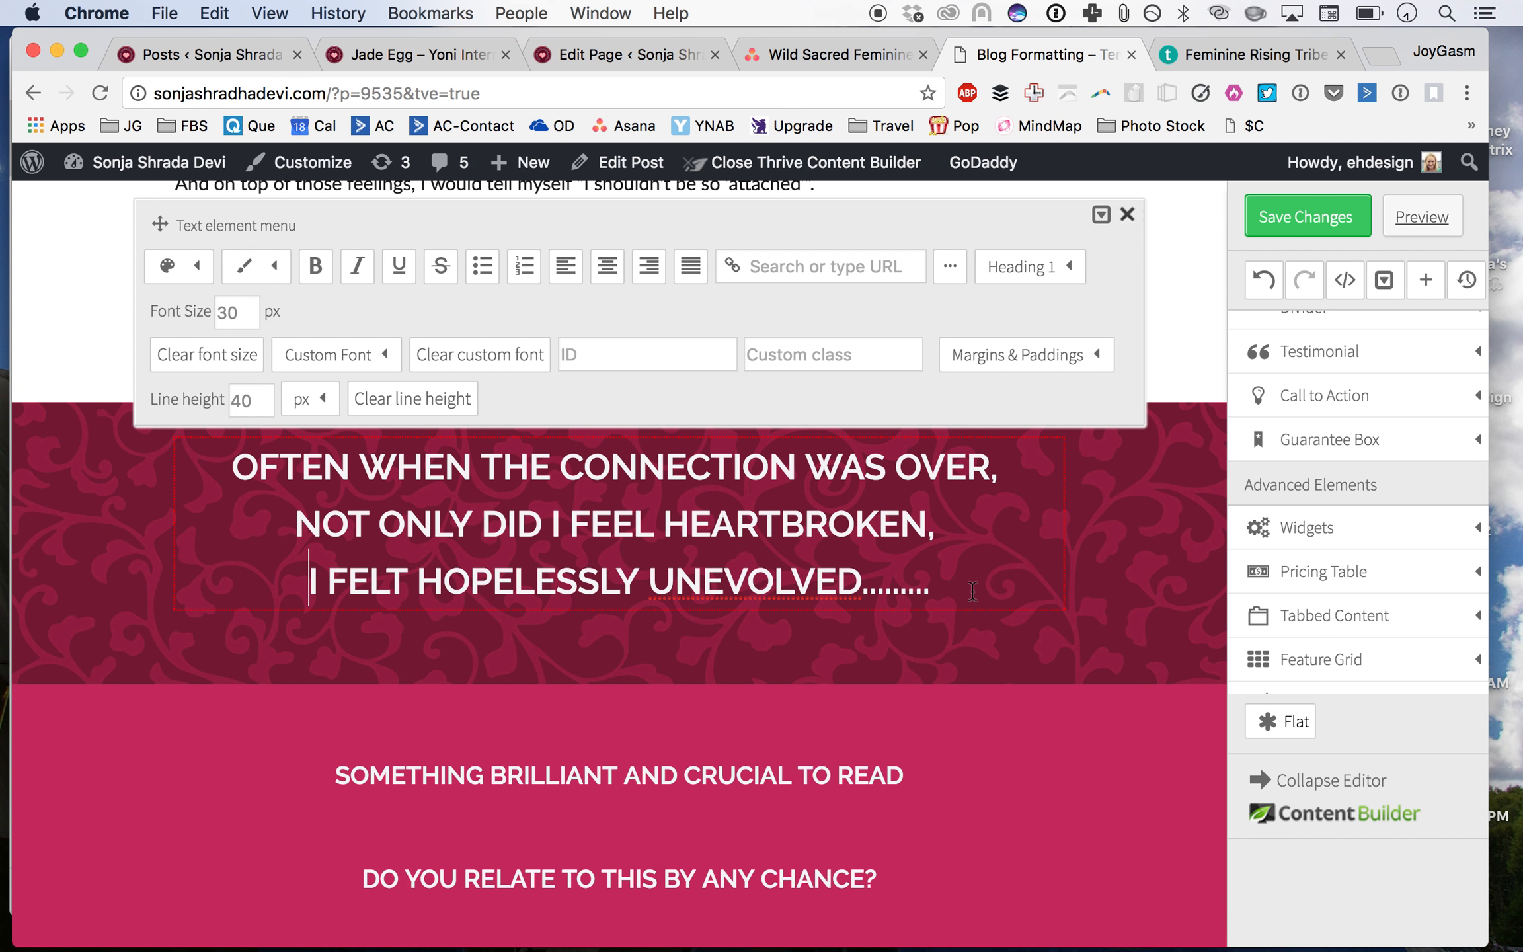
click(1038, 675)
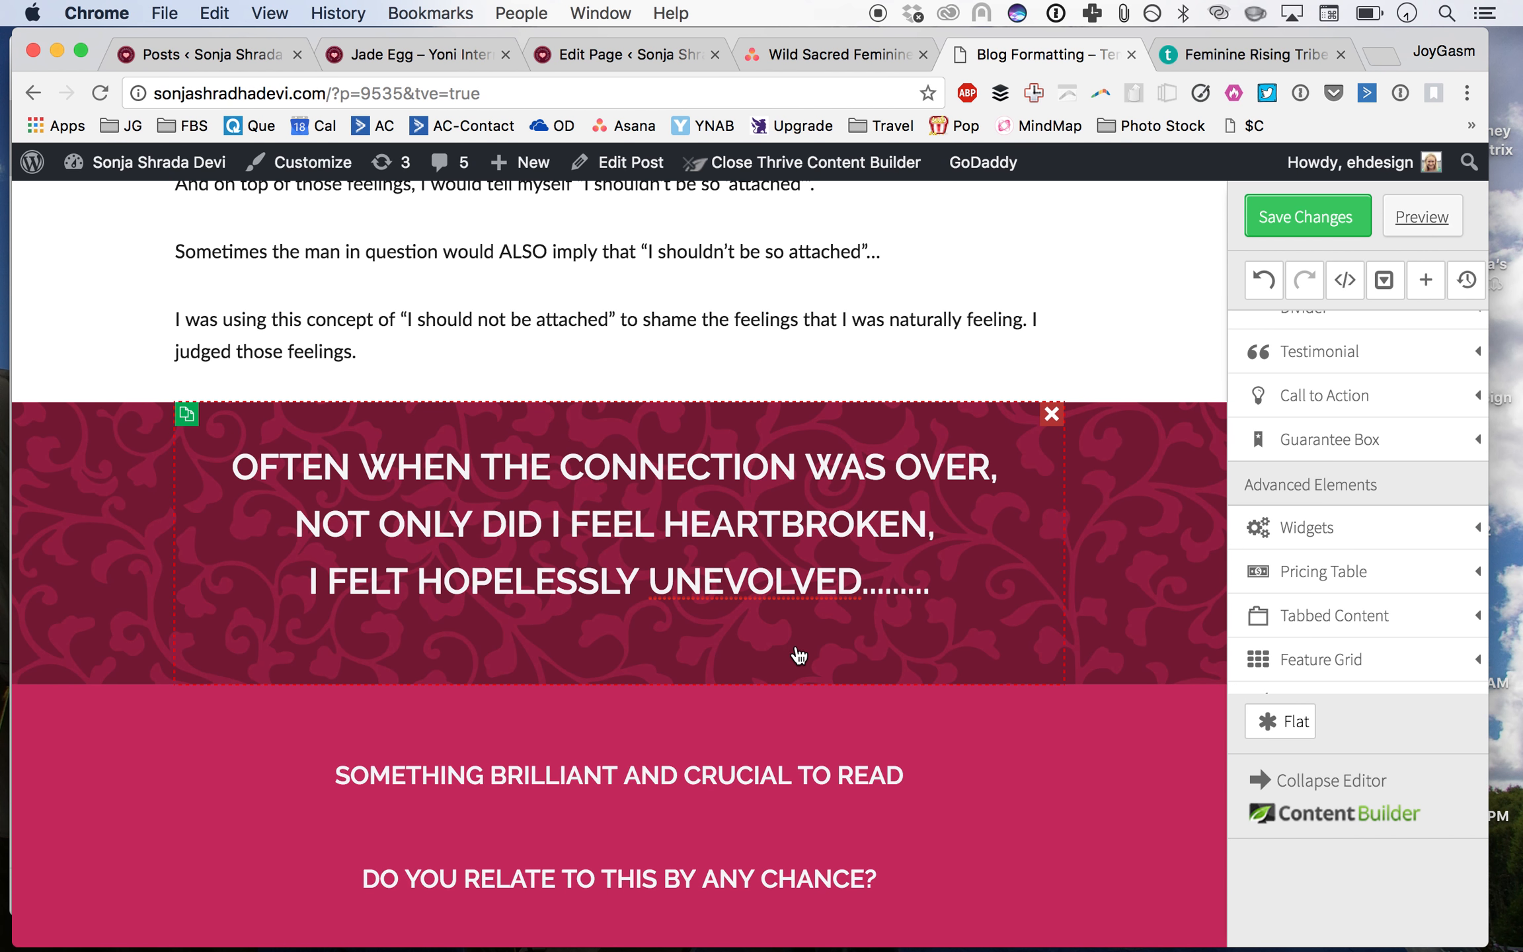
Step: Set the heading's top margin to 20 px
click(784, 579)
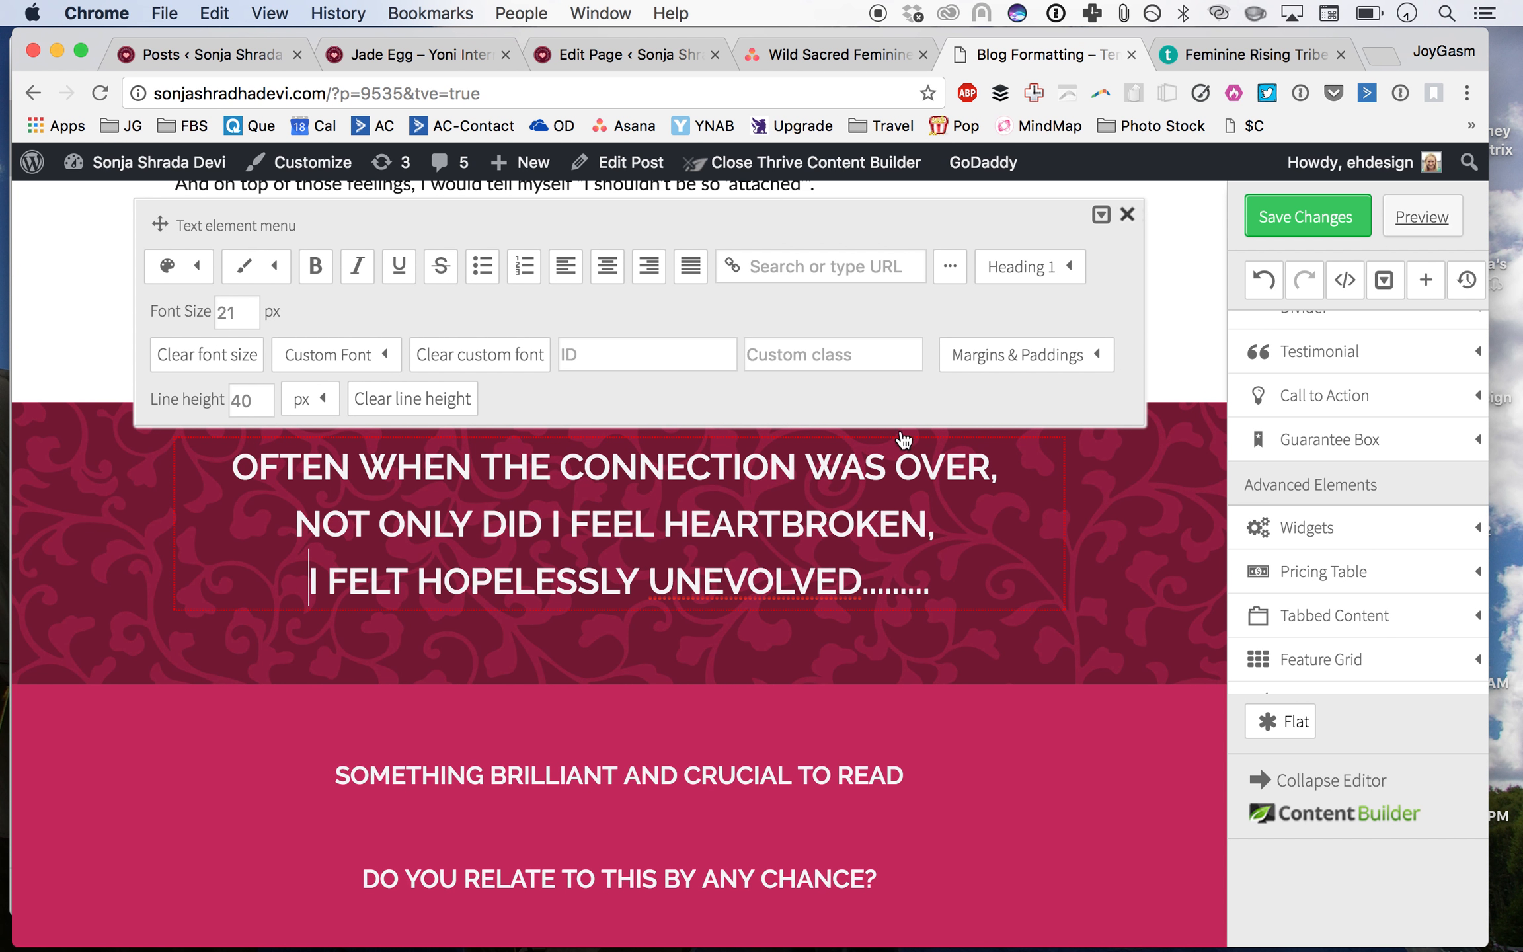
click(988, 355)
double_click(1042, 458)
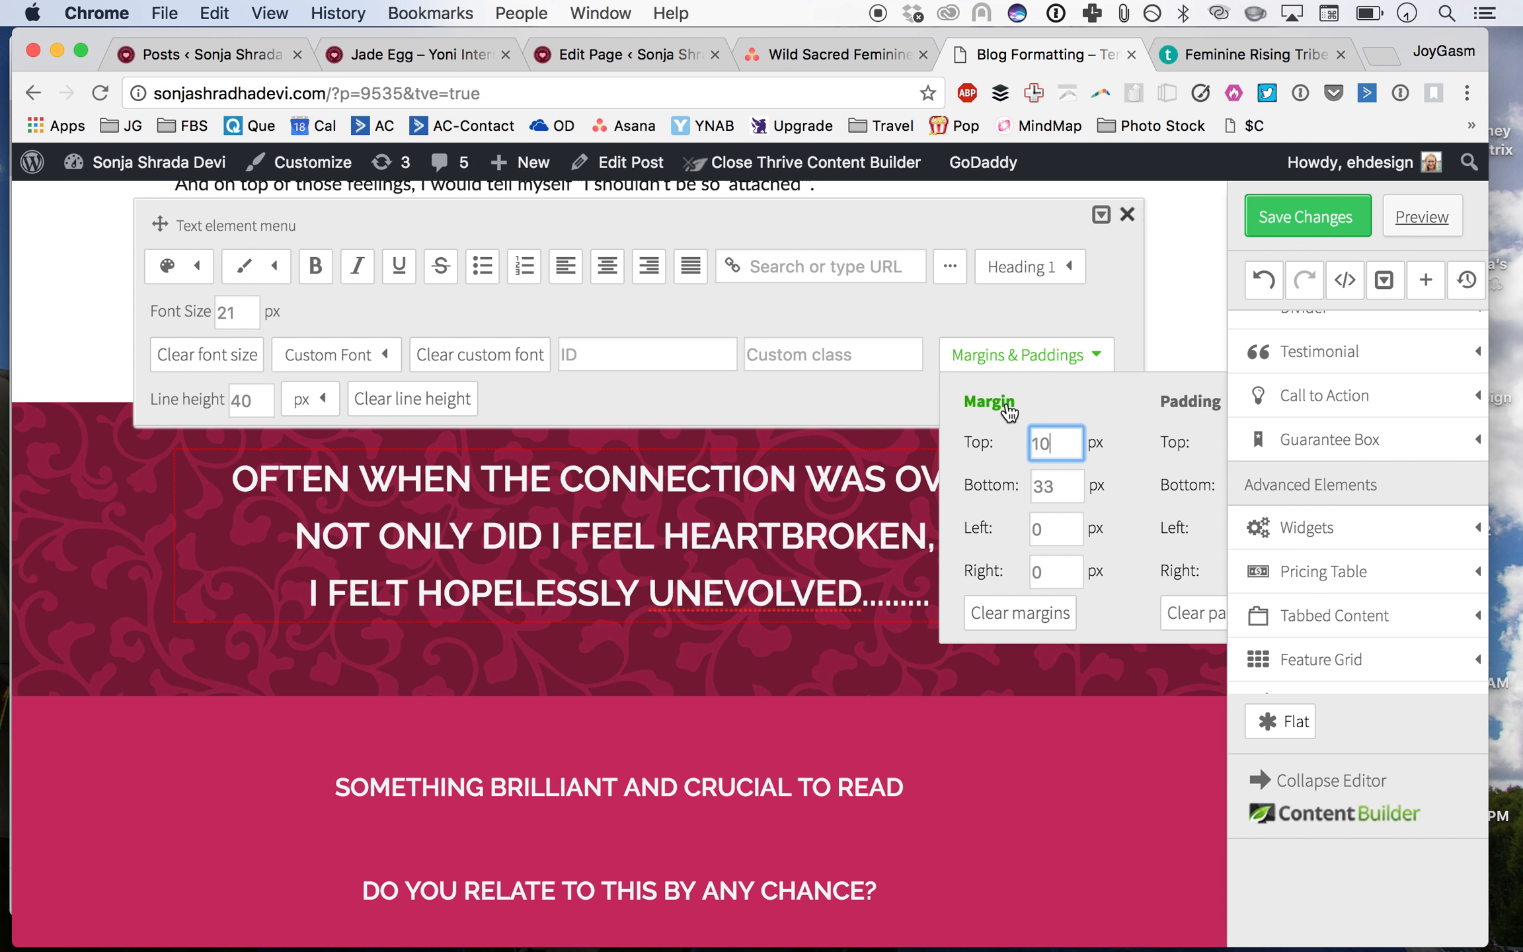
double_click(1048, 443)
text(20)
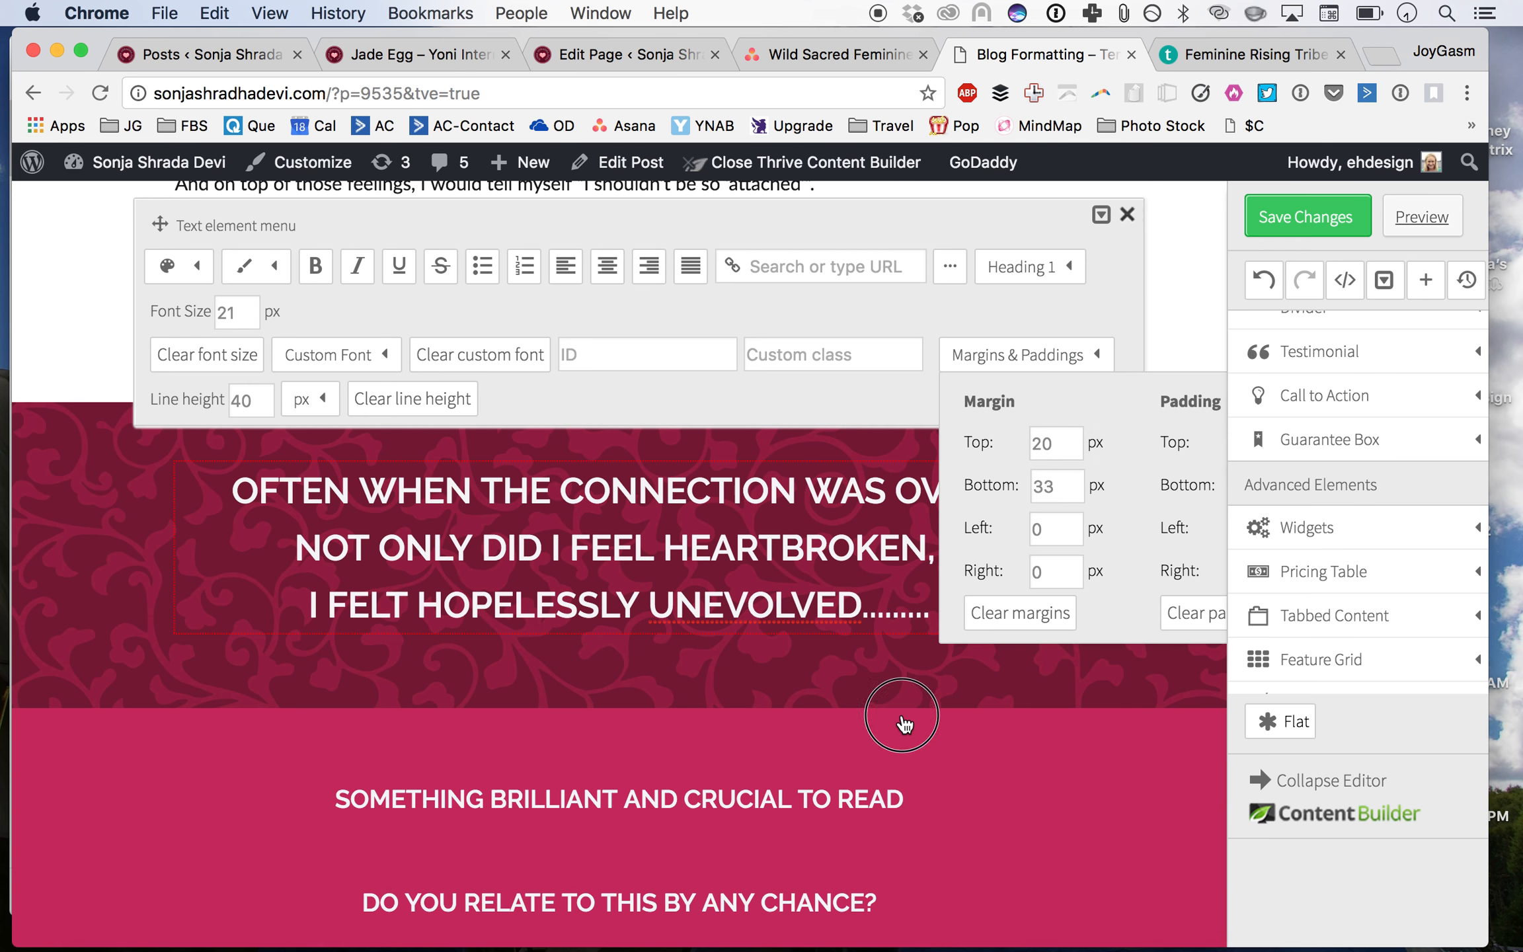
click(906, 727)
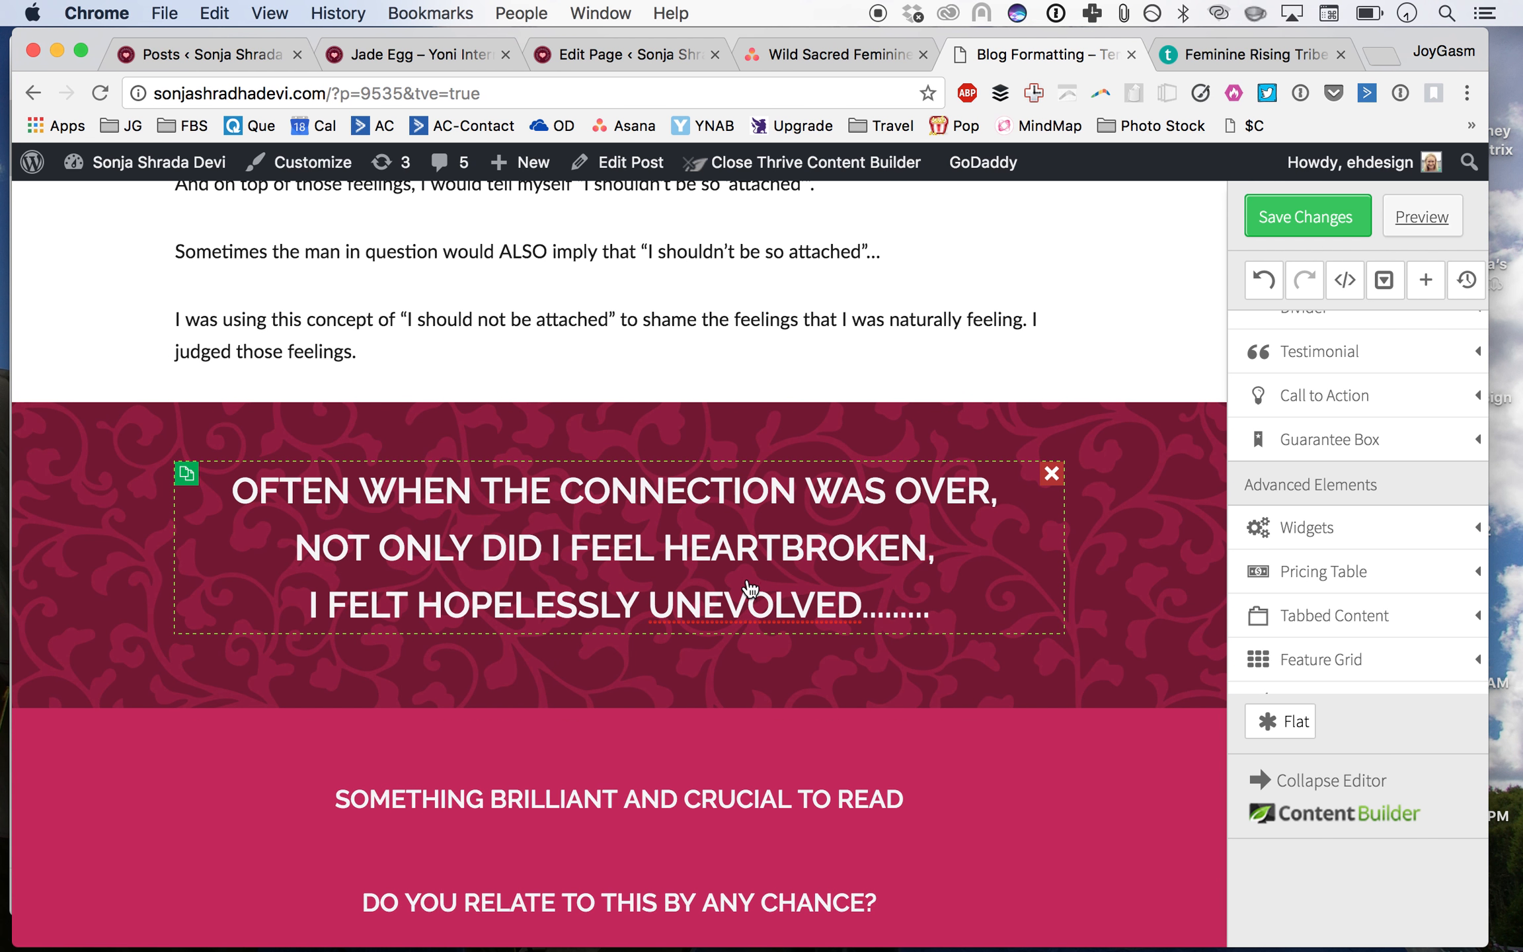
Step: Try to colour the word 'UNEVOLVED' with the pink swatch from the custom text colour picker
scroll(722, 674, down, 5)
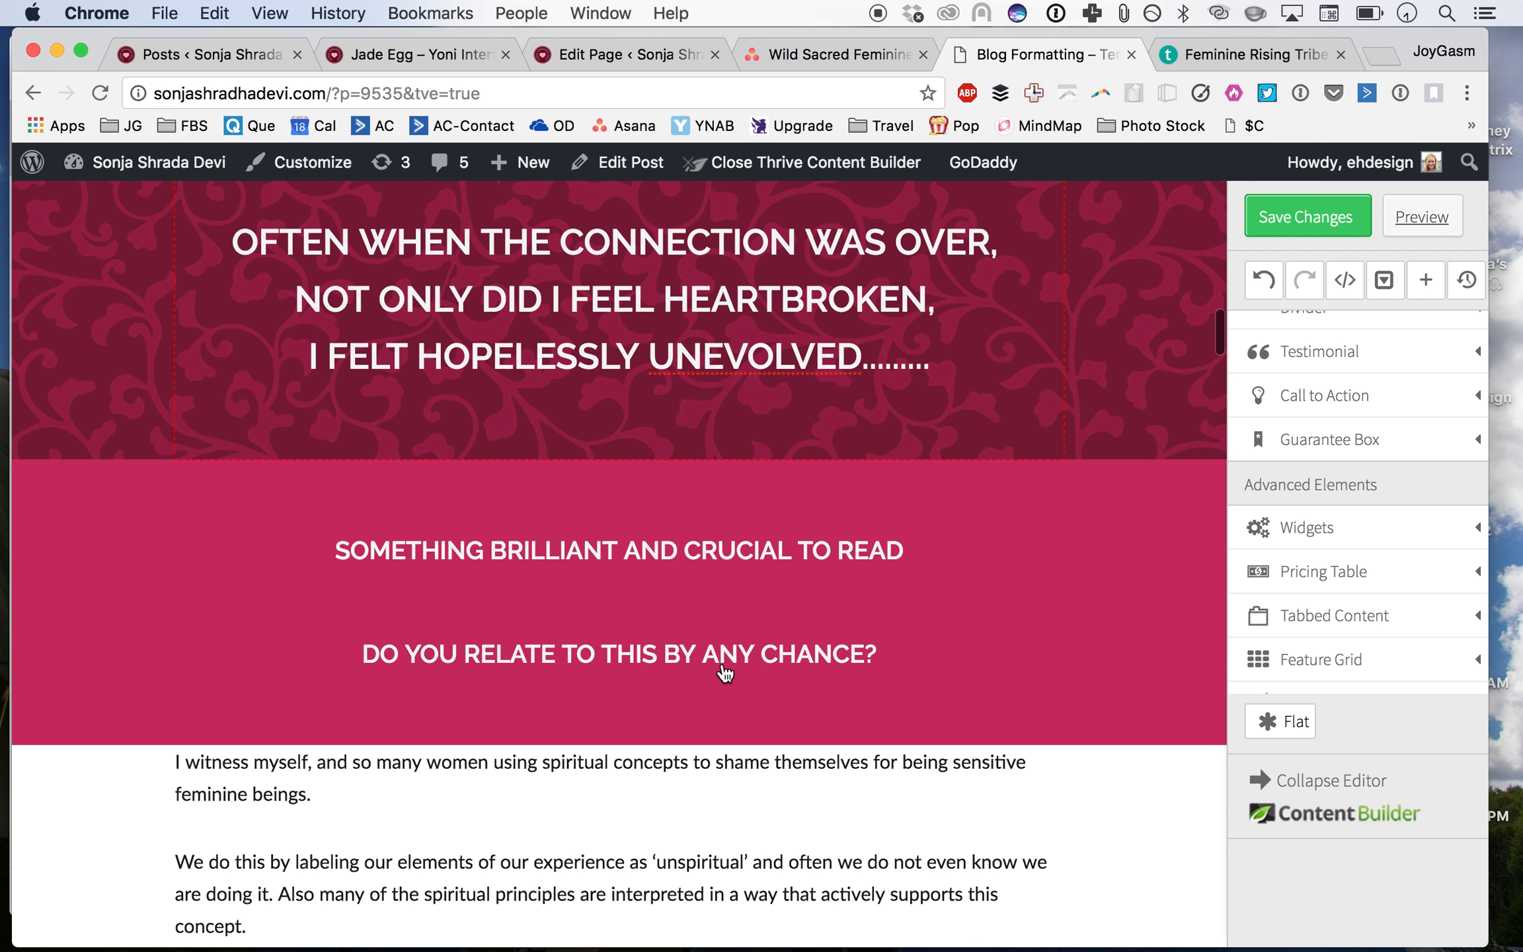
click(723, 357)
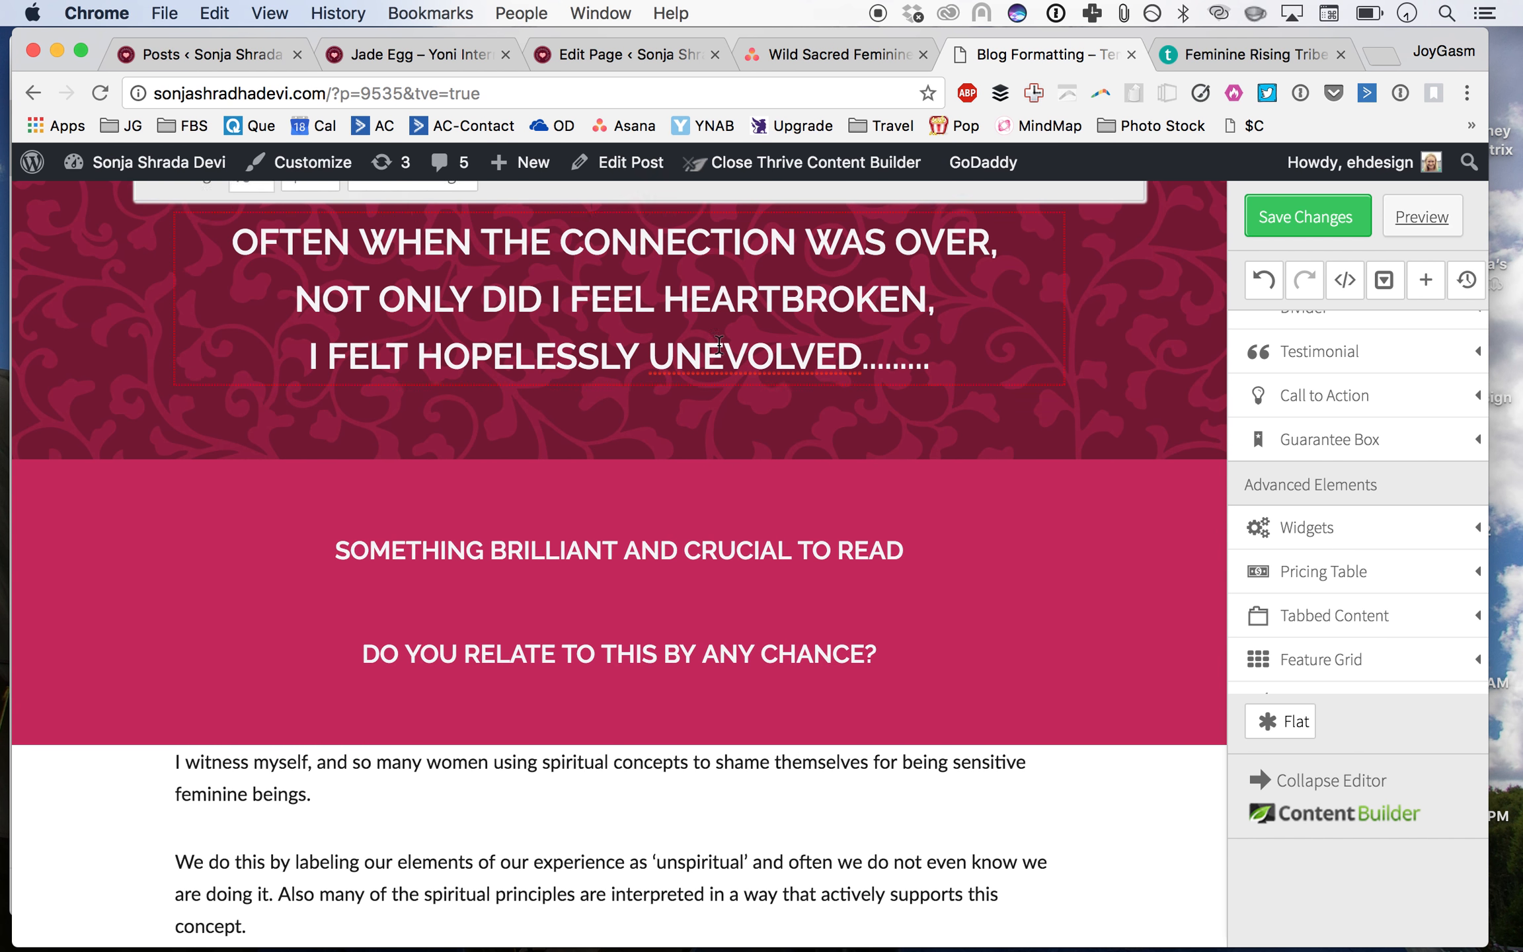
drag(704, 585, 795, 582)
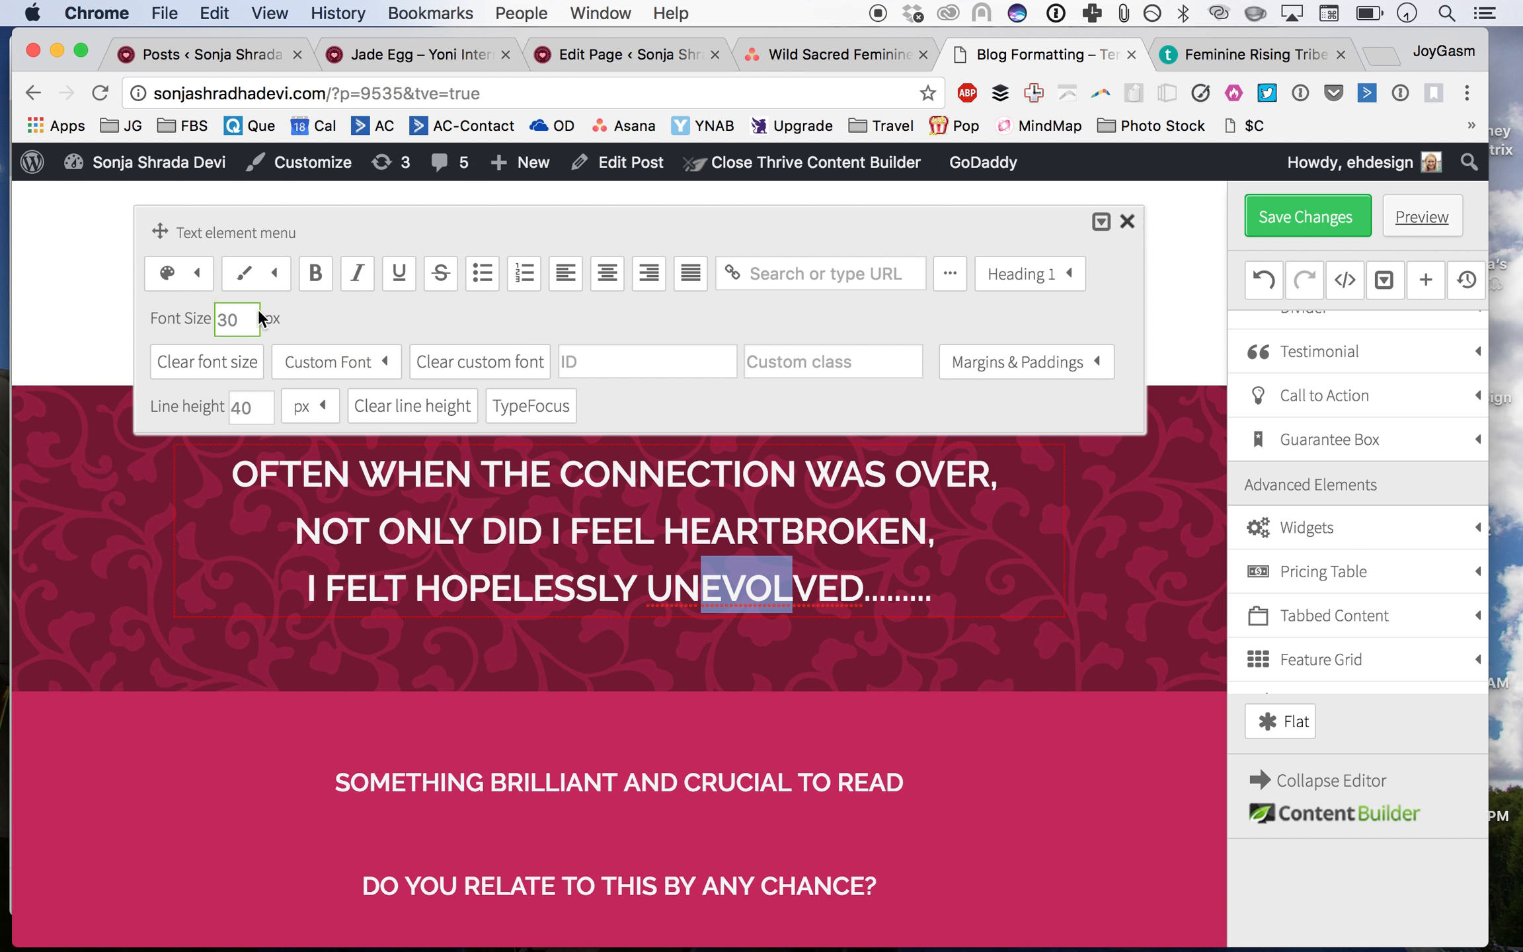
click(205, 279)
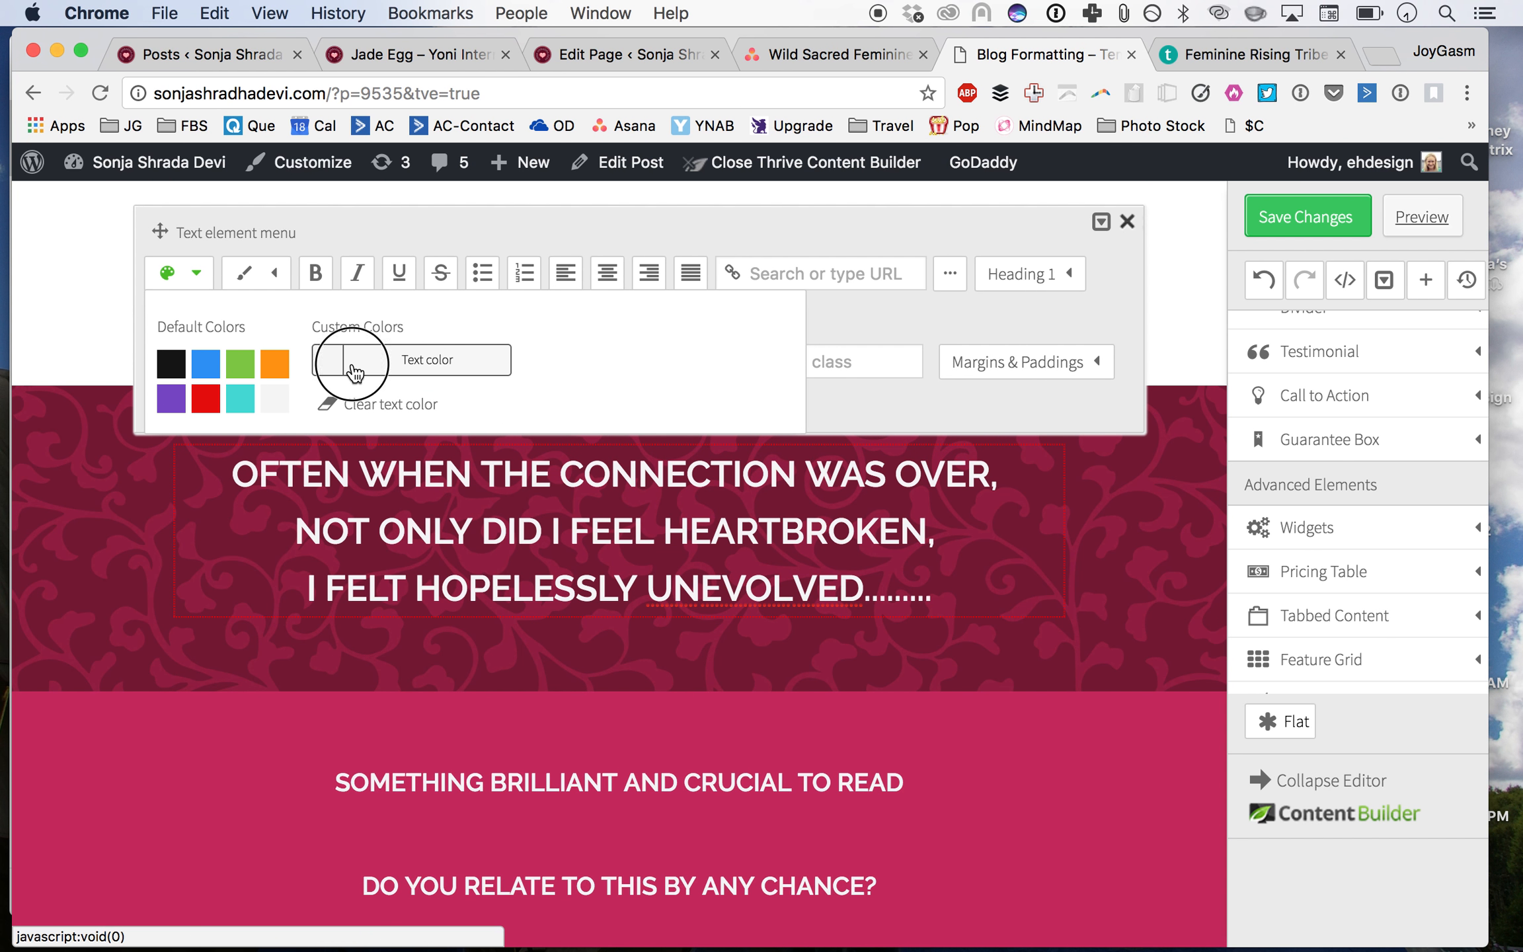
click(401, 355)
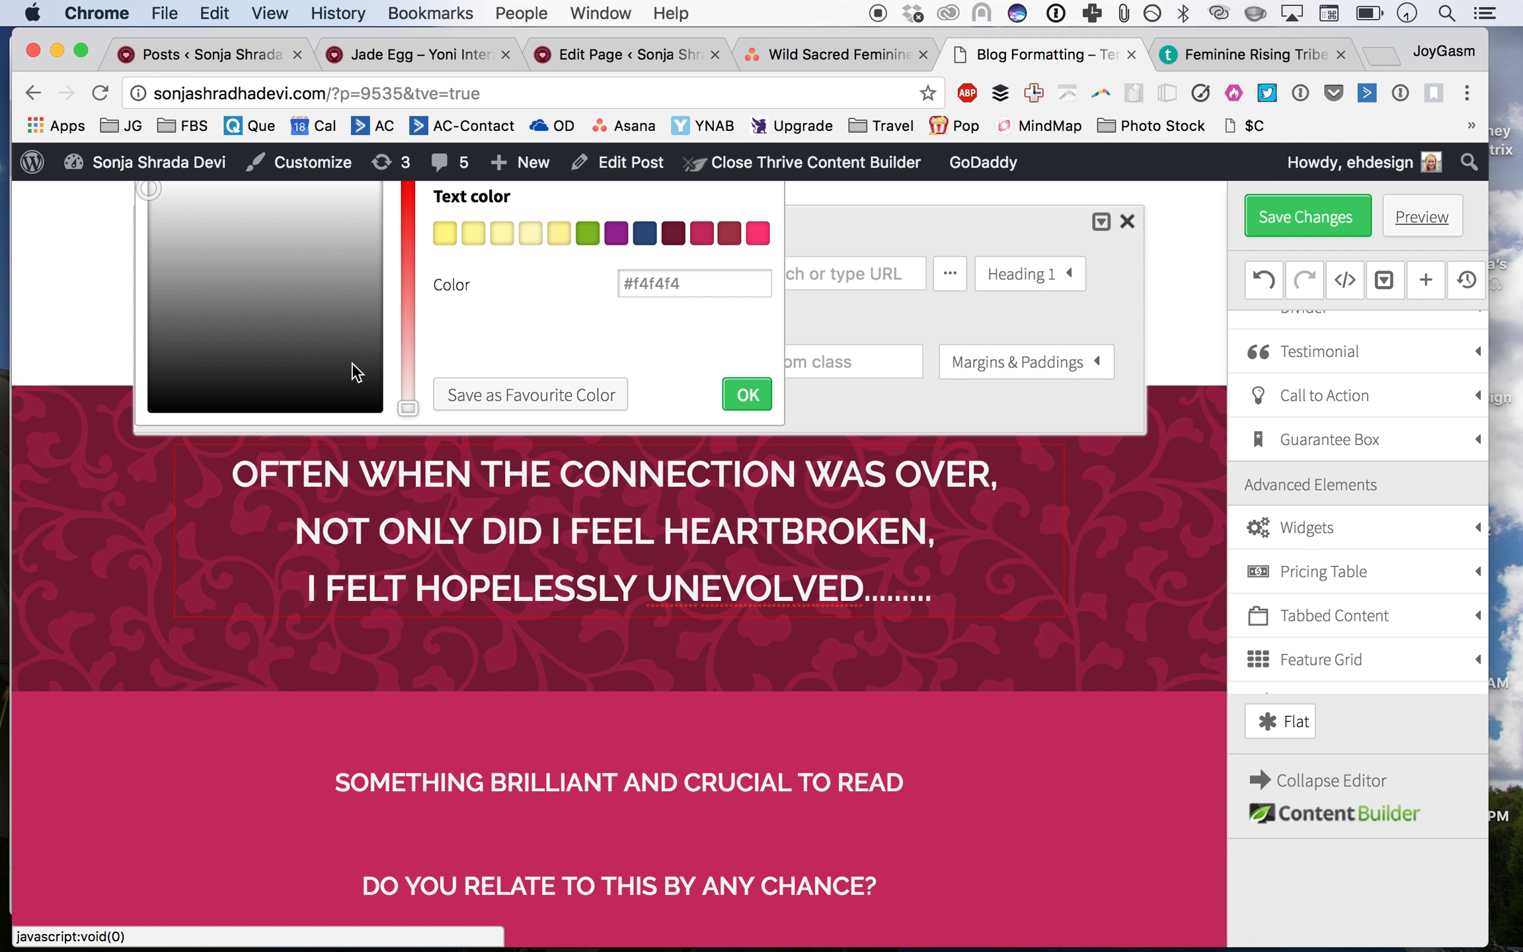
click(754, 237)
click(748, 393)
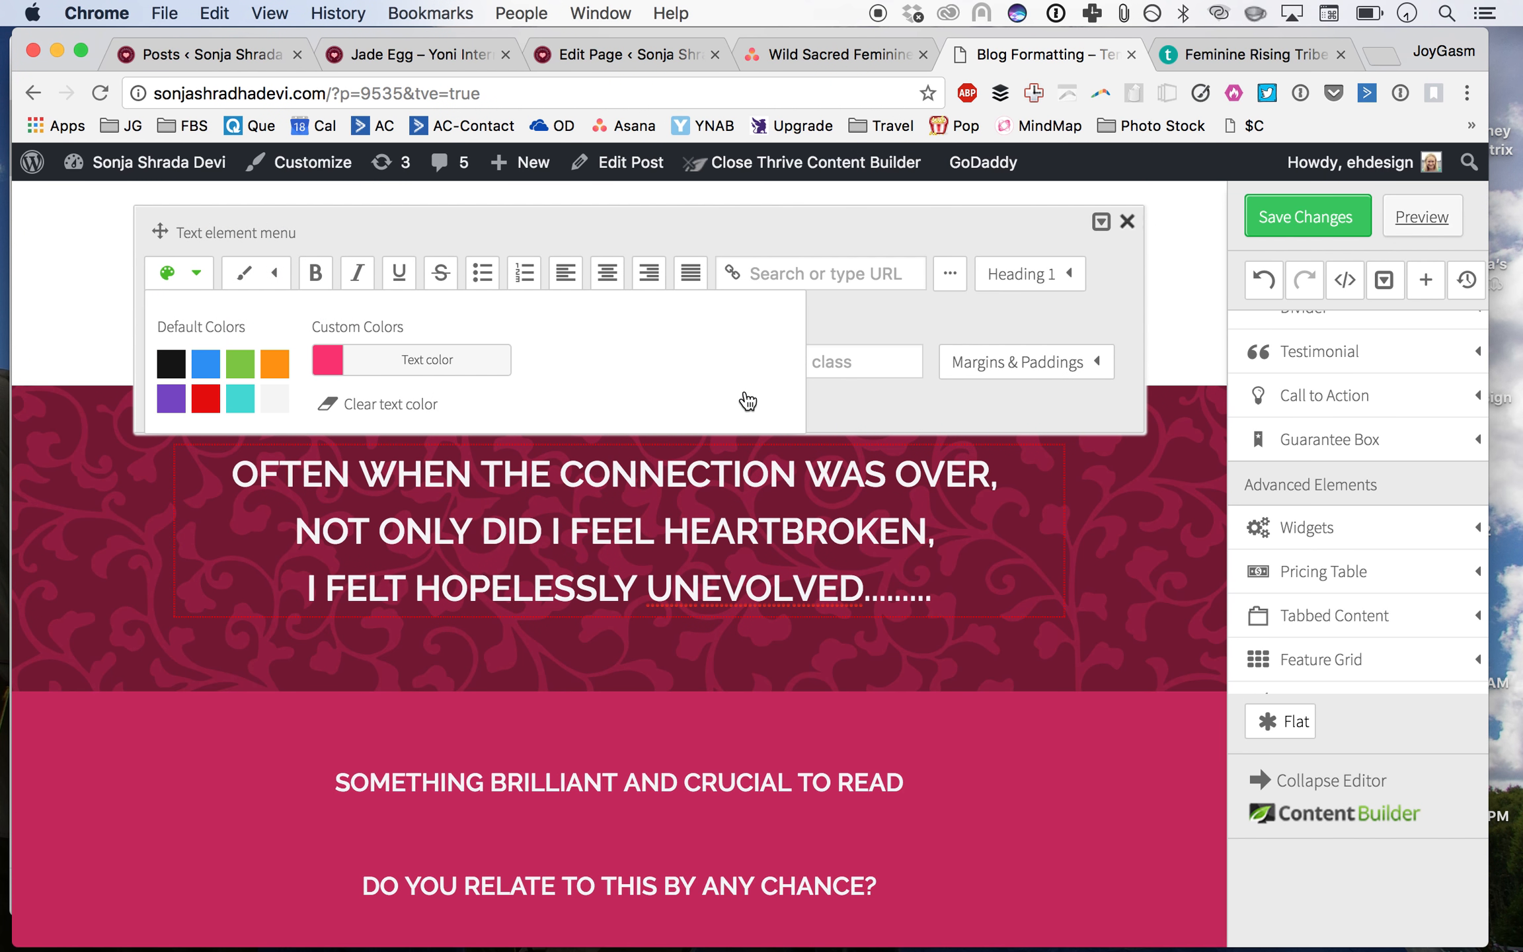
click(782, 612)
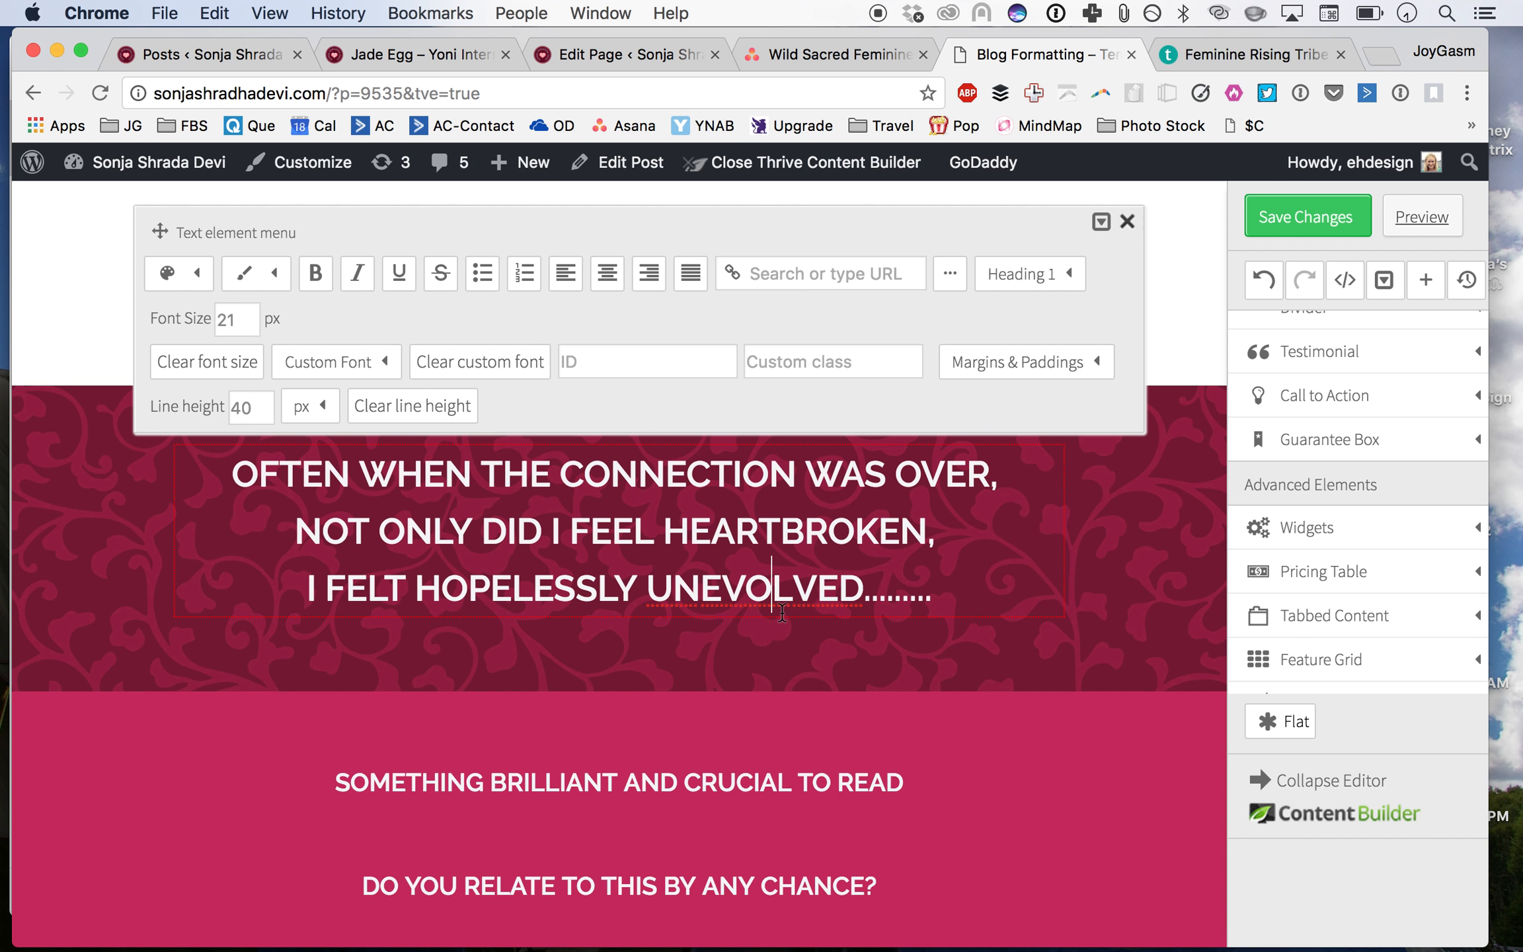
Step: Delete the 'SOMETHING BRILLIANT AND CRUCIAL TO READ' heading from the pink banner
drag(705, 601, 792, 599)
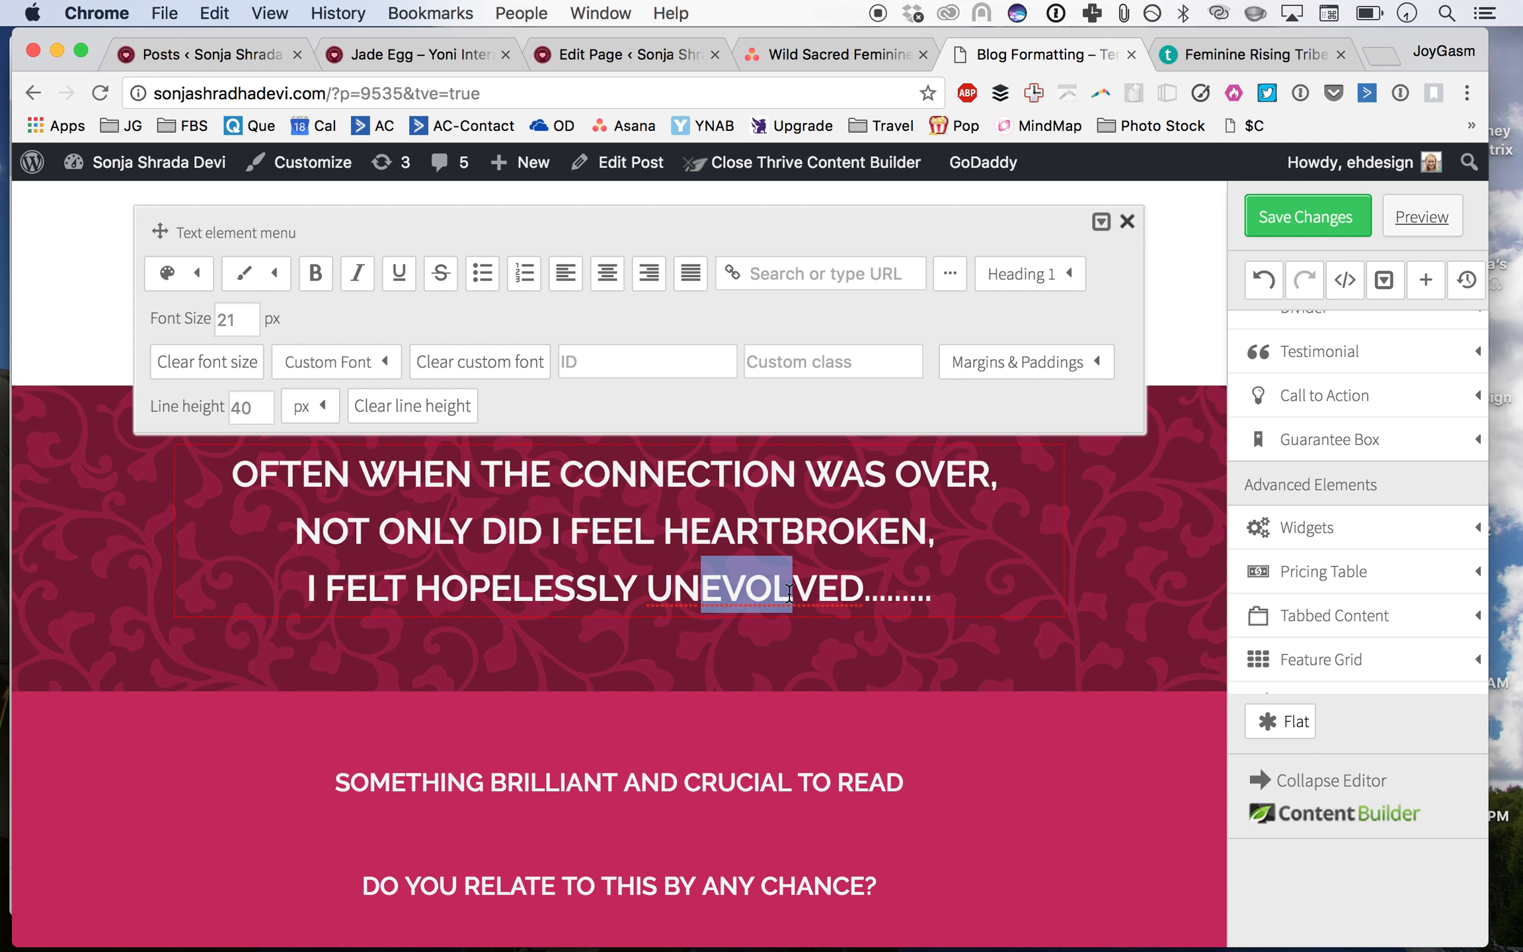
click(719, 744)
scroll(718, 744, down, 3)
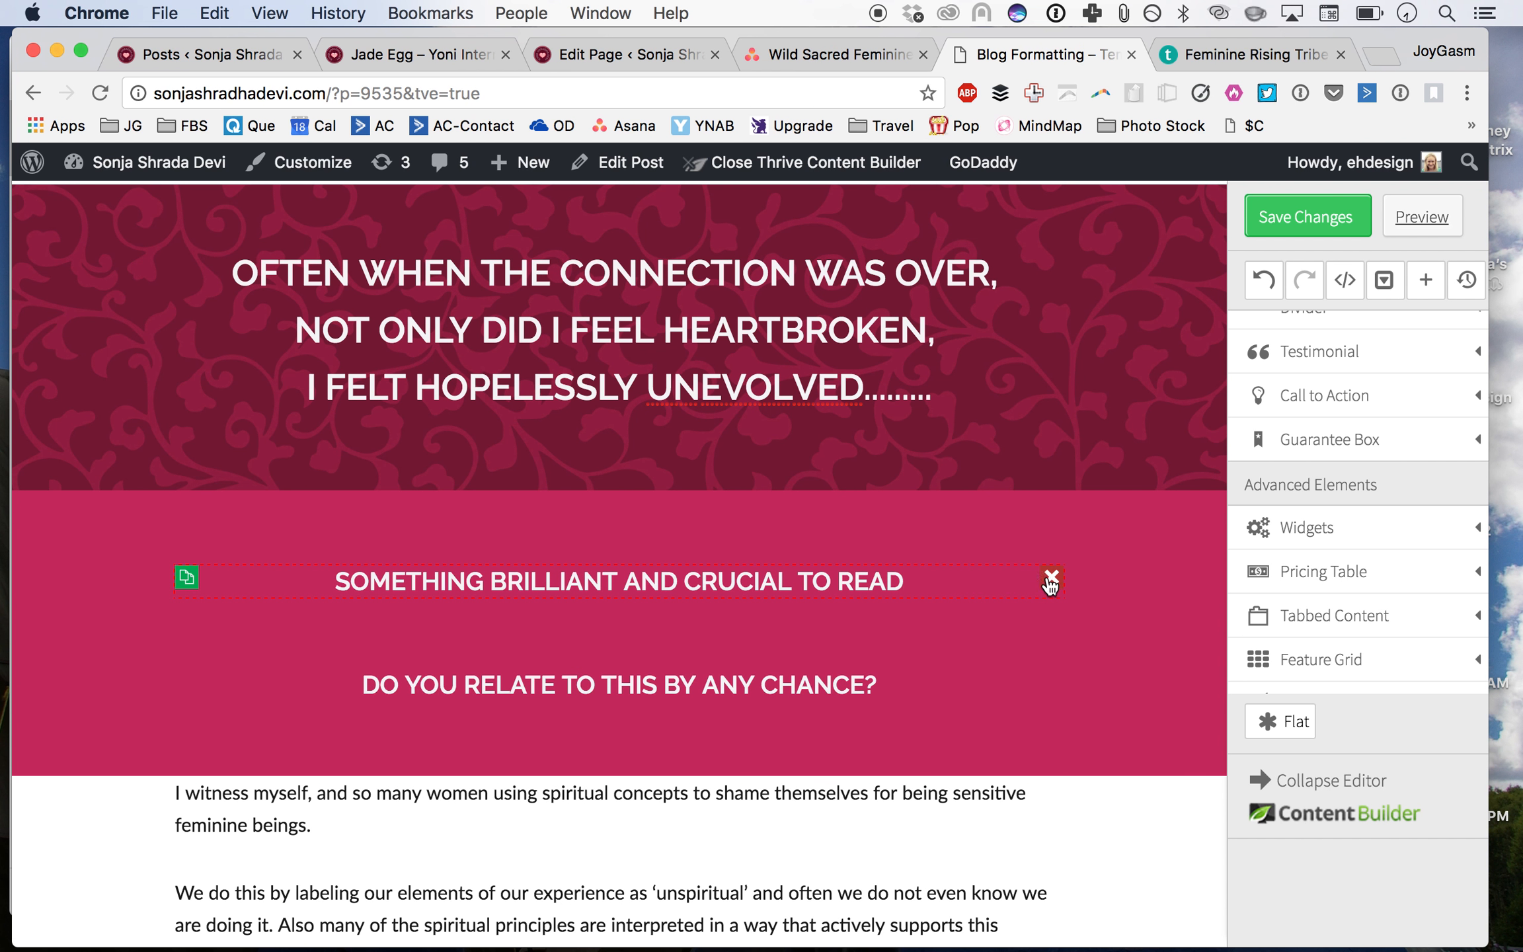
click(1050, 583)
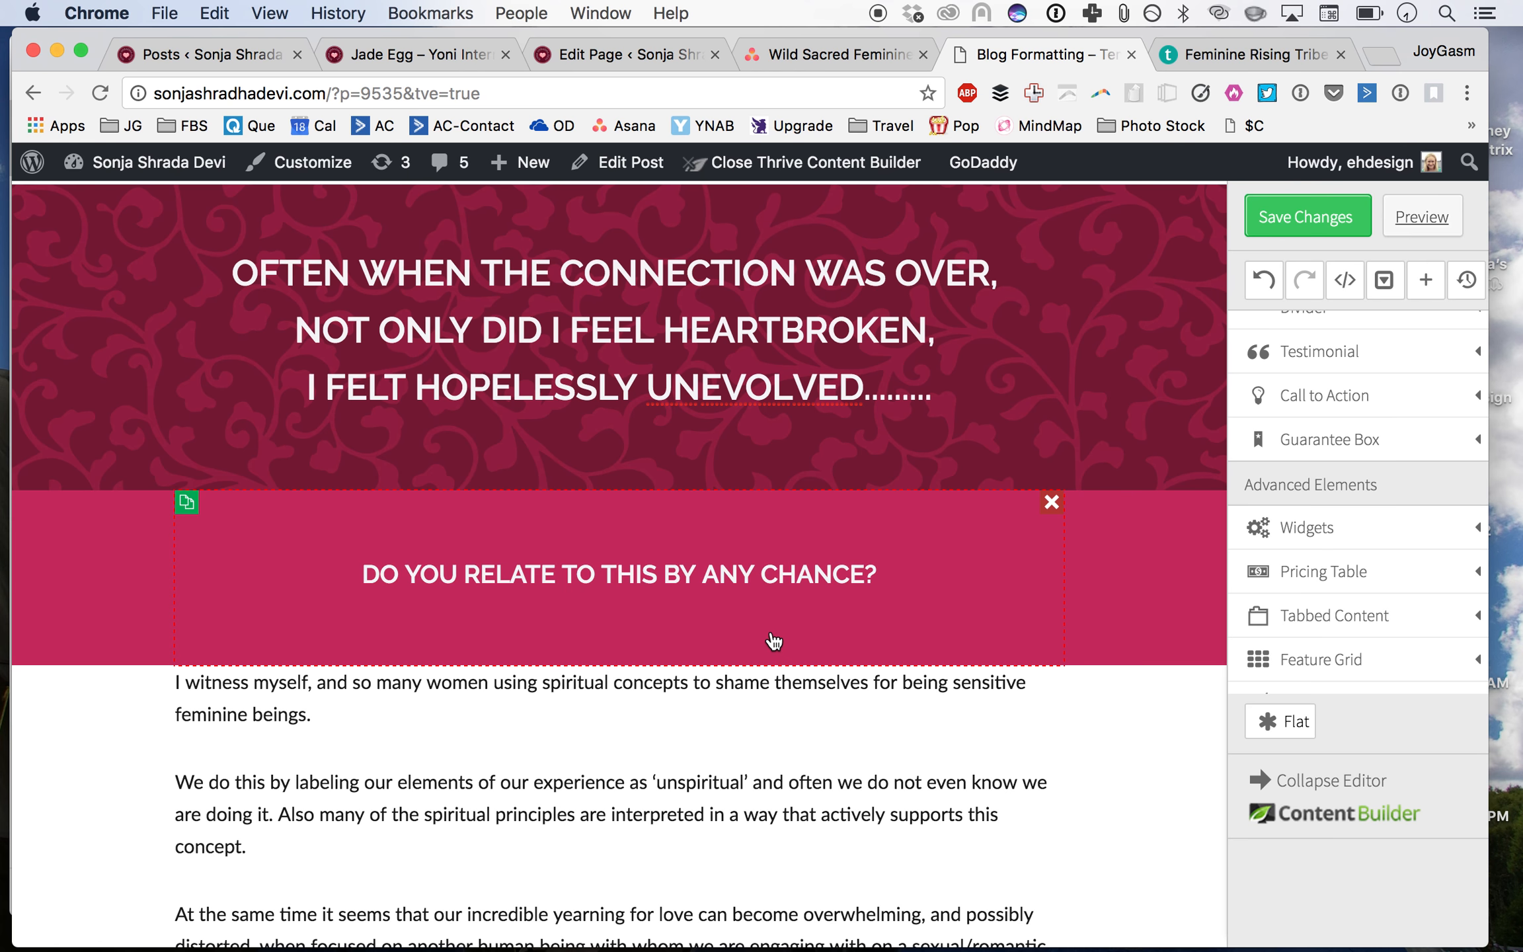
Step: Insert a blank line before the paragraph beginning 'I witness myself'
scroll(774, 641, down, 1)
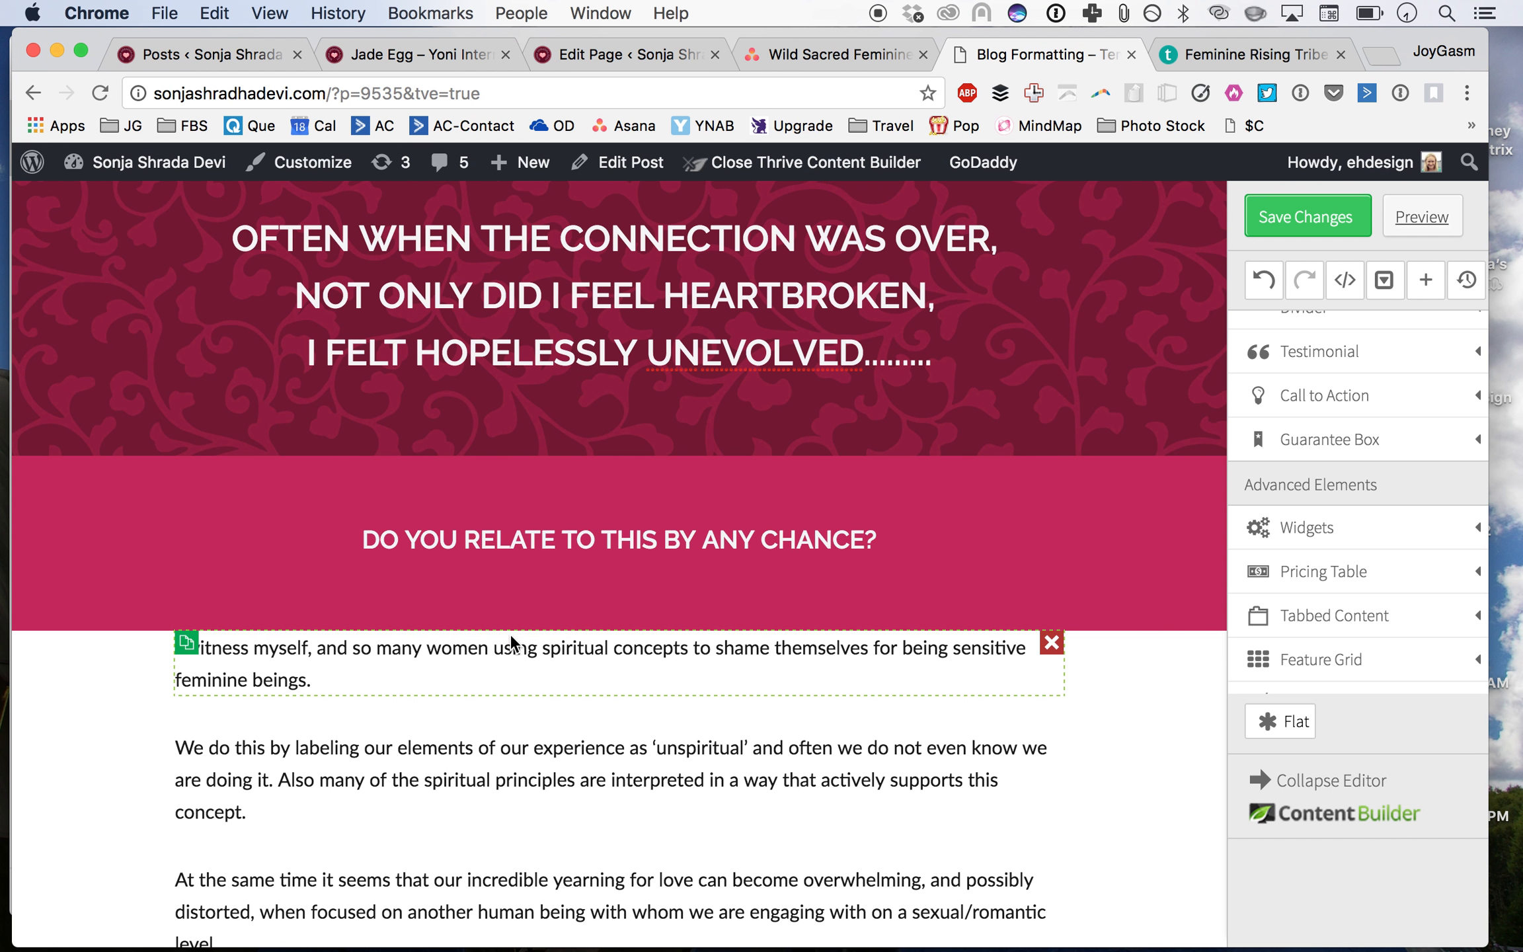
click(511, 640)
key(super+Left)
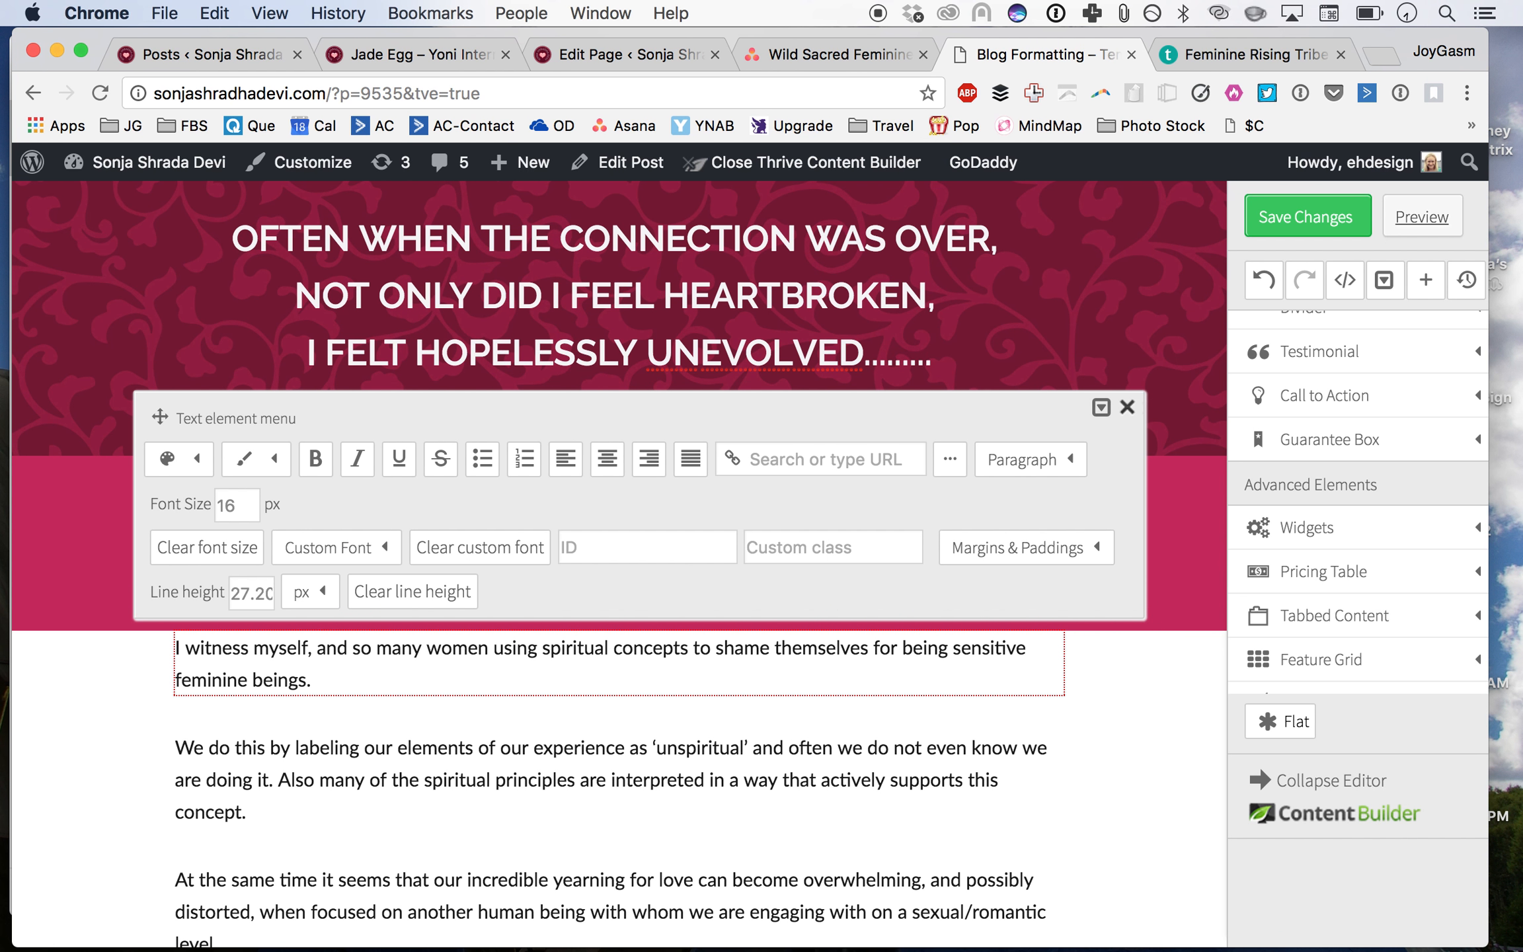
key(Return)
Step: Break the boxed heading 'I also wish to present the possibility' onto a new line before 'that there ARE ways'
scroll(407, 835, down, 5)
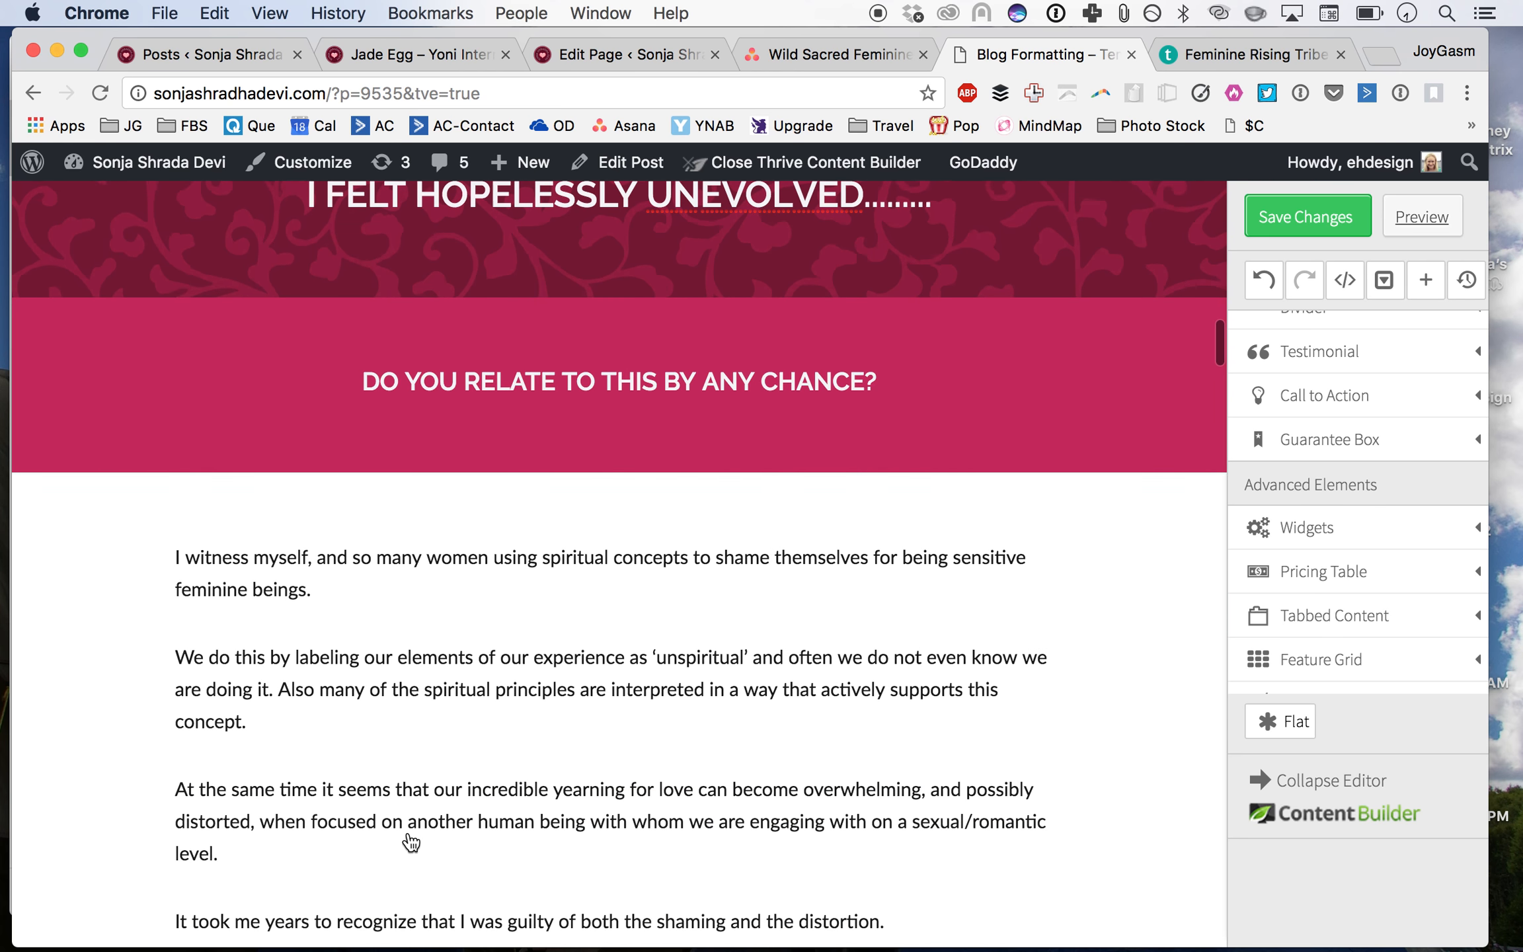
scroll(410, 842, down, 4)
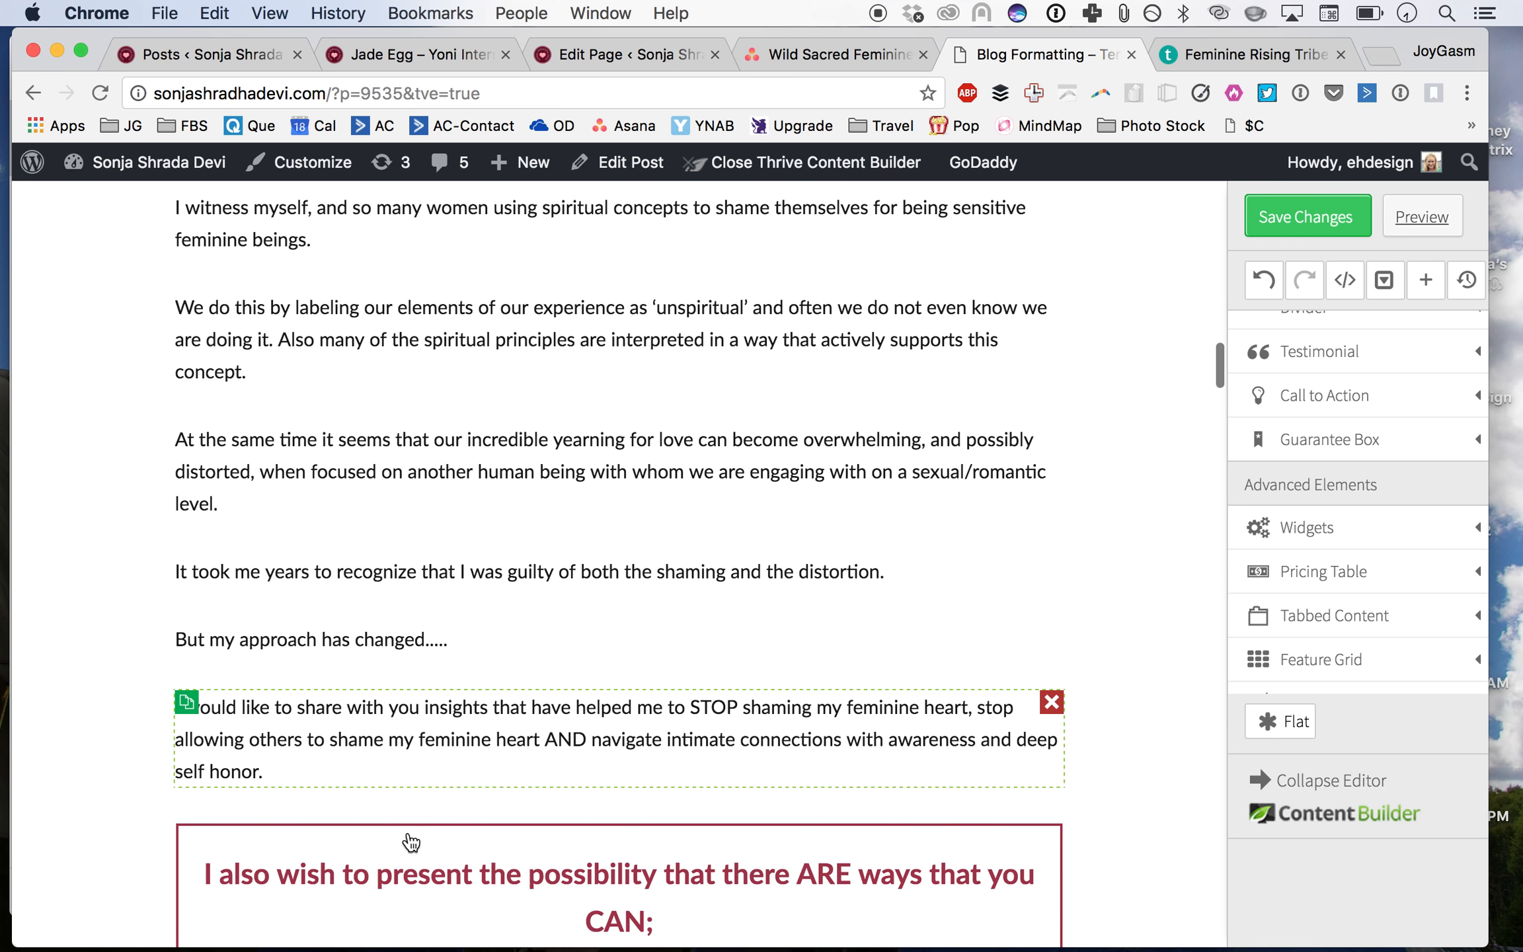
scroll(410, 842, down, 7)
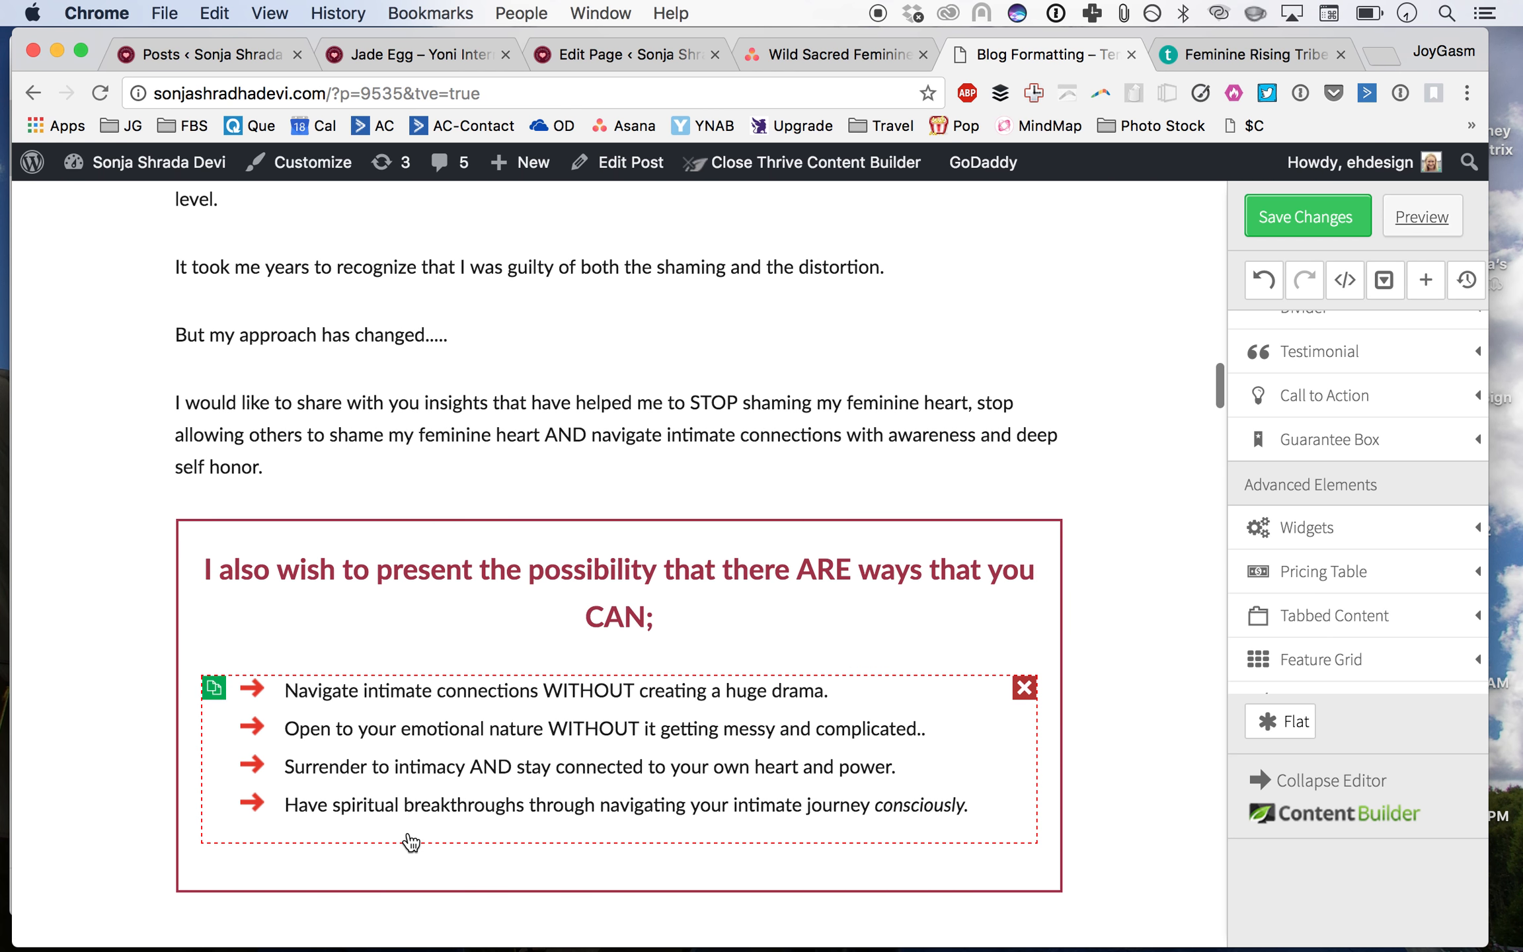
scroll(410, 842, down, 4)
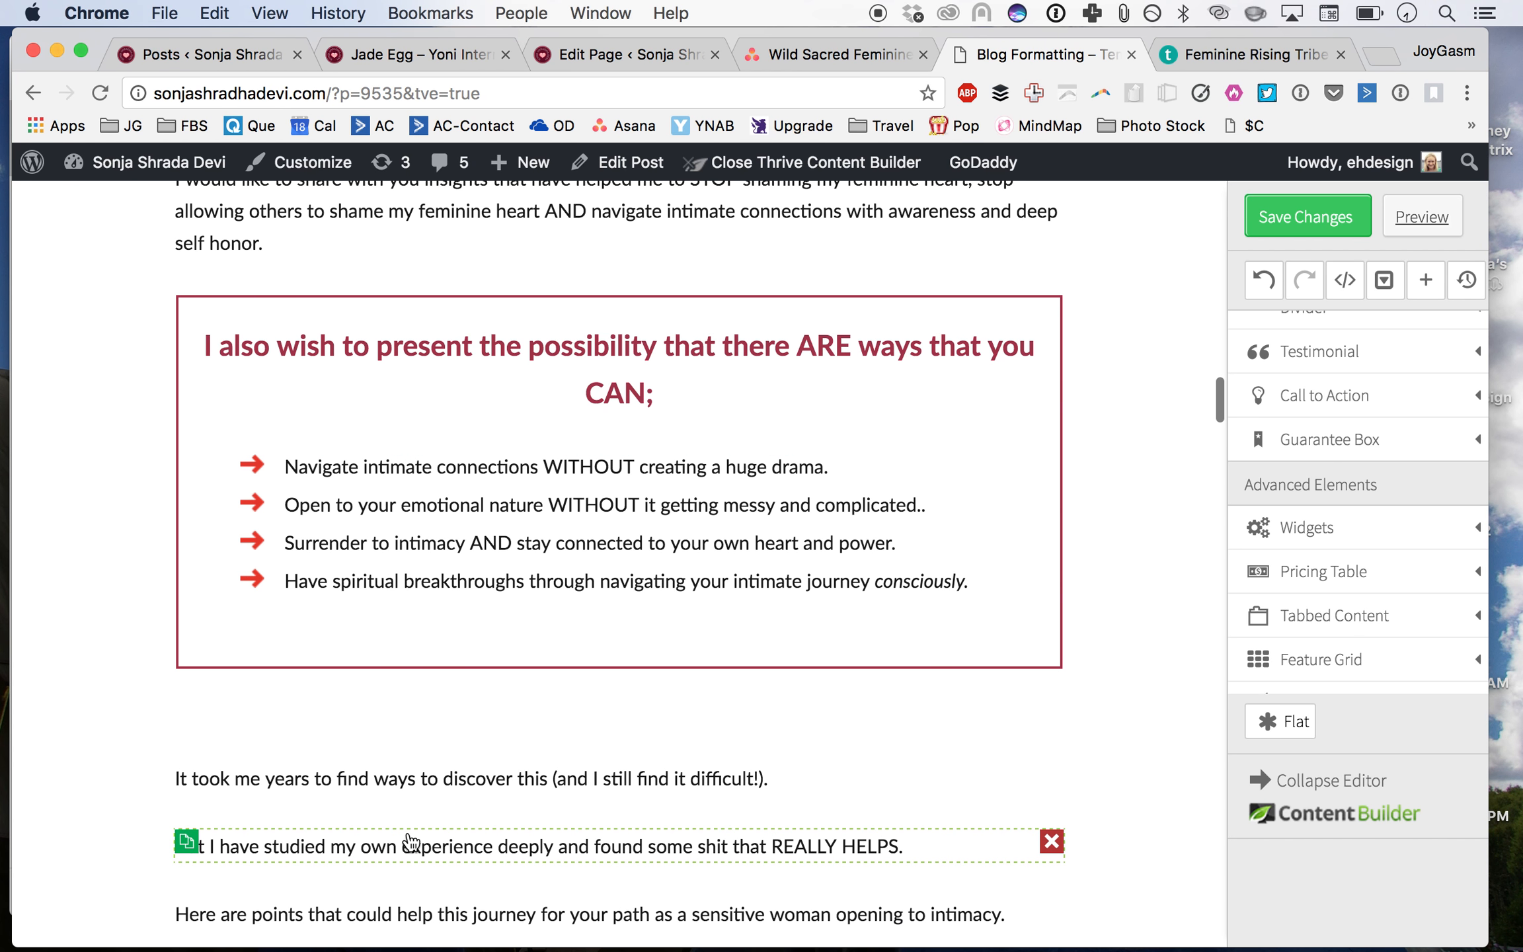
scroll(410, 842, down, 4)
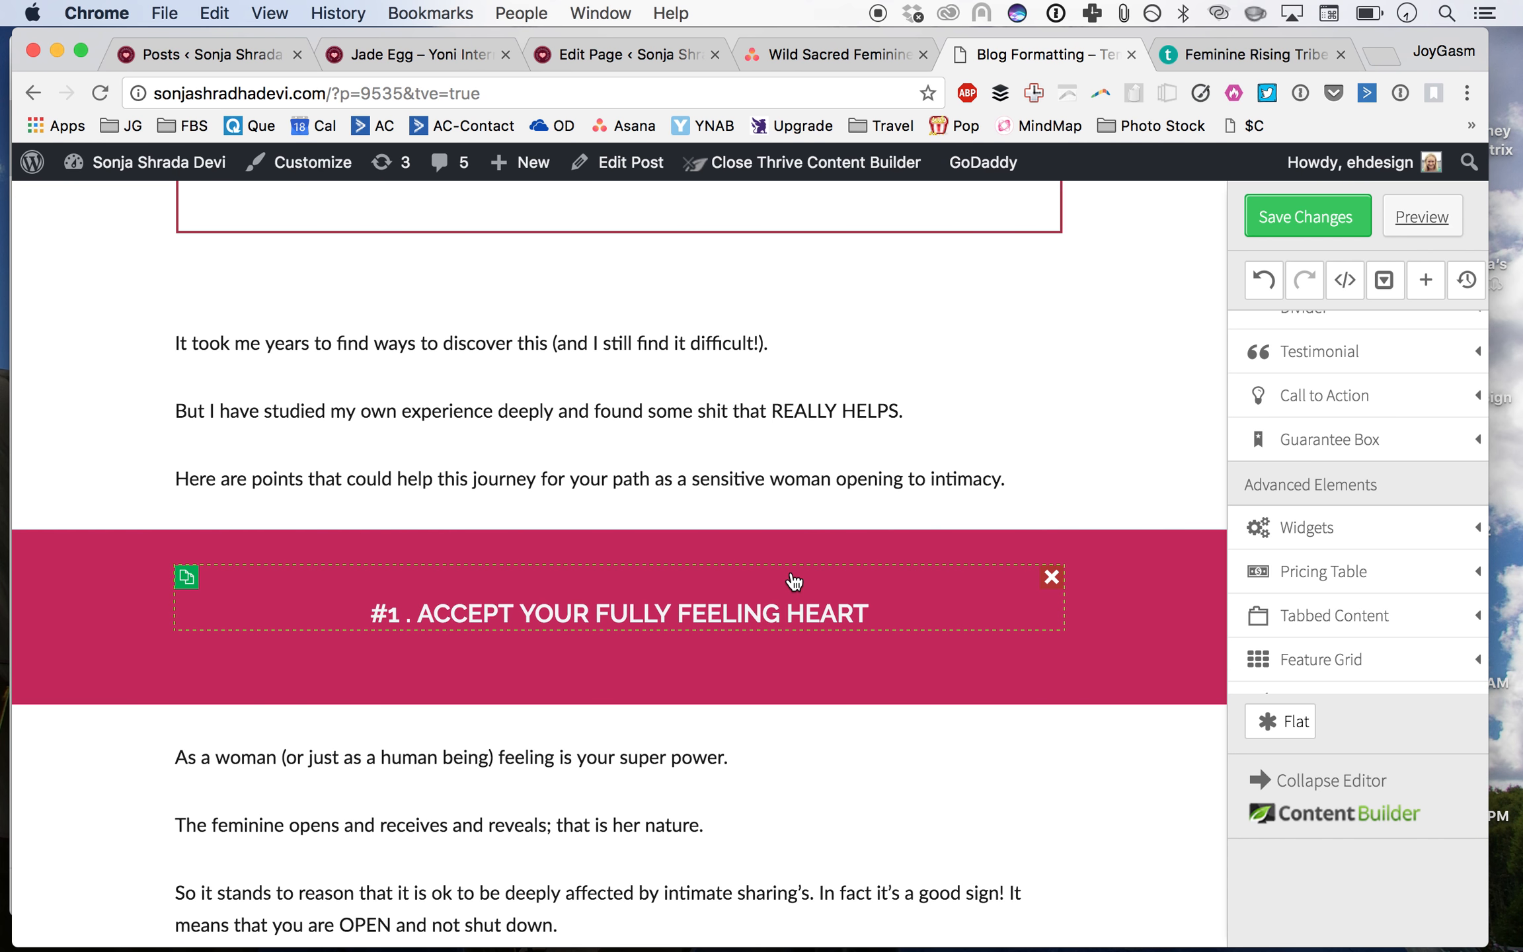
scroll(792, 578, up, 11)
scroll(794, 581, up, 1)
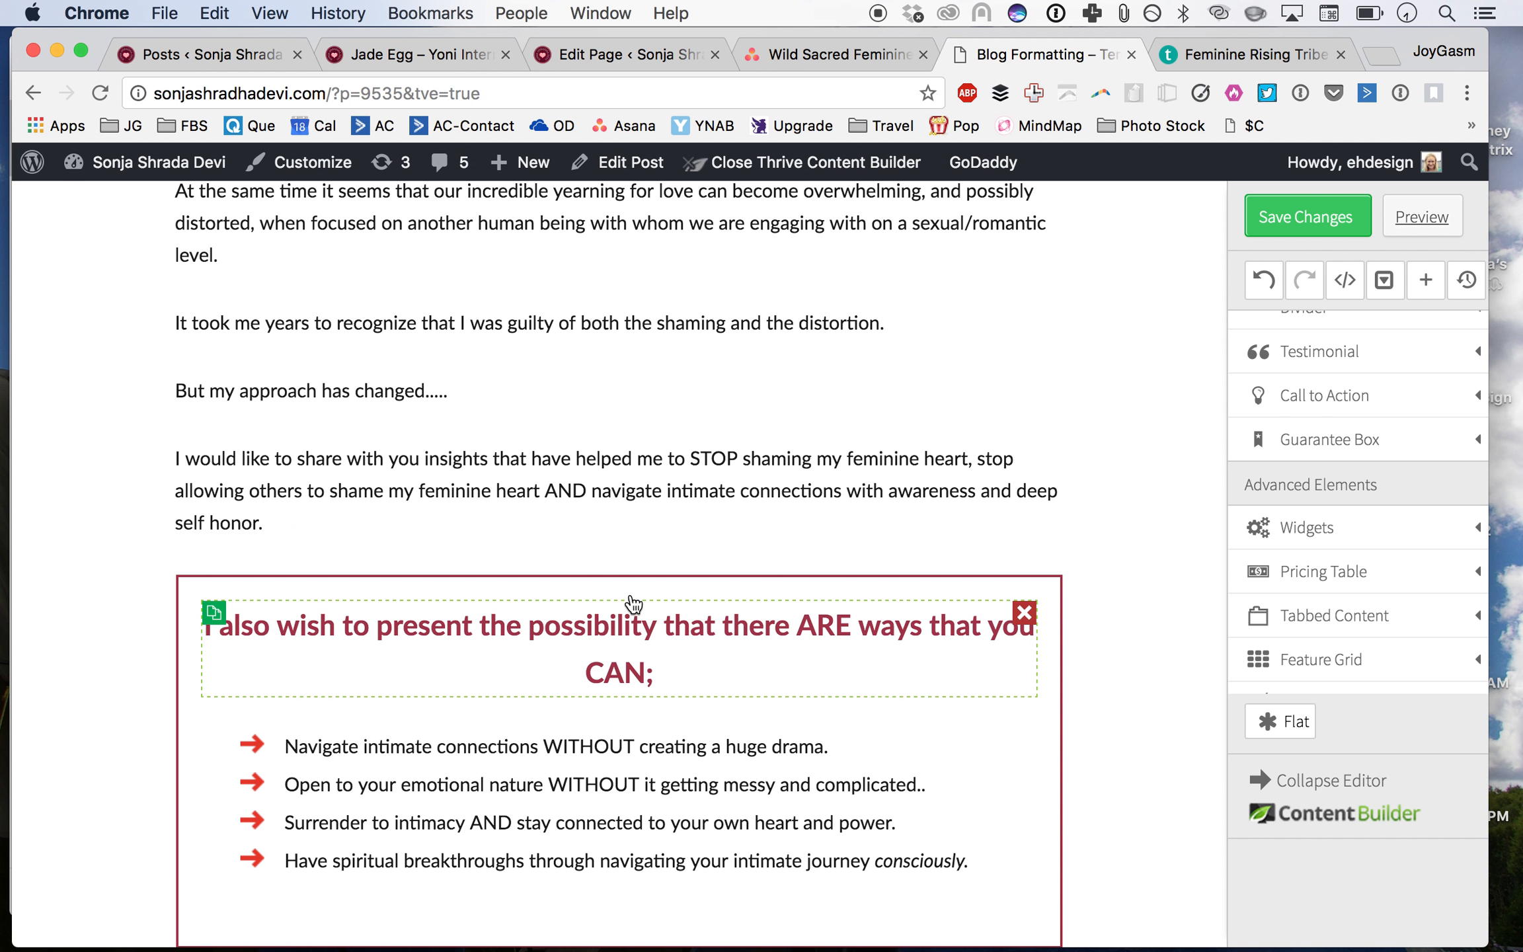
click(665, 631)
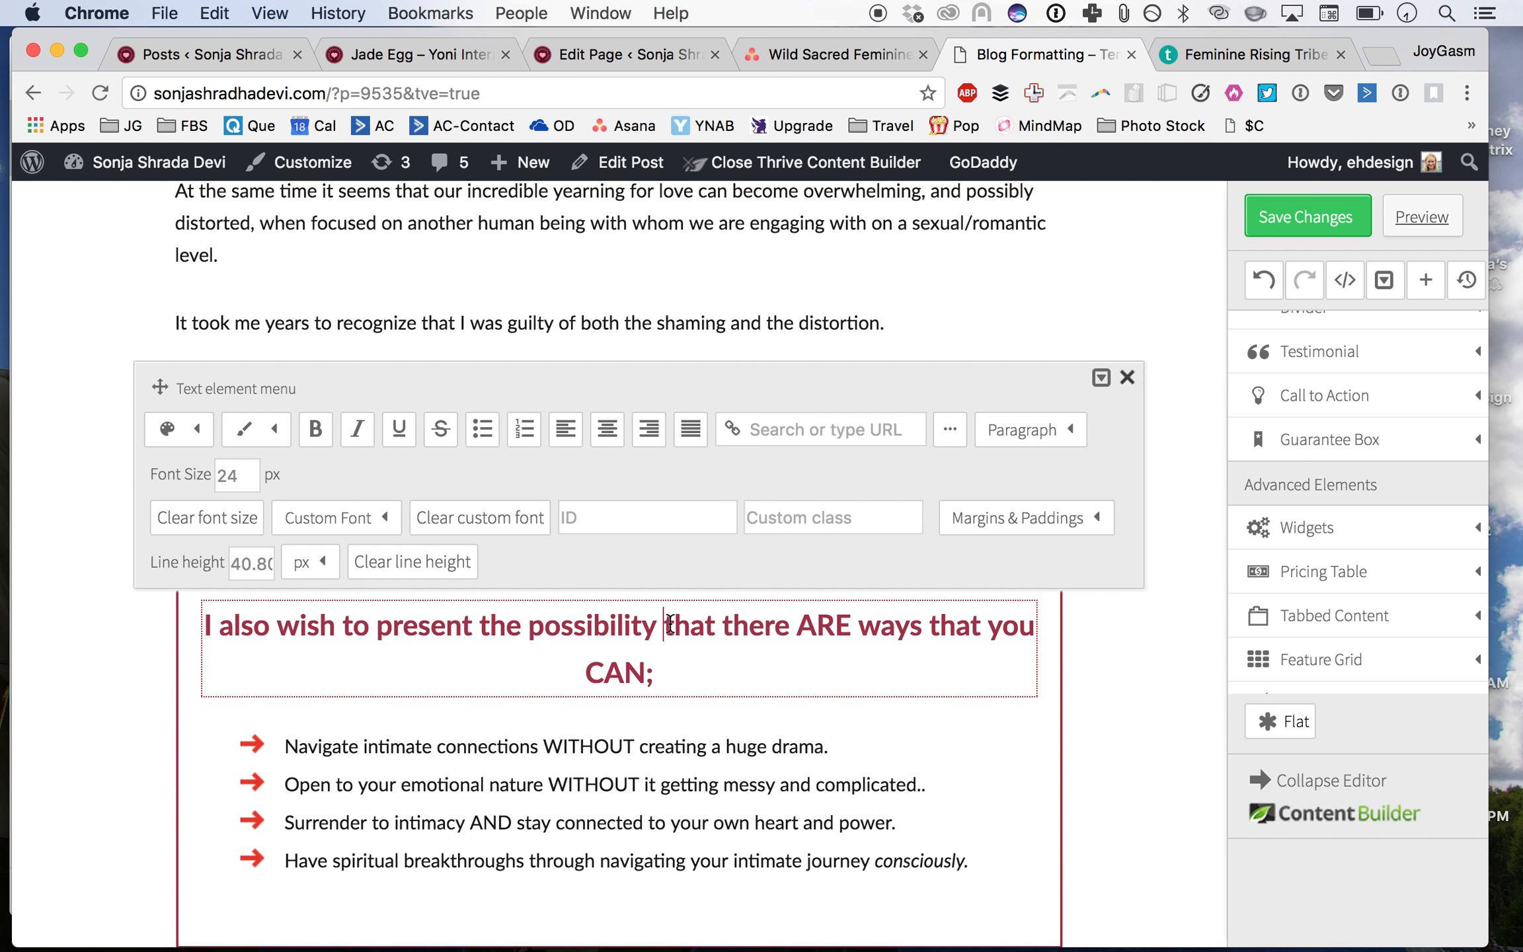
key(shift+Return)
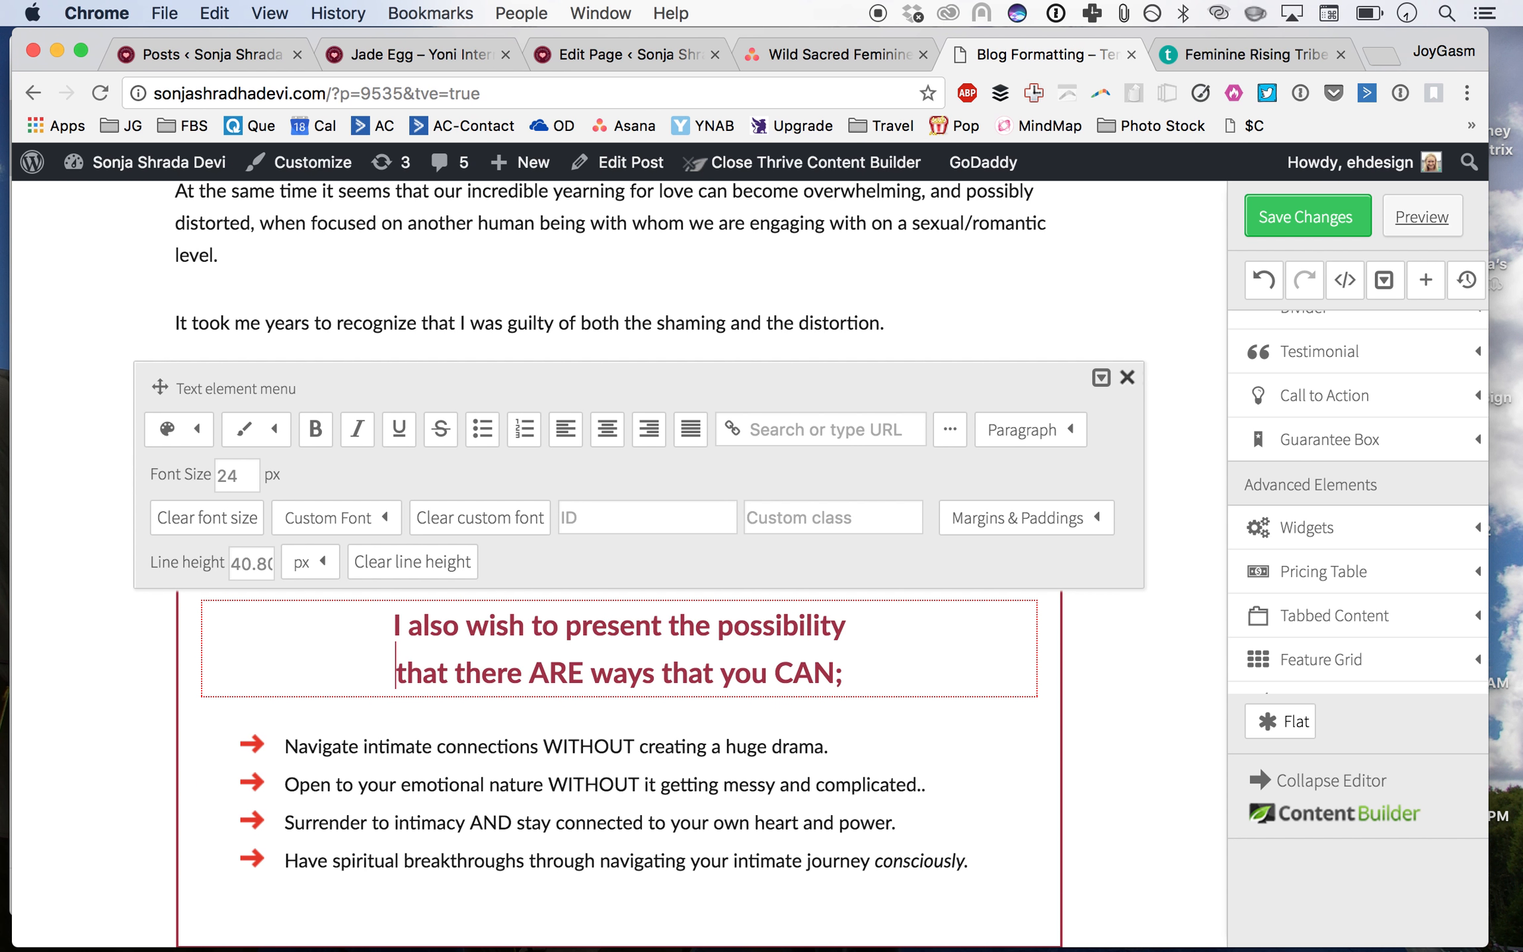
Step: Replace the semicolon after 'CAN' at the end of the boxed heading with a colon
click(867, 684)
key(BackSpace)
text(:)
click(1134, 695)
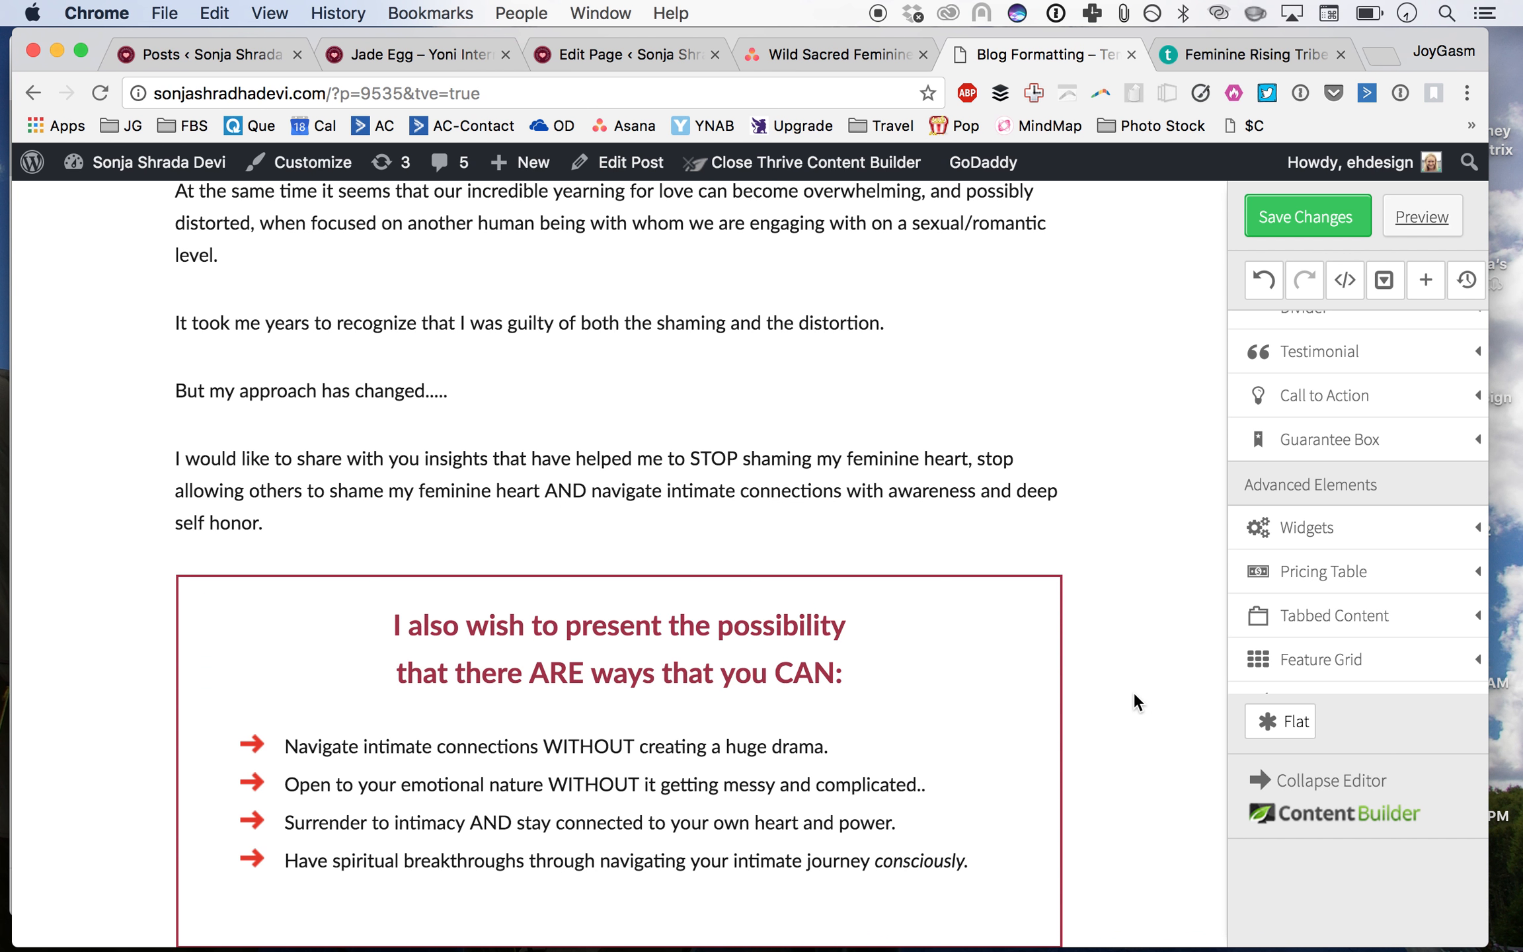
Step: Add an empty paragraph above the '#1 . ACCEPT YOUR FULLY FEELING HEART' banner and delete it again
scroll(1117, 640, down, 10)
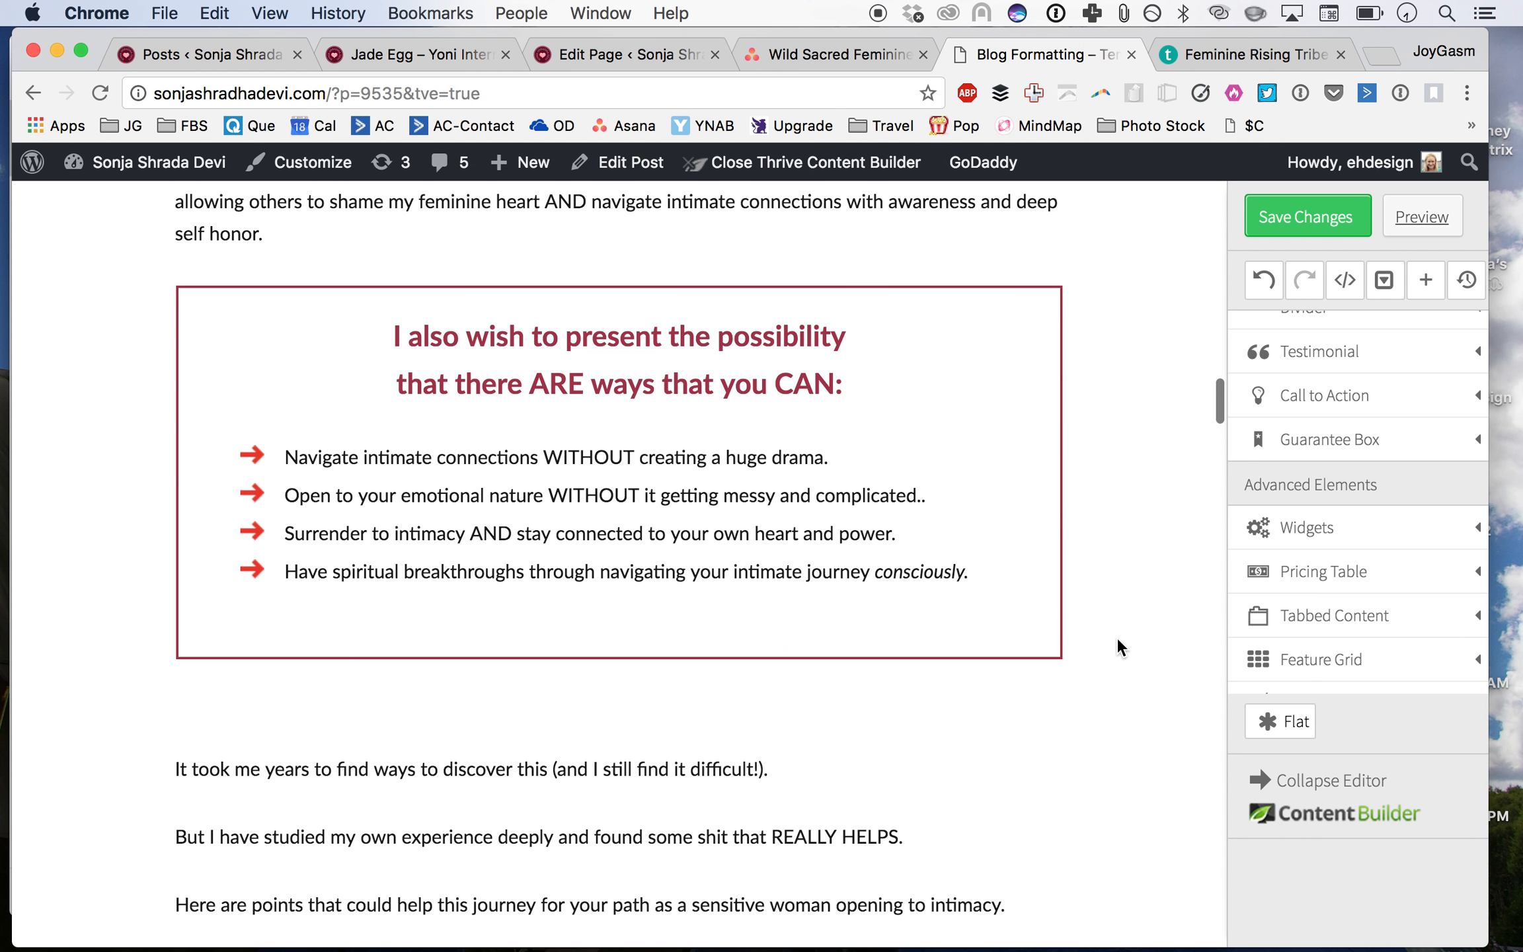
scroll(1118, 638, down, 4)
click(1014, 246)
key(Return)
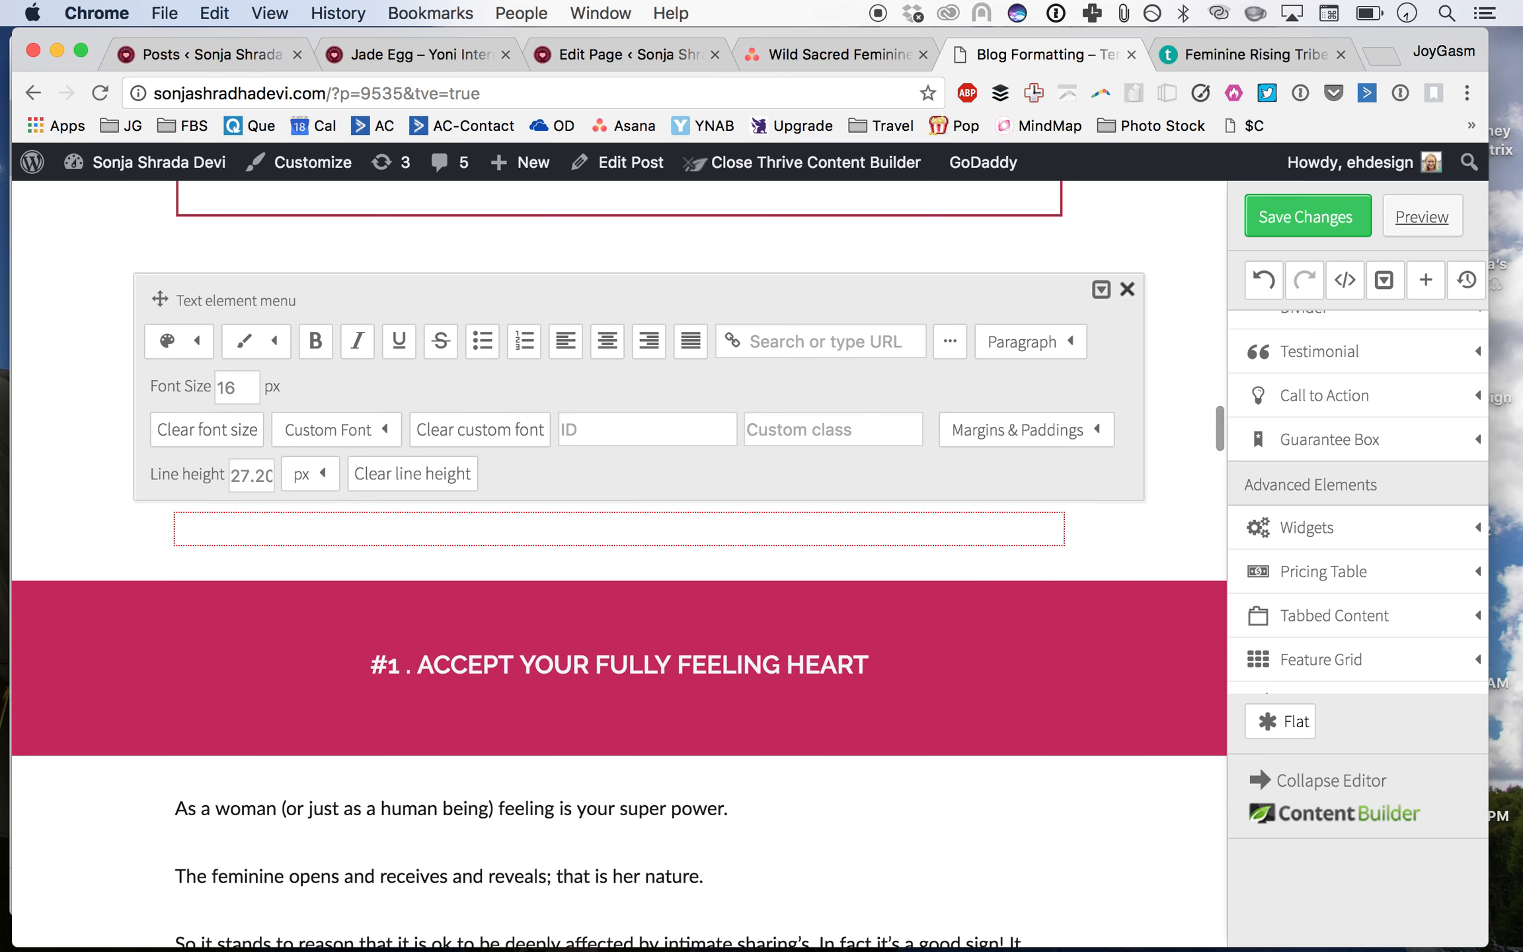
click(1114, 579)
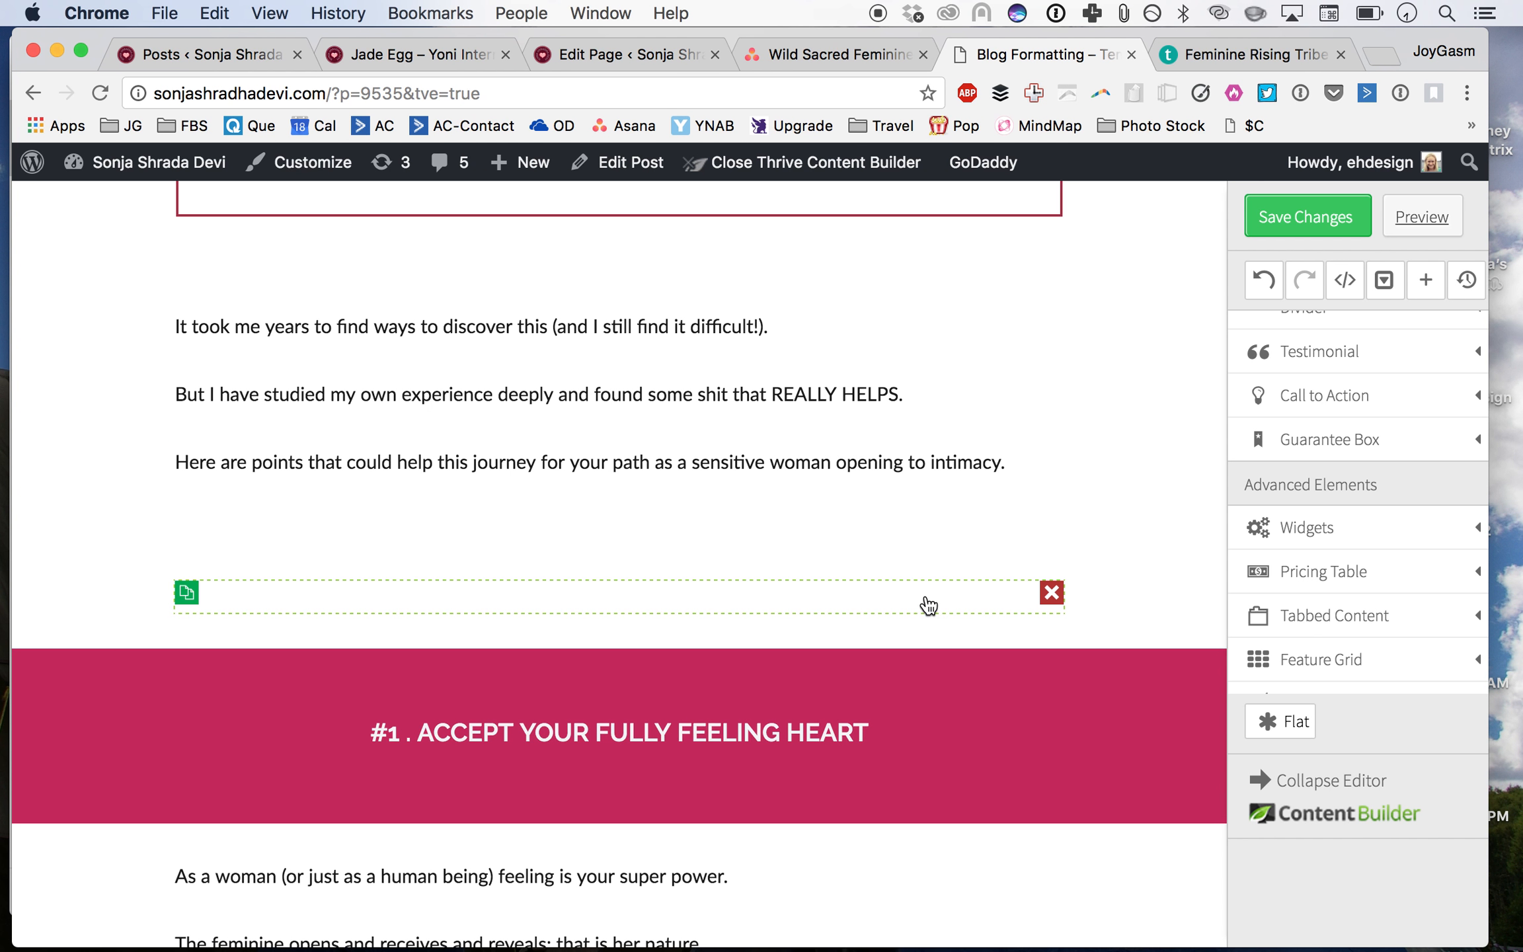
click(1057, 591)
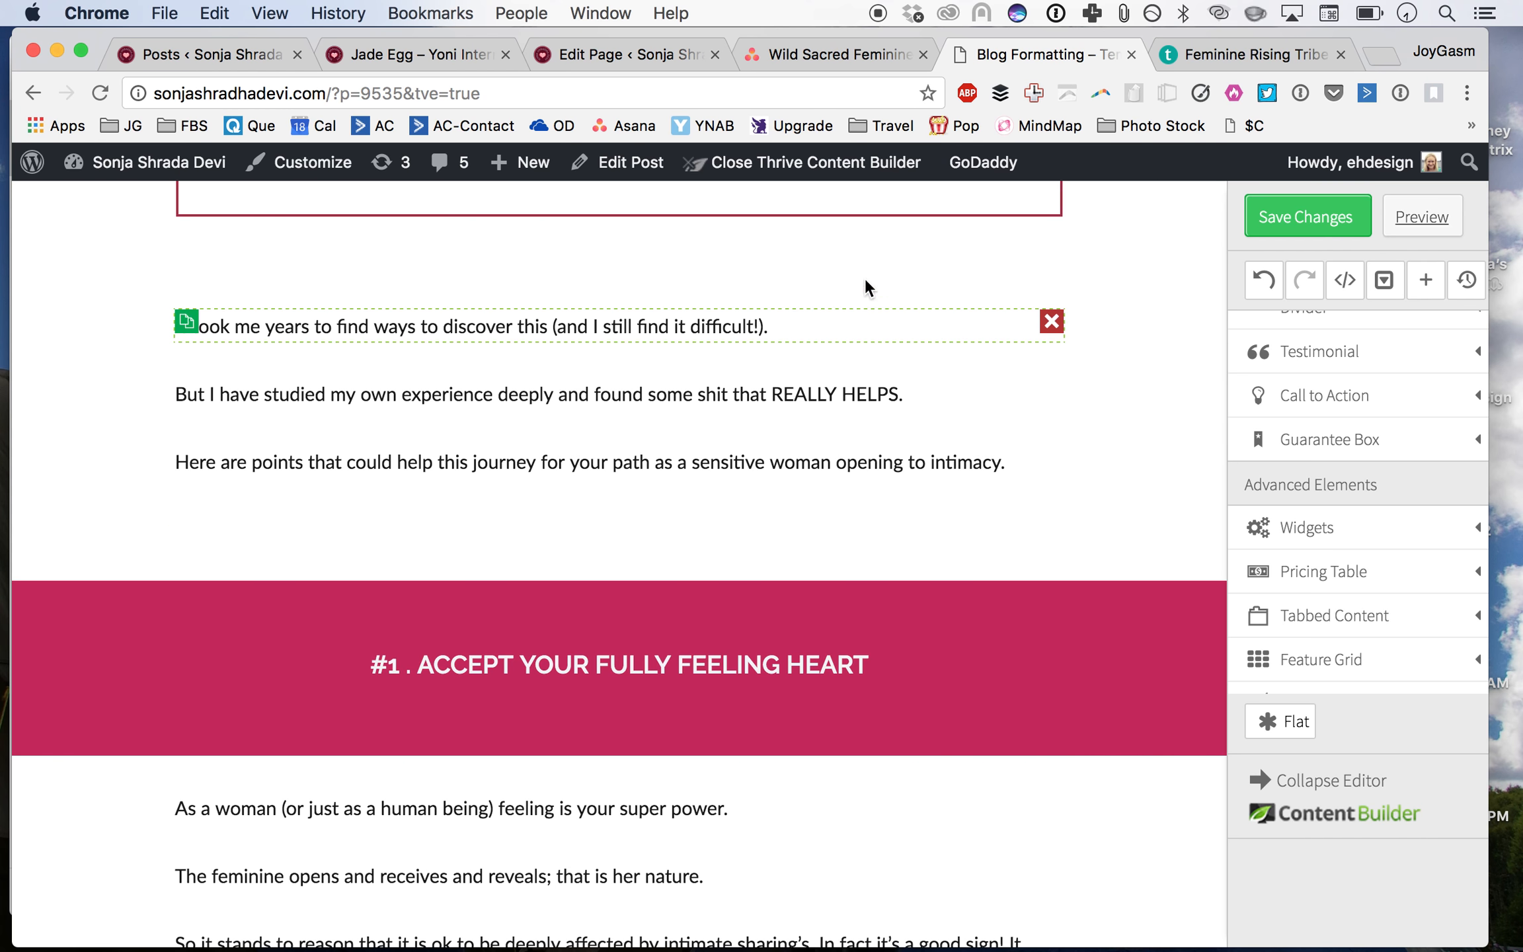
Step: Scroll through the post's body sections to review their formatting
scroll(808, 602, down, 6)
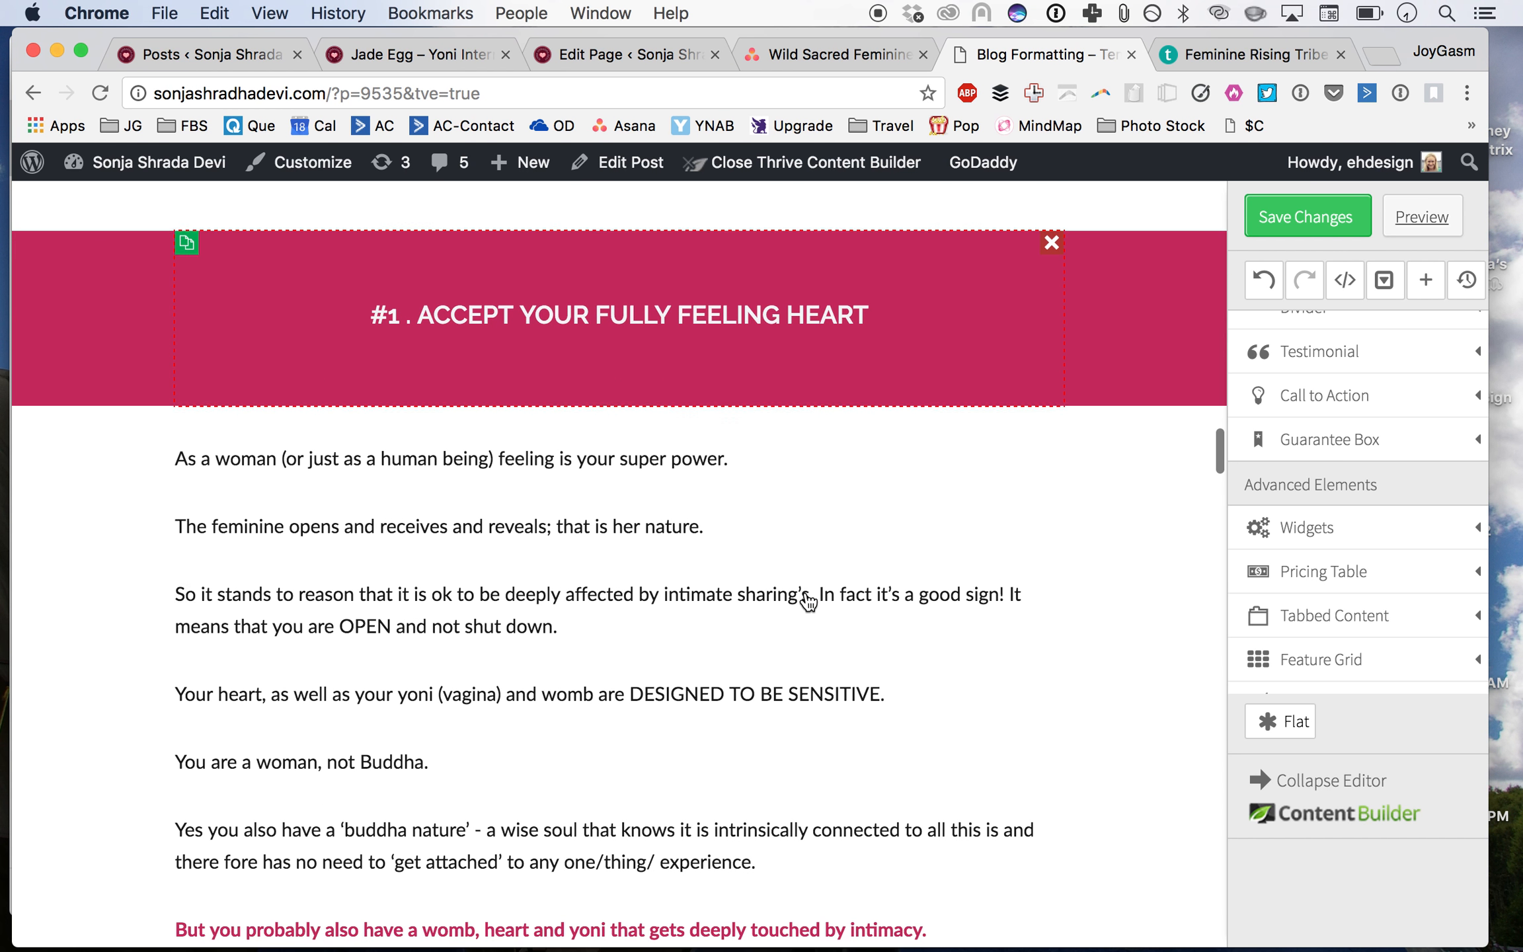
scroll(794, 516, up, 1)
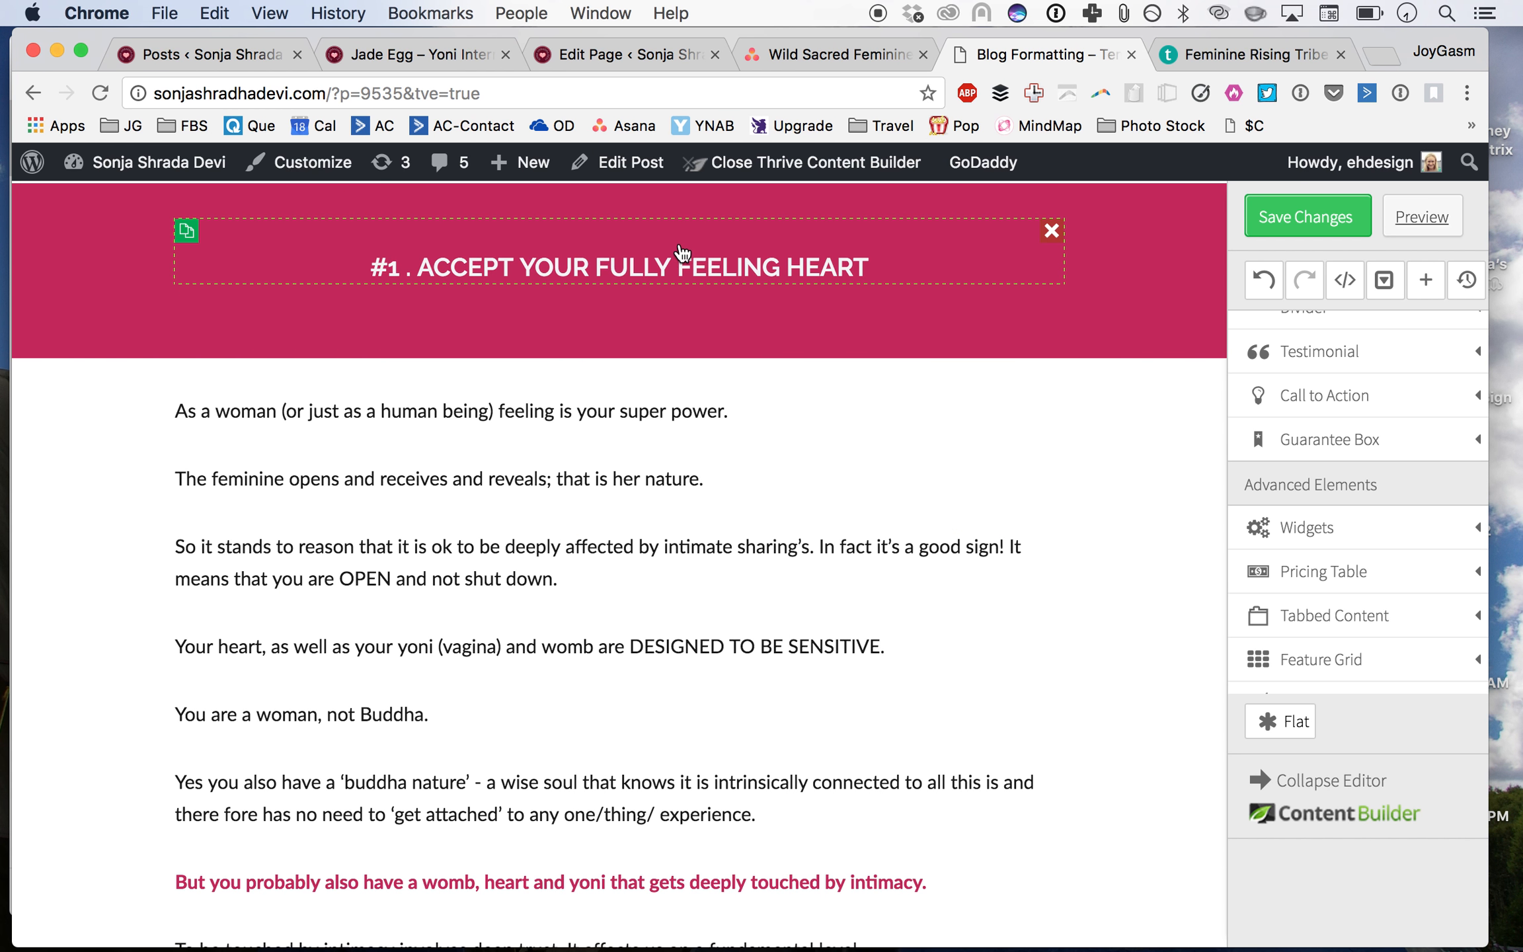
scroll(809, 605, down, 7)
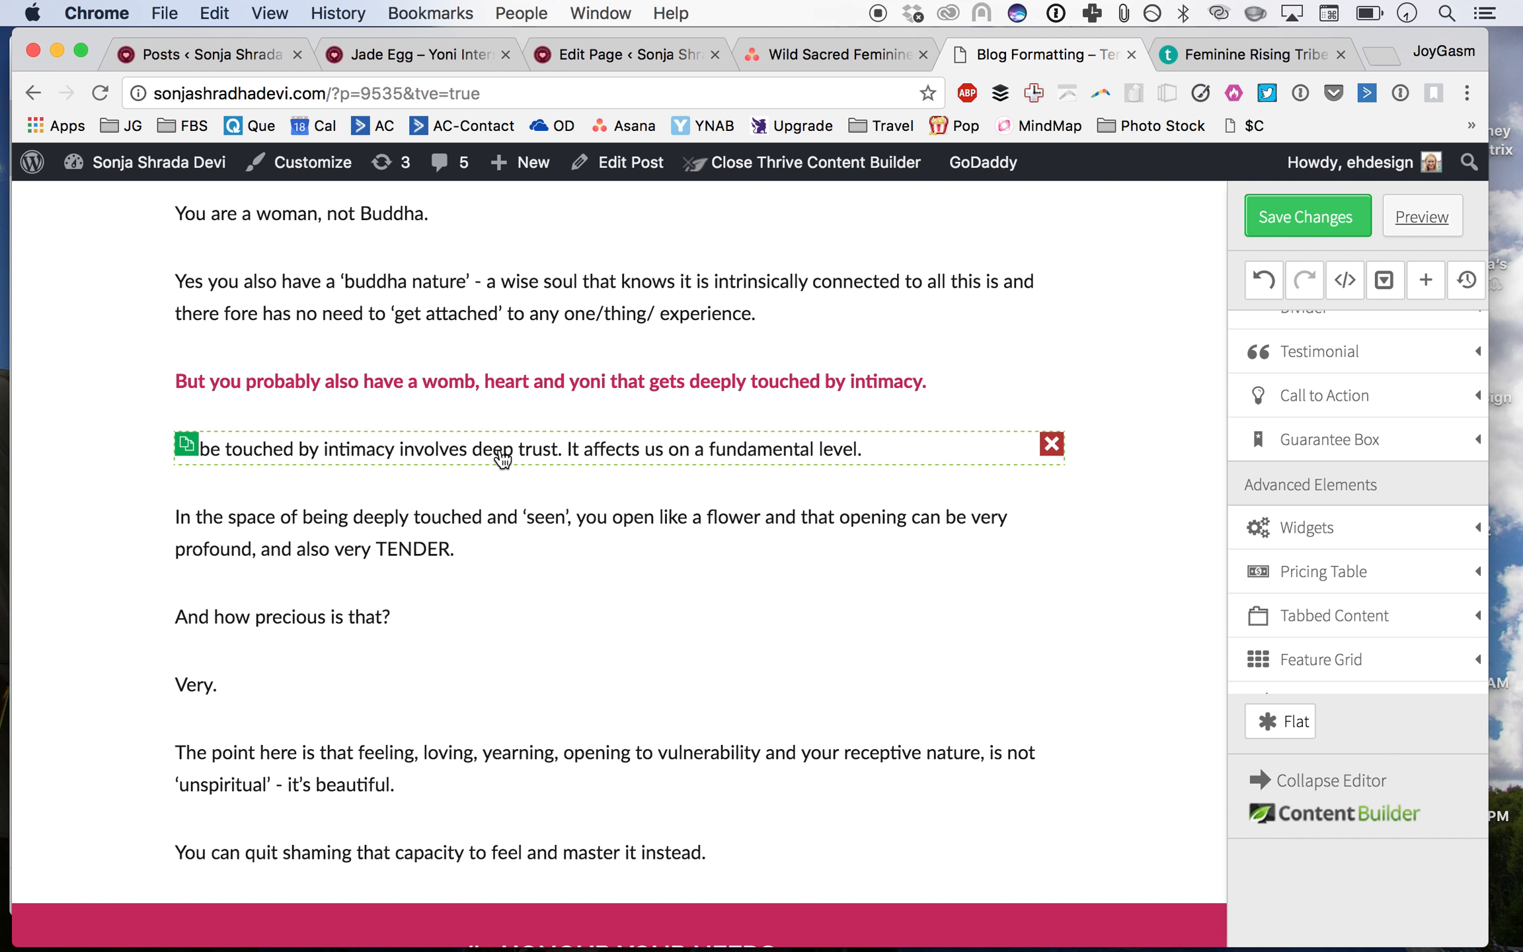
scroll(231, 755, down, 12)
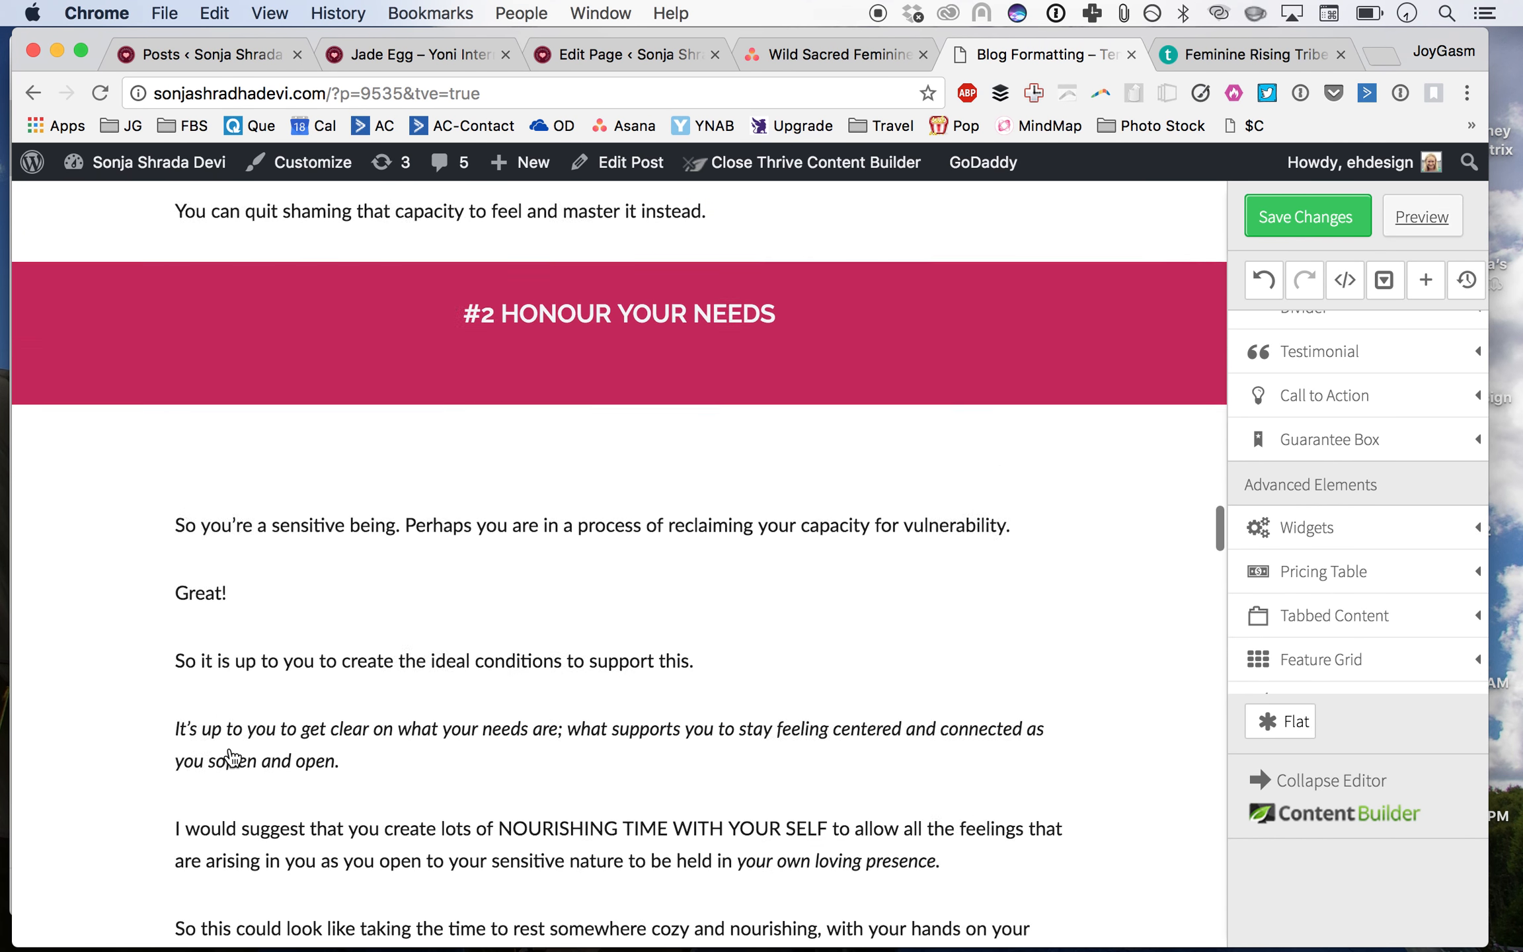
scroll(232, 755, down, 10)
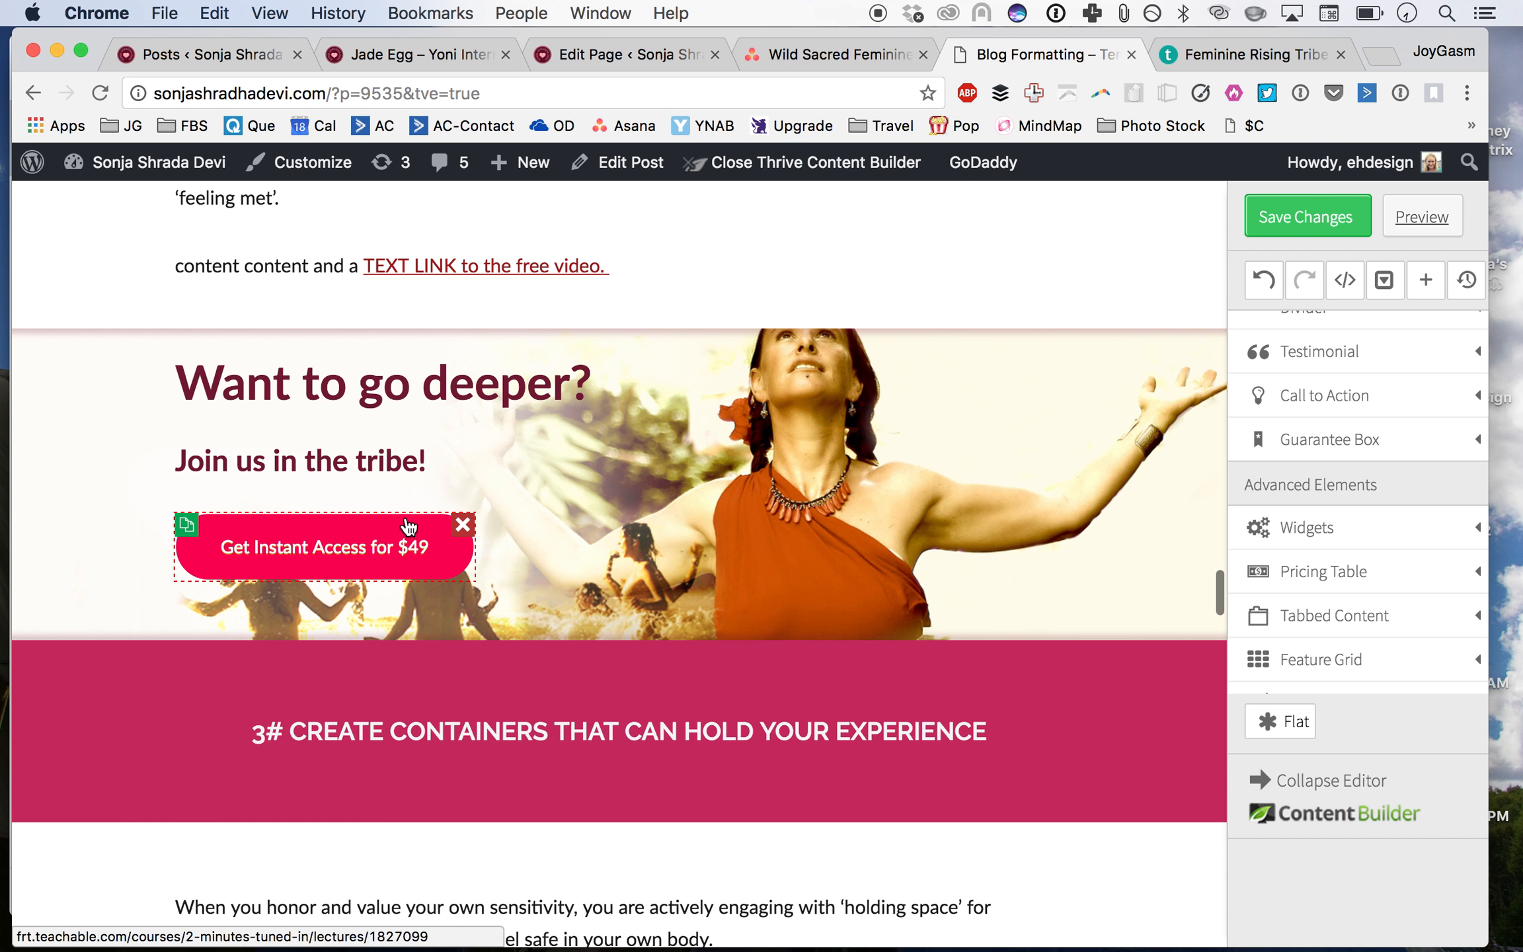
scroll(408, 526, up, 3)
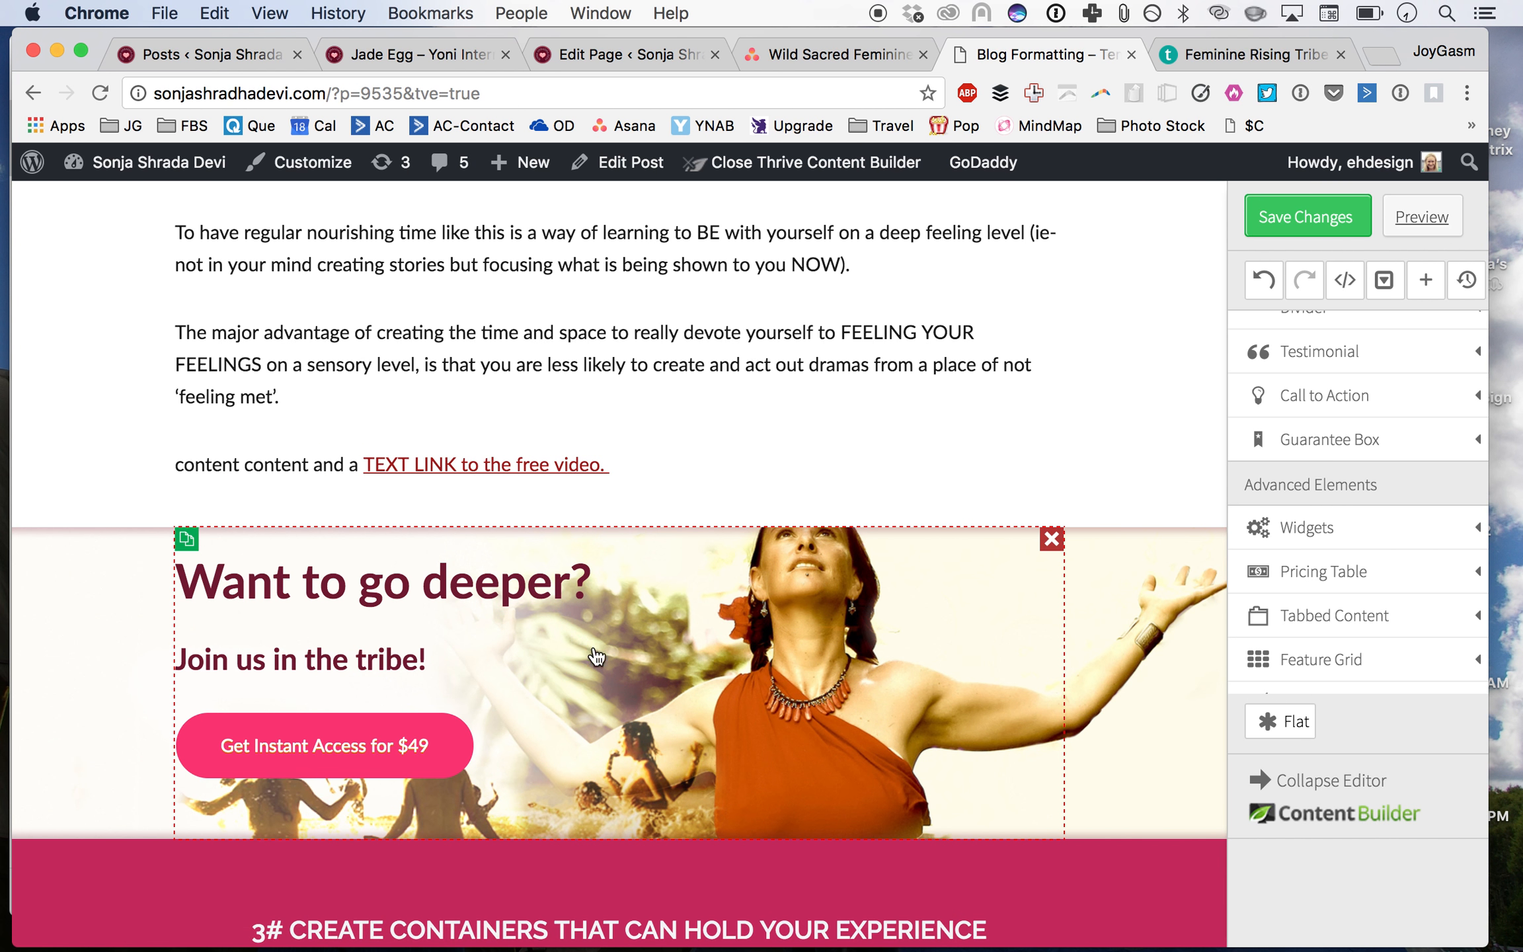
scroll(747, 362, up, 10)
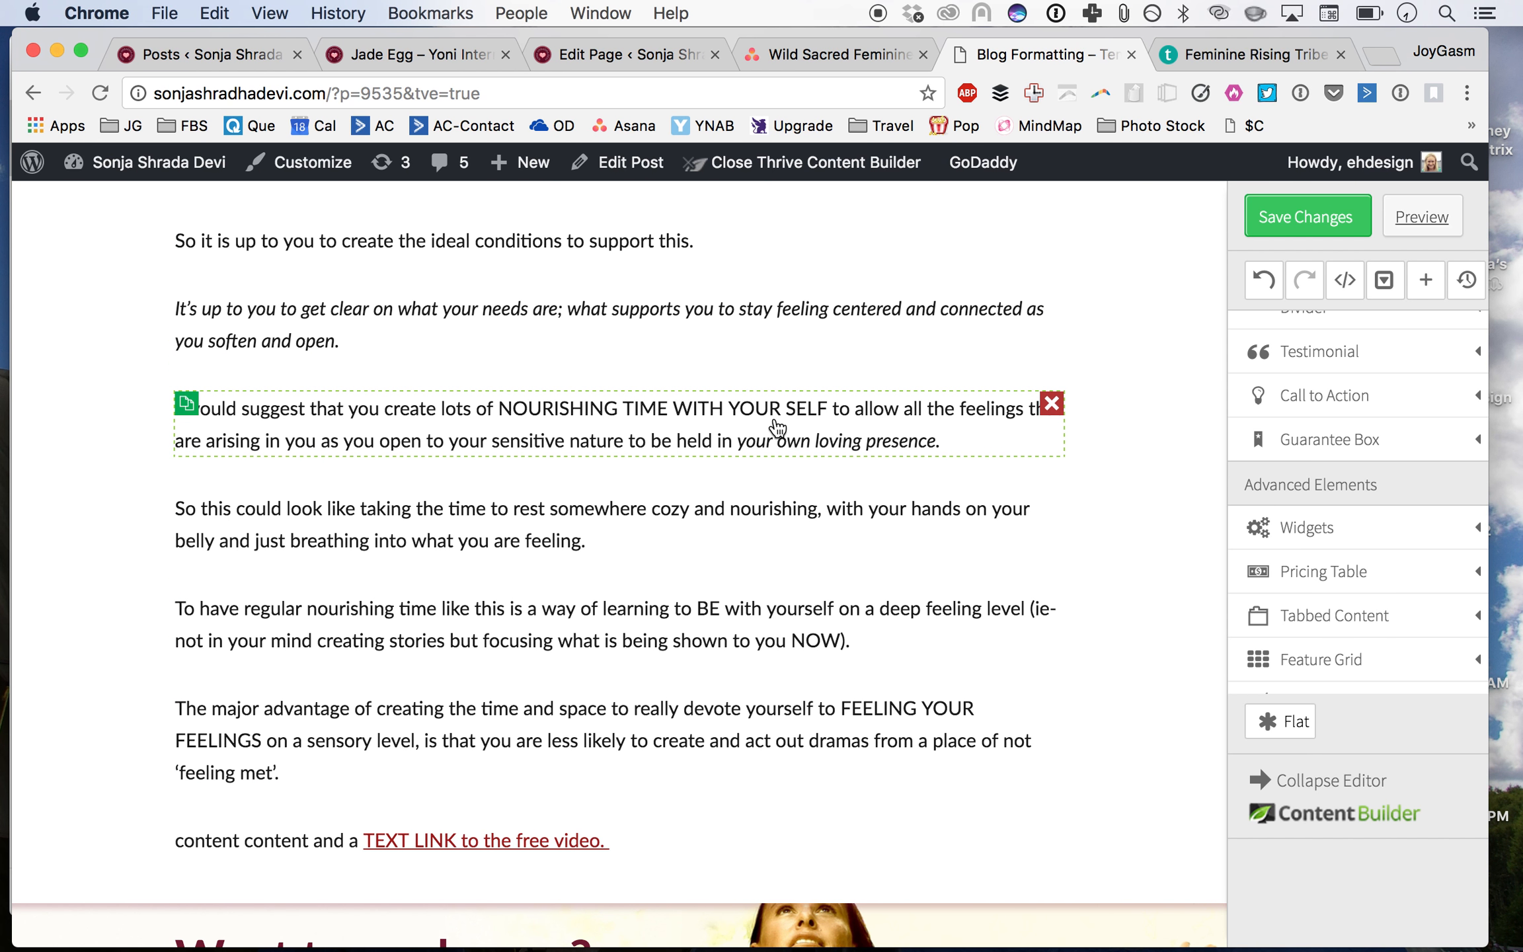
scroll(776, 427, up, 15)
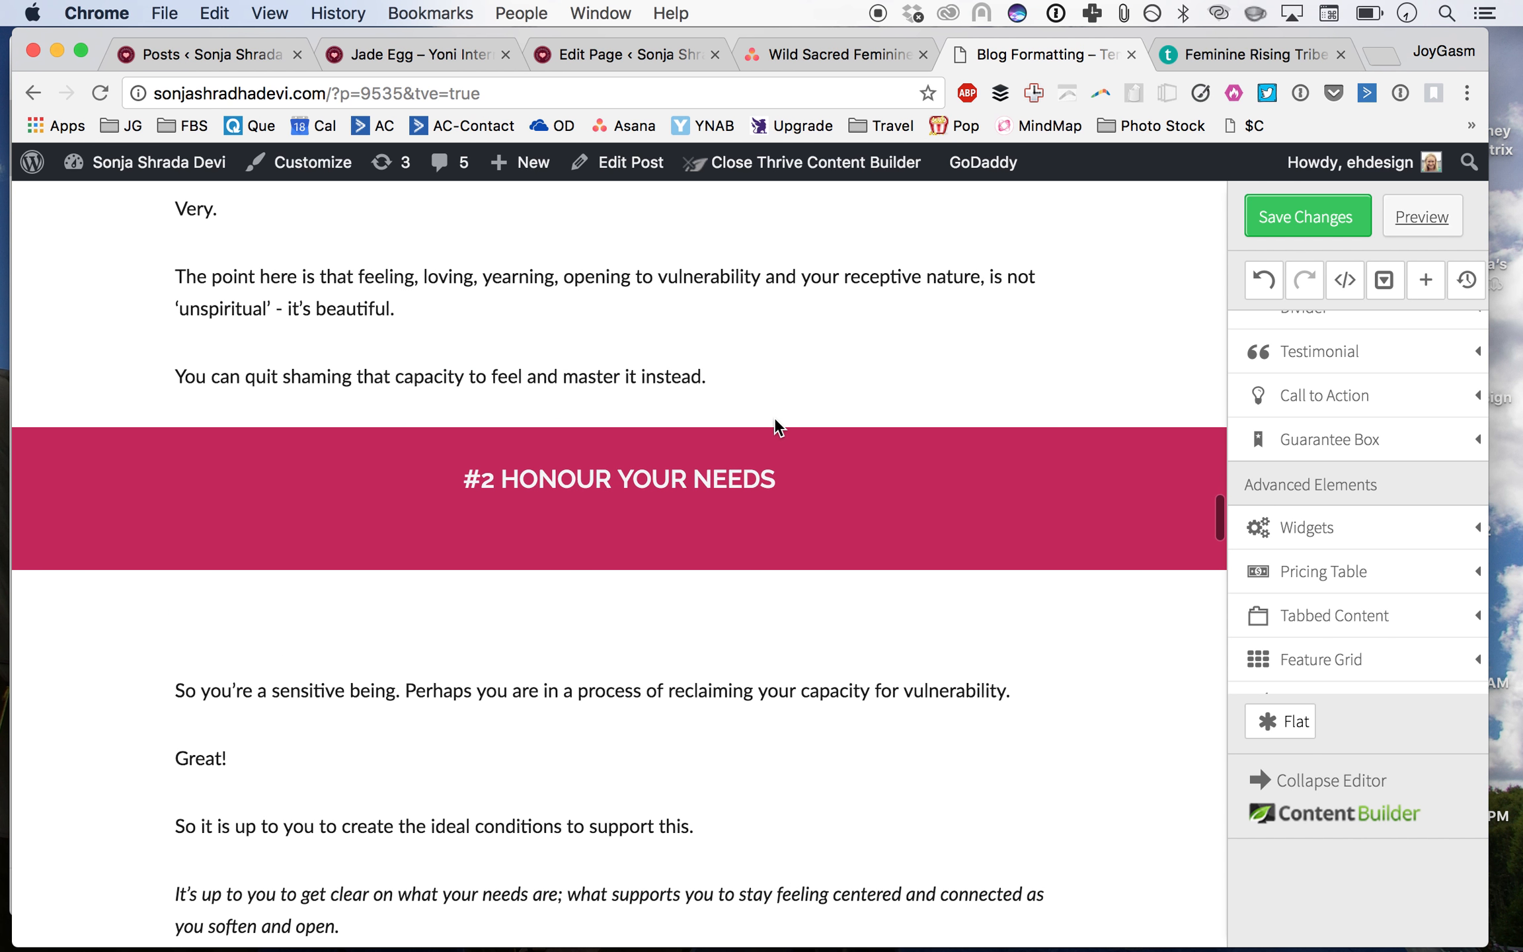
scroll(775, 416, down, 5)
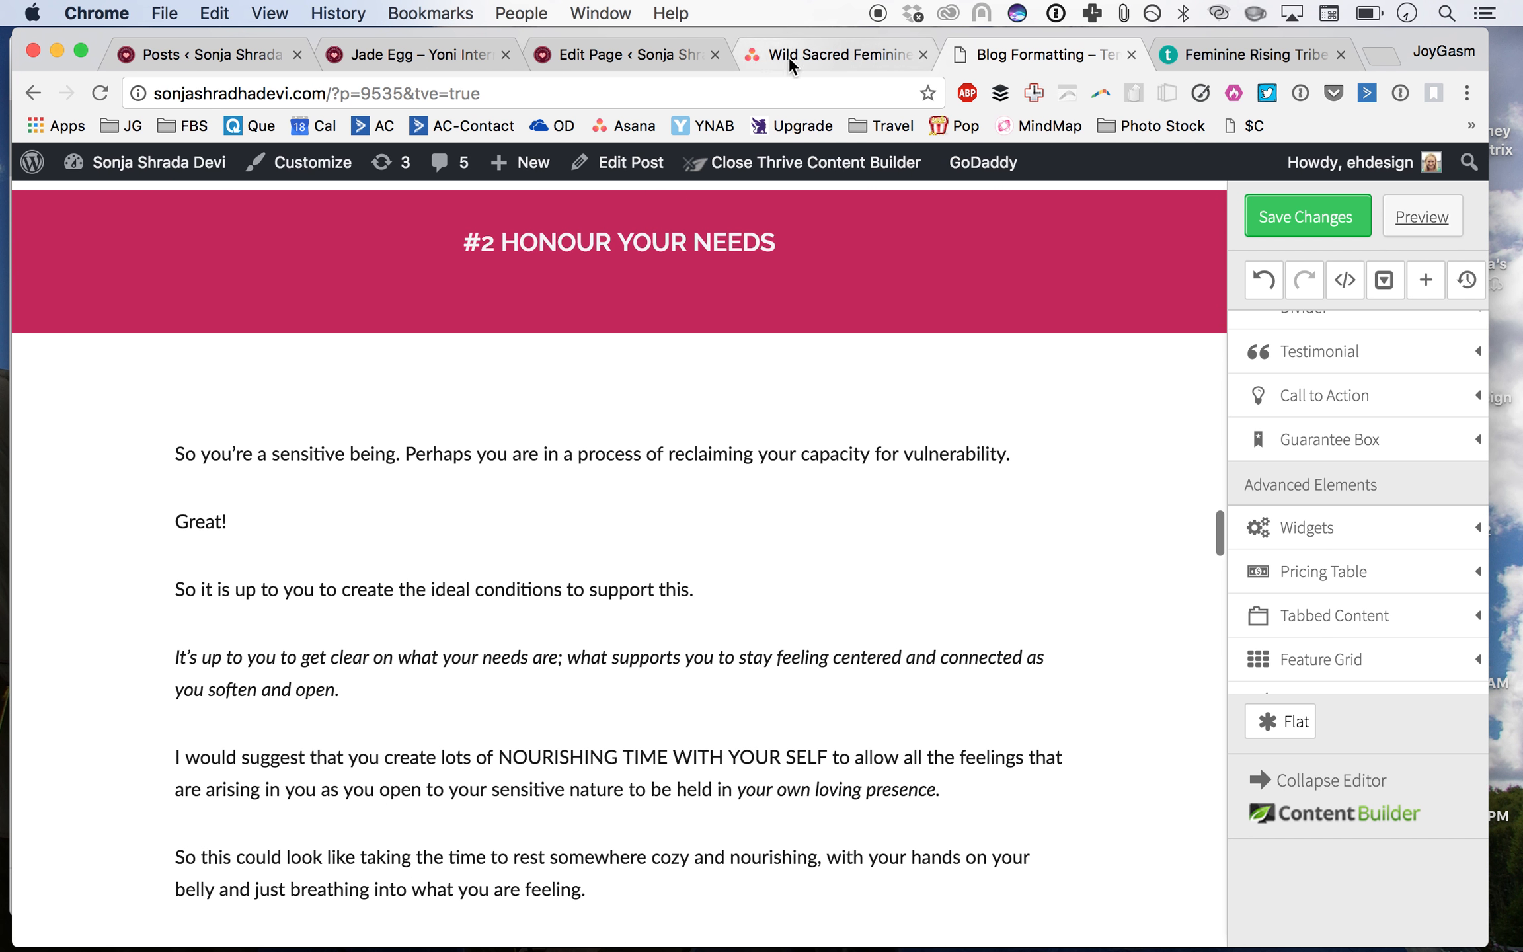
Step: Switch to the Teachable tab and review the Feminine Rising Tribe bundle contents
click(1253, 61)
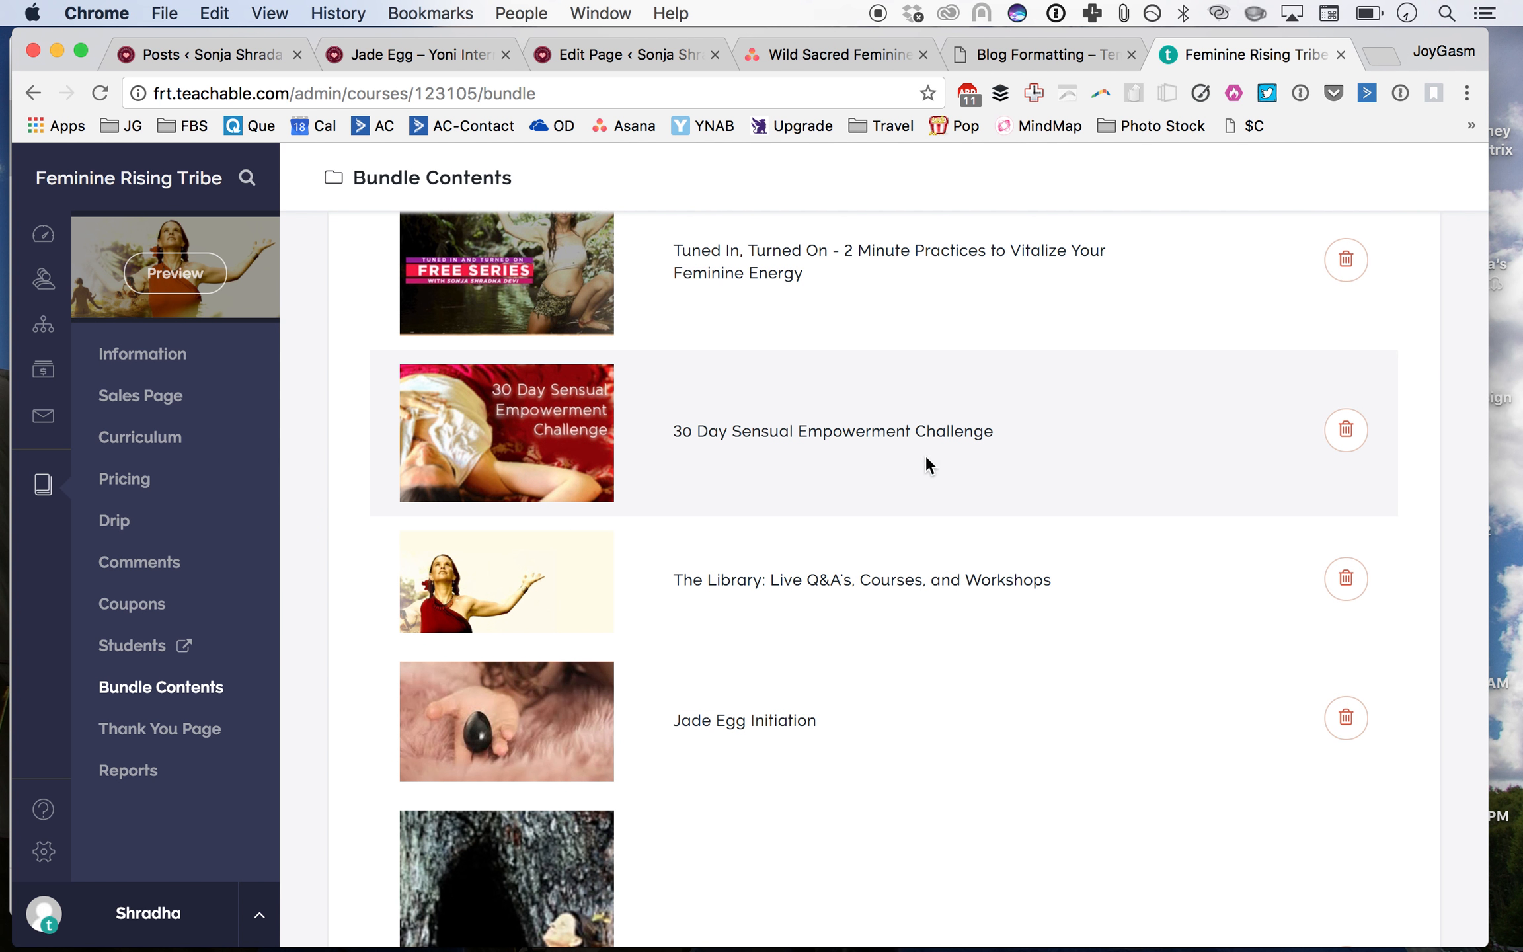
scroll(810, 444, down, 6)
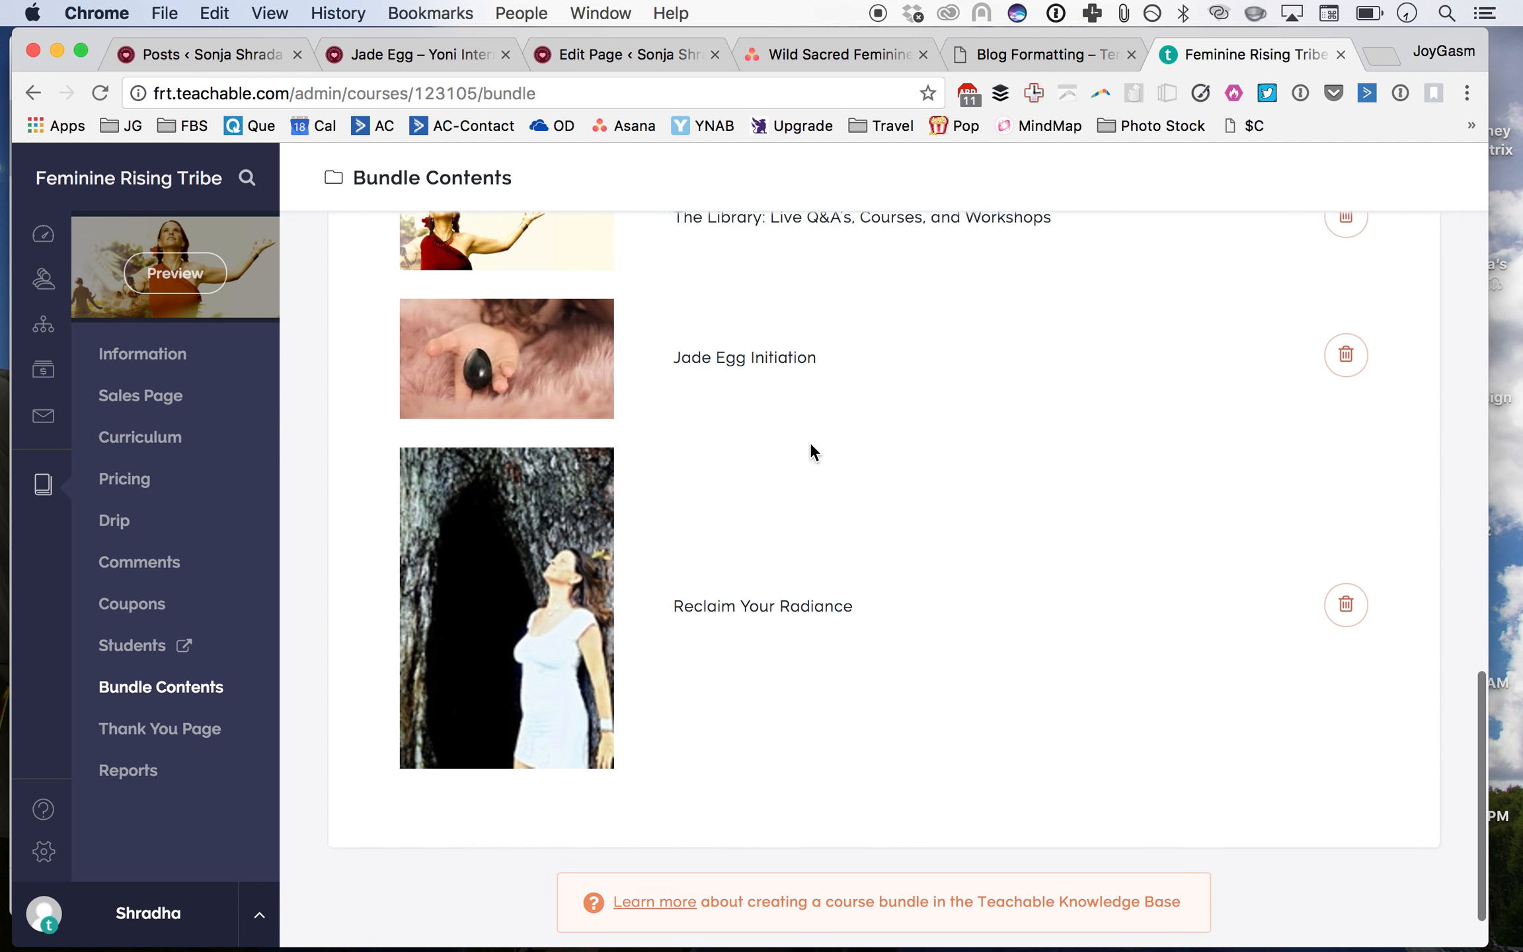
scroll(811, 442, up, 8)
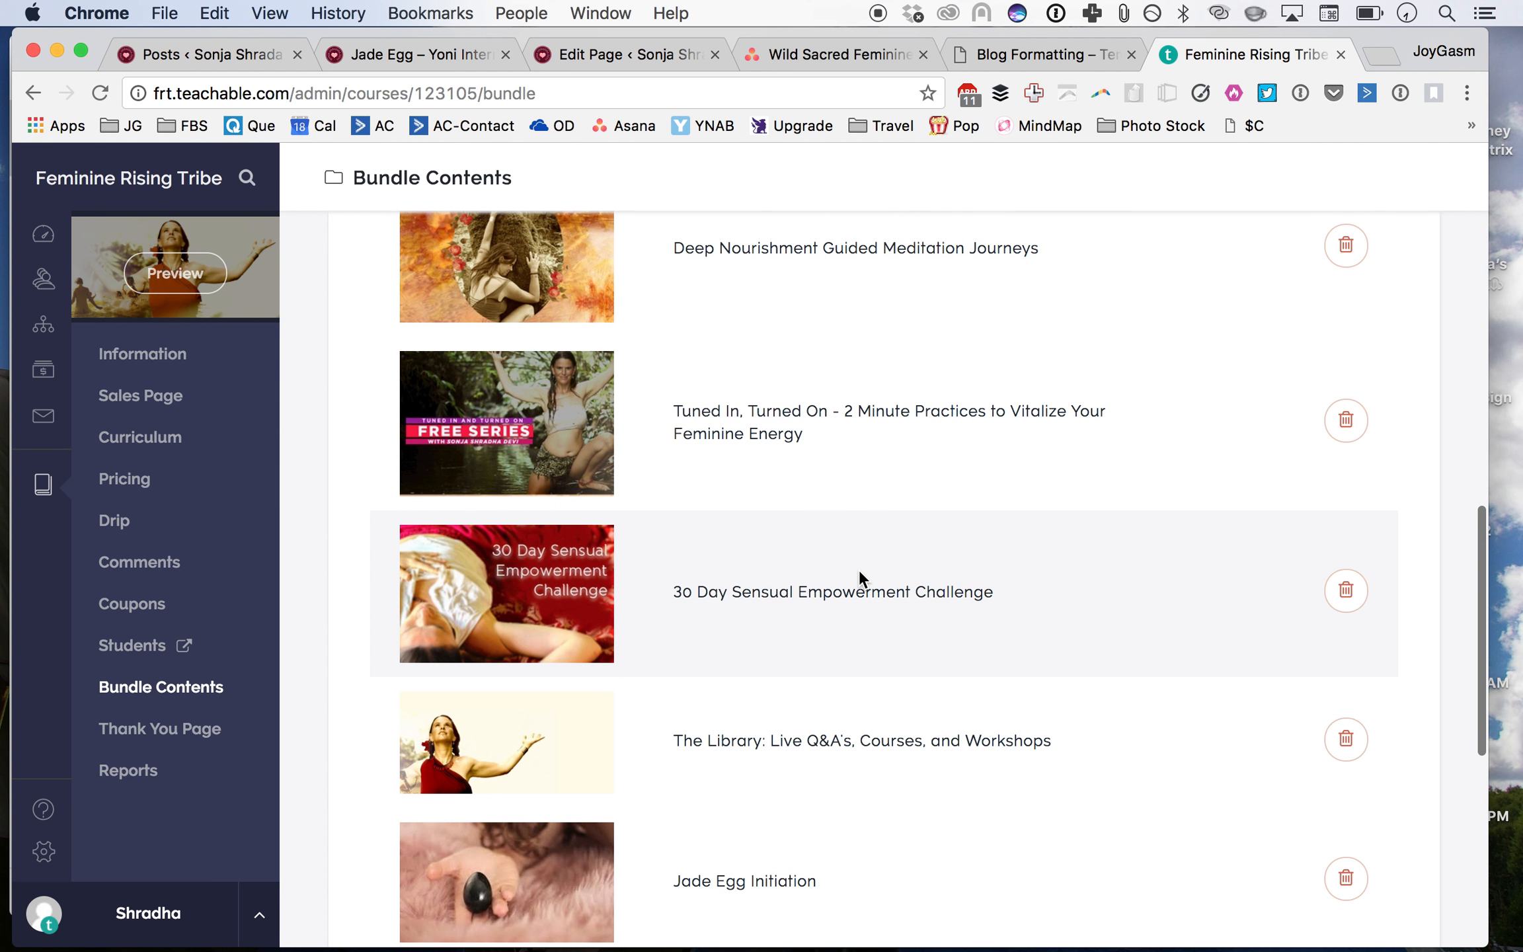
Step: Return to the blog formatting template and scroll back to its title
click(991, 55)
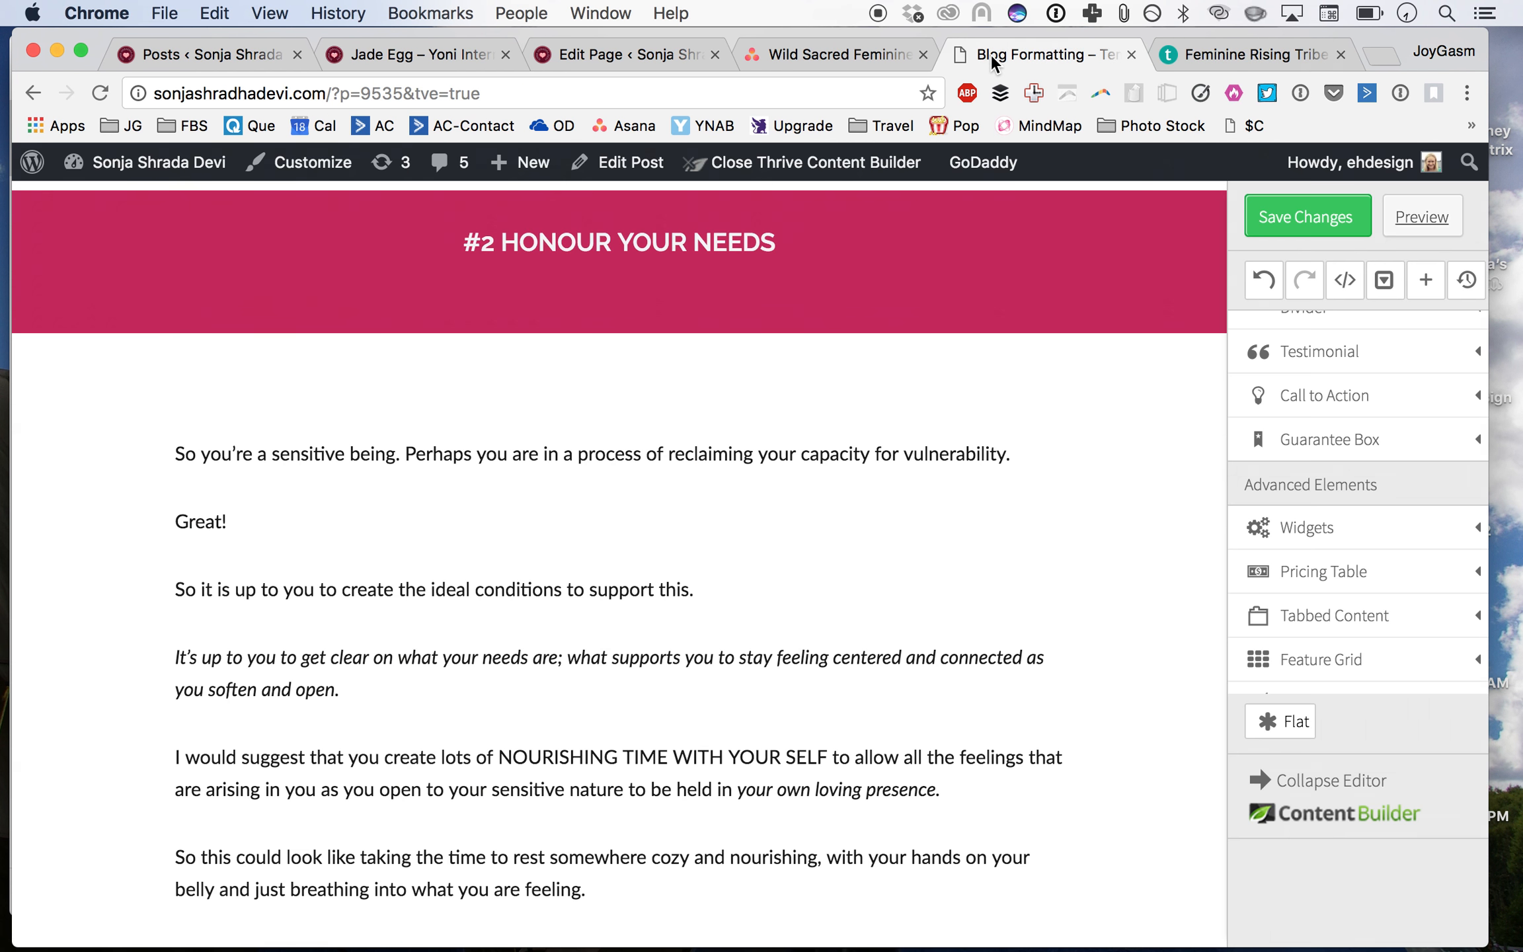
scroll(851, 353, up, 20)
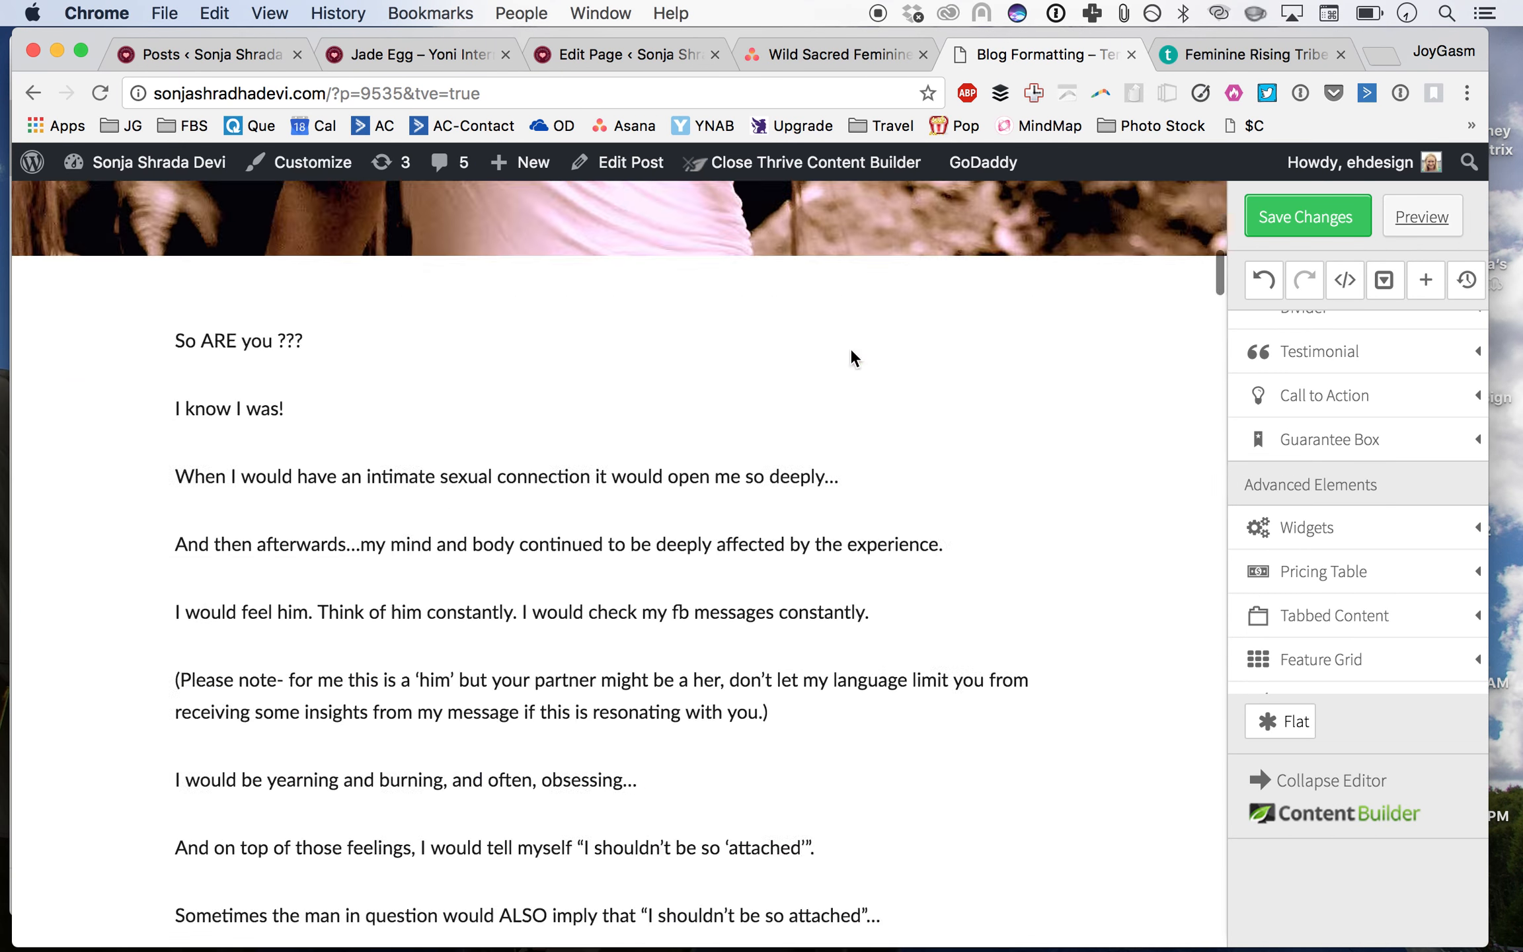
scroll(850, 348, up, 3)
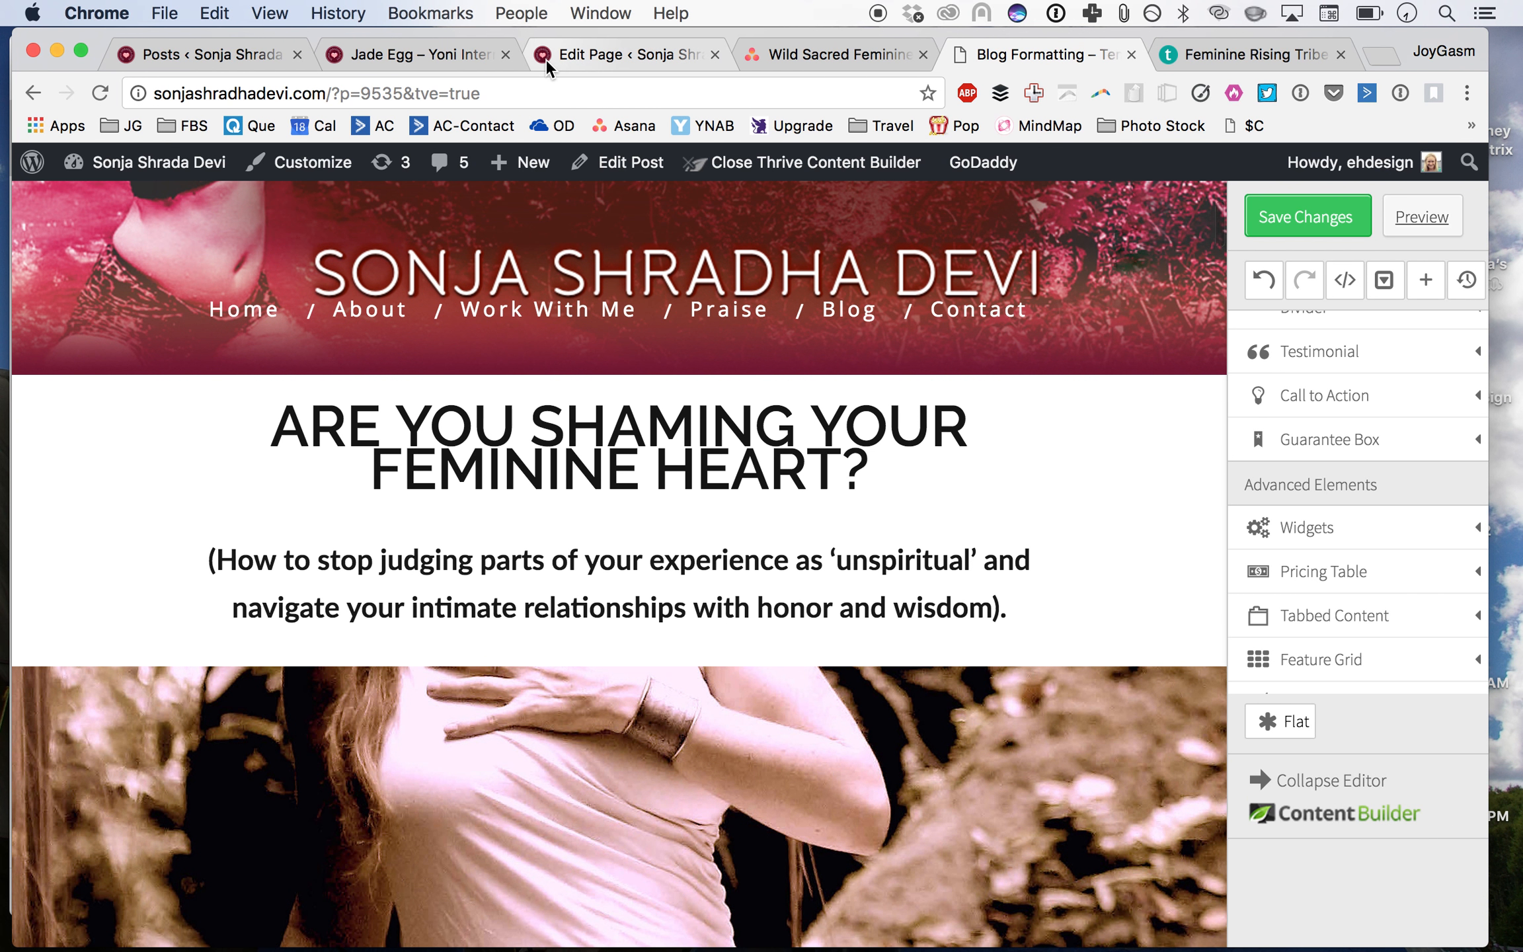
Step: Switch to the Jade Egg post tab, dismiss its Feminine Rising Tribe popup, and scroll through the post
click(420, 59)
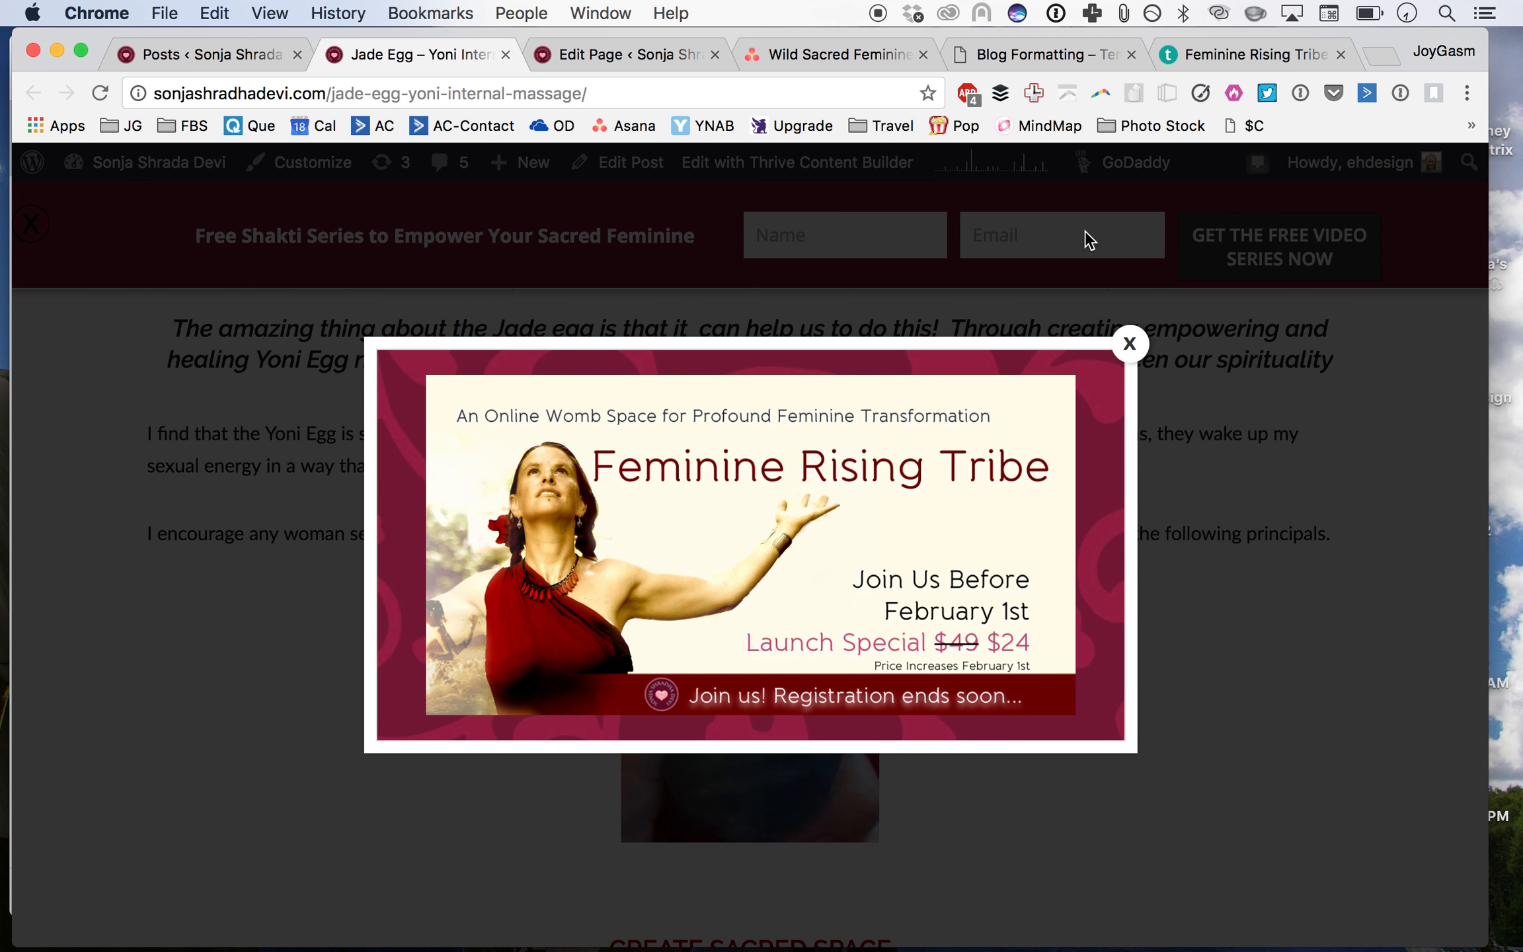
click(1128, 341)
scroll(672, 357, up, 2)
scroll(672, 357, down, 2)
scroll(673, 357, down, 15)
scroll(673, 357, up, 6)
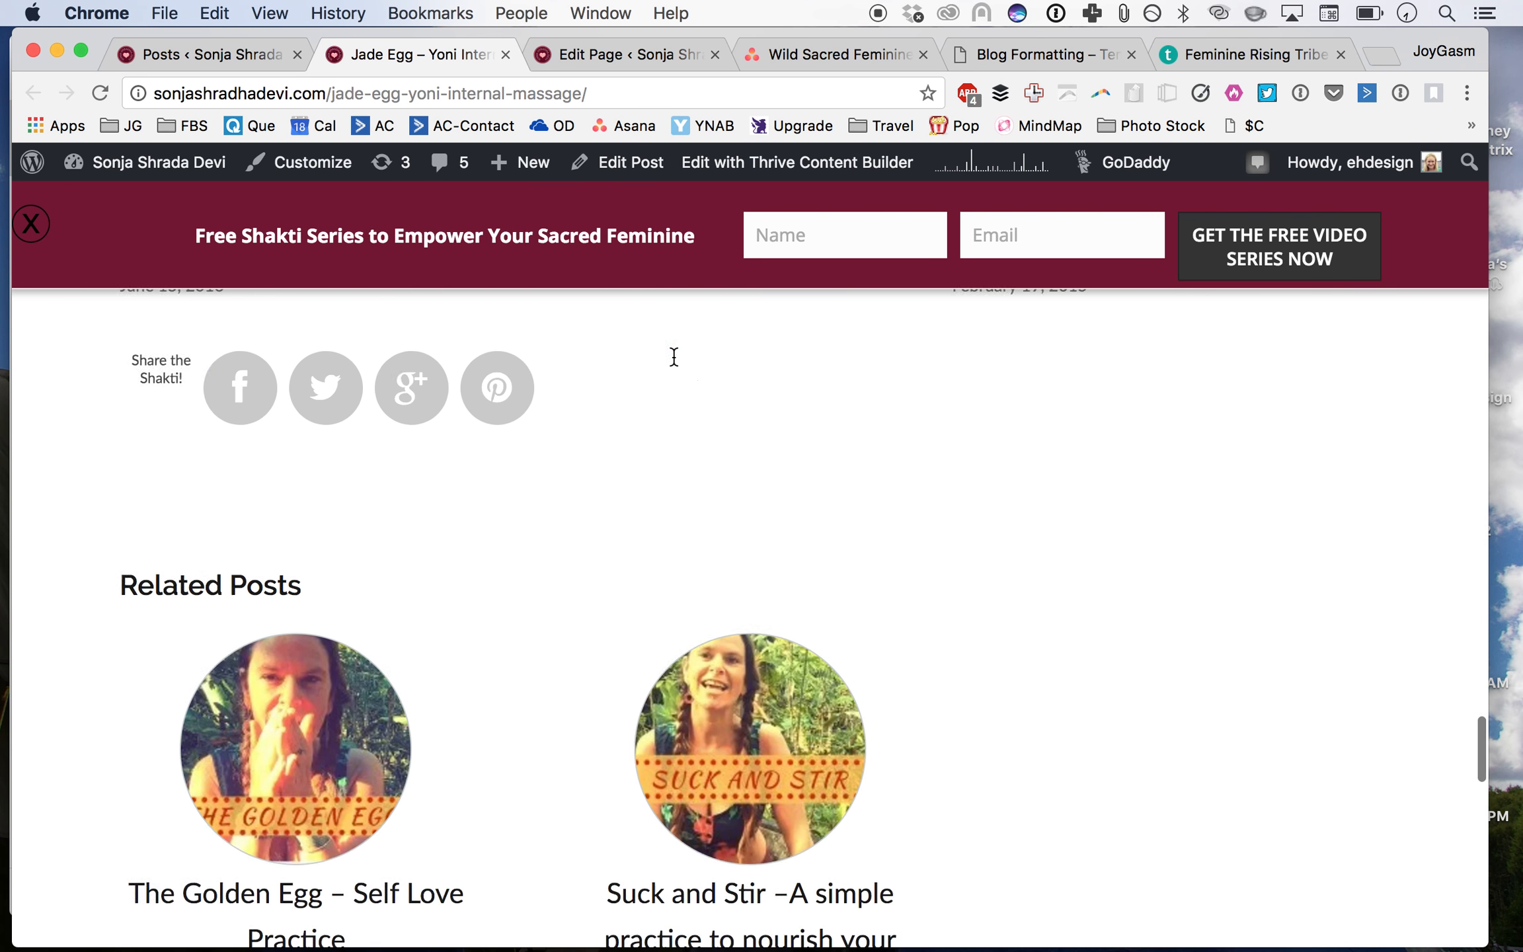
Step: Switch to the Teachable admin and open the Jade Egg Initiation course from the courses list
scroll(673, 357, up, 3)
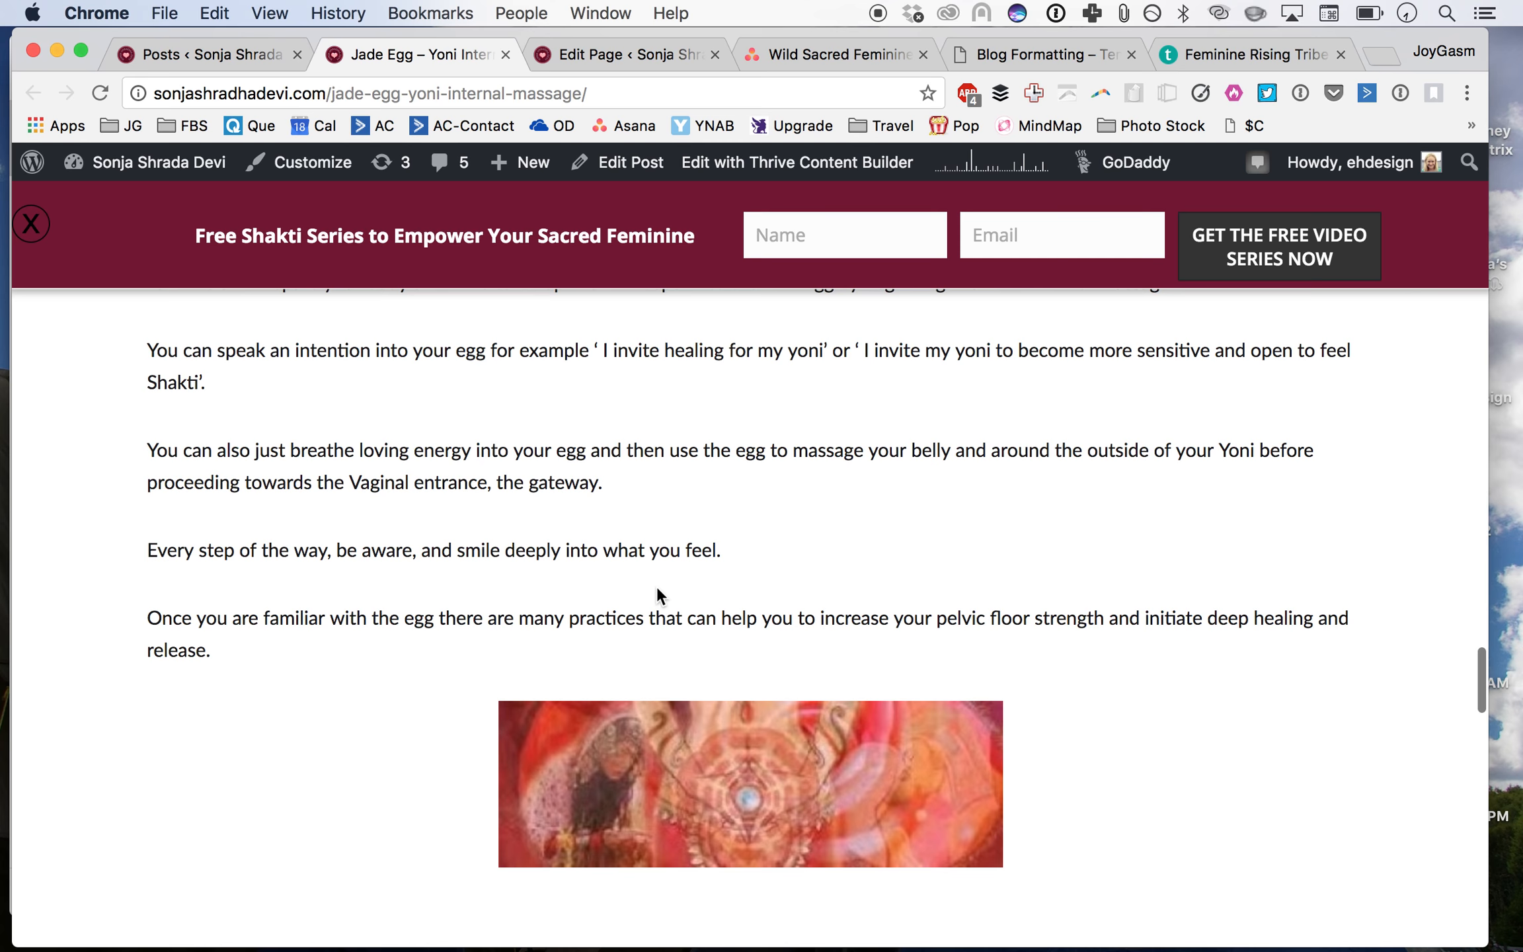
scroll(784, 611, down, 3)
scroll(781, 615, up, 3)
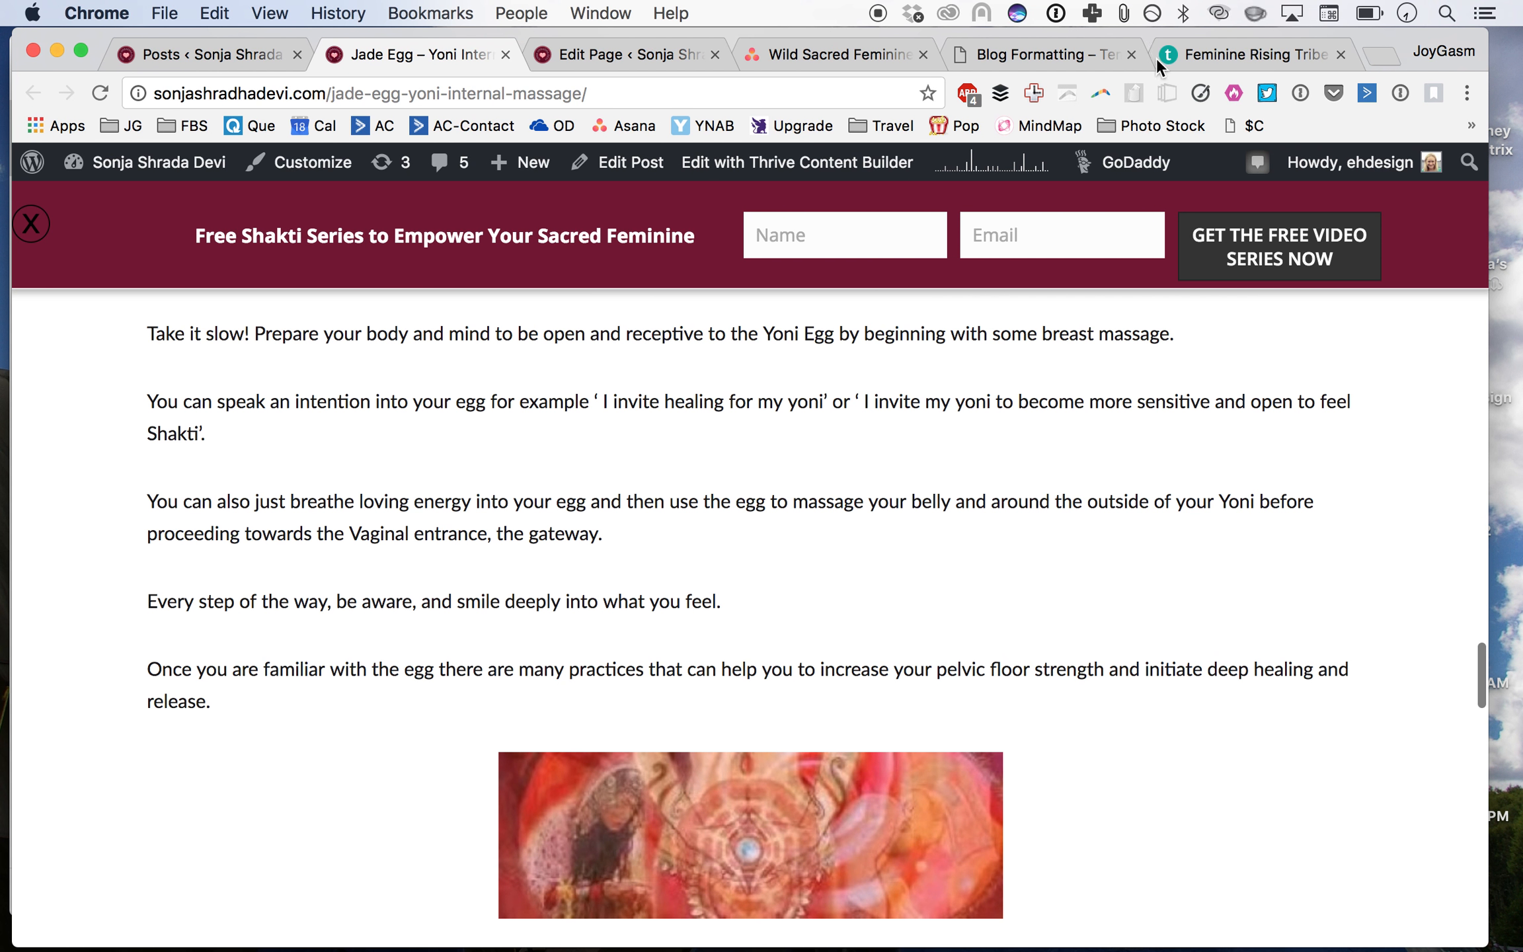
click(1183, 55)
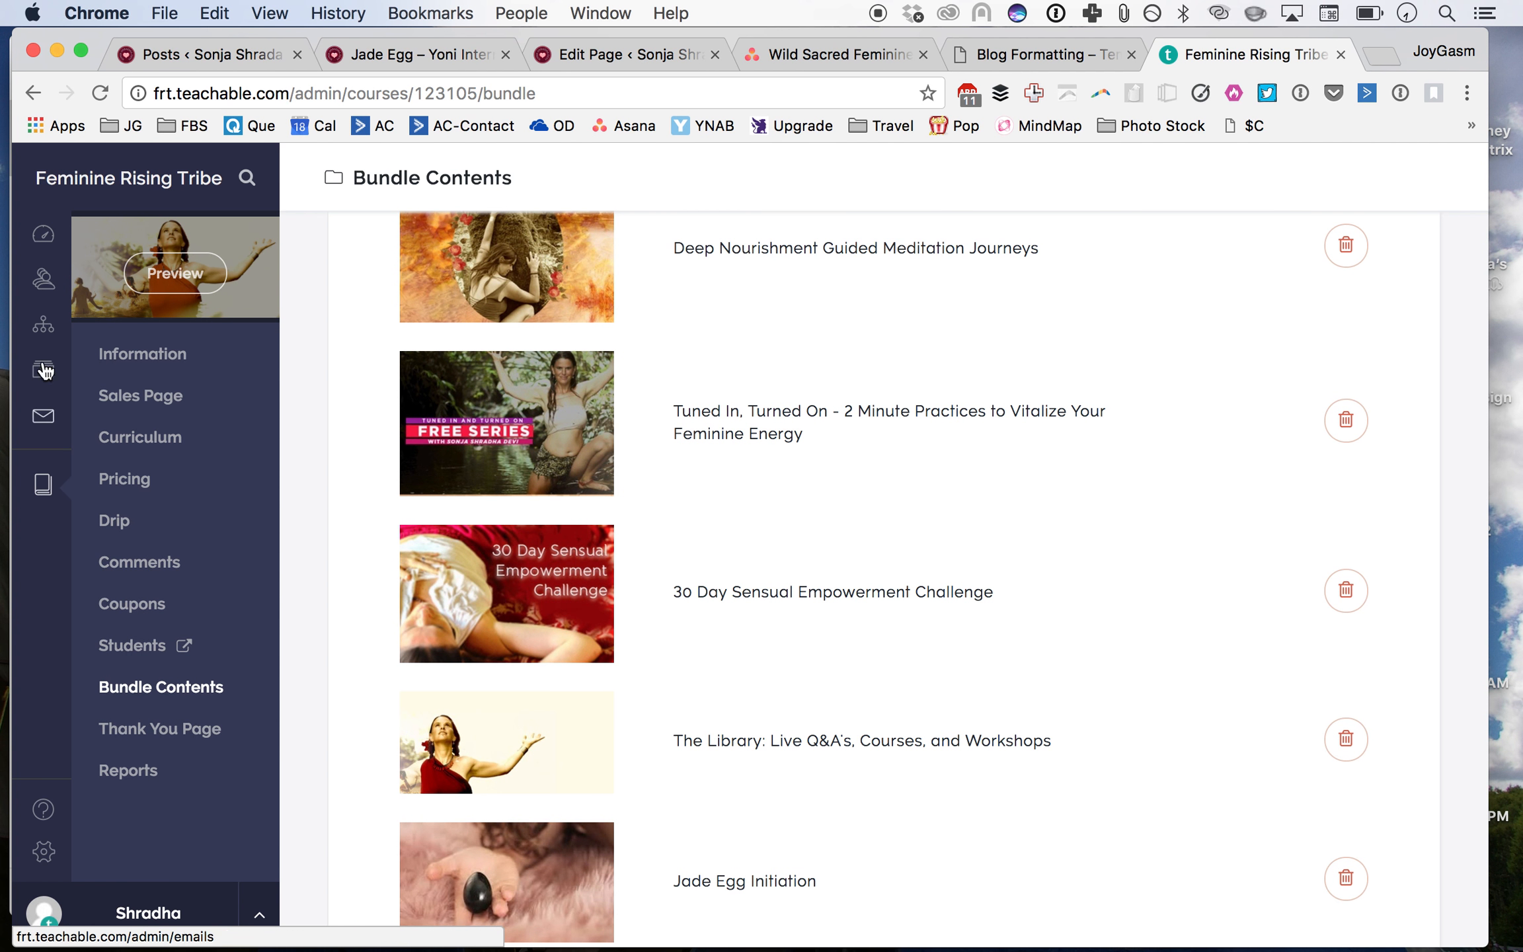
click(39, 499)
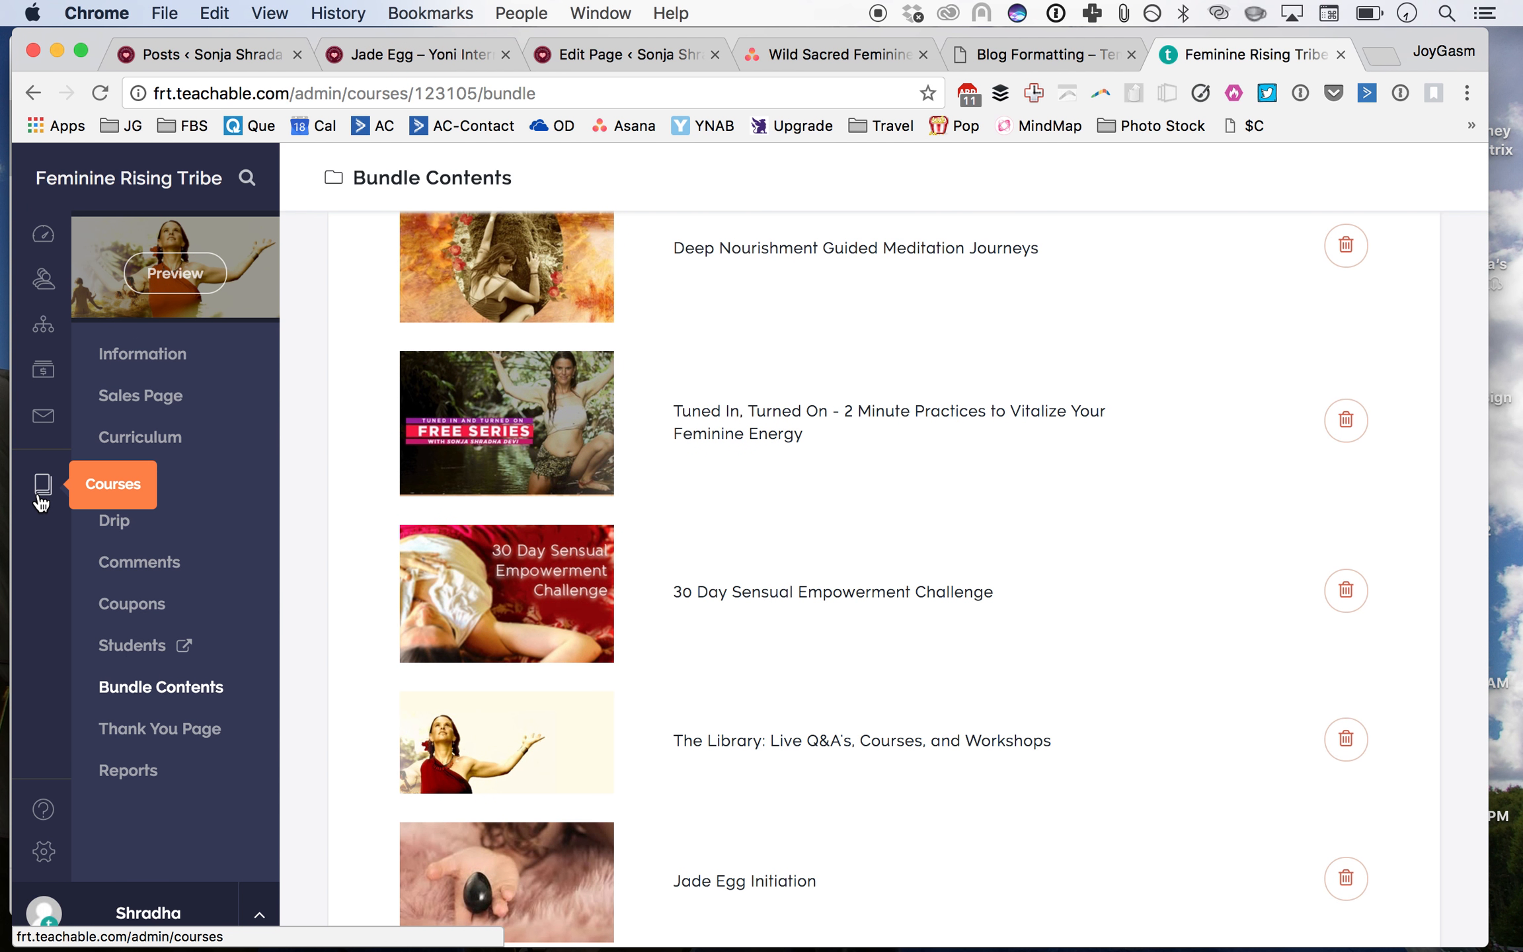
scroll(421, 533, down, 5)
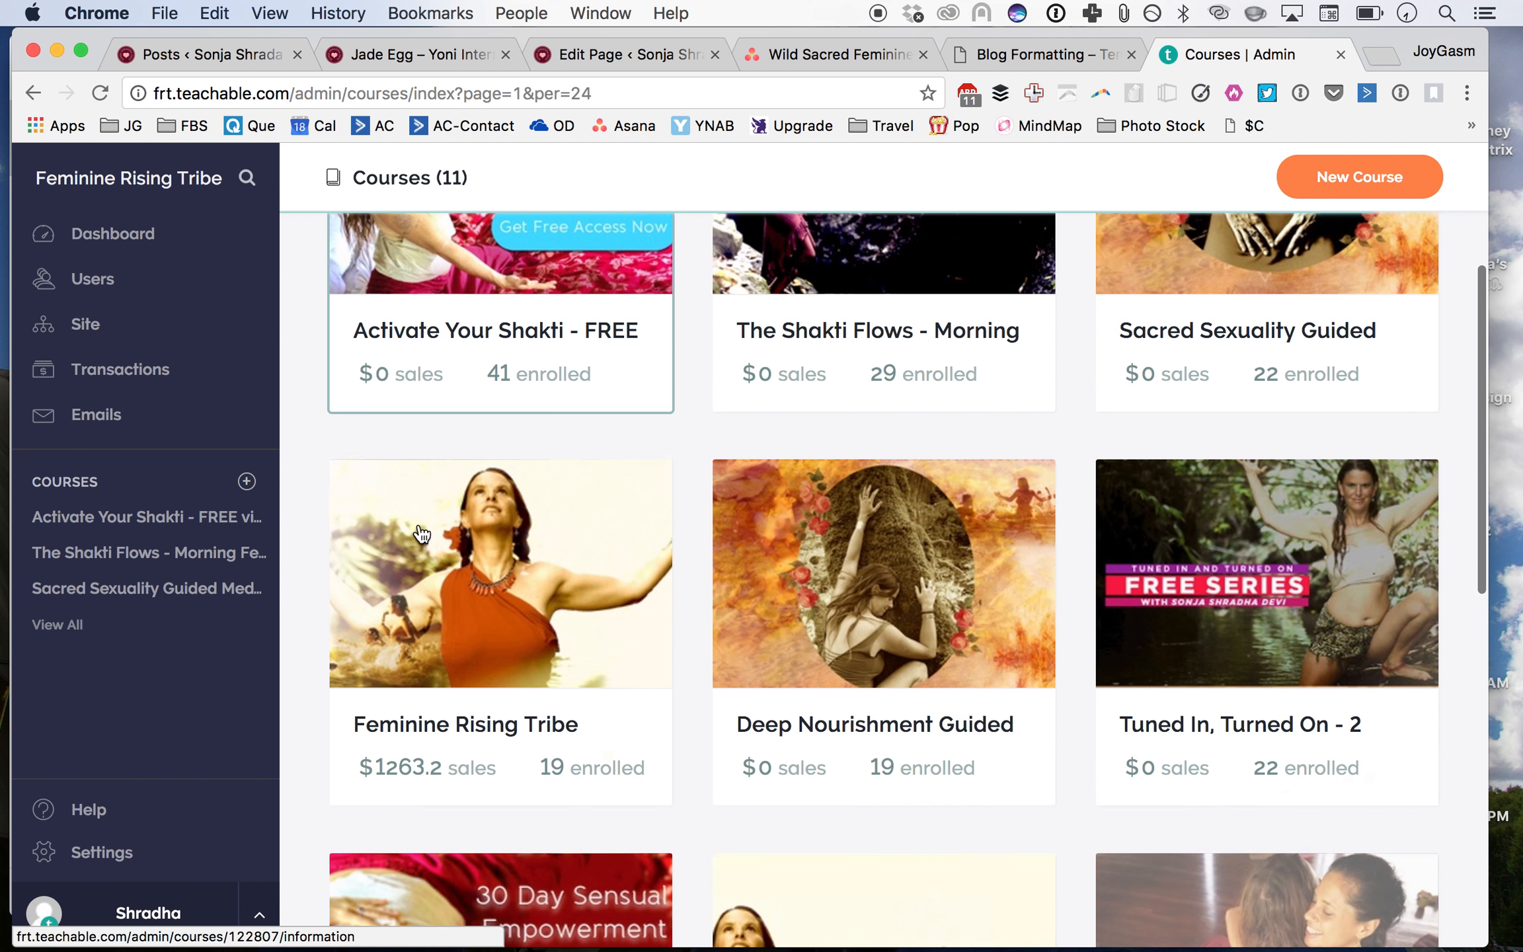
scroll(420, 533, down, 10)
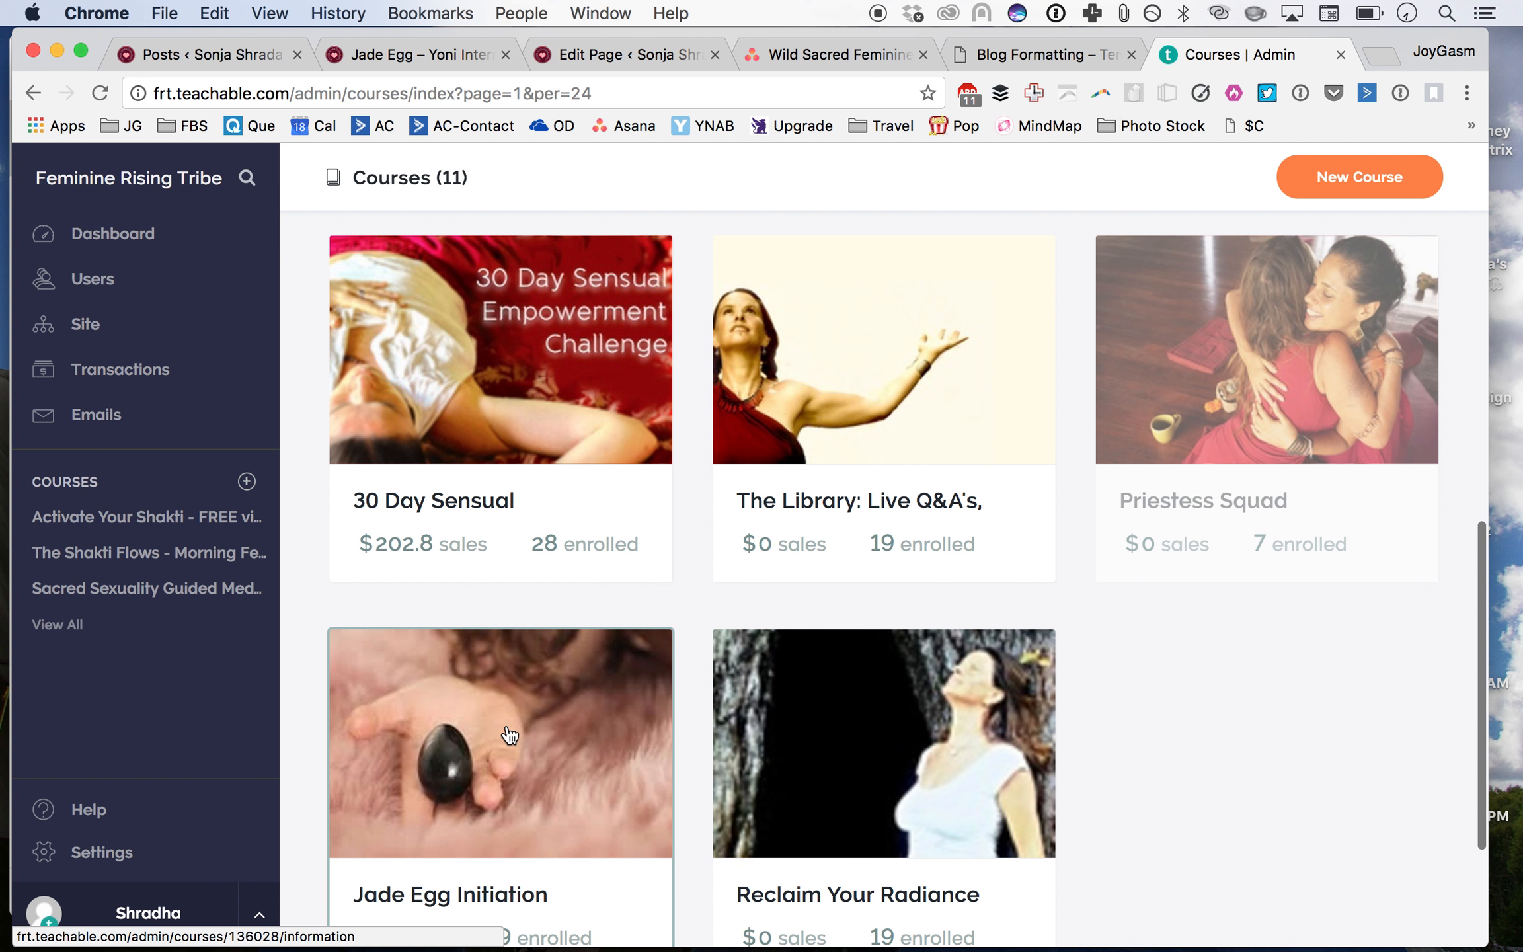
click(509, 735)
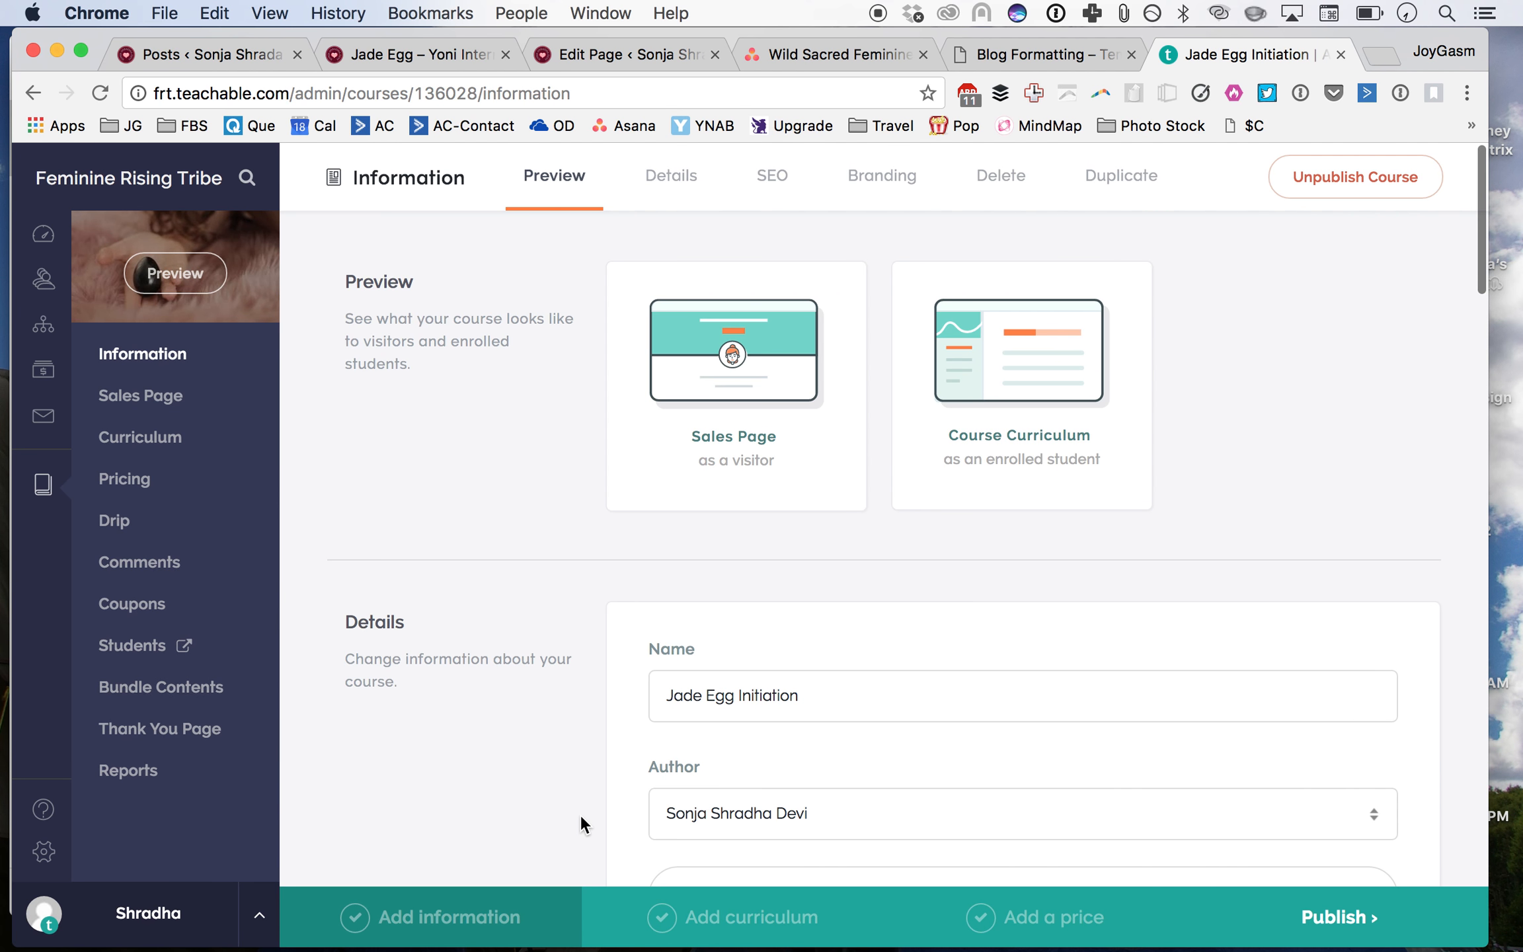
Step: Review the course's information details and open its curriculum
scroll(580, 814, down, 2)
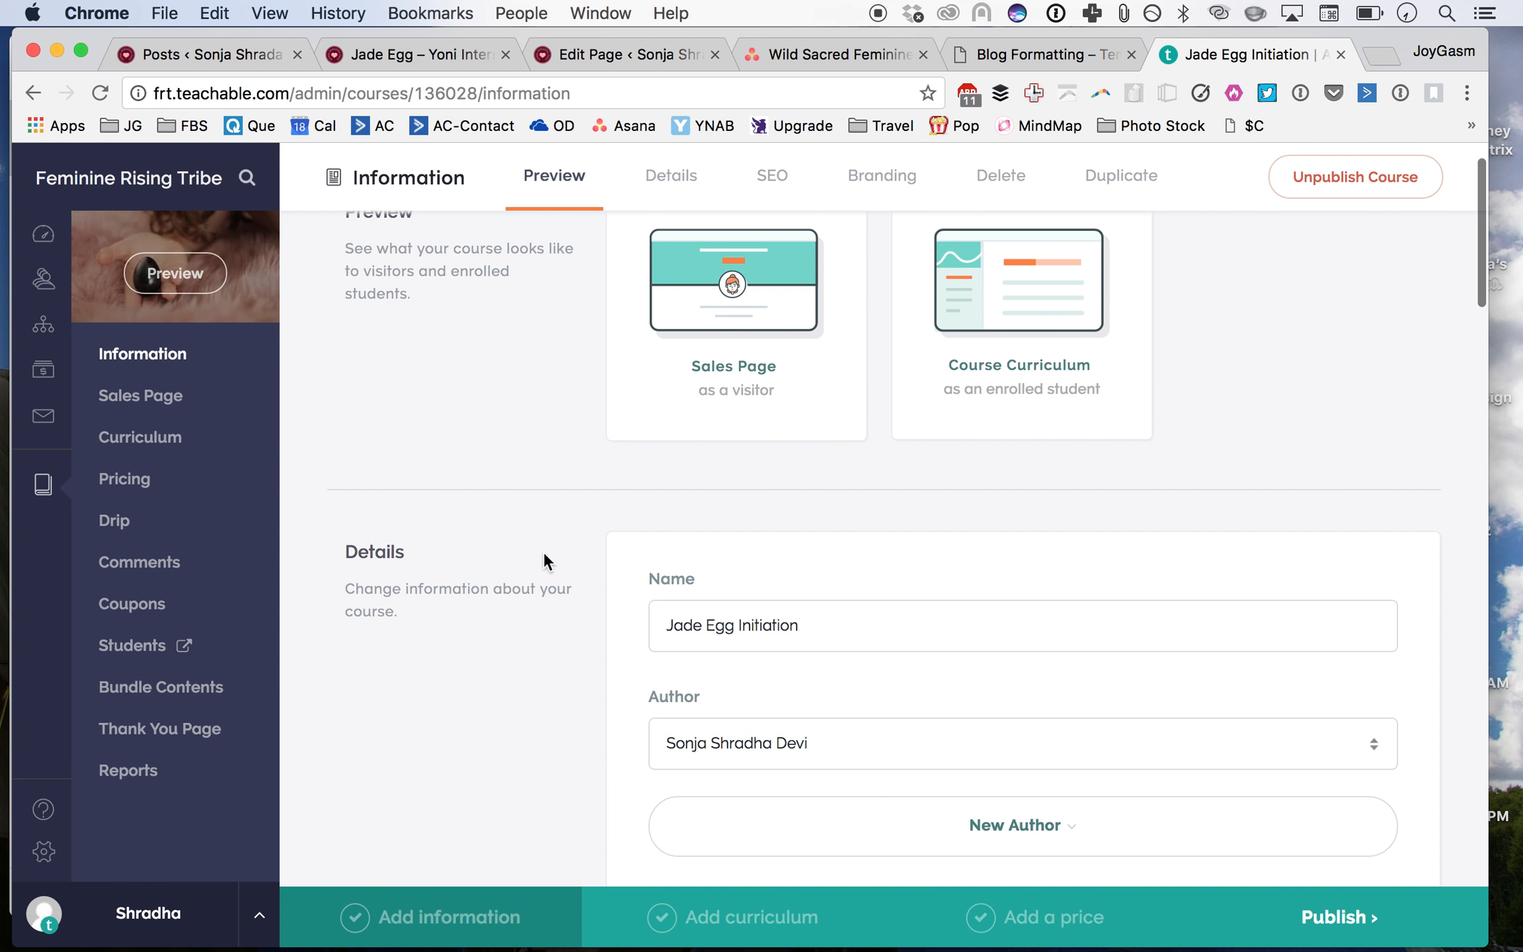
drag(344, 555, 438, 619)
click(440, 619)
scroll(439, 620, down, 5)
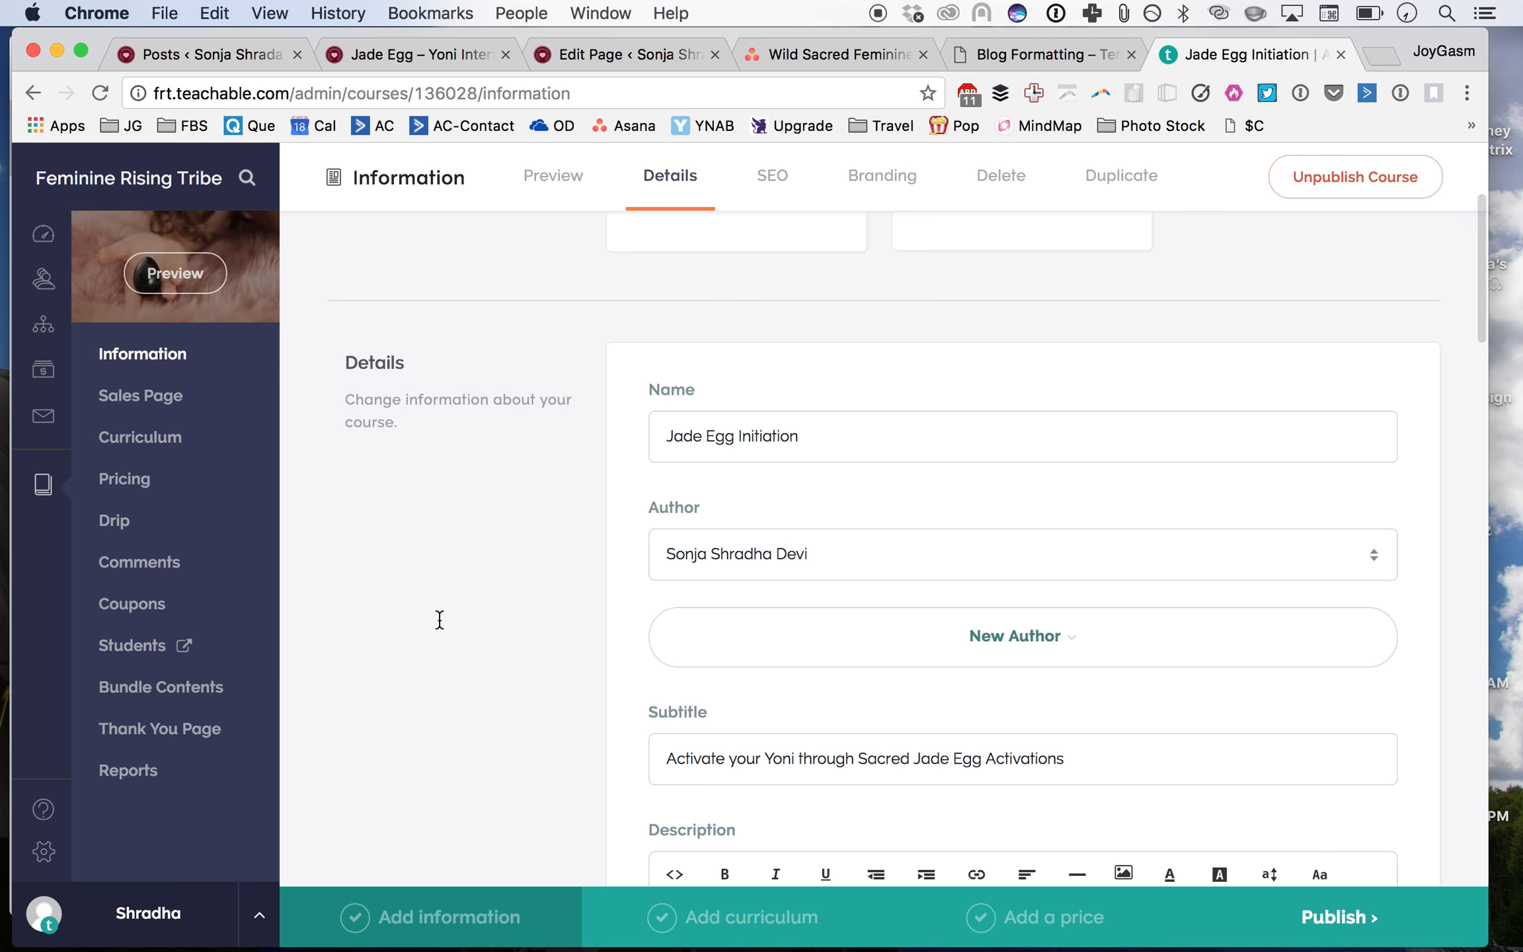
scroll(439, 619, down, 6)
click(120, 447)
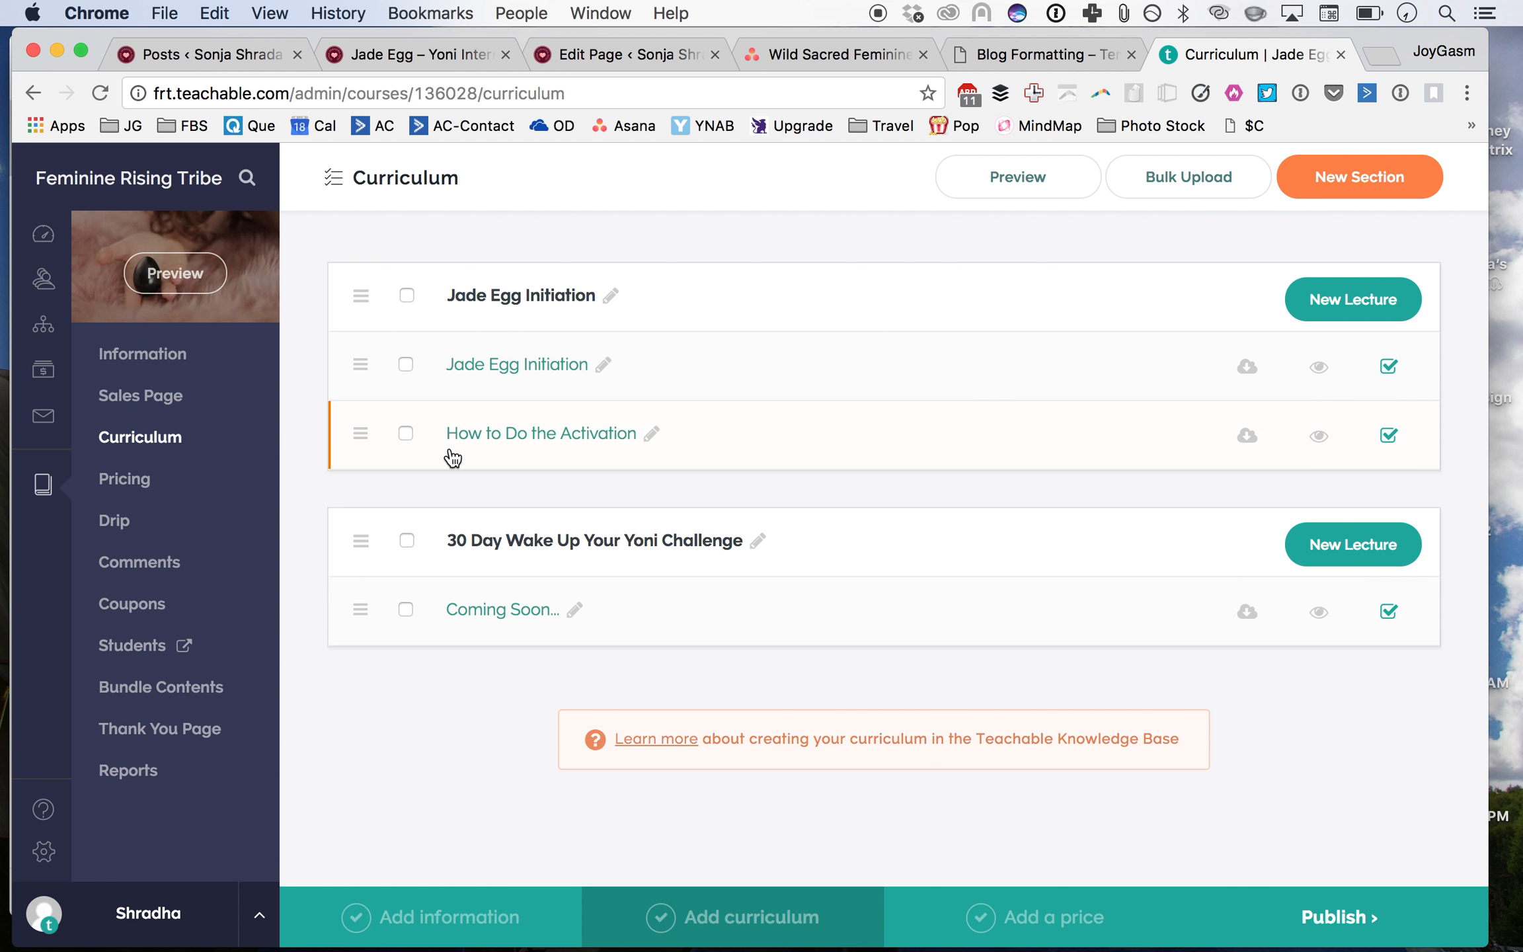
Step: Move the 'How to Do the Activation' lecture above 'Jade Egg Initiation' and make it a free preview
drag(367, 448, 360, 347)
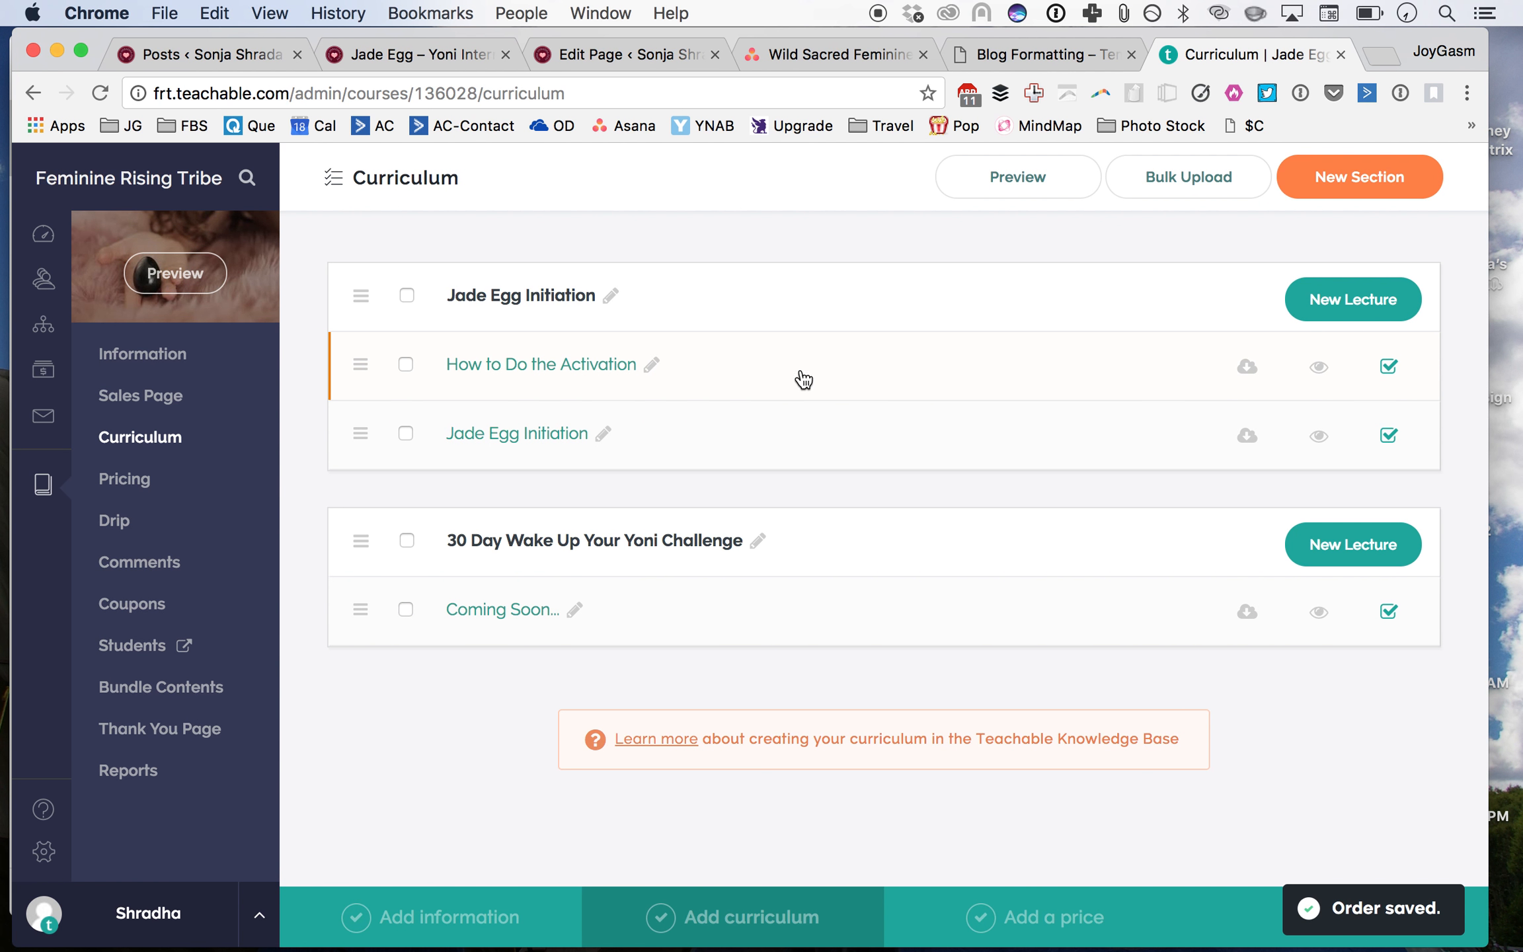
click(1320, 375)
click(1319, 373)
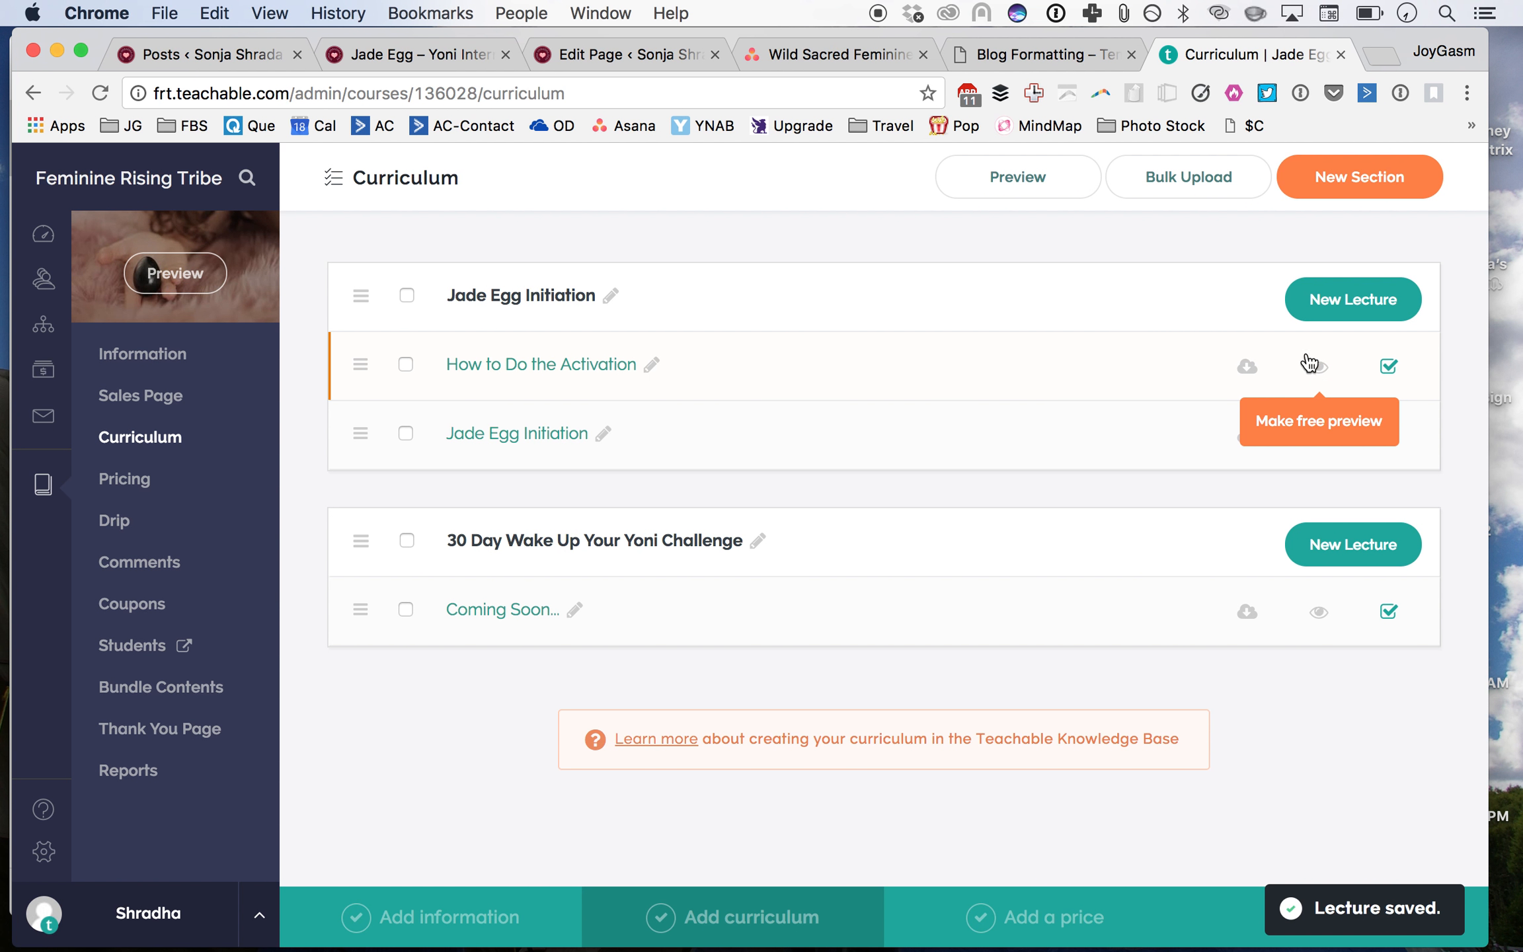
click(1321, 374)
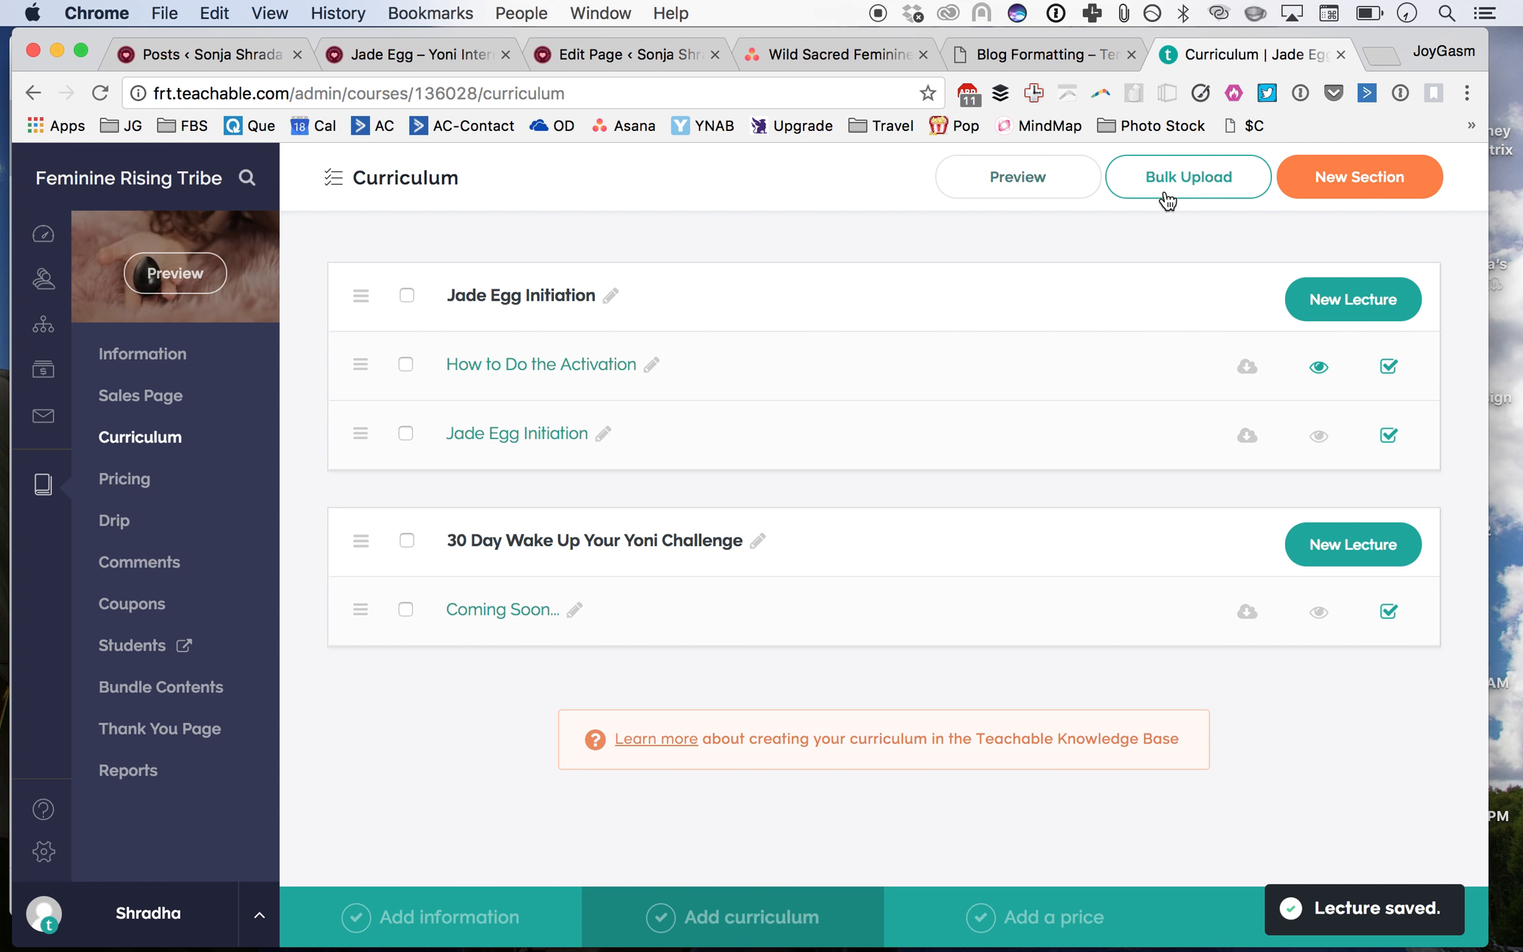
Step: Open the 'How to Do the Activation' lecture in the student preview and copy its page URL
click(967, 180)
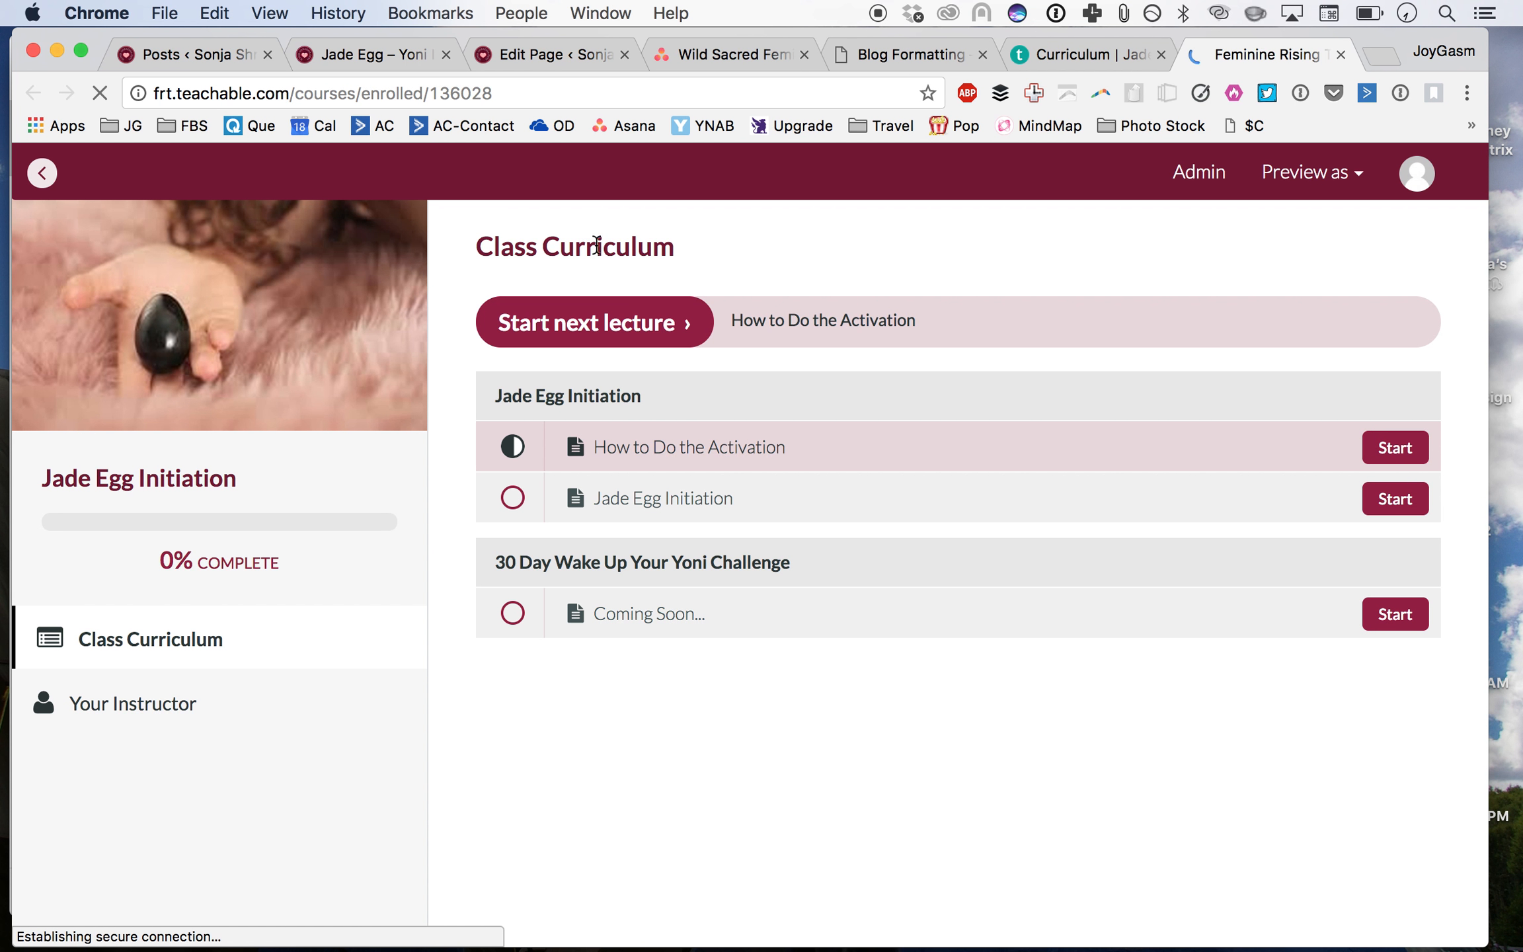
click(765, 456)
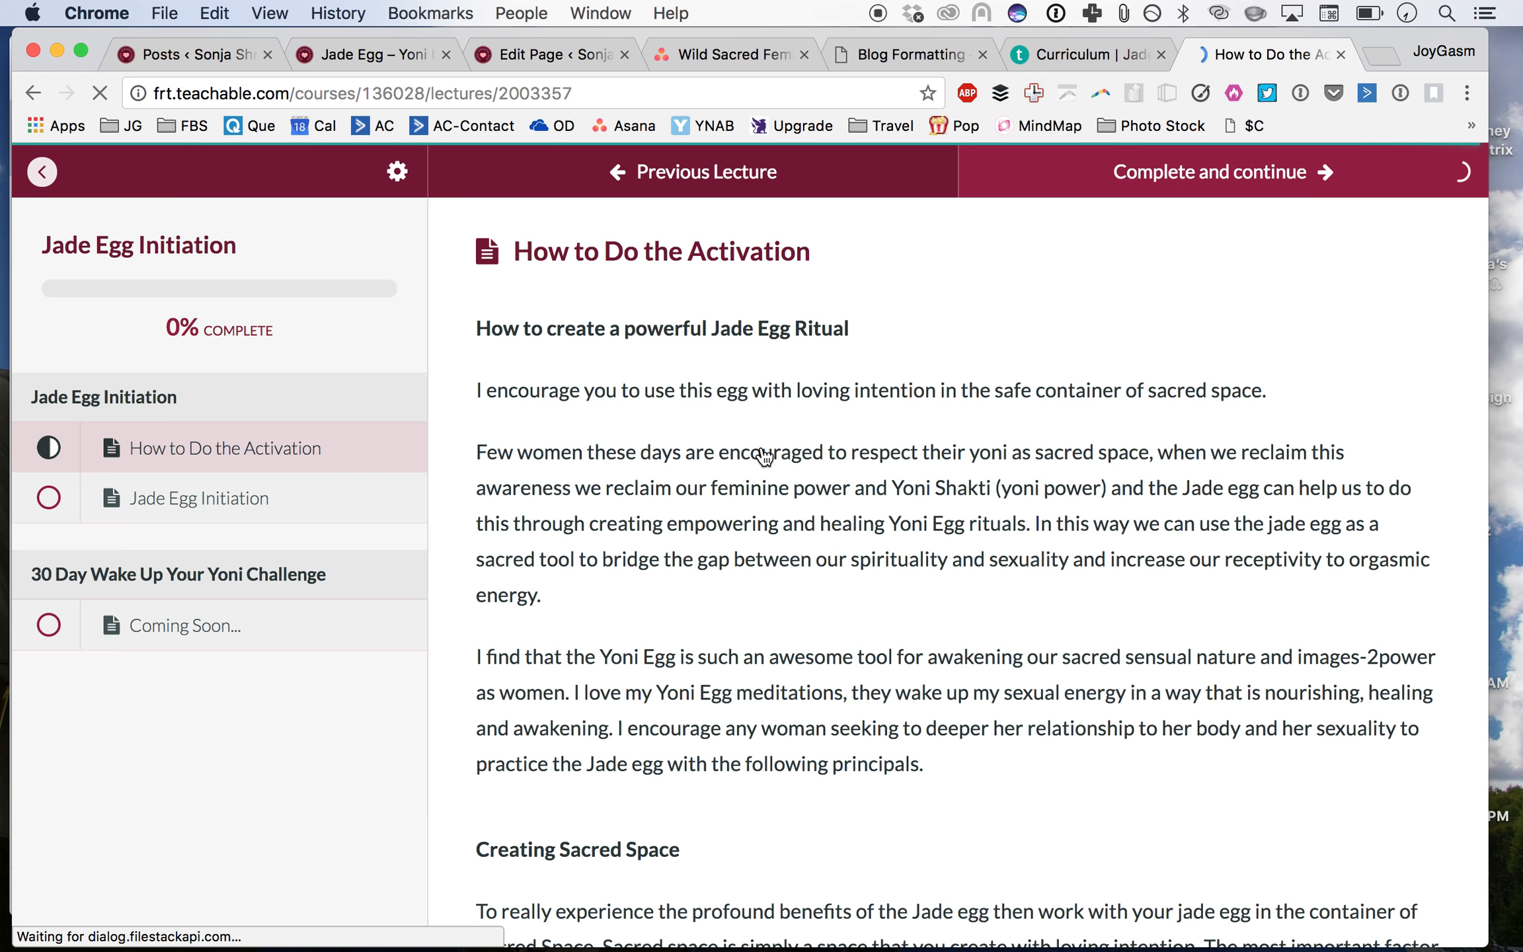
click(409, 95)
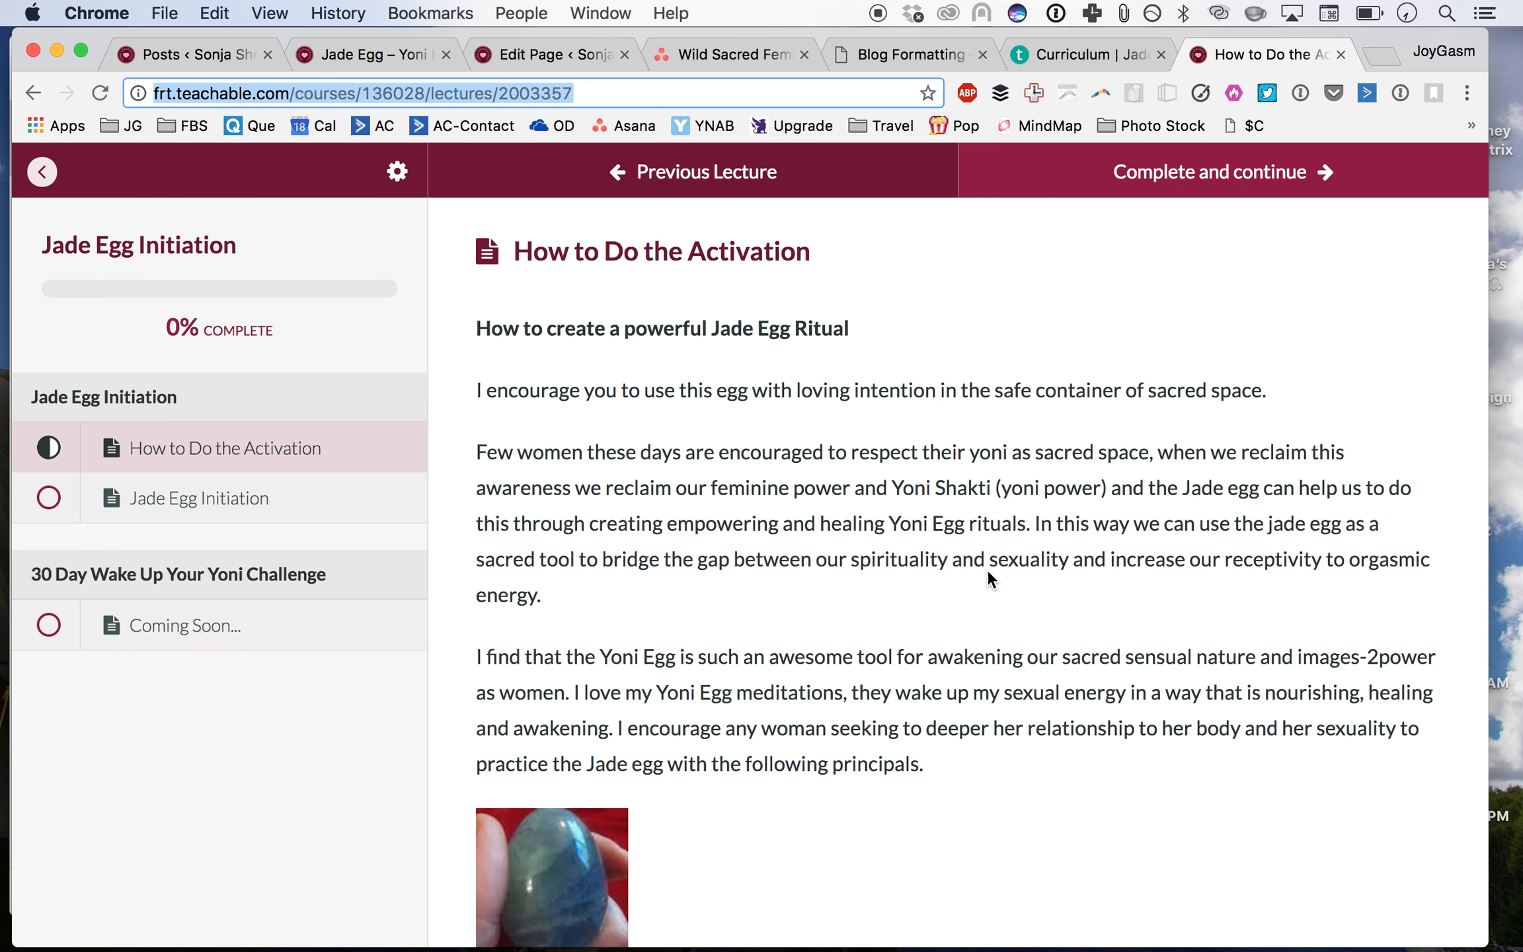
scroll(986, 571, down, 15)
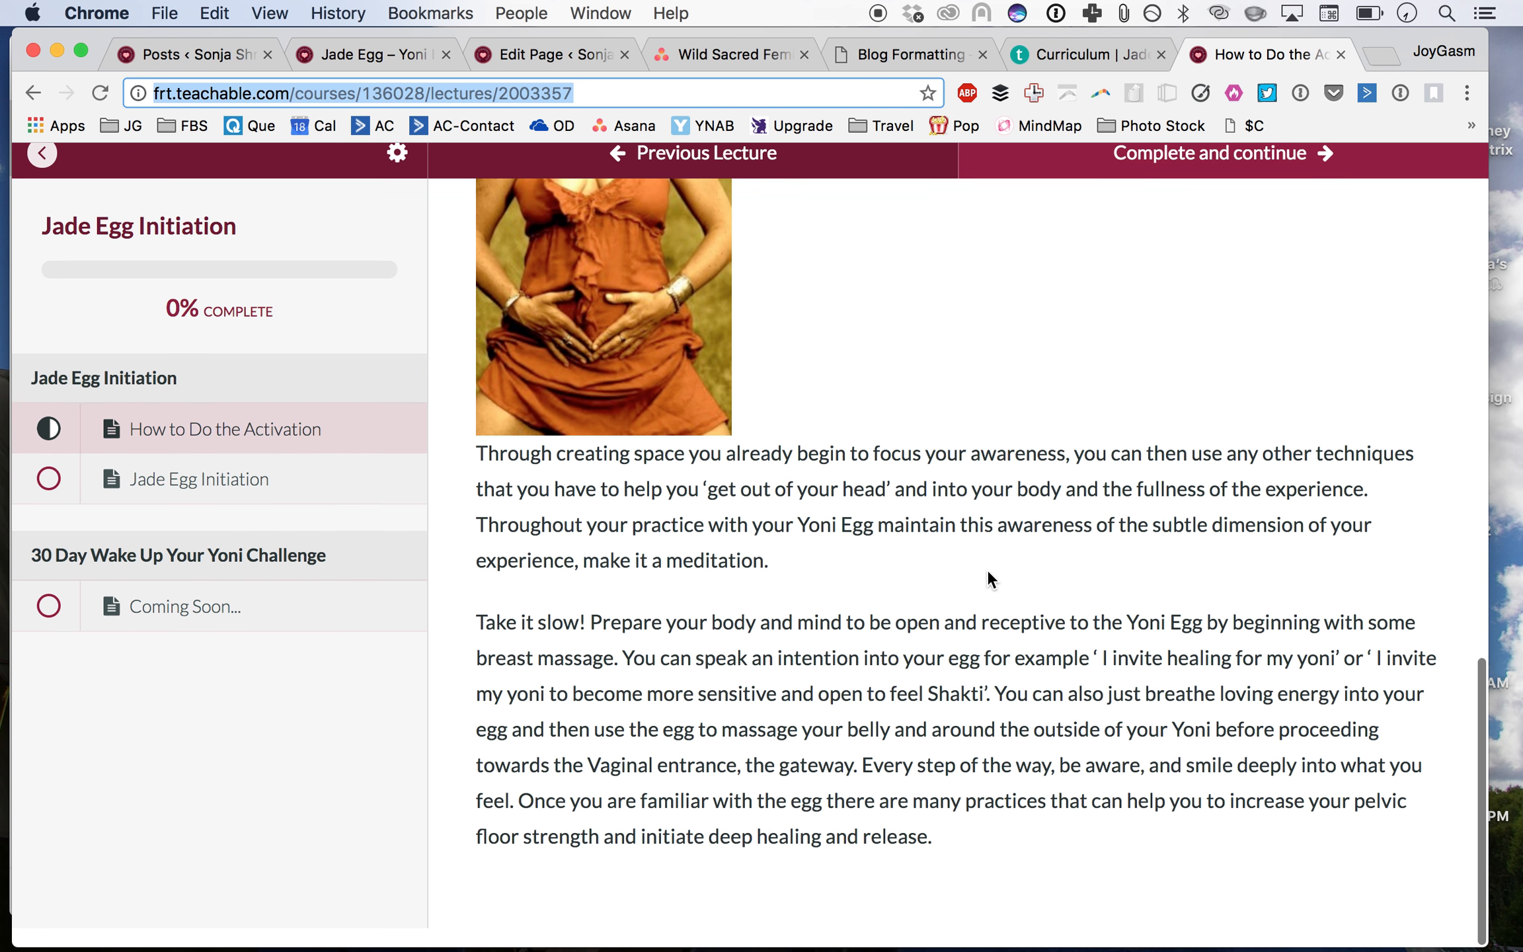
scroll(986, 576, up, 10)
scroll(986, 576, down, 2)
scroll(988, 572, down, 10)
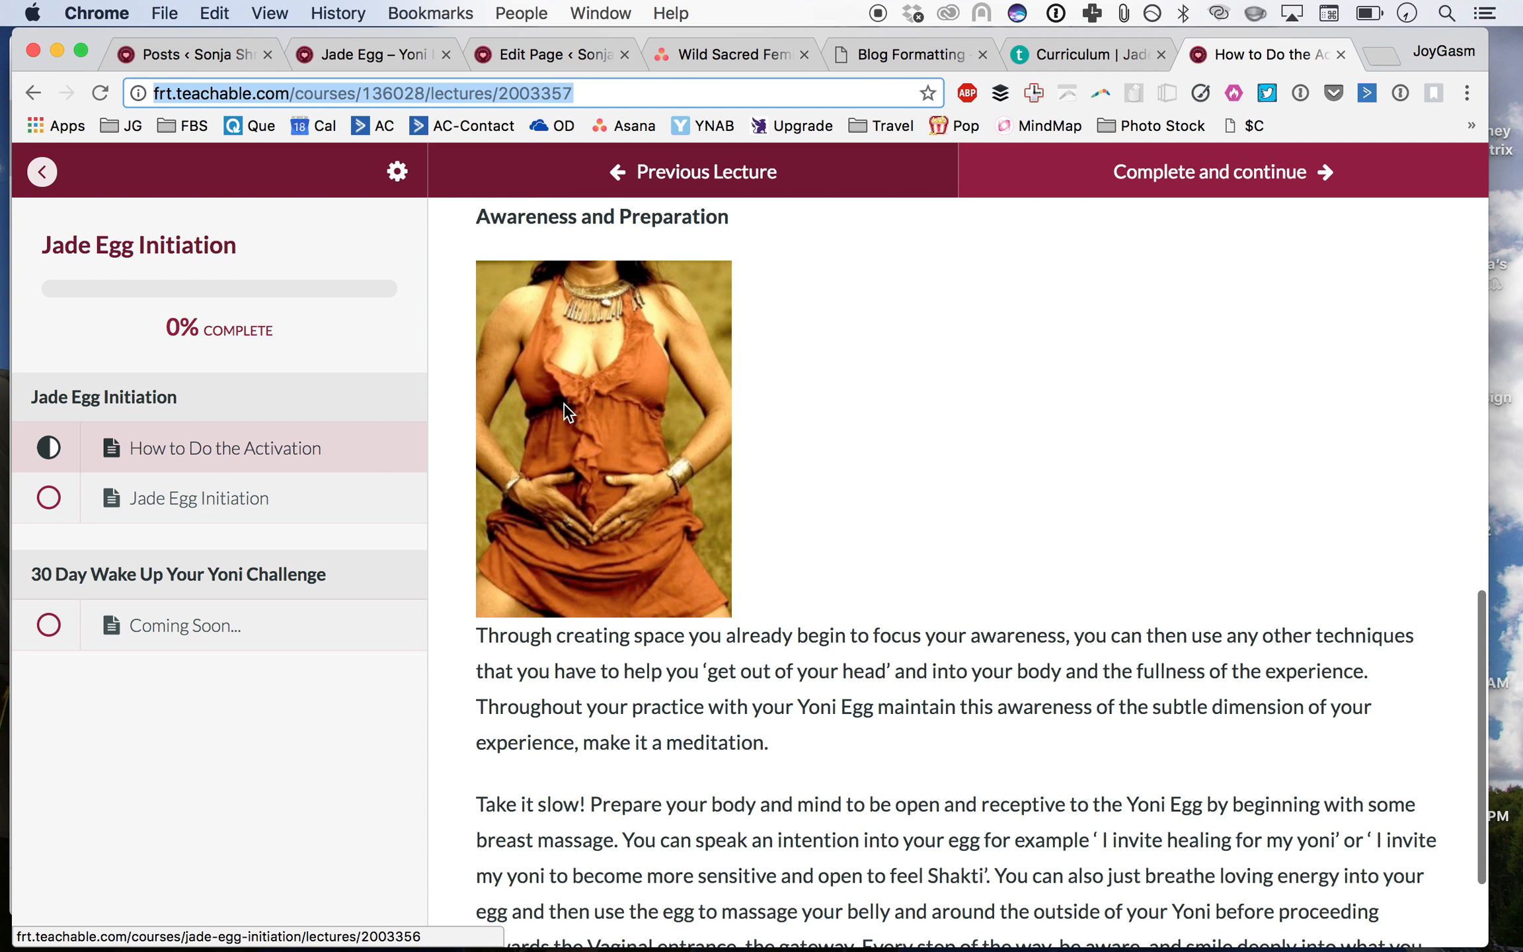
Step: Look through the open tabs, including the Asana blog template task, and return to the blog formatting template
click(1086, 61)
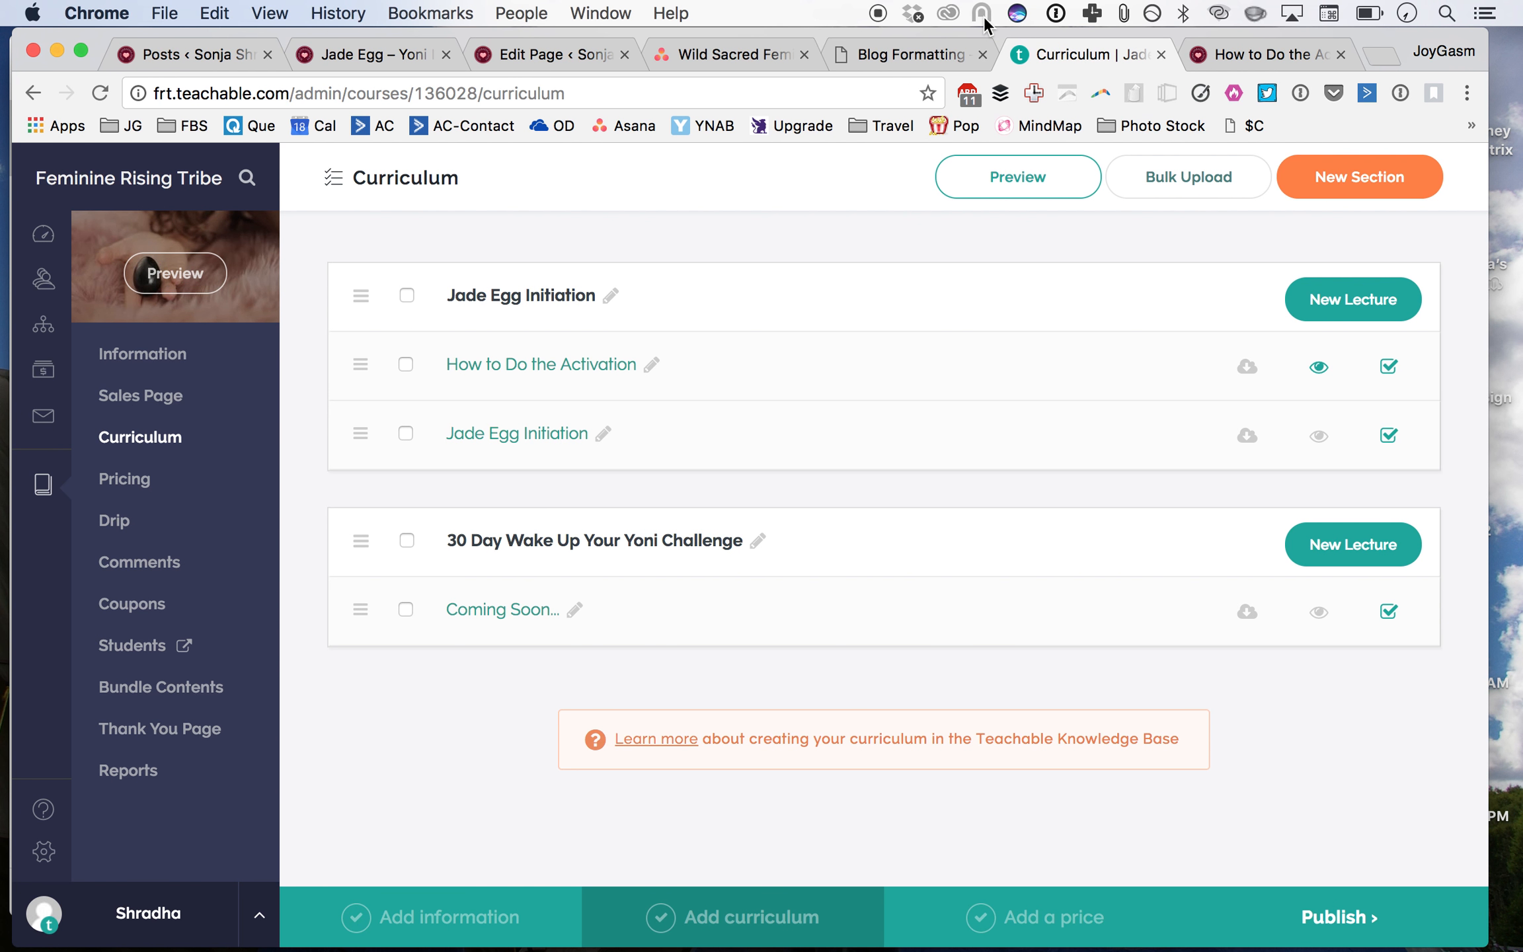
click(890, 52)
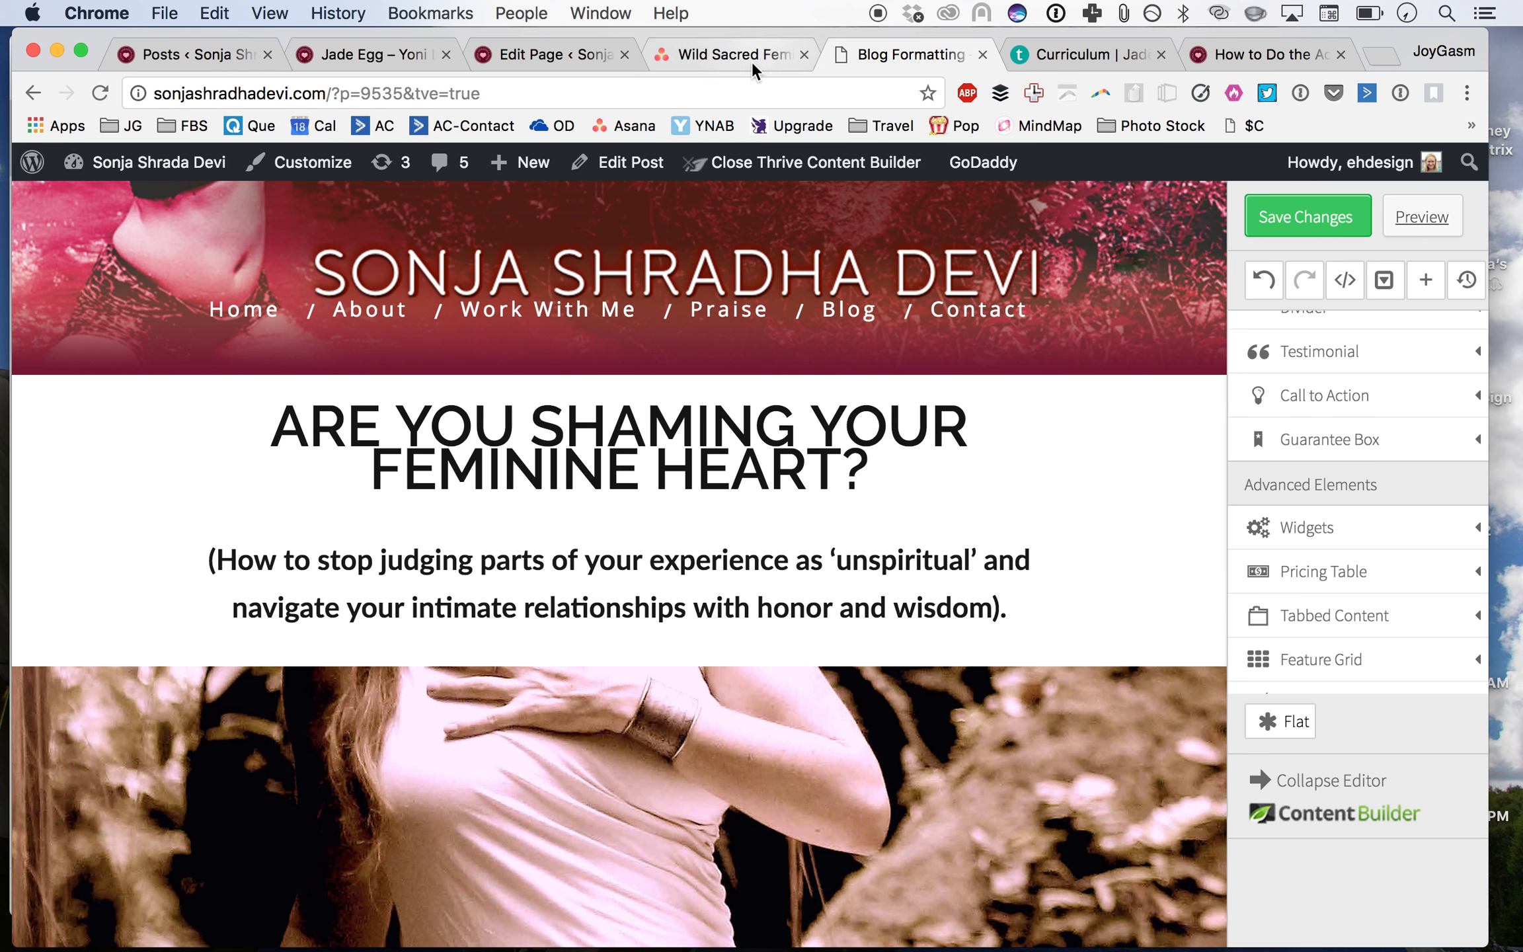
click(711, 53)
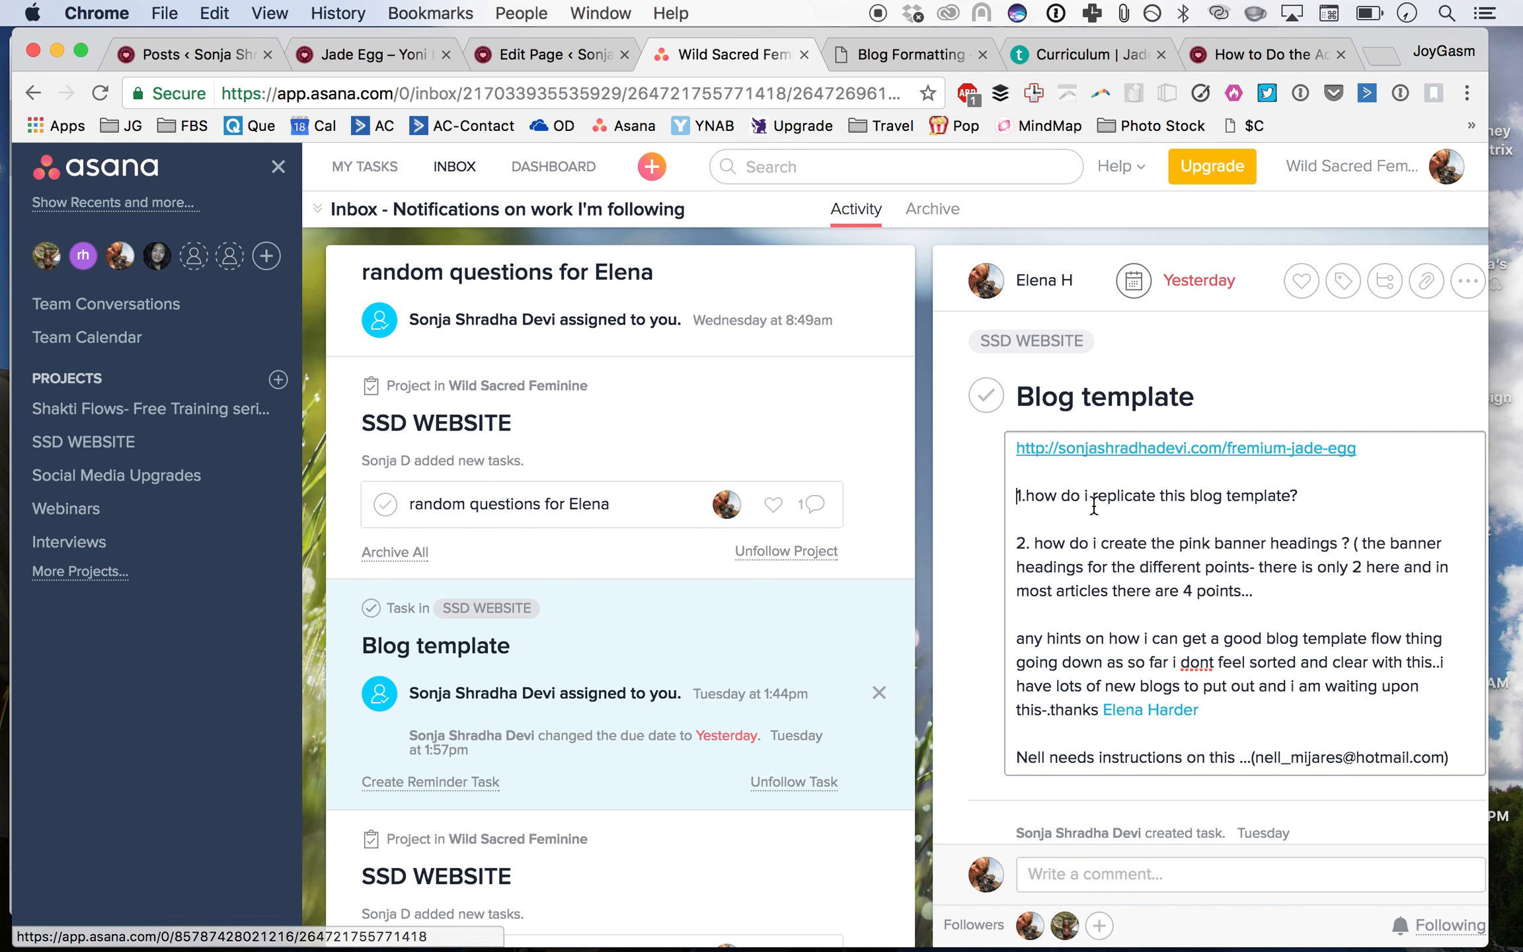
scroll(1123, 664, down, 5)
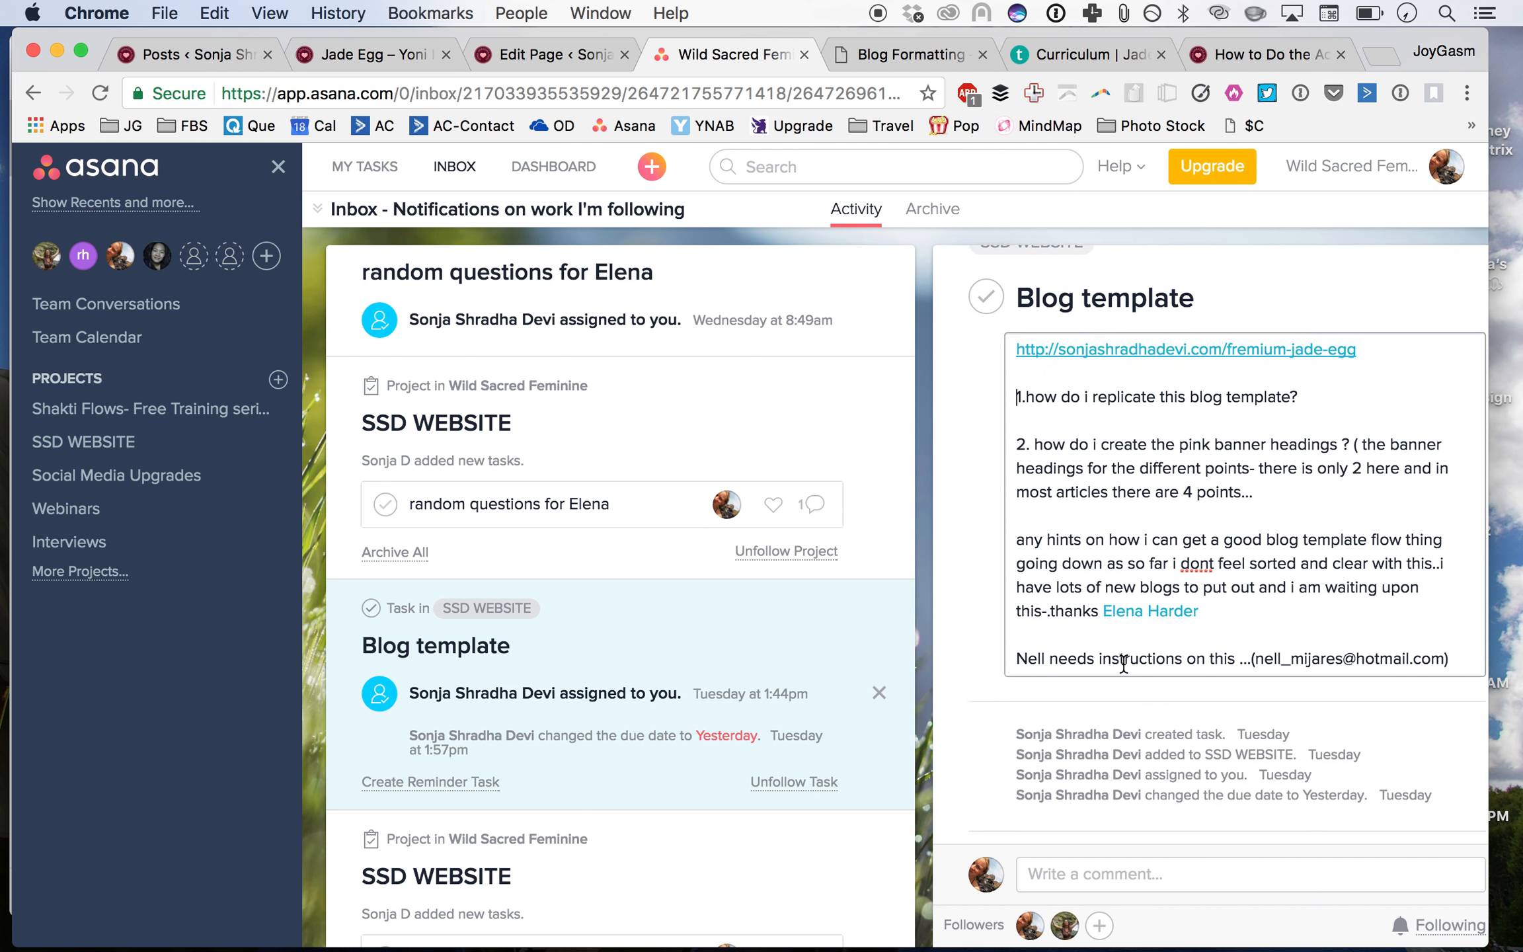
click(503, 48)
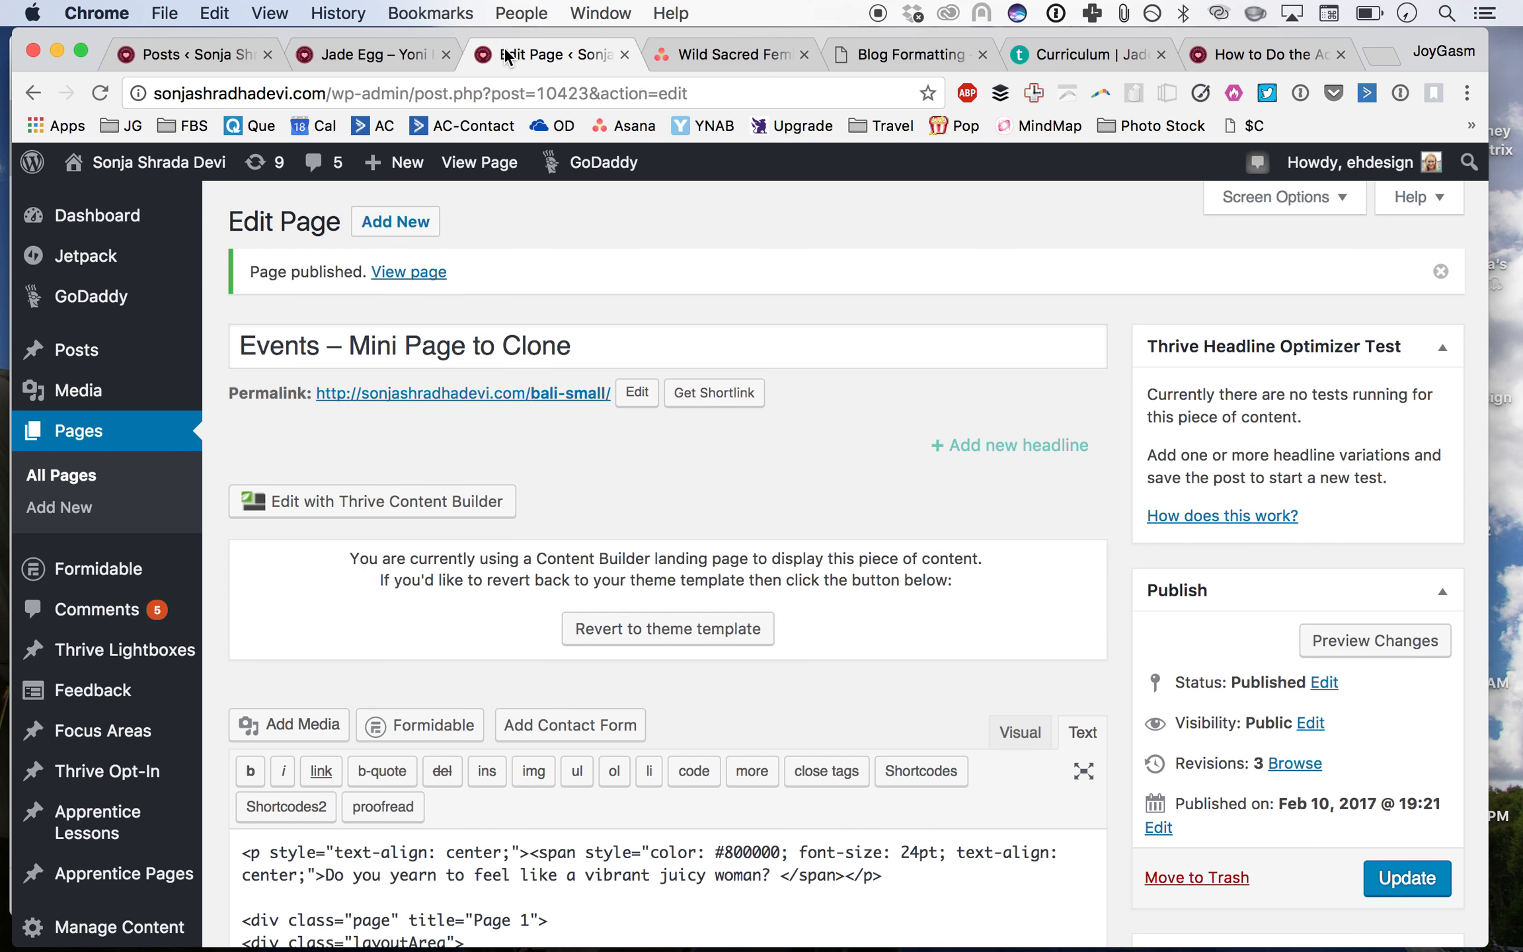
click(389, 52)
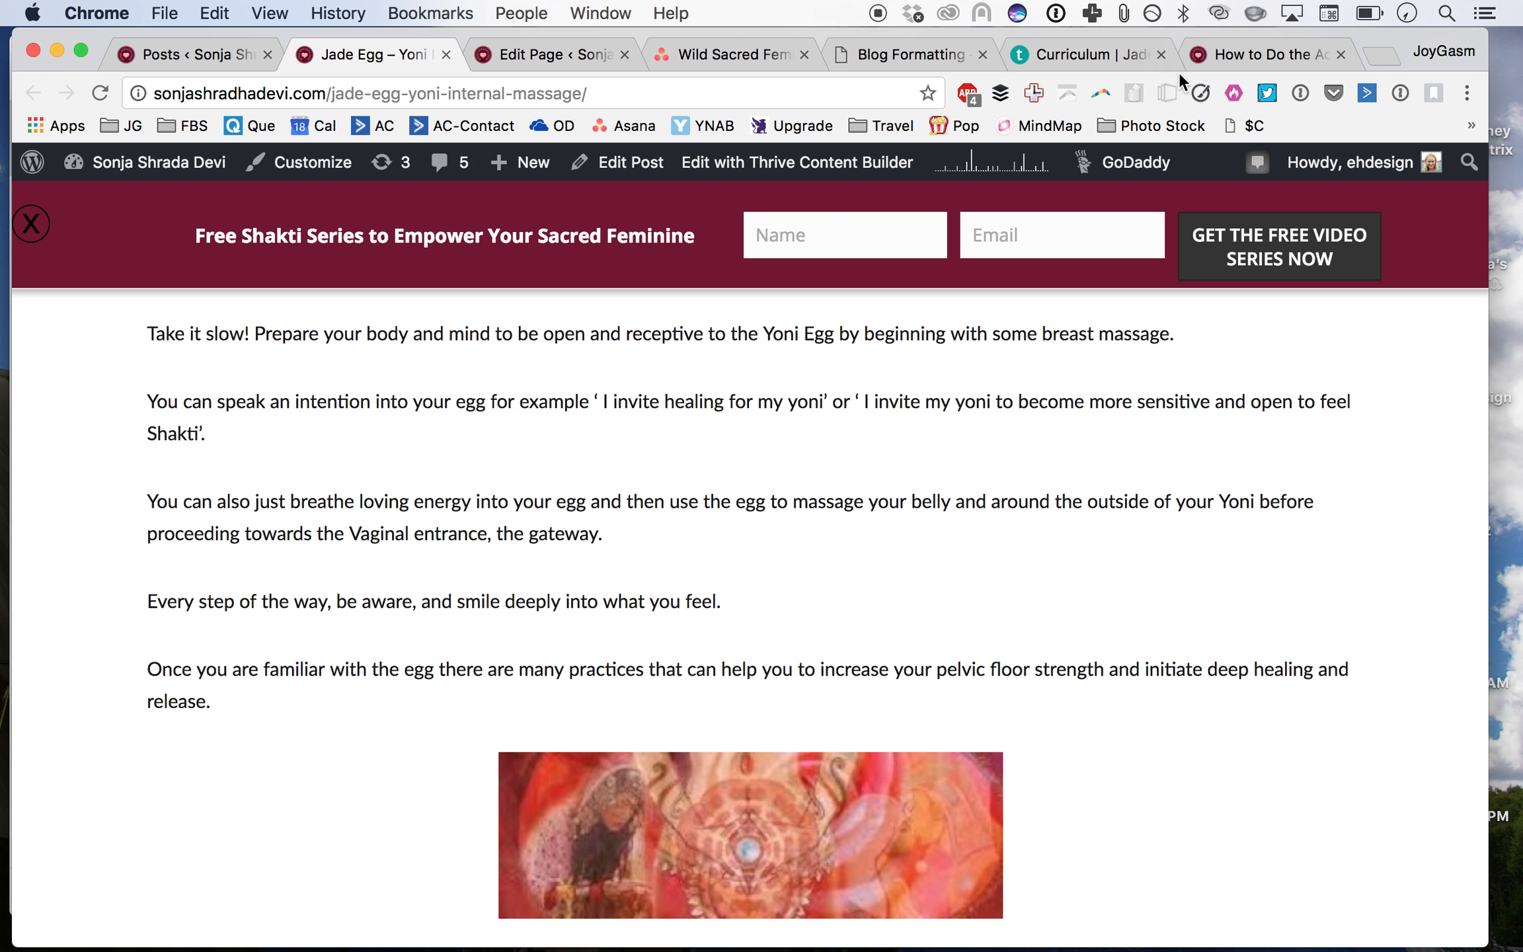
click(1101, 58)
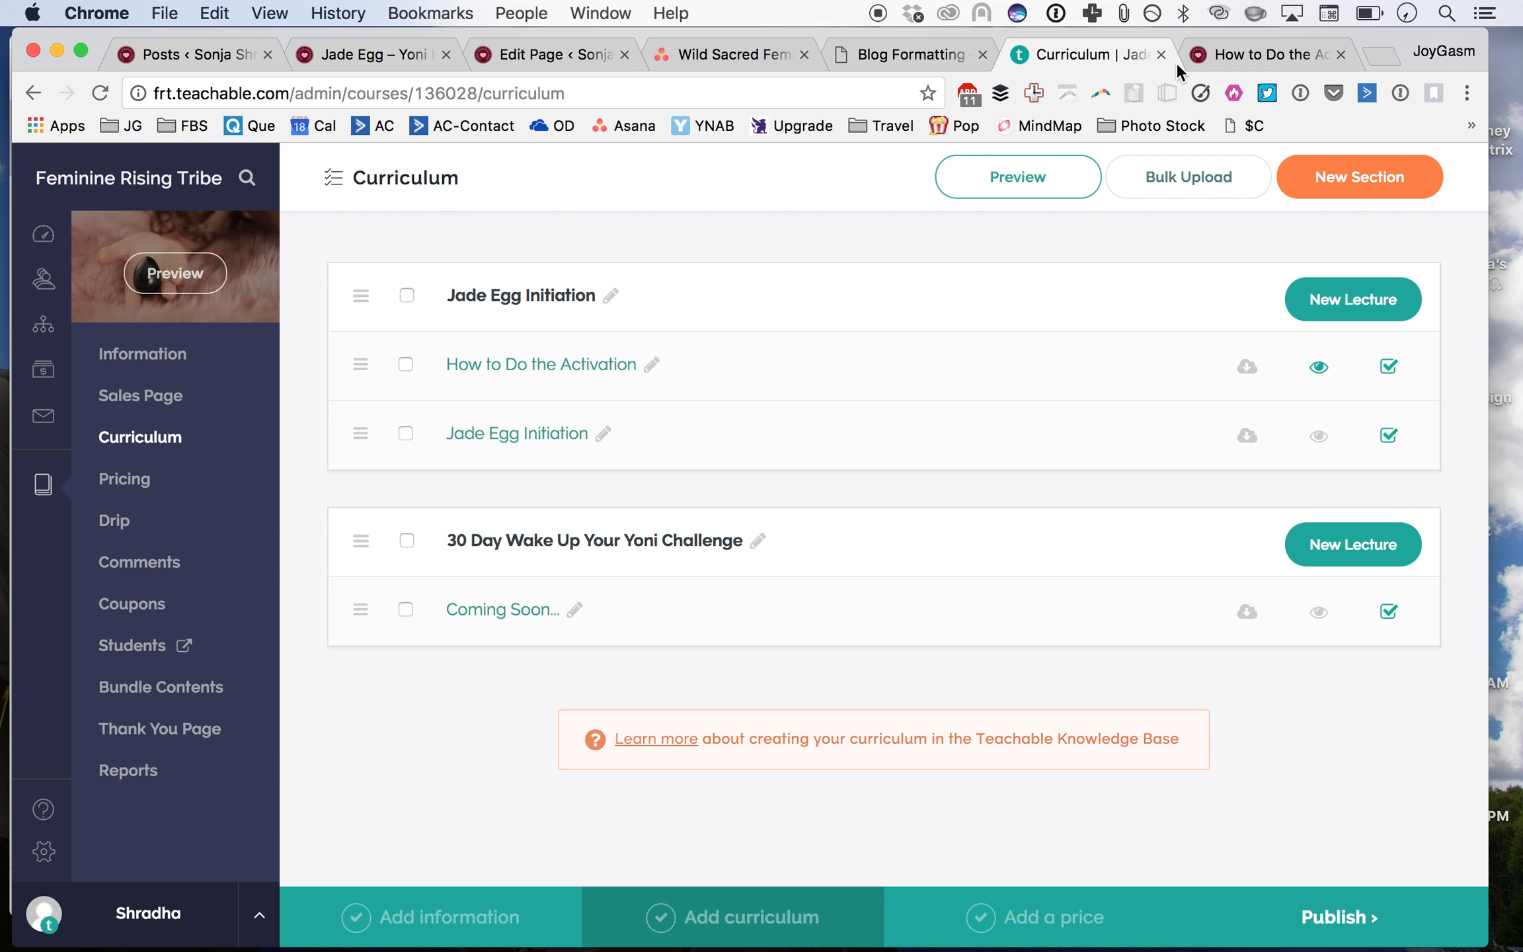
click(914, 58)
Step: Replace the placeholder link paragraph above 'Want to go deeper?' with the text 'Check out this Free Video about XXXX'
scroll(1003, 481, down, 5)
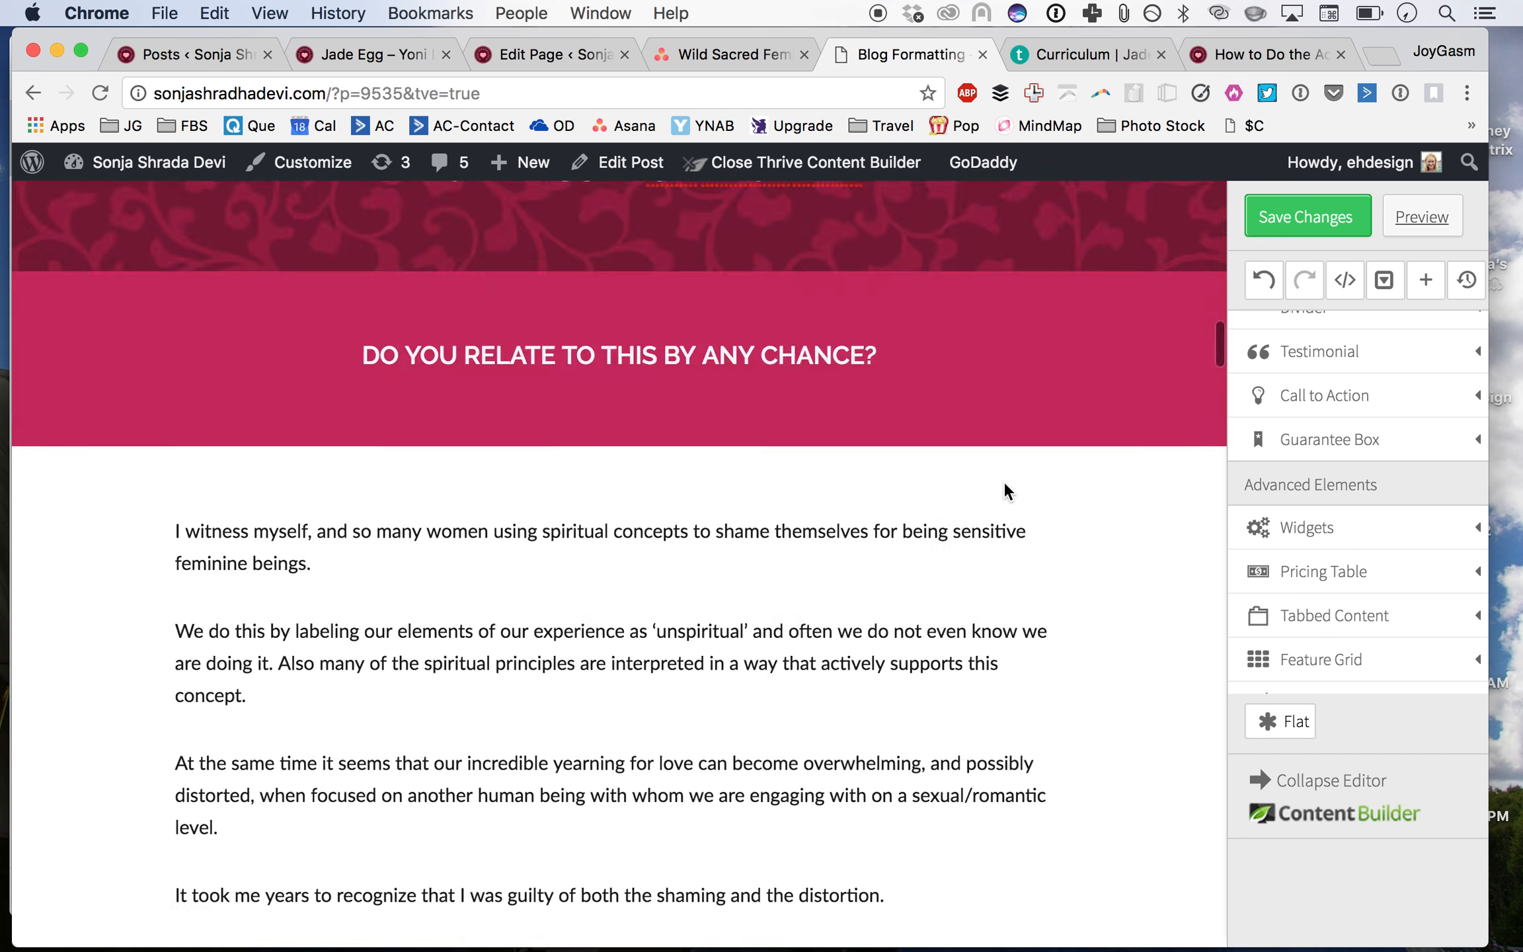
scroll(1005, 485, down, 15)
scroll(1005, 484, down, 20)
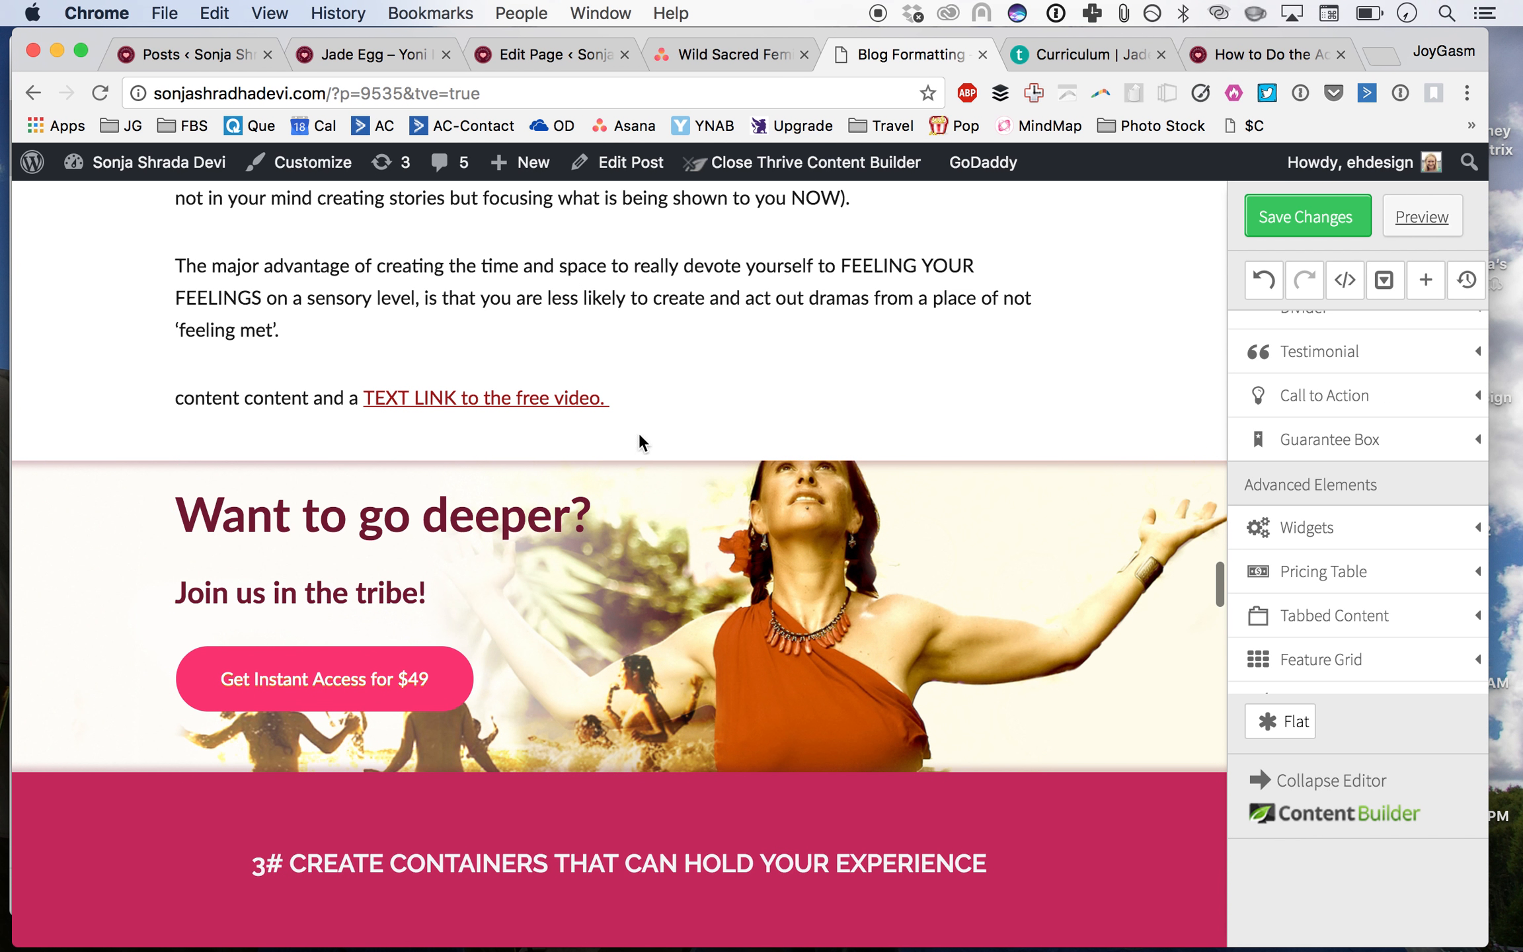
click(317, 397)
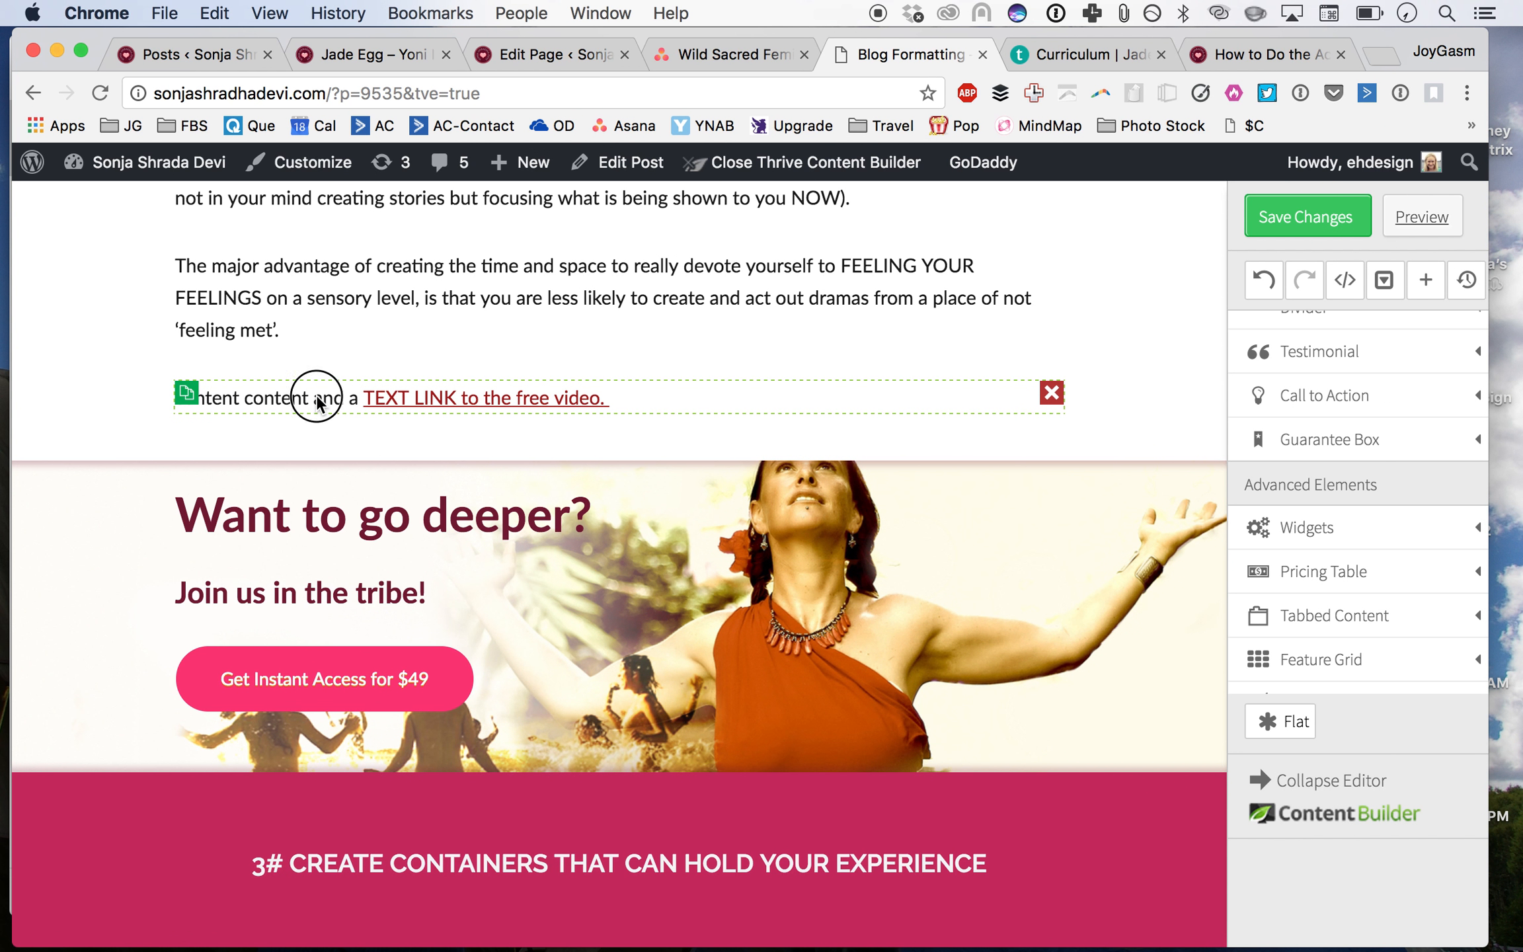
scroll(317, 397, up, 2)
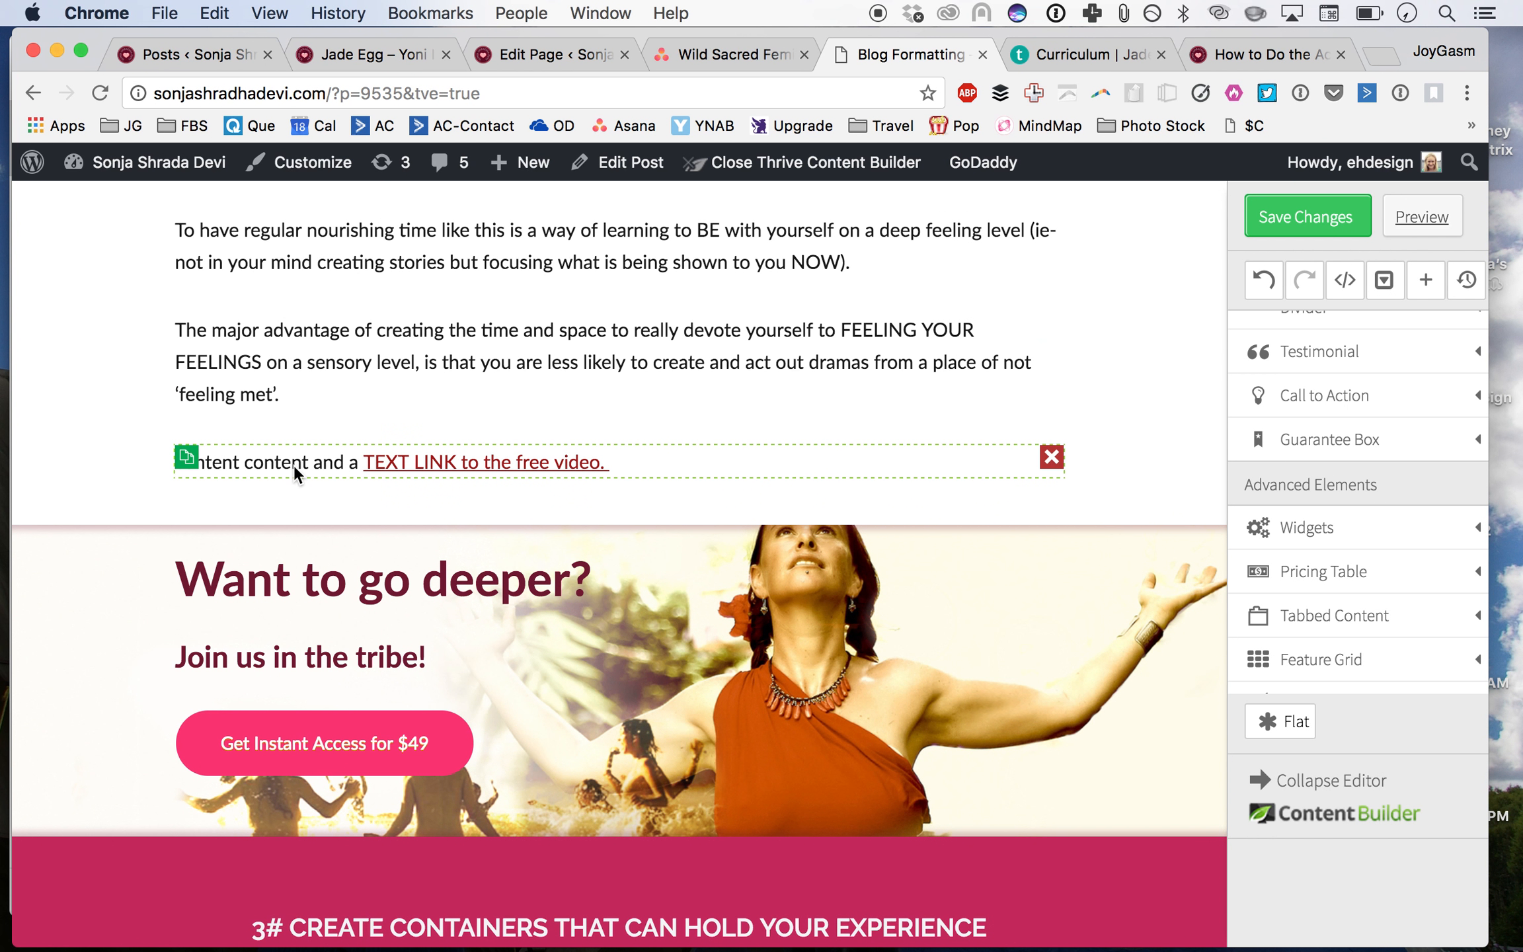
click(611, 461)
key(super+a)
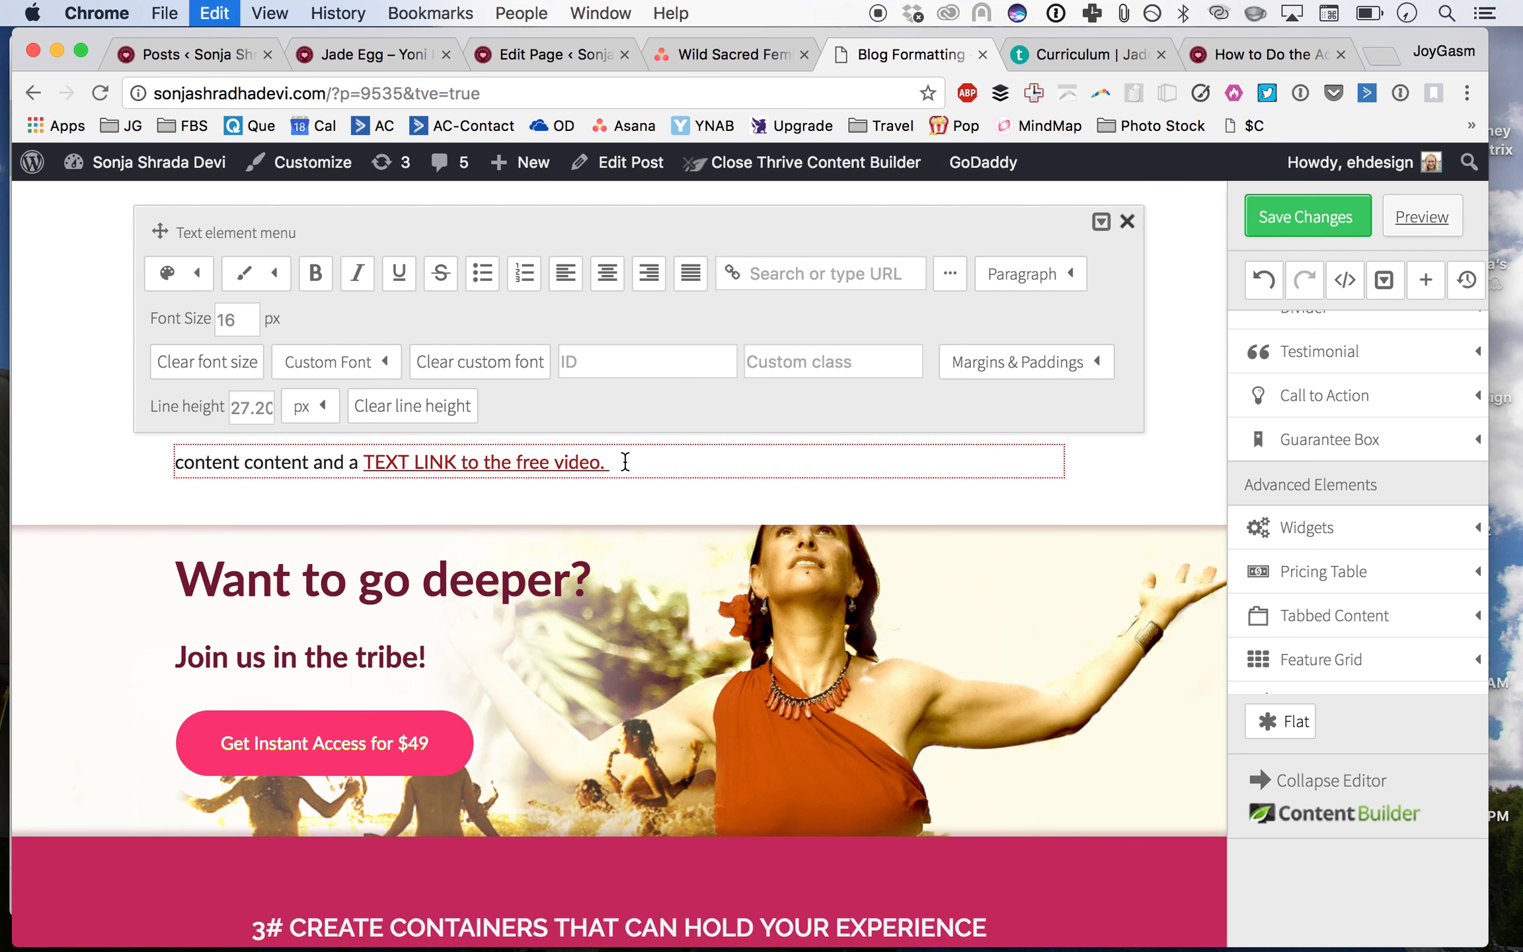
text(Check Out Thi)
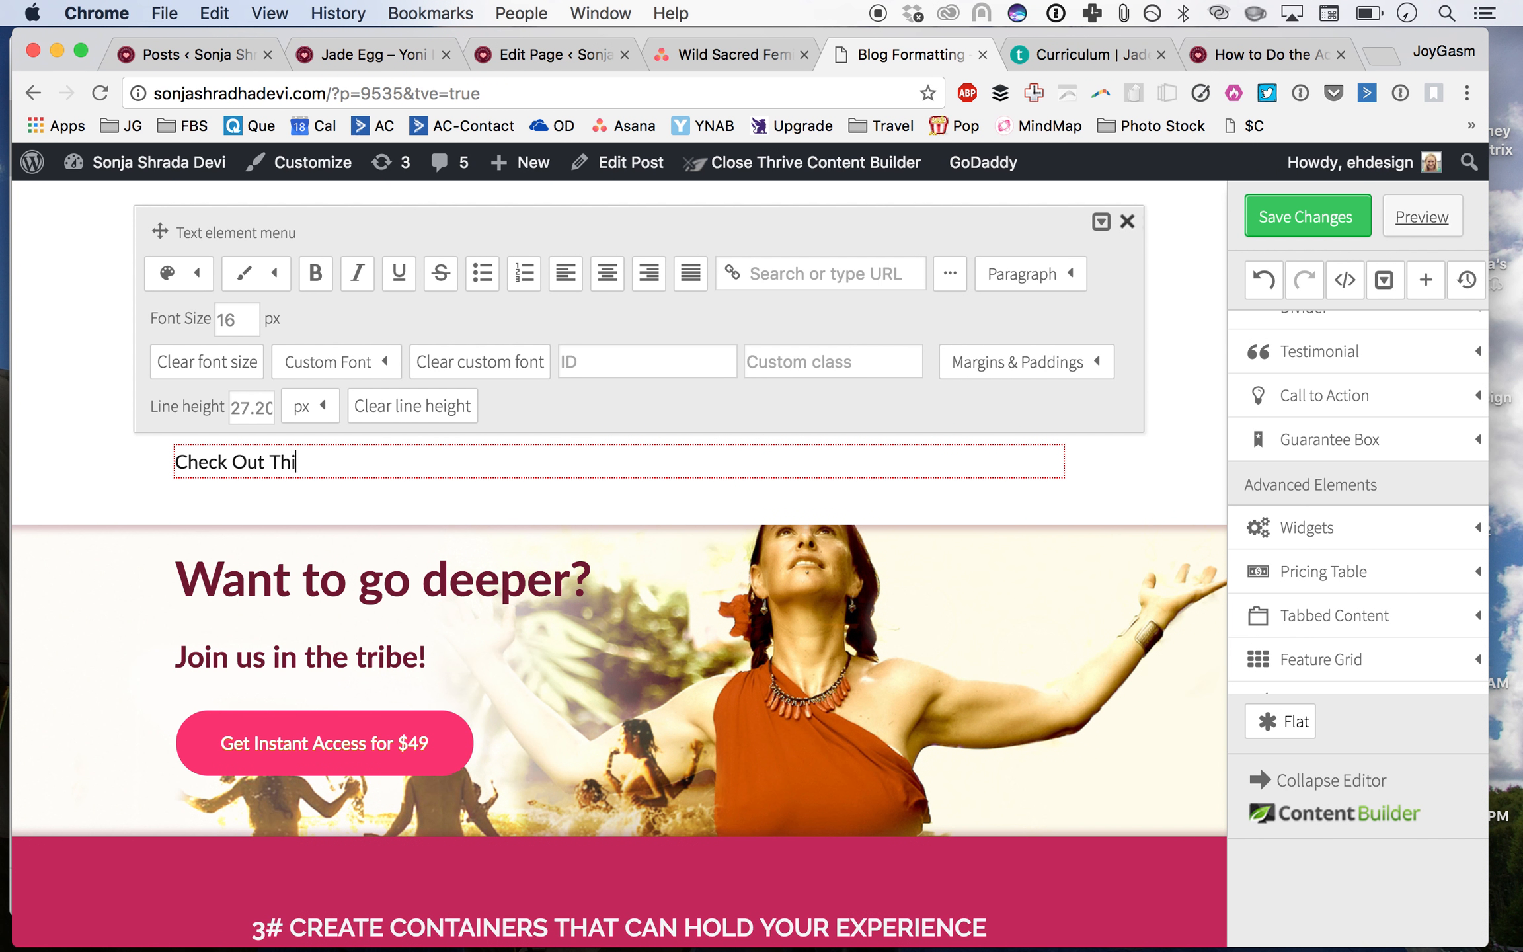
text(s)
key(BackSpace)
key(BackSpace)
key(BackSpace)
key(BackSpace)
key(BackSpace)
text(out this Free Vide)
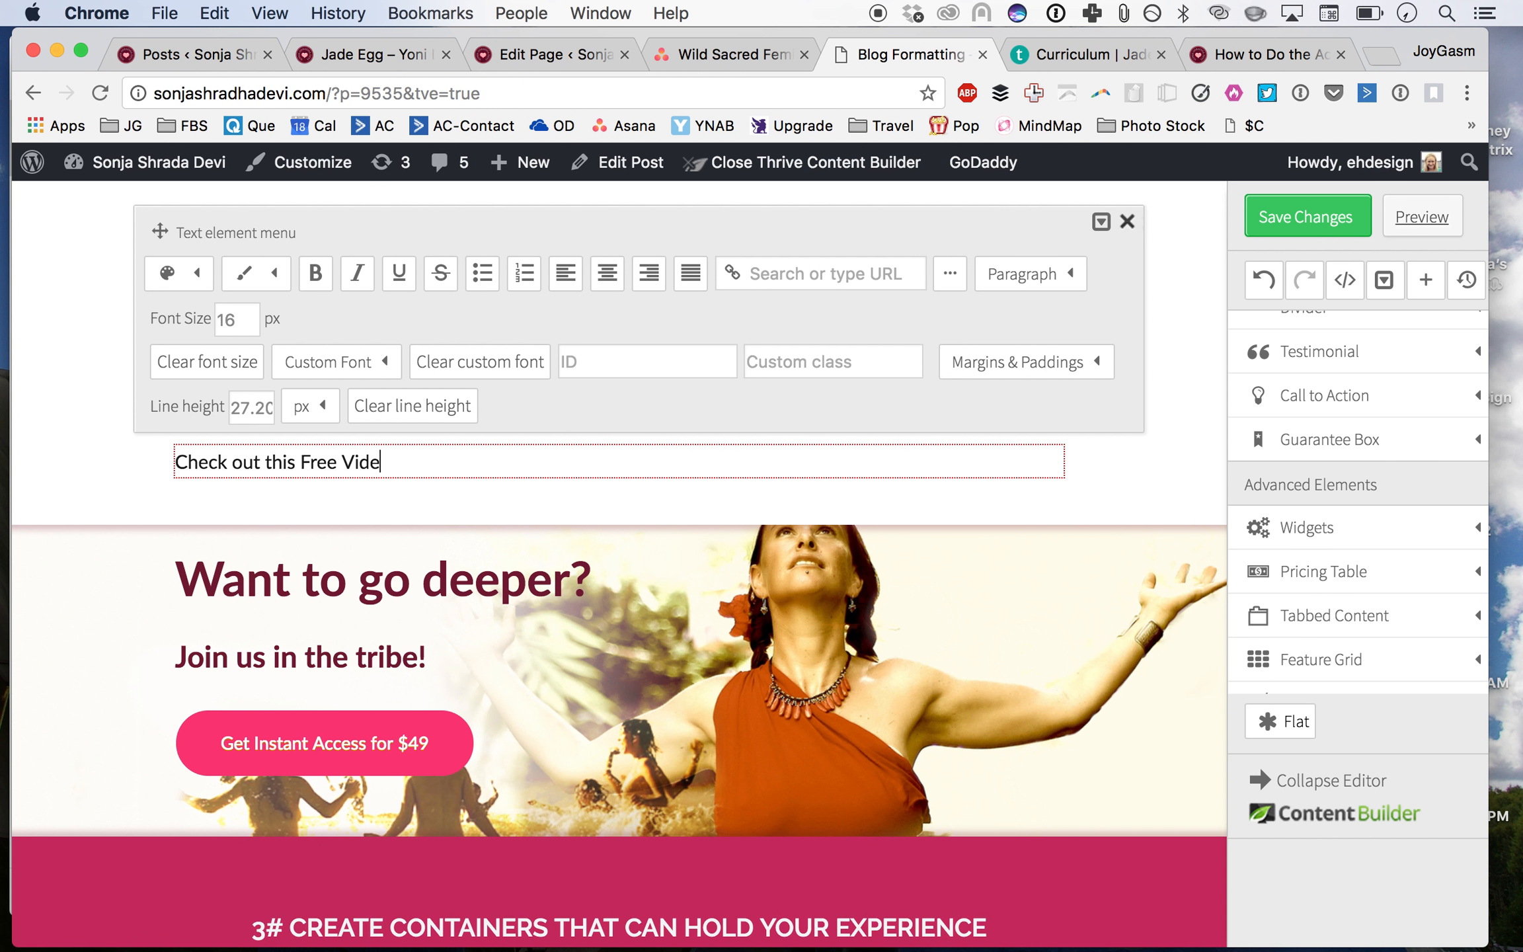
text(bout XXXX)
Step: Link the words 'Free Video about XXXX' to the copied Teachable lecture URL
drag(306, 458, 499, 462)
click(867, 271)
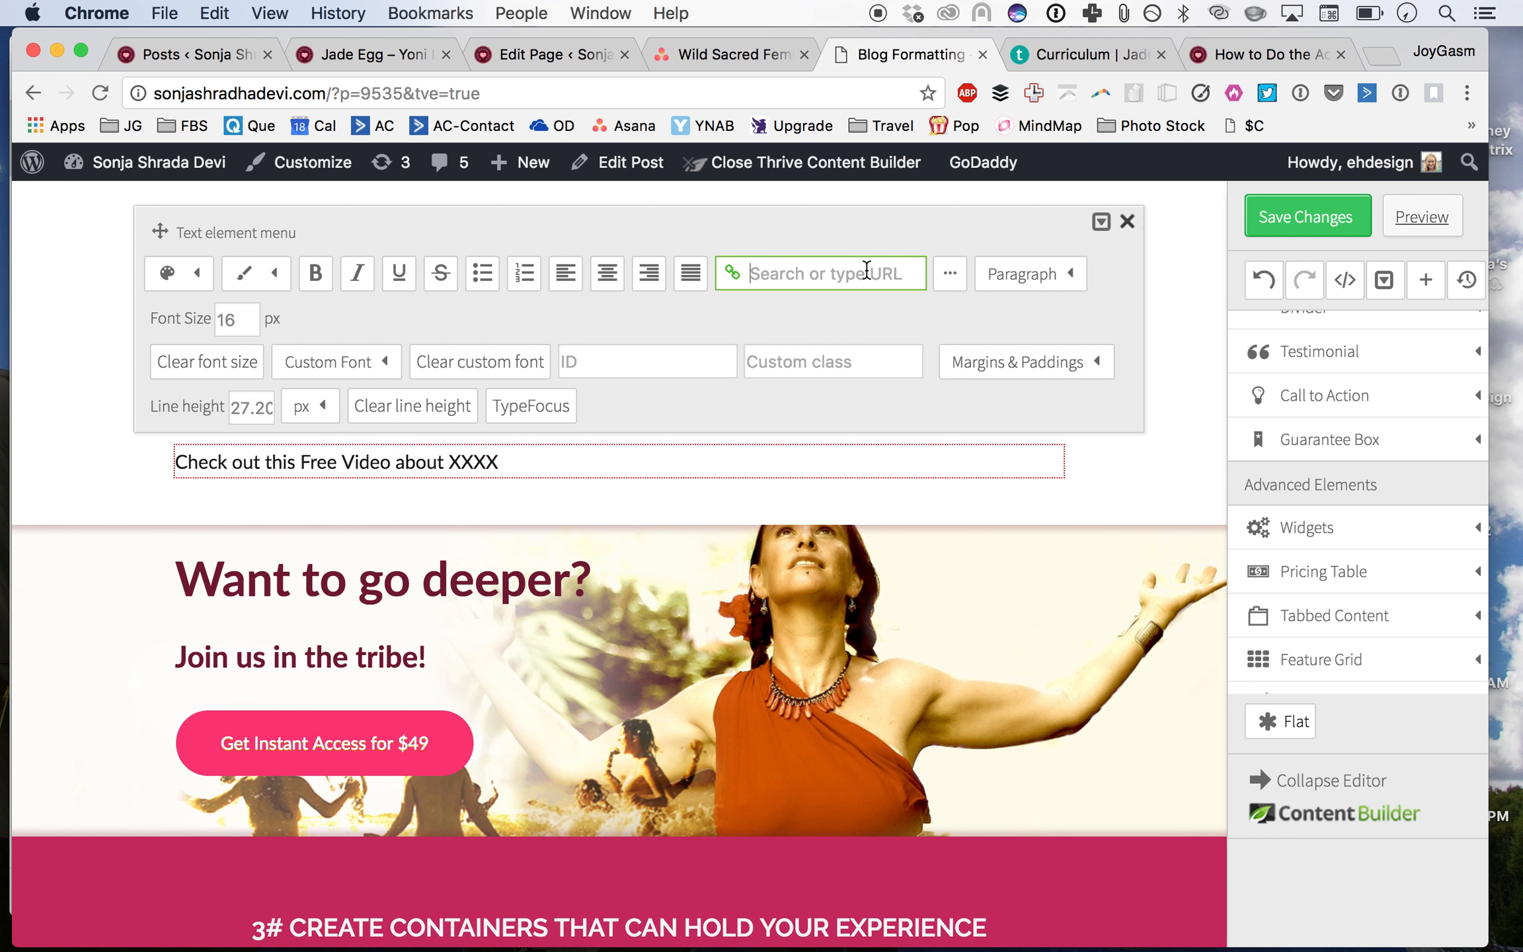
text(v)
key(super+v)
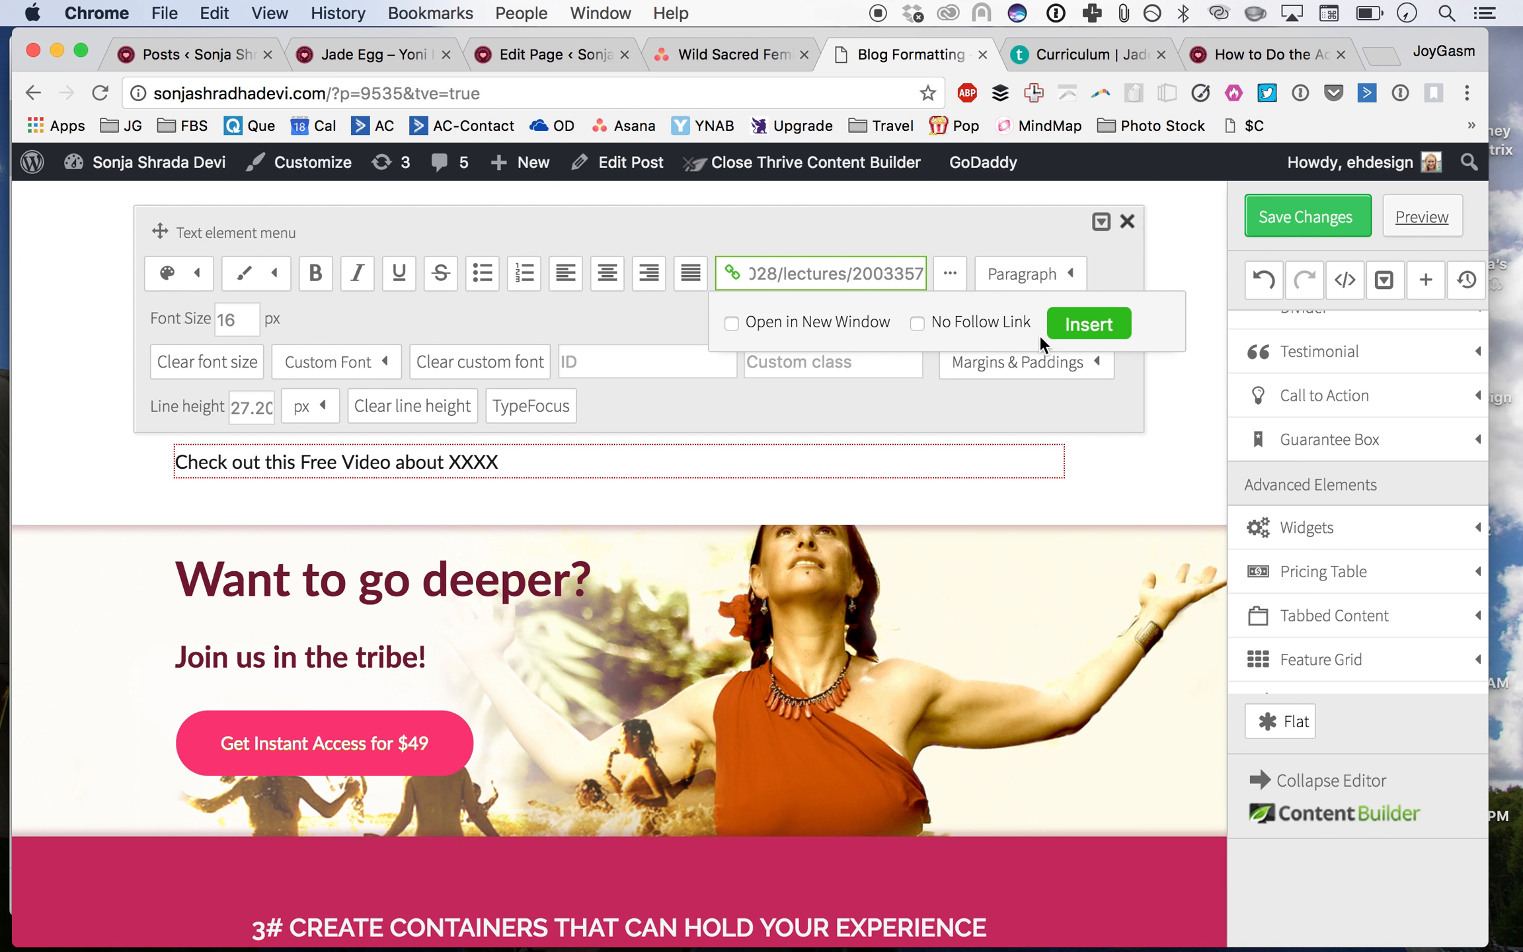
click(1082, 330)
click(1119, 474)
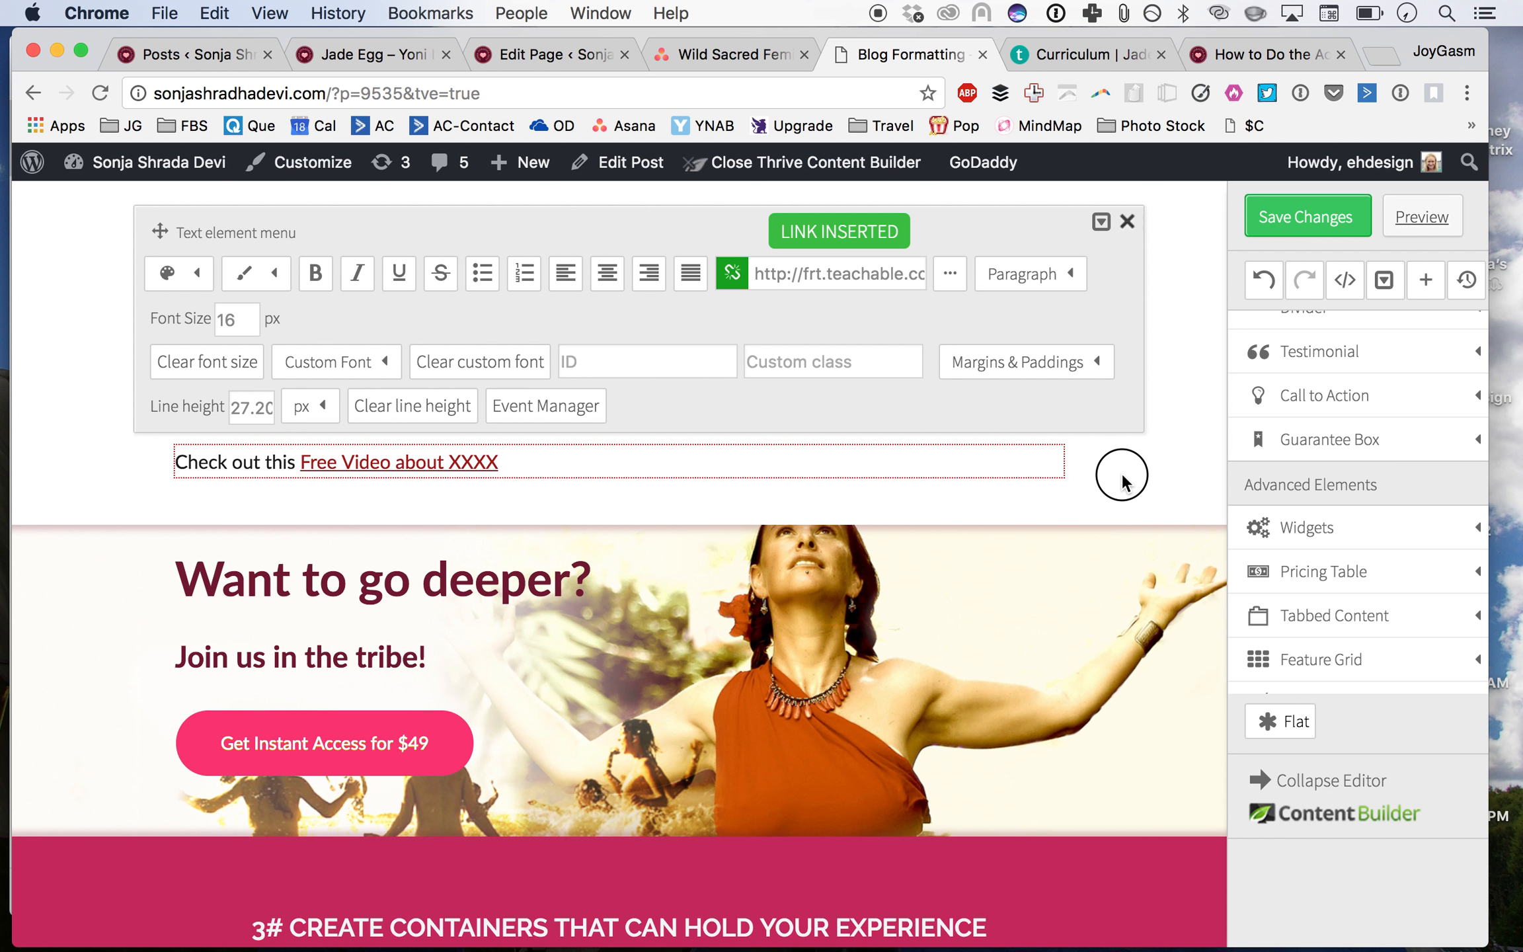
Step: Check the new link's target URL
click(395, 463)
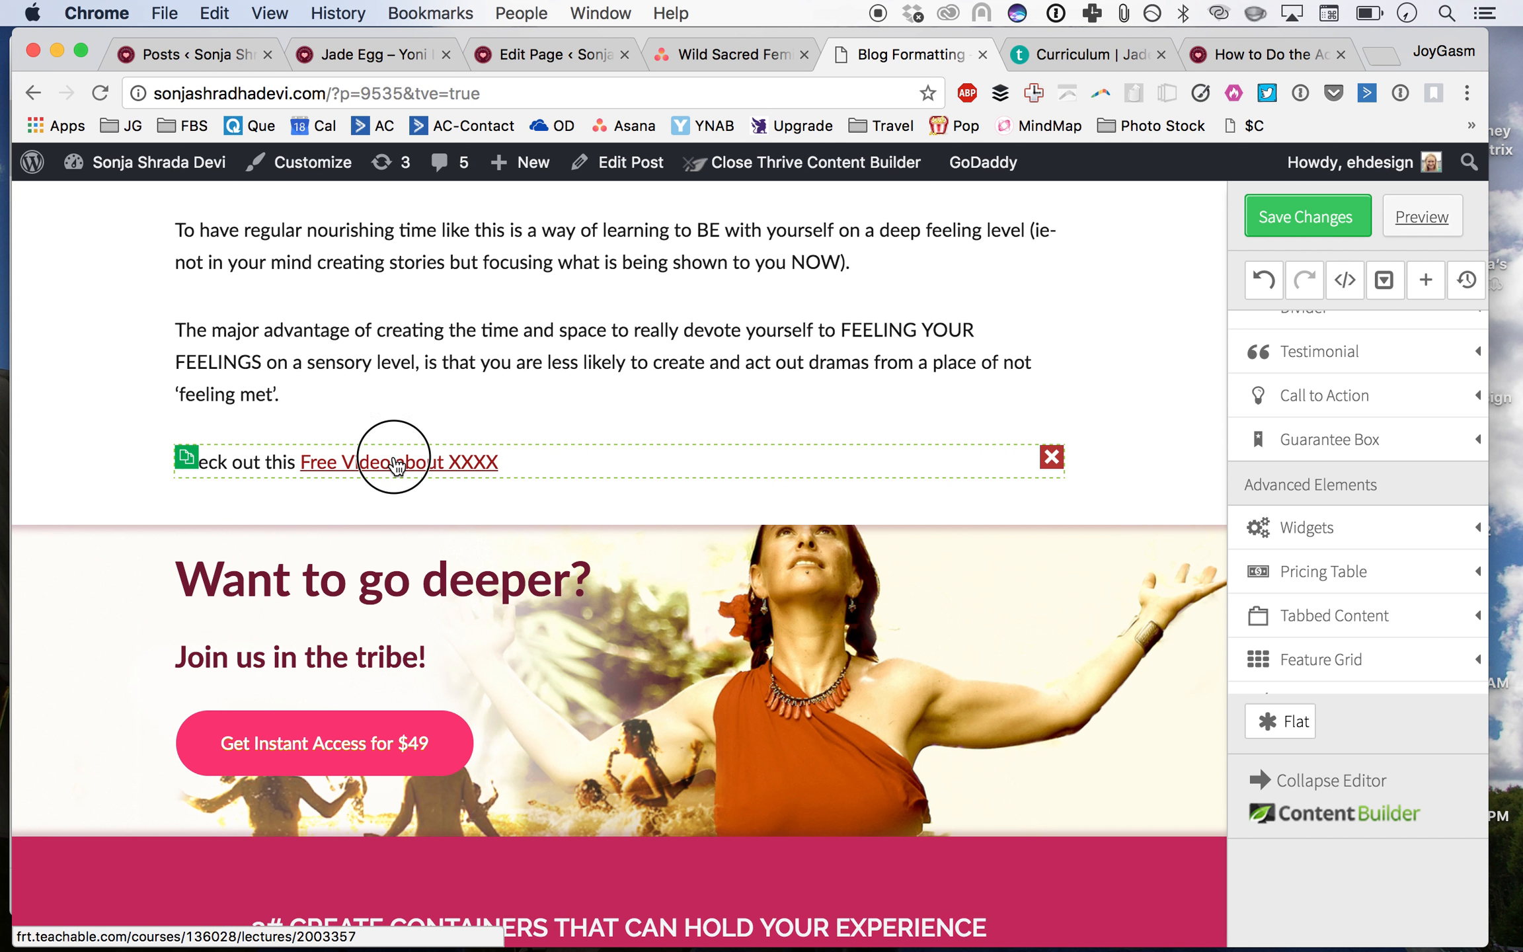
click(801, 242)
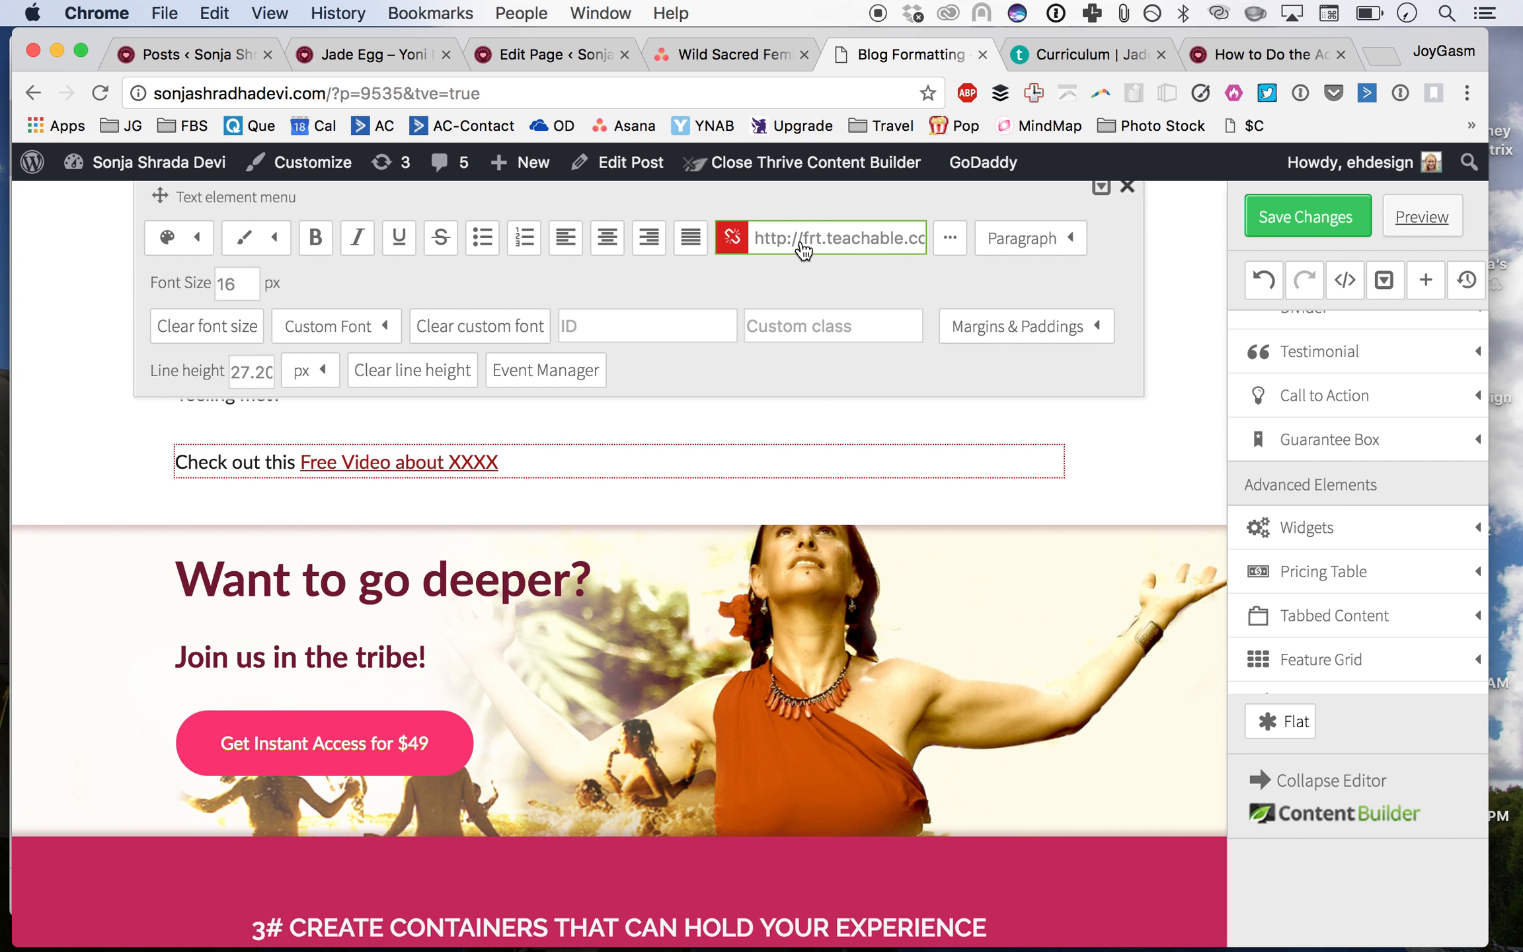
click(1121, 446)
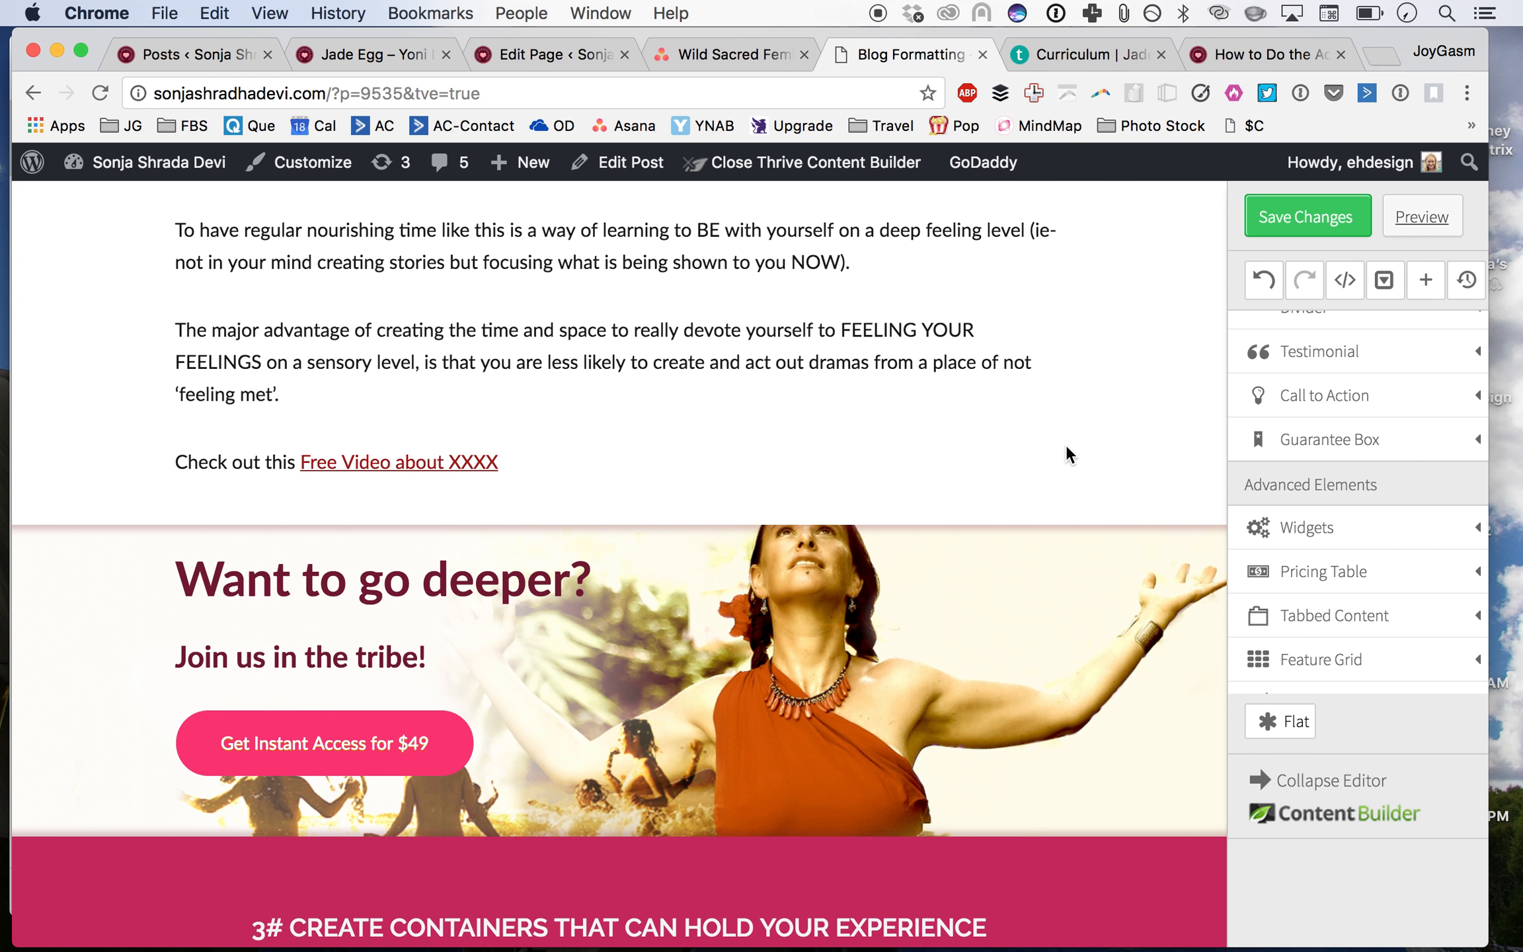
scroll(702, 470, down, 3)
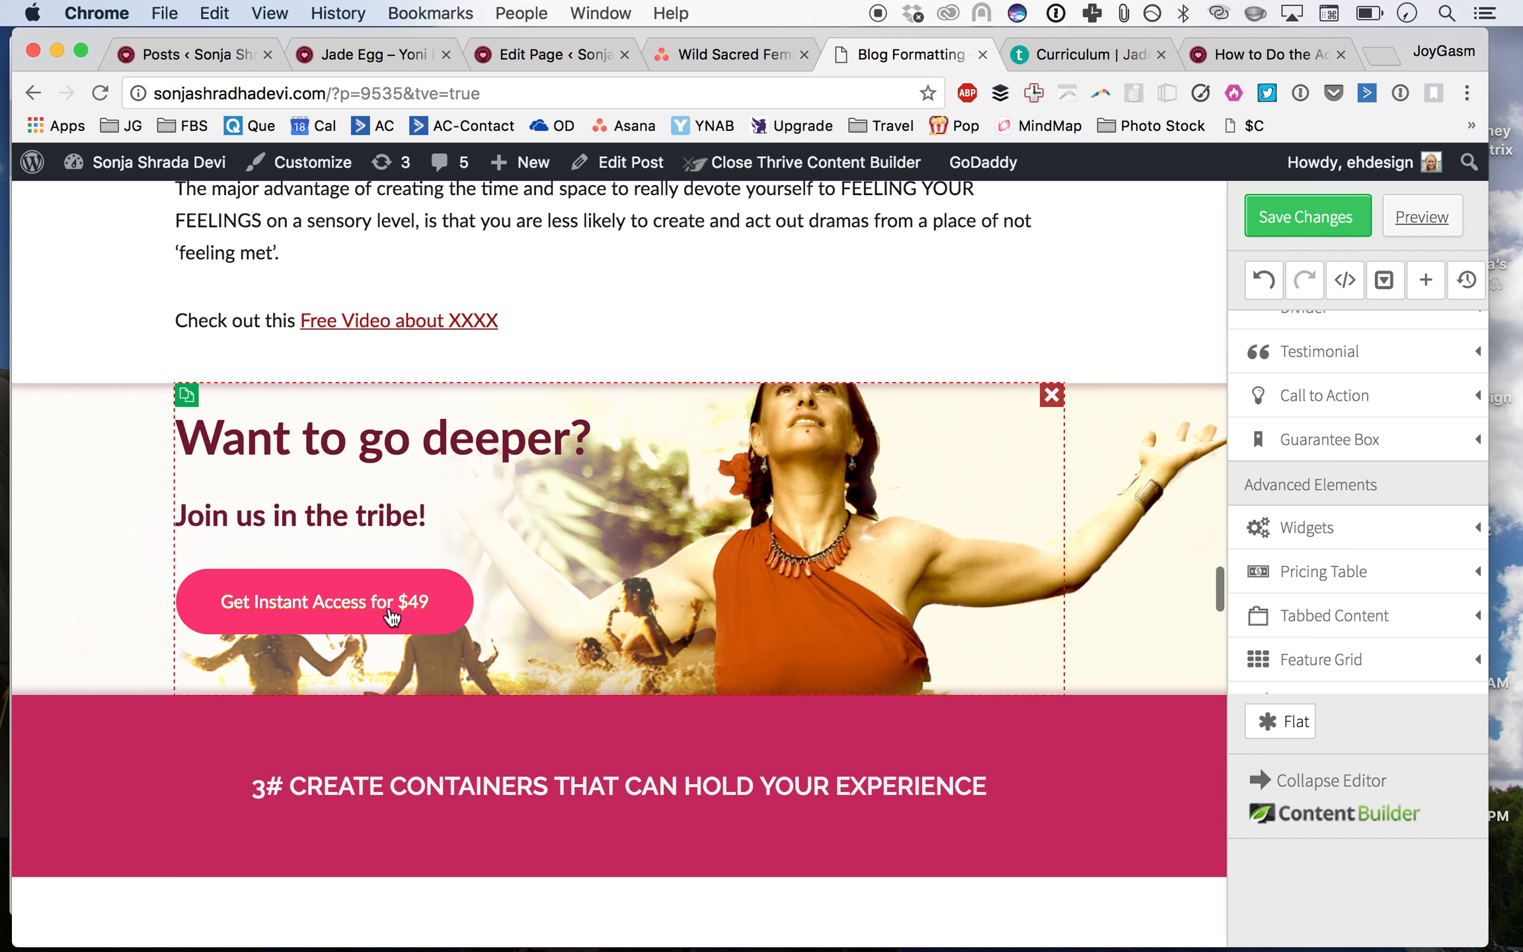
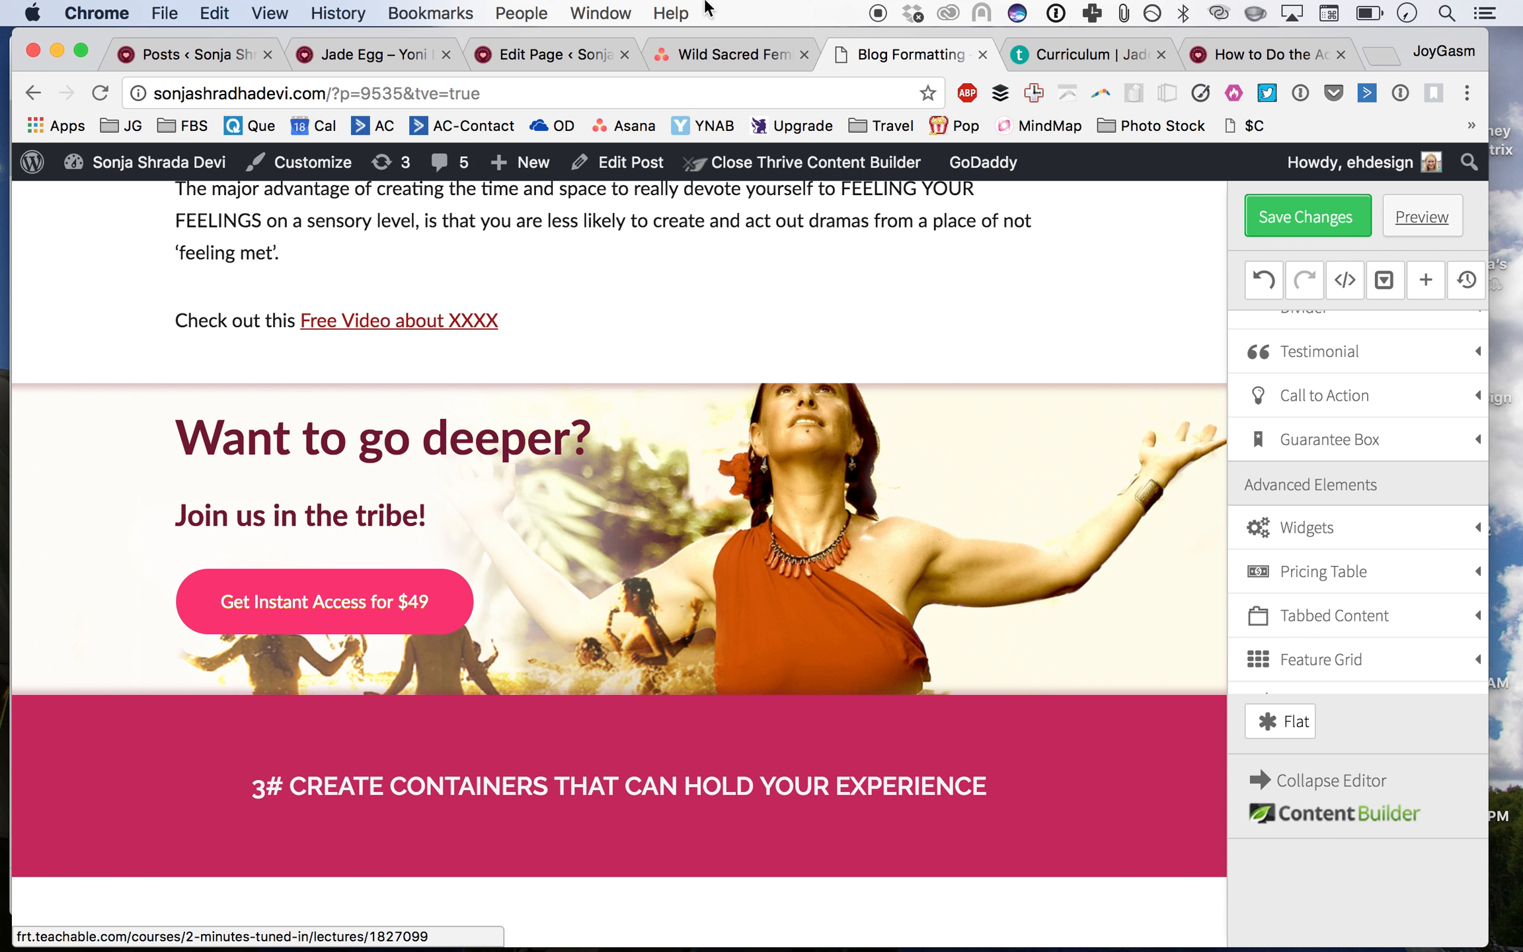
Step: Open the 'Tuned In, Turned On - 2' course's pricing and start a new monthly subscription plan at 49 USD
click(1103, 53)
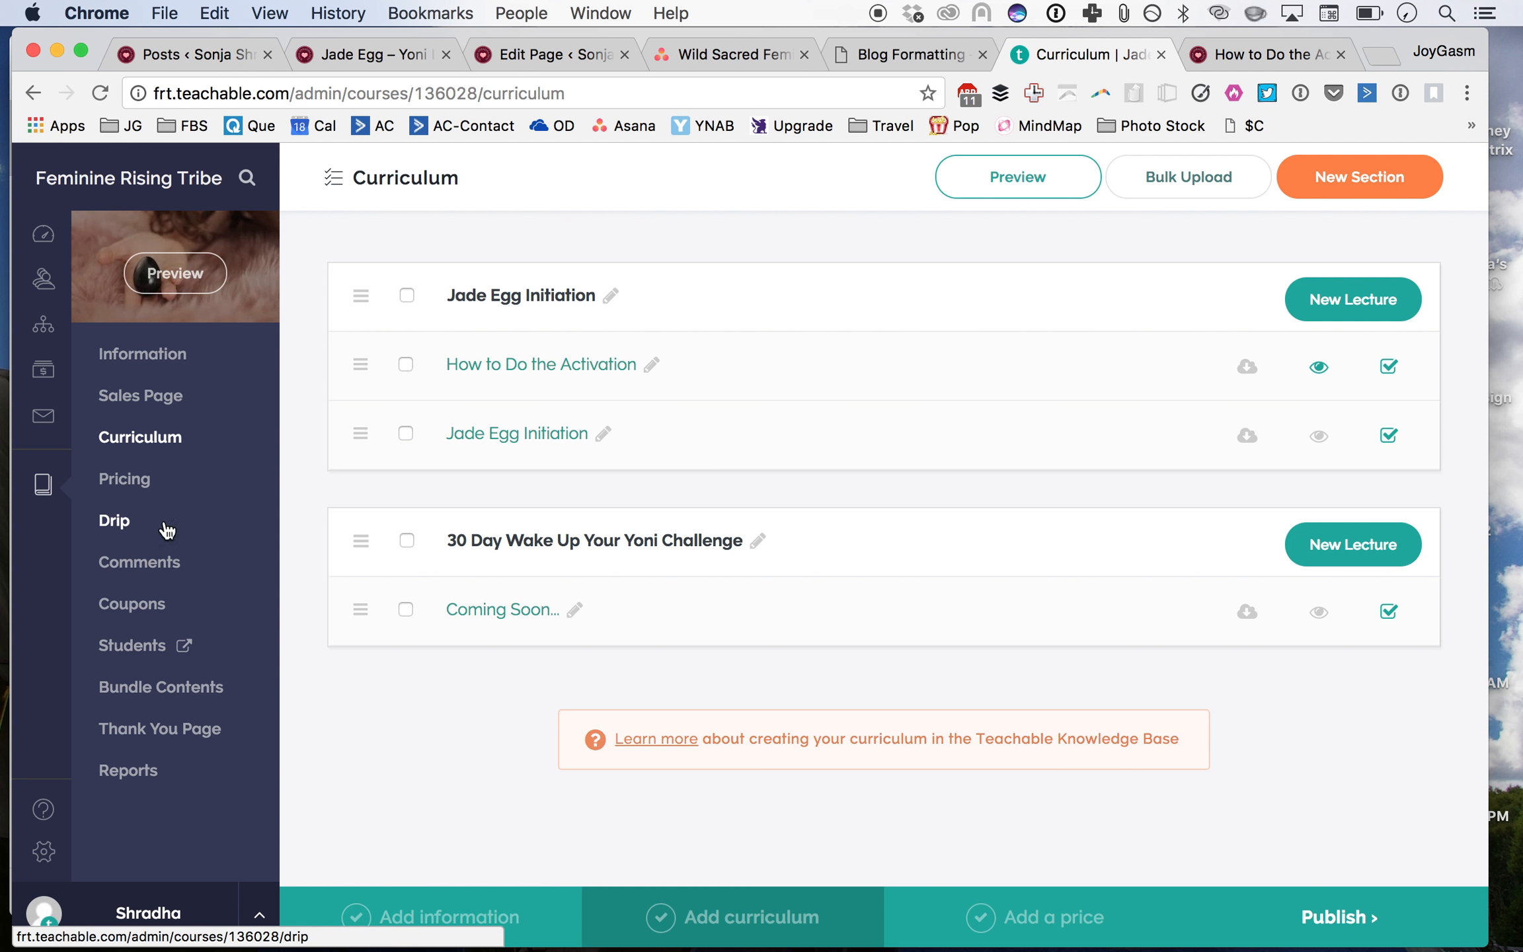
click(45, 486)
scroll(826, 640, down, 5)
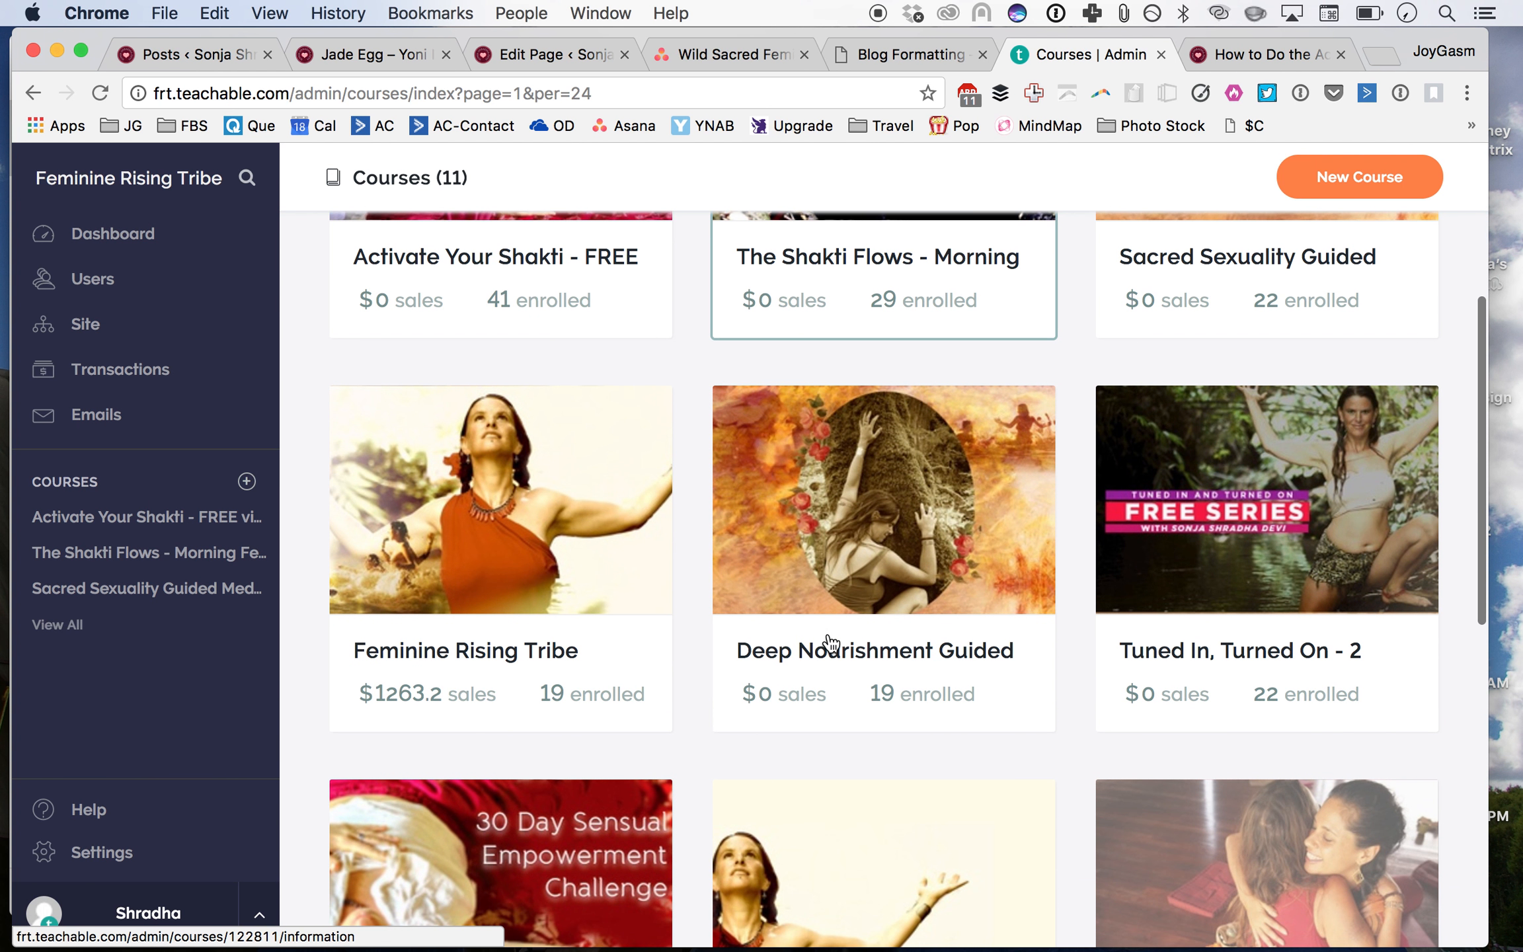
scroll(832, 642, down, 7)
scroll(1026, 578, up, 10)
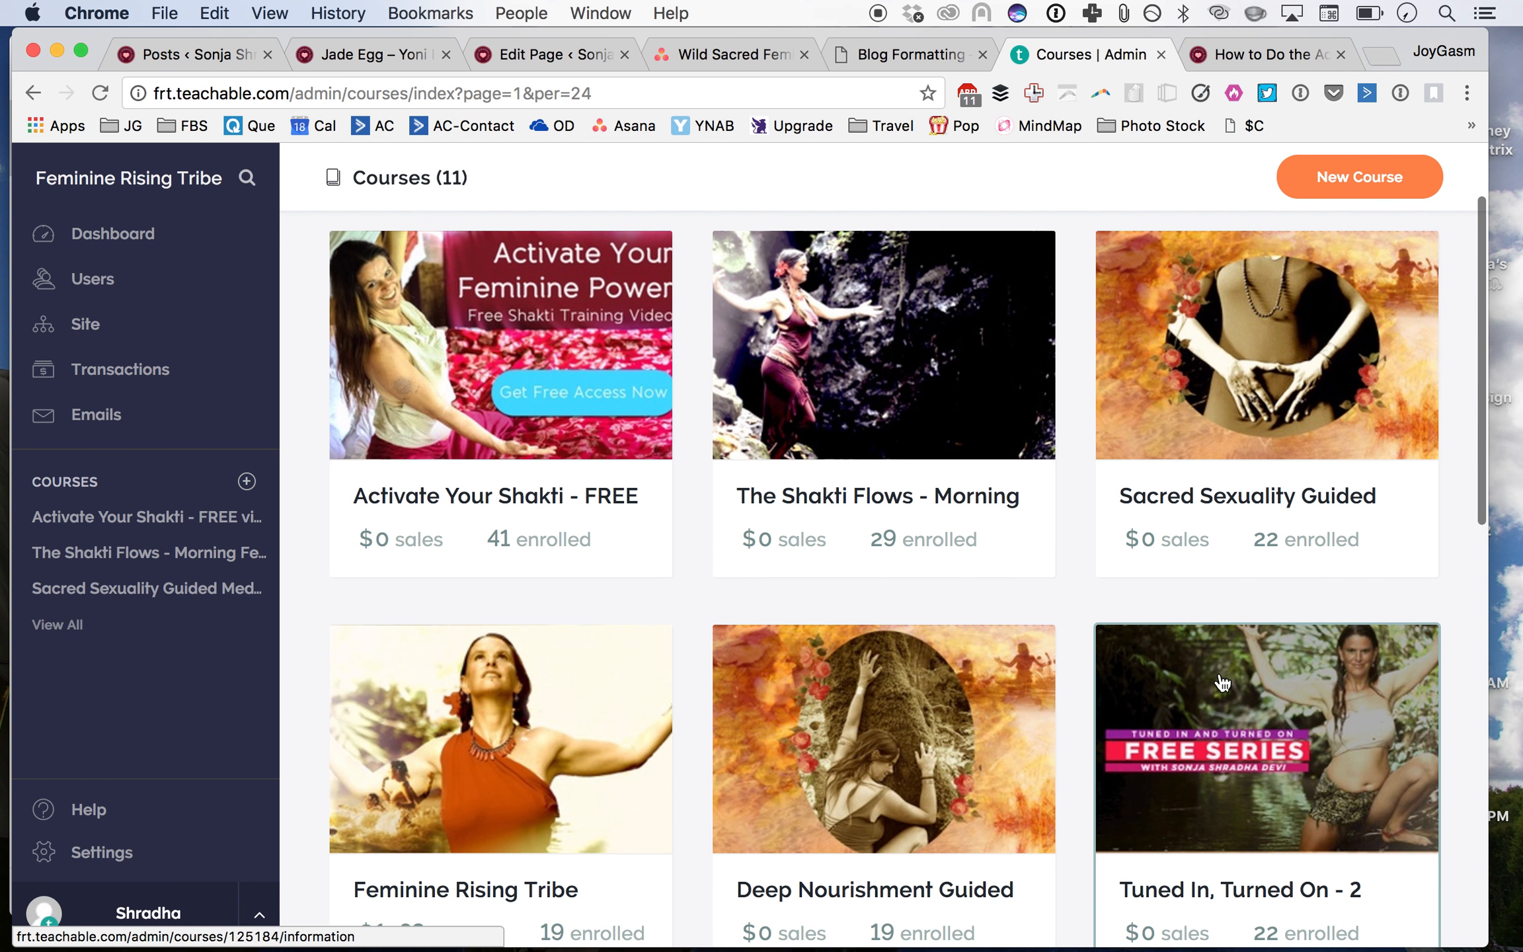
scroll(1223, 683, down, 3)
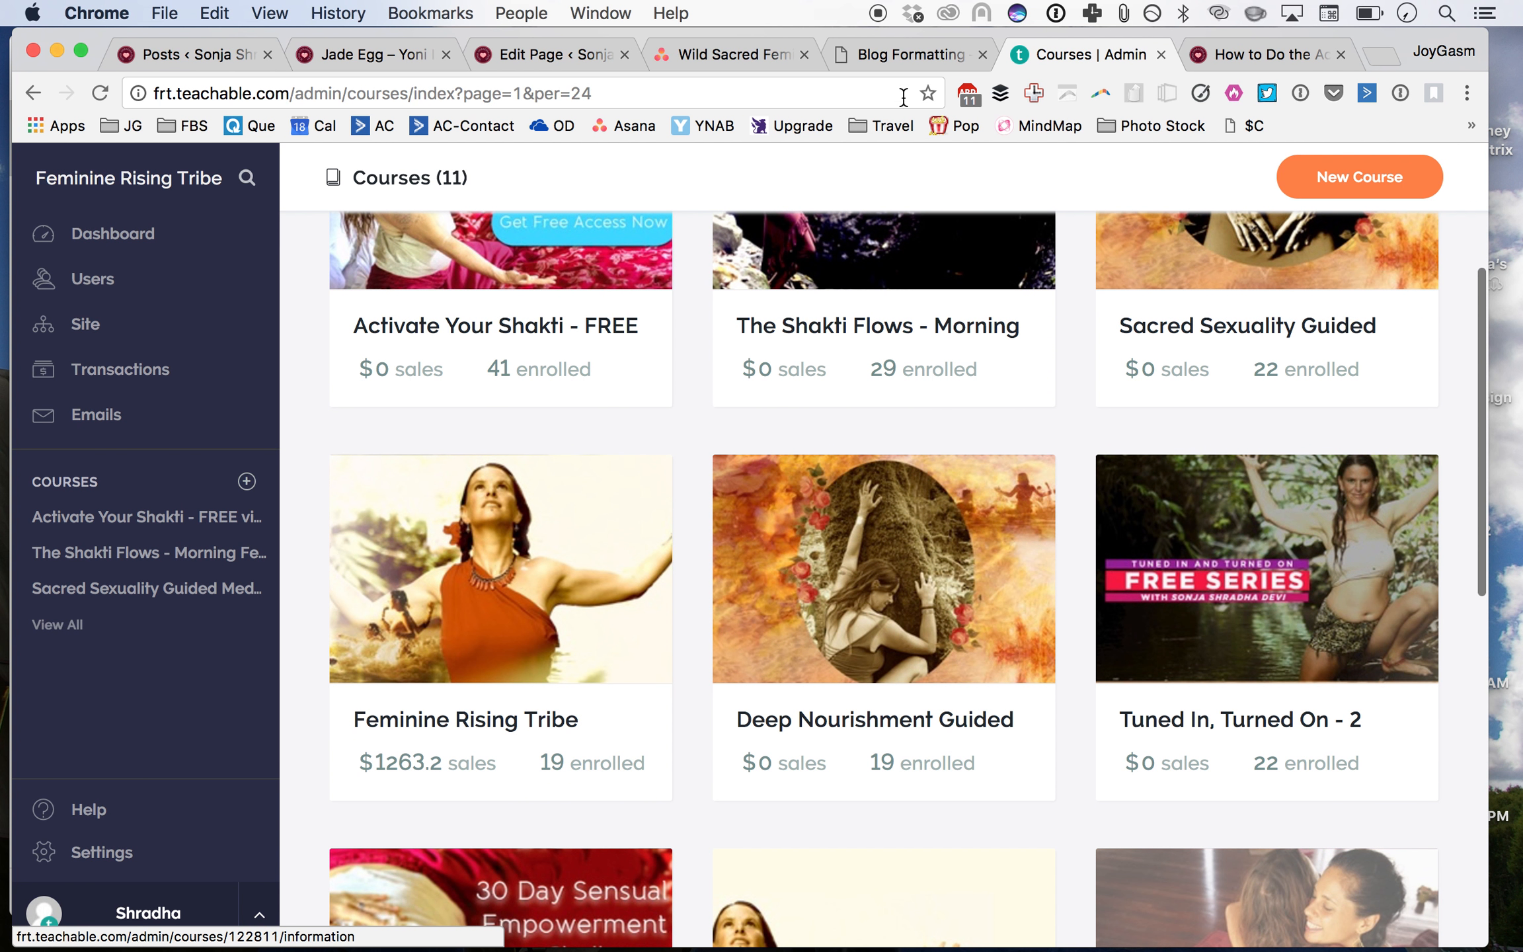
click(1213, 638)
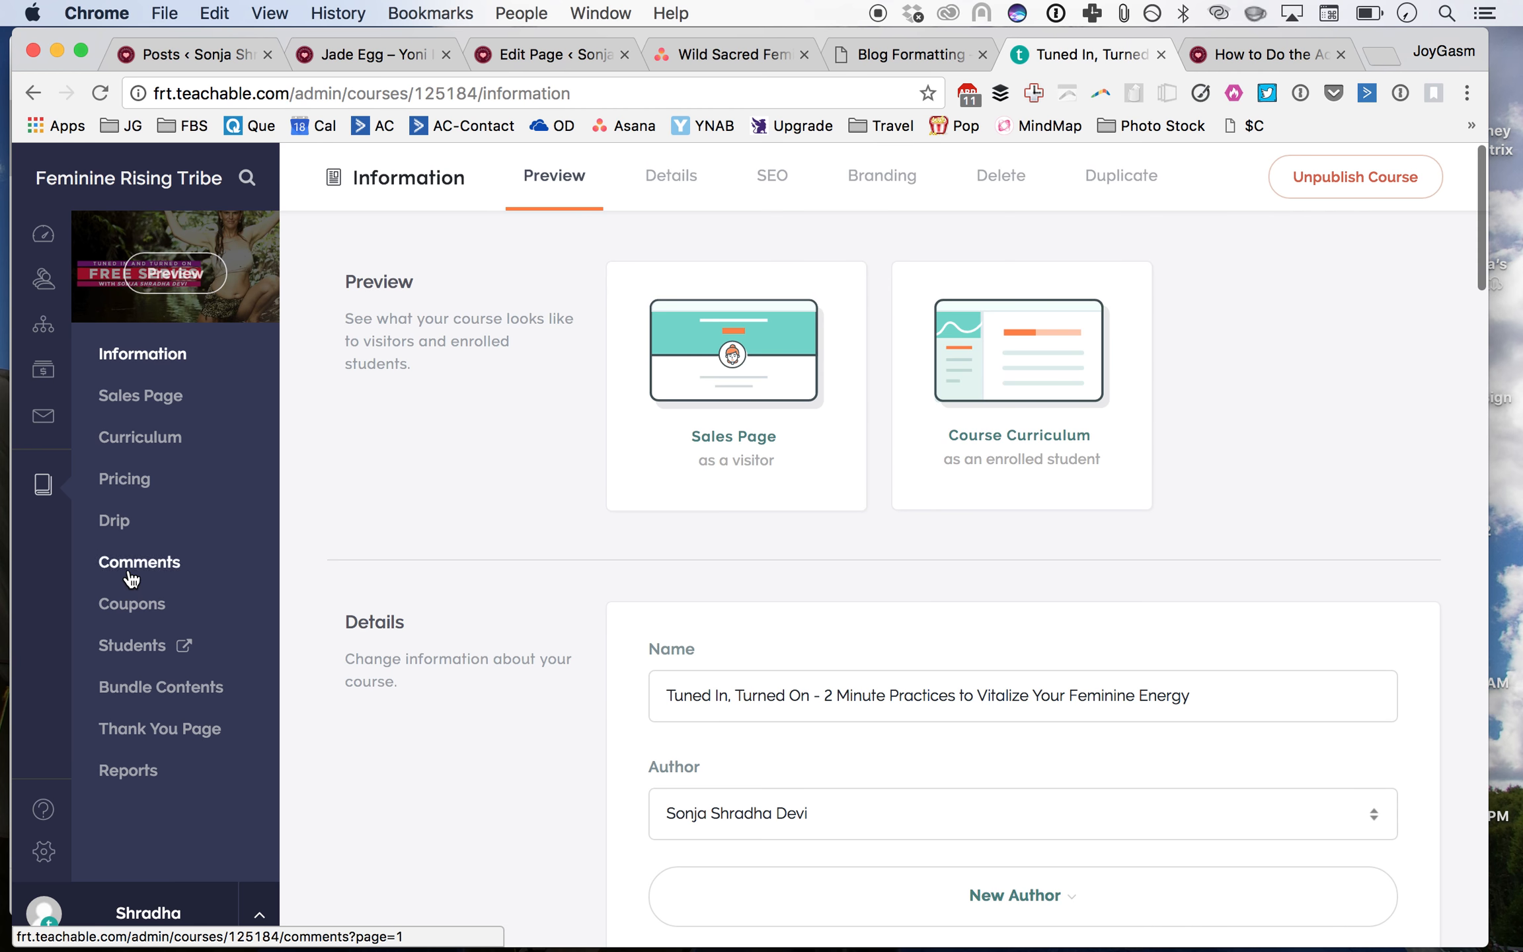
click(140, 488)
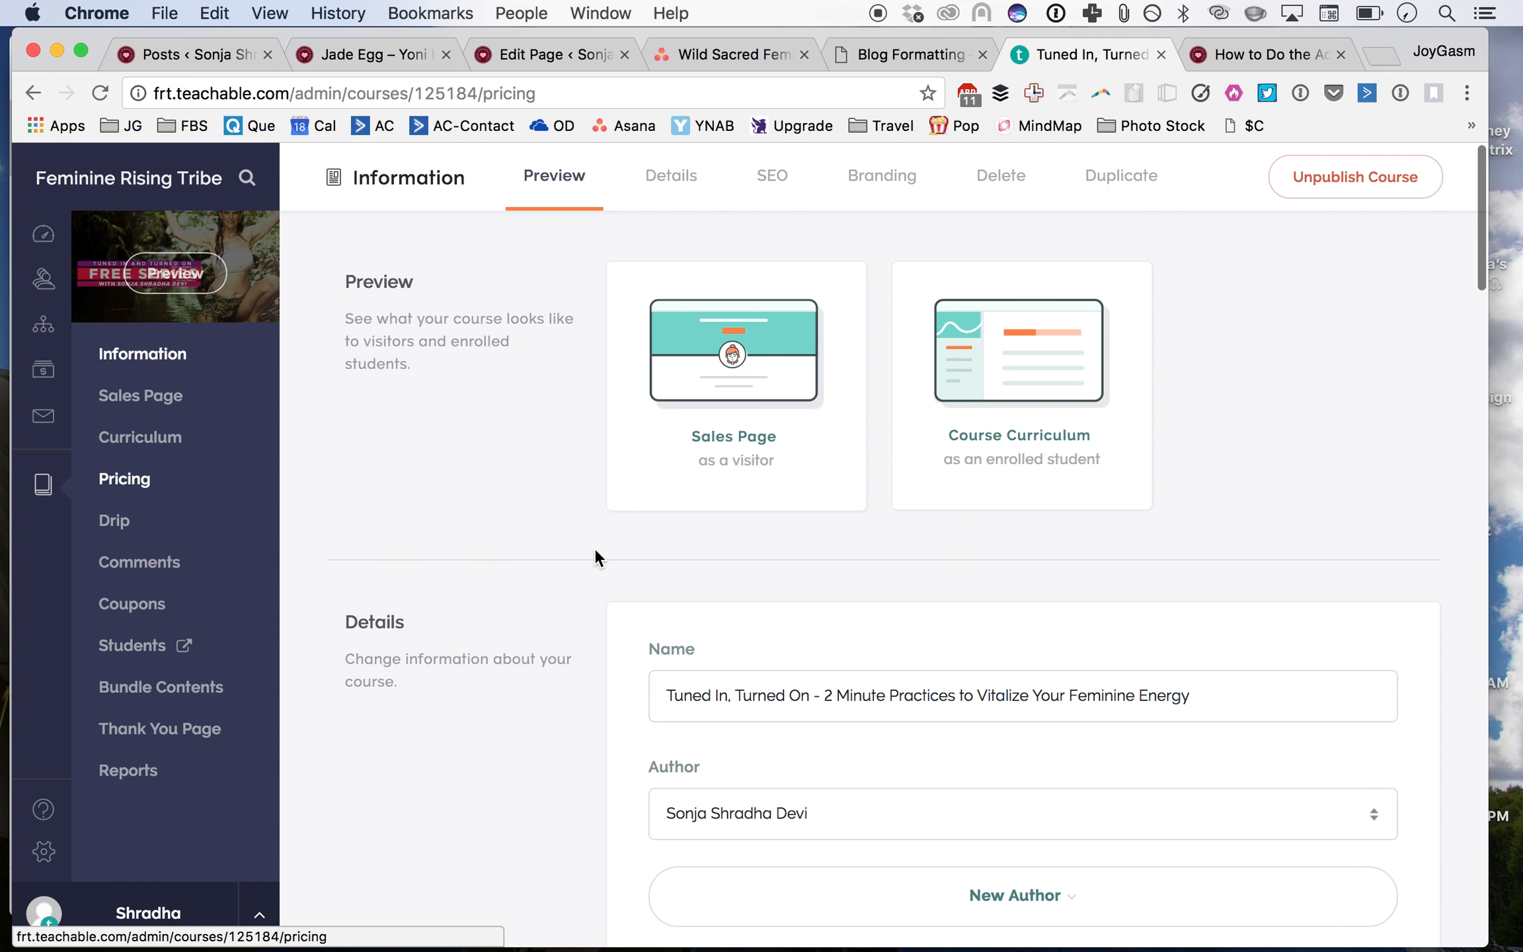
click(903, 312)
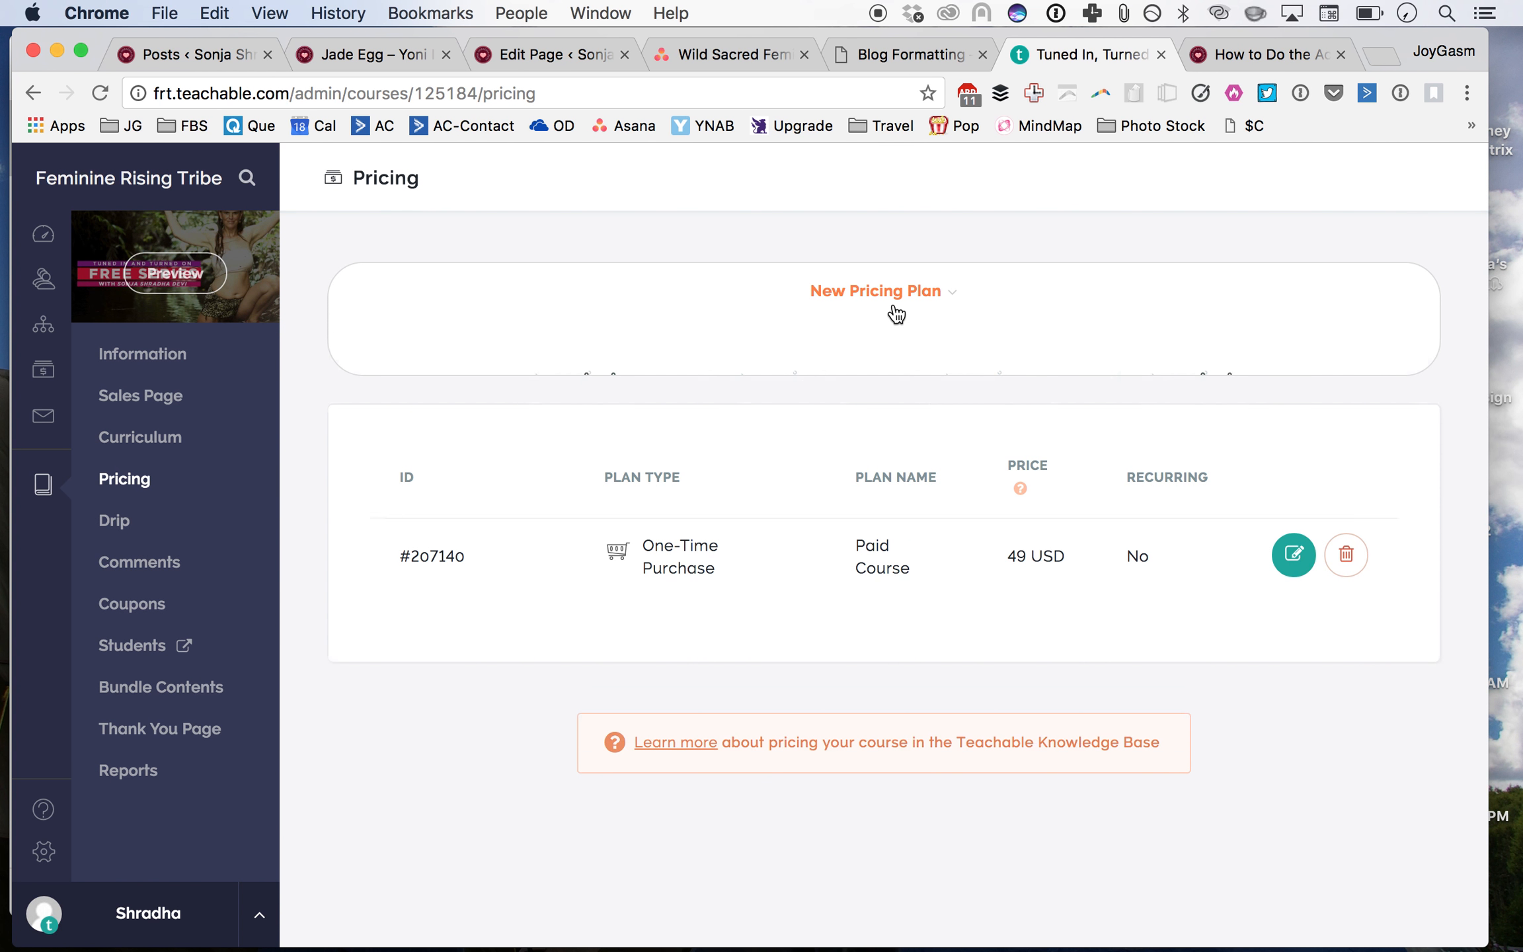
click(768, 484)
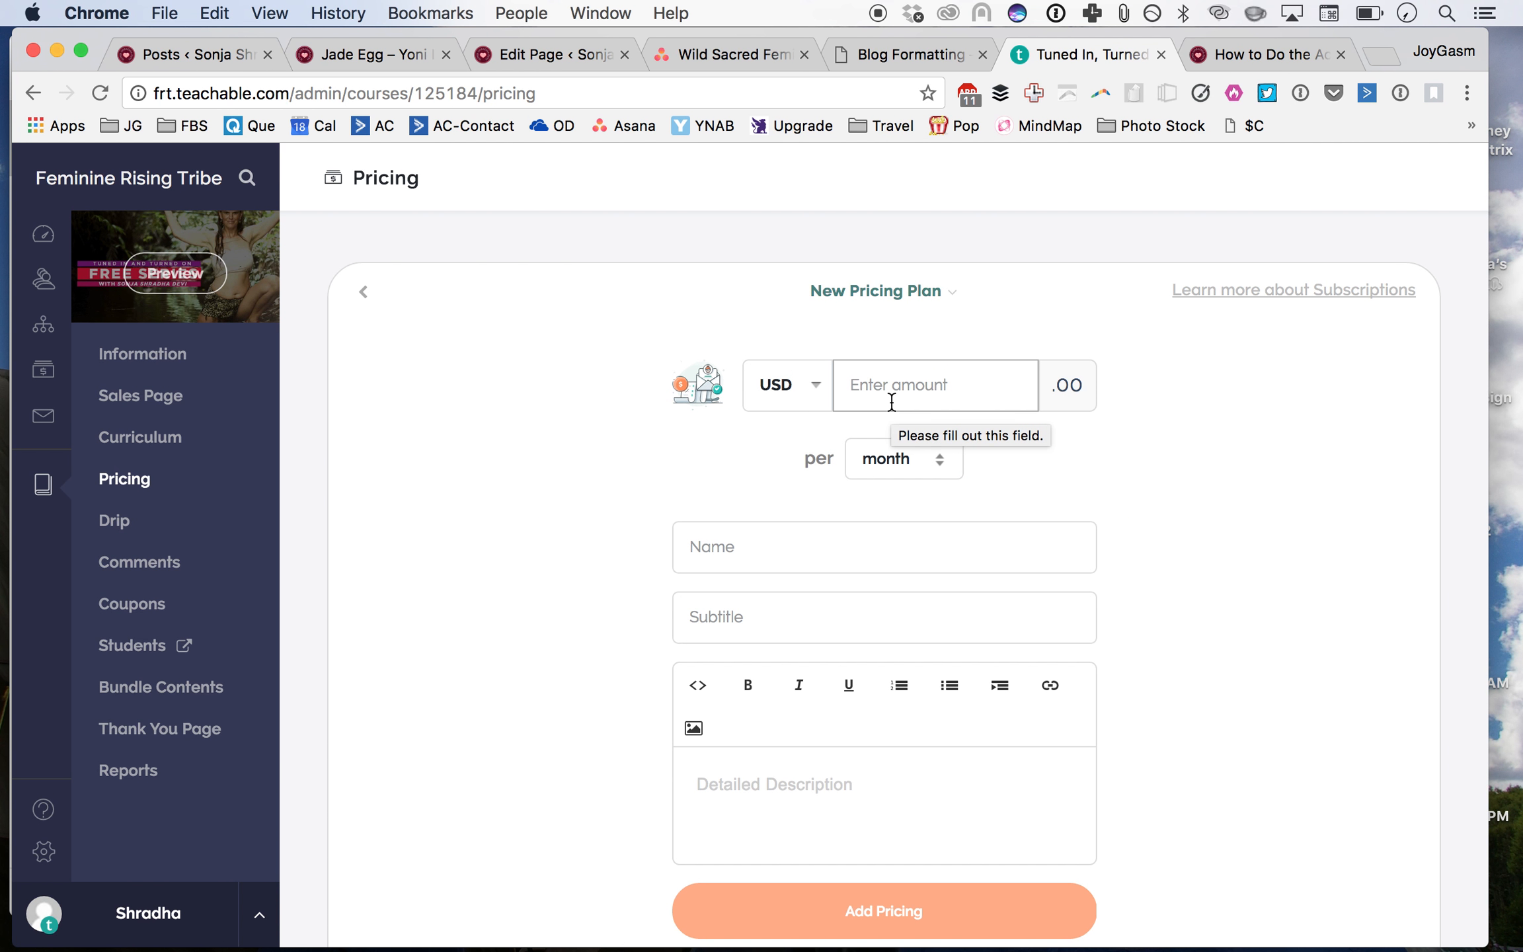
text(49)
Step: Name the plan 'Feminine Rising Tribe ALL ACCESS PASS' with the subtitle 'Get ALL of our courses. Forever!'
click(888, 535)
text(Feminine Rising Tribe ALL ACC)
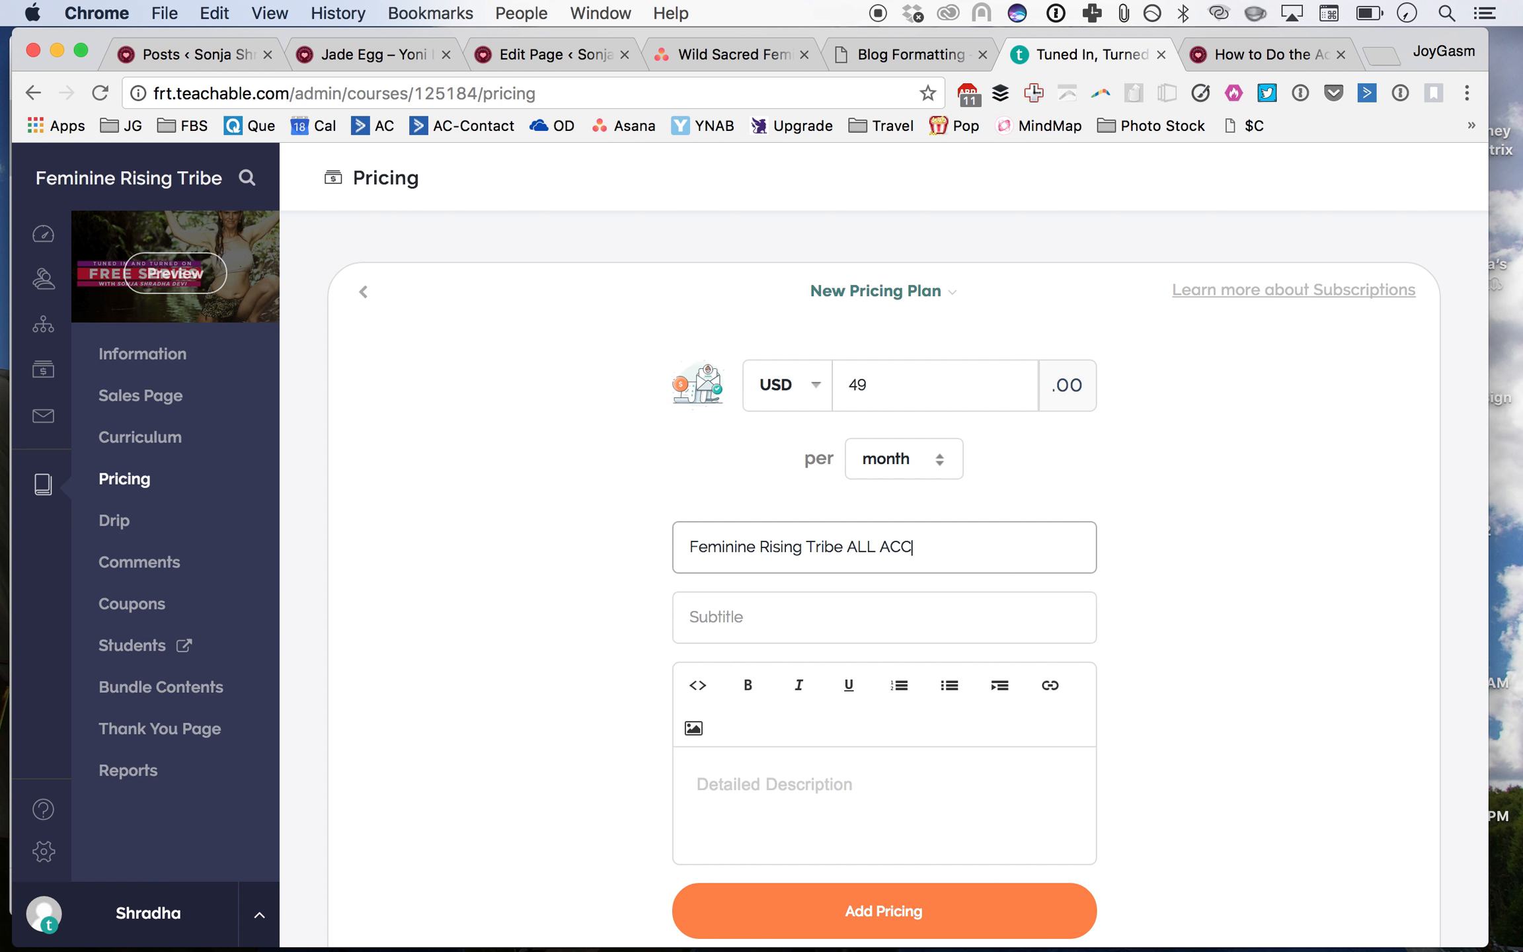
key(Tab)
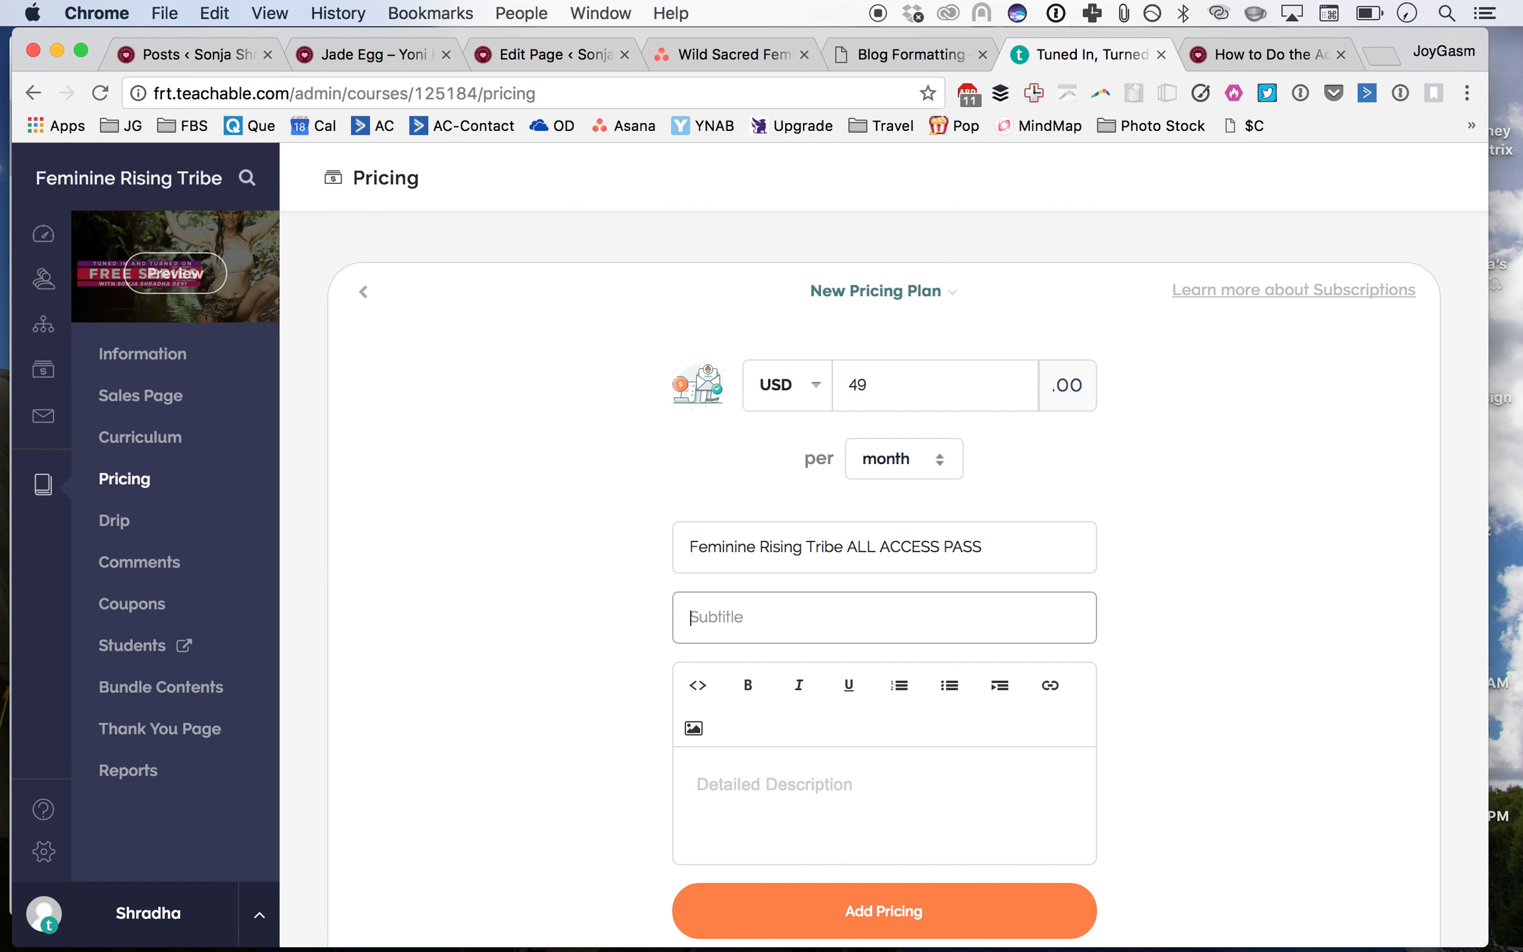
text(get)
text( ALL of cour courses. Forever!)
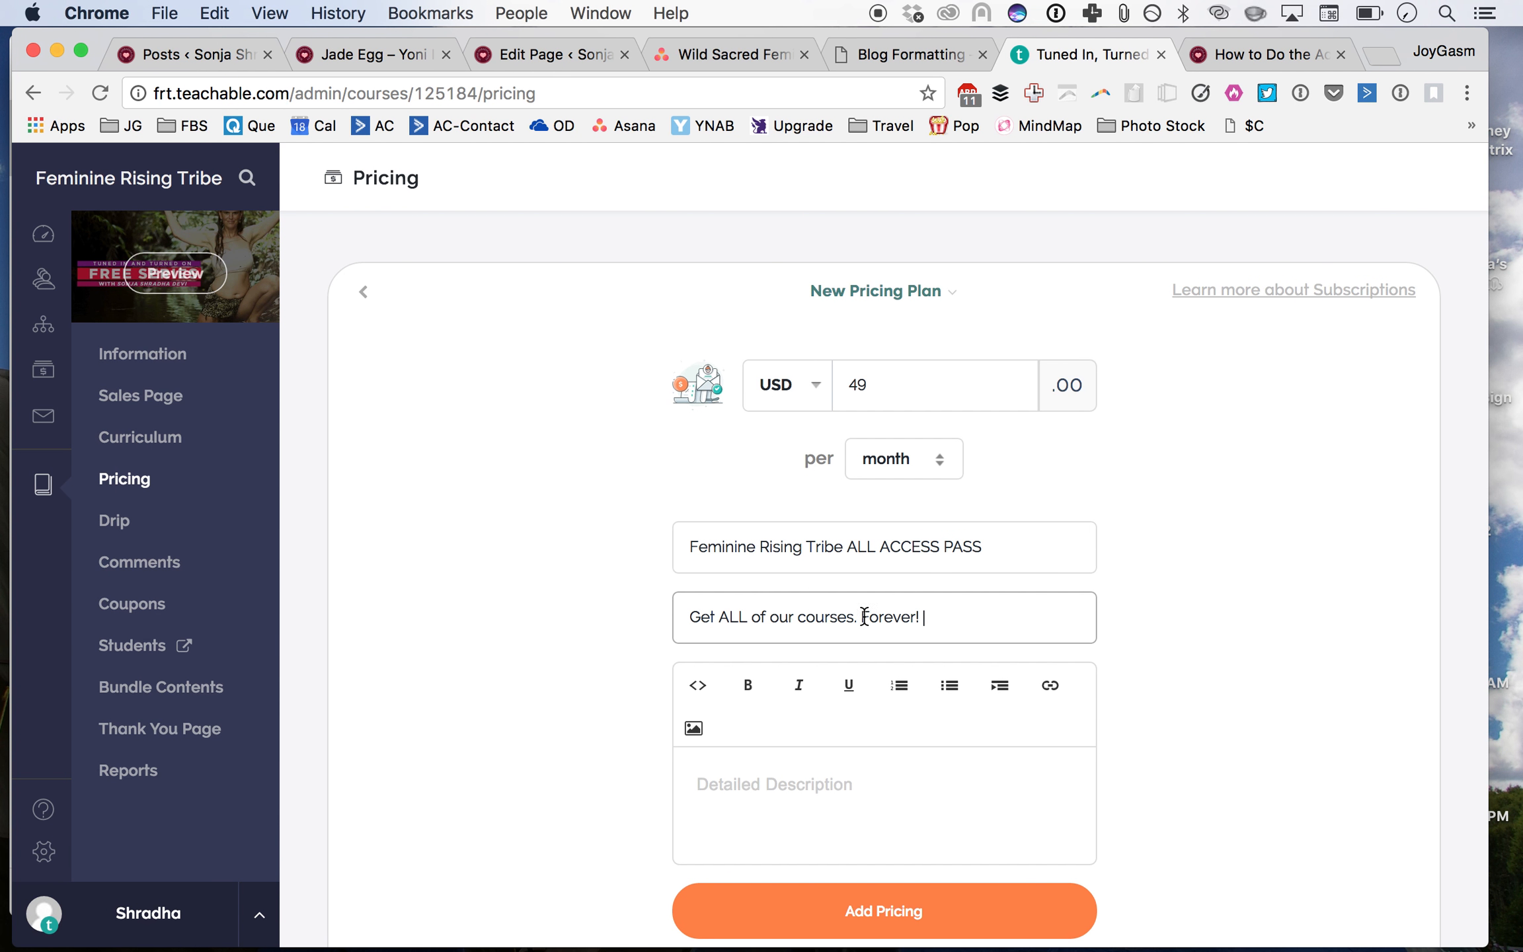
Step: Change the subtitle to 'Get instant access ALL of our courses.' and add the pricing plan
drag(862, 616, 921, 618)
key(BackSpace)
click(714, 617)
text(instant access)
click(858, 781)
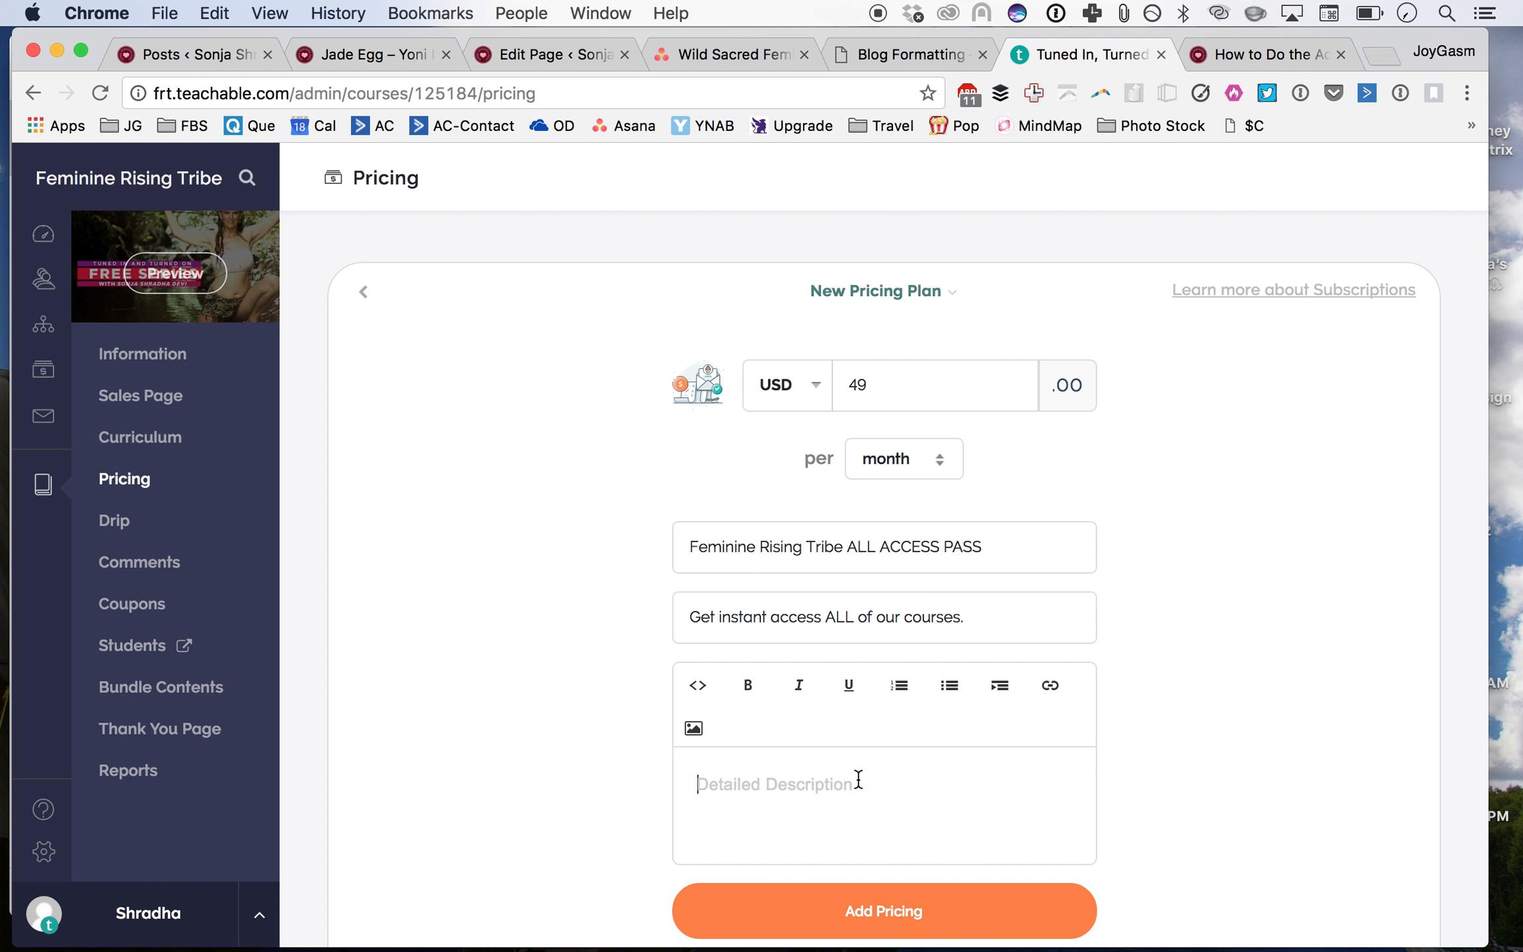
scroll(858, 780, down, 2)
click(863, 823)
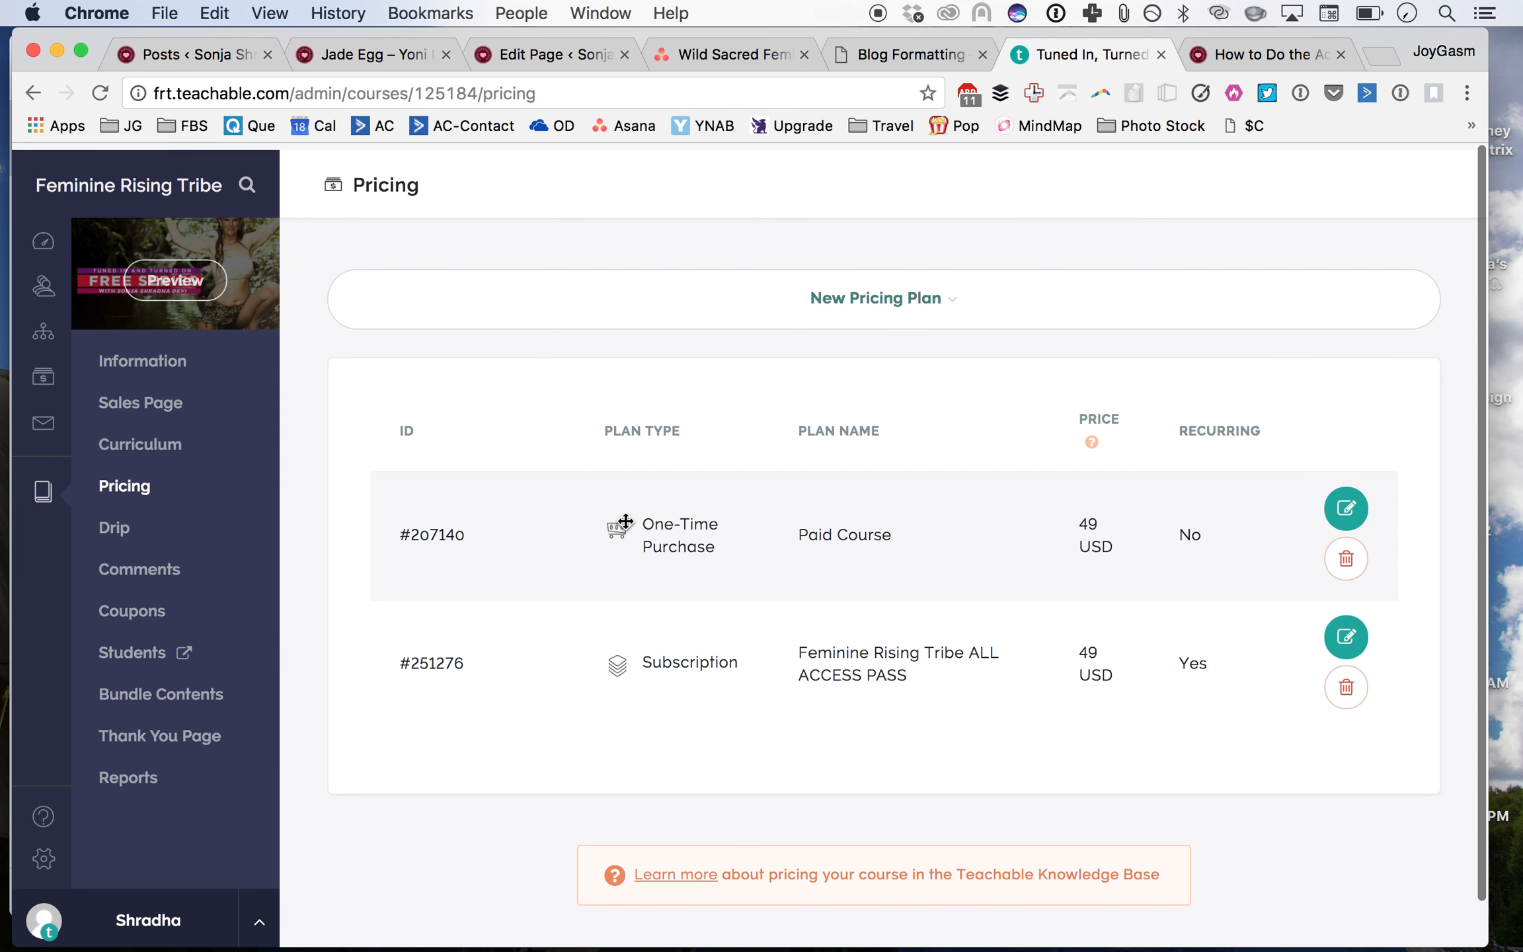
Step: Bundle the 'Activate Your Shakti - FREE video Series for women' and 'Jade Egg Initiation' courses into this course
click(135, 693)
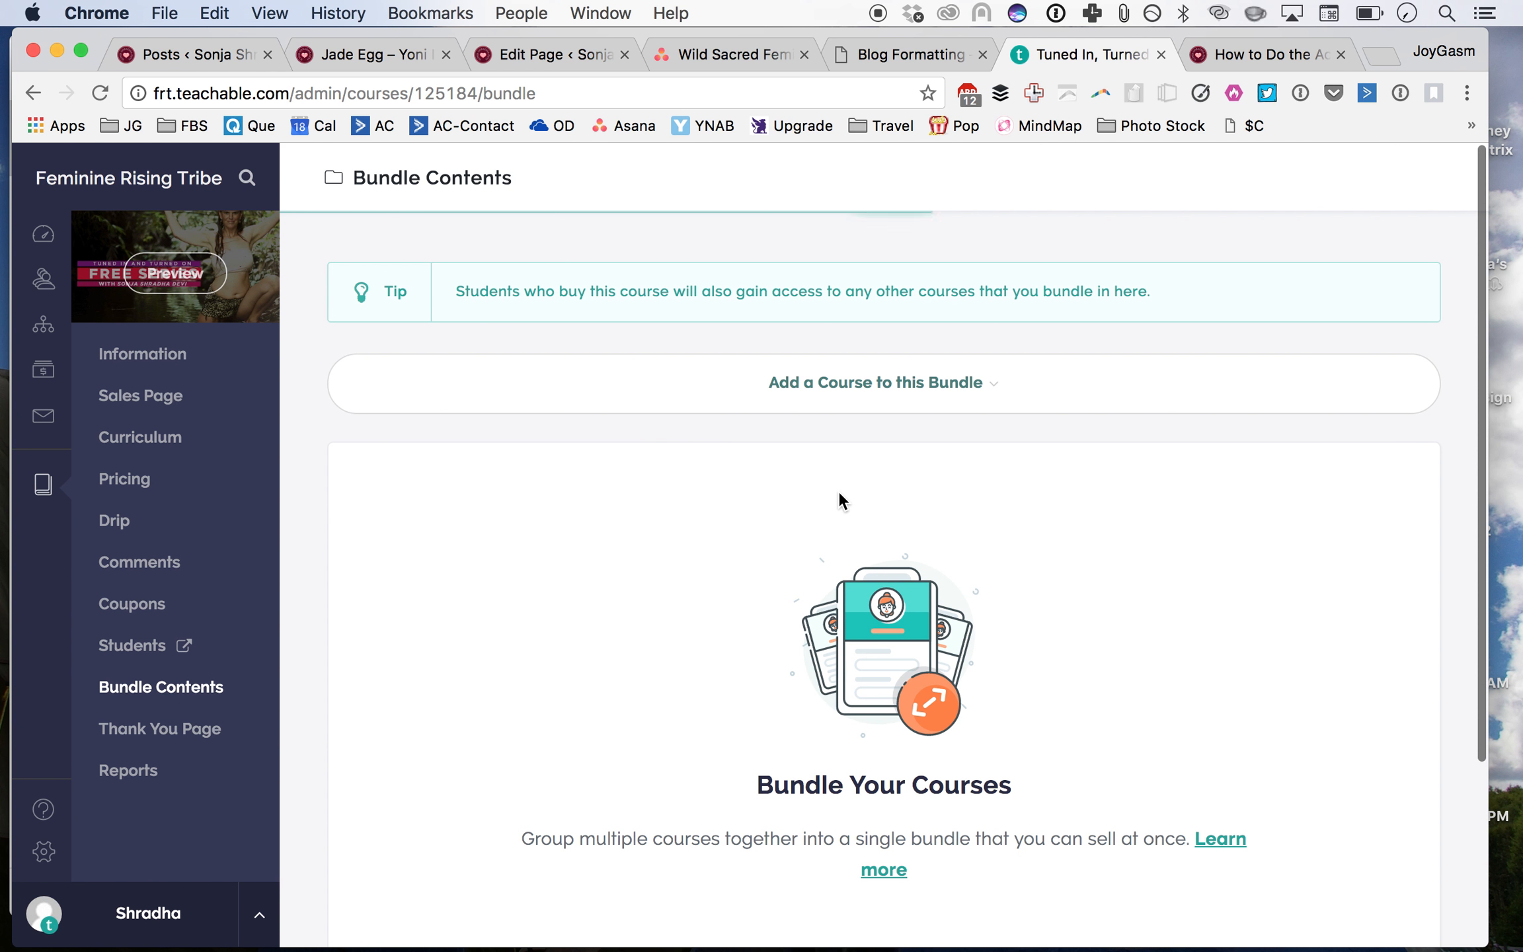
scroll(838, 490, down, 3)
scroll(838, 490, up, 5)
click(839, 367)
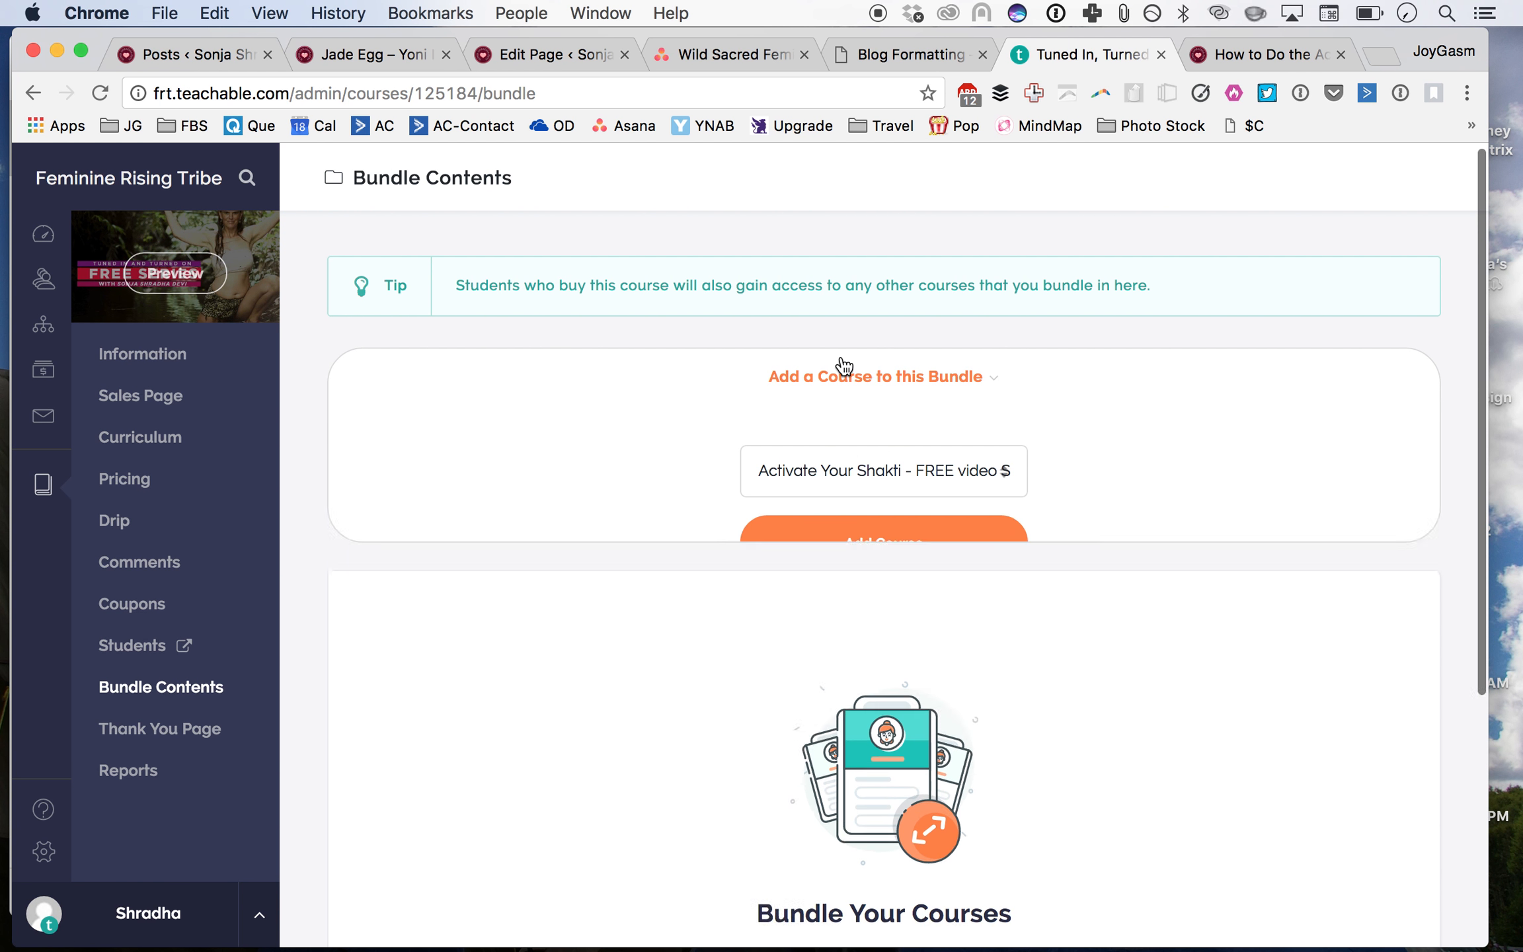
click(859, 471)
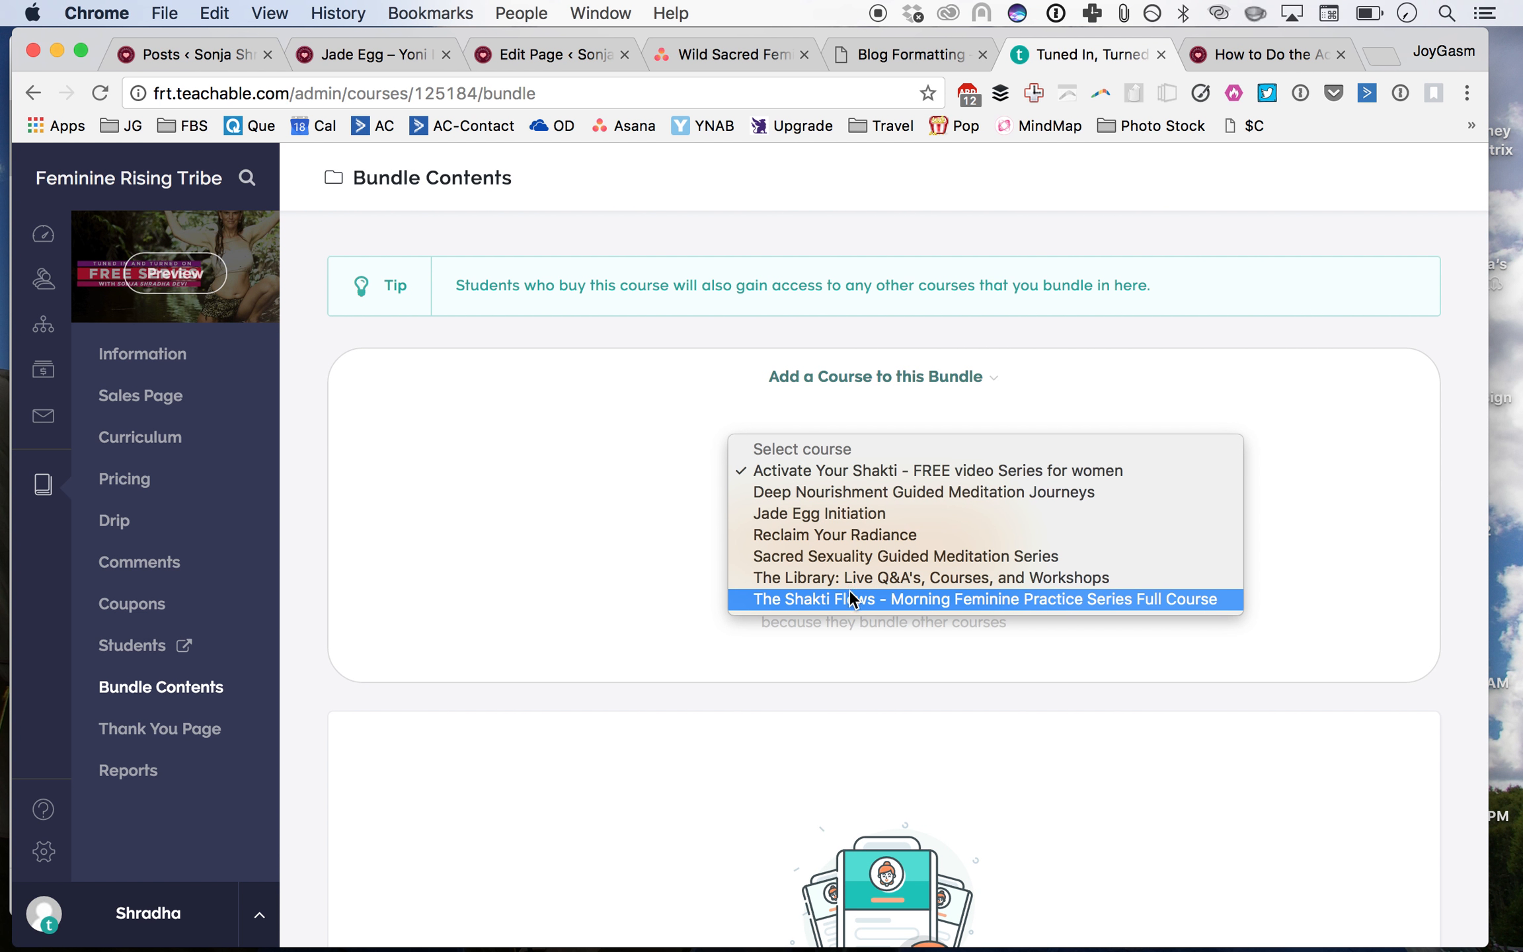
click(849, 471)
click(851, 552)
click(853, 485)
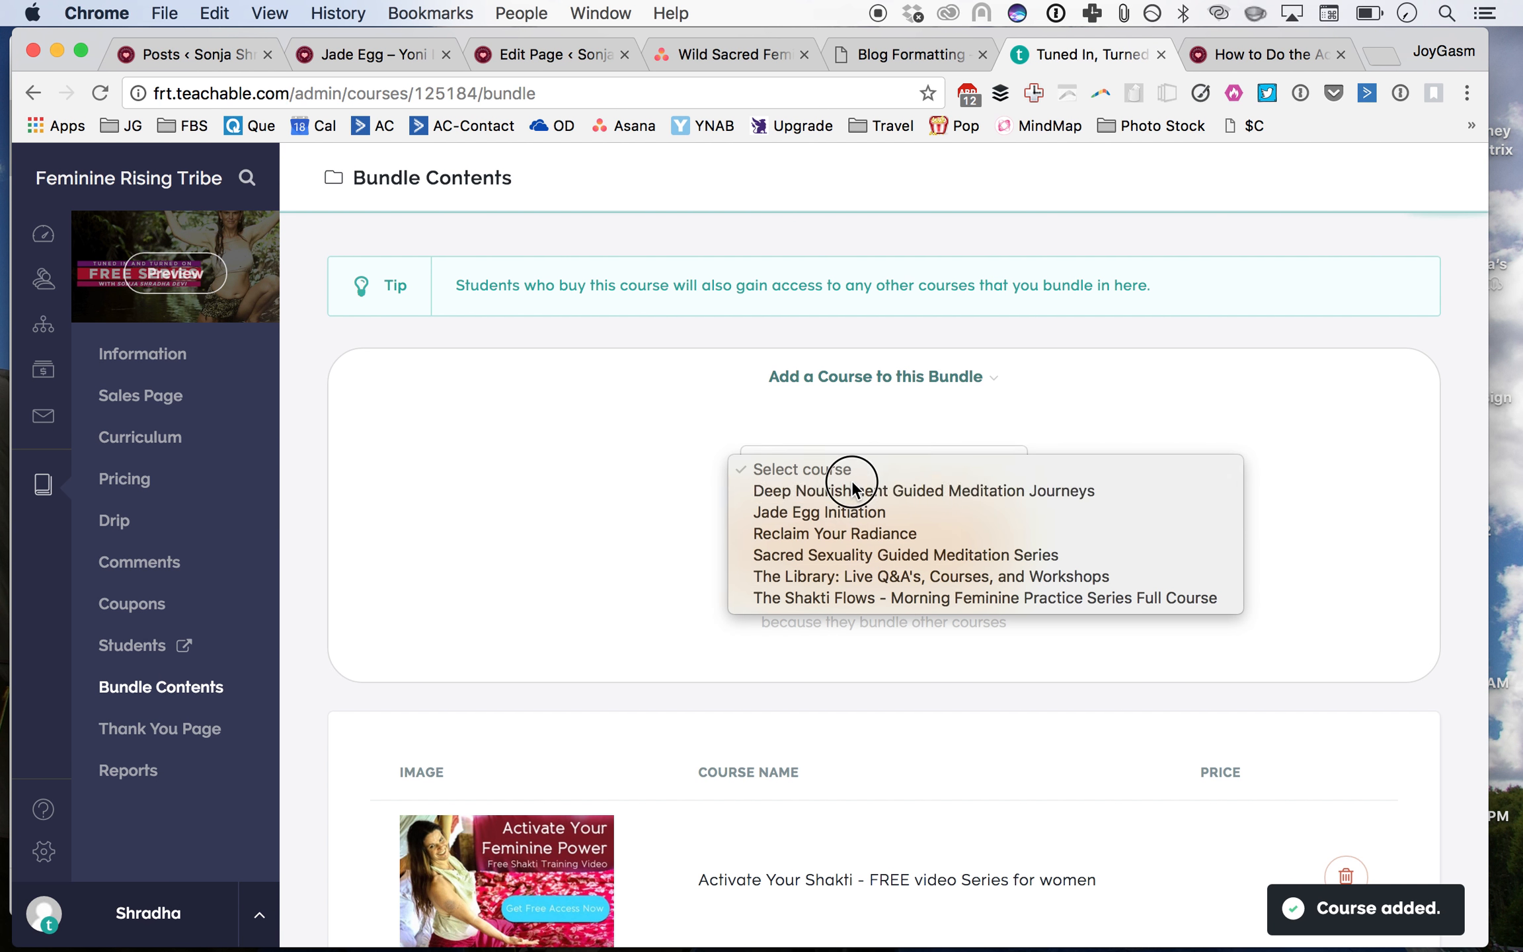
click(852, 510)
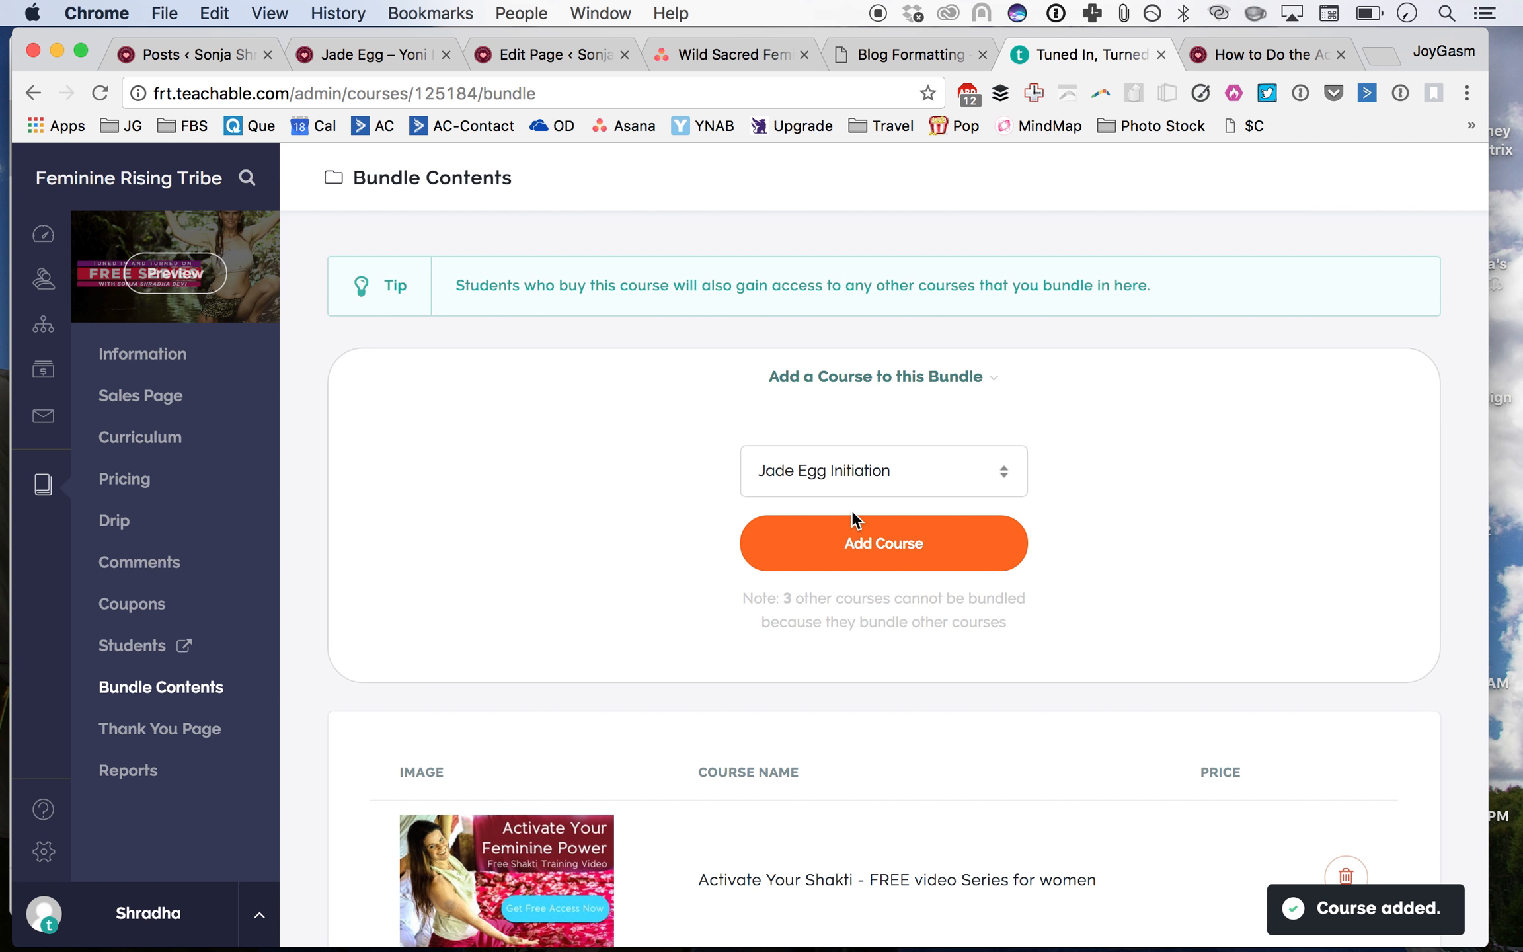
click(841, 548)
Step: Review the bundled course list and move between the open tabs back to the blog formatting template
scroll(680, 550, down, 3)
scroll(679, 550, down, 1)
scroll(679, 550, up, 2)
scroll(679, 550, down, 5)
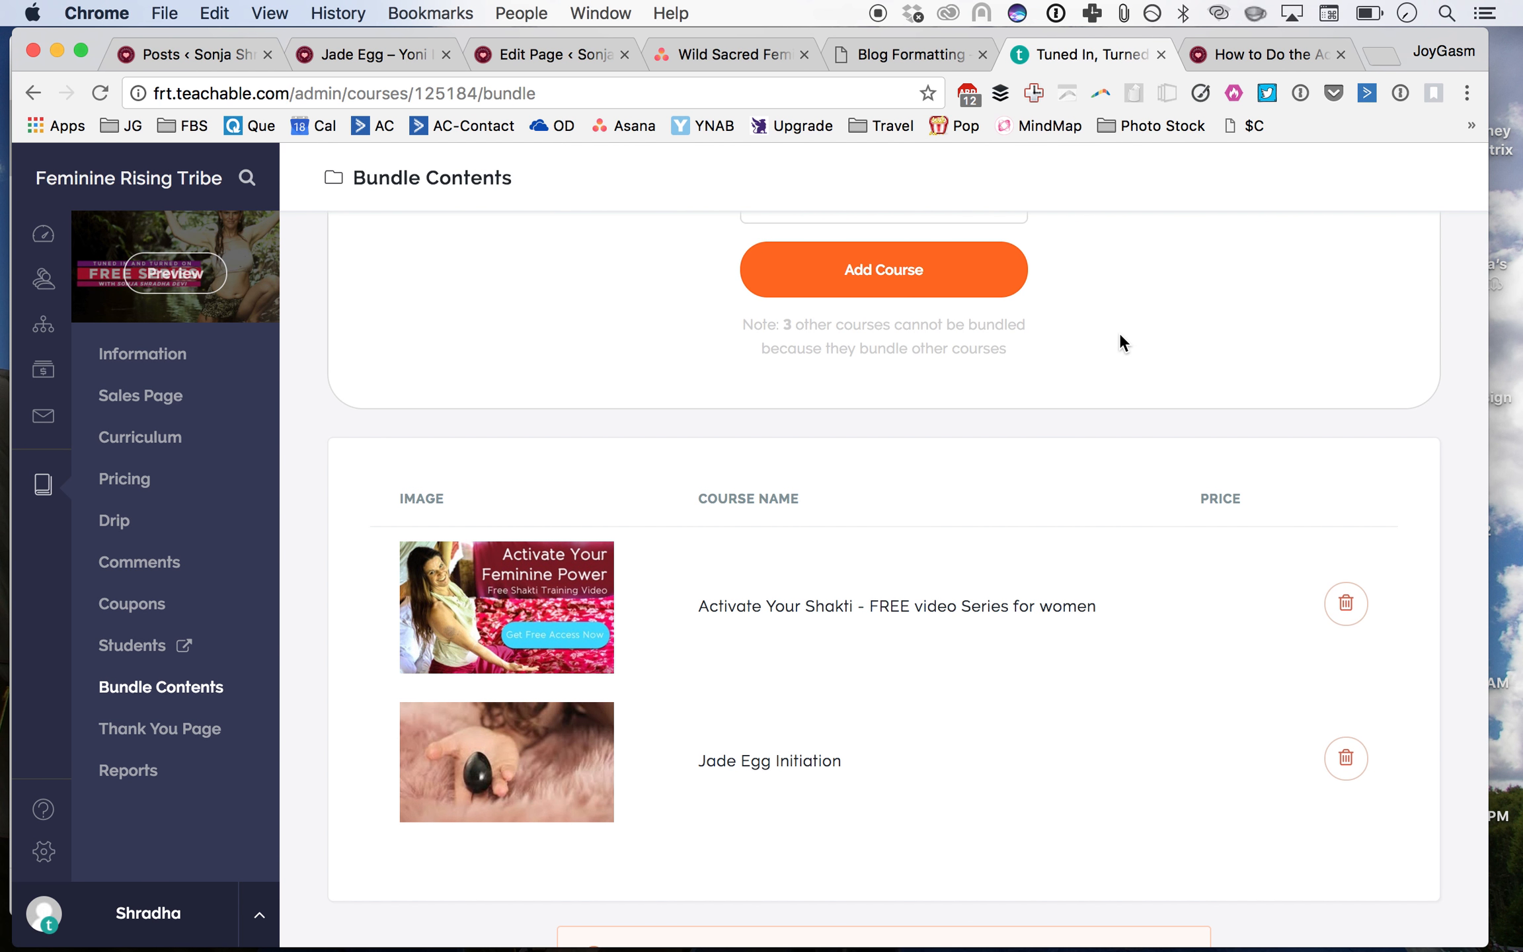
scroll(1120, 332, up, 5)
click(1227, 56)
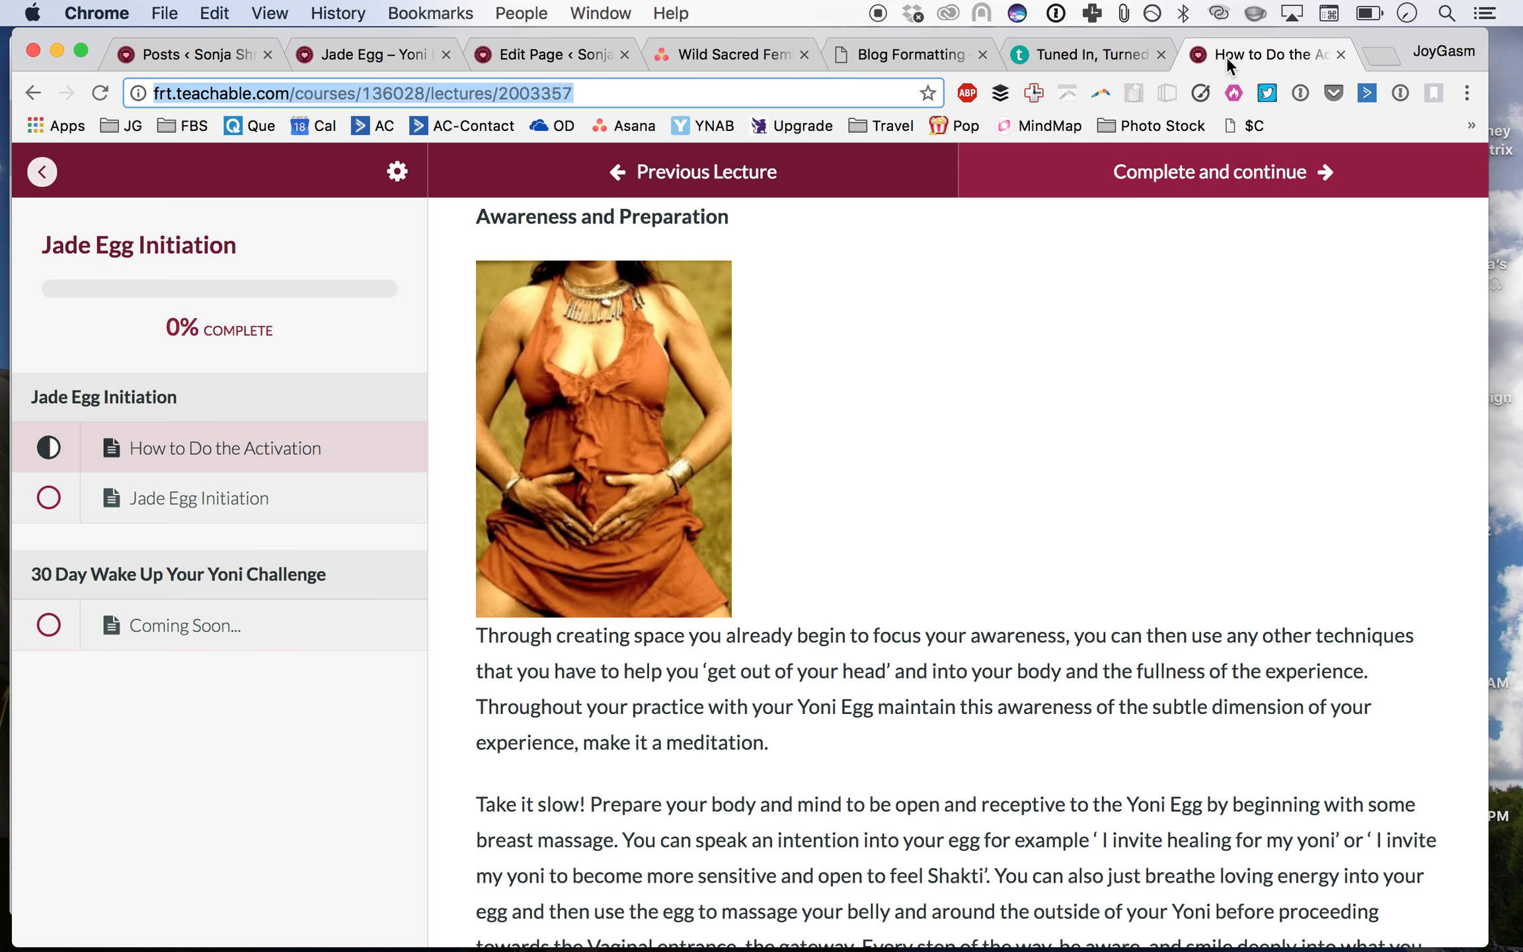
click(908, 56)
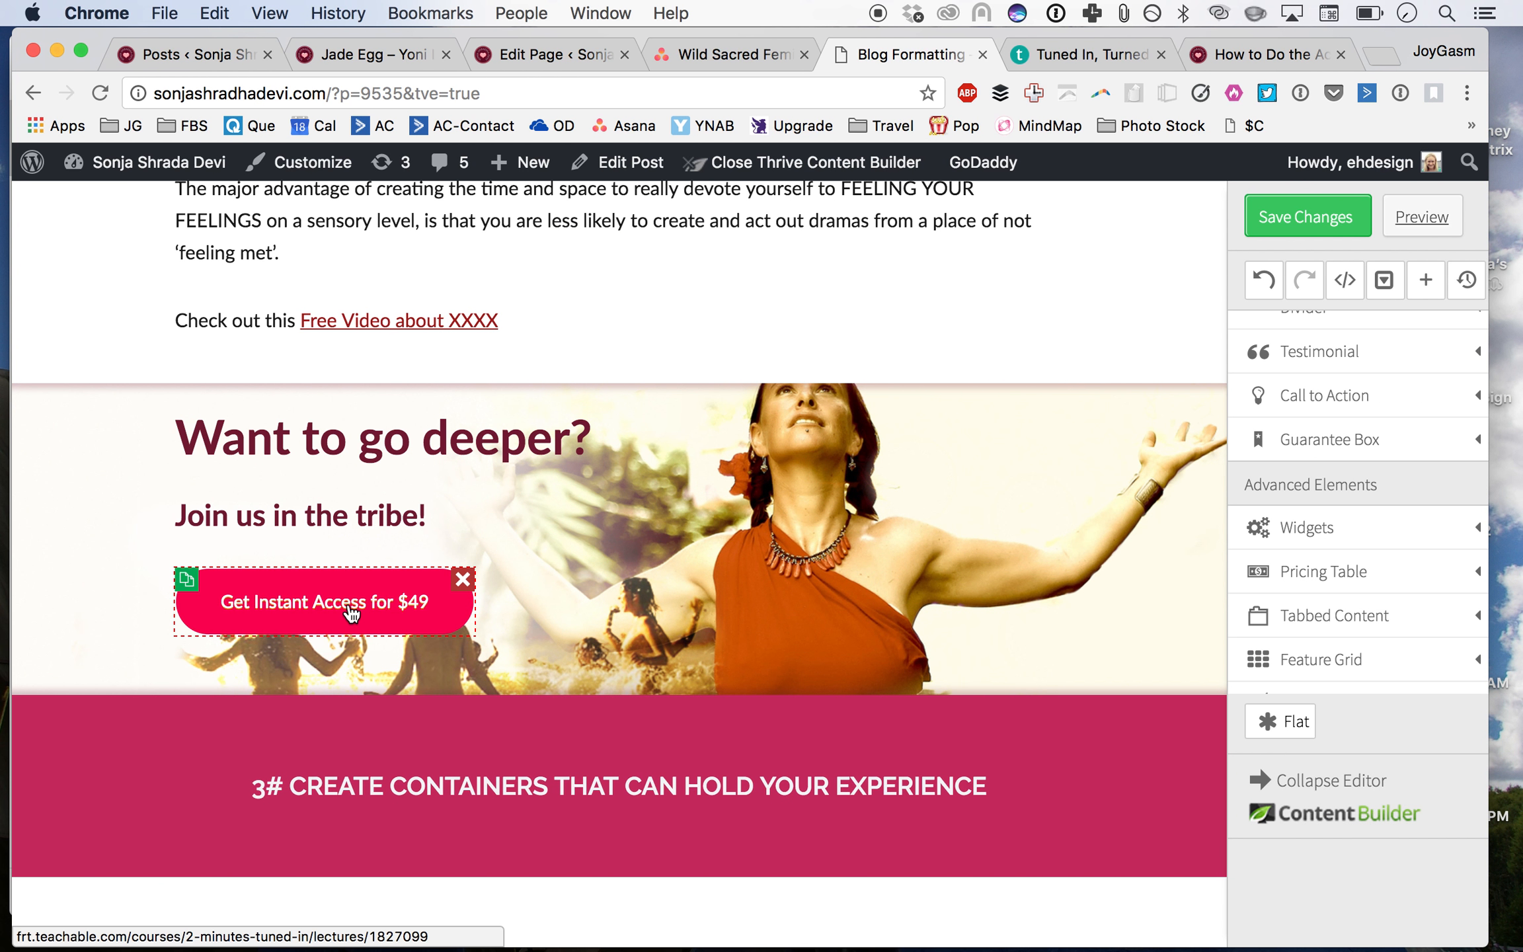
click(1078, 56)
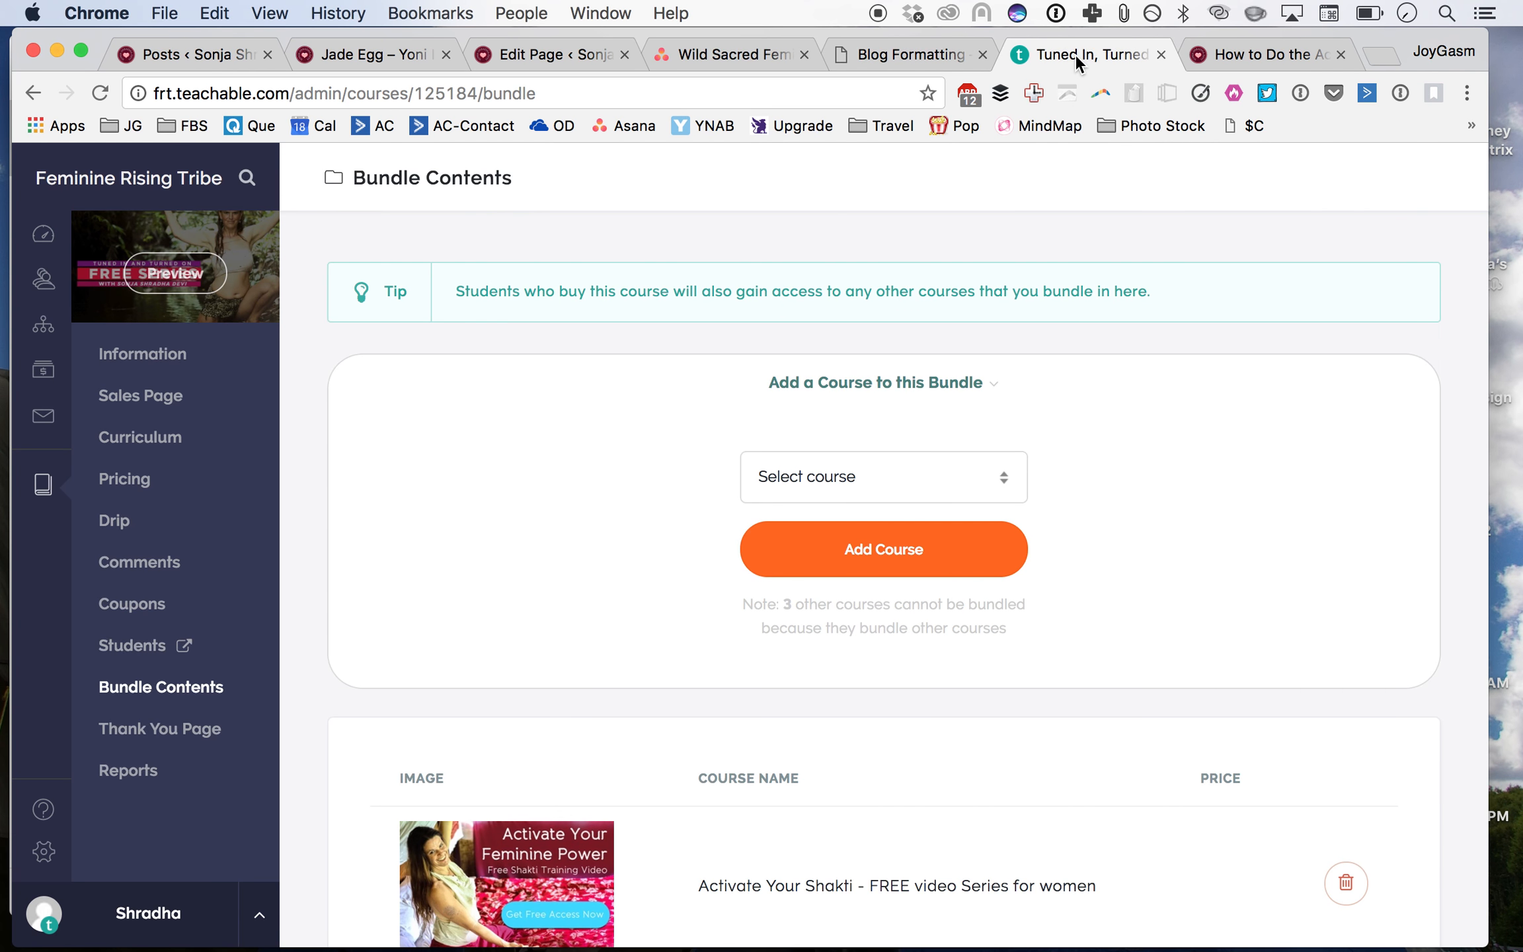
click(908, 56)
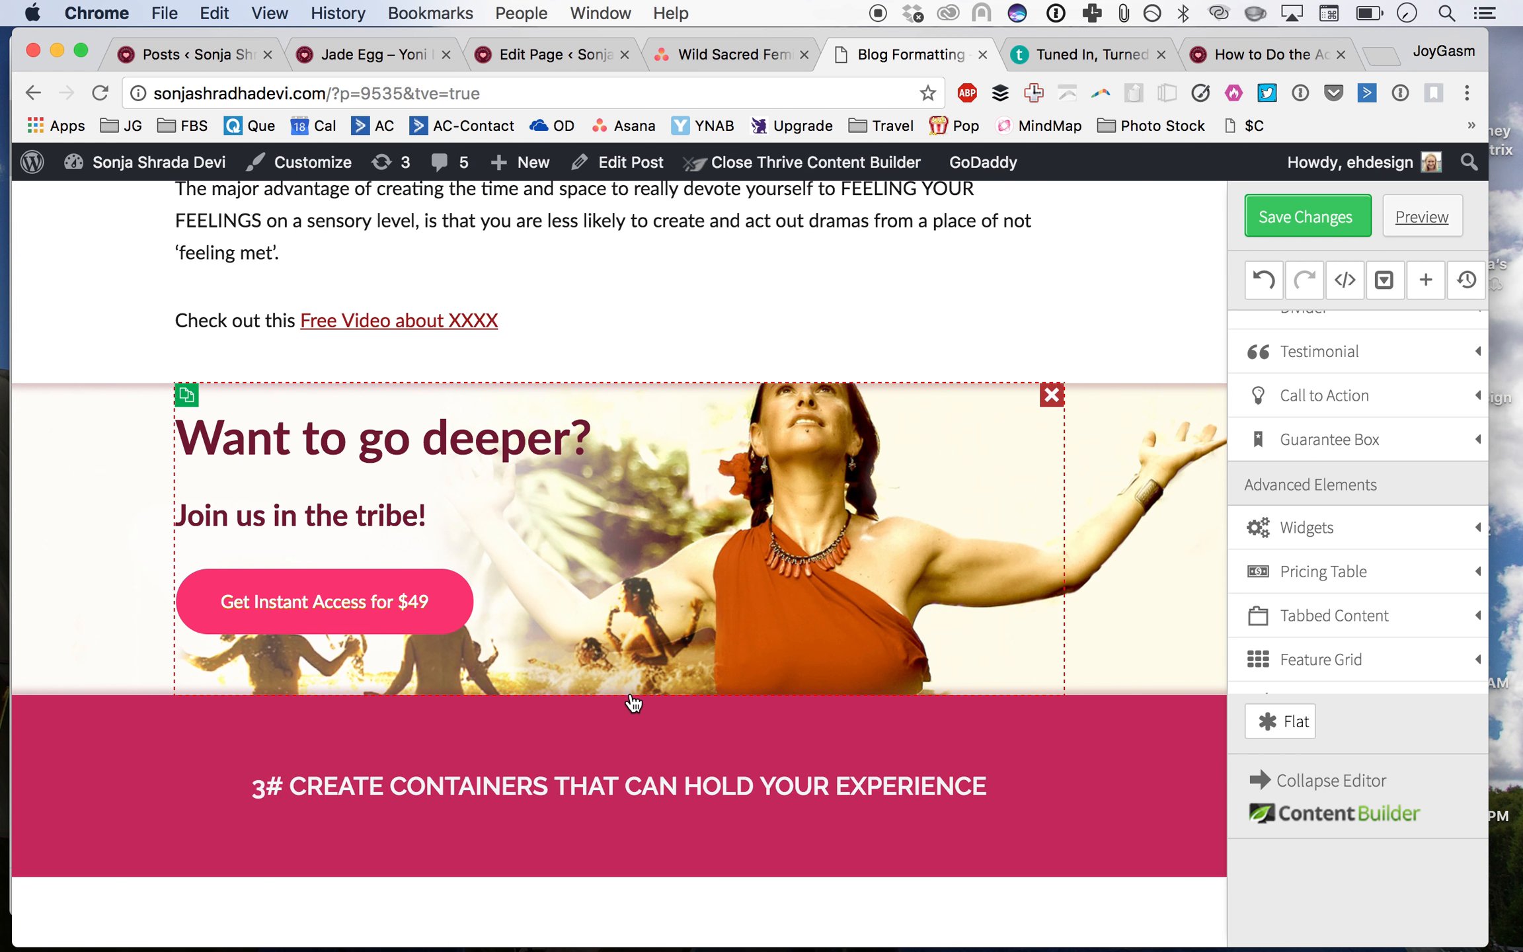
Step: Insert a Page Section between the 'Want to go deeper?' section and the '3# CREATE CONTAINERS' banner
scroll(633, 701, down, 3)
scroll(634, 701, down, 2)
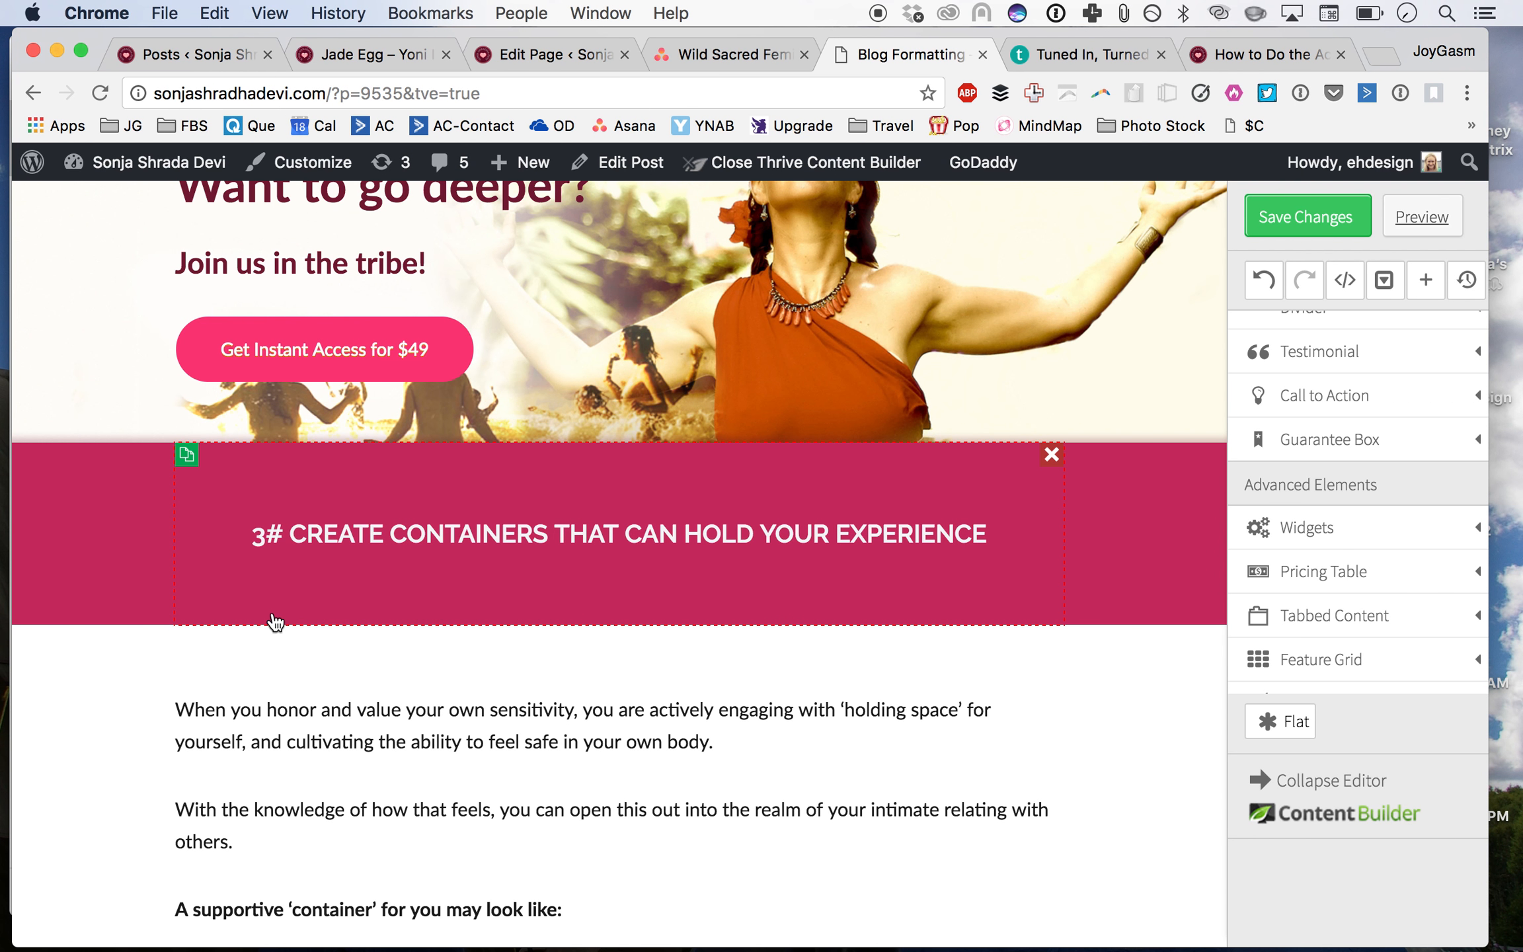
scroll(1380, 588, down, 5)
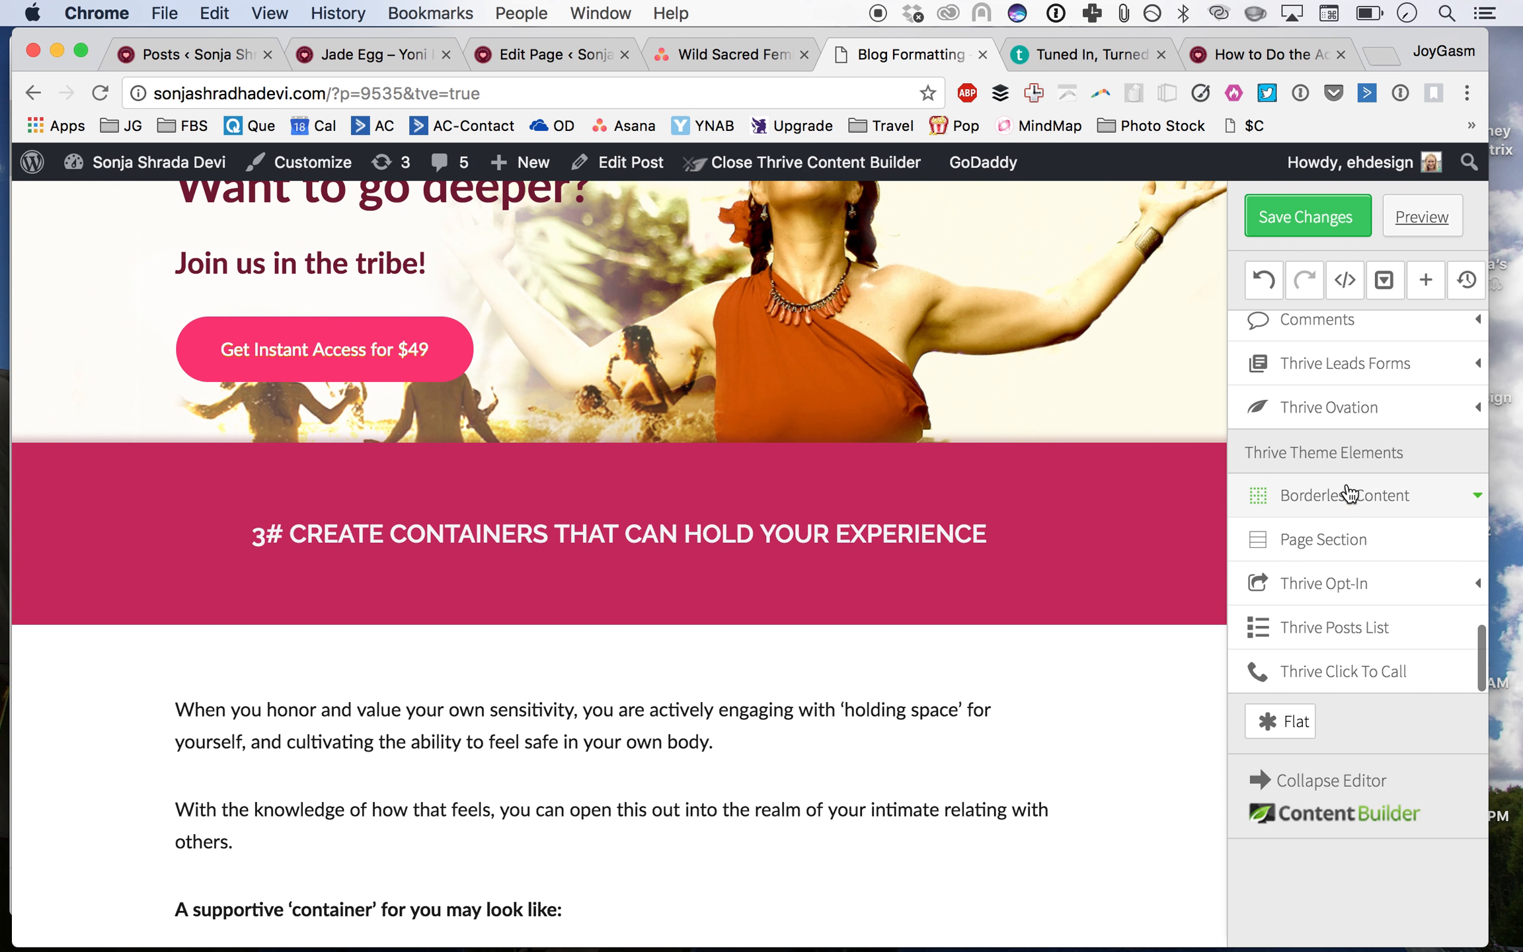
drag(1348, 536, 1042, 481)
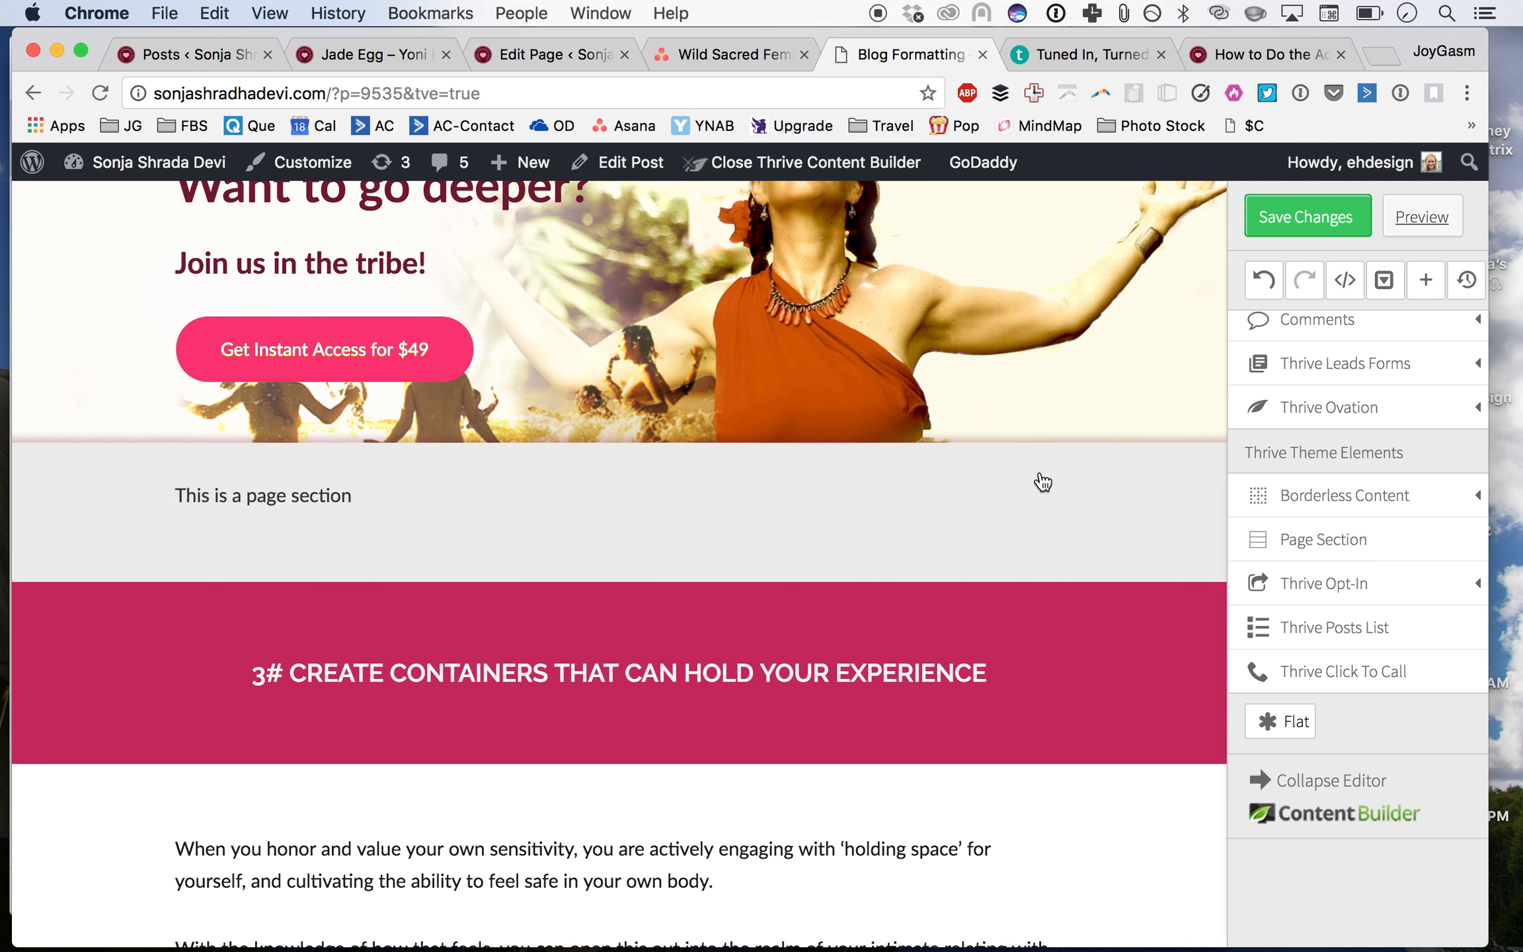
Step: Set the new page section's background colour to white, rgba(255,255,255,1)
click(506, 459)
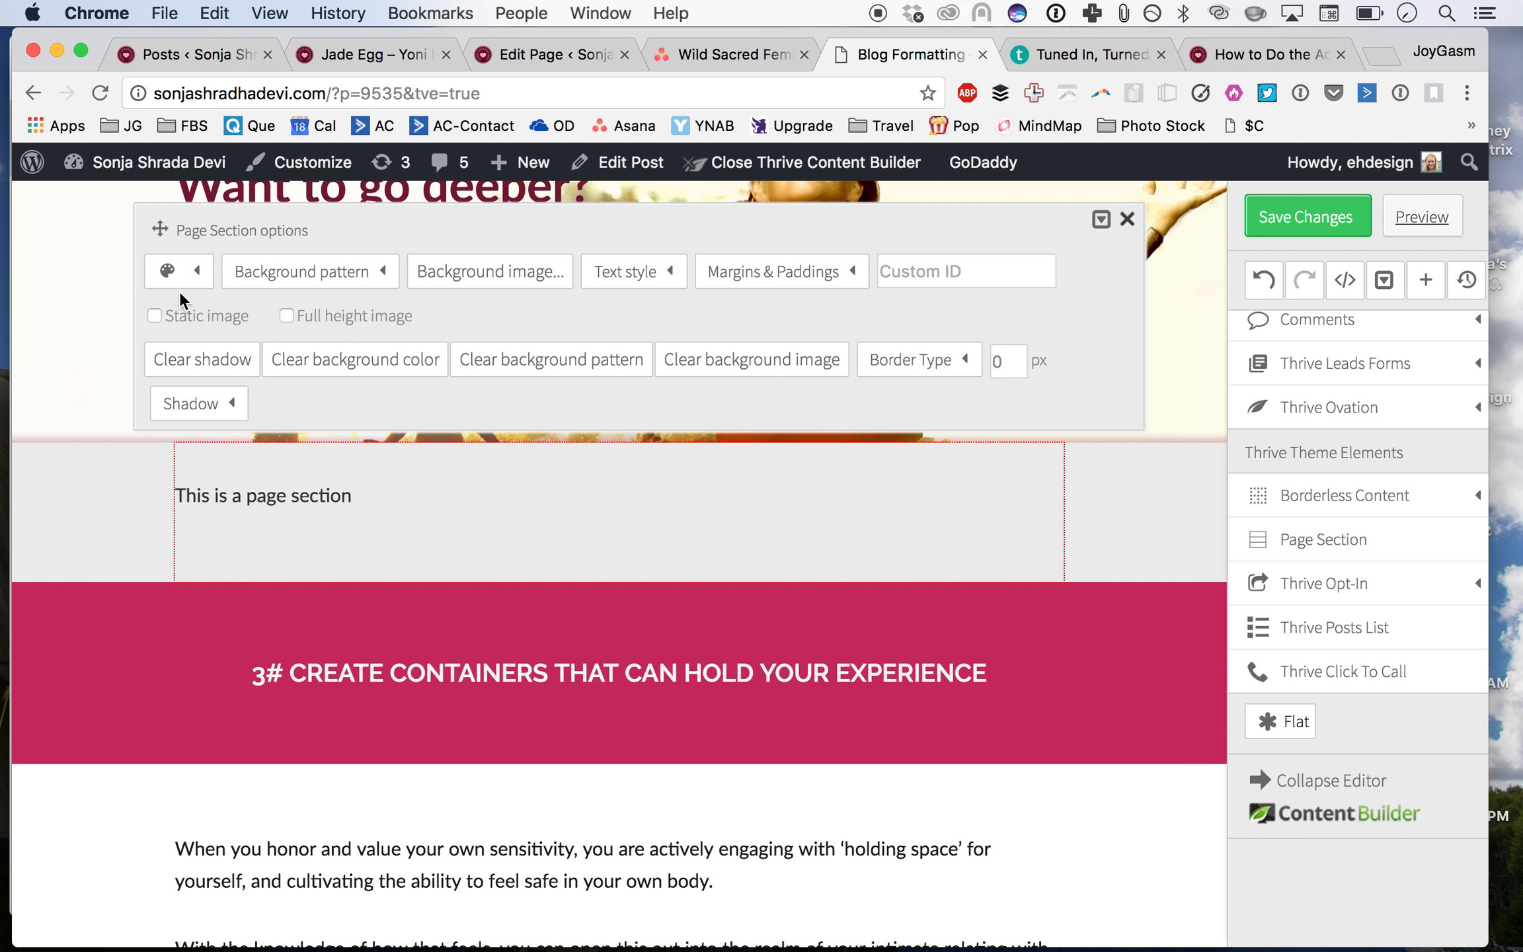
click(180, 278)
click(177, 357)
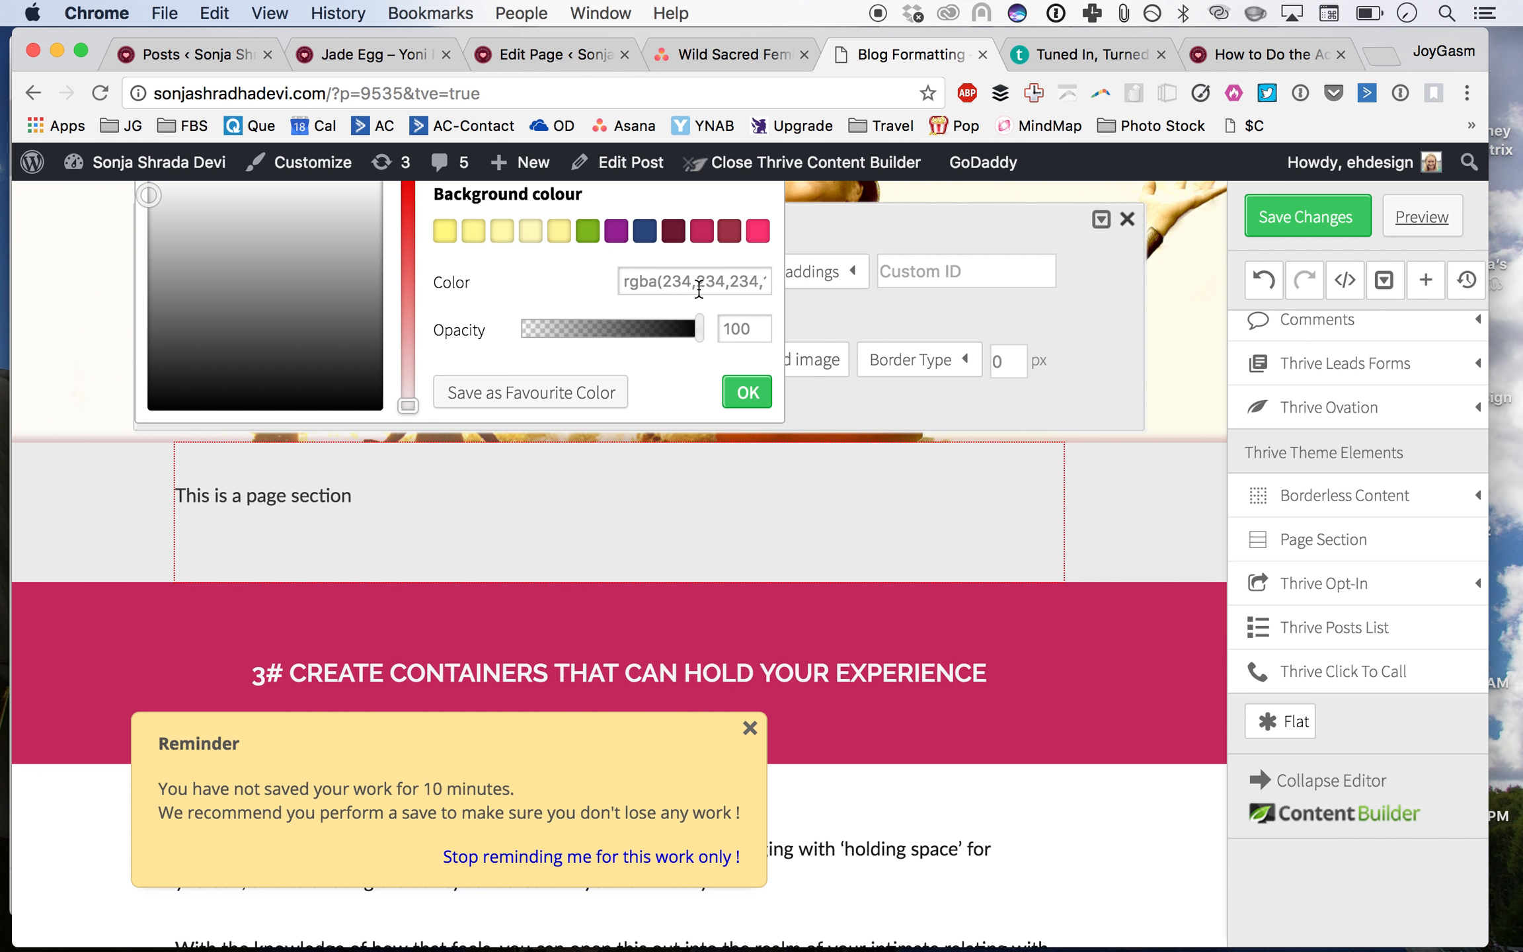
double_click(700, 282)
text(ff)
key(super+a)
text(f)
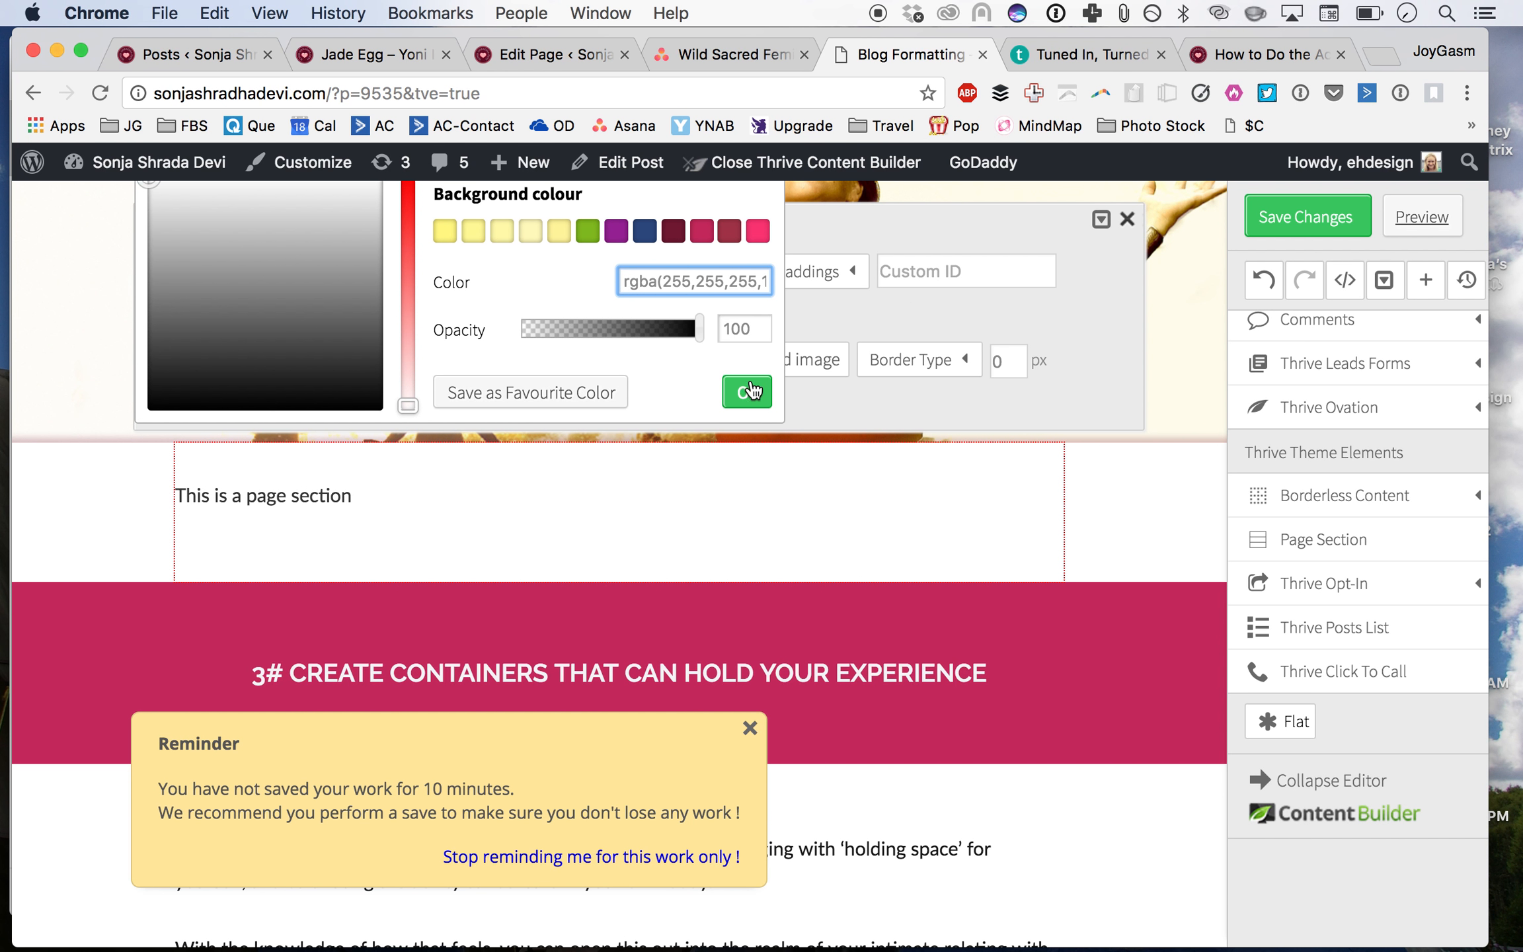
click(745, 392)
click(396, 516)
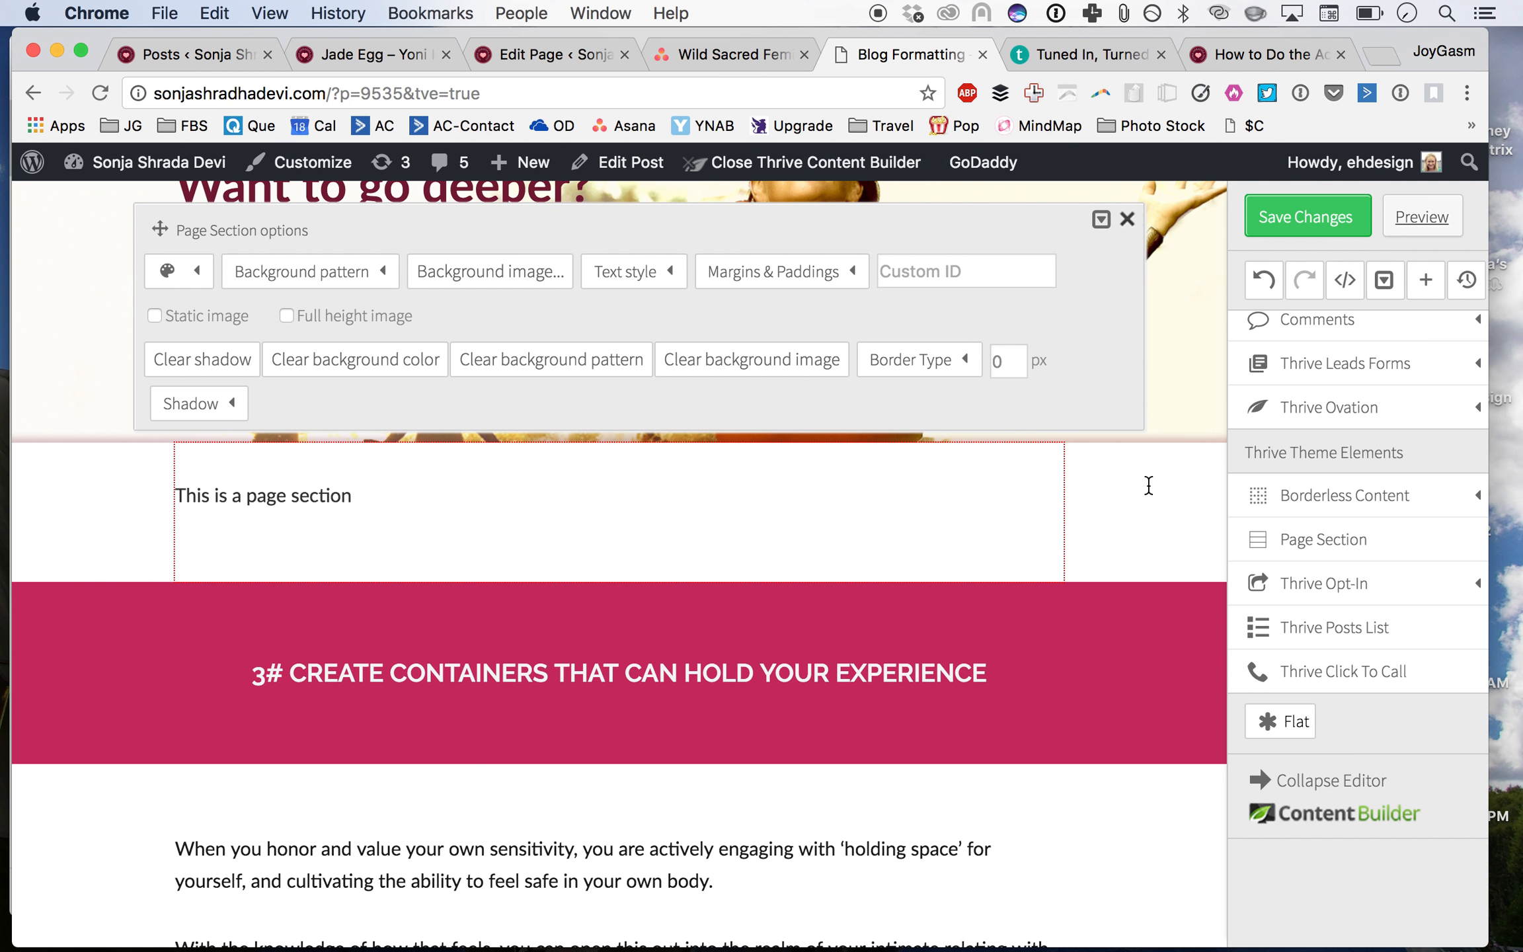
click(1127, 219)
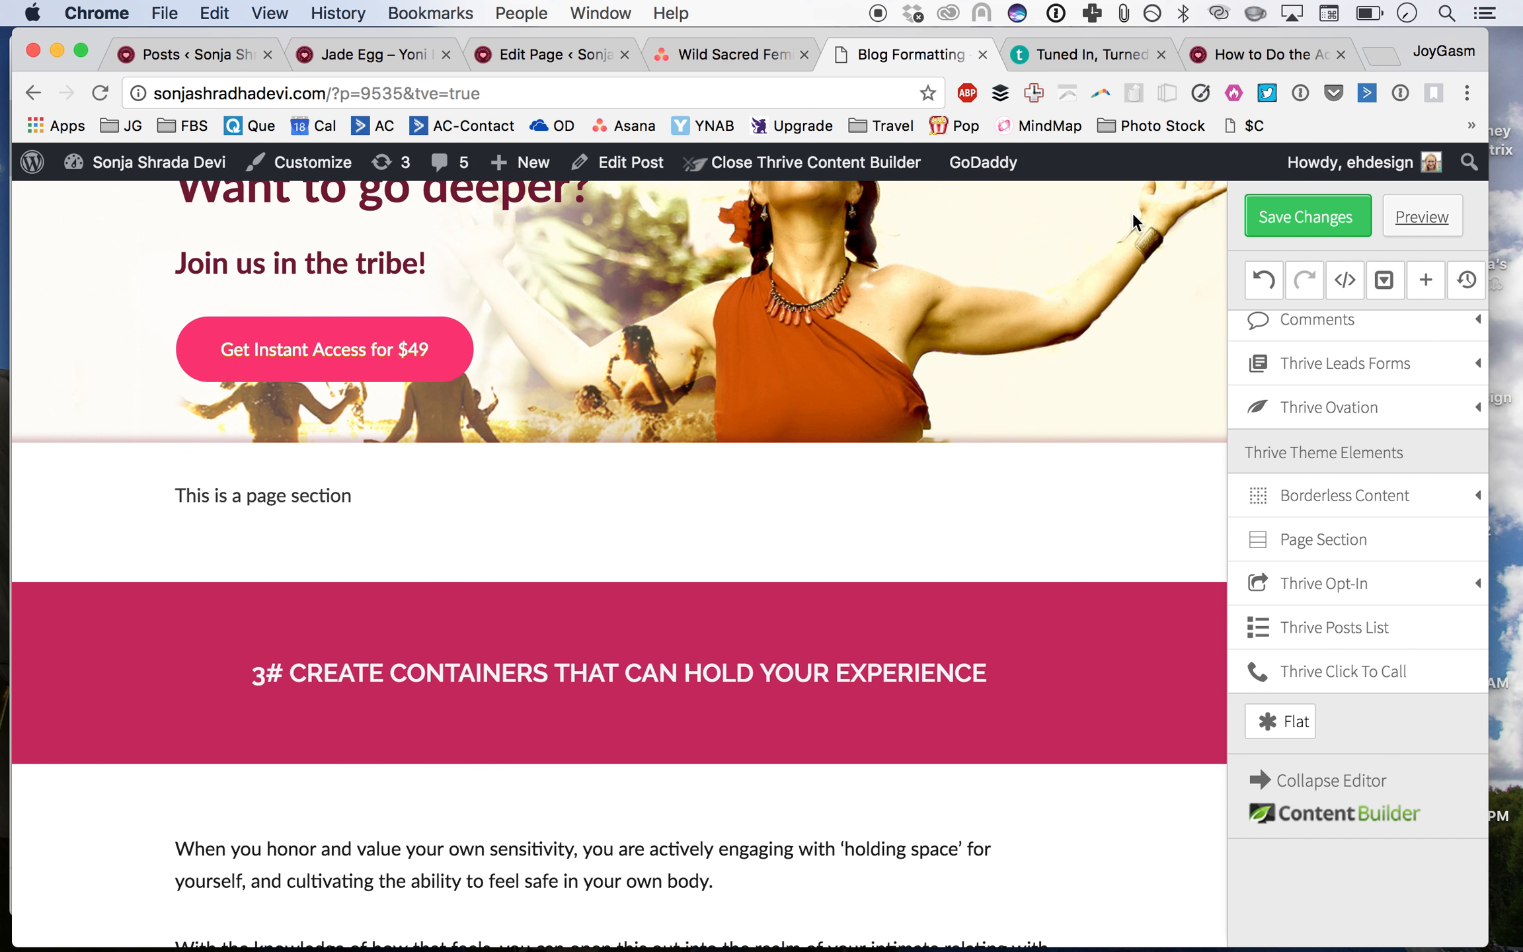
Step: Add a Paragraph/Text Element inside the new white page section
scroll(953, 493, up, 3)
click(899, 582)
scroll(1060, 904, up, 2)
scroll(1058, 884, down, 4)
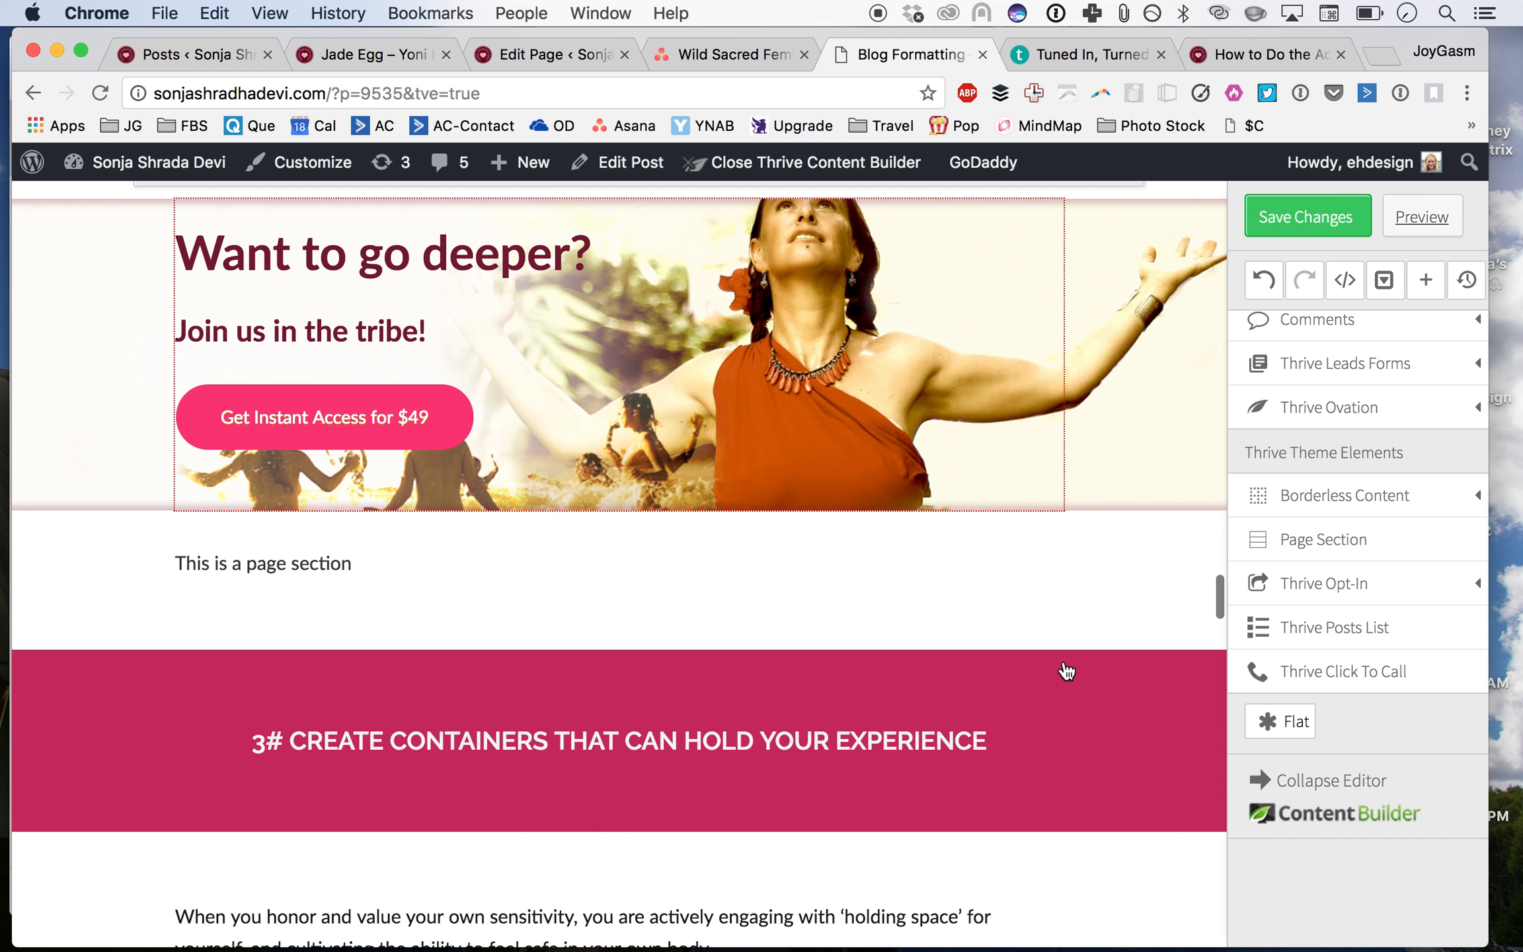
click(1051, 563)
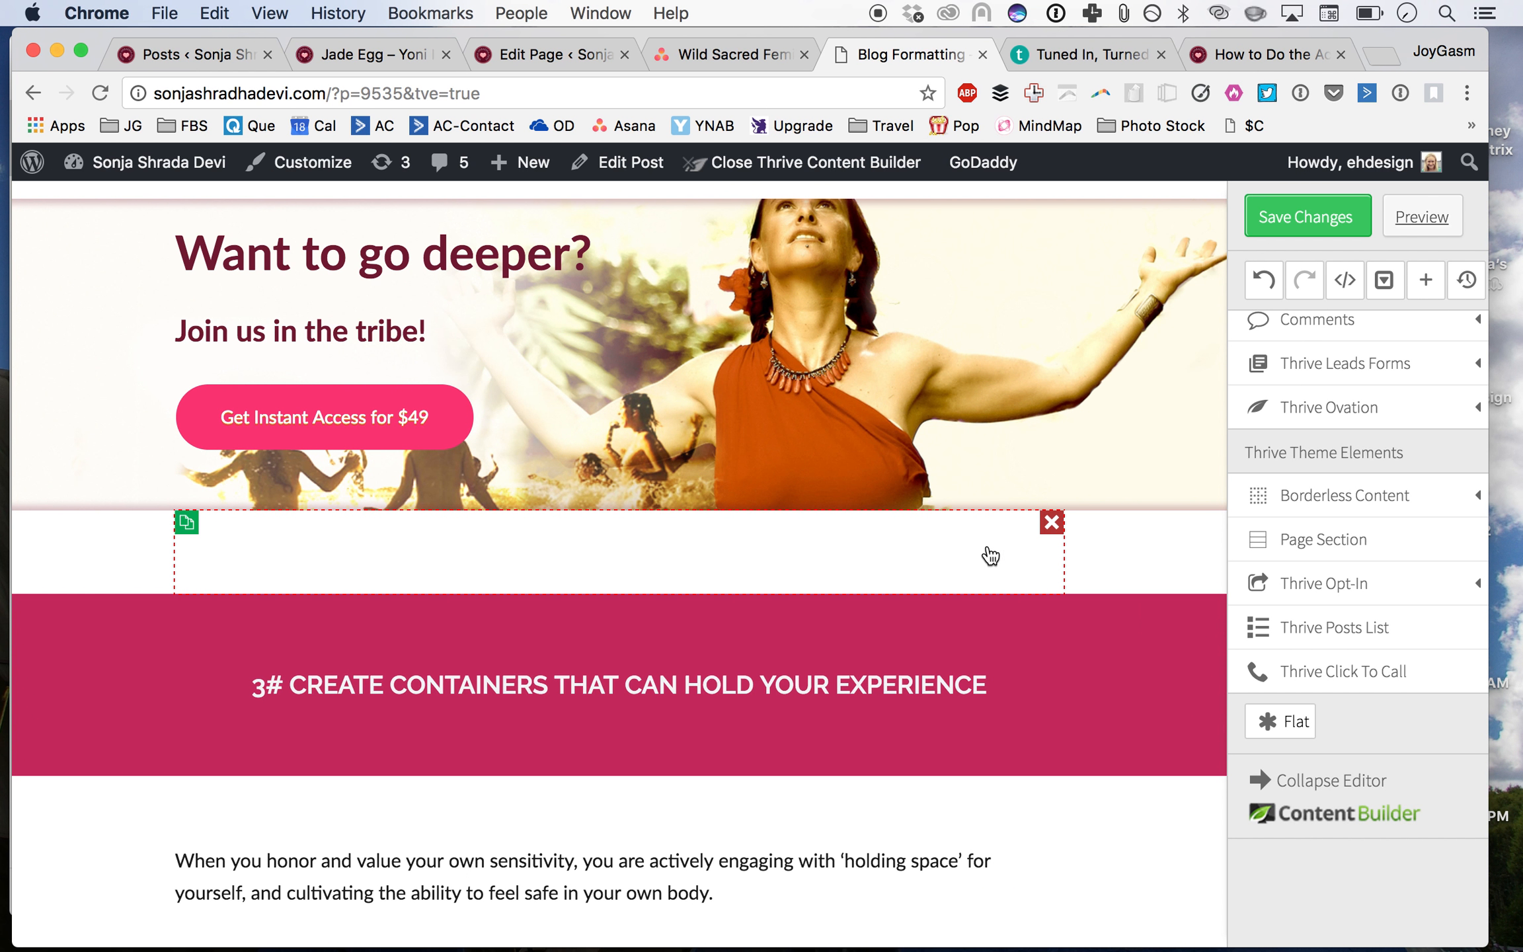
click(962, 549)
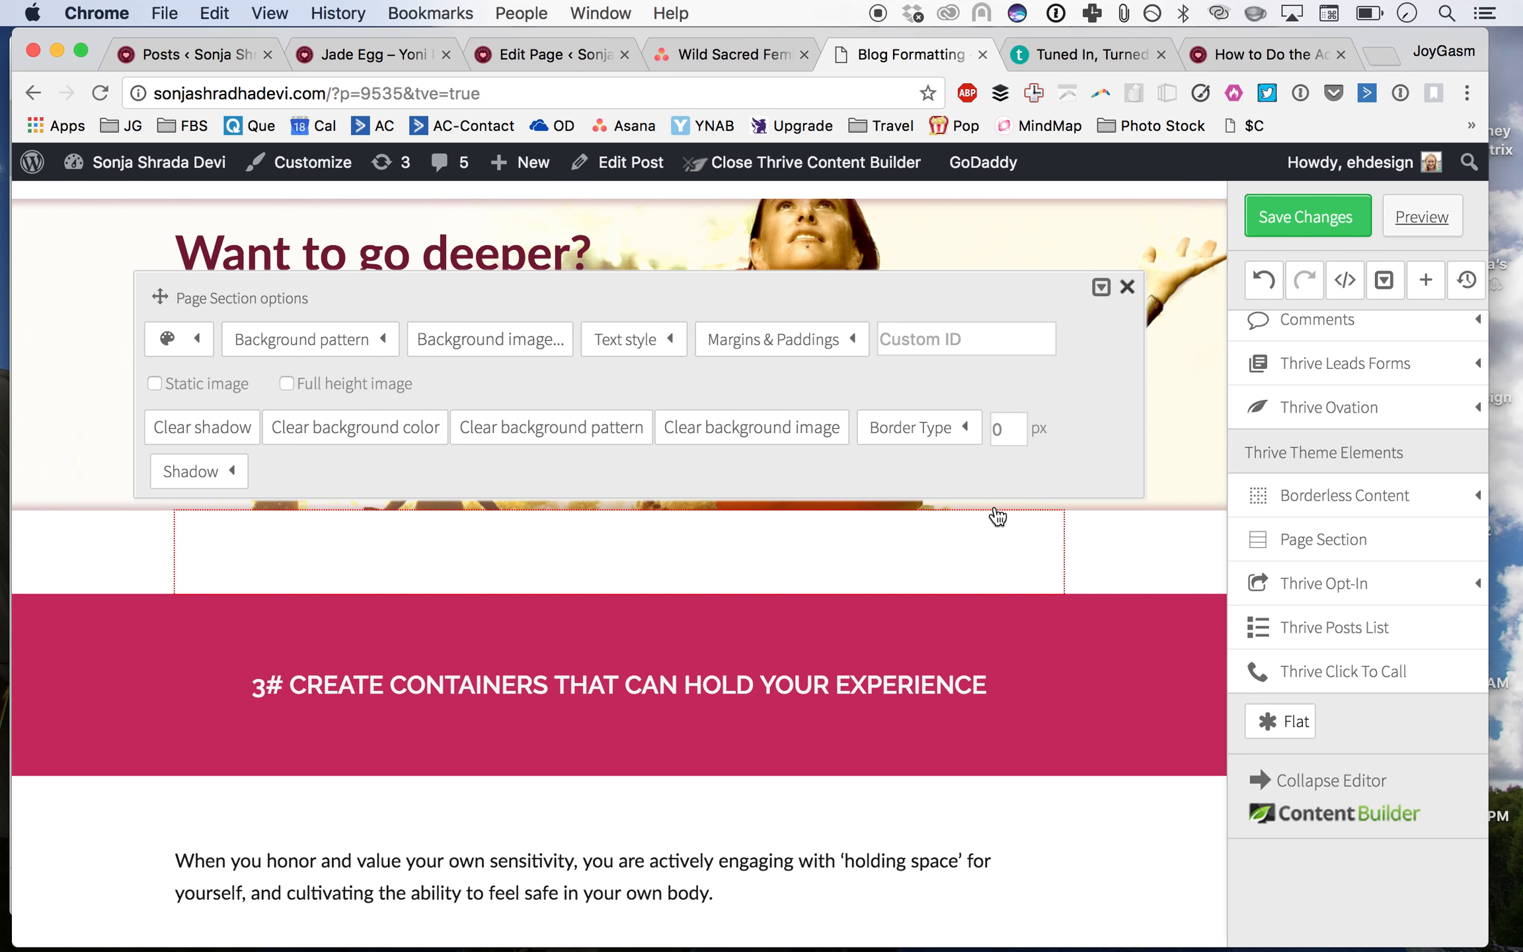
scroll(1284, 447, up, 5)
drag(1284, 376, 848, 542)
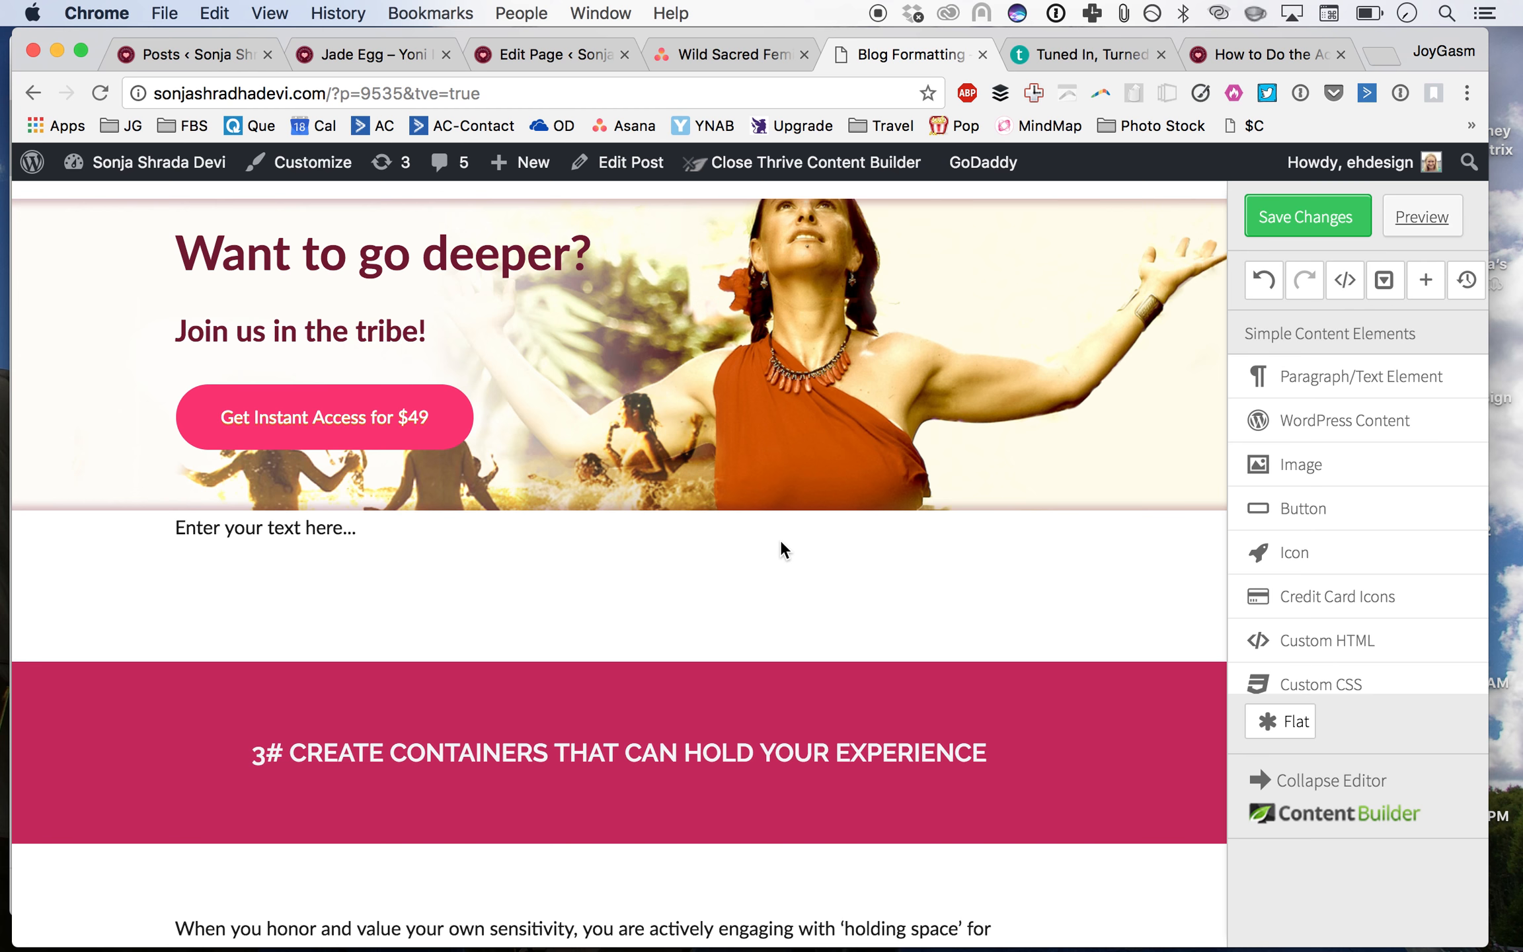
Step: Clear the new text element's placeholder and move the empty element up into the 'Want to go deeper?' banner section
click(771, 519)
key(BackSpace)
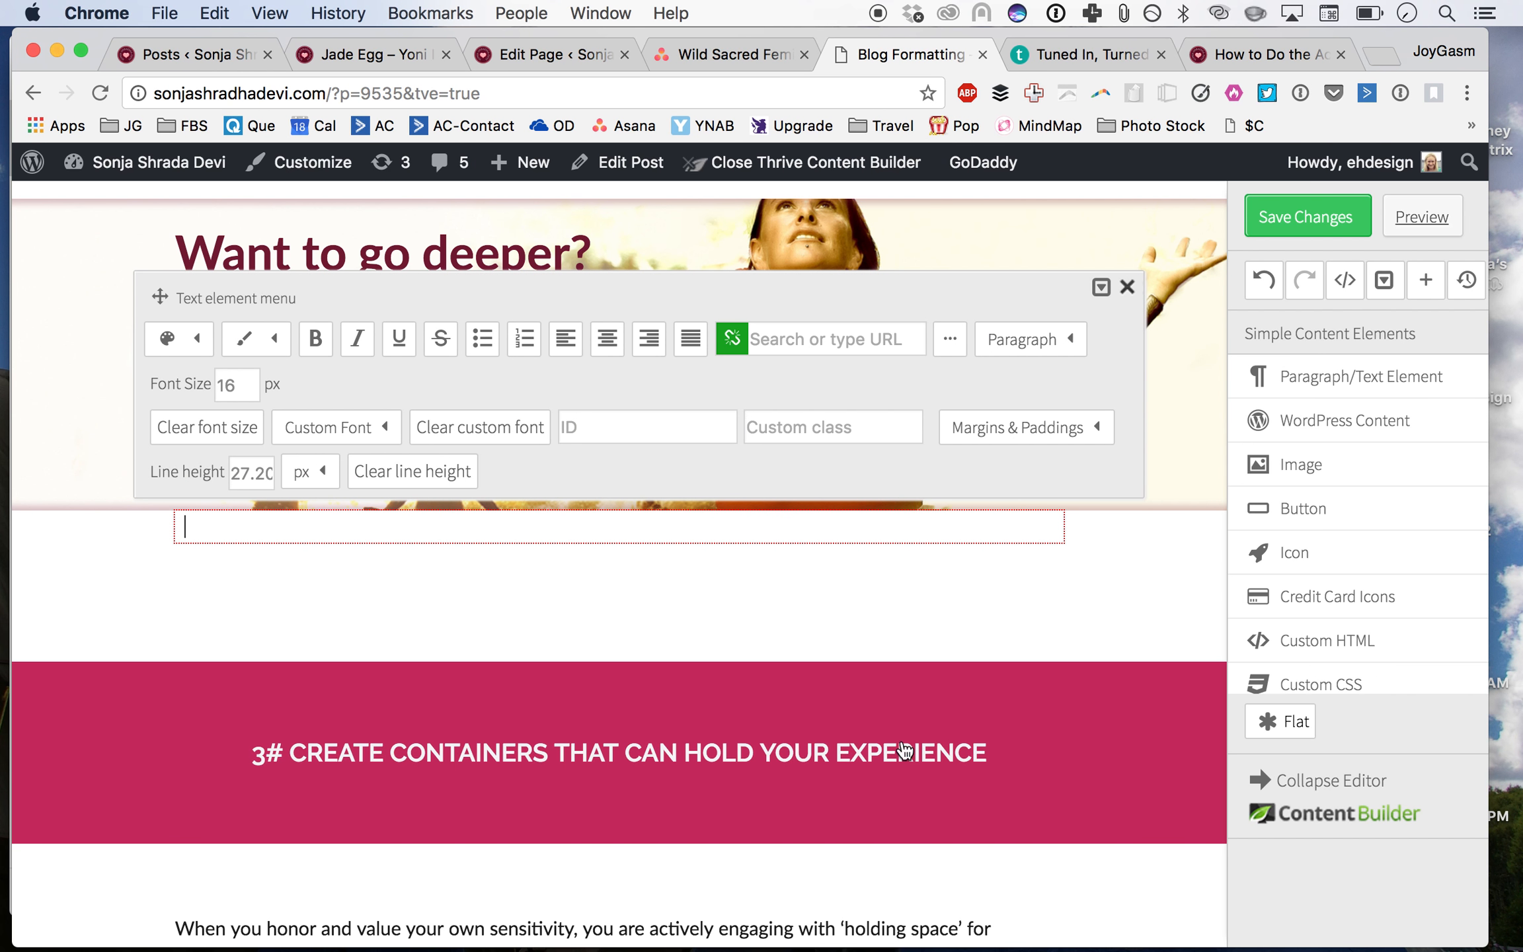
click(1096, 694)
scroll(1094, 703, up, 5)
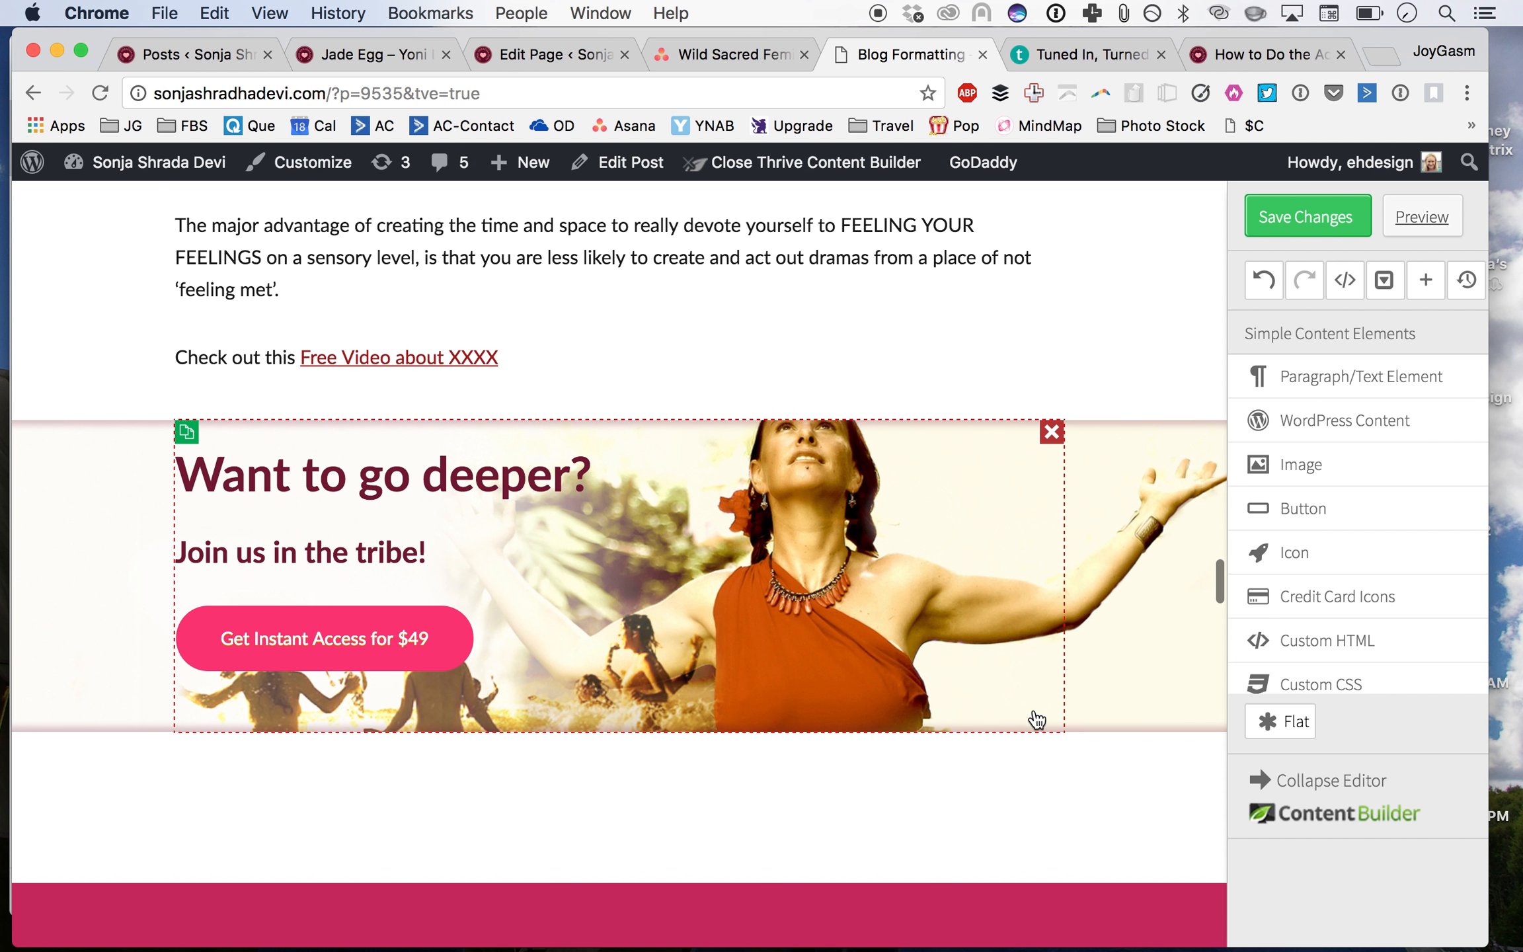
click(516, 827)
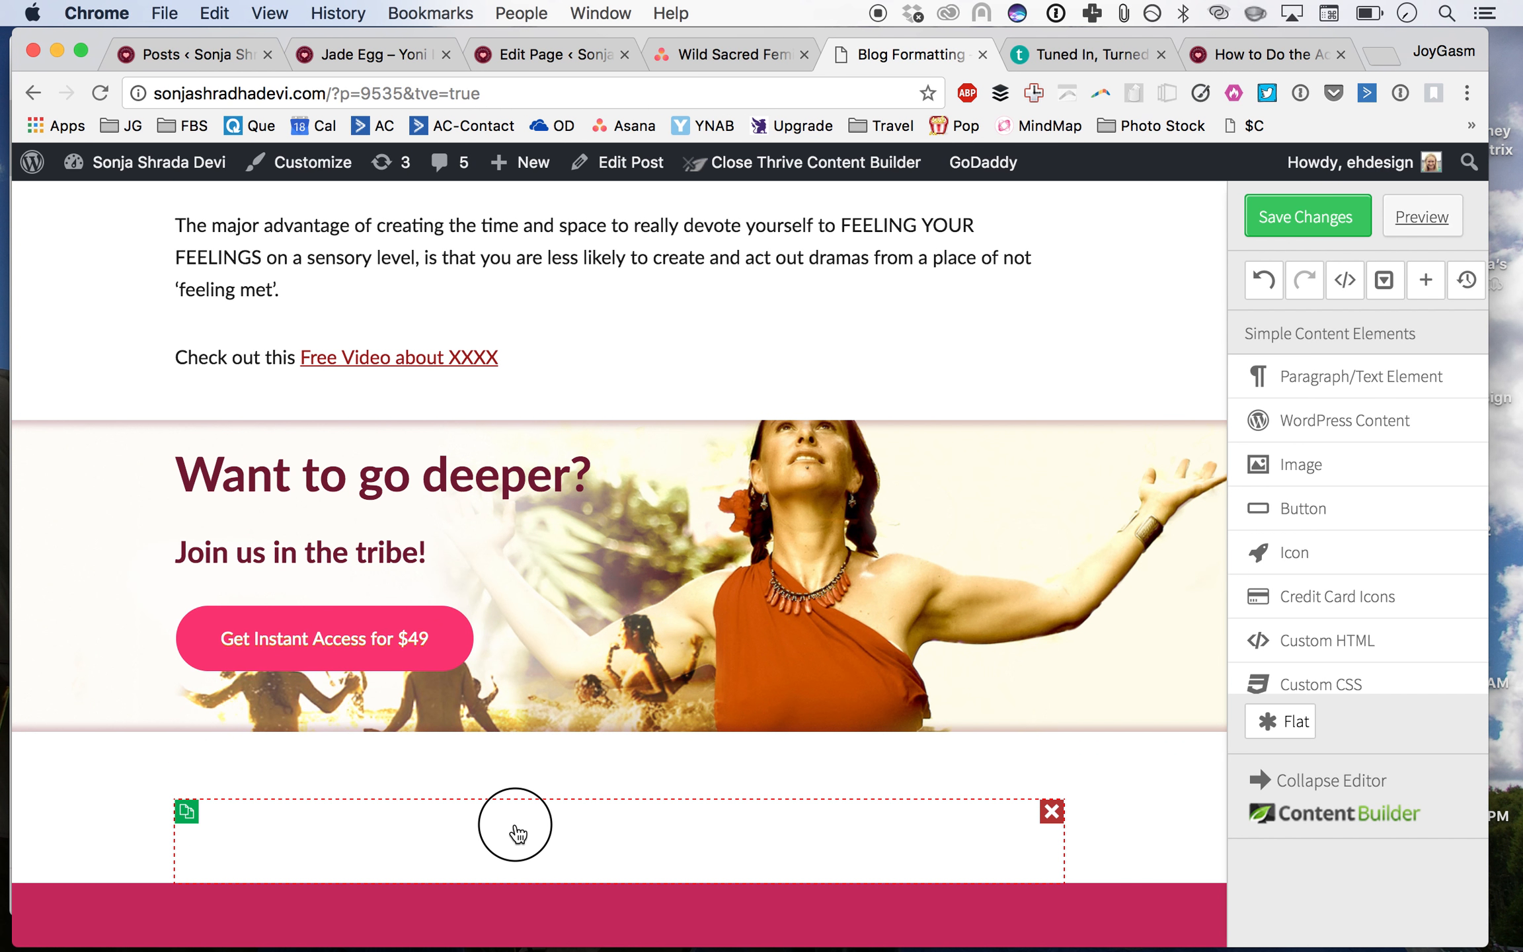
click(68, 804)
drag(225, 831, 246, 664)
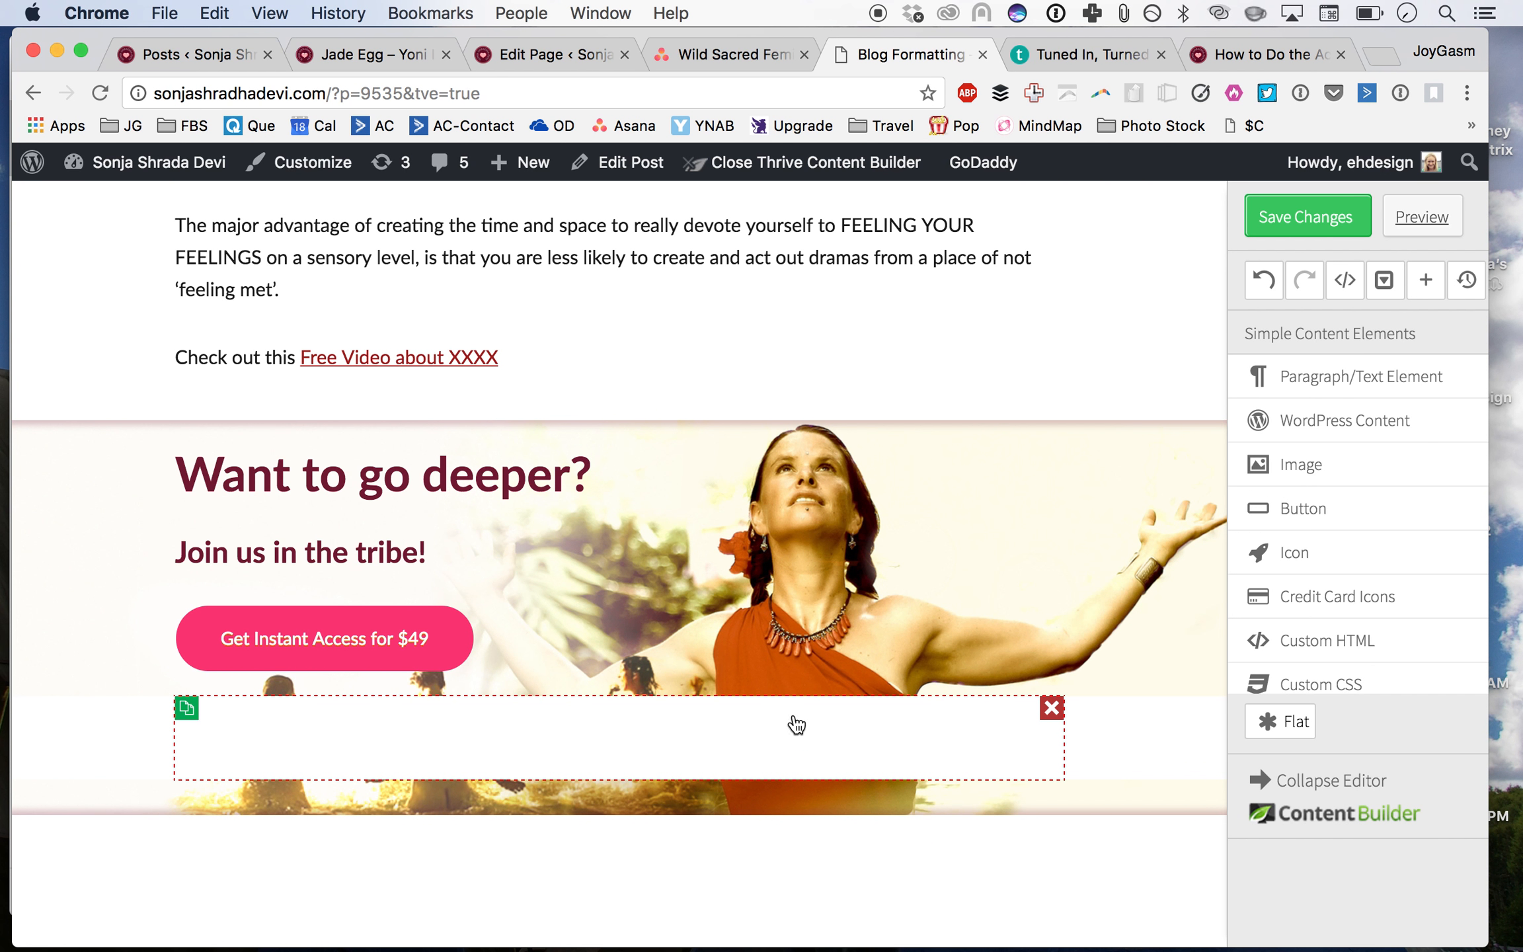
click(1052, 710)
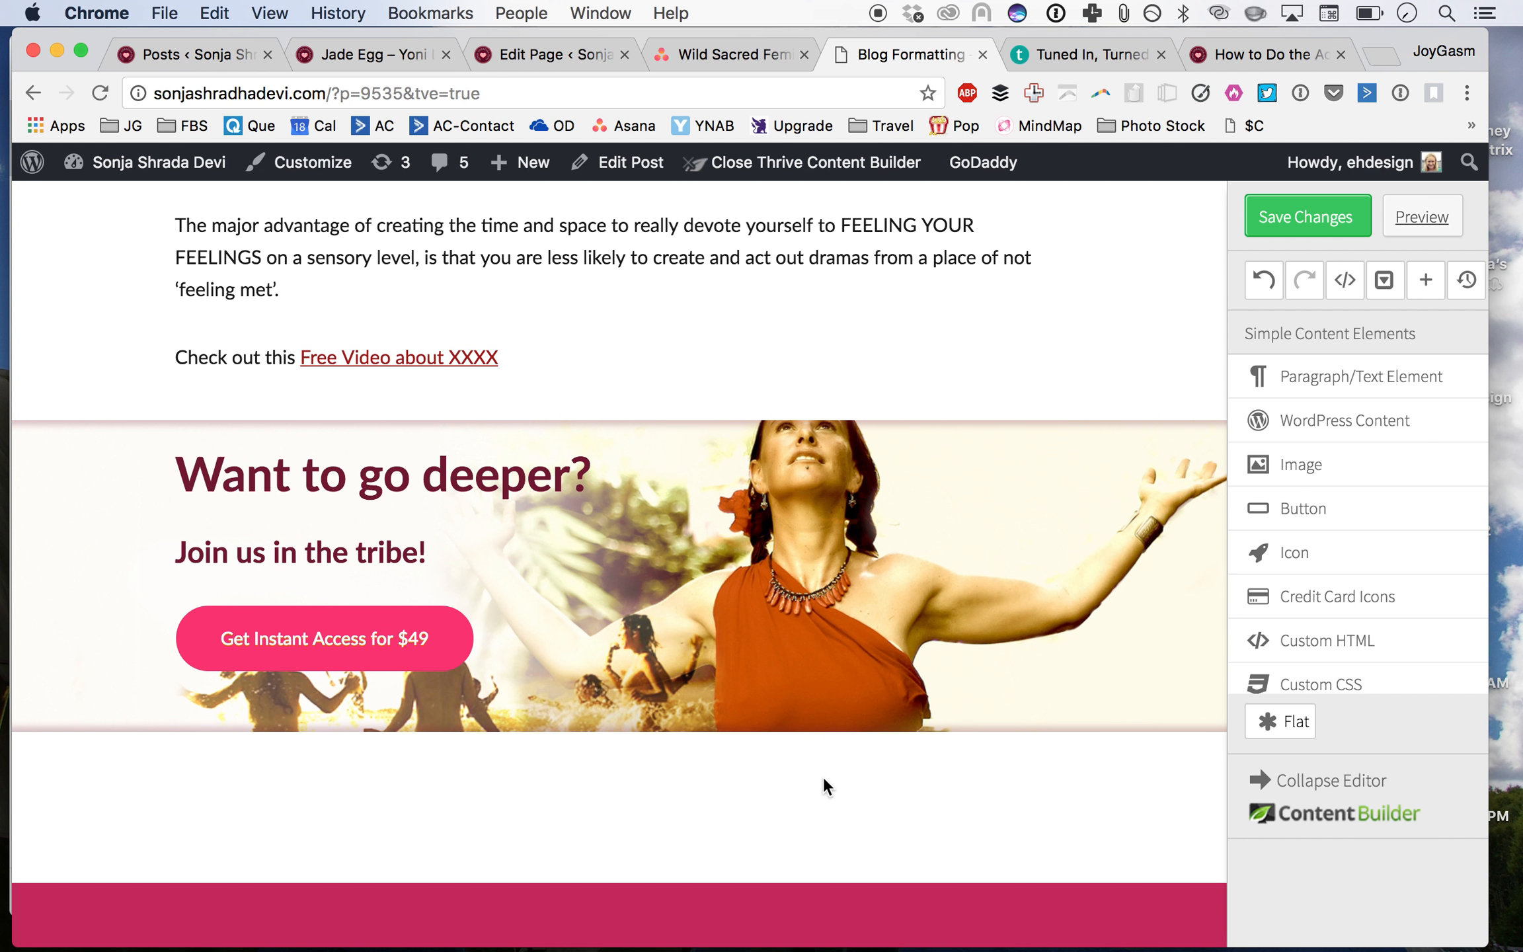
drag(188, 745, 354, 573)
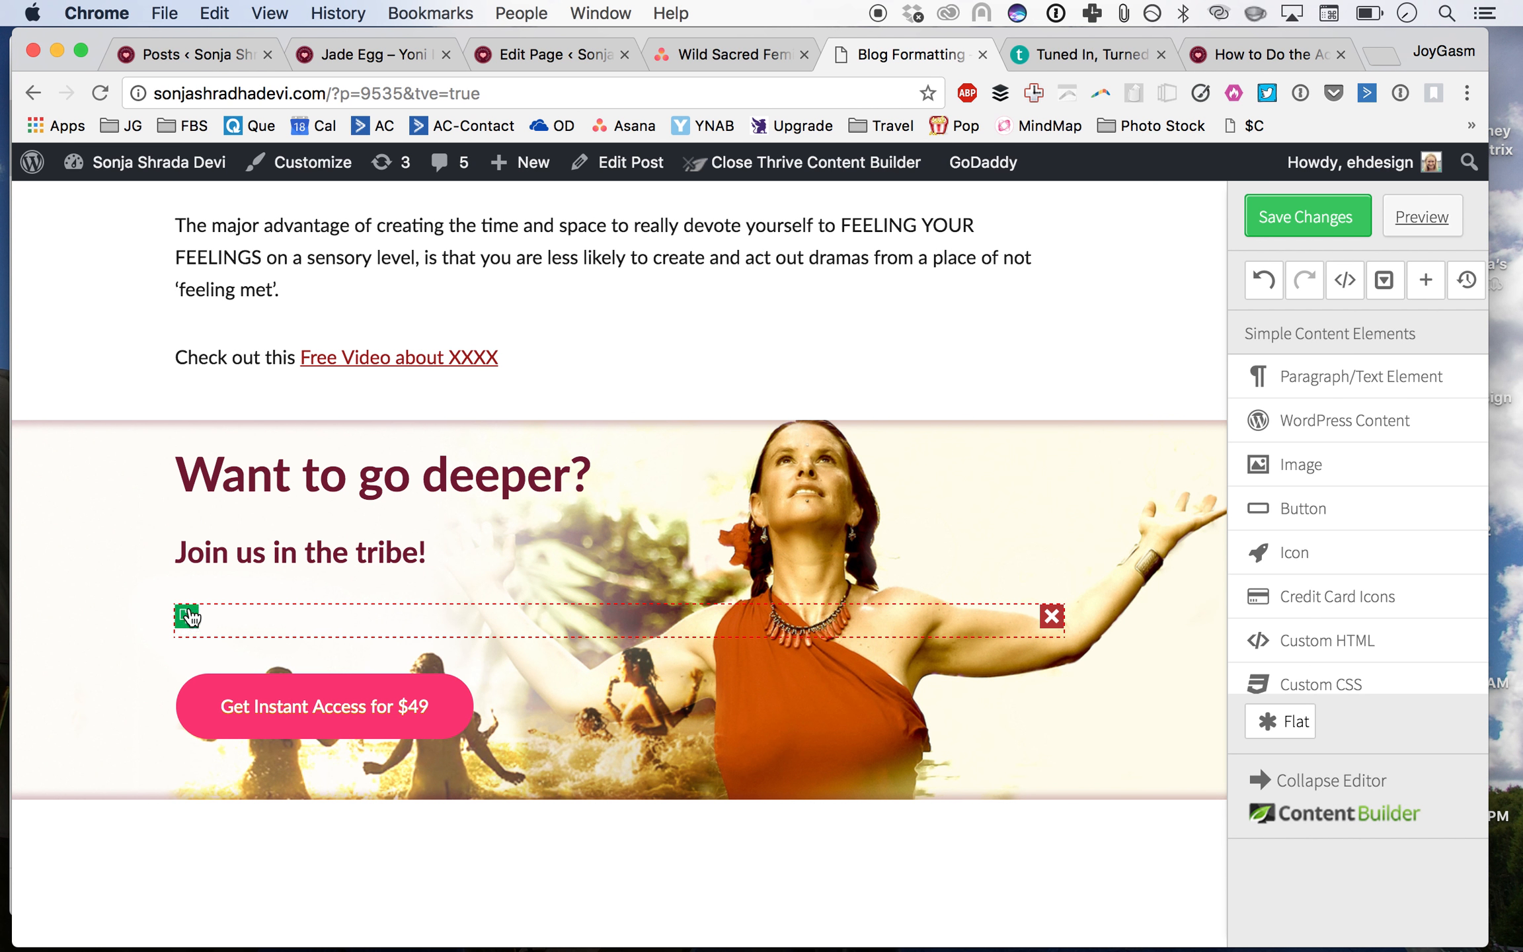
drag(187, 621, 240, 449)
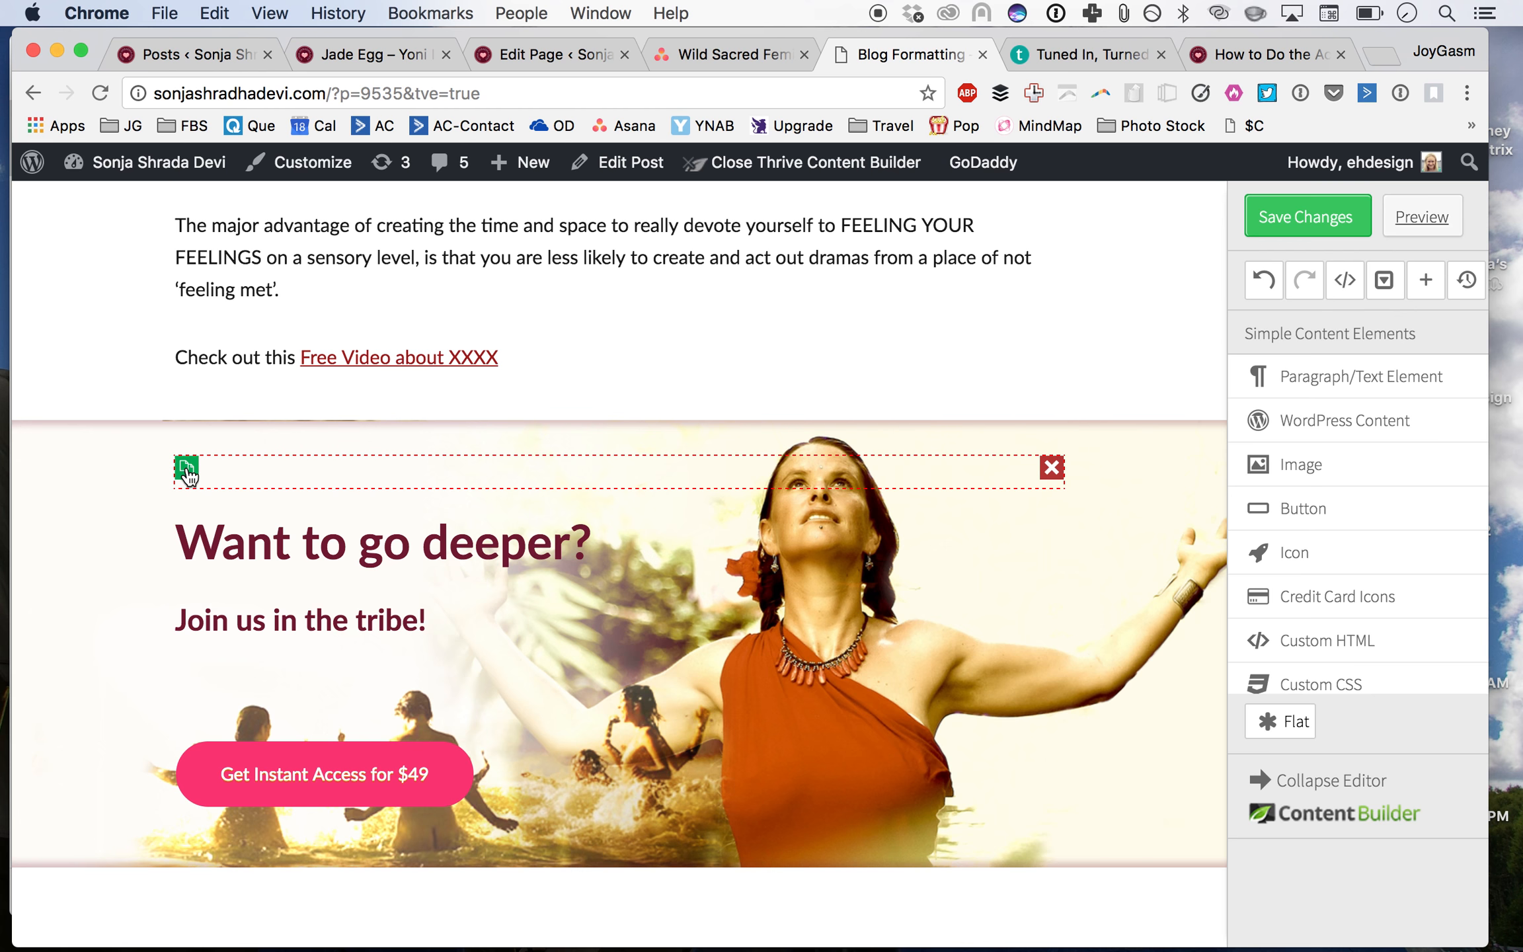
drag(318, 480, 403, 674)
click(187, 706)
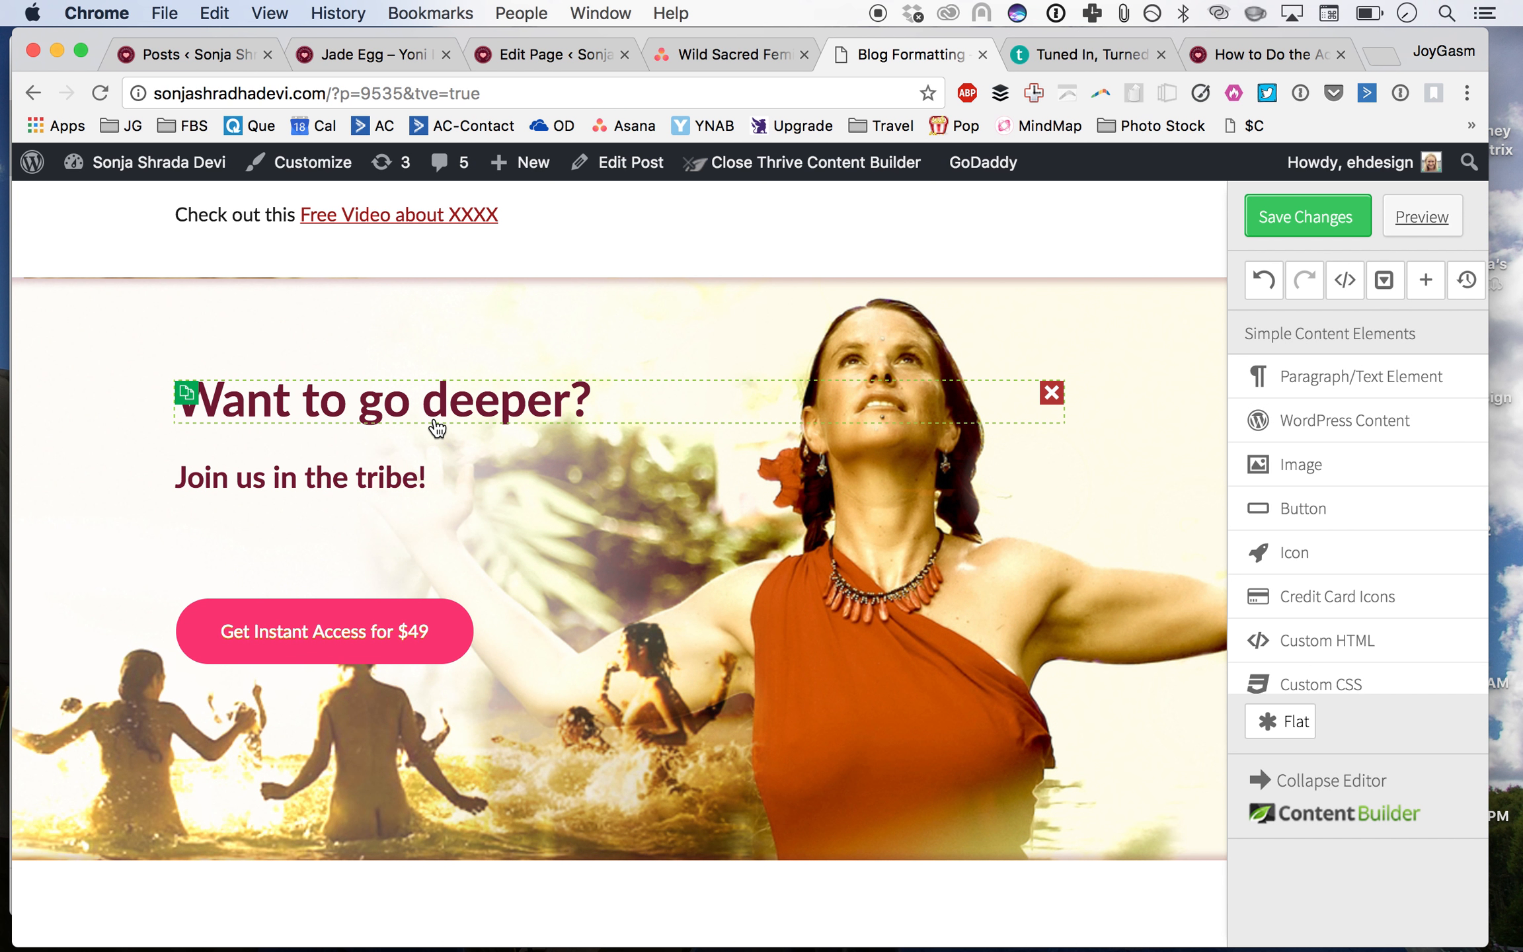
Step: Change the banner subheading to 'Join us in the Feminine Rising Tribe!' with a line break after 'Join us in the'
click(368, 486)
click(356, 482)
text(Femin)
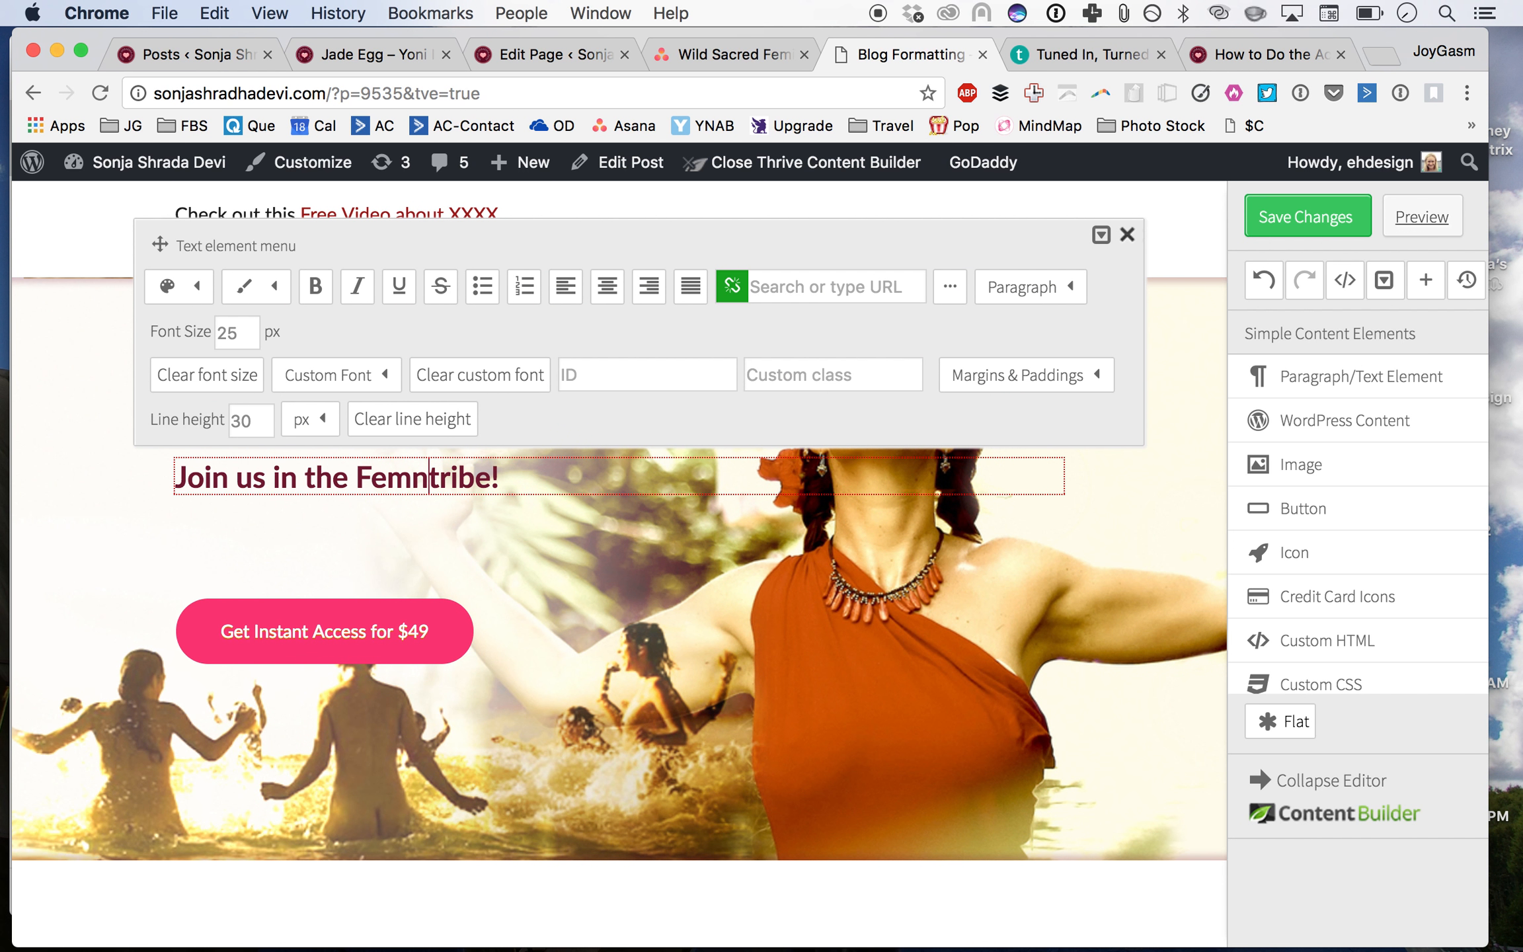
text(ine Rising)
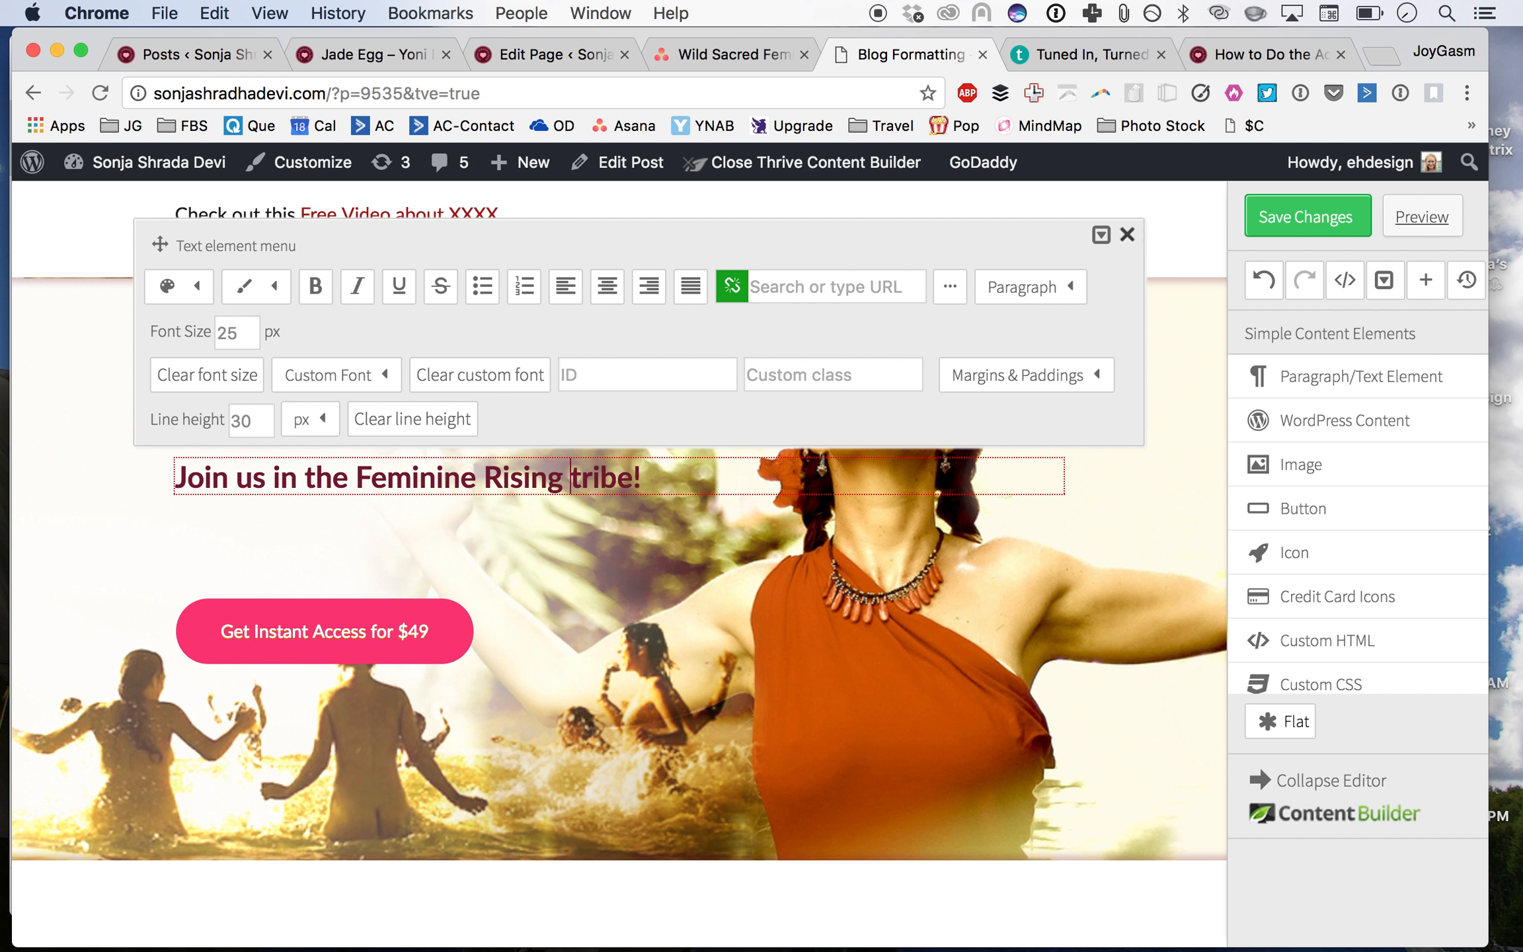
key(BackSpace)
text(T)
click(356, 487)
key(shift+Return)
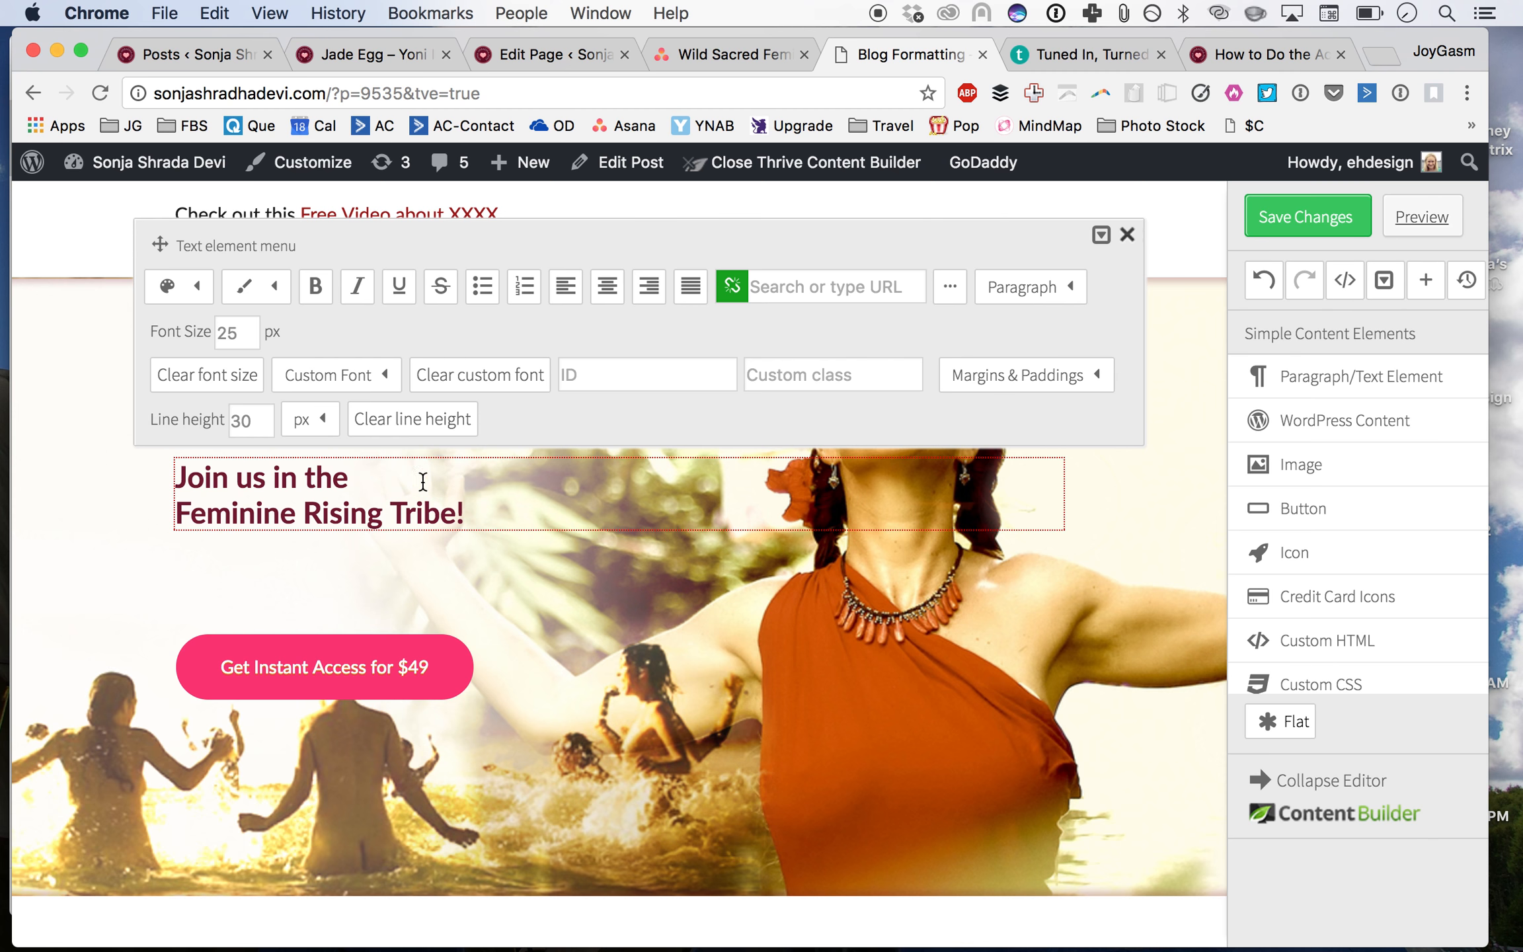
click(466, 567)
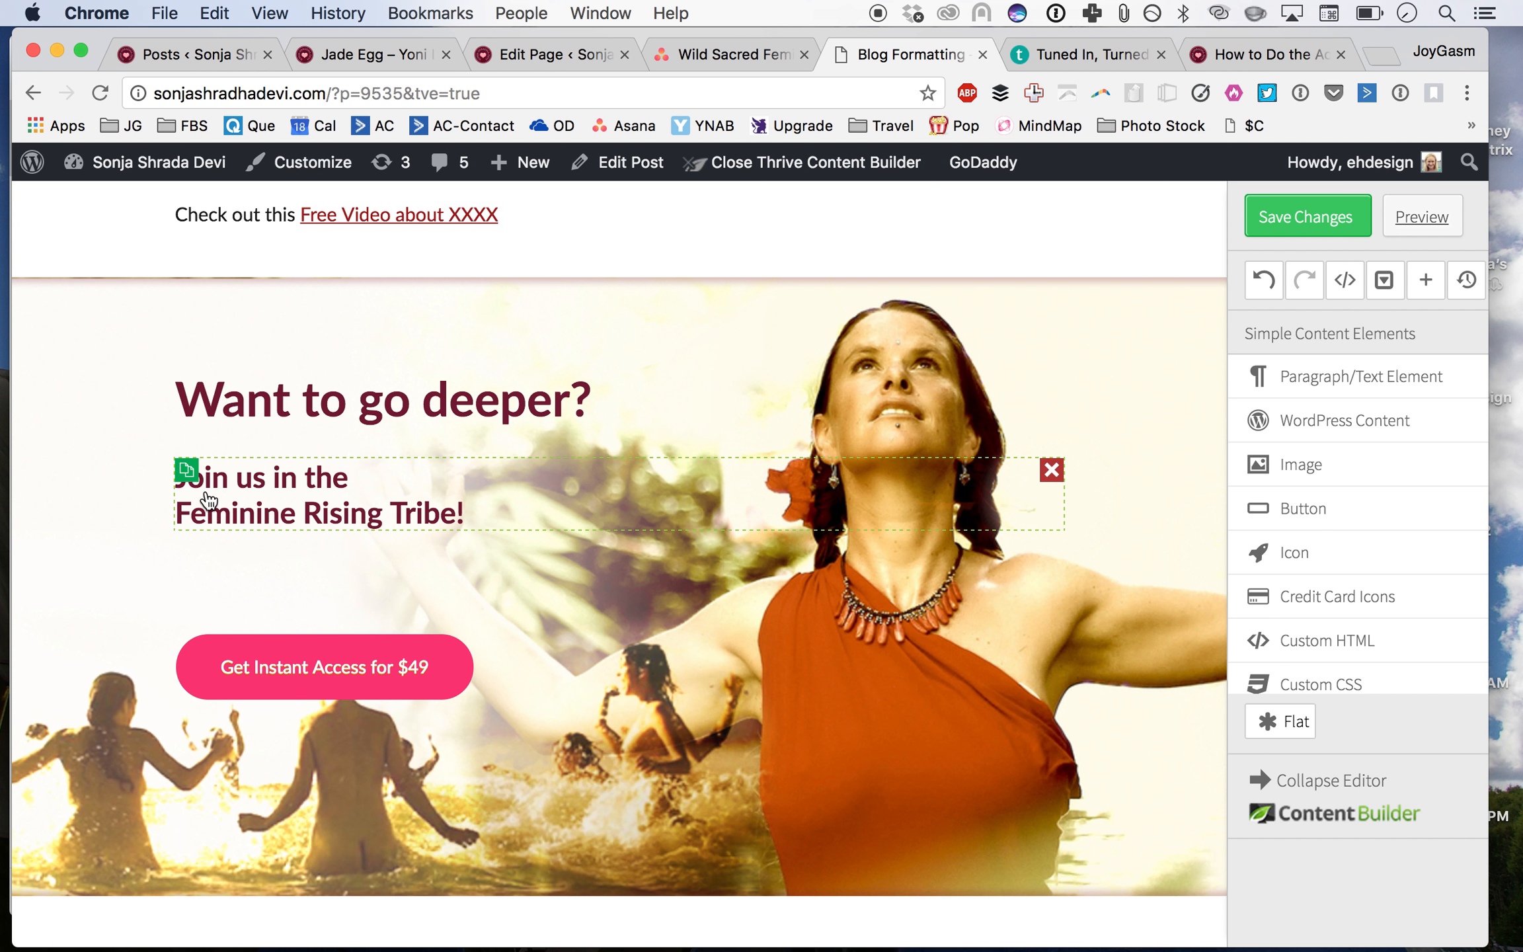
Step: Duplicate the subheading, rewrite it as 'Get Instant Access to this course and dozens of others on how to be a powerful woman in the world.' and clear its font size
click(188, 482)
triple_click(288, 614)
key(super+c)
text(Get Life)
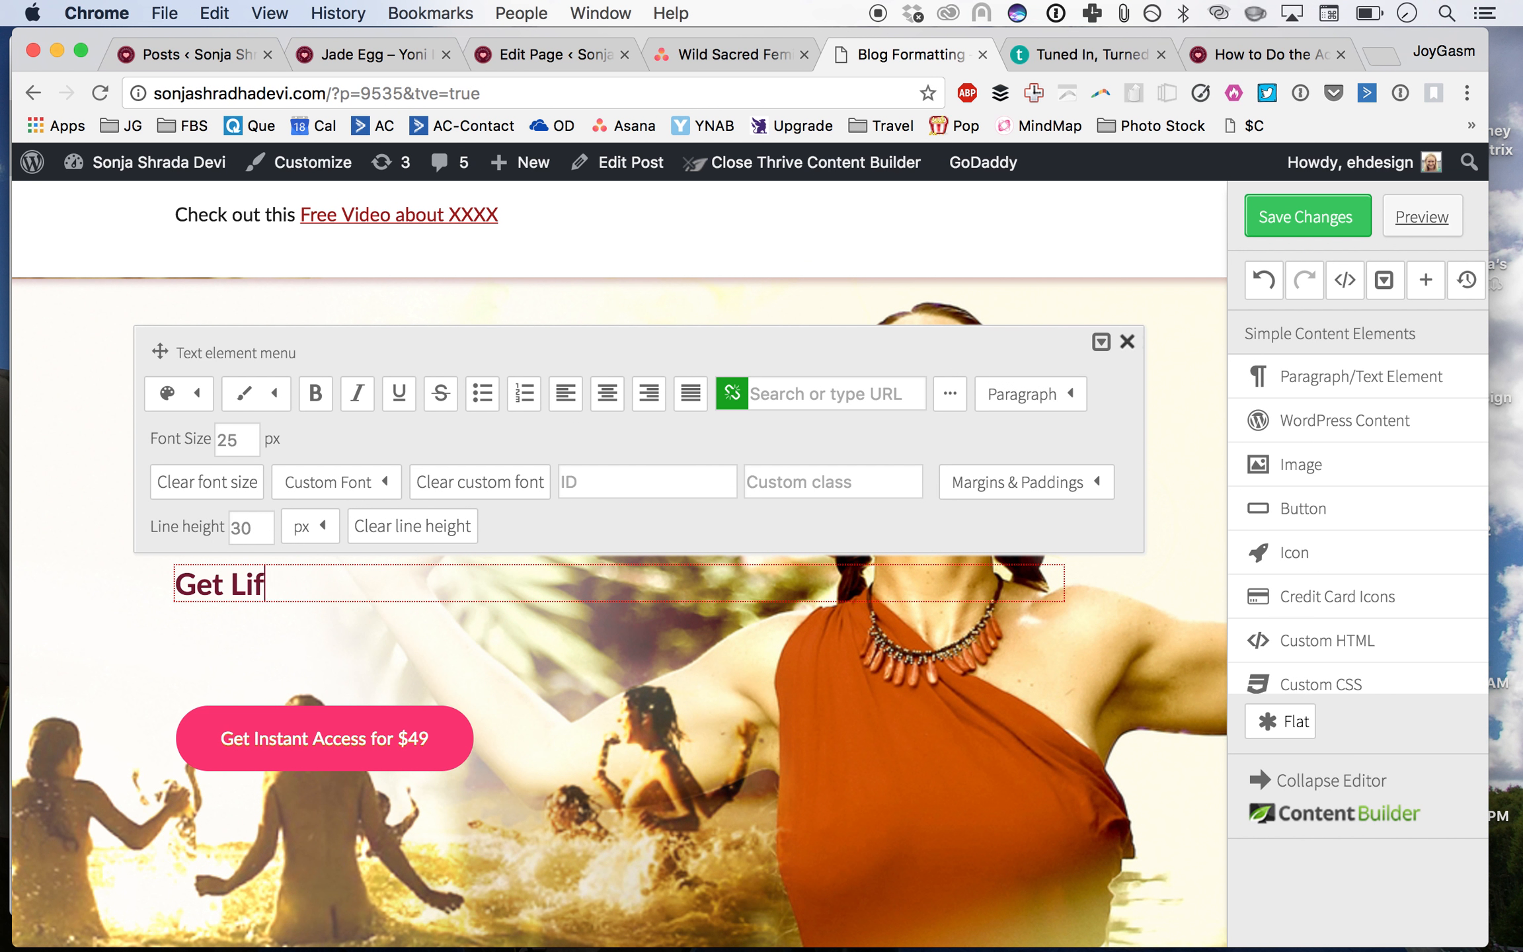
key(BackSpace)
key(BackSpace)
key(BackSpace)
key(BackSpace)
text(Instant)
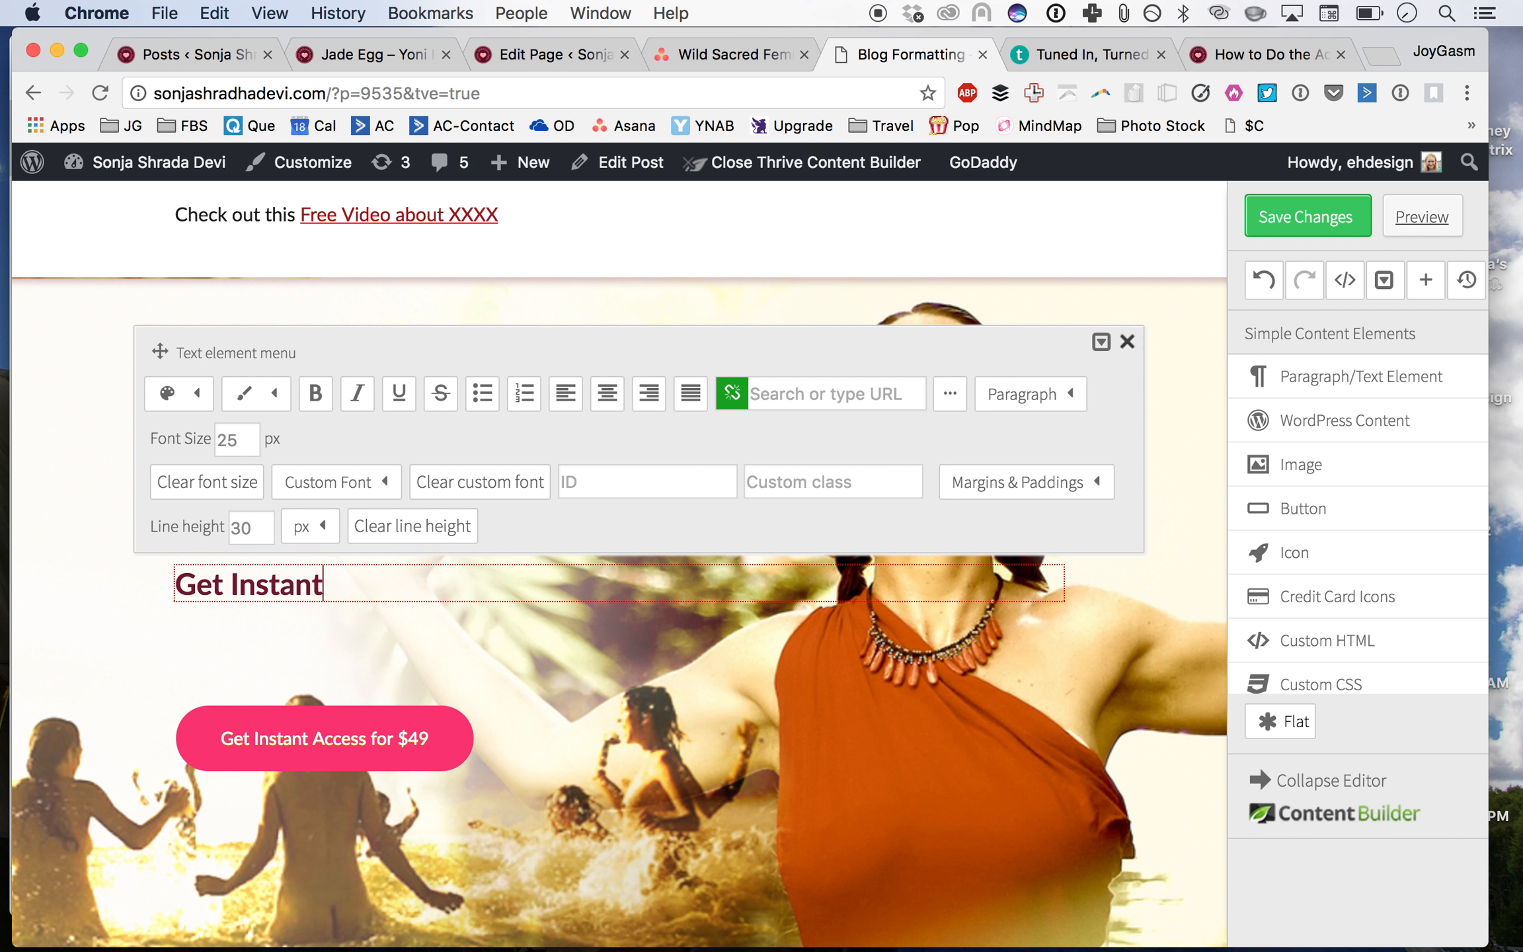
text( Access to This Cou)
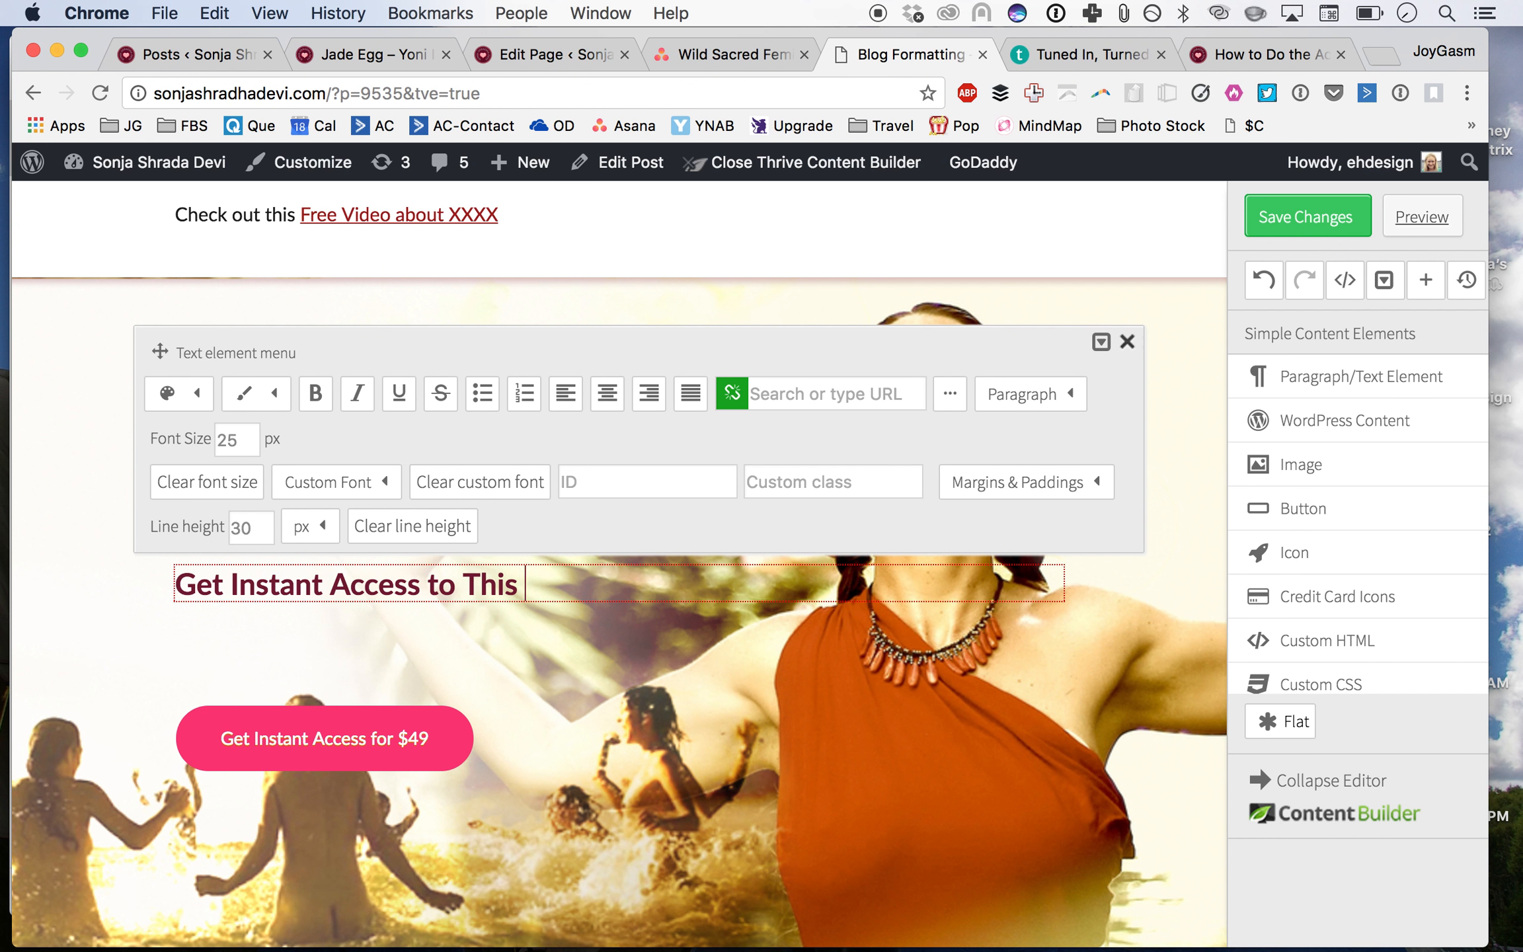
key(BackSpace)
key(BackSpace)
key(BackSpace)
key(BackSpace)
key(BackSpace)
key(BackSpace)
key(BackSpace)
key(BackSpace)
text(this course)
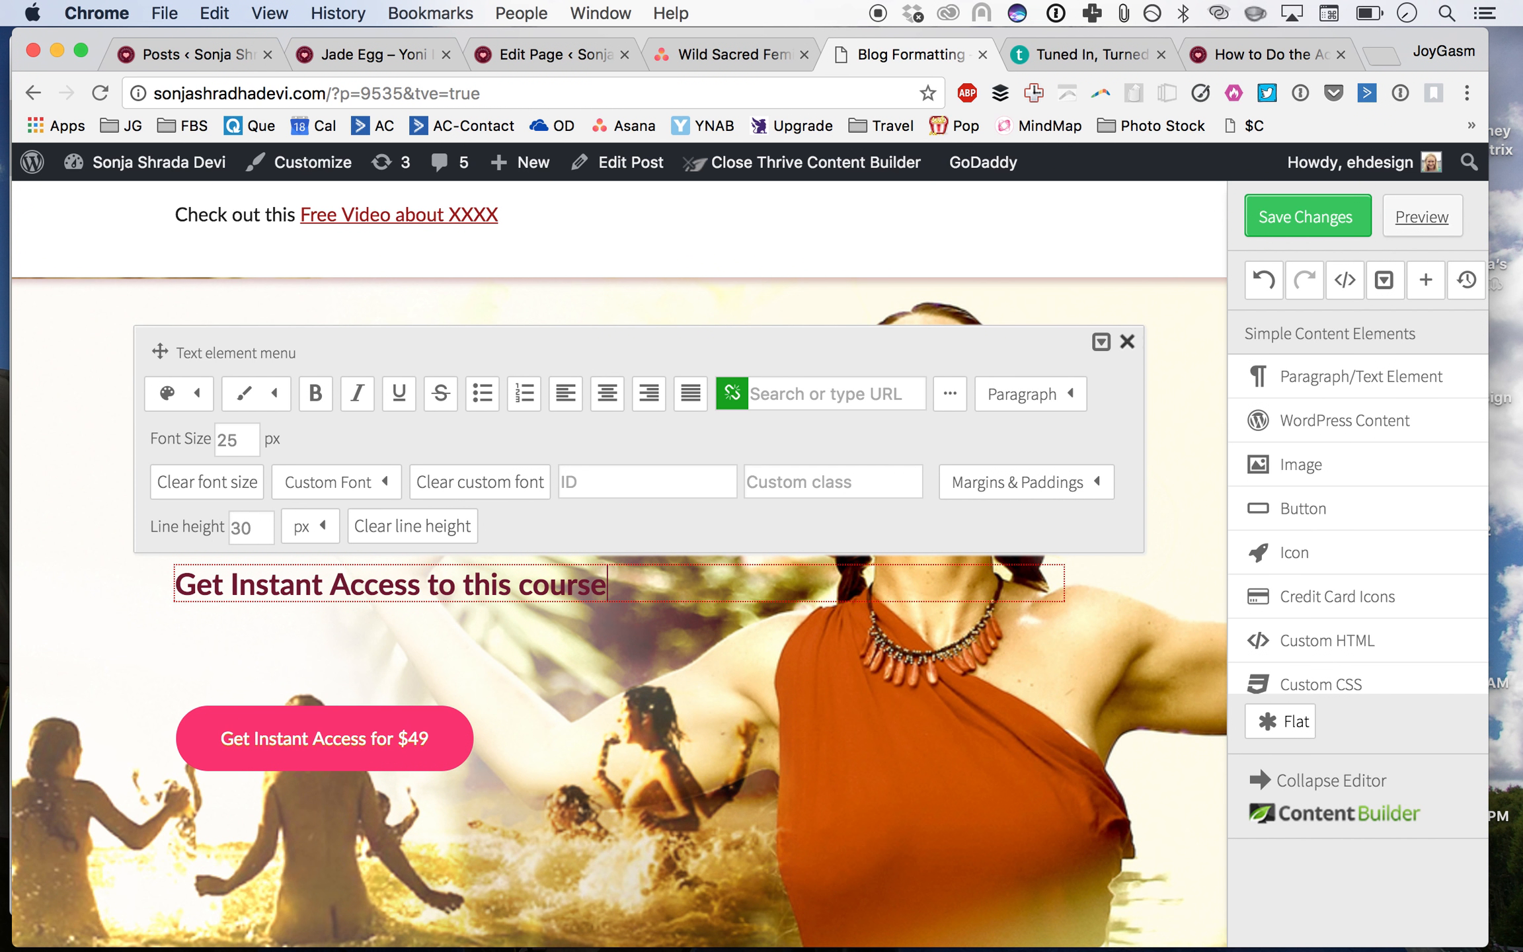
text( and dozens)
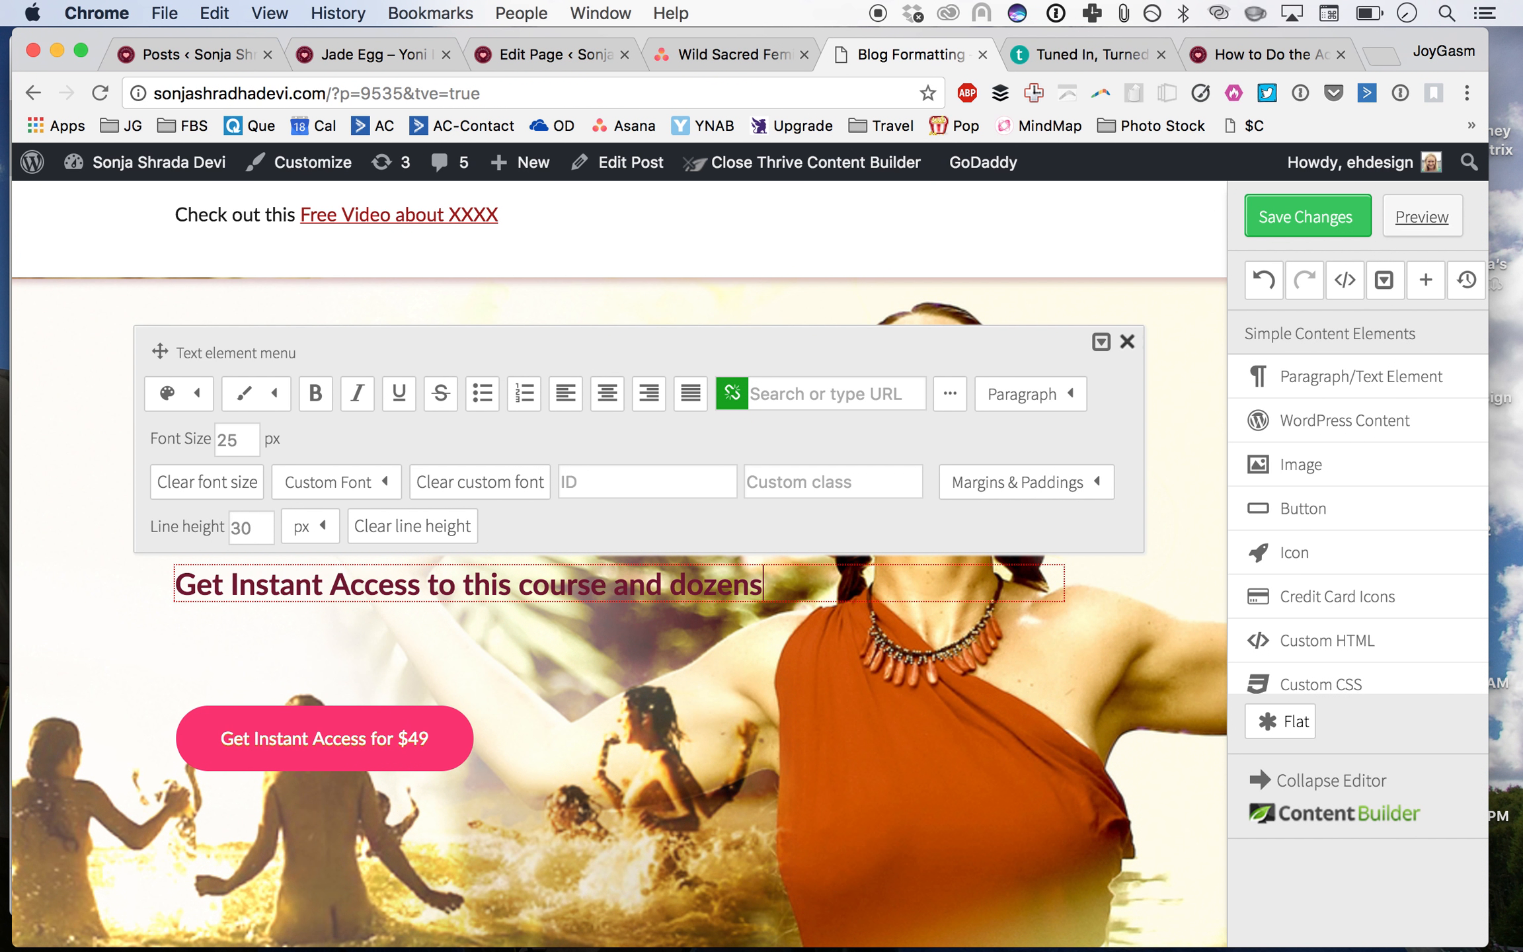
text( of others on how to b)
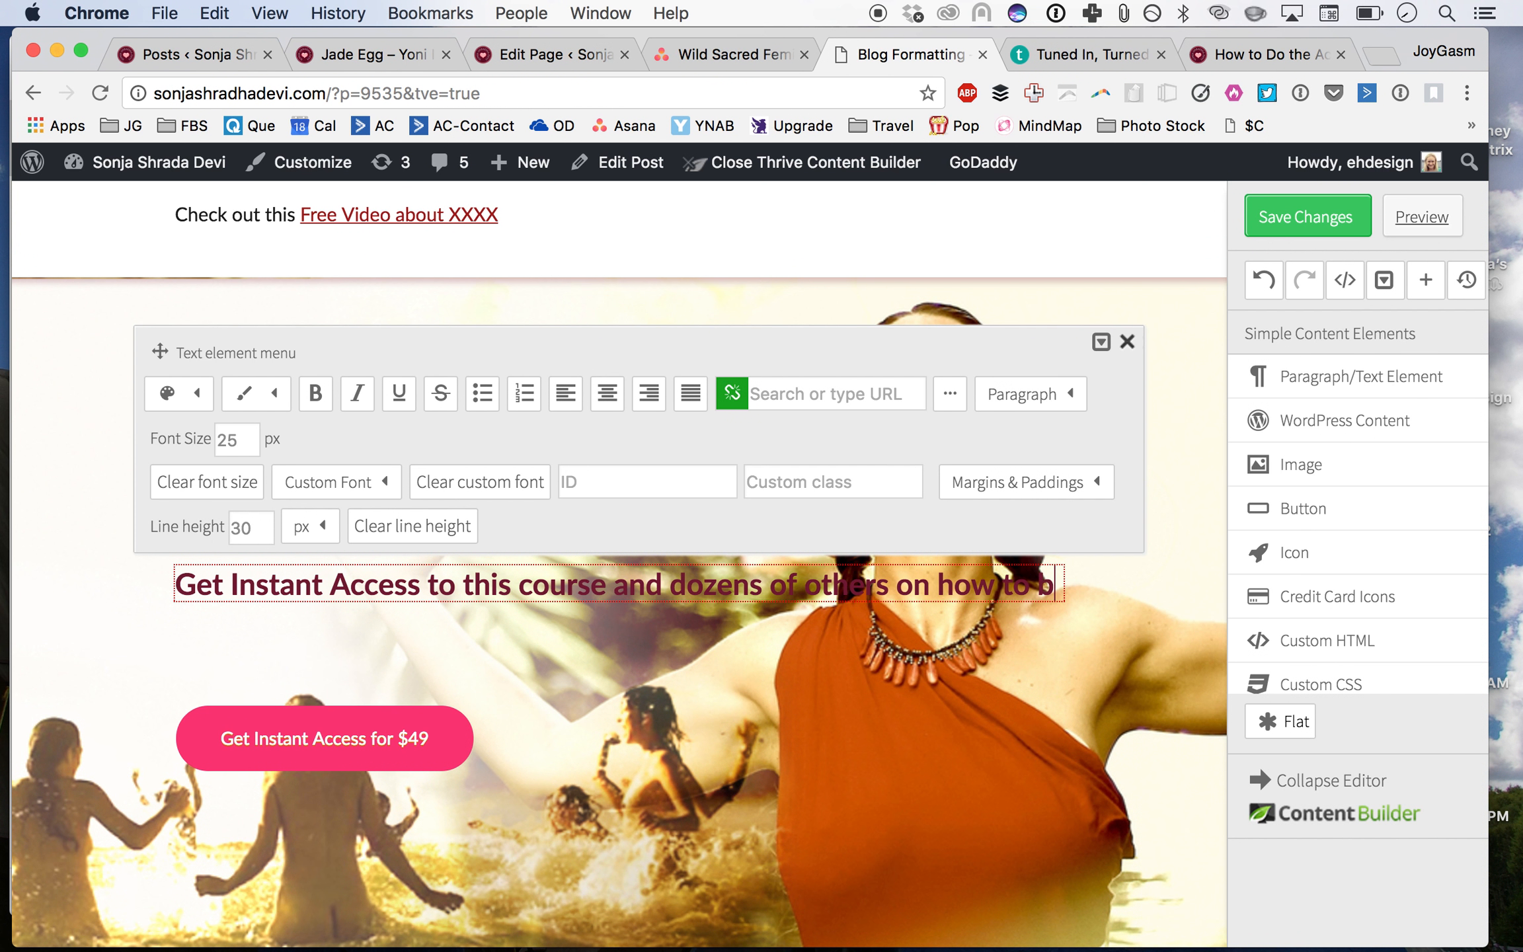
text(e a powerful wom)
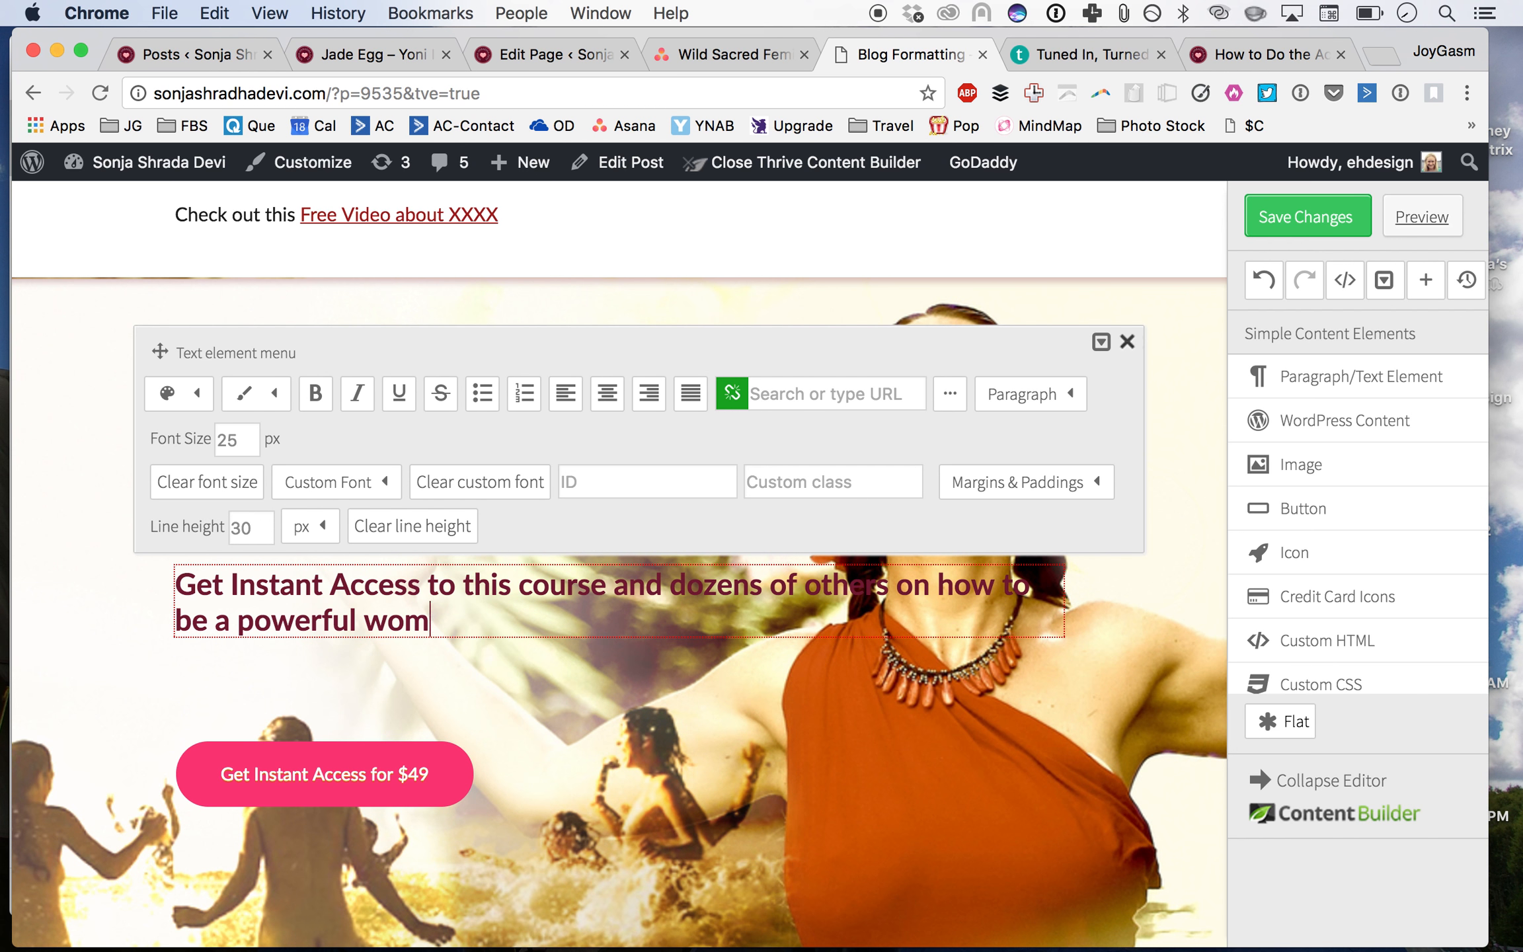
text(an in the world)
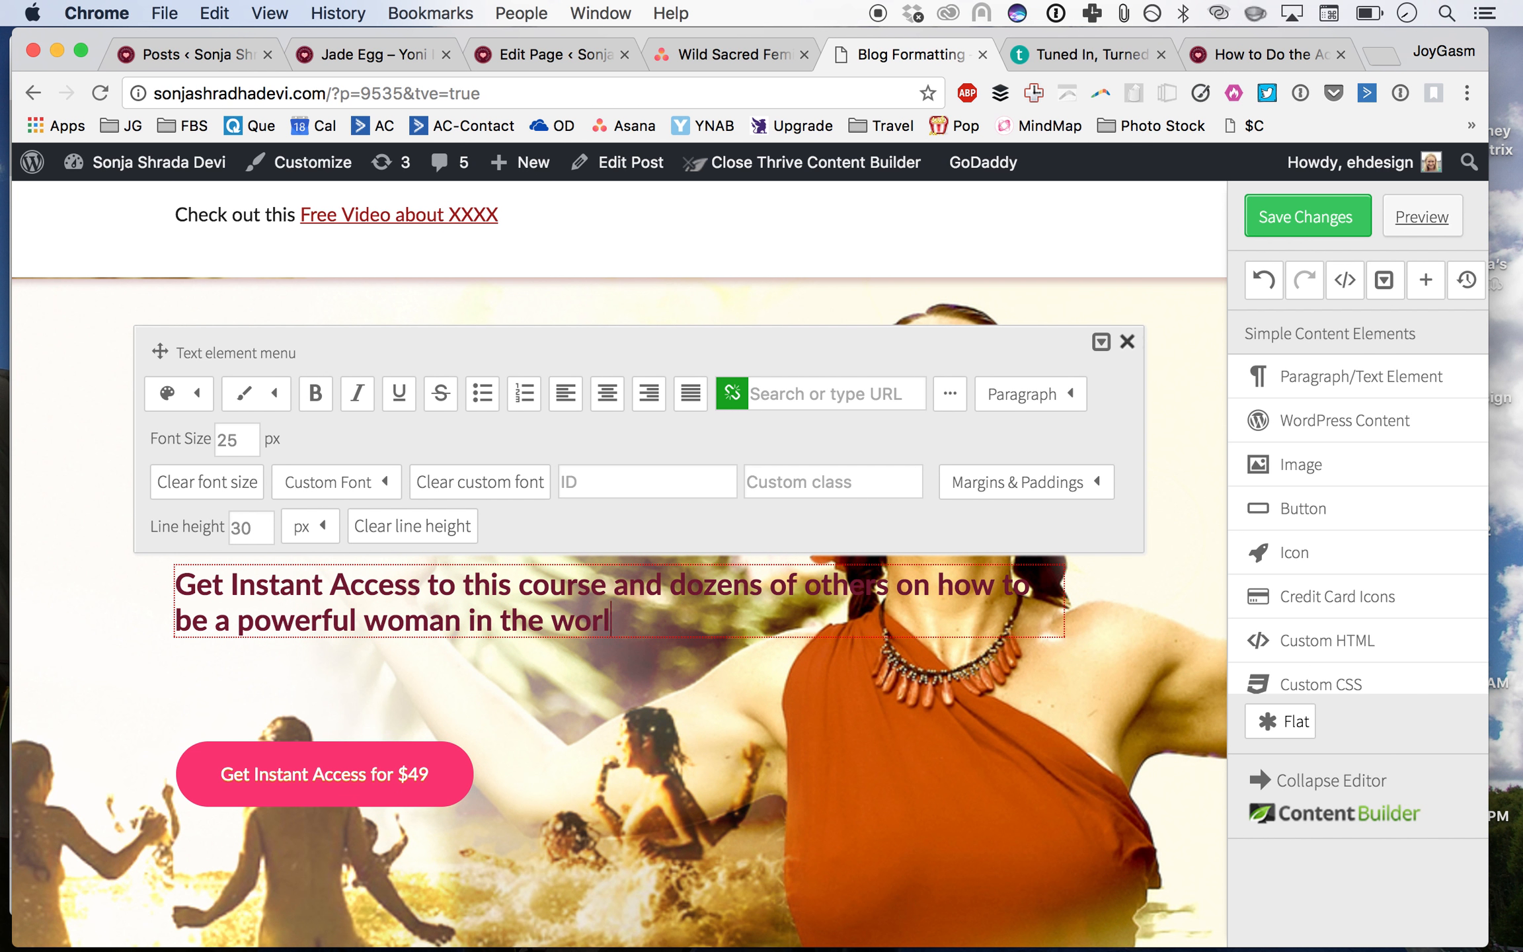
text(.)
triple_click(327, 577)
click(207, 482)
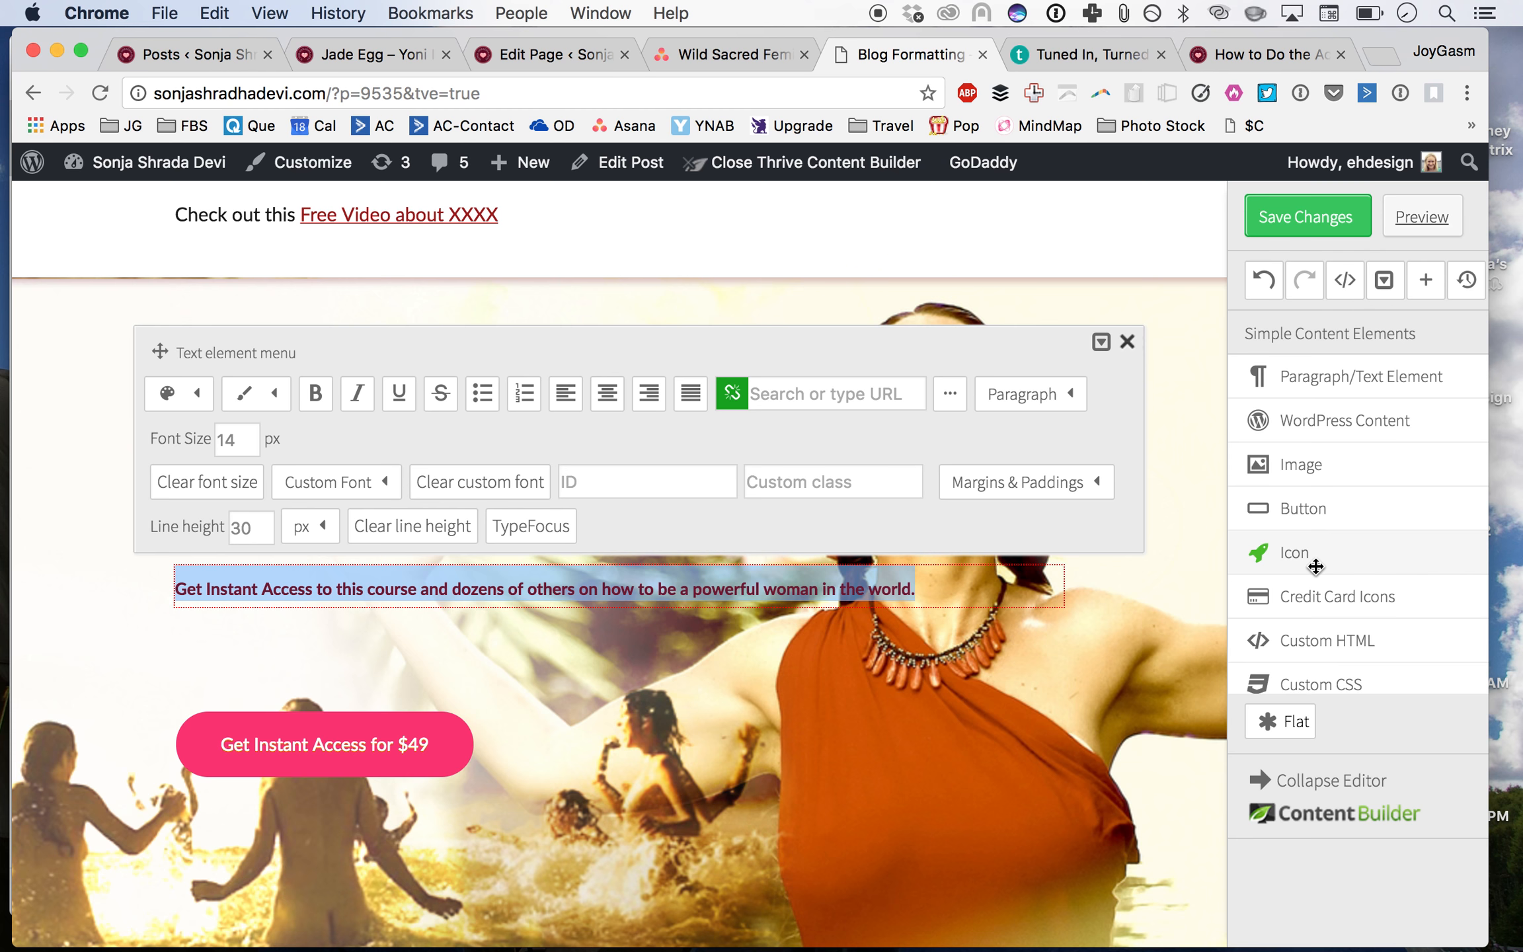
Step: Add a 1/2 + 1/2 column layout under the new paragraph and move the paragraph into the left column, deleting its placeholder
scroll(1316, 567, down, 7)
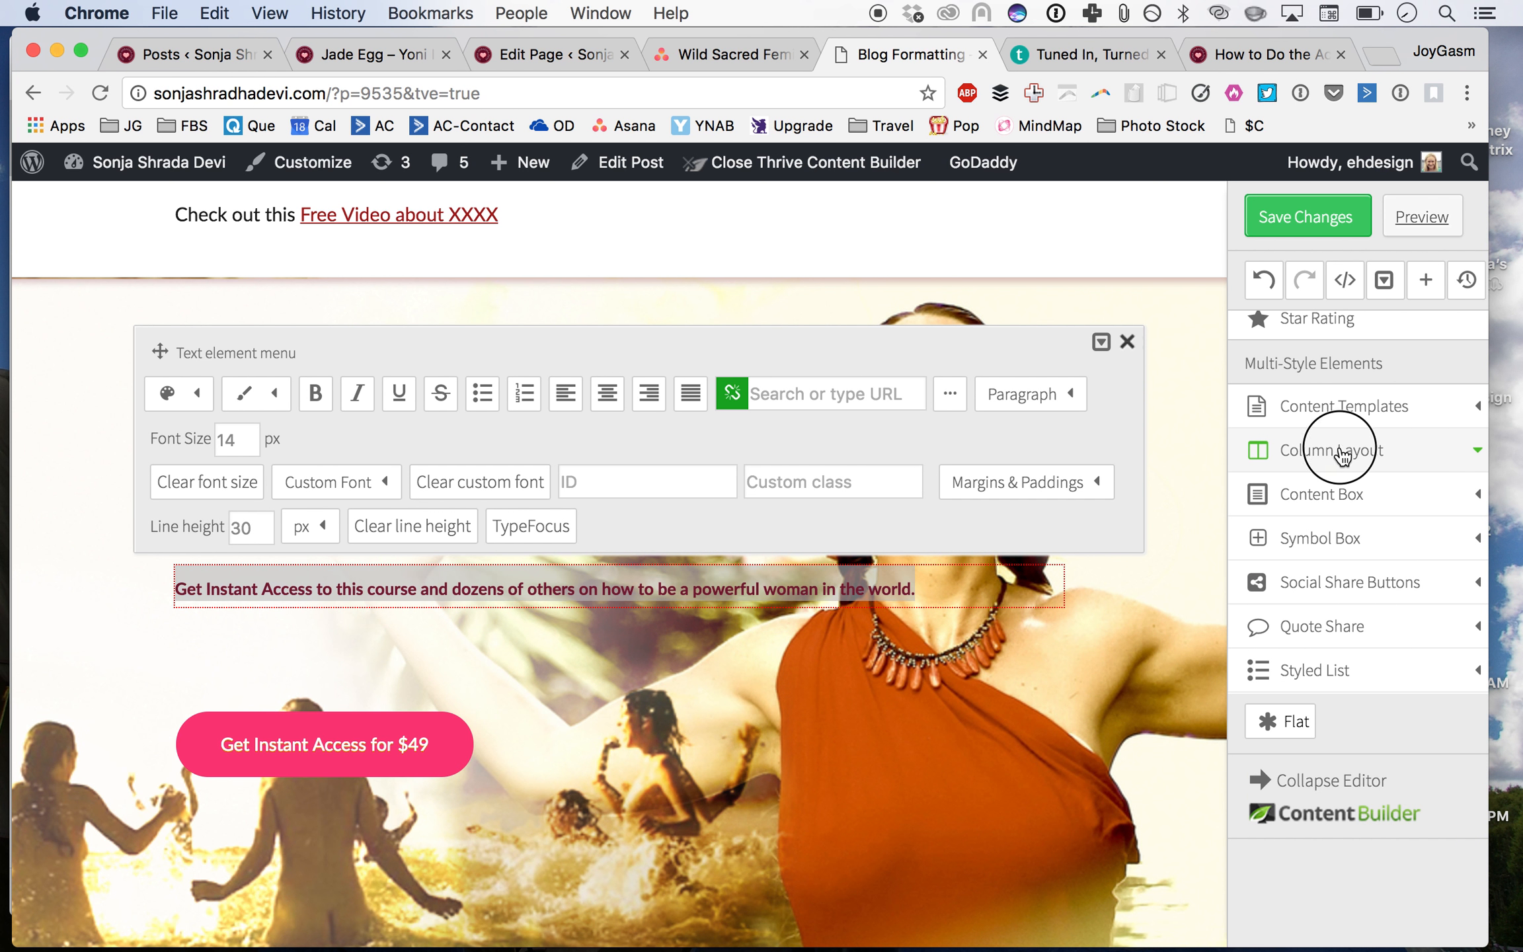
drag(1343, 452, 714, 639)
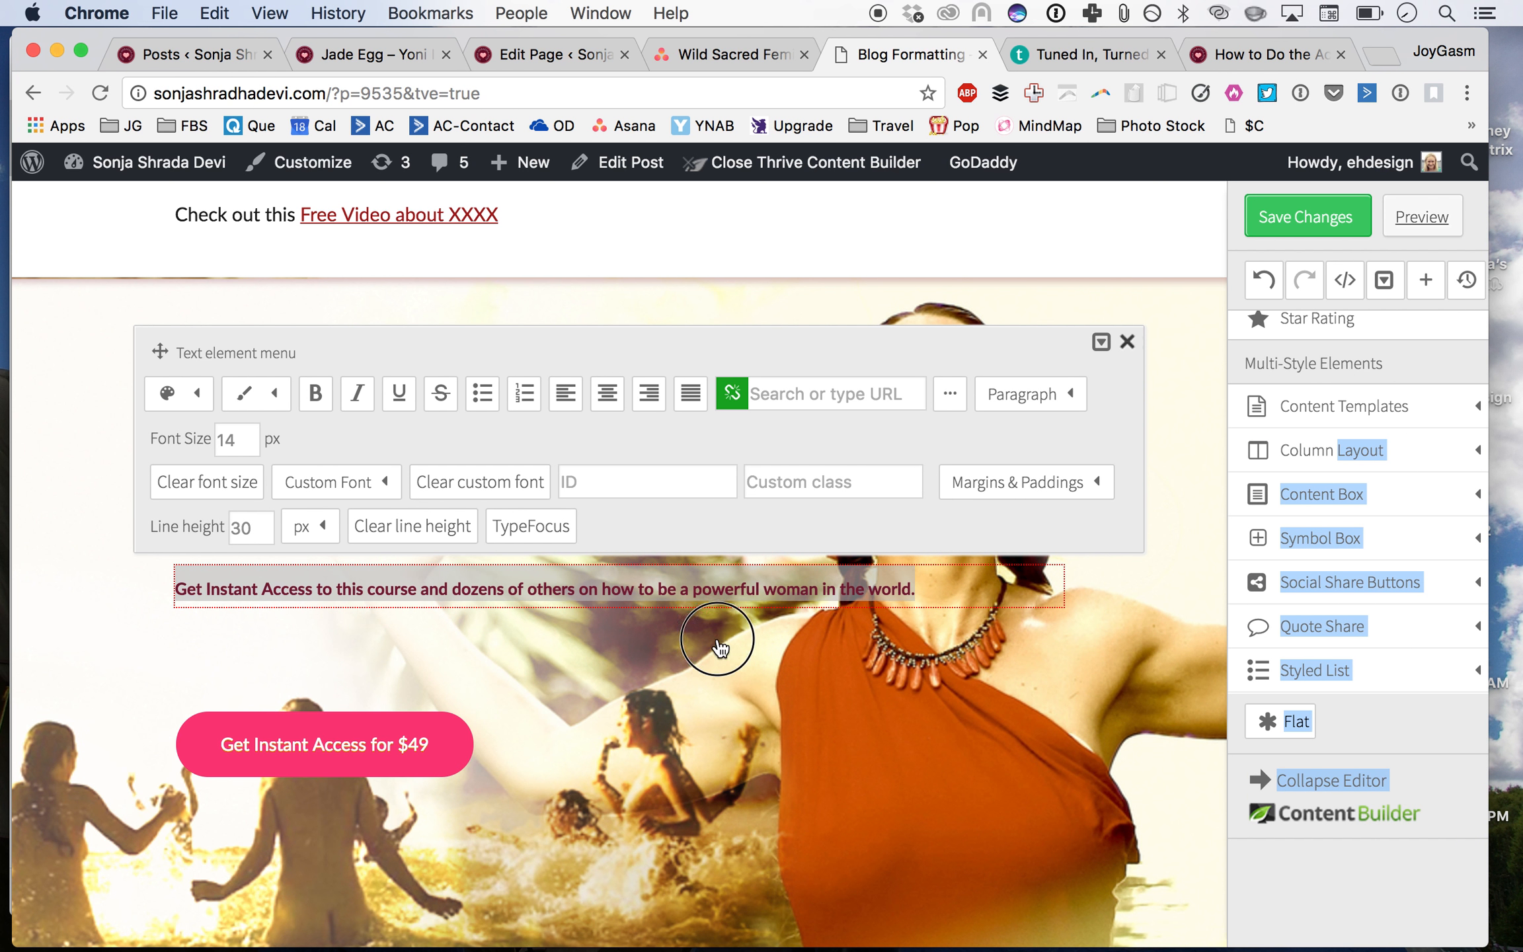
click(1127, 342)
click(1343, 455)
drag(1343, 457, 262, 615)
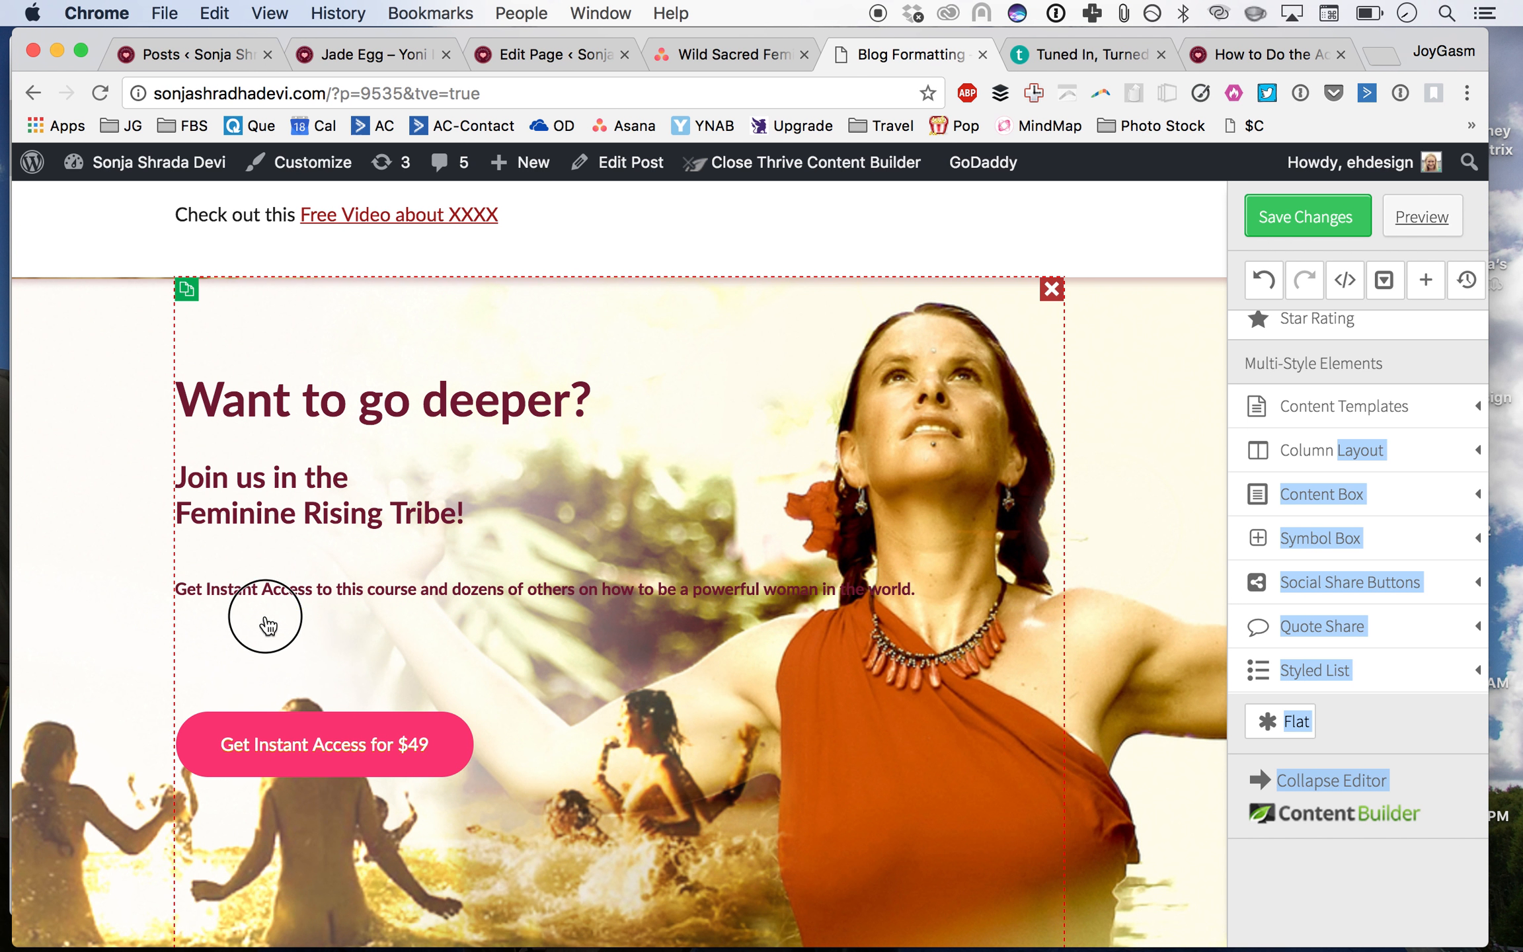
click(1276, 449)
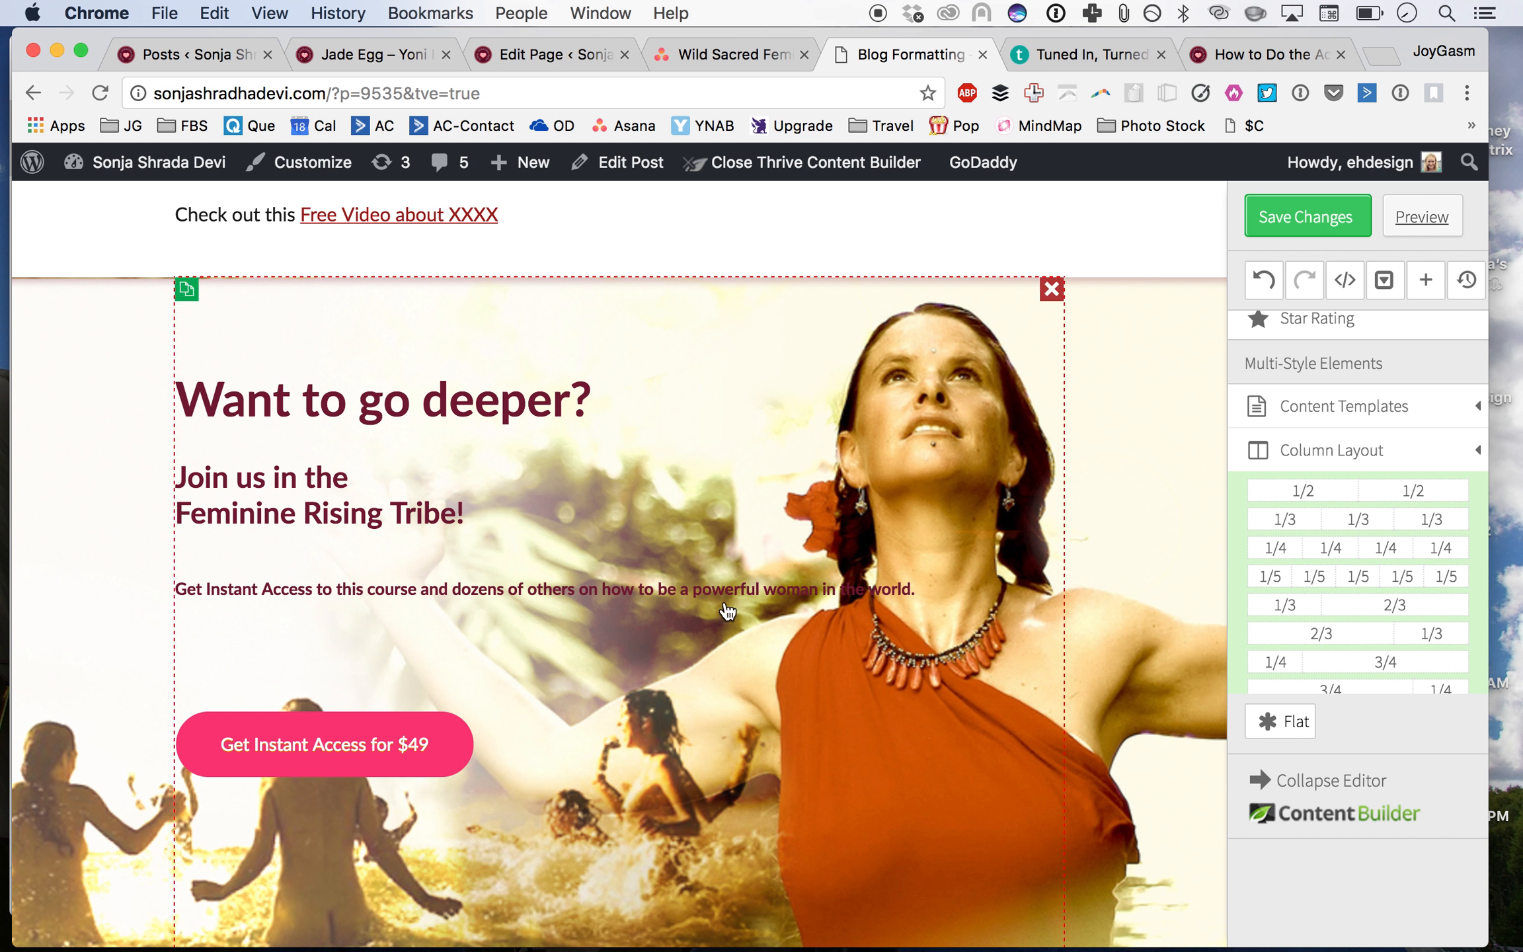
drag(1276, 492, 397, 618)
drag(410, 590, 423, 661)
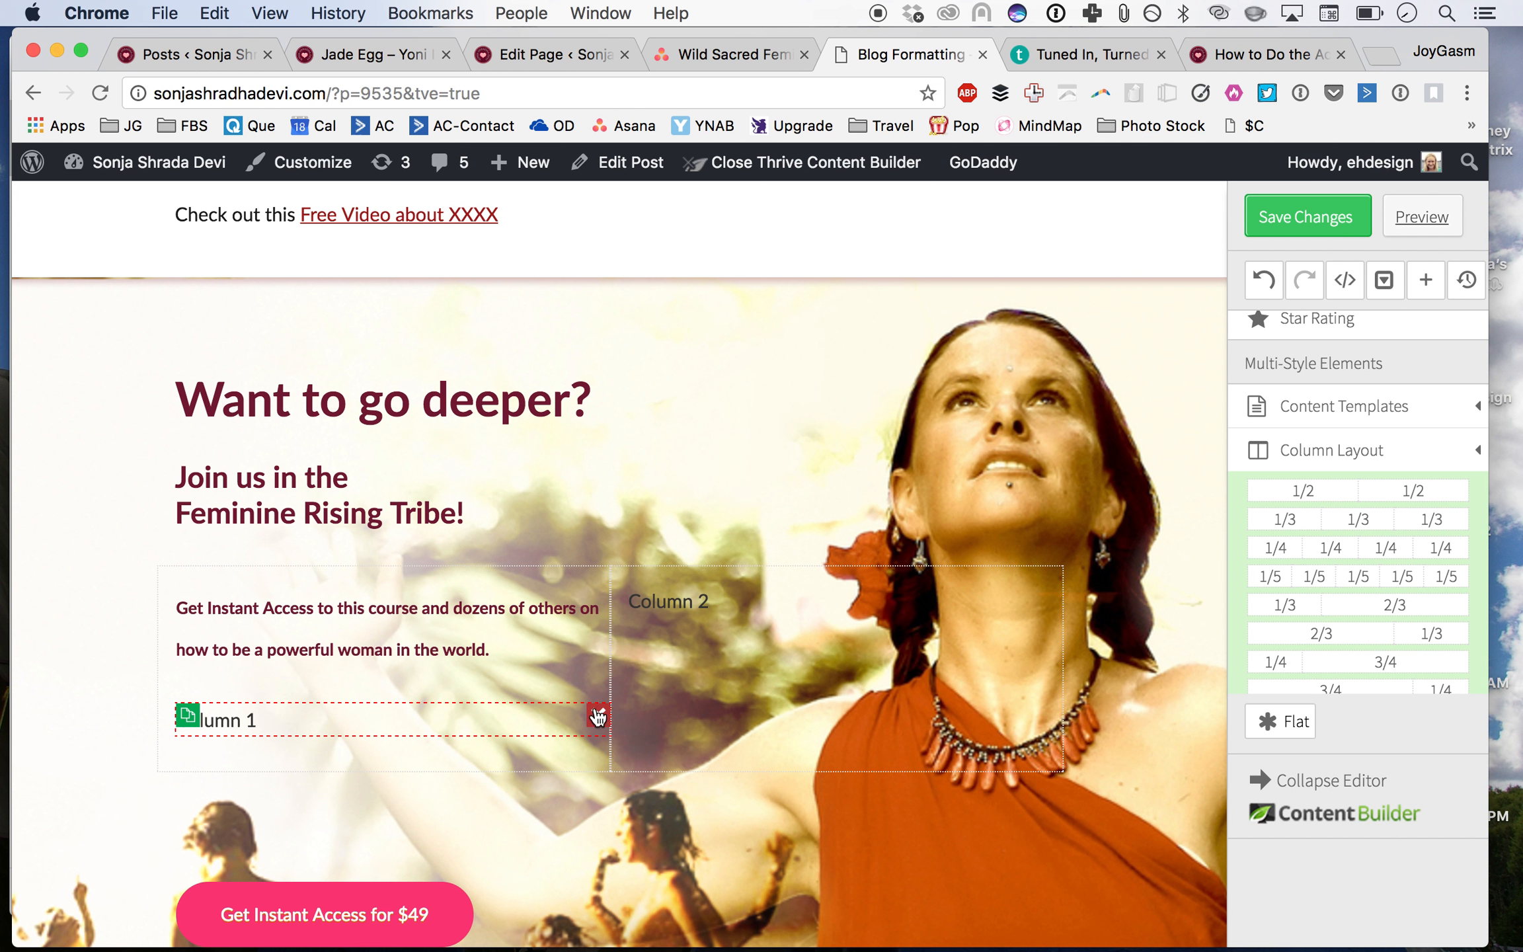
click(599, 714)
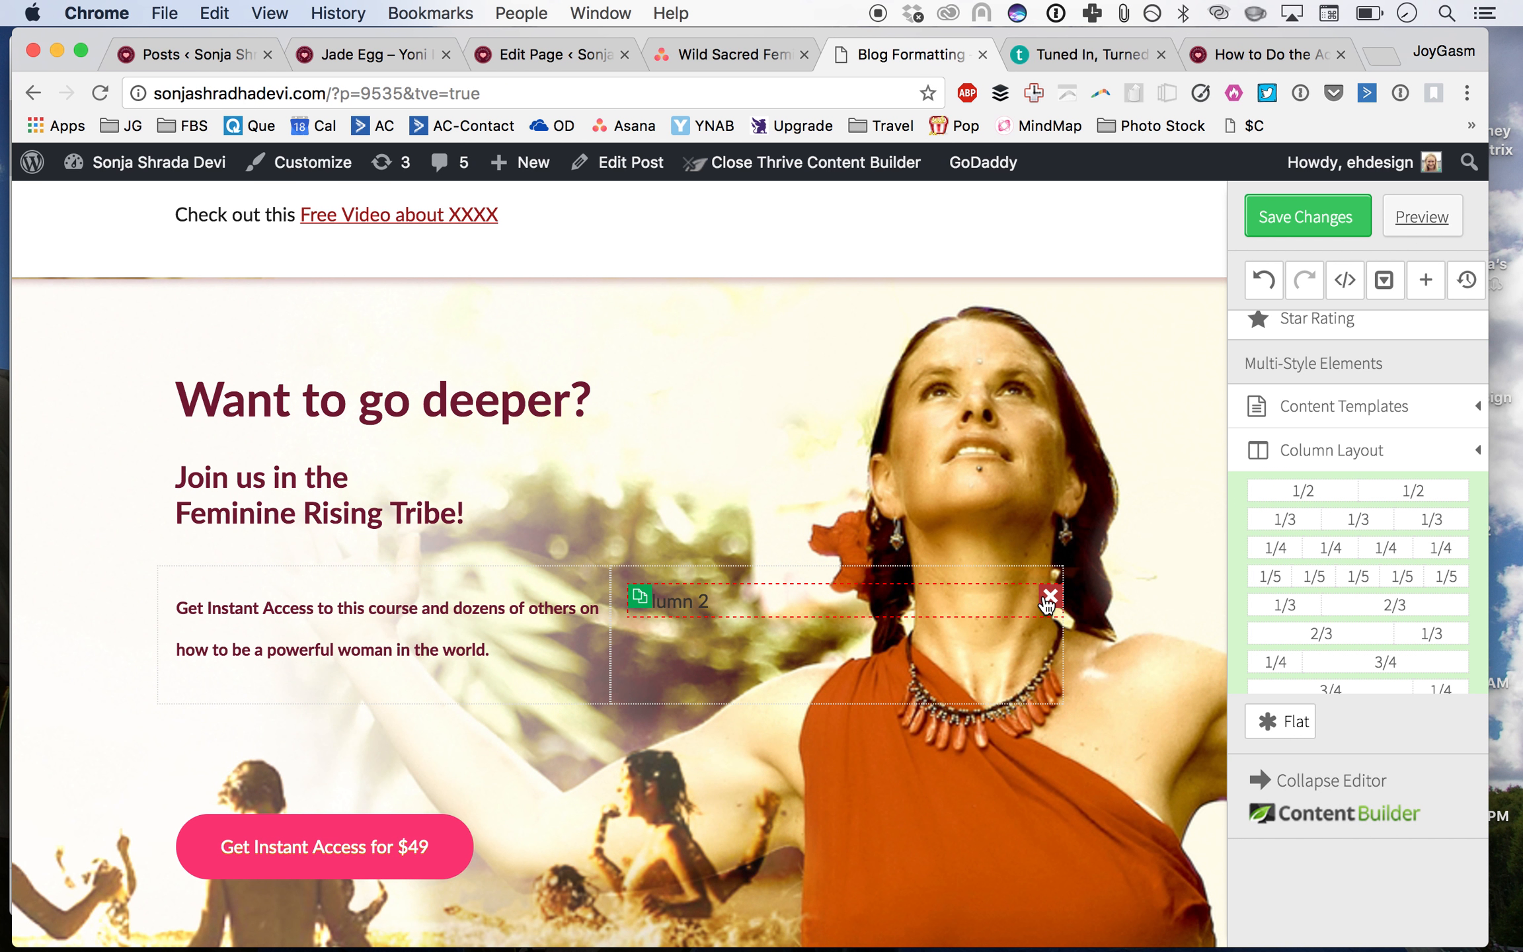
Step: Delete the 'Column 2' placeholder text from the right column
click(910, 590)
key(BackSpace)
key(BackSpace)
key(BackSpace)
key(BackSpace)
key(BackSpace)
key(BackSpace)
key(BackSpace)
key(BackSpace)
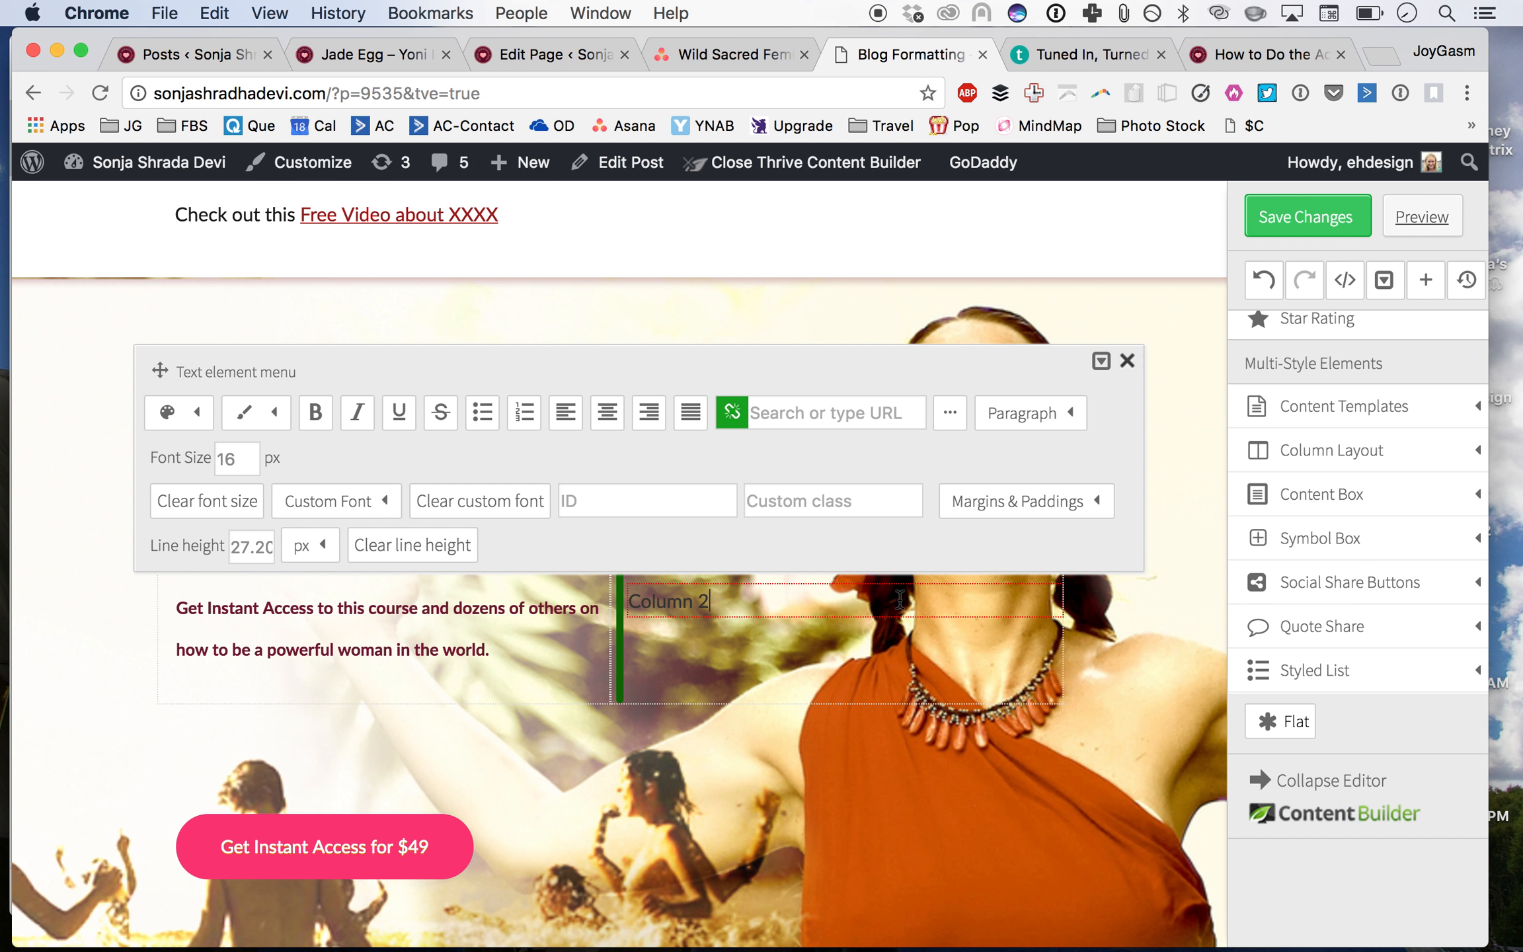
Step: Break the paragraph into three lines after 'this course' and after 'how to'
click(419, 608)
key(shift+Return)
click(391, 650)
key(shift+Return)
key(BackSpace)
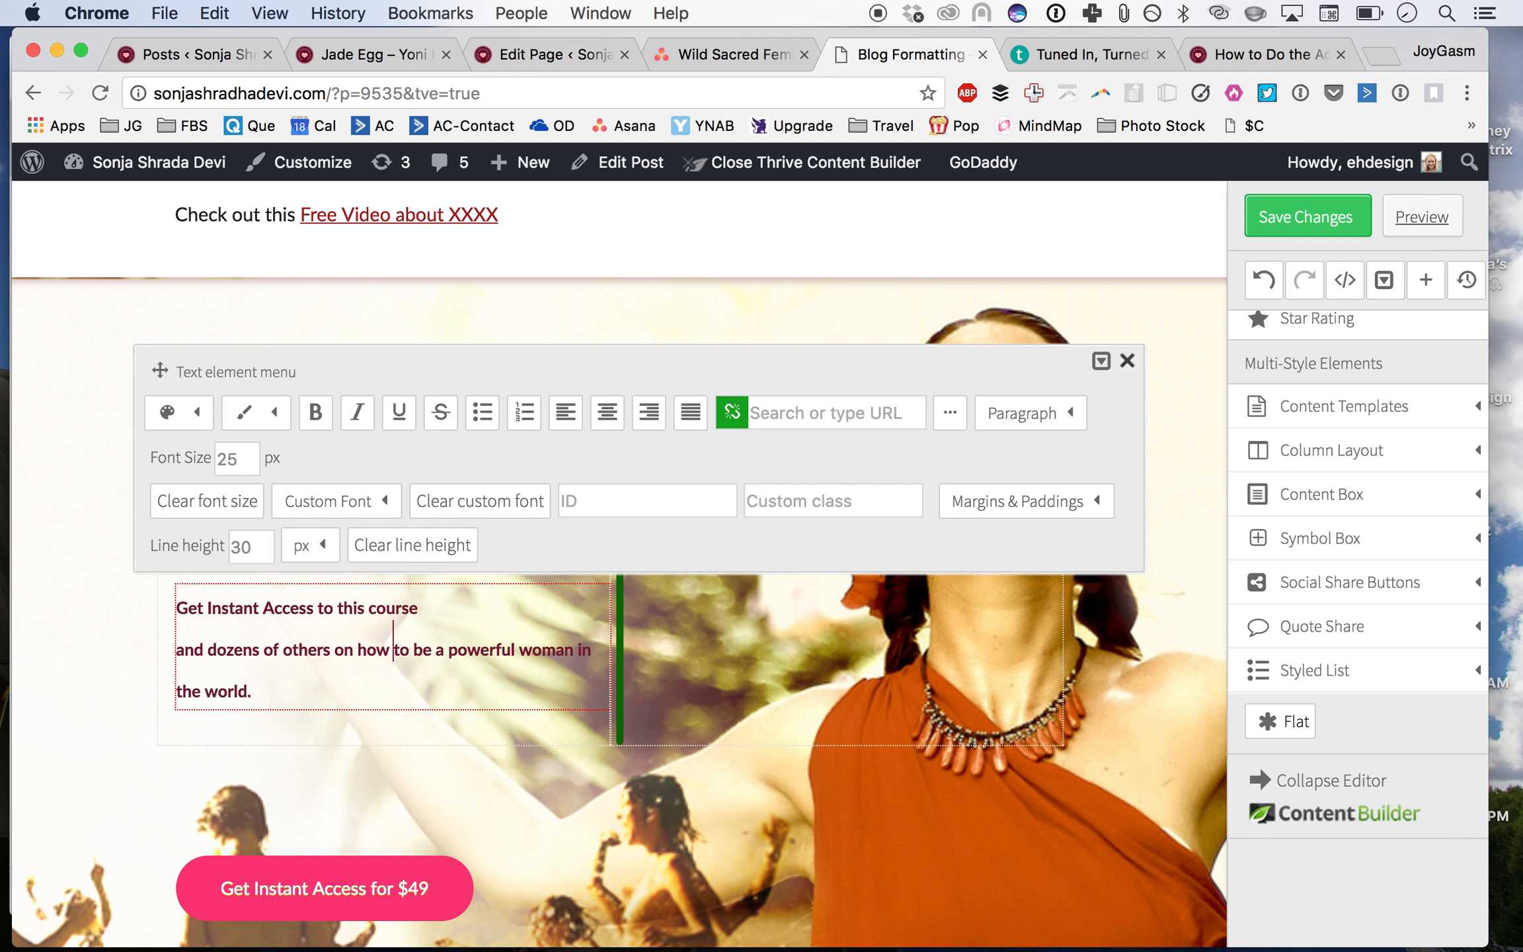
key(Right)
key(Right)
key(shift+Return)
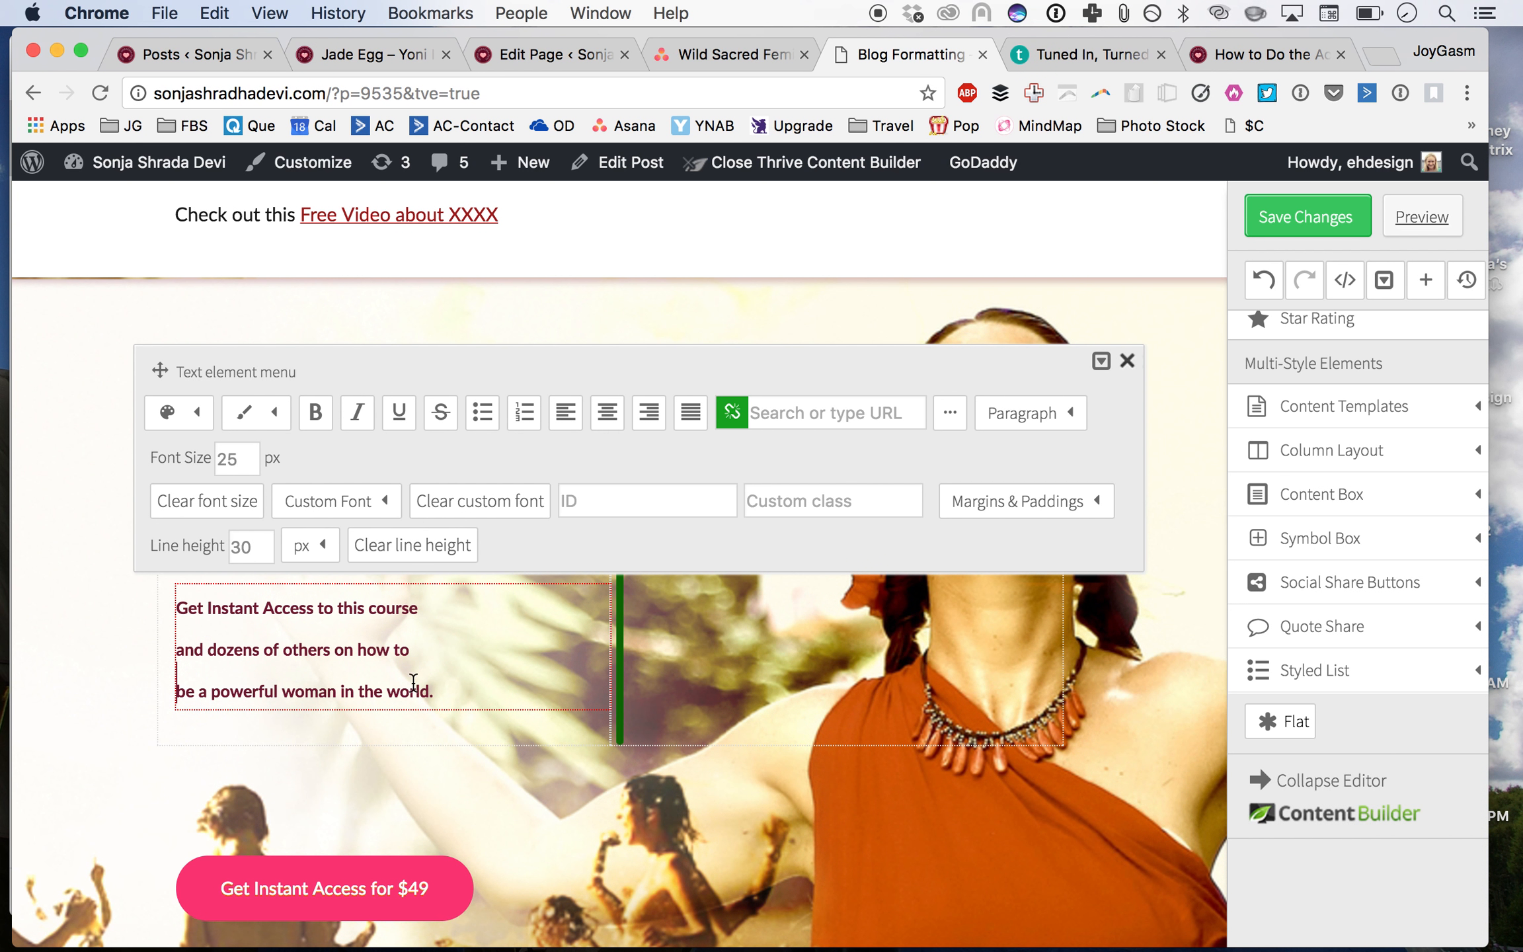
click(465, 768)
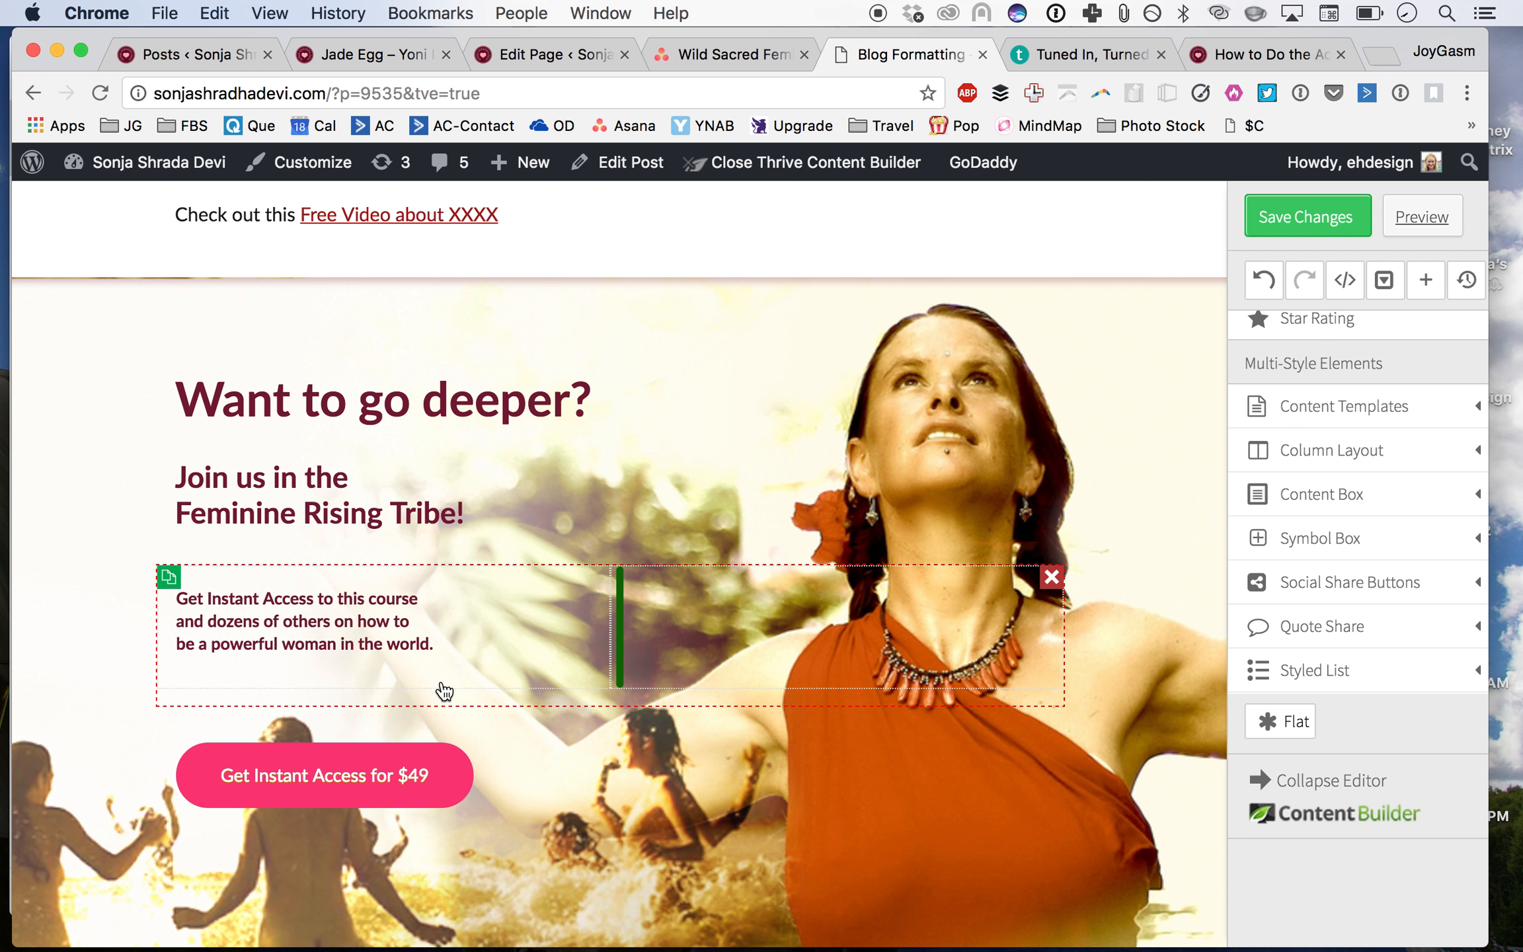
Step: Open the column layout's options and its Margins & Paddings settings
click(338, 682)
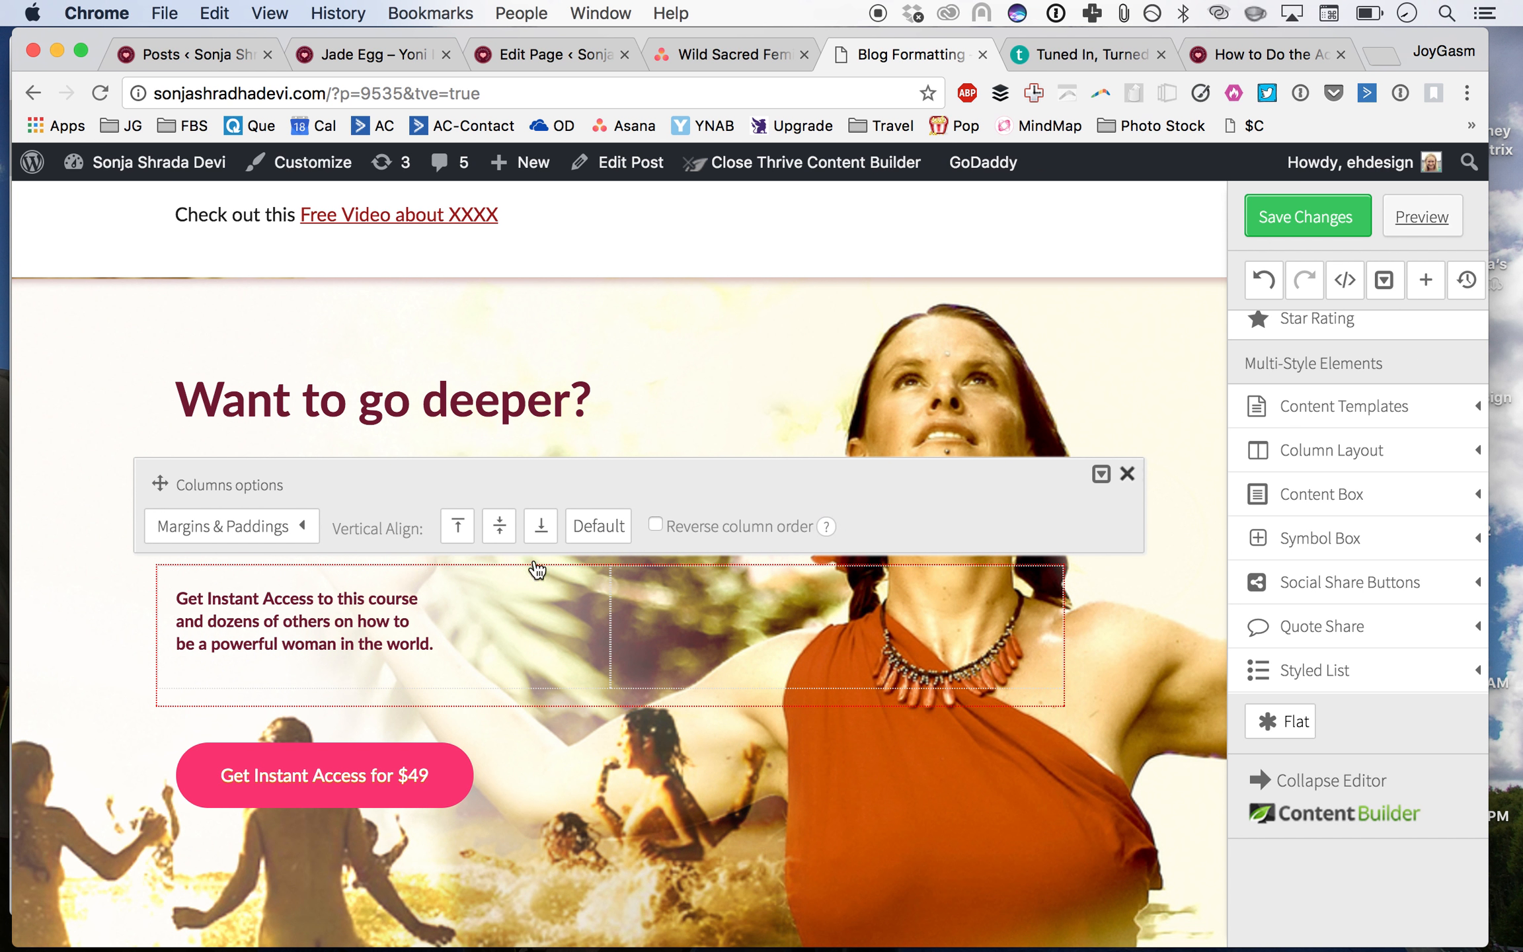
click(274, 527)
click(793, 805)
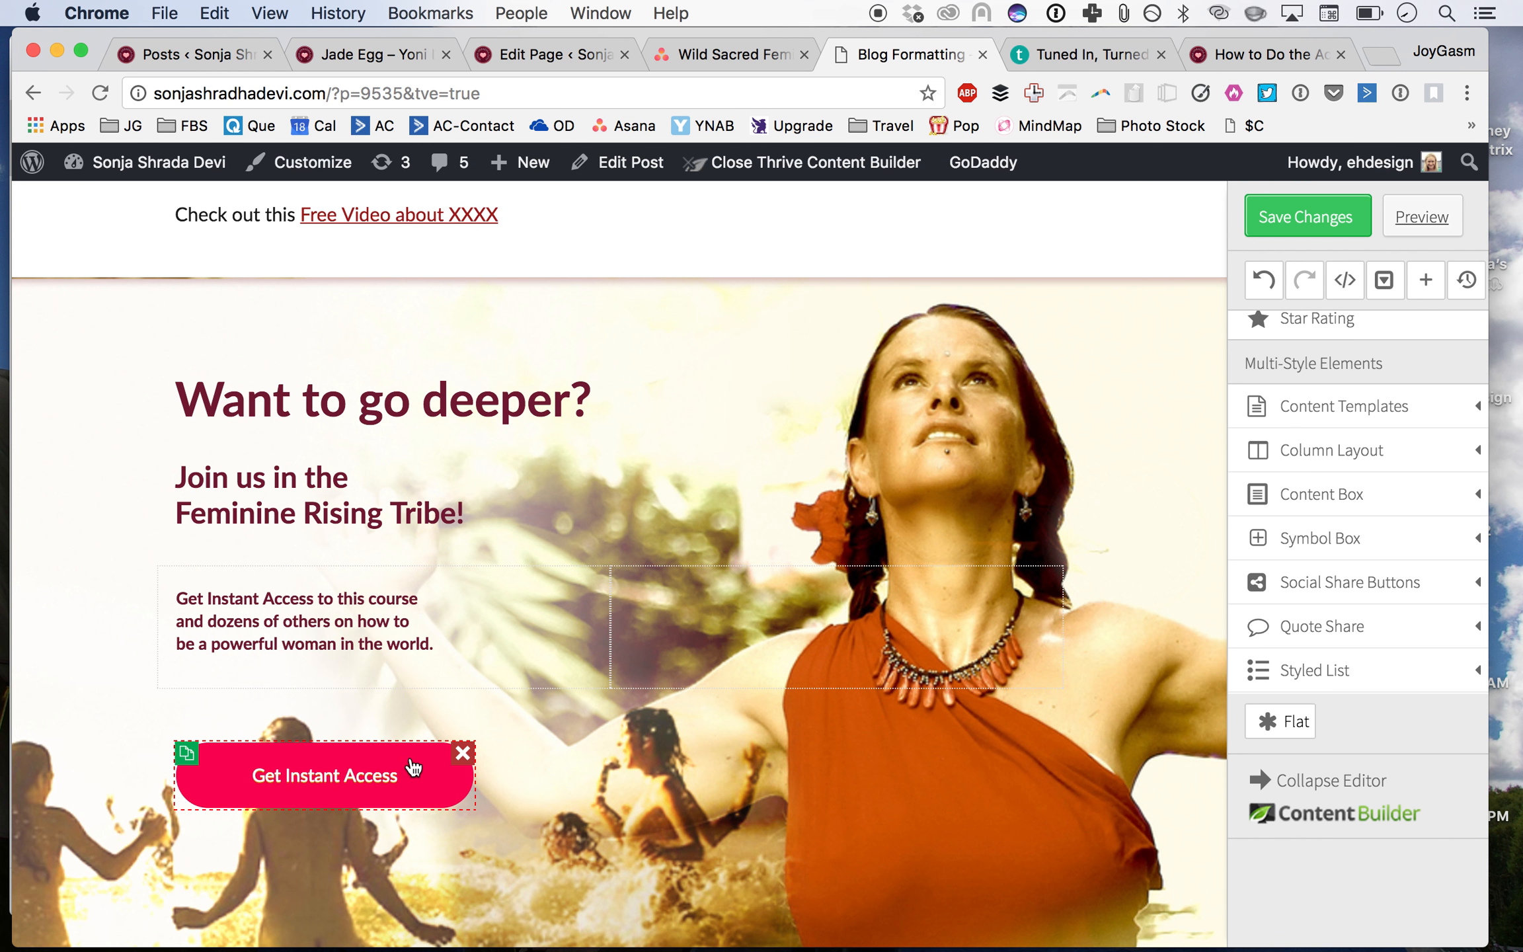
scroll(402, 767, down, 5)
scroll(402, 765, down, 3)
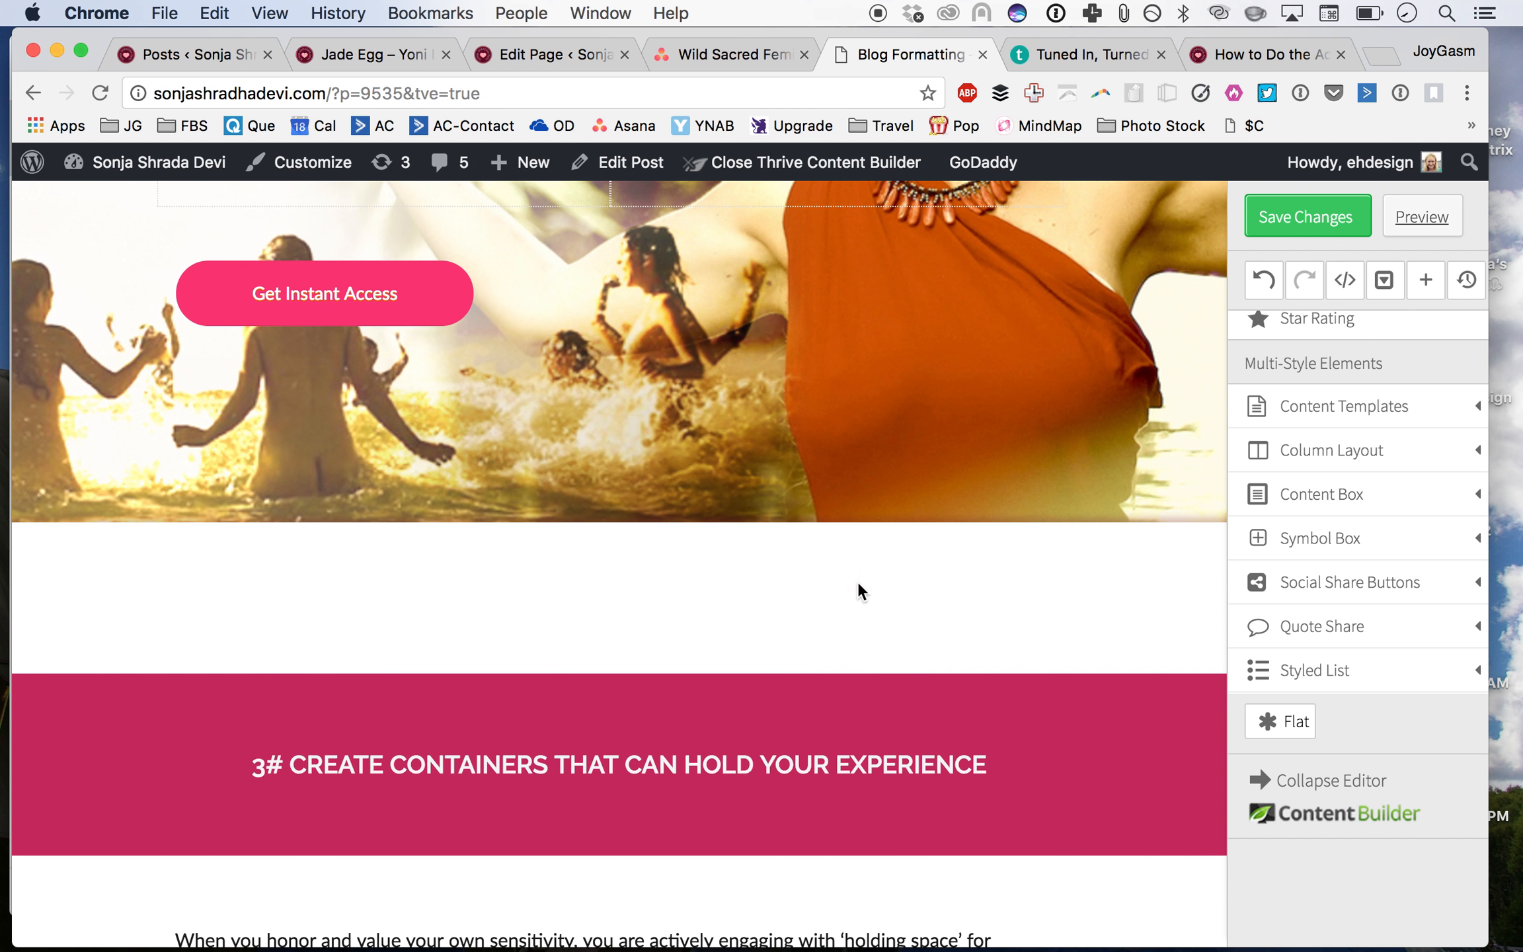
scroll(866, 580, up, 10)
scroll(866, 579, up, 20)
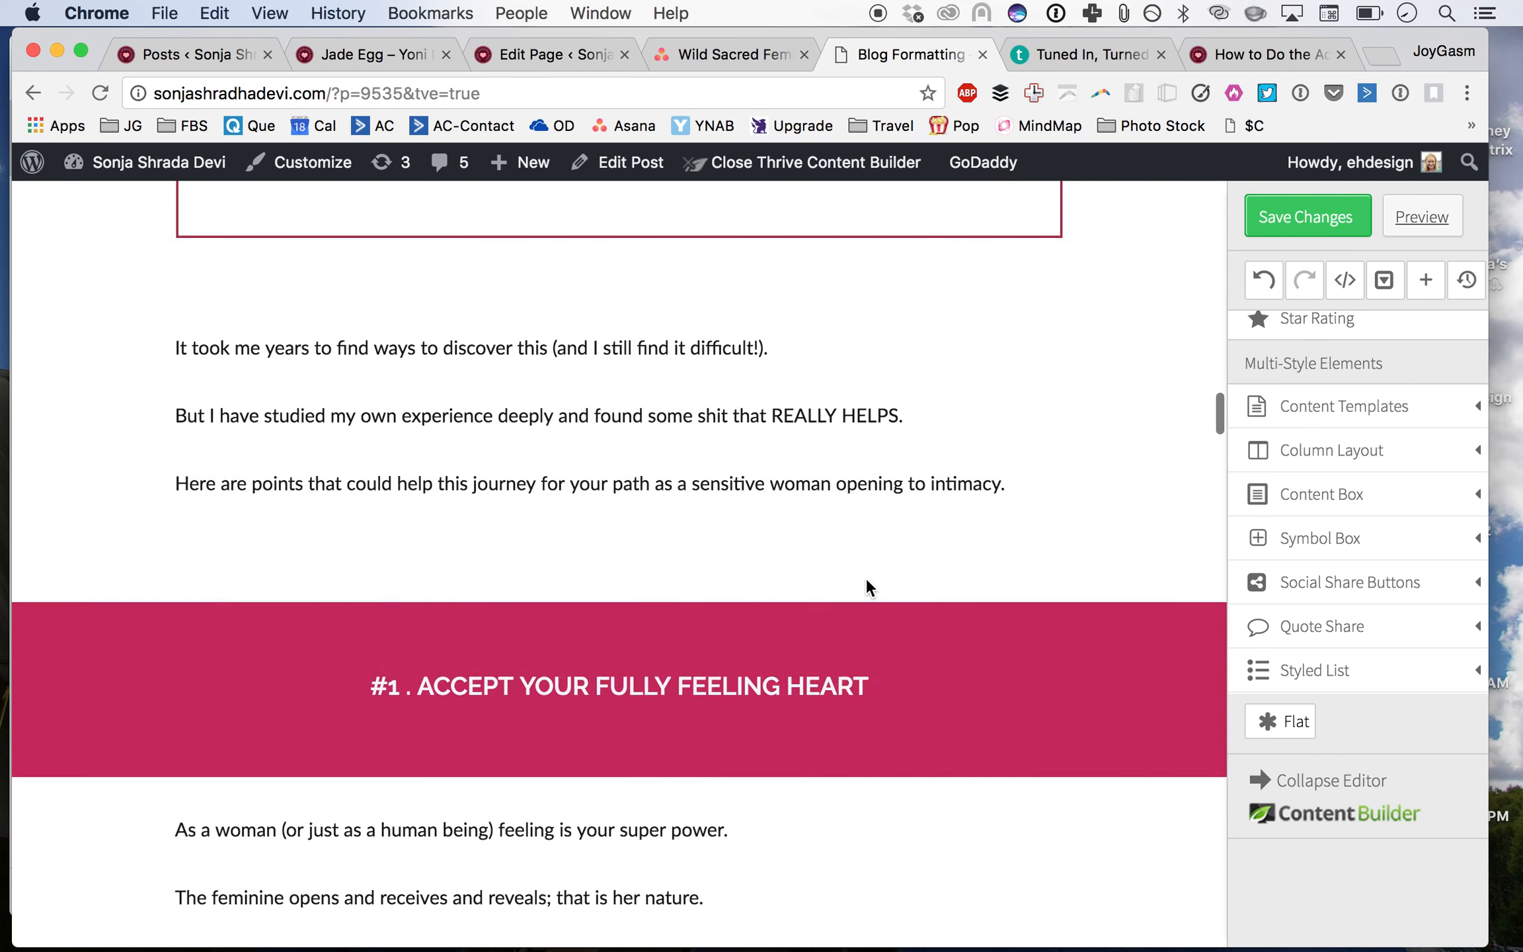
Step: Change 'could' to 'will' in the sentence 'Here are points that could help this journey…'
scroll(868, 585, up, 7)
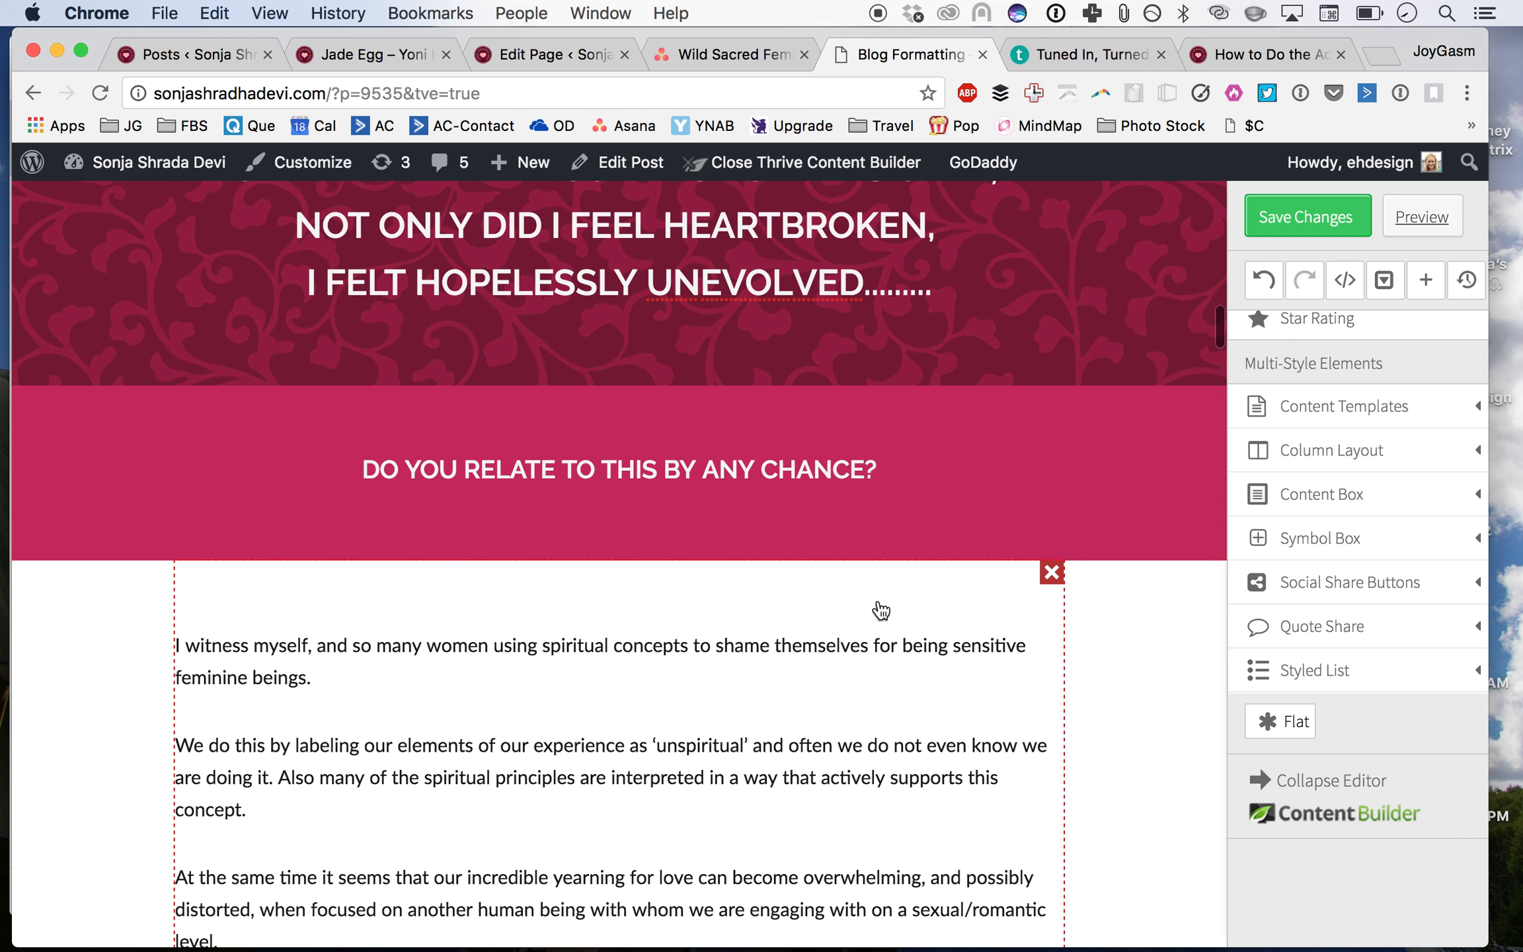
scroll(881, 610, down, 5)
scroll(880, 610, down, 8)
click(354, 463)
double_click(371, 457)
text(will)
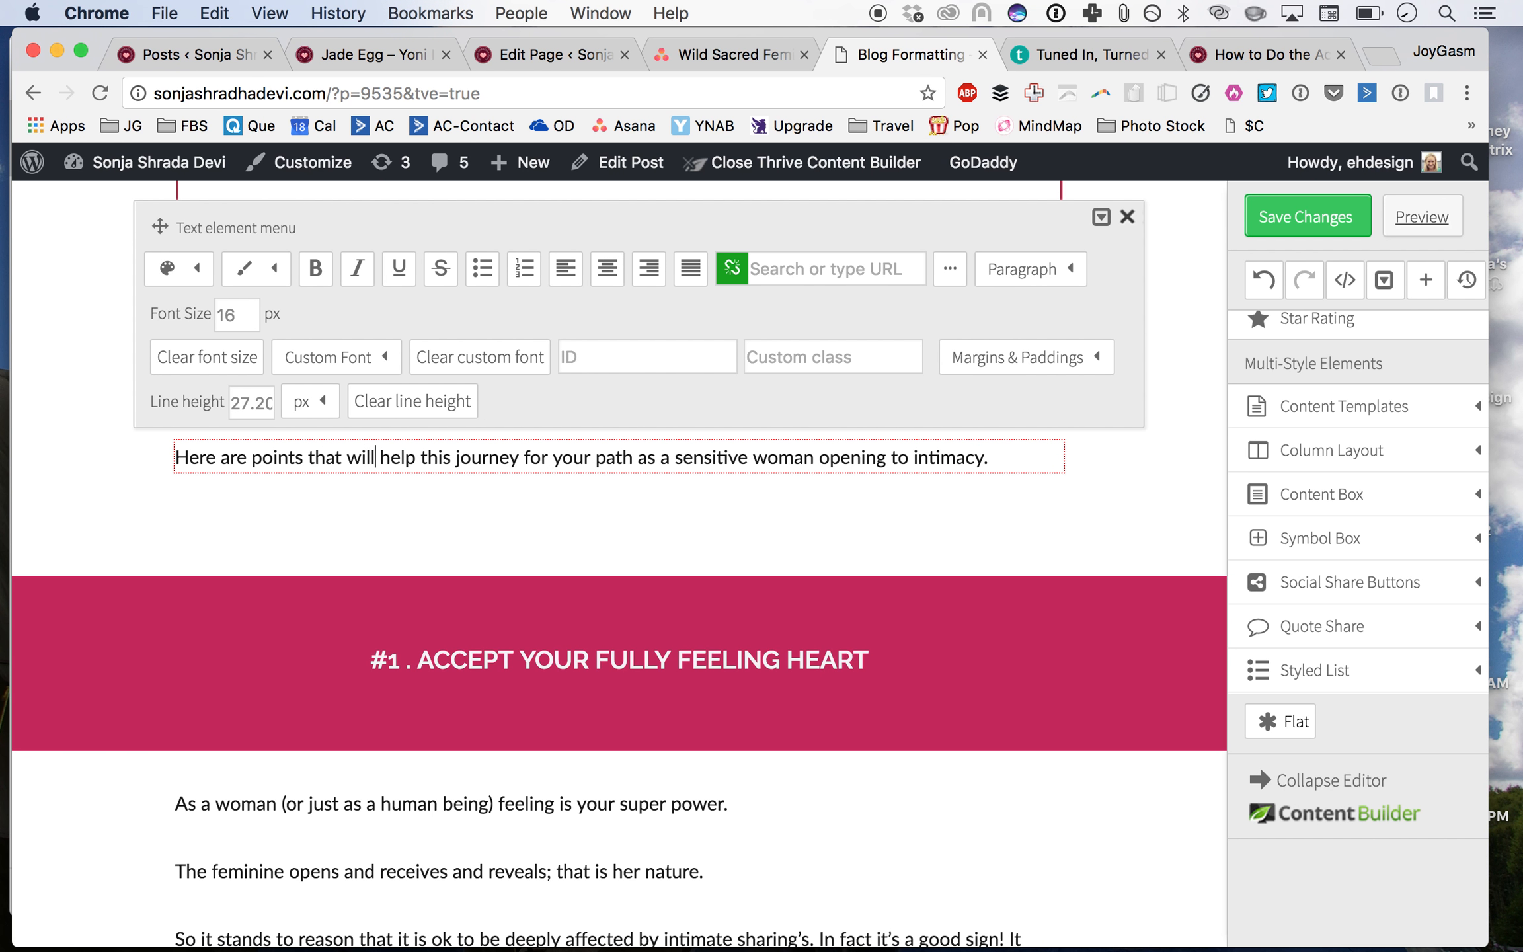
click(454, 458)
click(1044, 500)
scroll(1045, 499, down, 20)
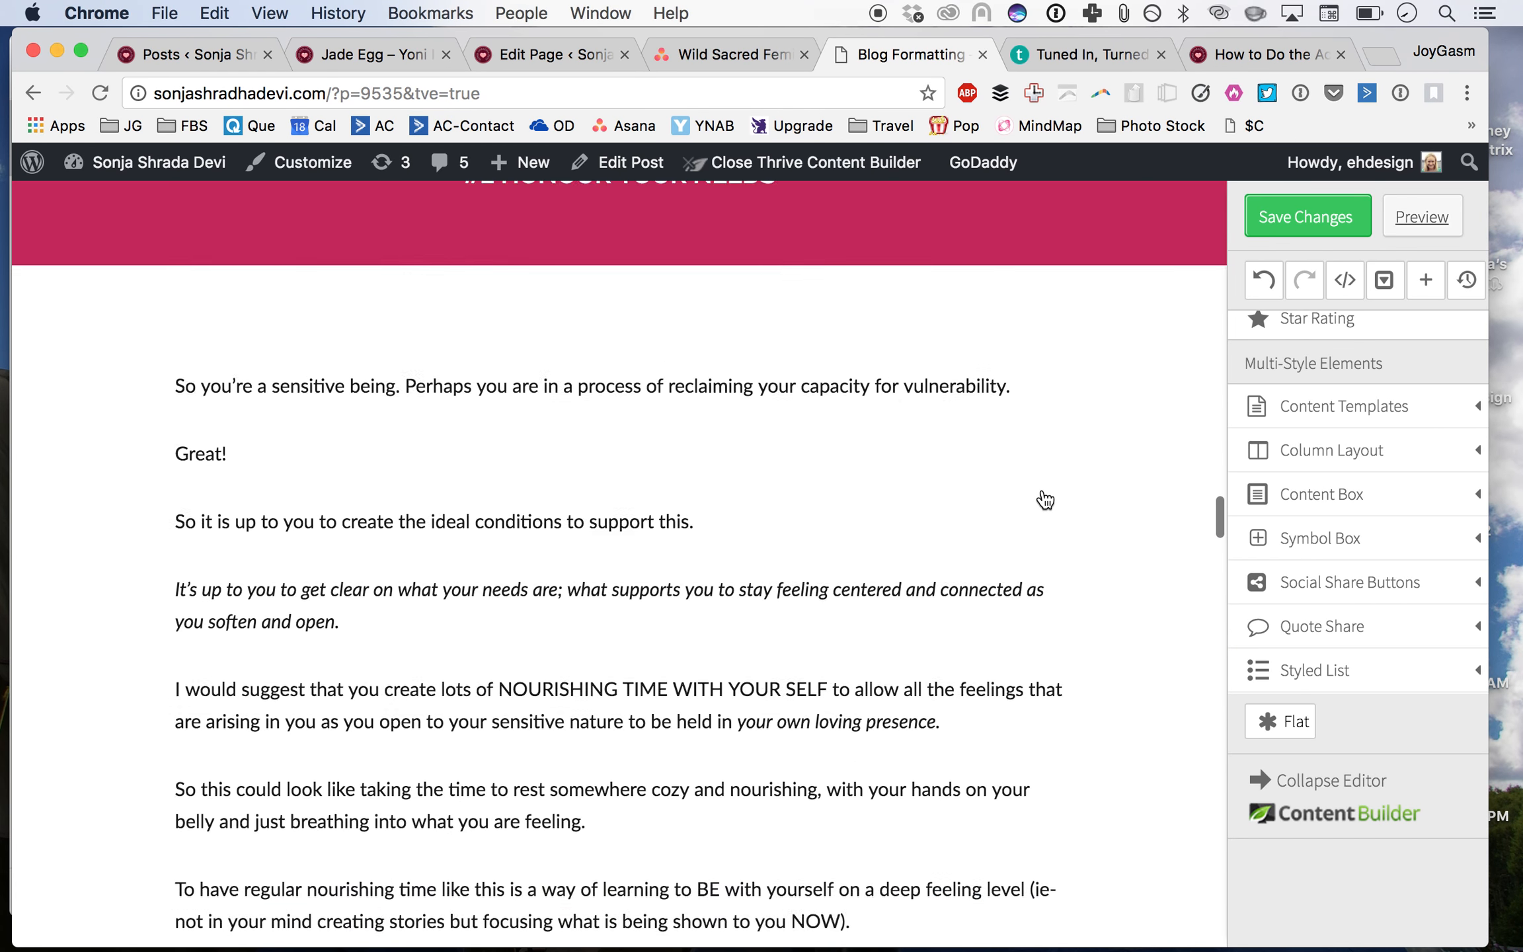
Step: Add a paragraph element below the tribe image and enter 'How else do you support yourself on your path as a sensitive woman opening to intimacy?'
scroll(1038, 476, up, 2)
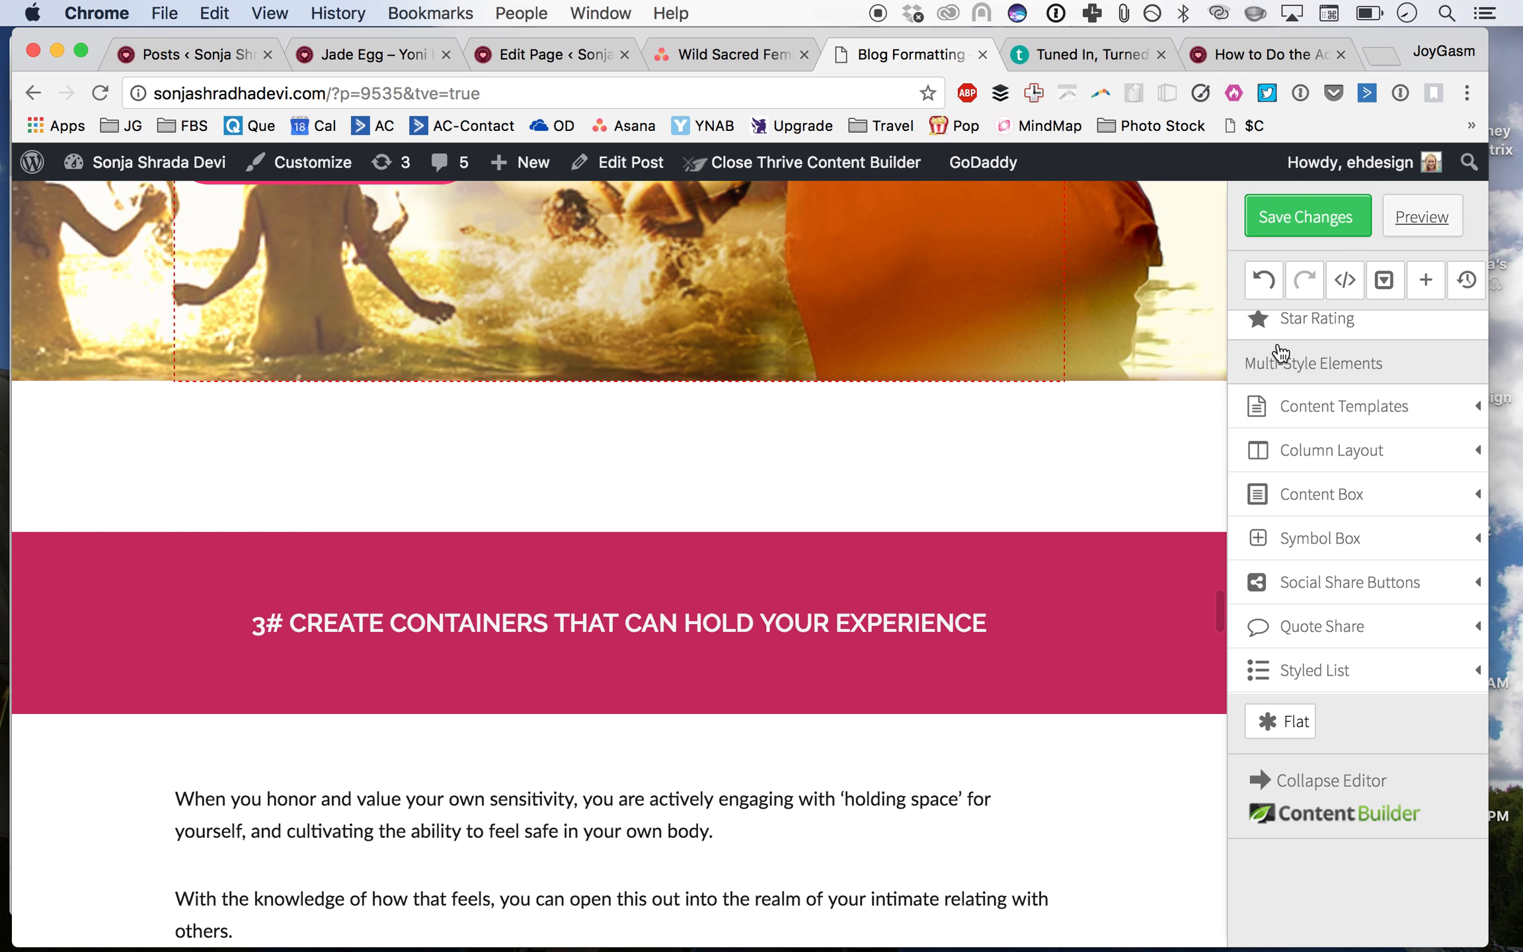
scroll(1332, 417, up, 5)
drag(1355, 382, 1293, 378)
drag(1294, 378, 595, 458)
click(540, 615)
text(How else do you support yourself on your path as a sensitive woman opening to intimacy?)
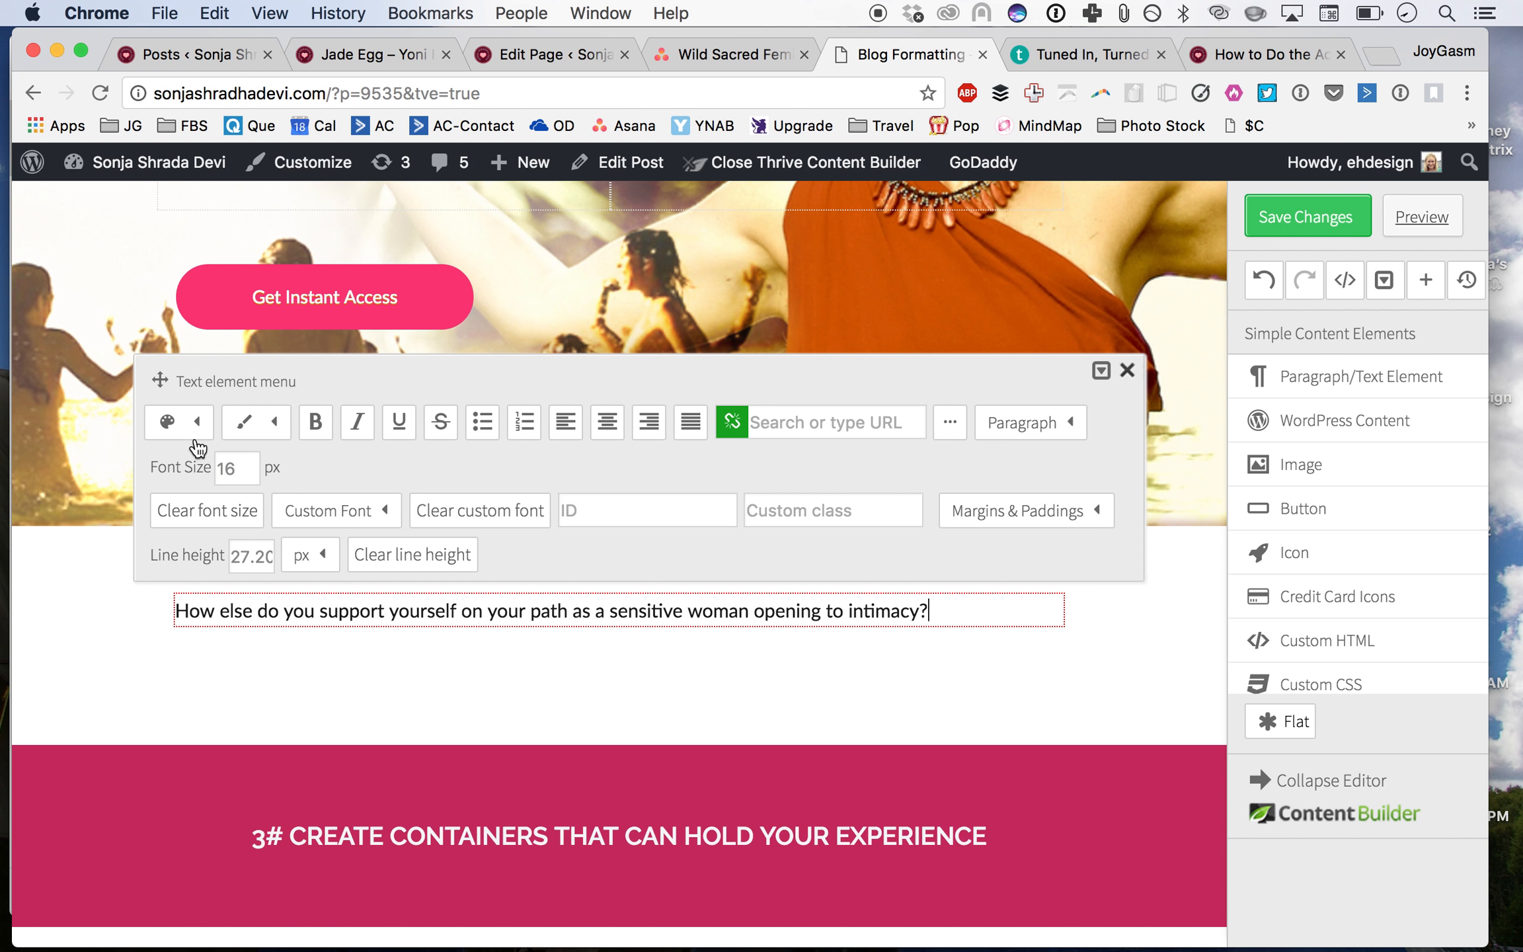
click(1063, 420)
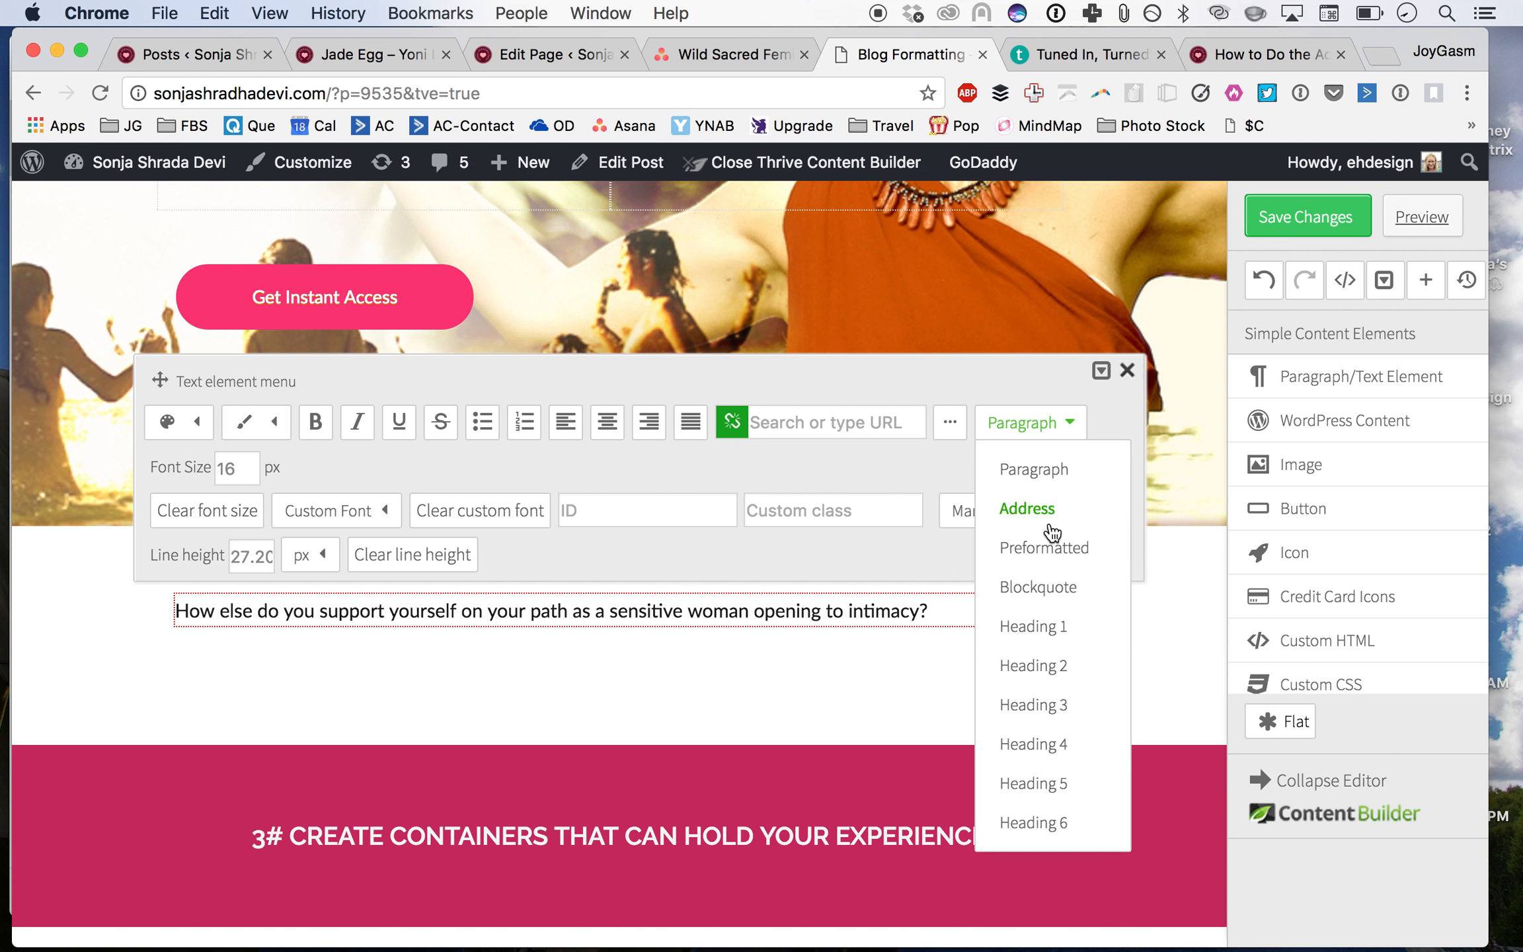
click(1043, 621)
click(1038, 423)
click(1033, 469)
Step: Set the question's font size to 55 px and its line height to 60 px
click(558, 611)
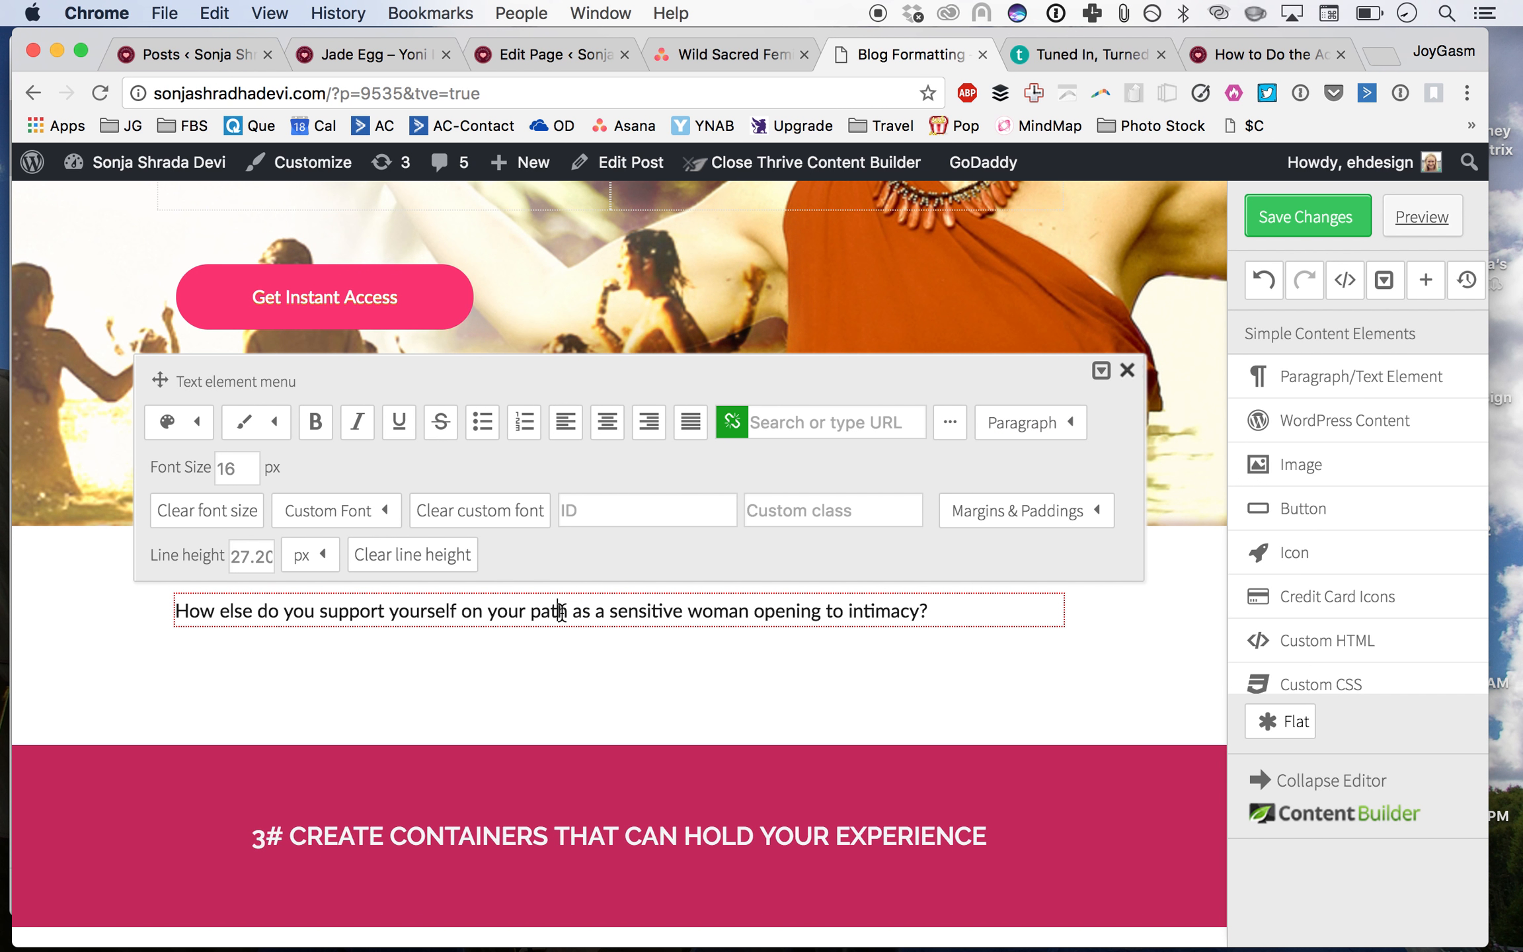
triple_click(559, 611)
click(246, 469)
drag(246, 471, 163, 469)
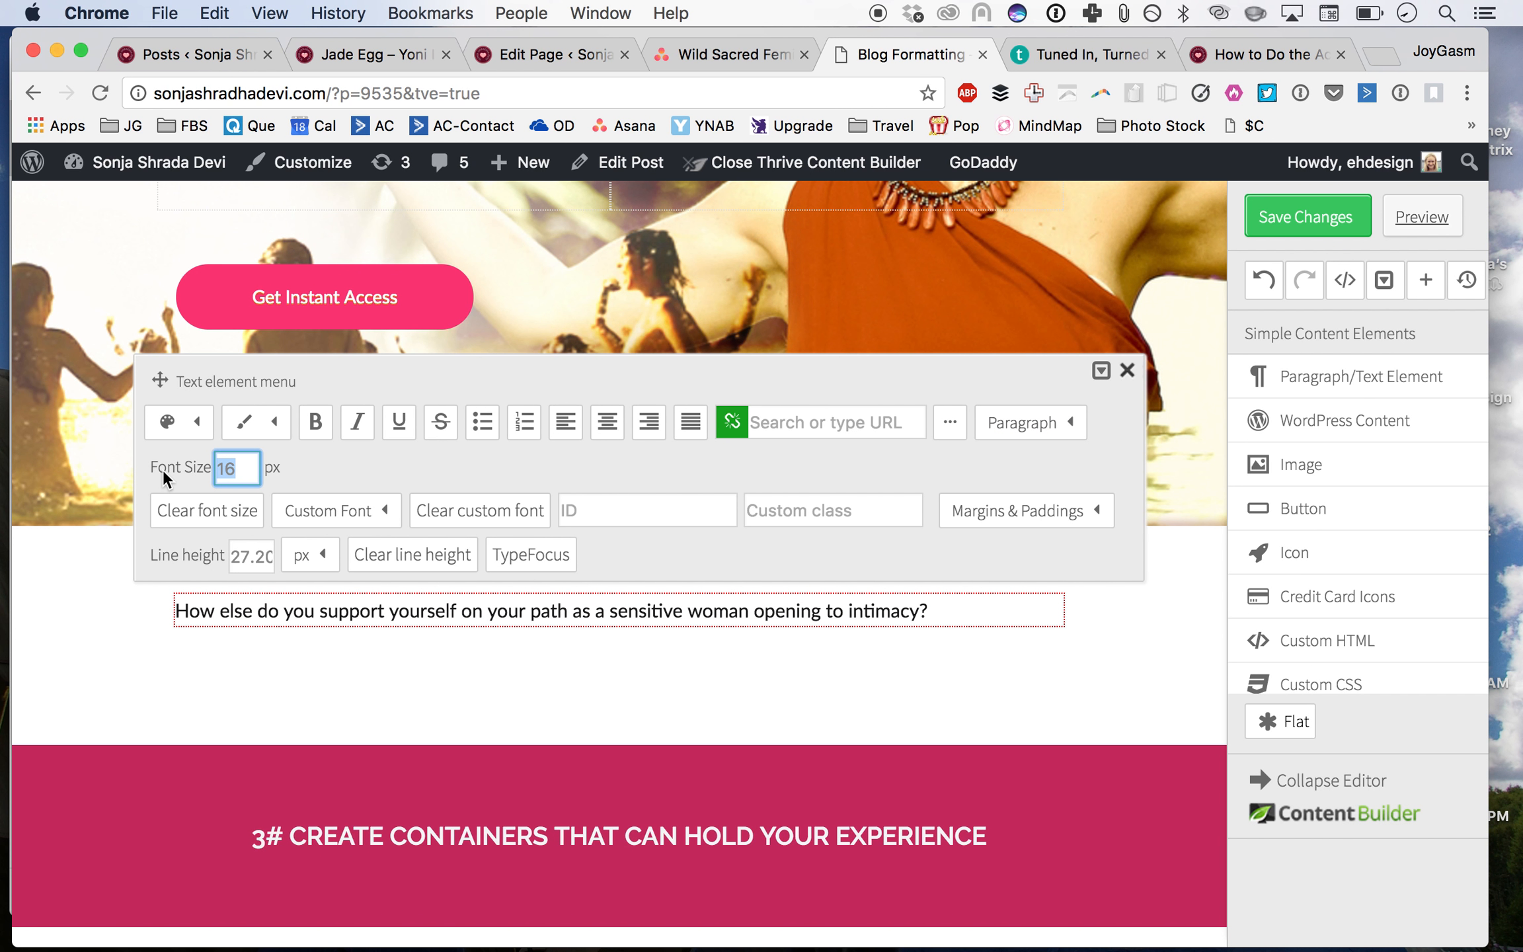
text(55)
key(Return)
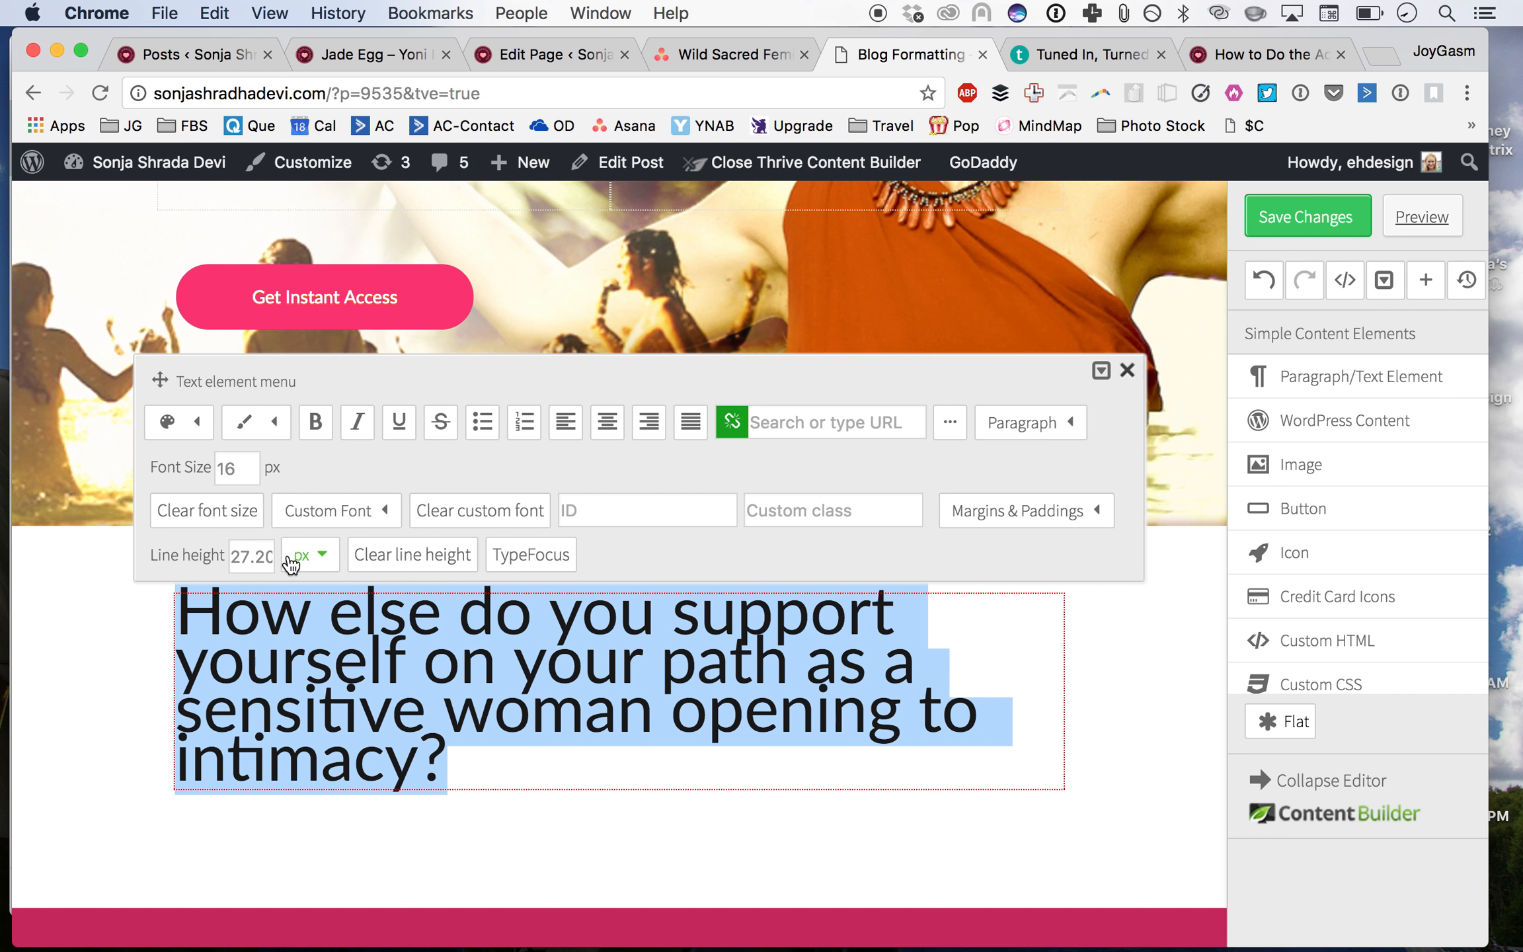
click(257, 556)
double_click(258, 555)
text(40)
key(Return)
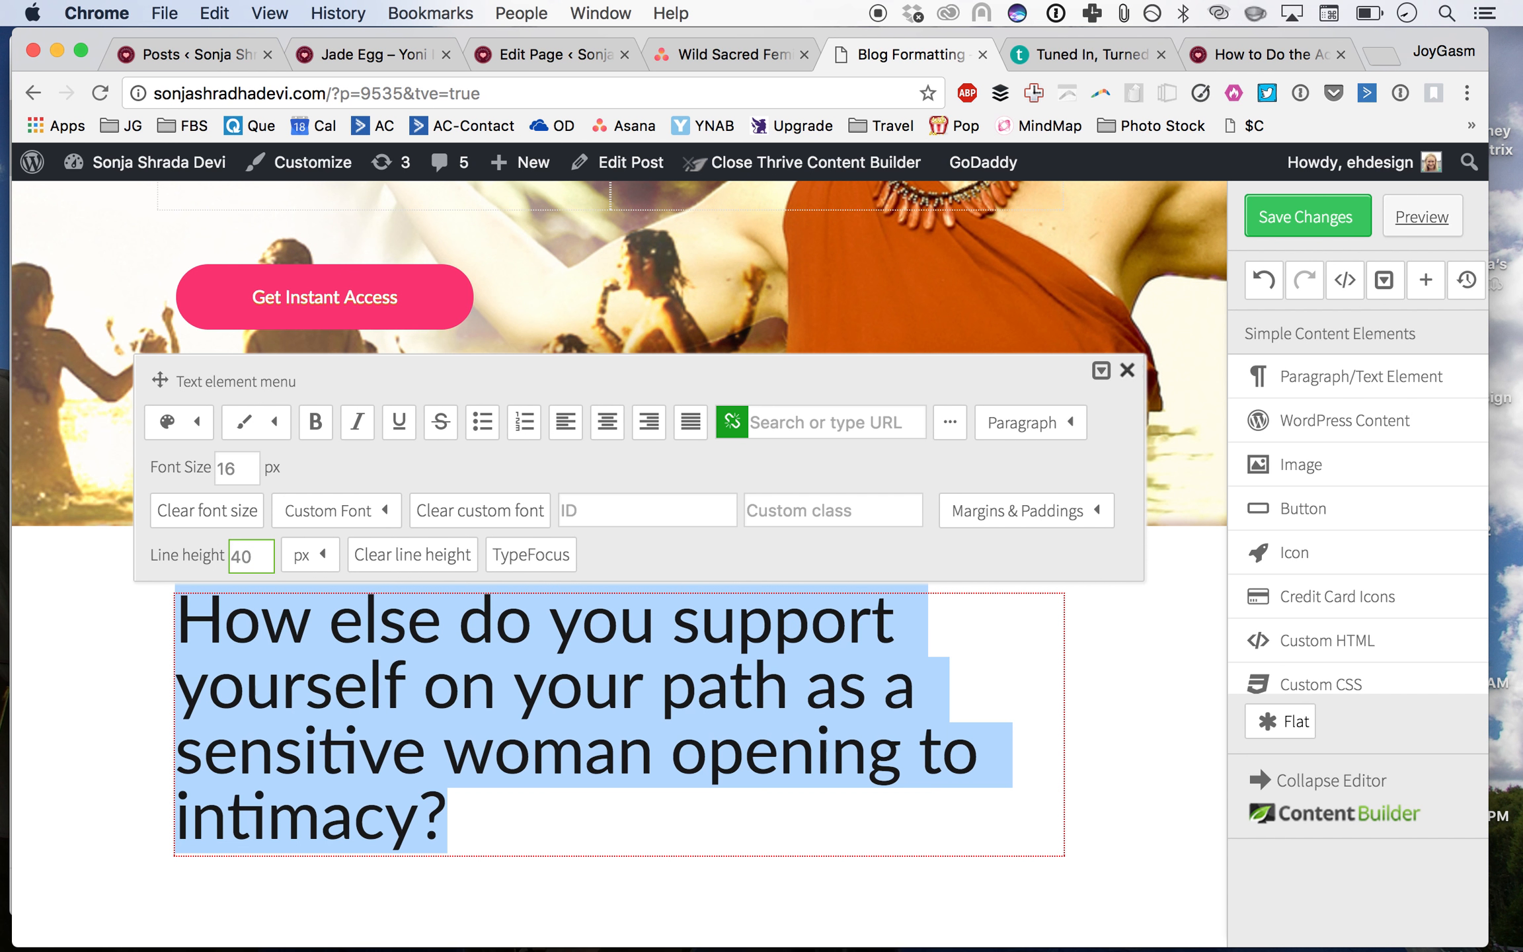
double_click(259, 555)
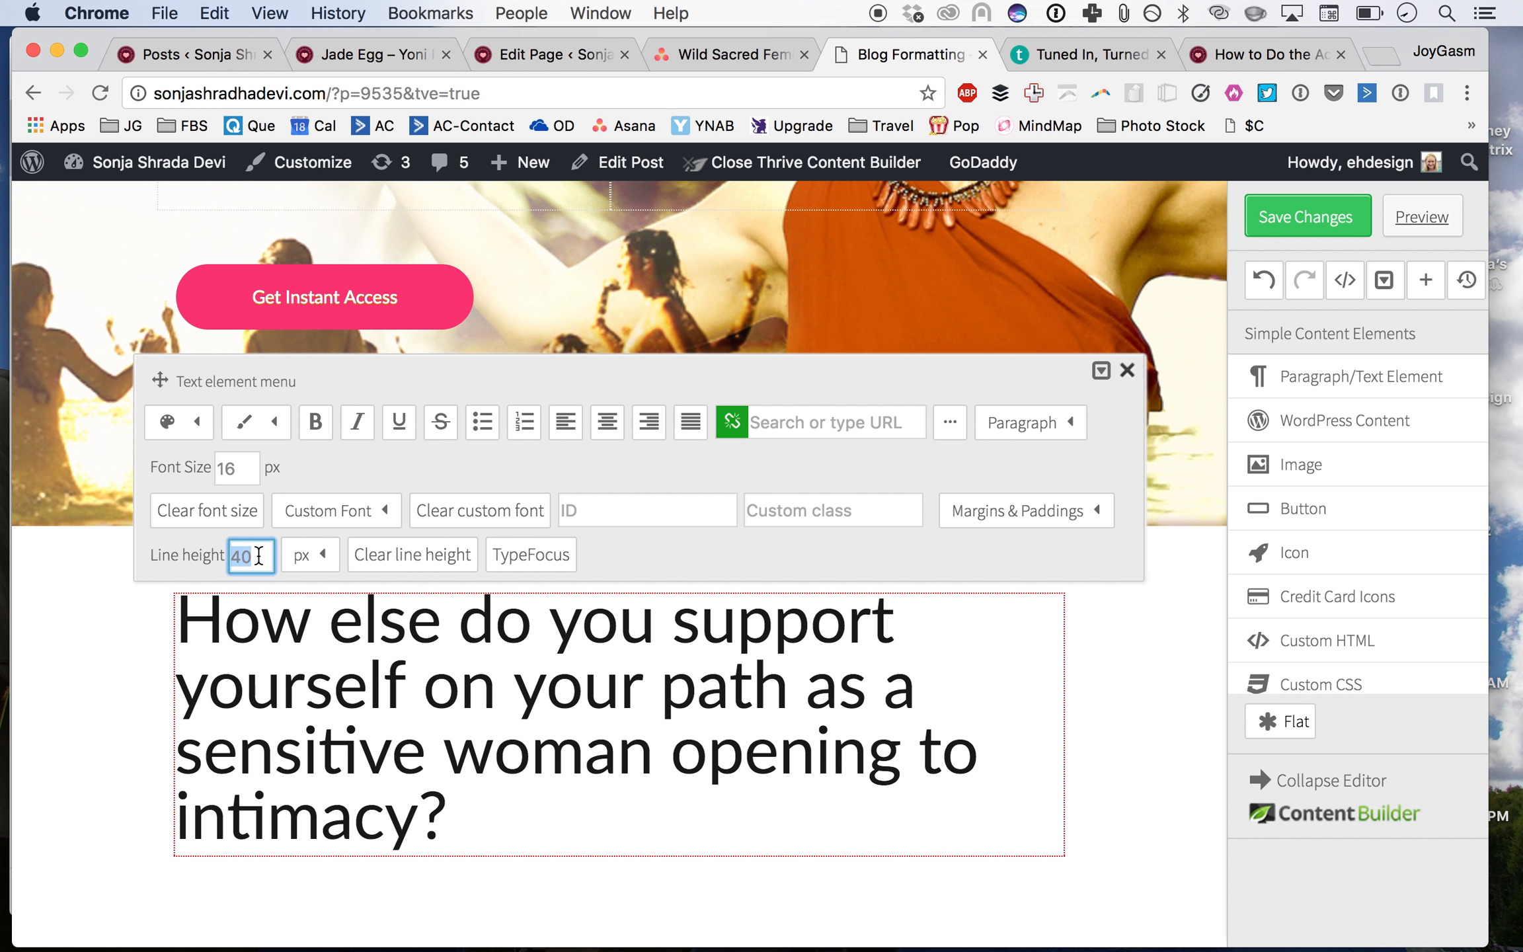
text(60)
key(Return)
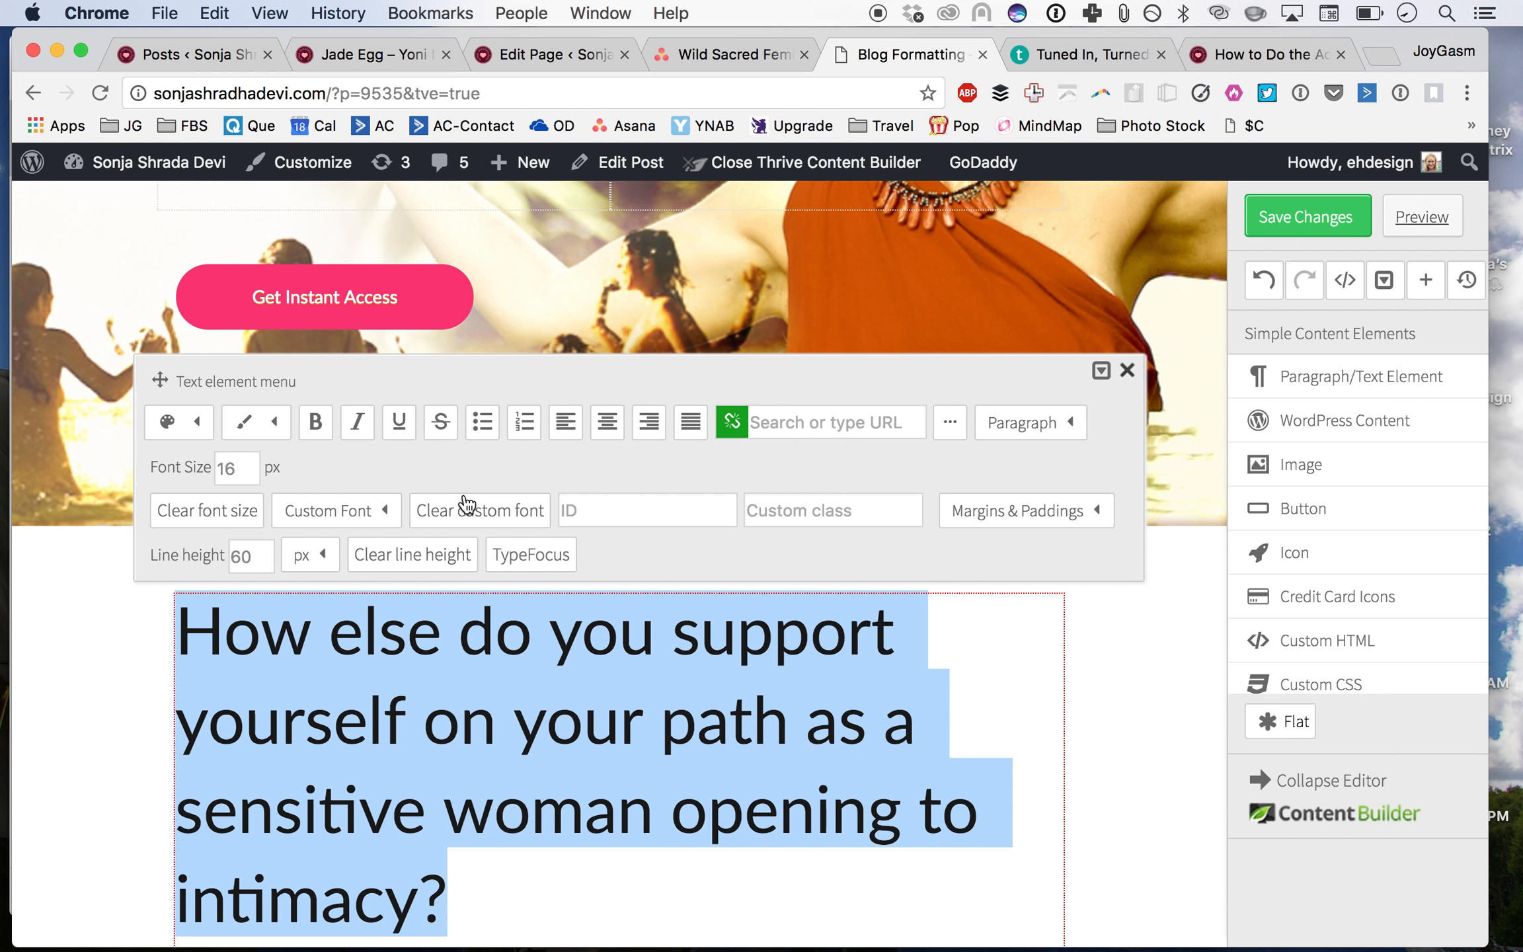
Step: Center-align the question paragraph
click(607, 421)
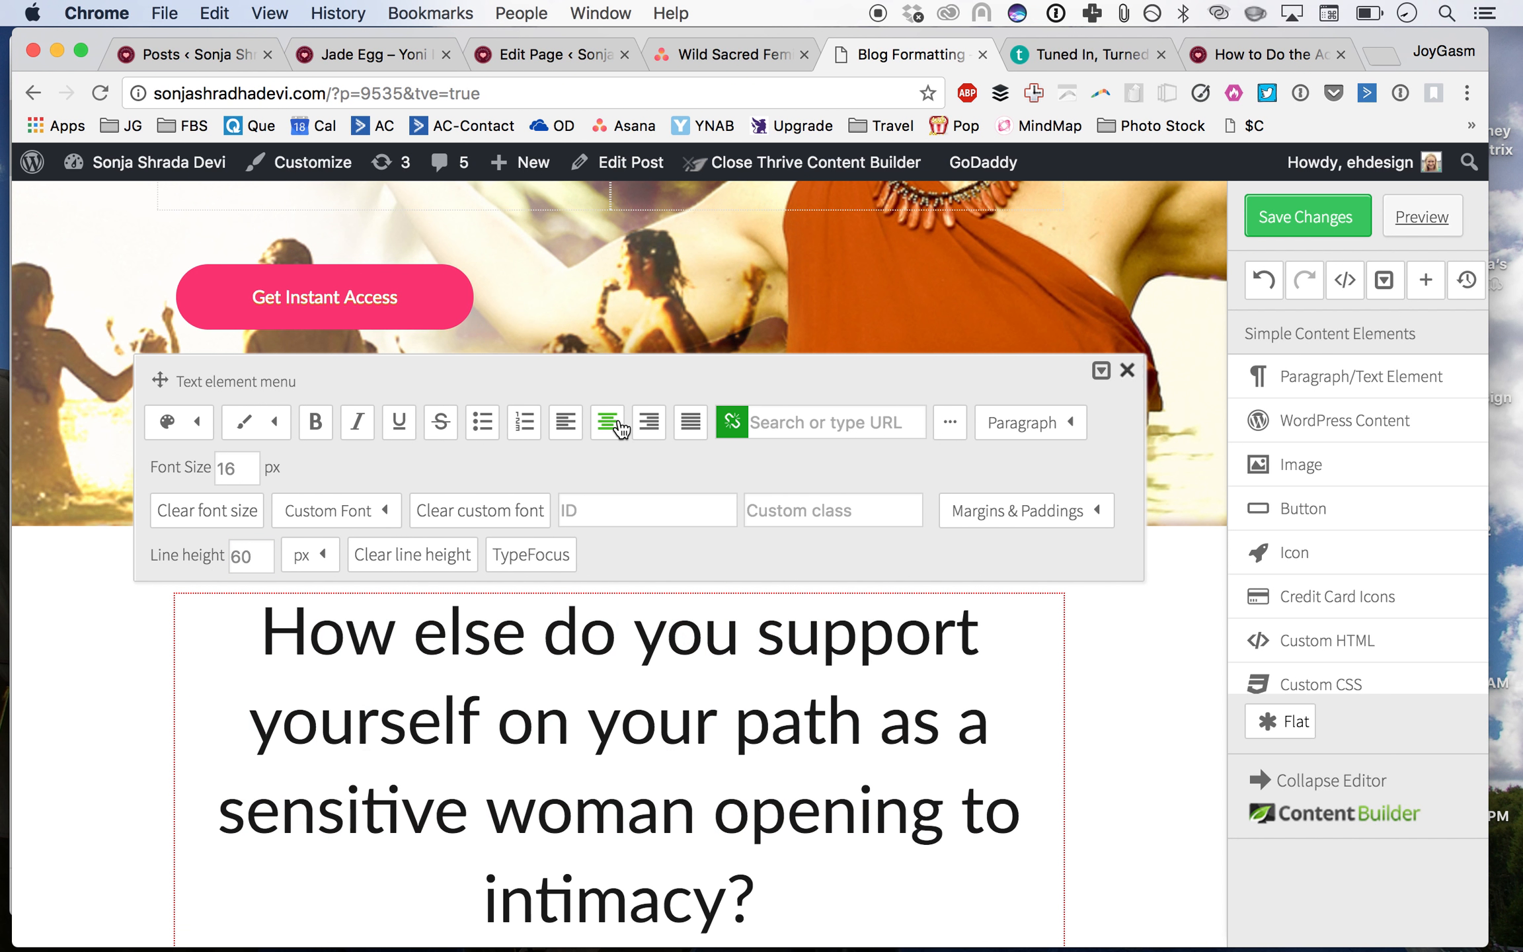
click(525, 643)
key(BackSpace)
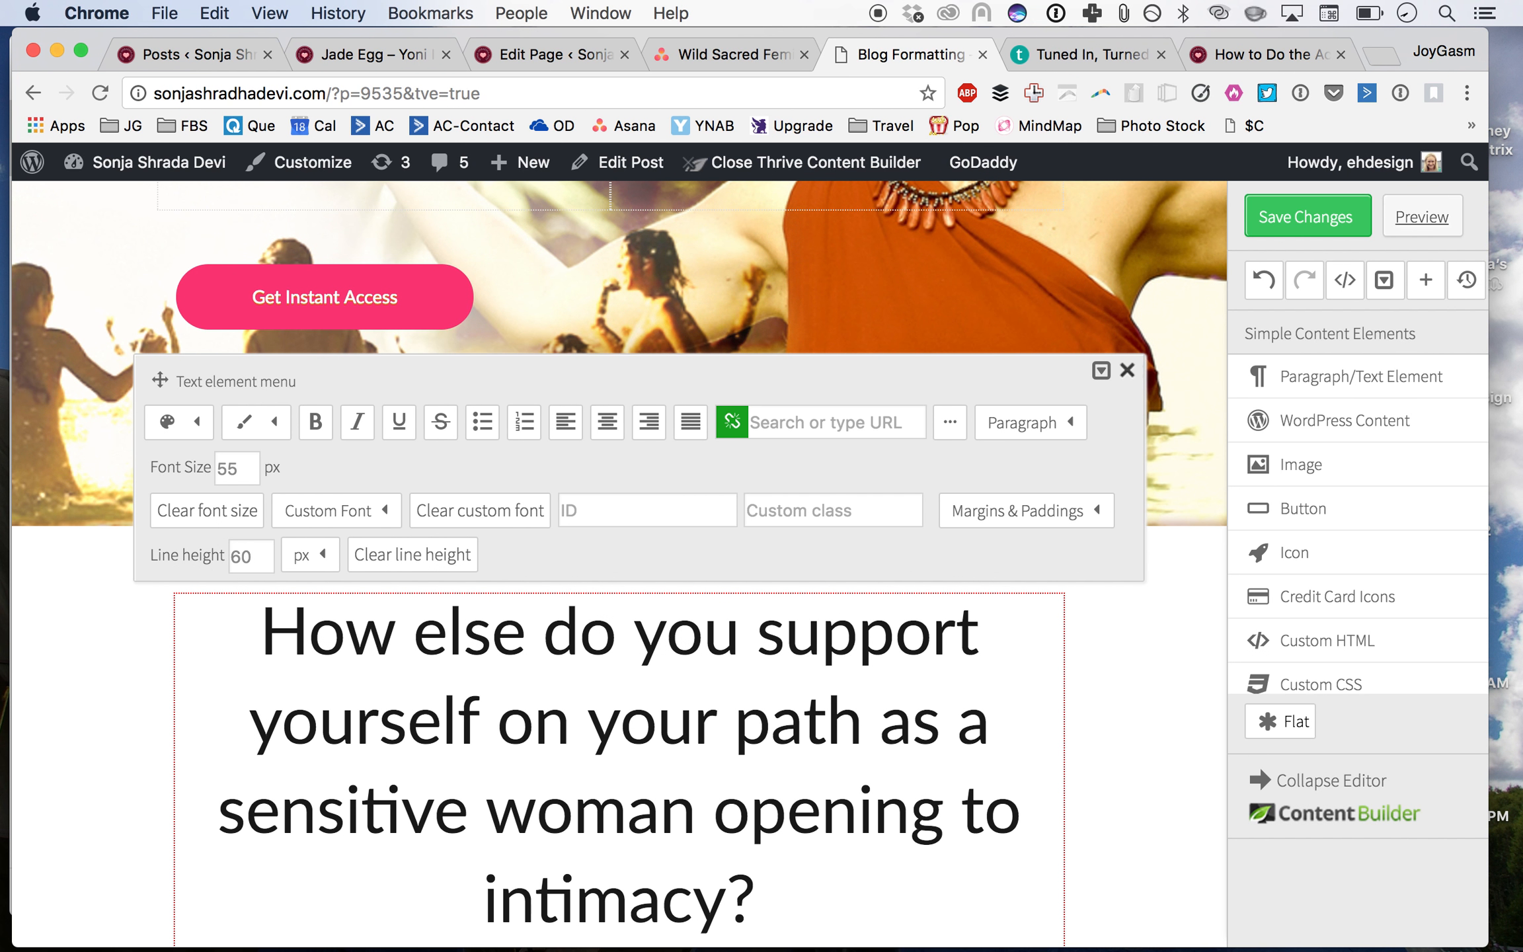
text(,)
key(BackSpace)
Step: Split the question into separate paragraphs after 'yourself' and after 'on your path'
click(495, 725)
key(Return)
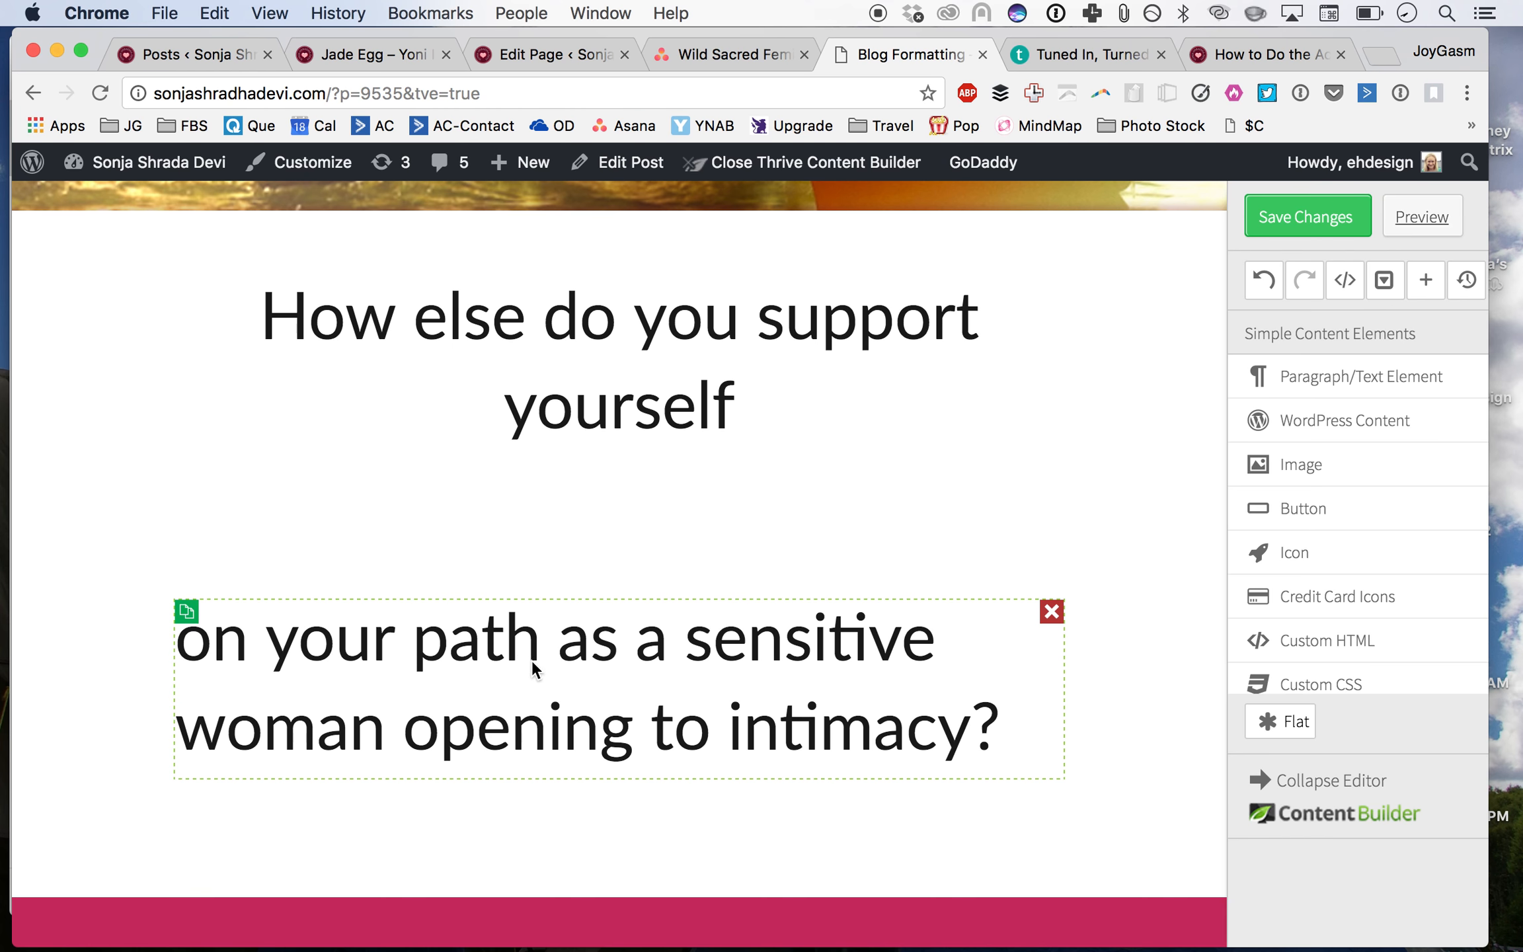
click(552, 655)
key(Return)
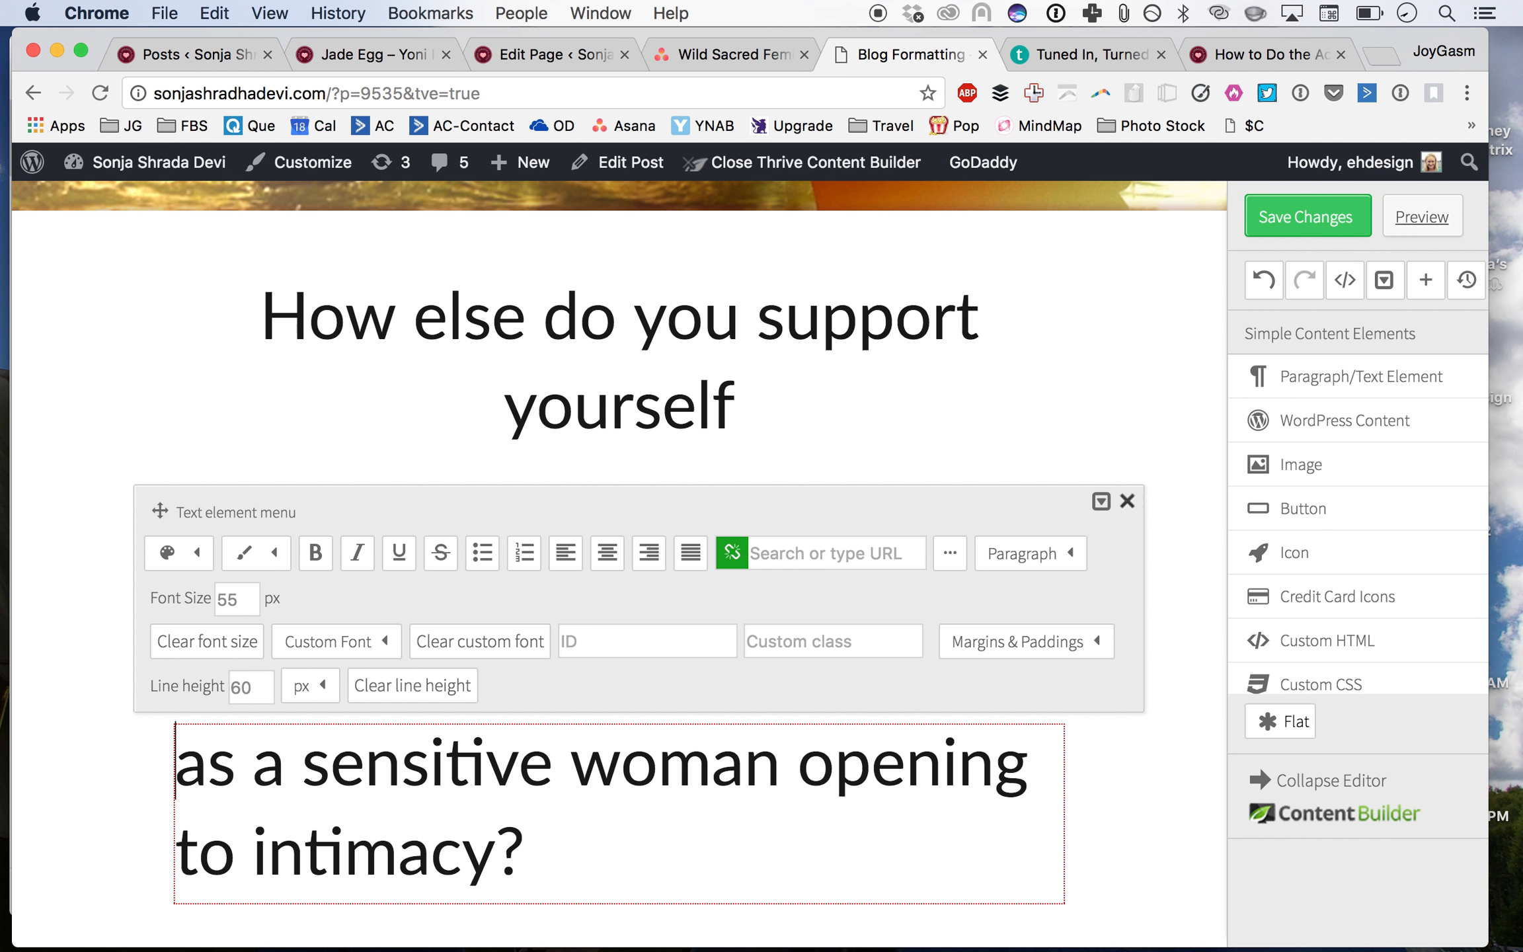
Step: Center-align the 'on your path' paragraph
click(158, 515)
scroll(158, 515, down, 3)
click(312, 433)
click(607, 272)
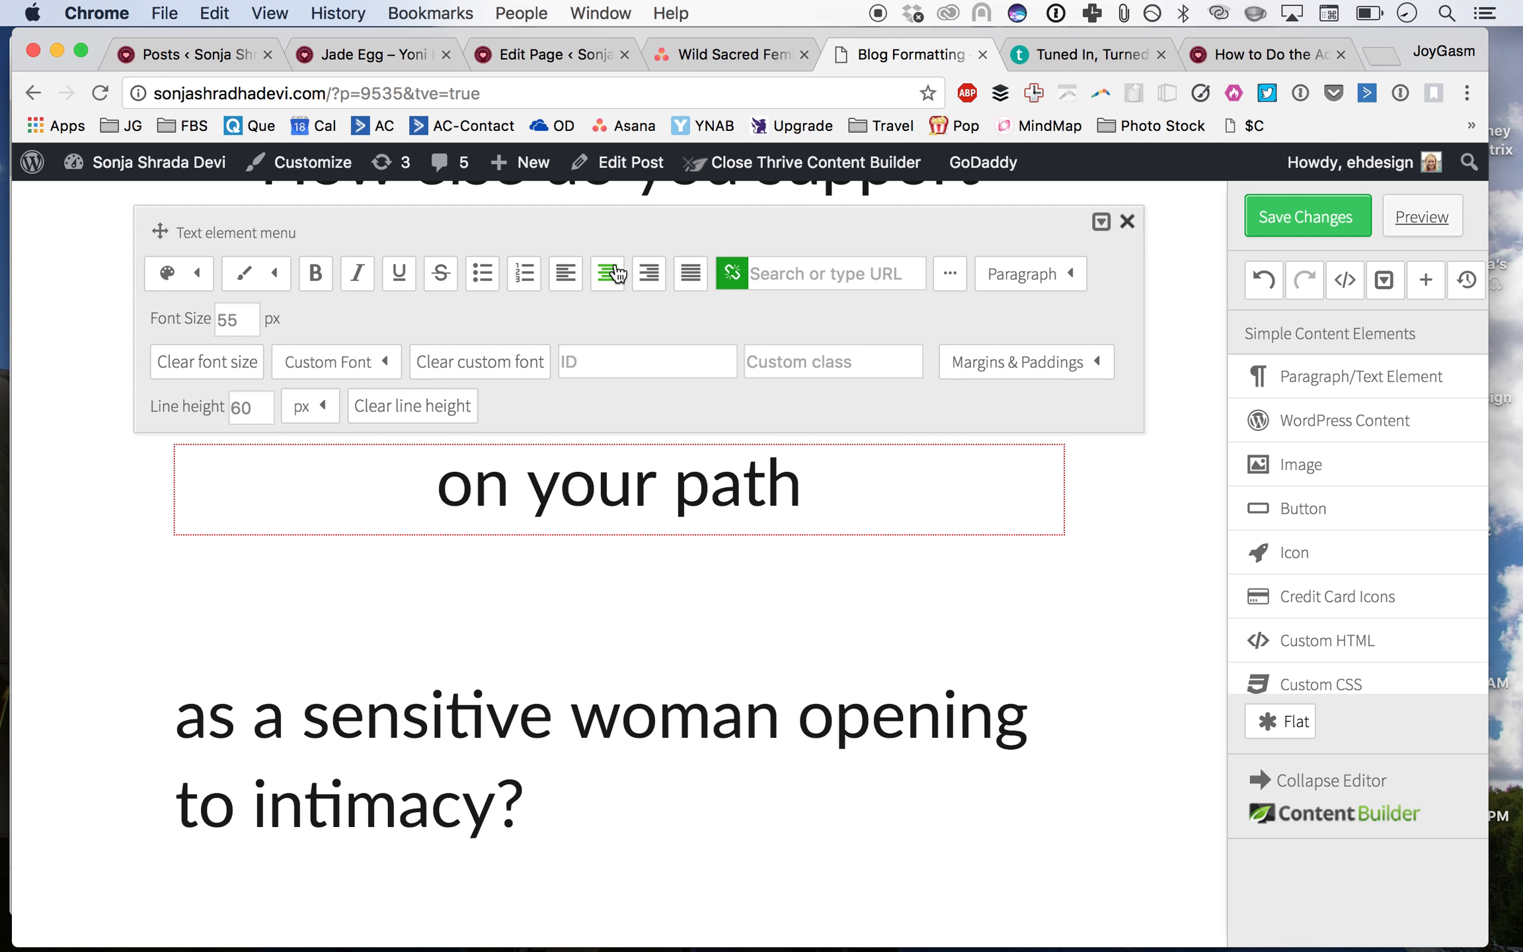
Step: Split the last paragraph after 'as a sensitive woman' so 'opening to intimacy?' starts a new paragraph
click(750, 625)
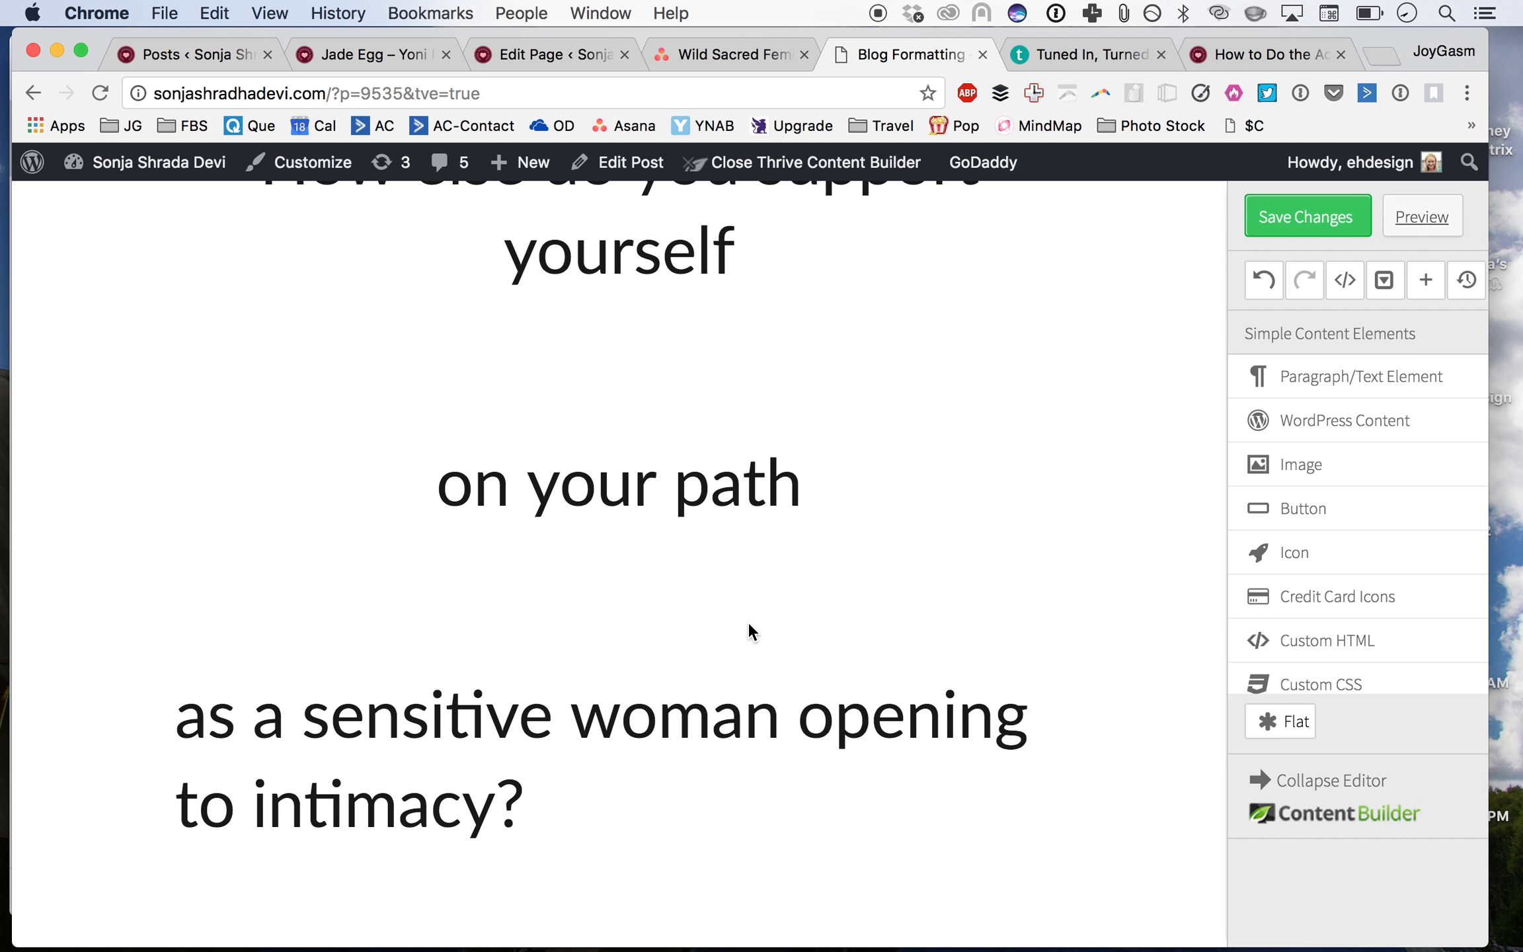
click(787, 741)
key(Return)
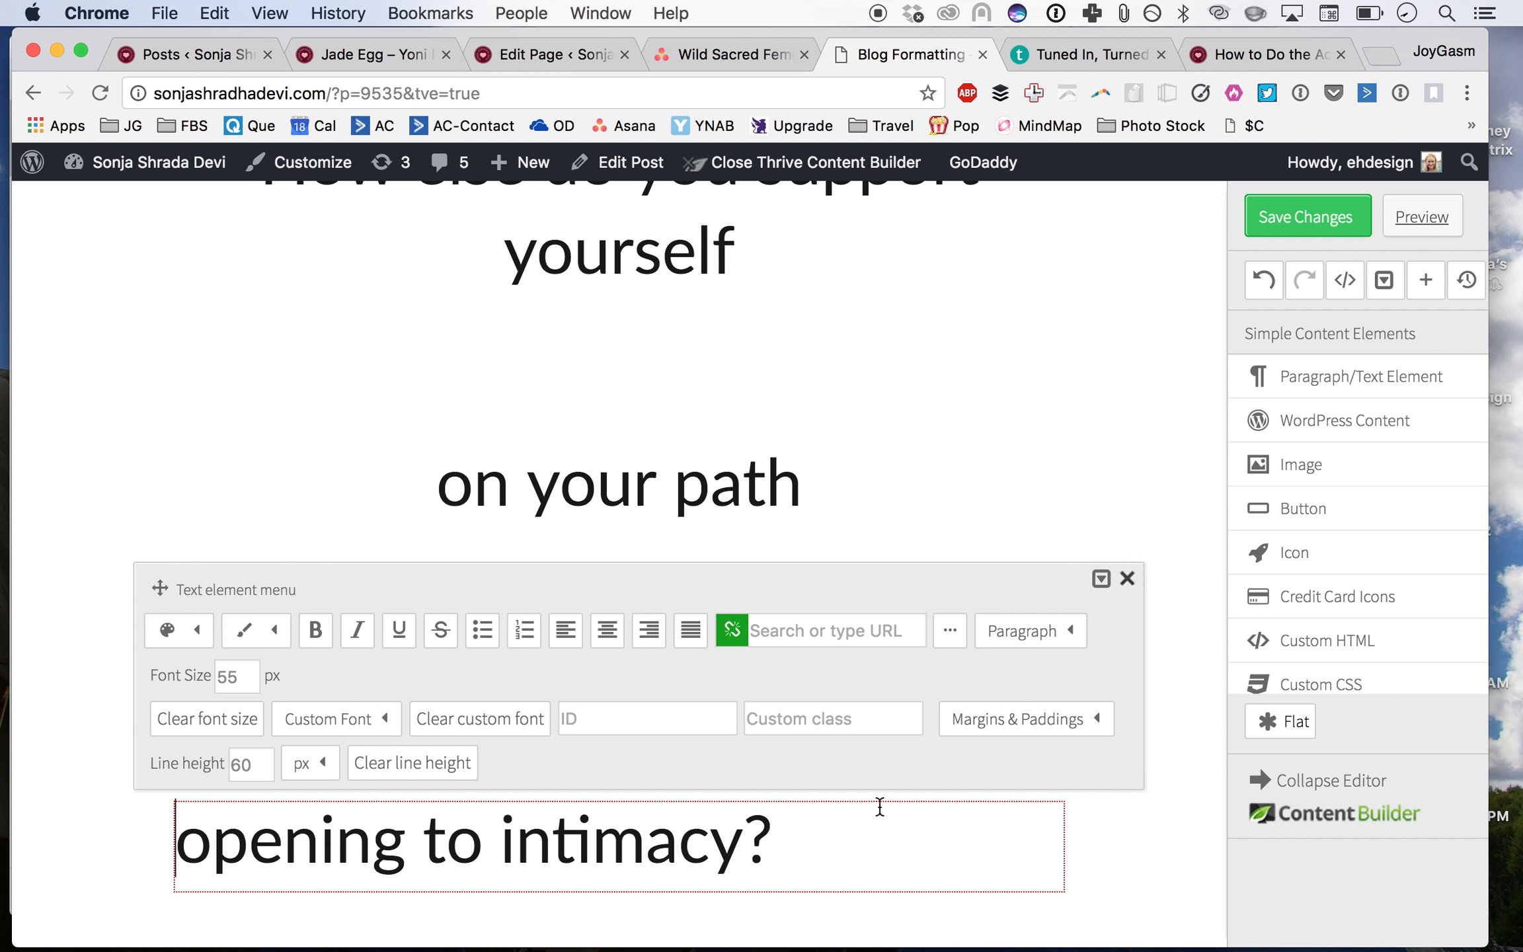
Step: Undo the last edits, redo one, and add a line break so the first line reads 'How else do you' over 'support yourself'
scroll(674, 562, up, 5)
key(super+z)
key(super+z)
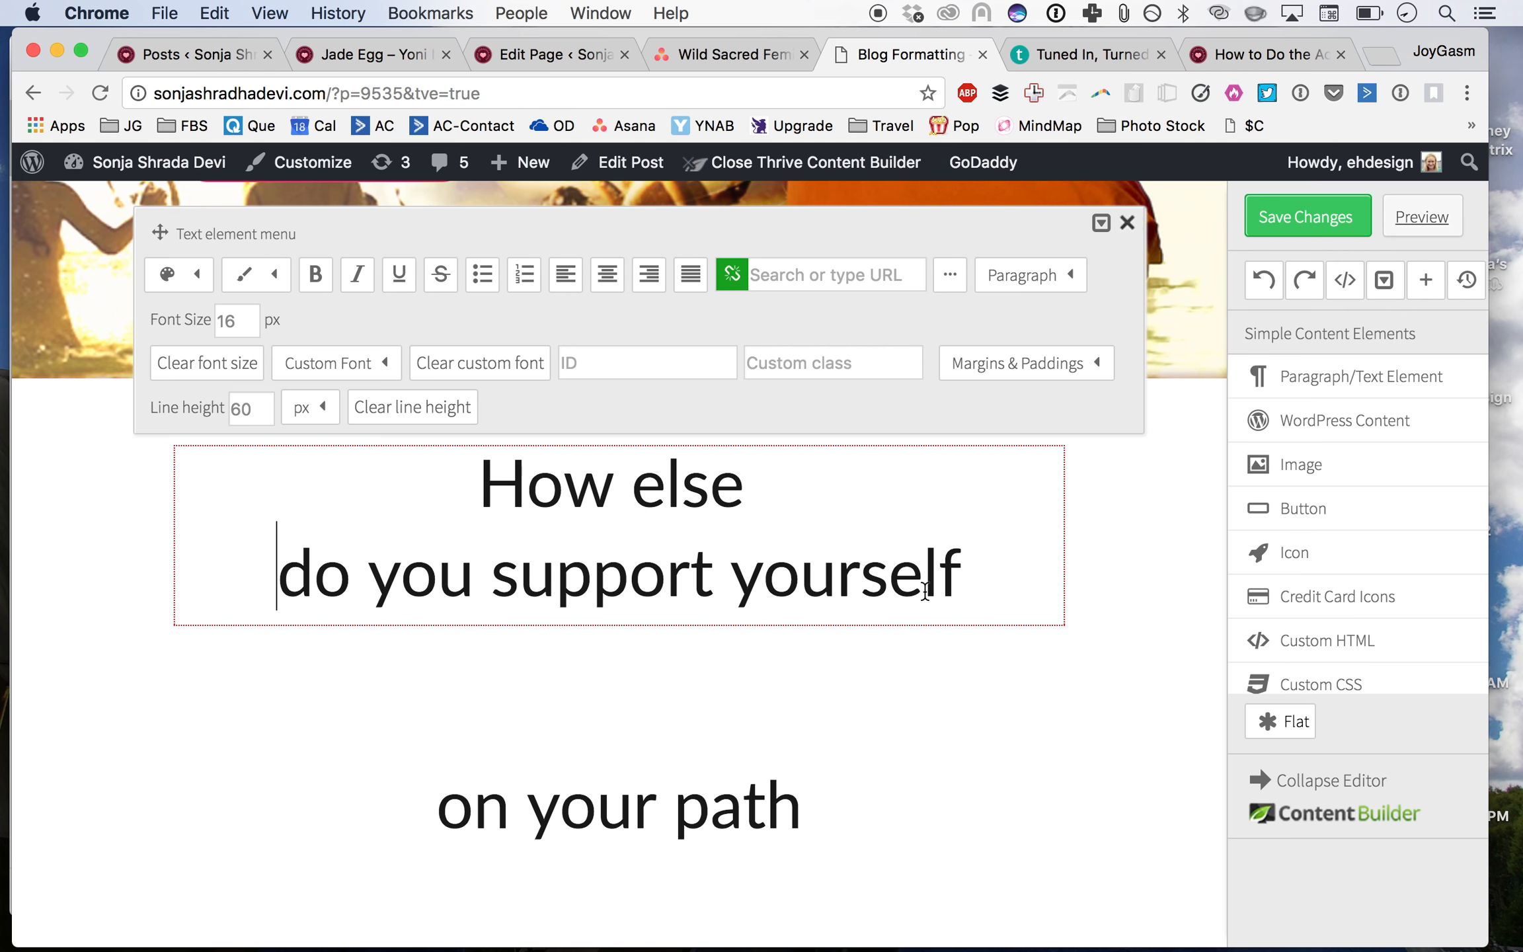
key(super+shift+z)
key(Right)
key(Right)
key(Right)
key(Right)
key(Right)
key(Right)
key(Right)
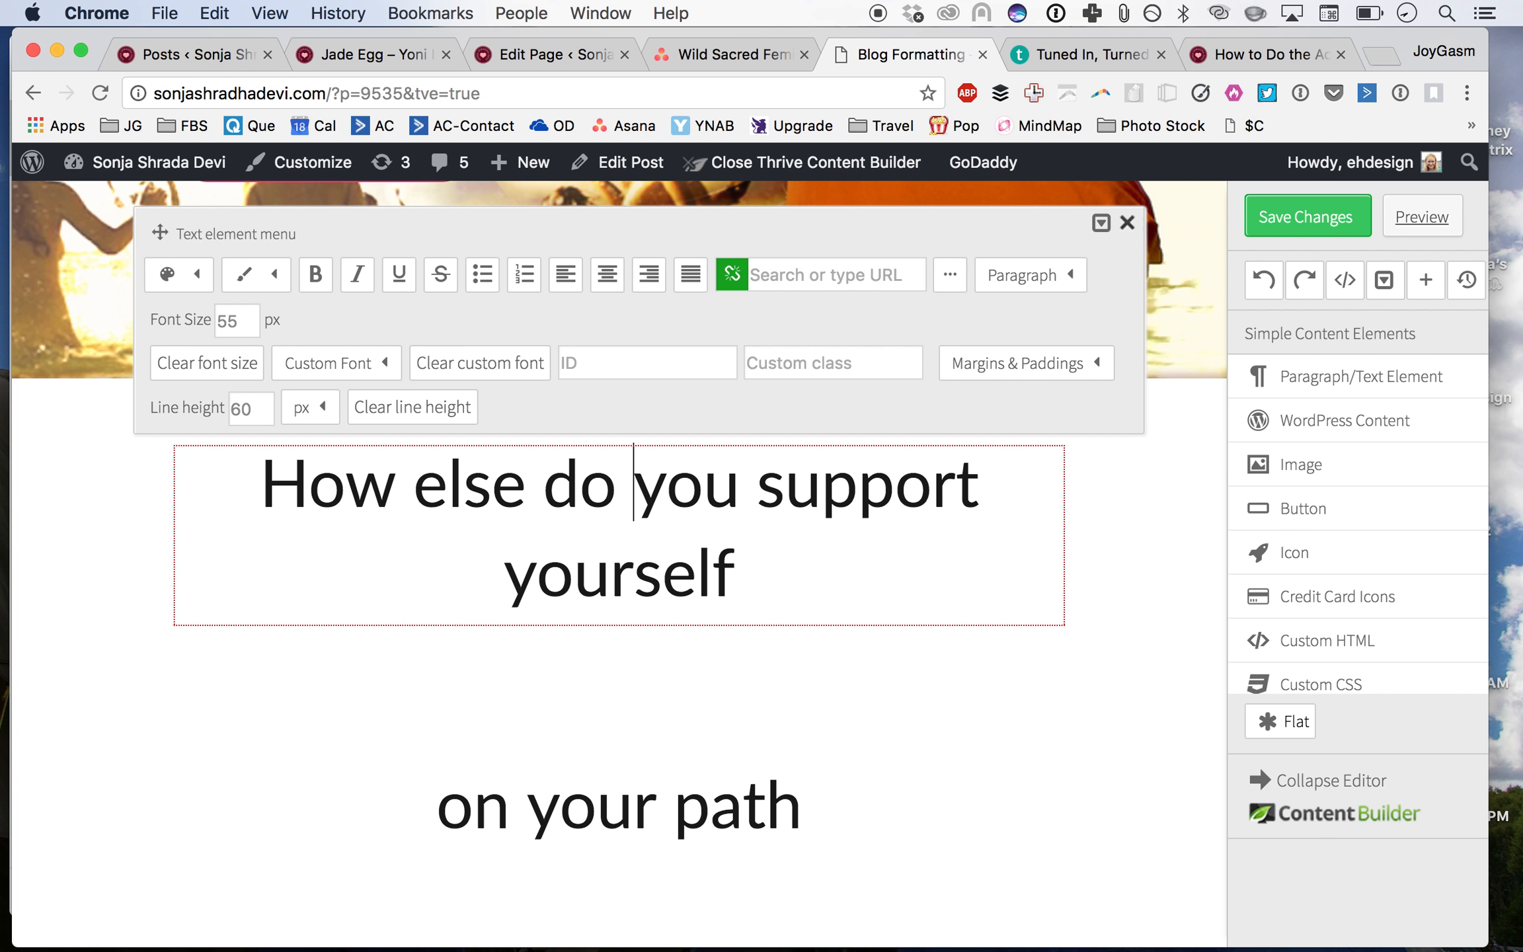
key(shift+Return)
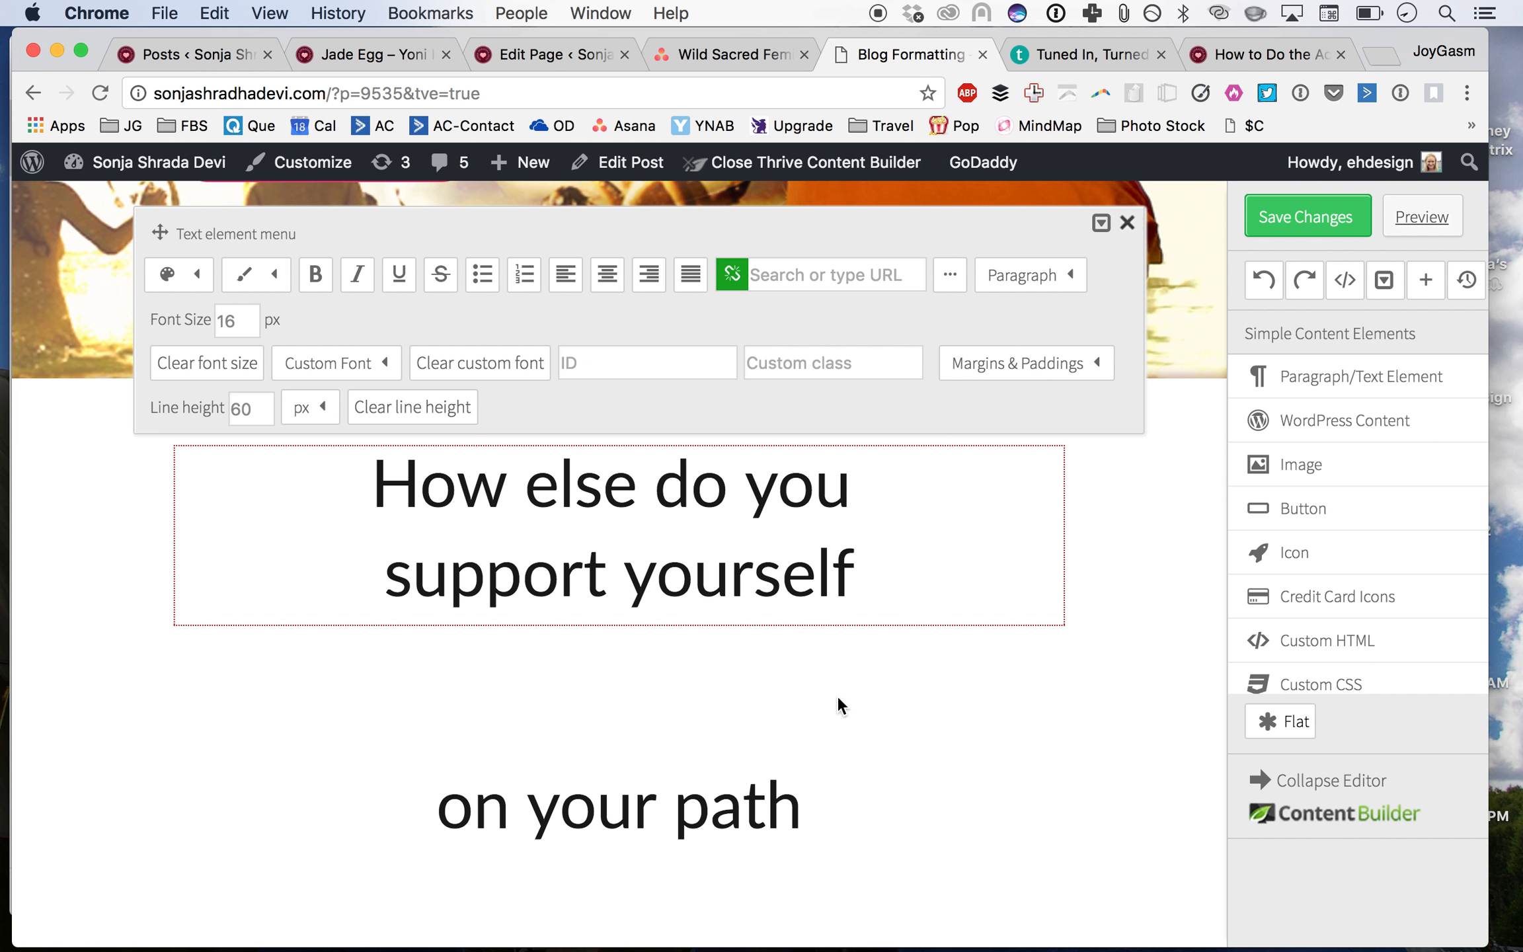
Step: Add an ellipsis before 'as a sensitive woman'
click(853, 671)
scroll(852, 671, down, 1)
scroll(852, 671, down, 10)
click(221, 588)
text(..)
click(441, 830)
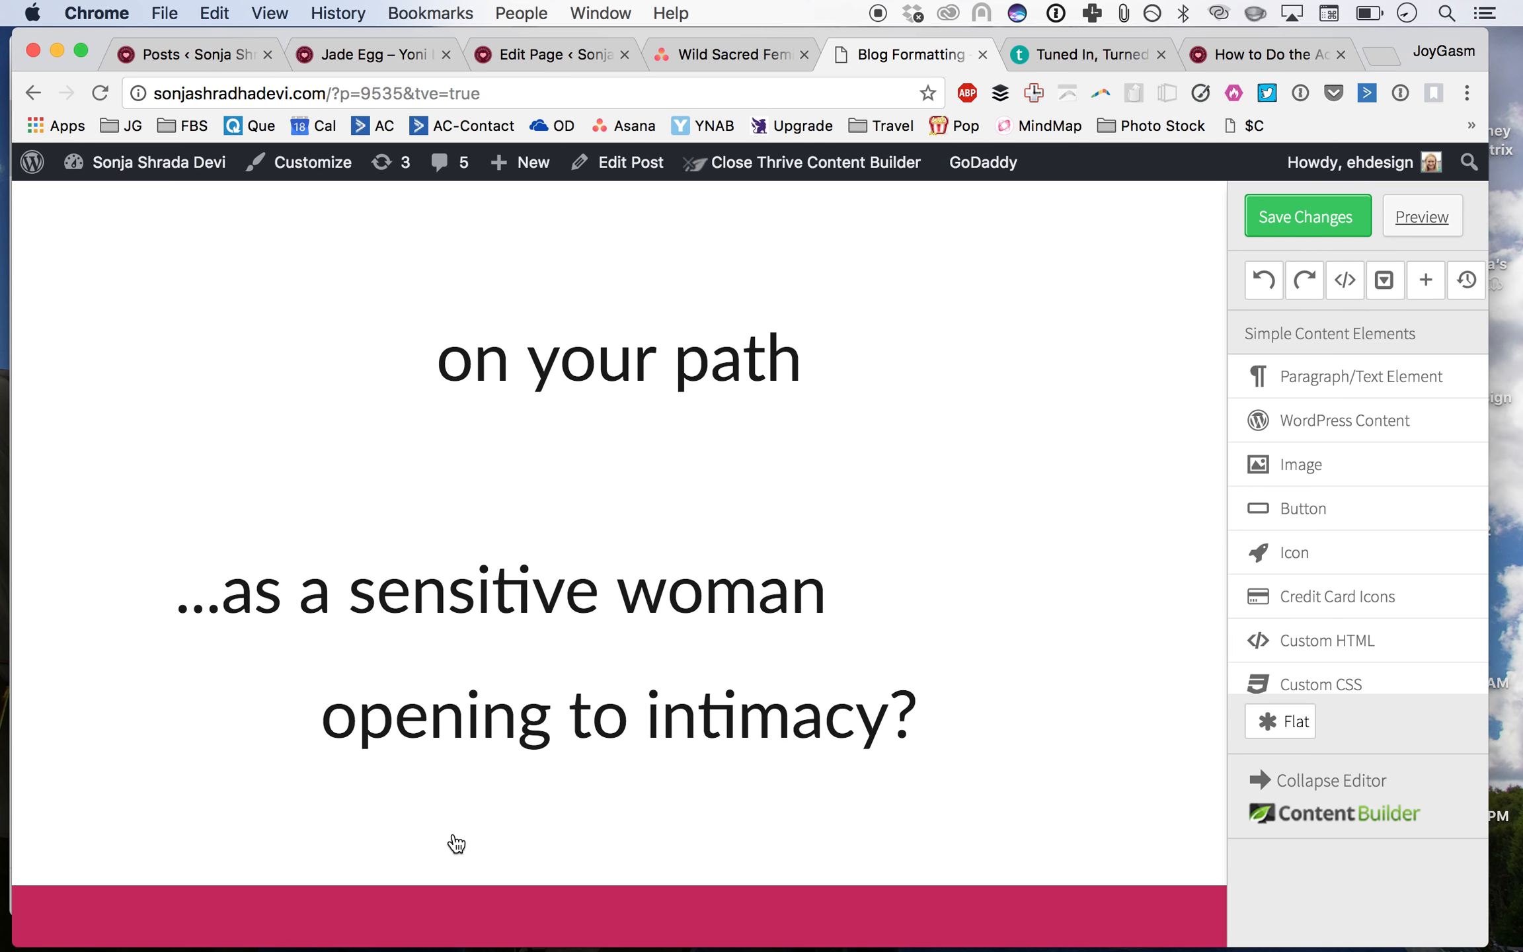
Step: Scroll through the post to review the layout of the new question section
scroll(444, 827, down, 5)
scroll(492, 582, down, 3)
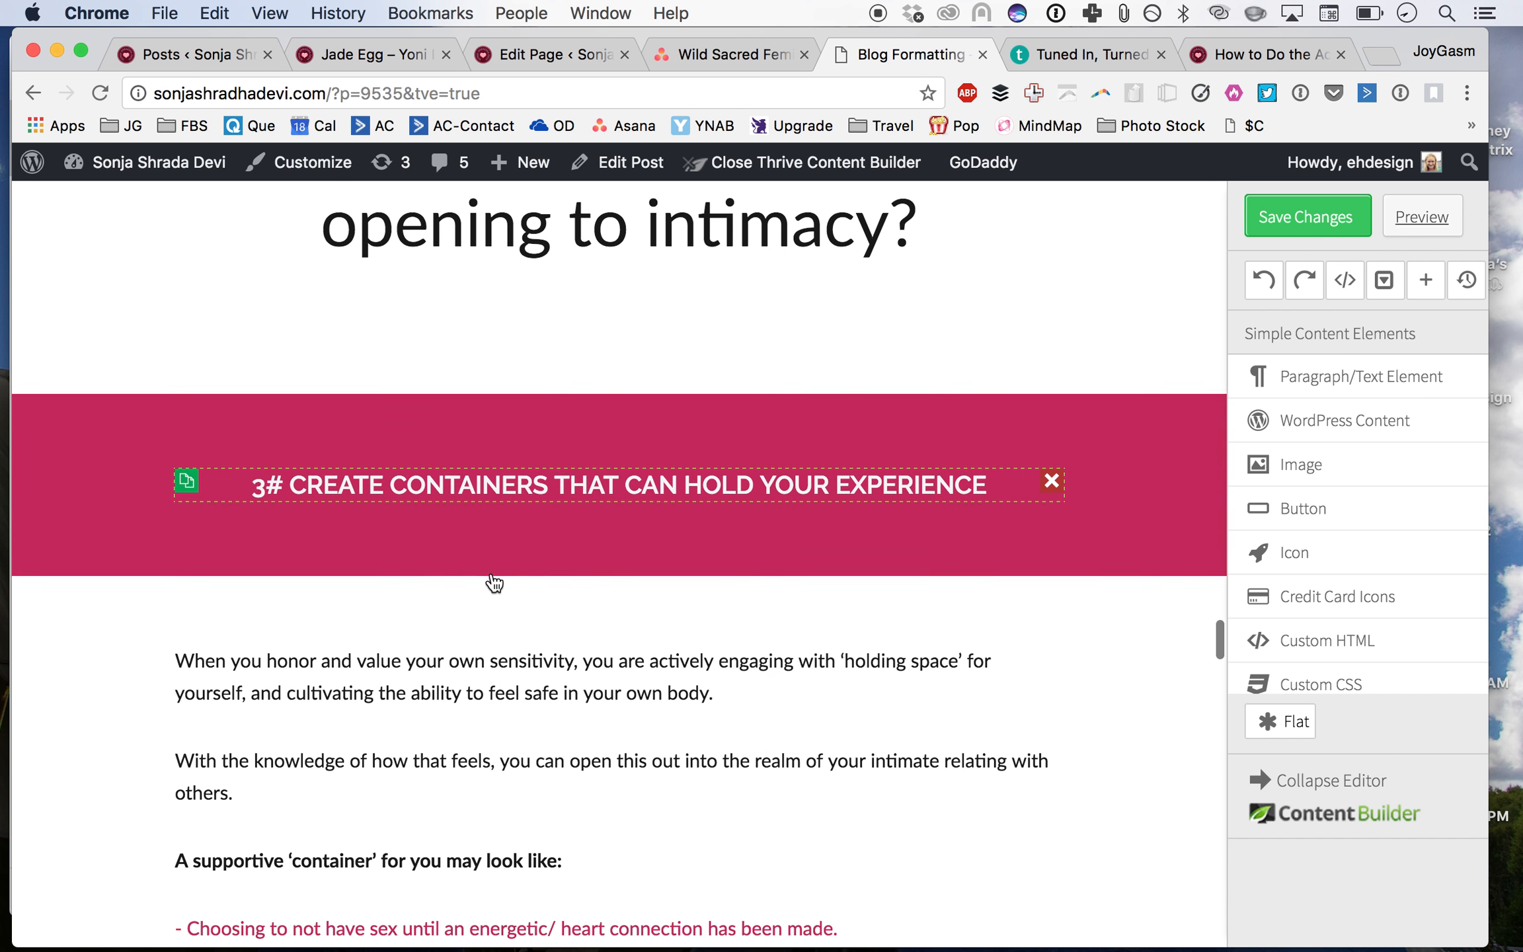
scroll(494, 582, down, 3)
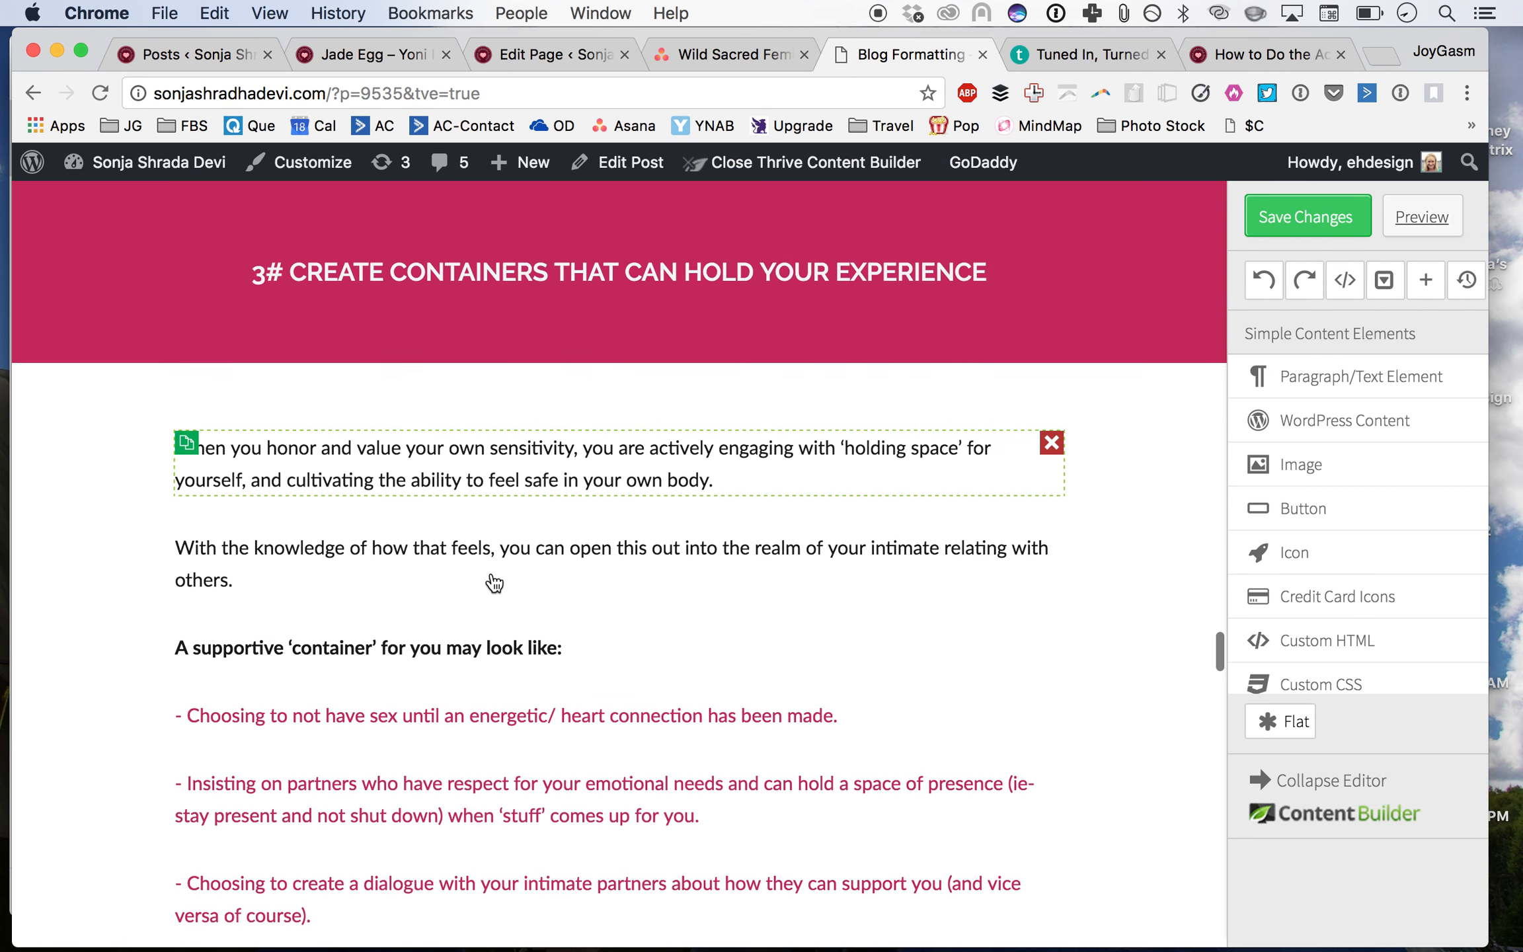
scroll(494, 583, up, 8)
scroll(567, 466, up, 8)
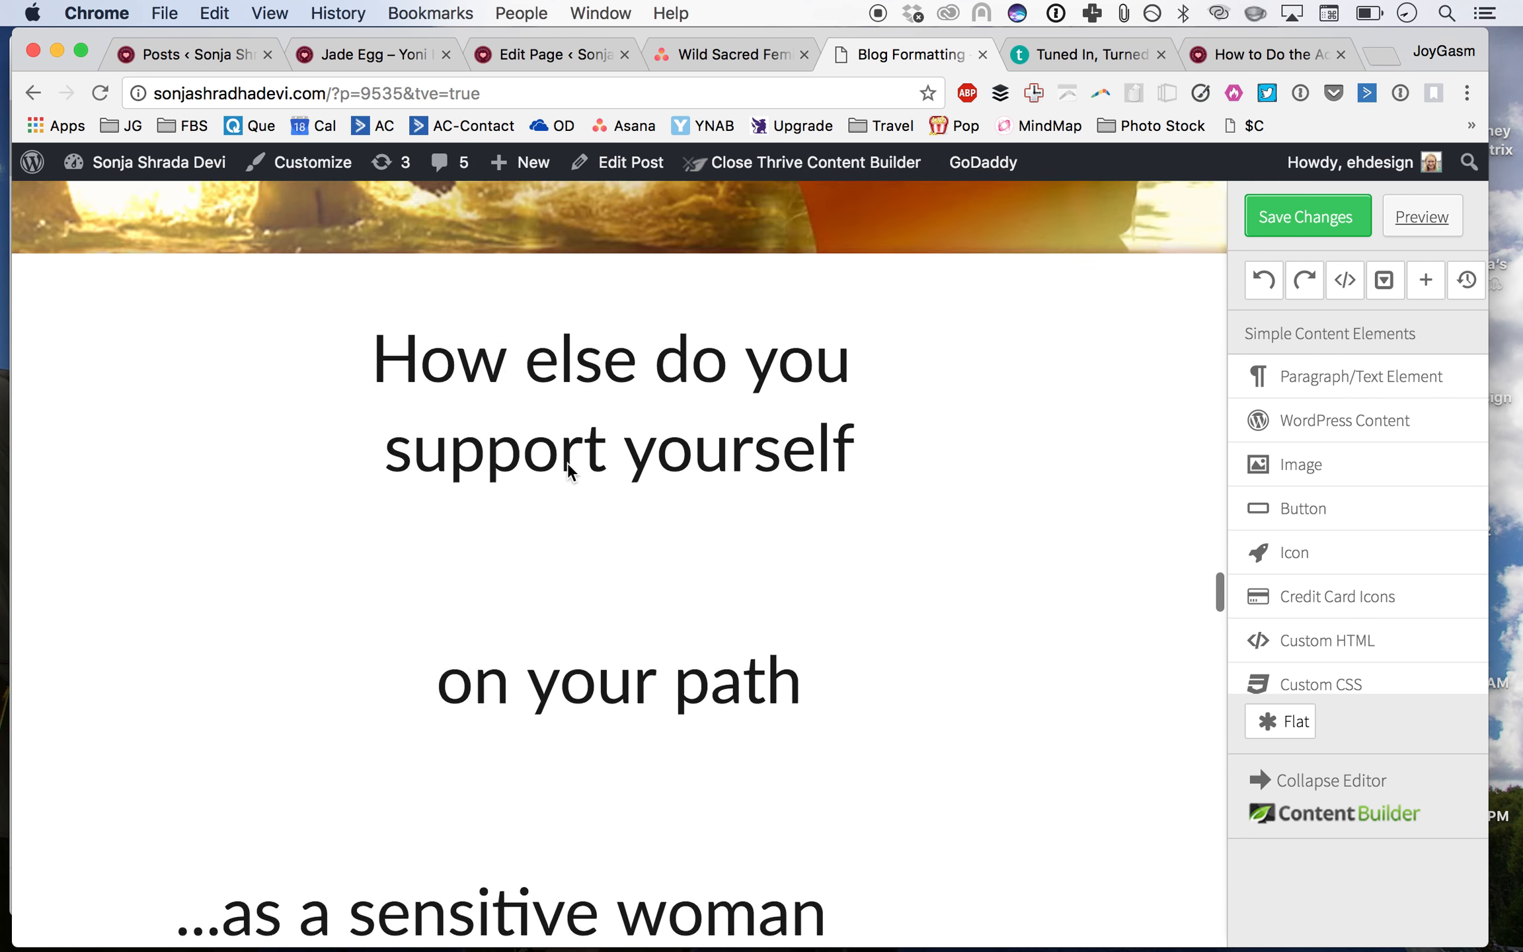
scroll(568, 462, down, 20)
scroll(568, 461, up, 8)
scroll(568, 462, down, 3)
scroll(569, 470, up, 5)
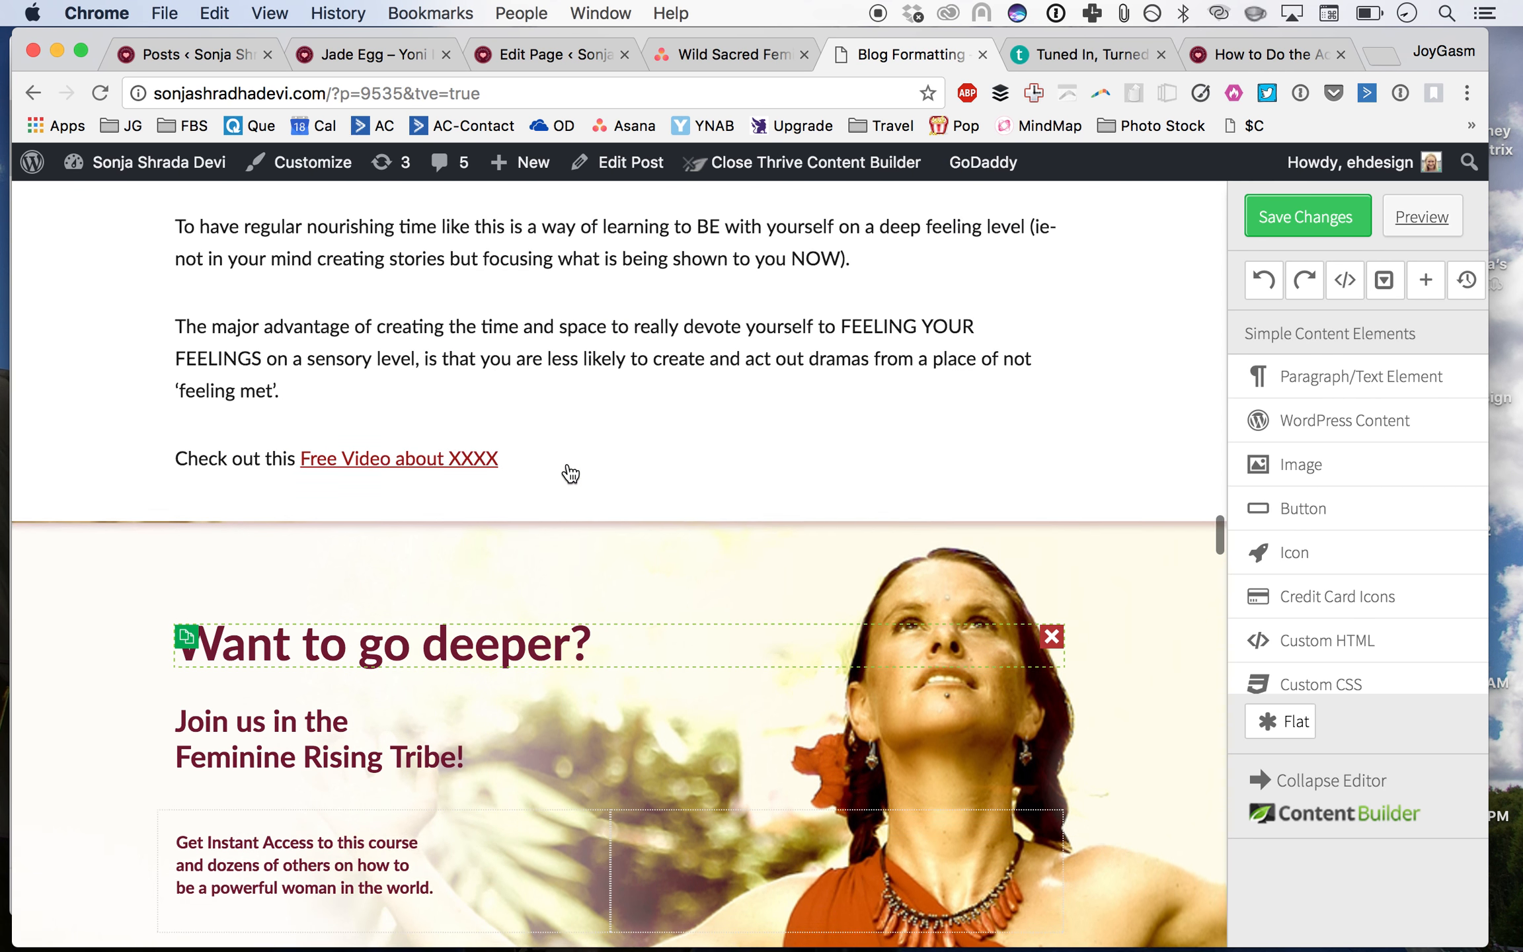
scroll(625, 621, down, 3)
scroll(624, 621, down, 20)
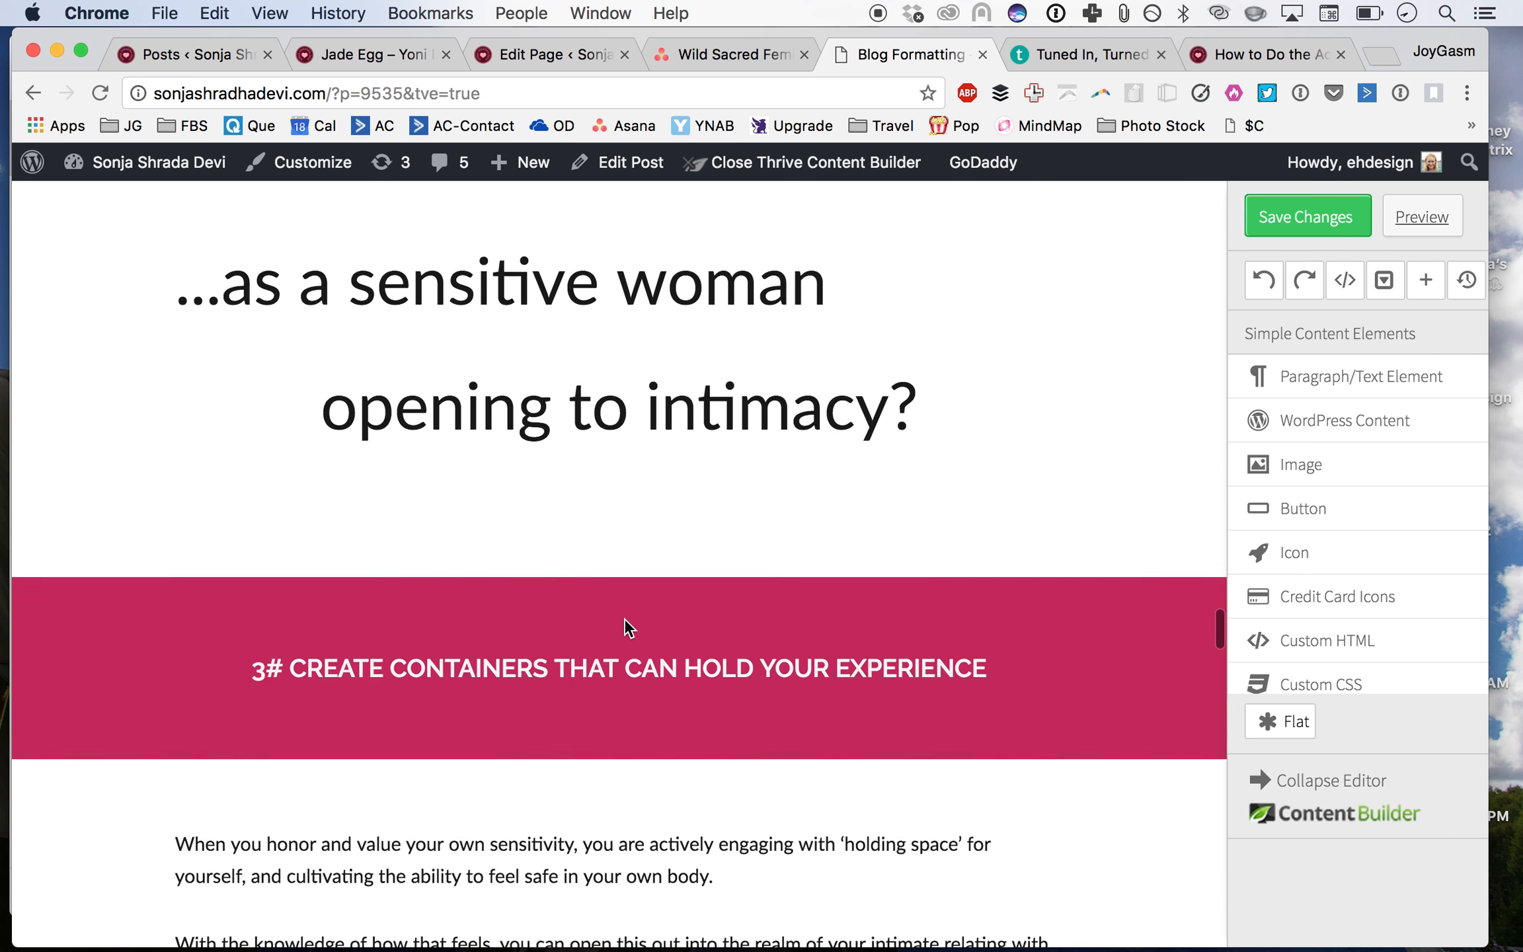
scroll(625, 621, up, 20)
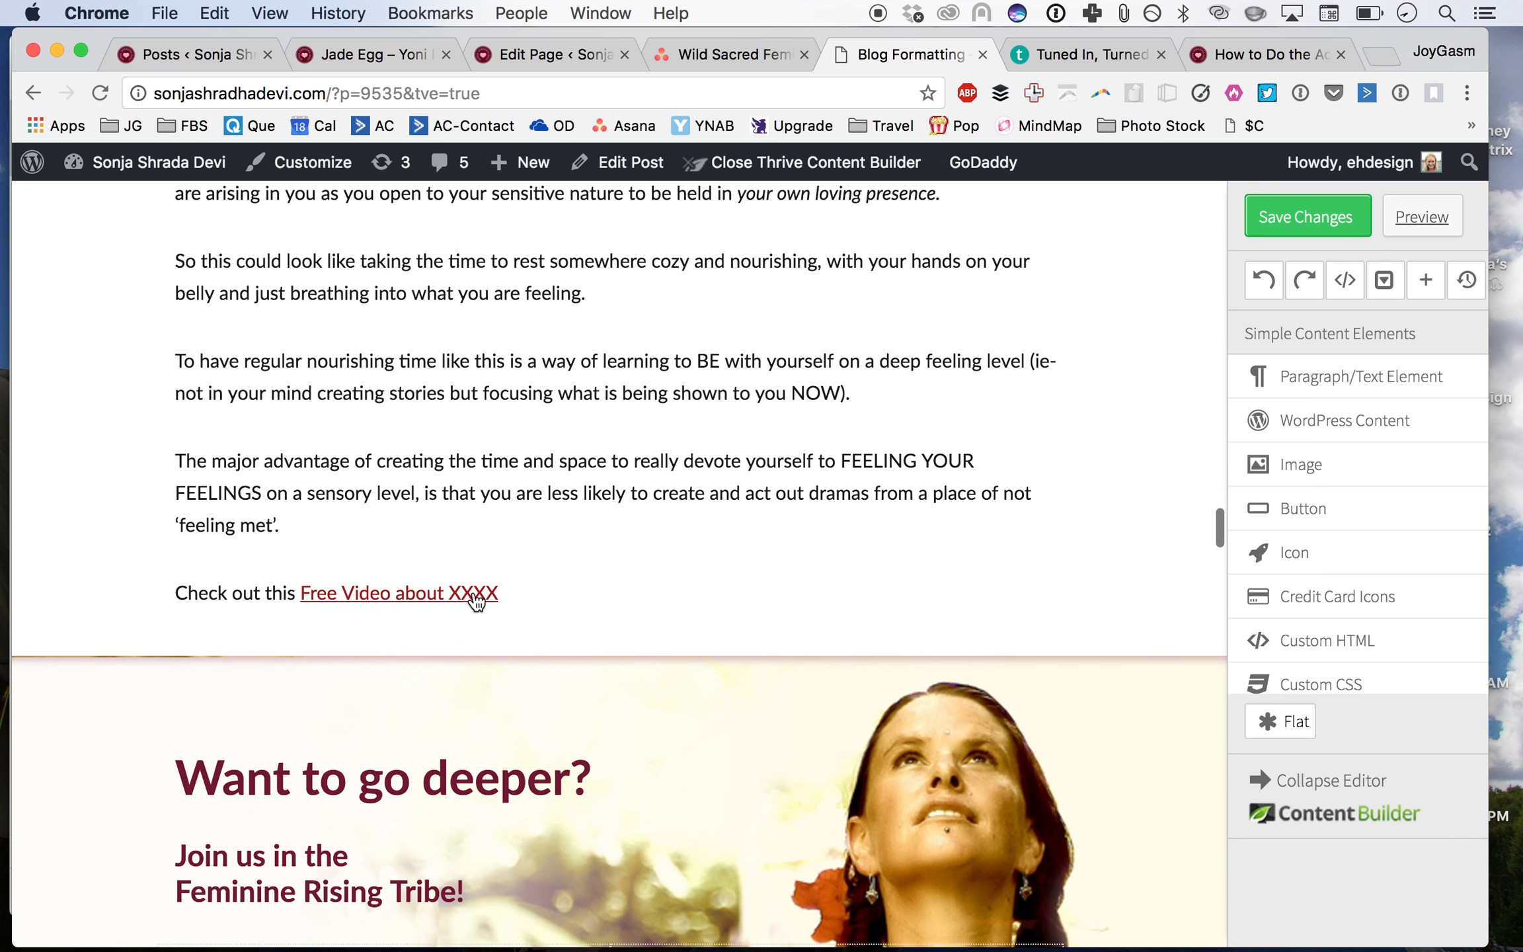